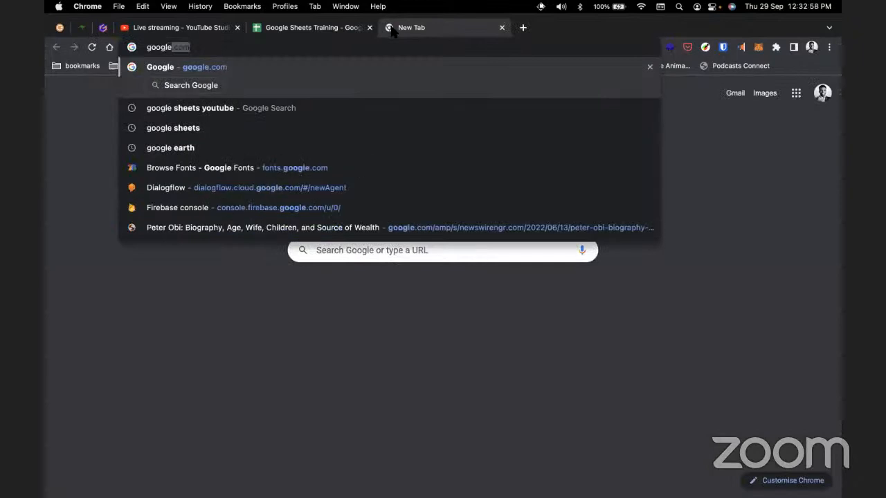
Search the web for "google sheets".
key(Right)
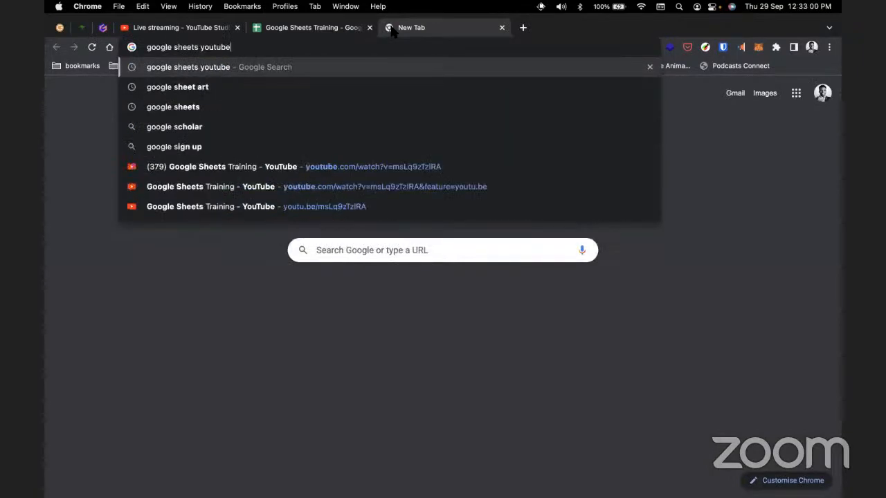
key(BackSpace)
key(BackSpace)
key(BackSpace)
key(BackSpace)
key(BackSpace)
key(BackSpace)
key(BackSpace)
key(BackSpace)
key(Return)
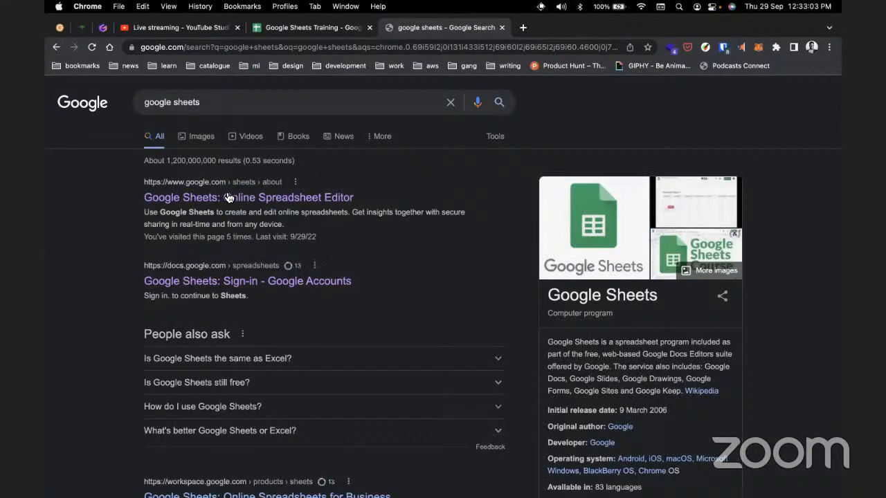
Open the Google Sheets overview page from the results, go to the Sheets home page and close the overview page.
click(228, 199)
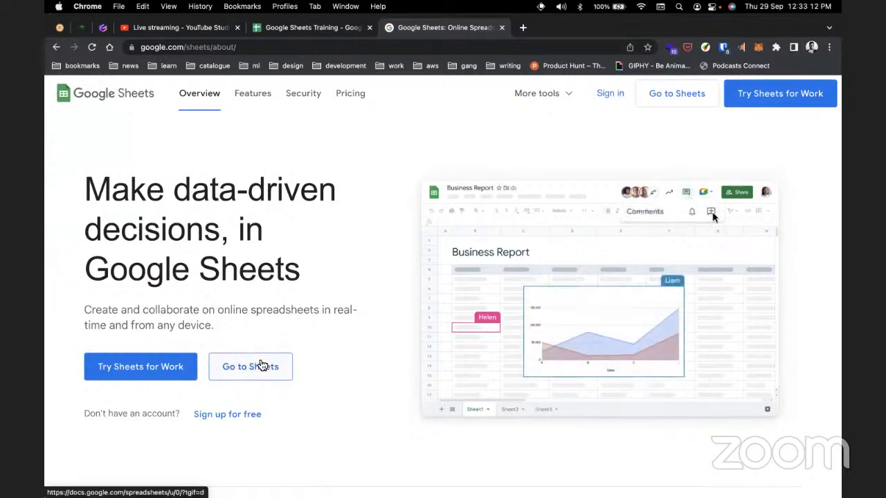
click(262, 368)
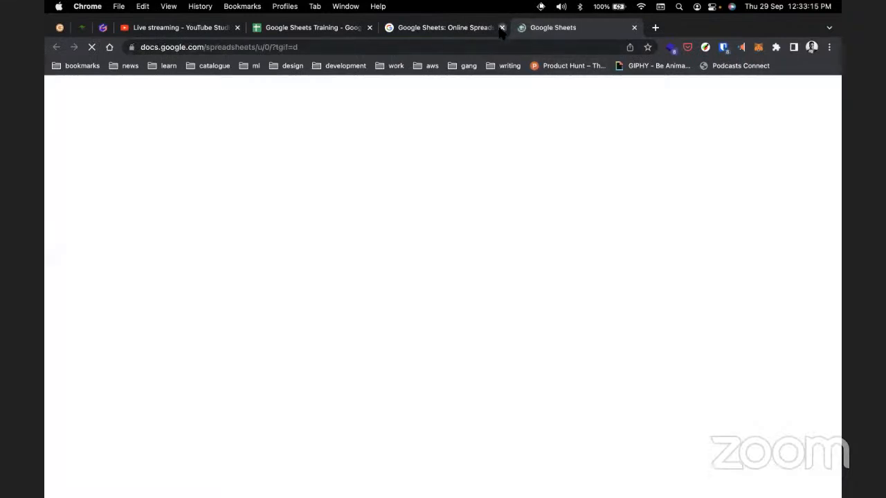
click(502, 28)
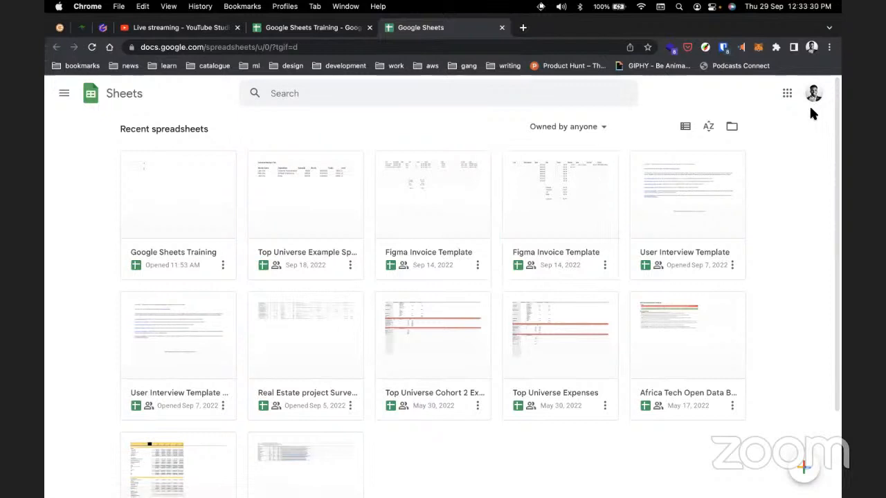
Create a new blank spreadsheet through the sheets.new address.
click(559, 48)
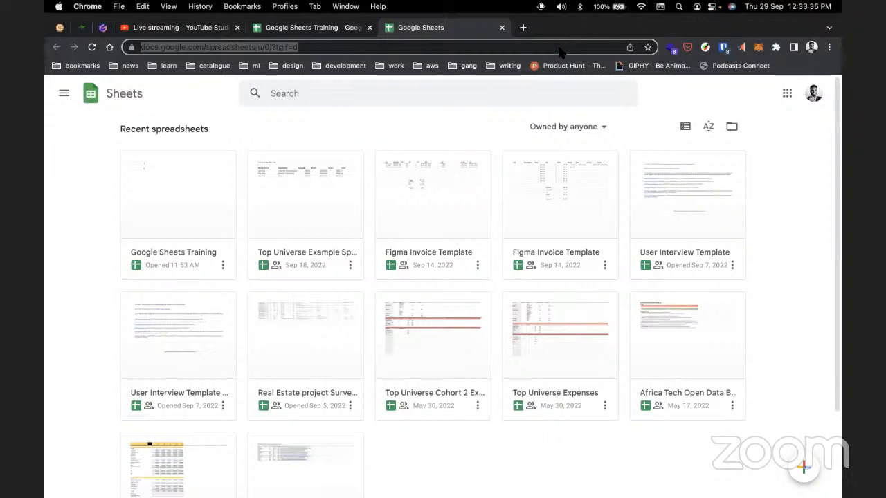
text(shet)
key(BackSpace)
text(ets.new)
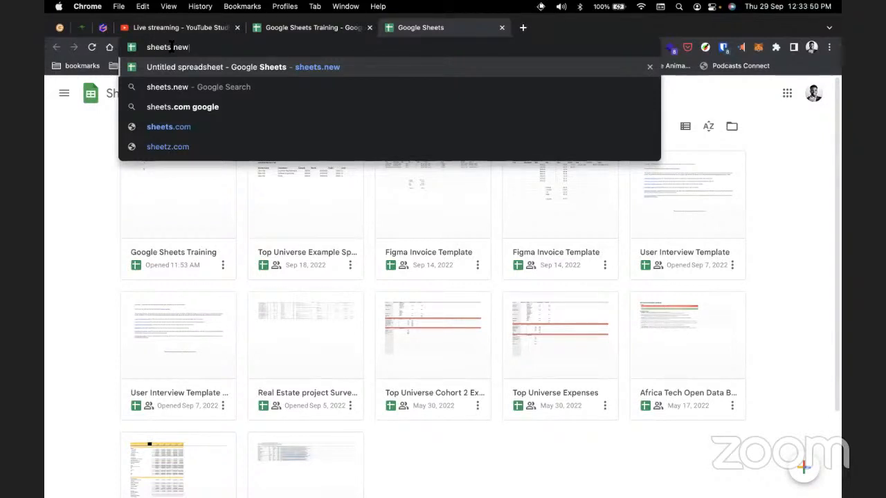
key(Return)
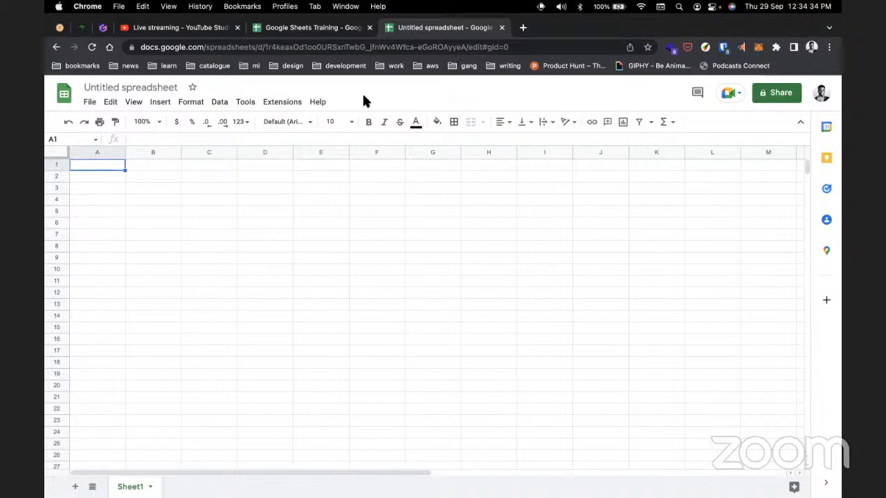
click(113, 171)
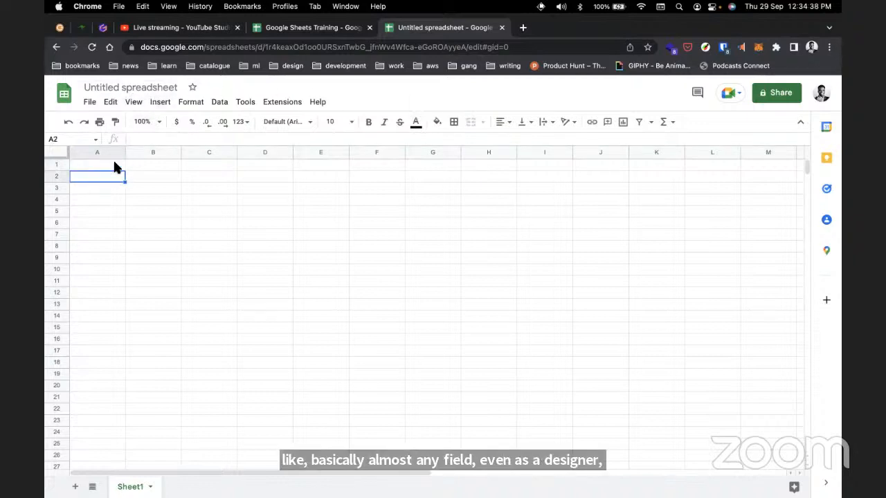
click(138, 173)
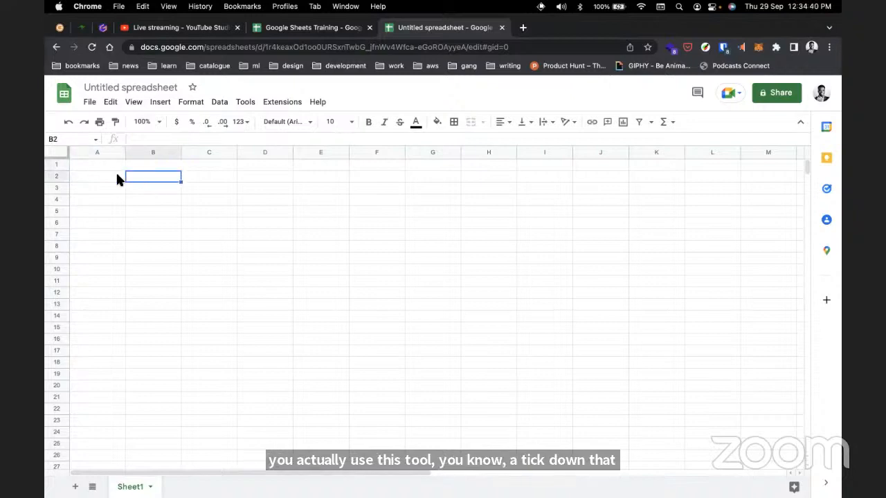
click(117, 174)
click(118, 164)
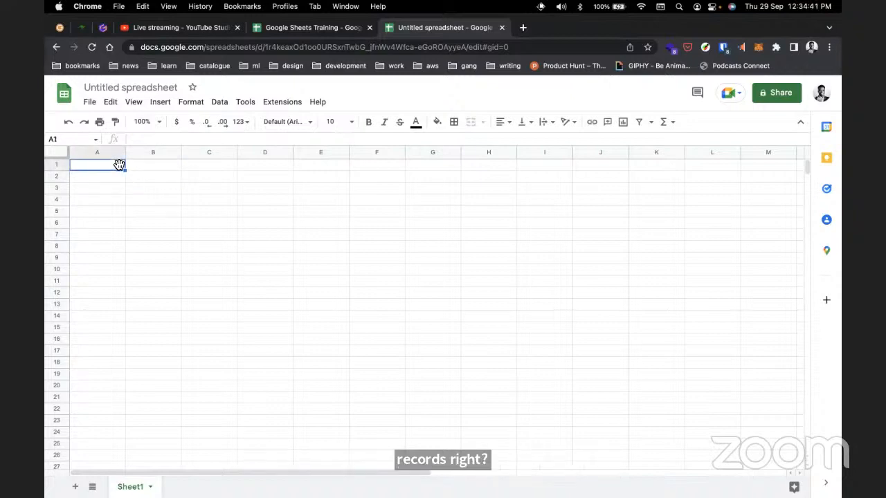
Look over the sample records on the MOCK_DATA sheet of the existing Google Sheets Training spreadsheet.
click(276, 32)
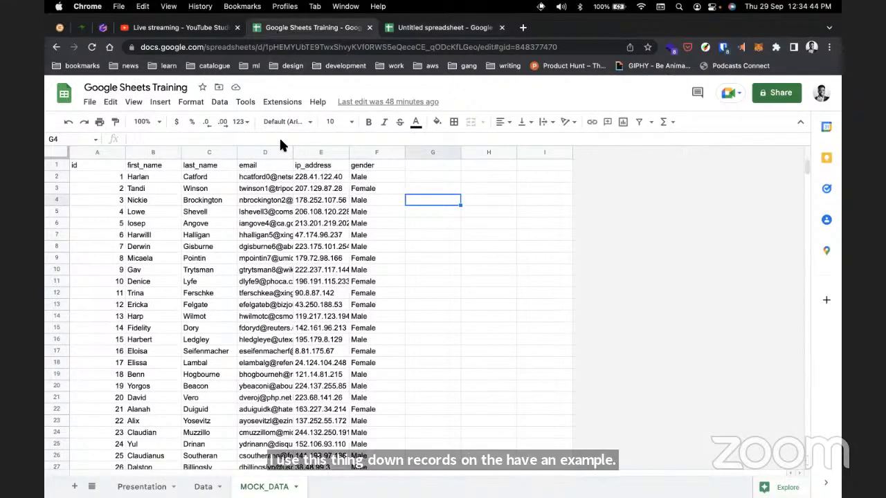
scroll(279, 142, down, 5)
scroll(292, 227, up, 5)
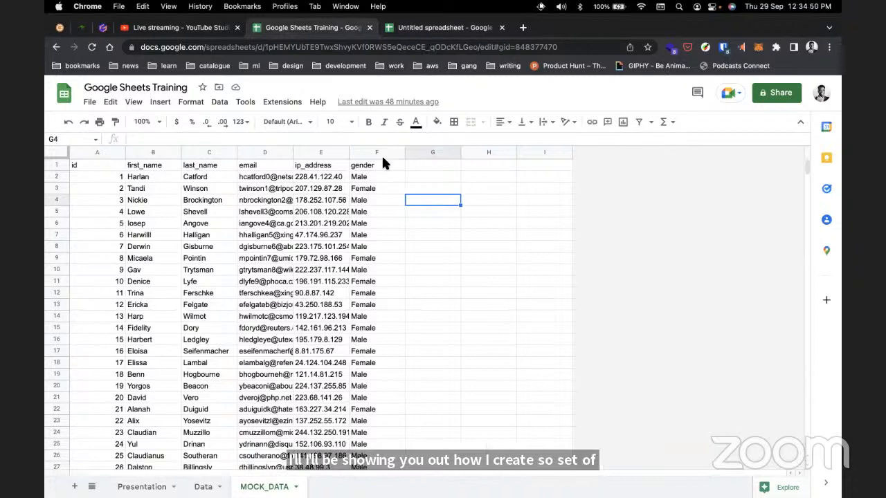
Return to the untitled spreadsheet and rename it Google Sheets Training.
click(436, 29)
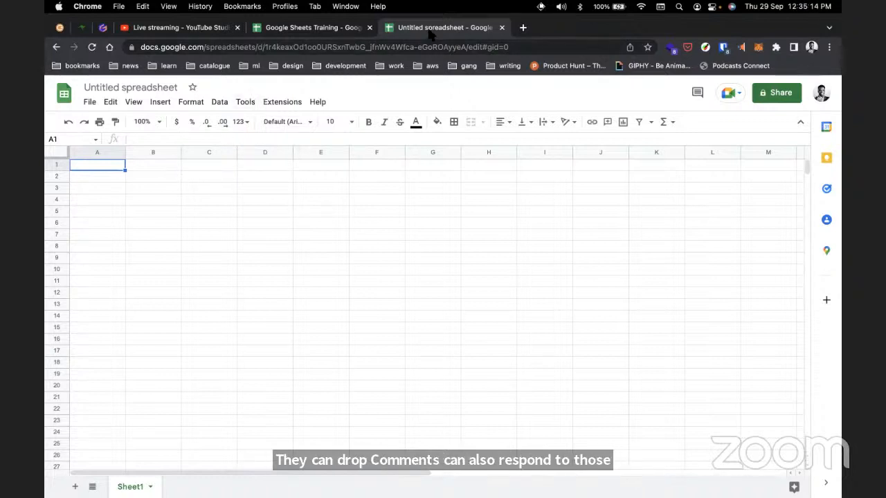
click(84, 87)
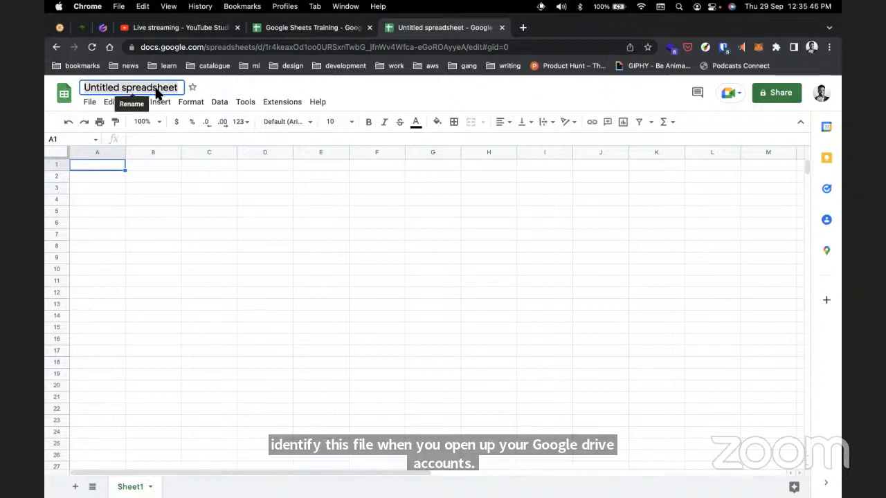
text(Google)
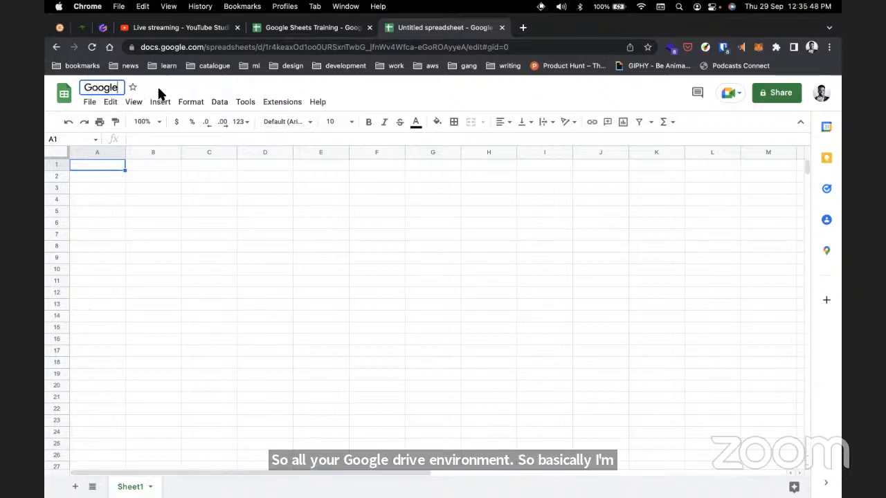
text( Sheets T)
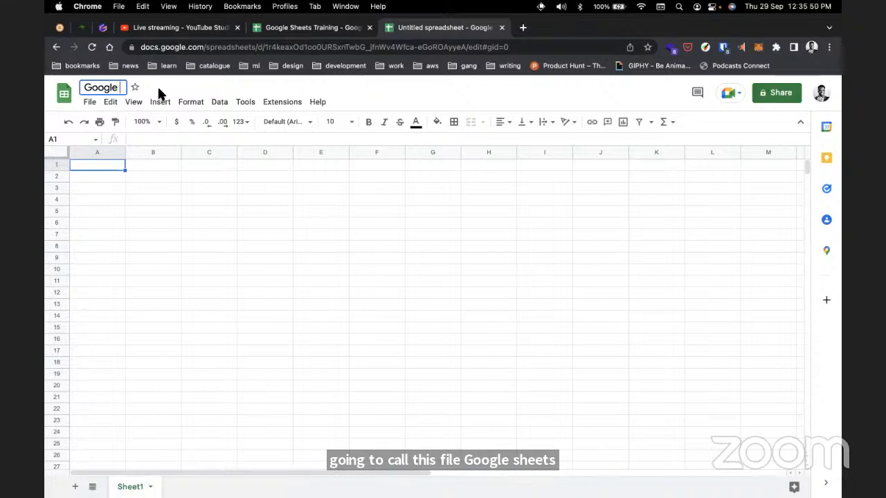
text(raining)
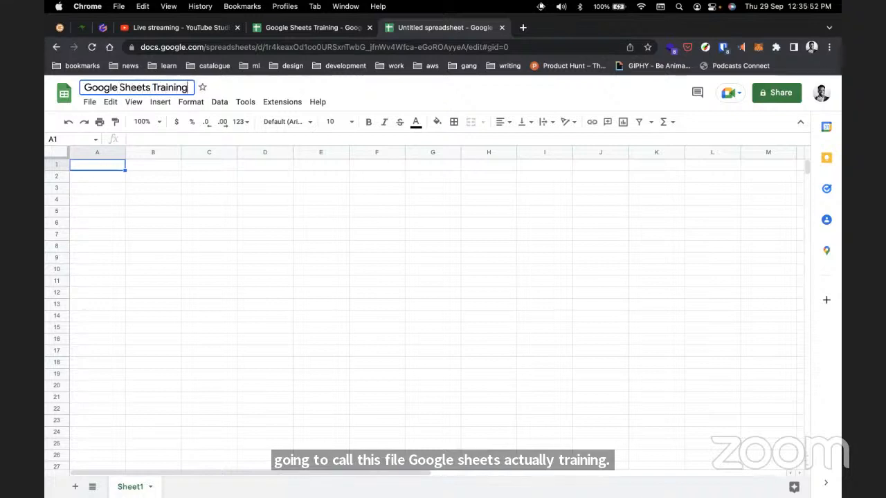
key(Return)
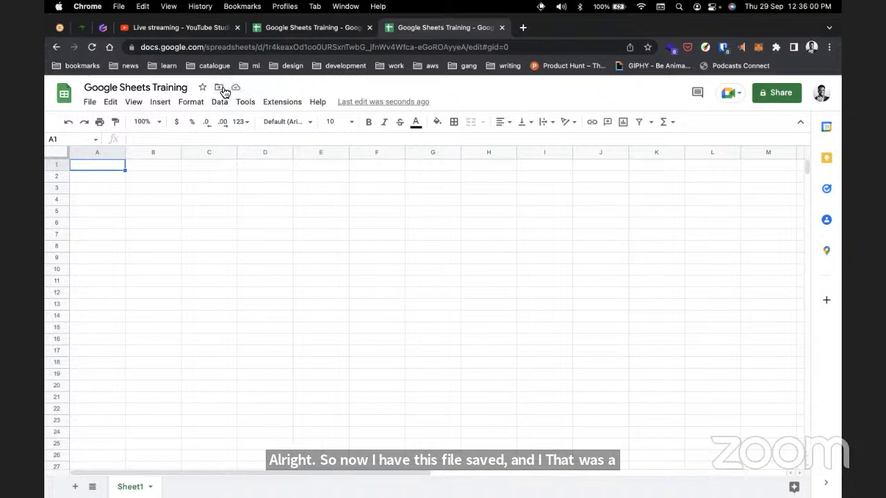
Browse My Drive for places to move the spreadsheet to, and close the list without moving the file.
click(220, 88)
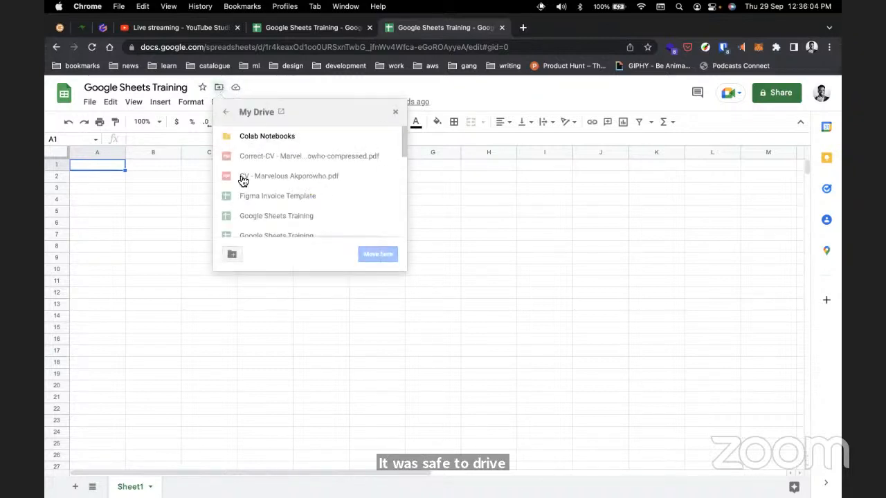
scroll(241, 178, down, 3)
scroll(242, 181, down, 8)
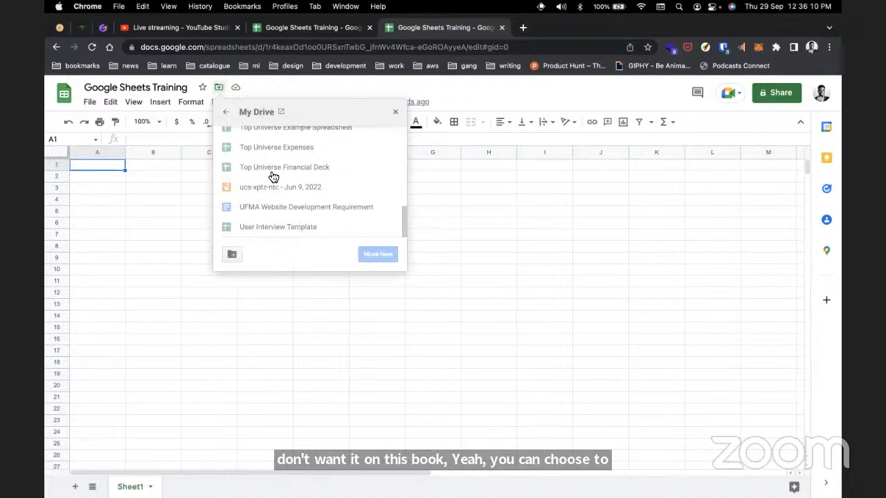
scroll(274, 177, up, 2)
scroll(273, 177, up, 6)
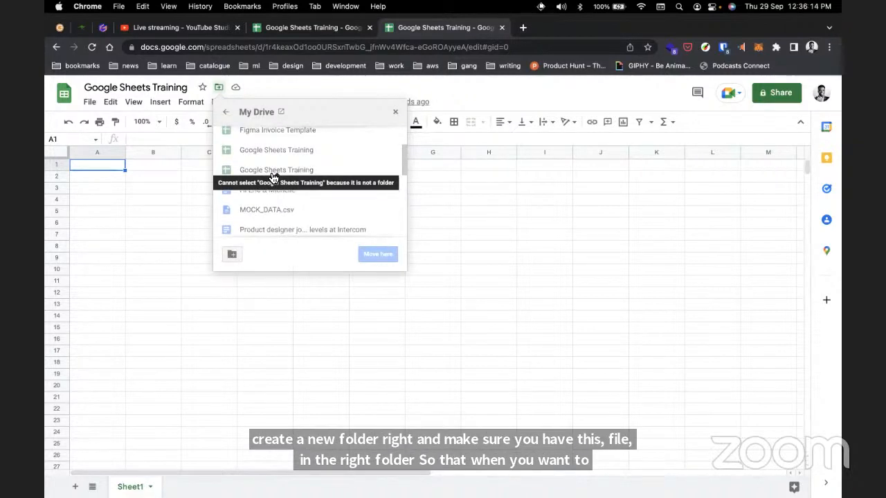
scroll(273, 178, up, 4)
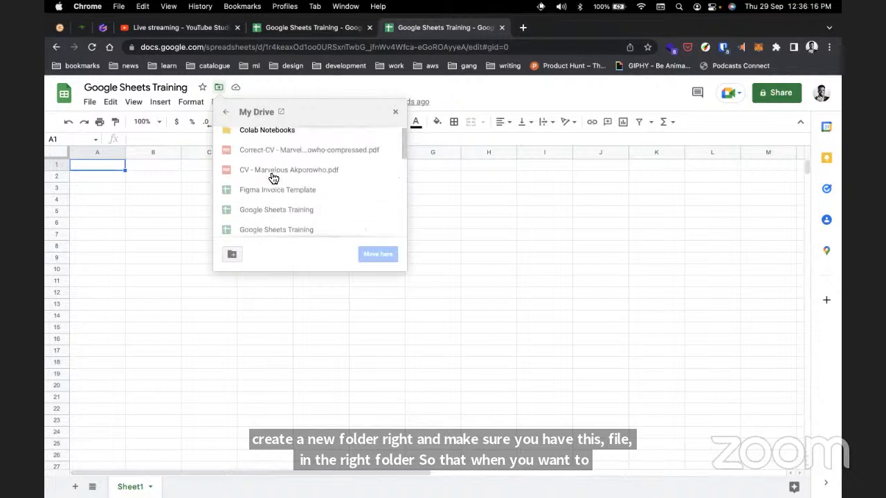
click(395, 112)
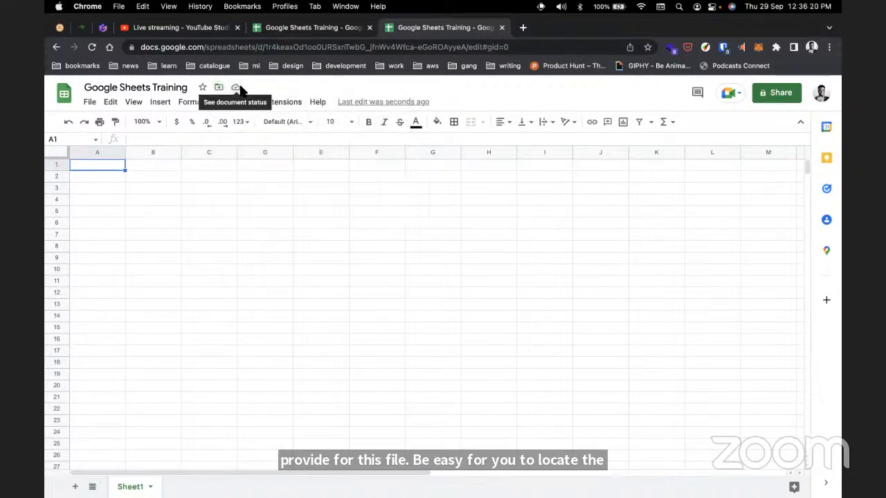
mouse_move(238, 86)
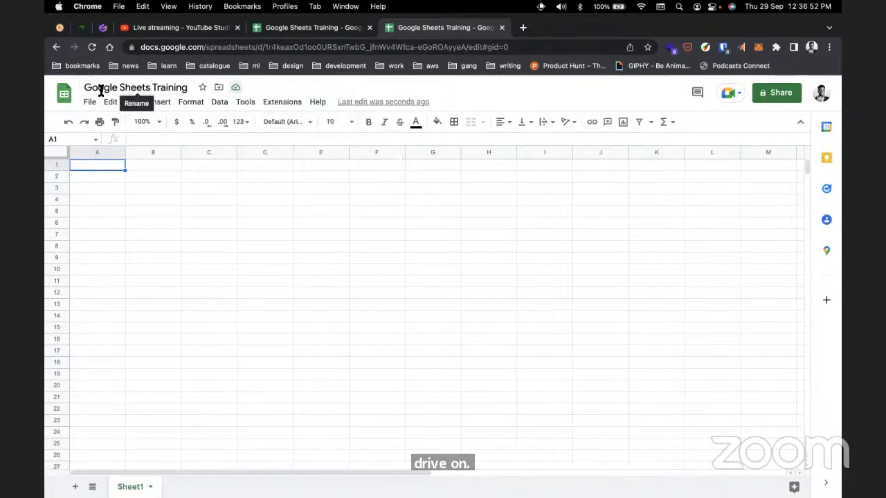
Star the spreadsheet and reopen it from the recent spreadsheets on the Sheets home page.
click(203, 87)
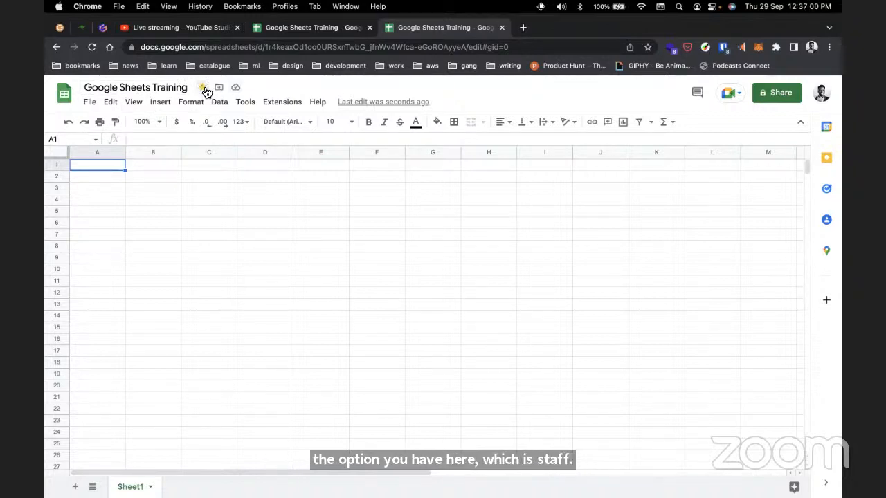
click(69, 97)
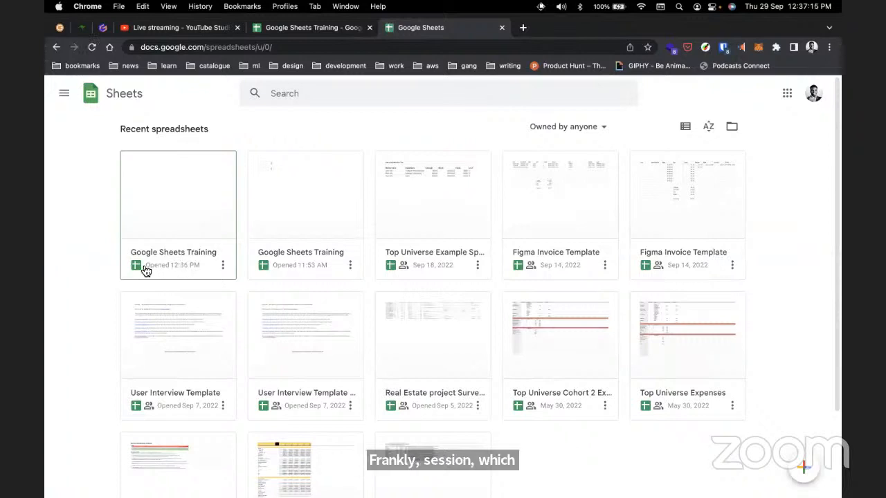
click(179, 256)
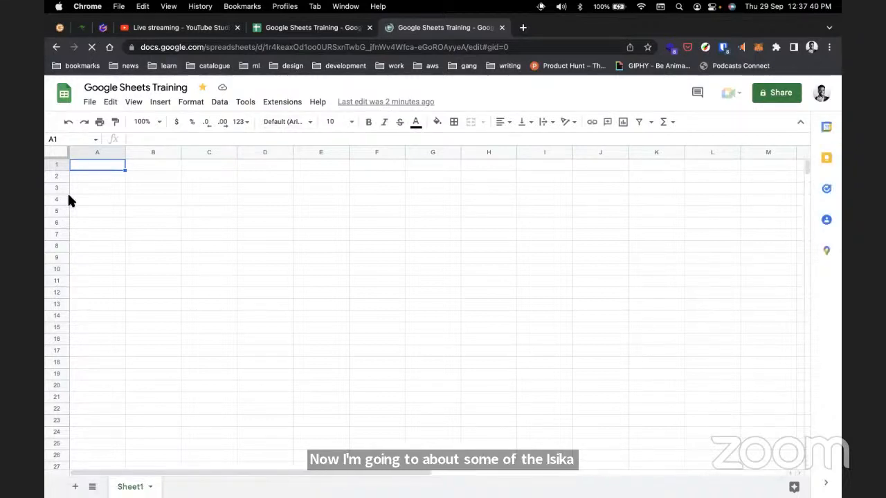
click(148, 167)
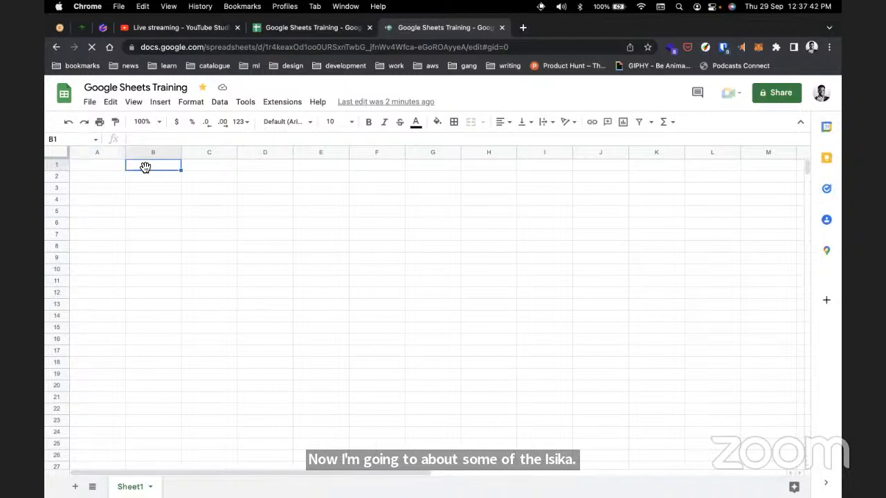
click(140, 176)
click(109, 163)
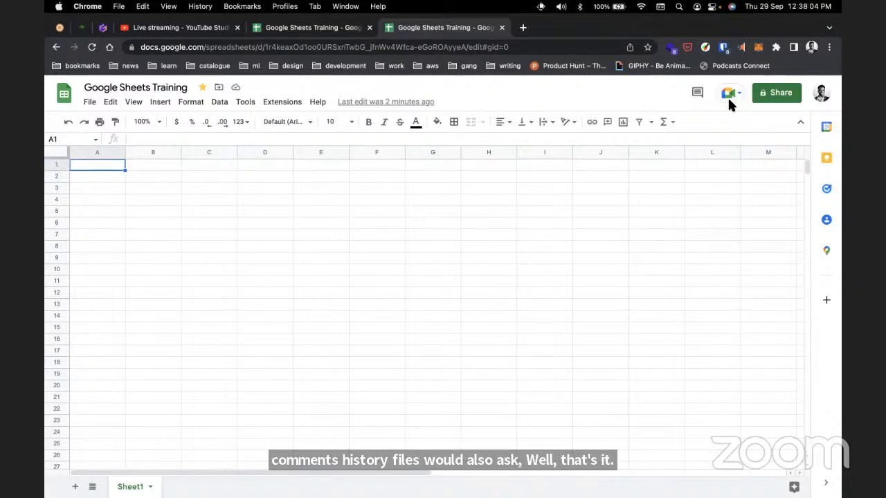
Switch to the Google Sheets Training deck in Gamma, leave its presentation view and copy the collaborator link with View permission.
click(103, 28)
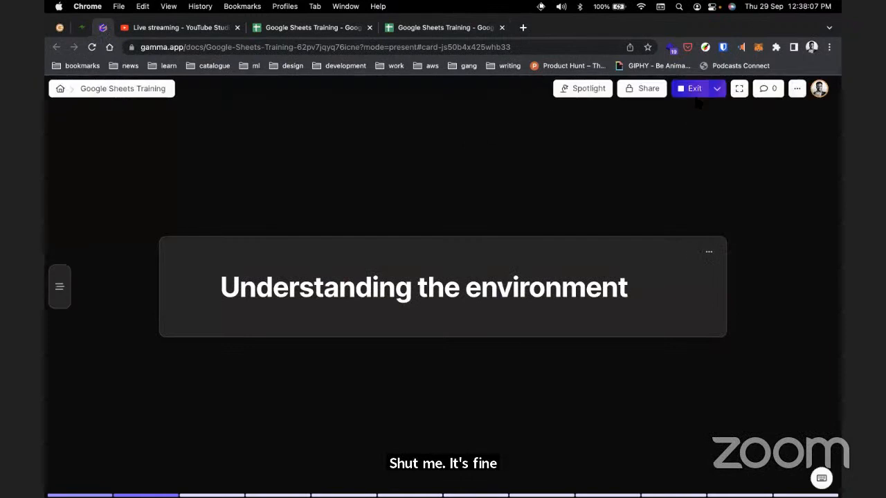
click(692, 89)
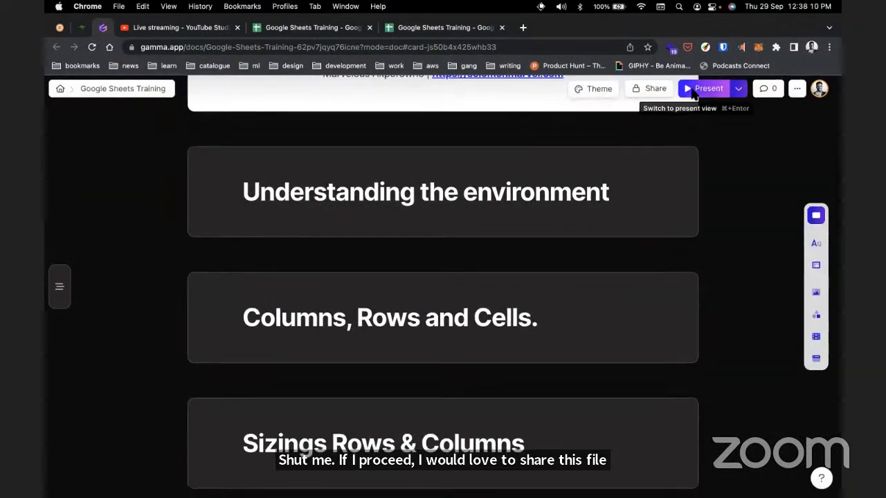
click(798, 92)
click(798, 92)
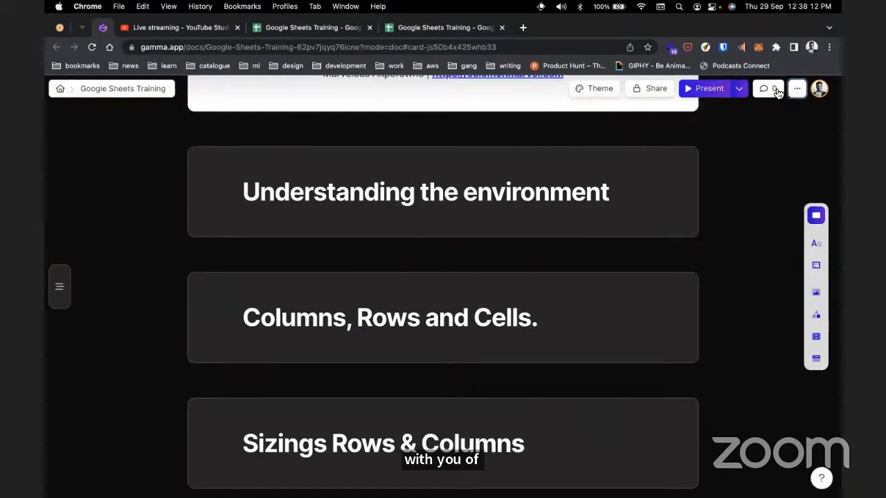
click(656, 89)
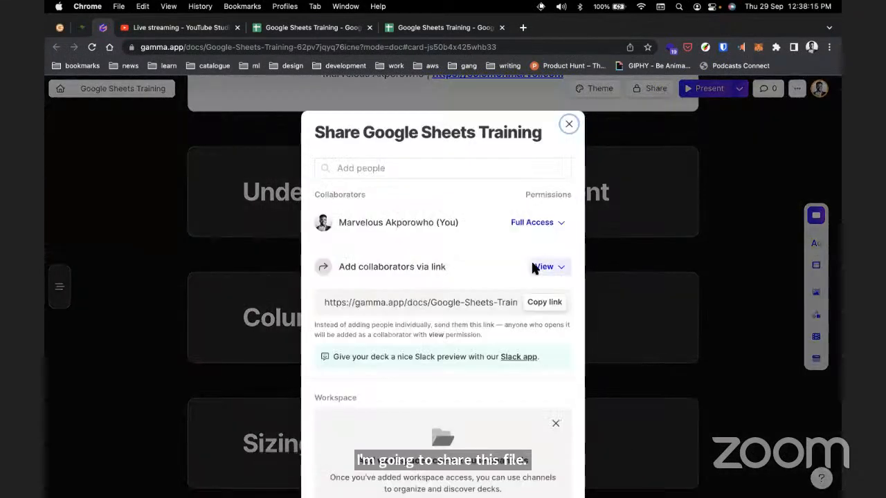
click(550, 304)
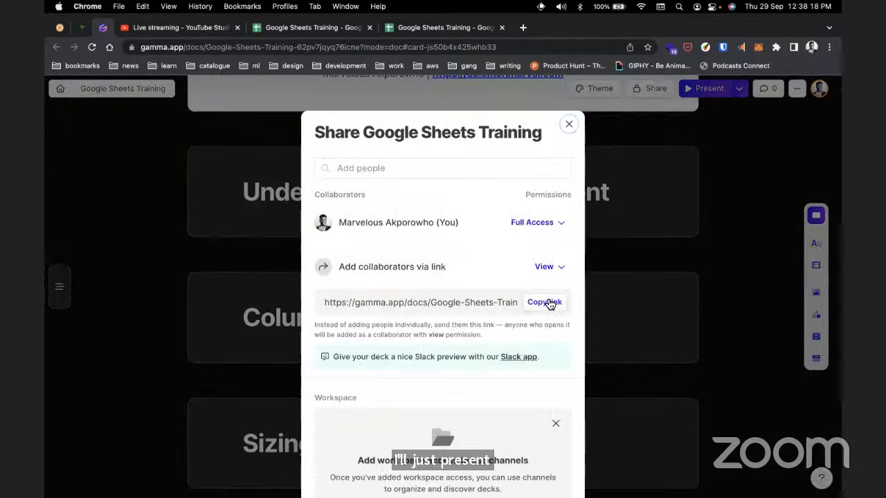
Copy the Google Sheets Training deck's view-only collaborator link and close the sharing dialog.
click(550, 304)
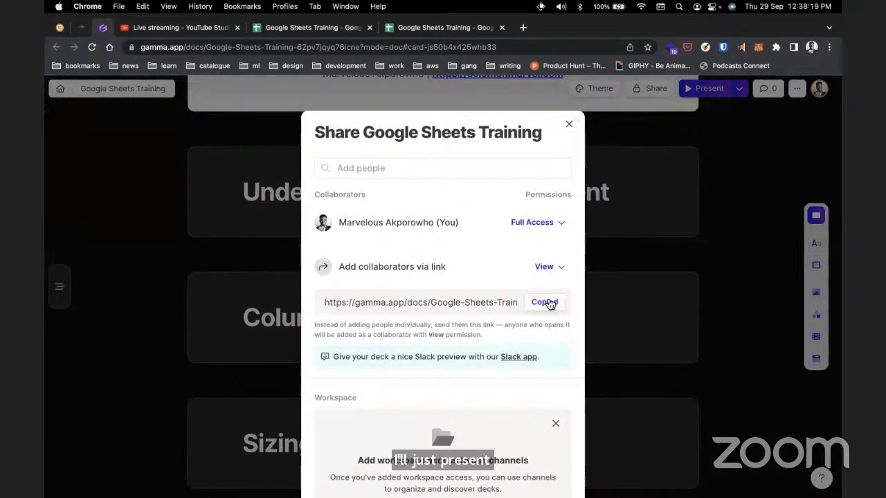
click(570, 126)
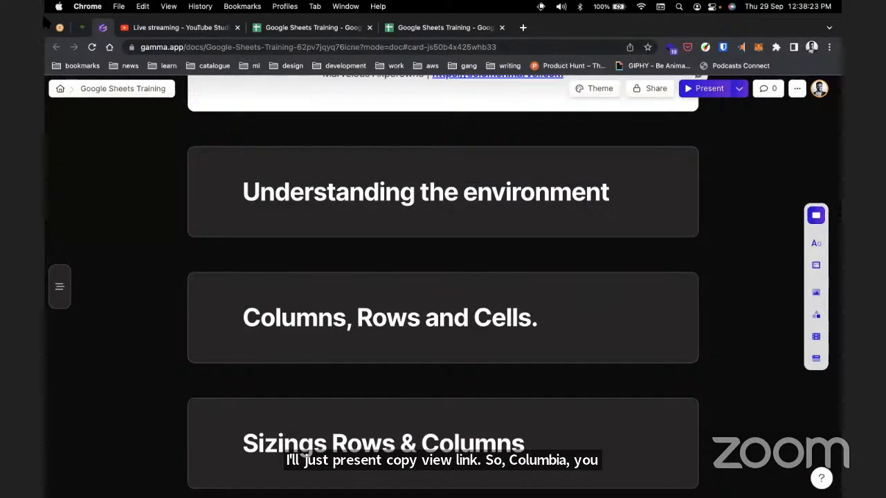
Detach the YouTube Studio live stream page into its own window, take the deck's window out of full screen, and move the stream window off this screen.
drag(185, 27, 173, 149)
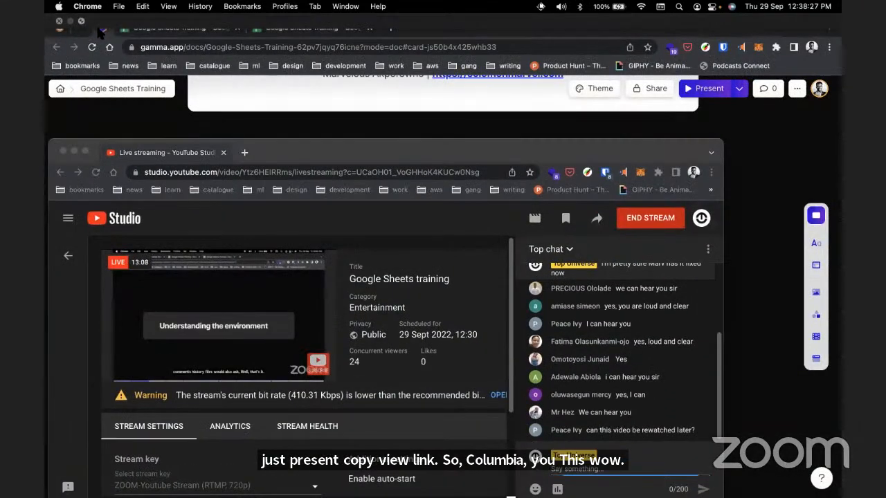
click(80, 22)
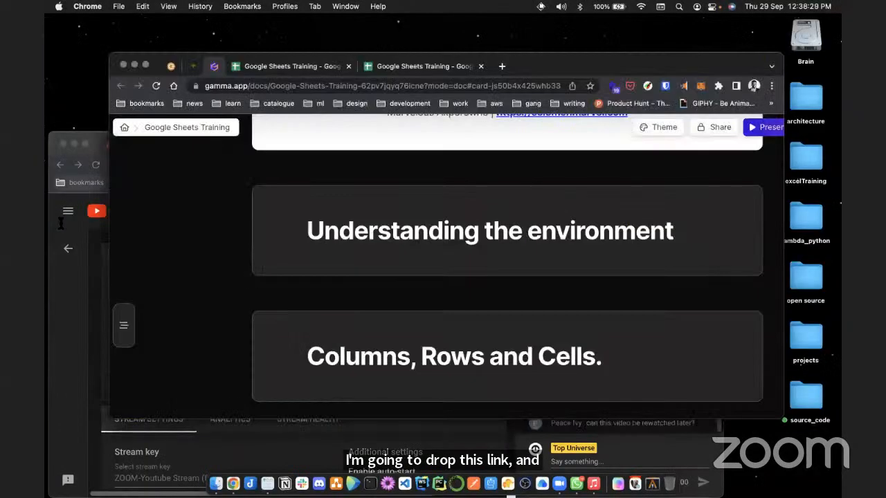
click(61, 223)
drag(300, 145, 45, 114)
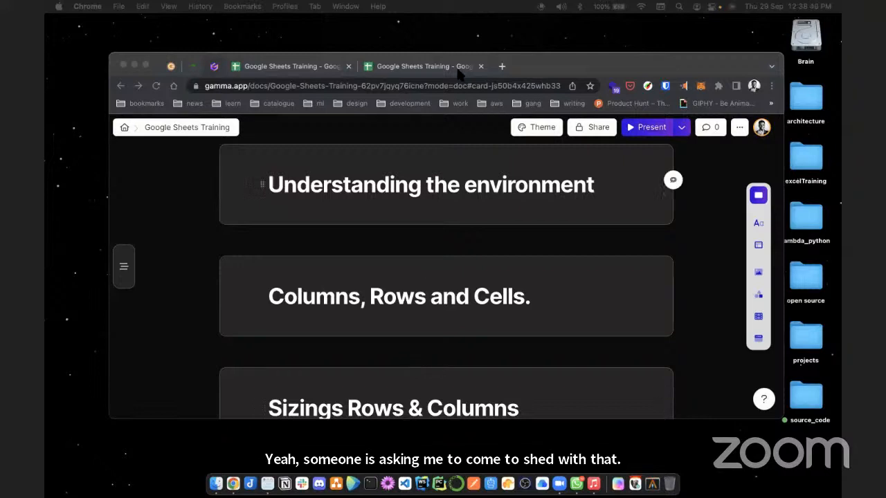
click(501, 61)
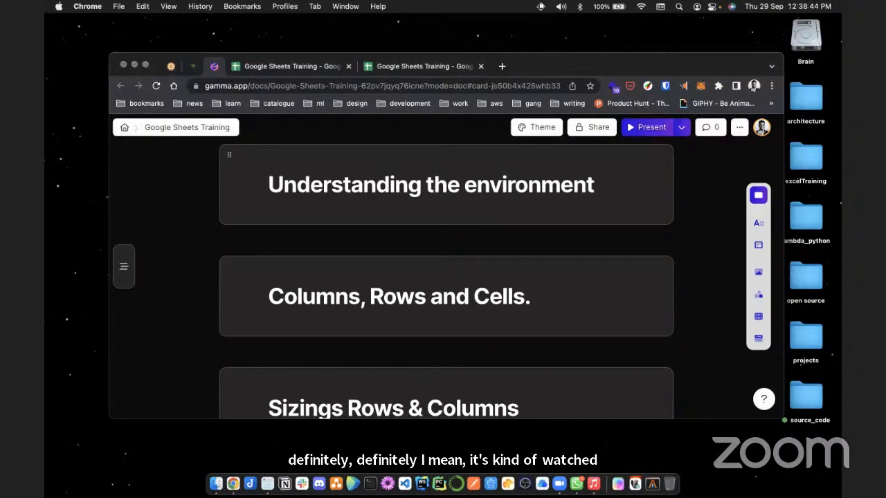
key(ctrl+Up)
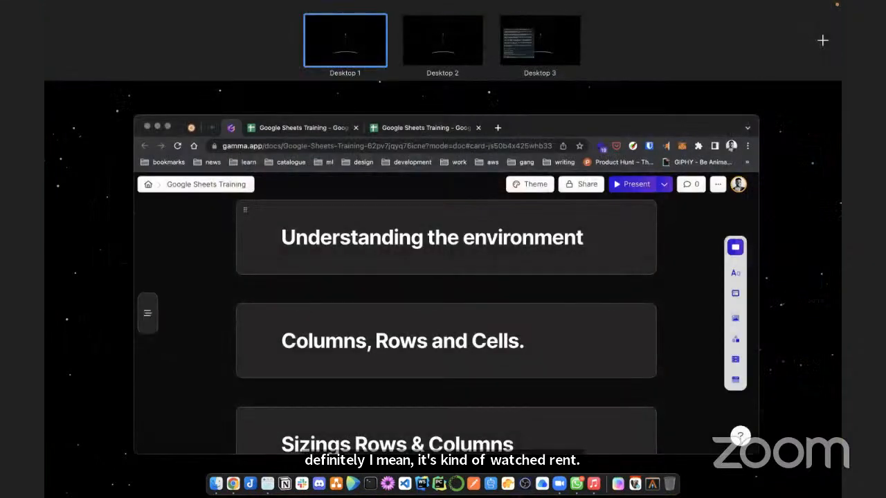
click(449, 263)
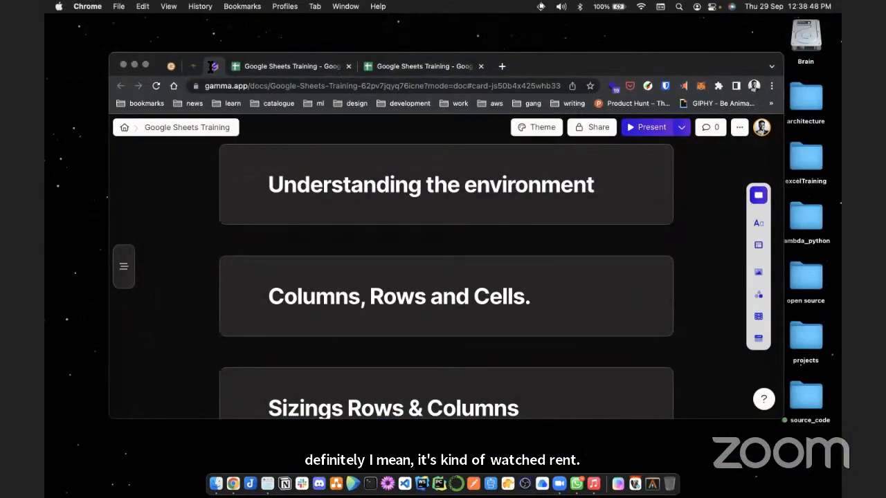
Unpin the Gamma deck's tab and move it out of the window that holds the spreadsheets.
right_click(213, 66)
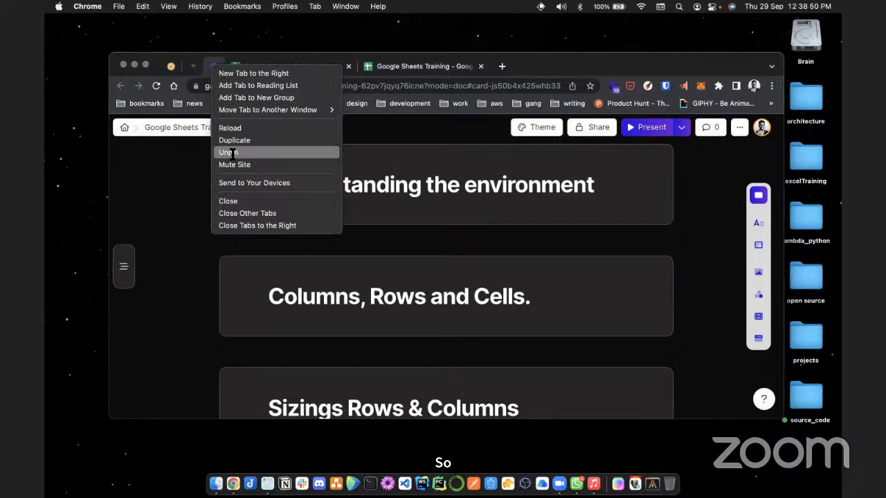
click(231, 152)
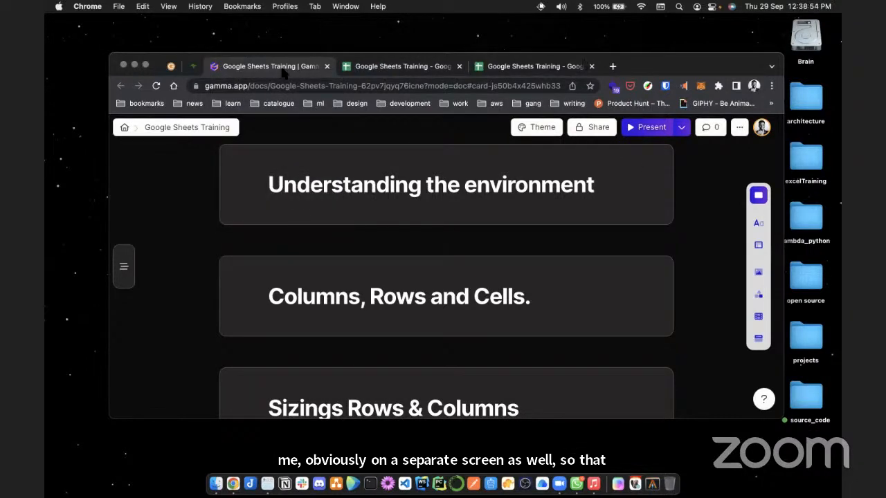
drag(325, 70, 283, 71)
click(284, 67)
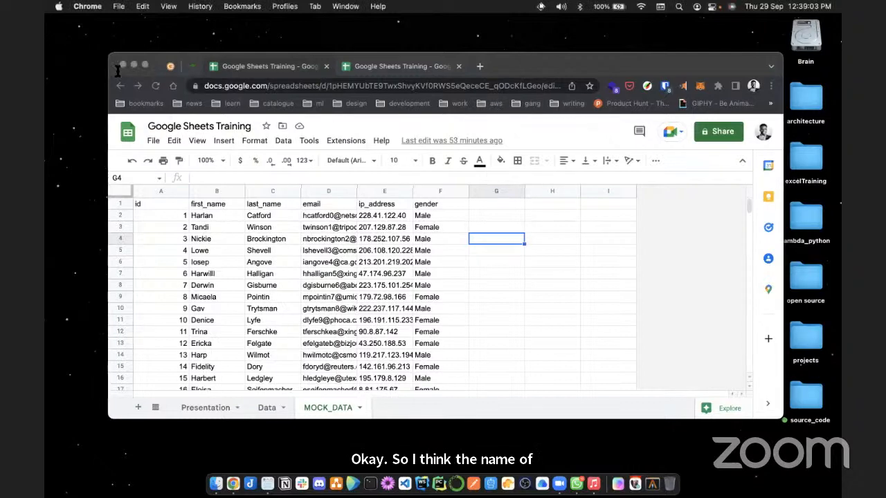
Make the spreadsheet window full screen and switch to the blank, starred Google Sheets Training spreadsheet.
click(145, 66)
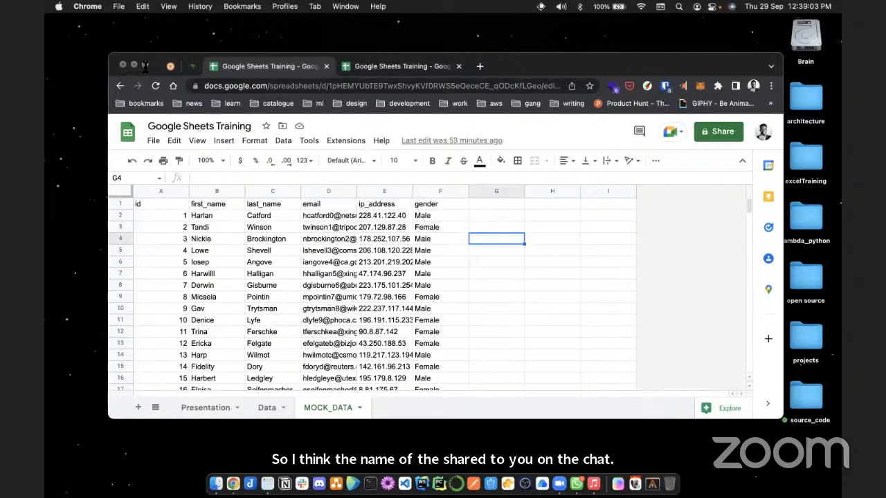
click(145, 66)
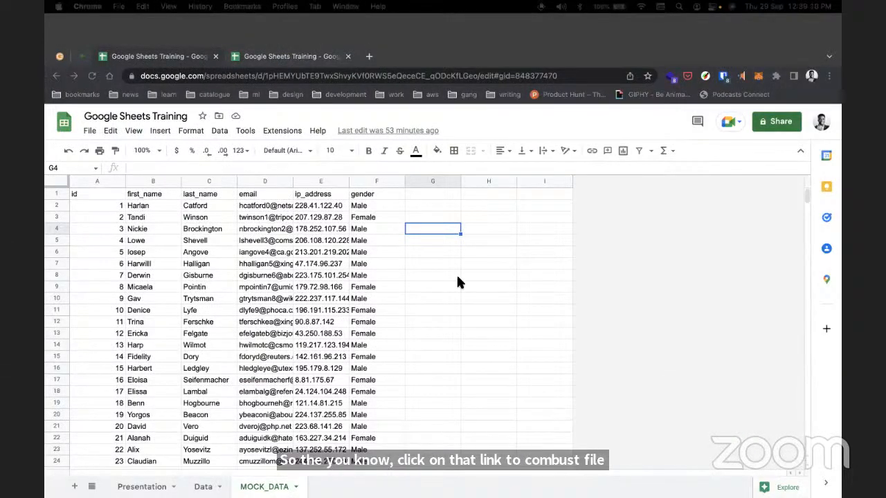
click(452, 252)
click(288, 59)
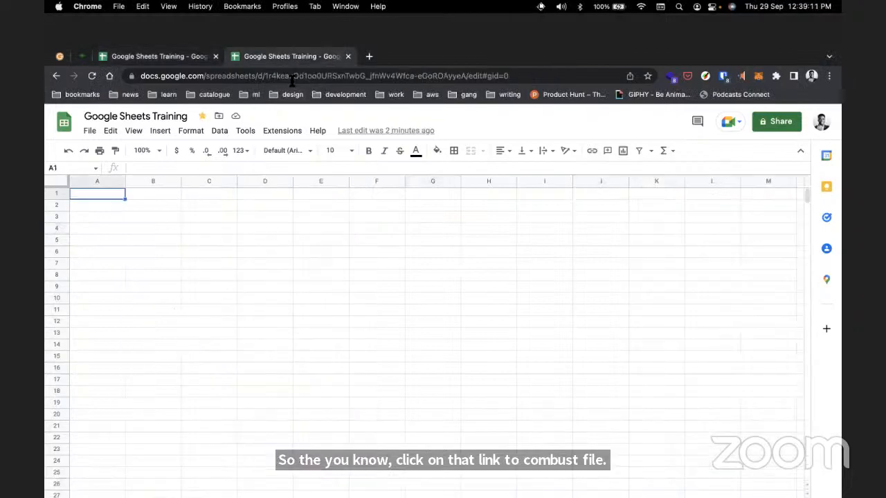
key(ctrl+Up)
click(361, 52)
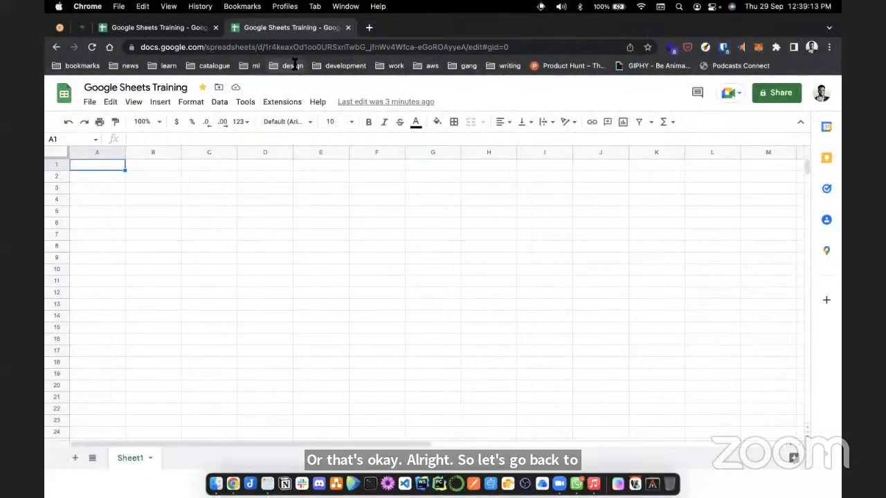
right_click(576, 482)
click(588, 454)
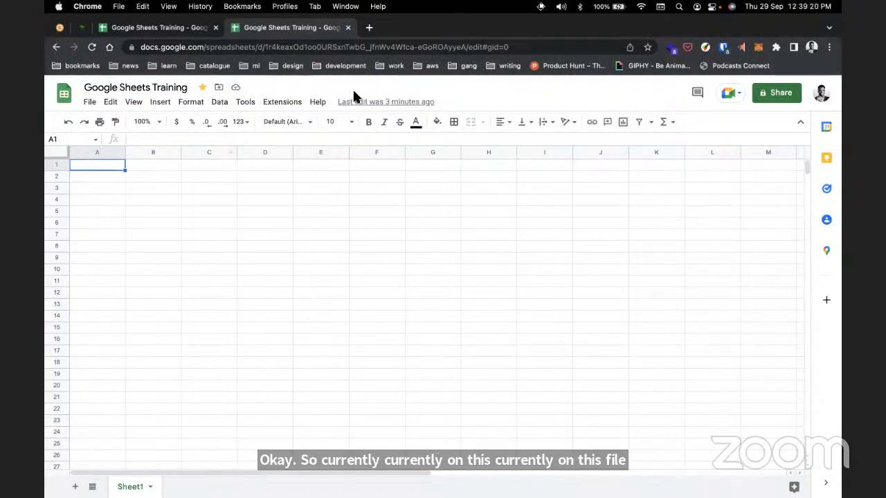
Open the template gallery for new spreadsheets and look through its personal, work, project management and education templates.
click(95, 107)
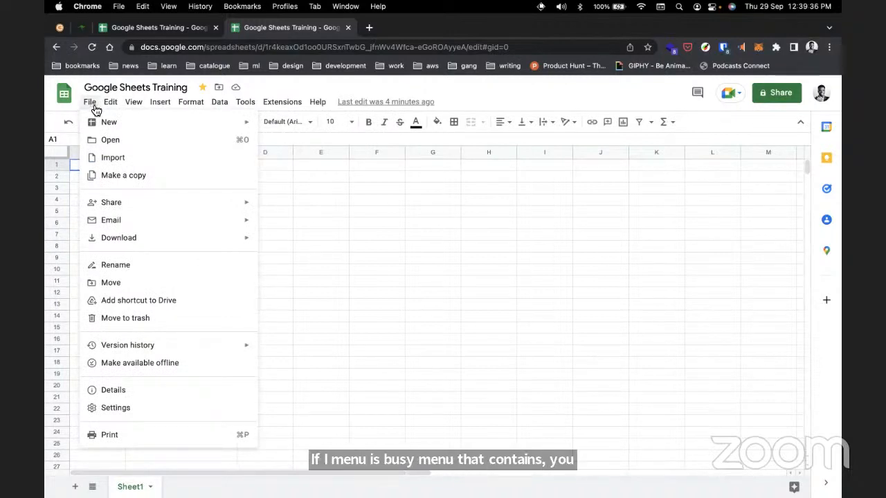
mouse_move(97, 114)
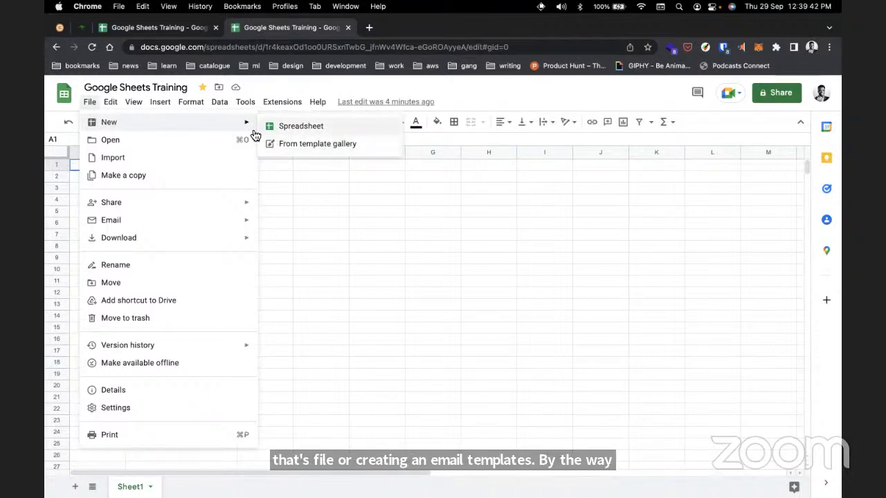
click(287, 145)
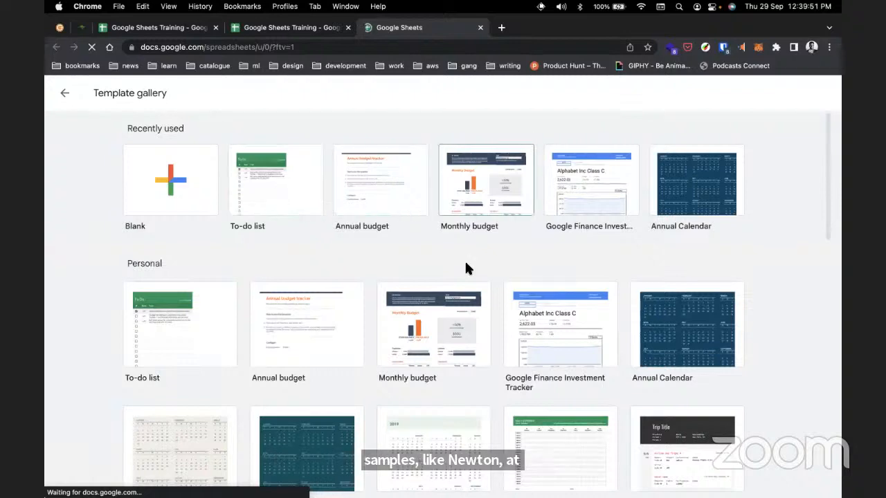
scroll(467, 268, down, 5)
scroll(466, 269, down, 3)
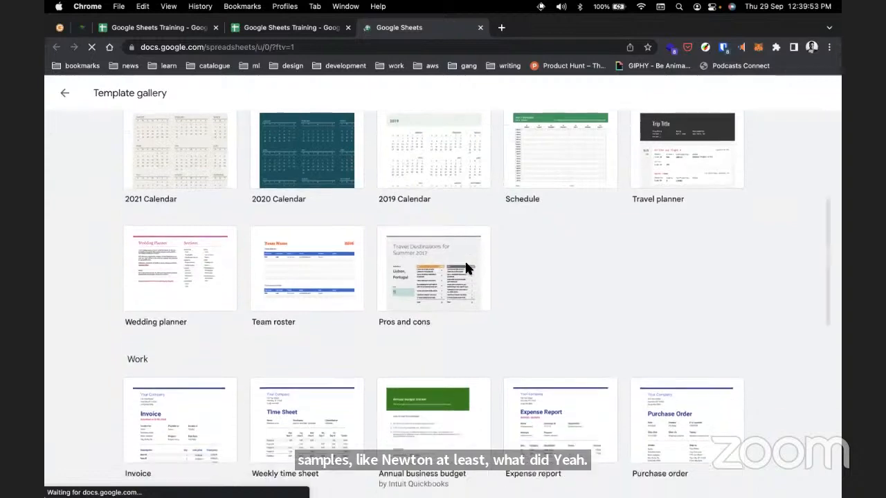
scroll(465, 268, down, 3)
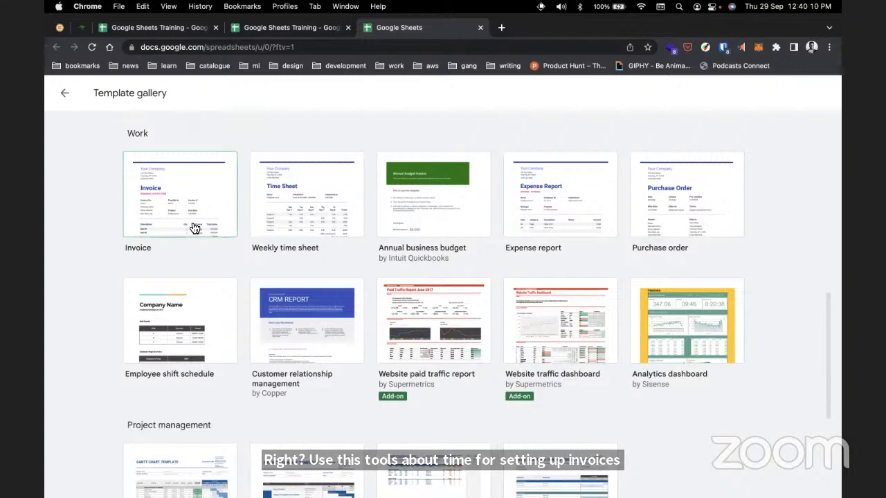
scroll(194, 229, down, 5)
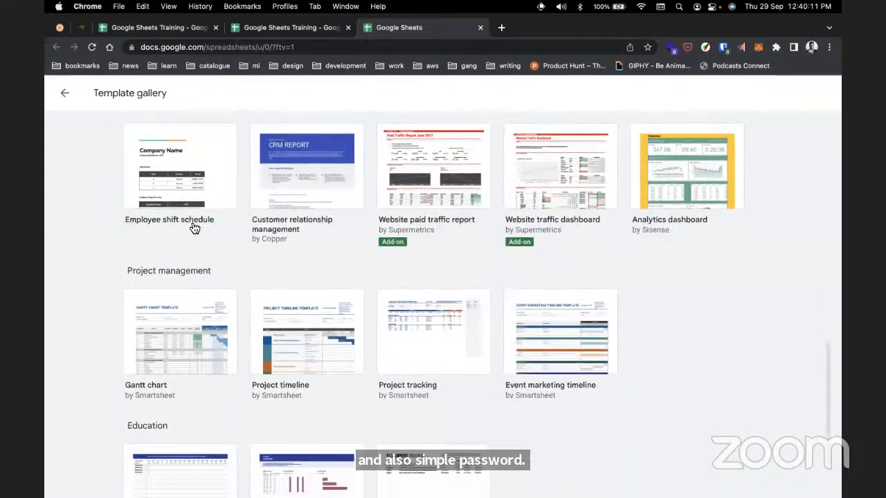
scroll(194, 228, up, 10)
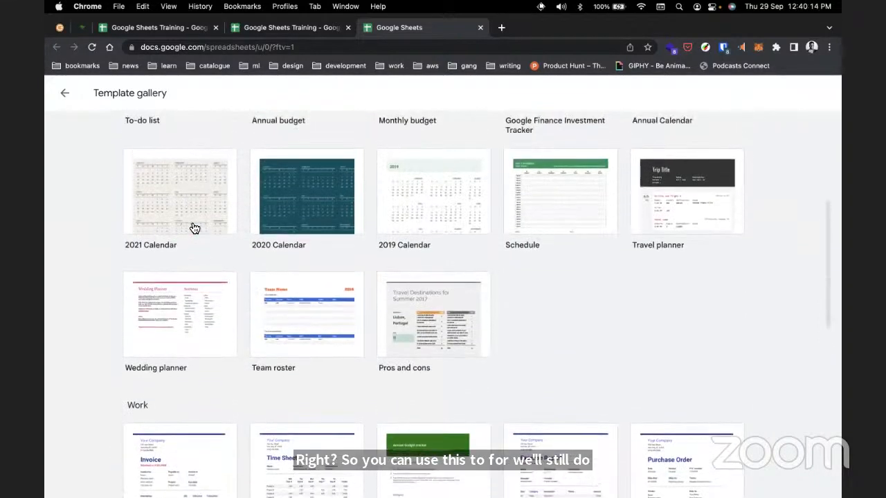
scroll(195, 228, up, 4)
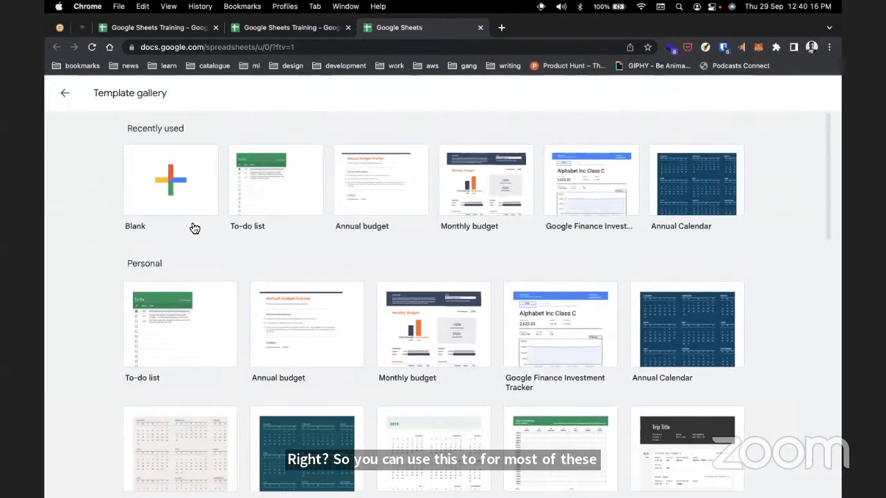
Return to the blank training spreadsheet, look through the My Drive, Shared with me and Upload sources for opening a file, and close the dialog.
click(313, 28)
click(90, 102)
mouse_move(97, 109)
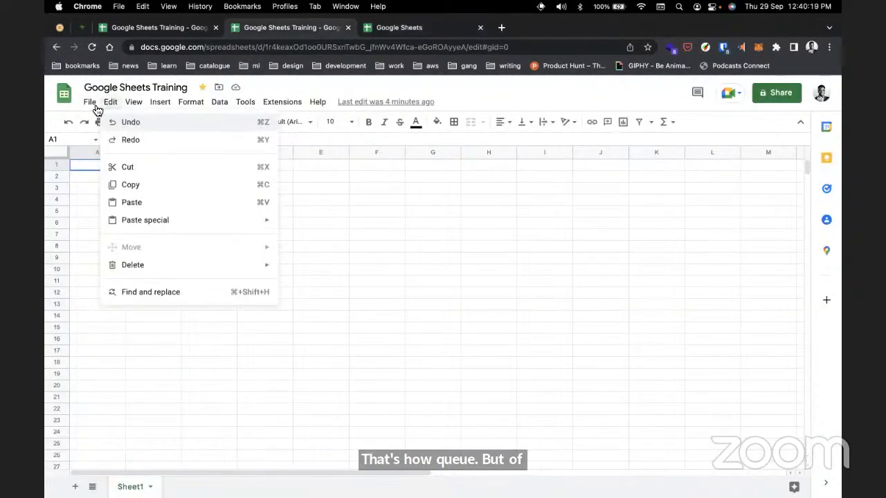
mouse_move(96, 126)
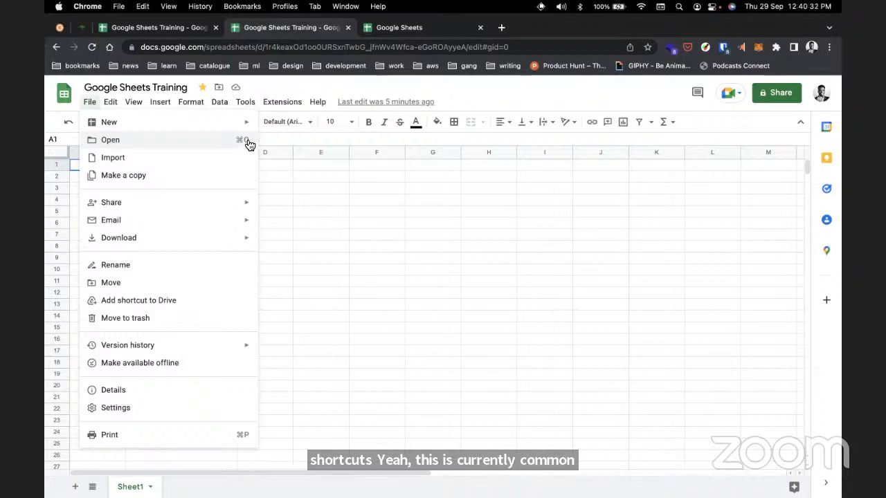
click(110, 141)
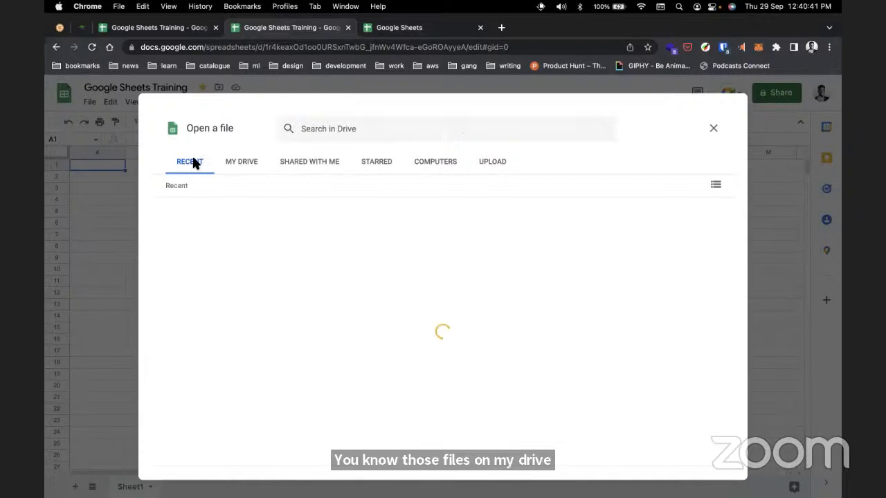
click(244, 162)
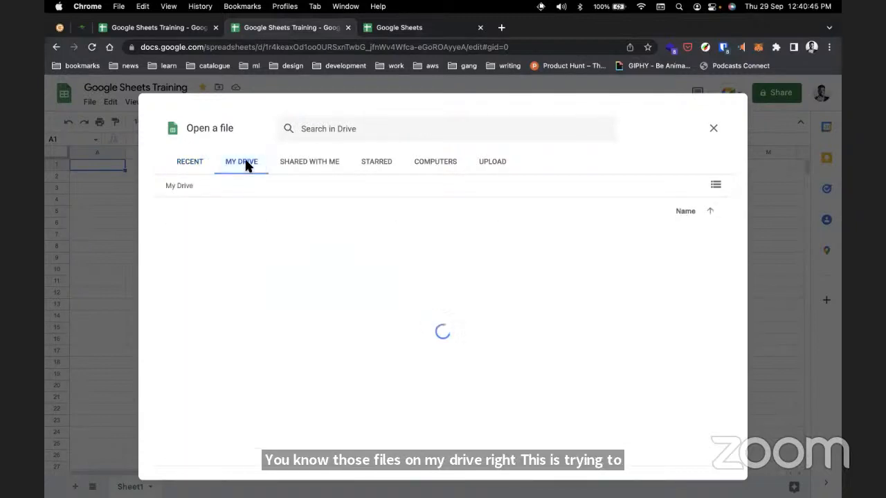
click(302, 161)
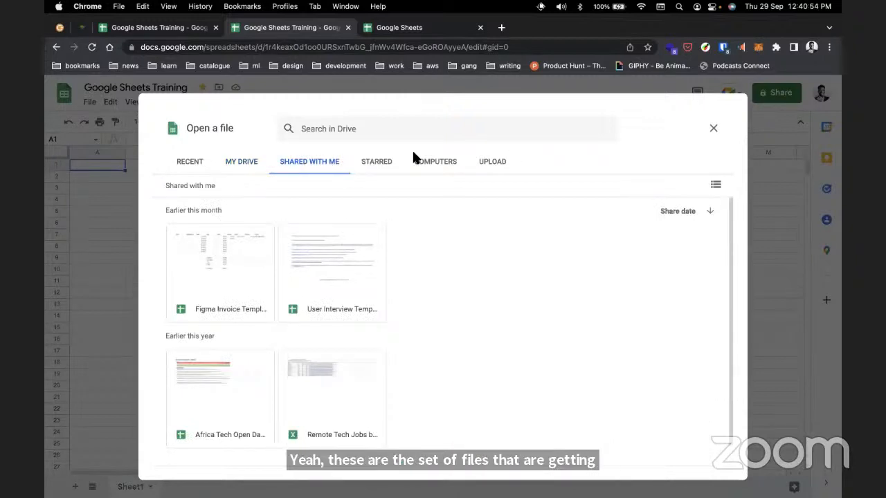
click(495, 160)
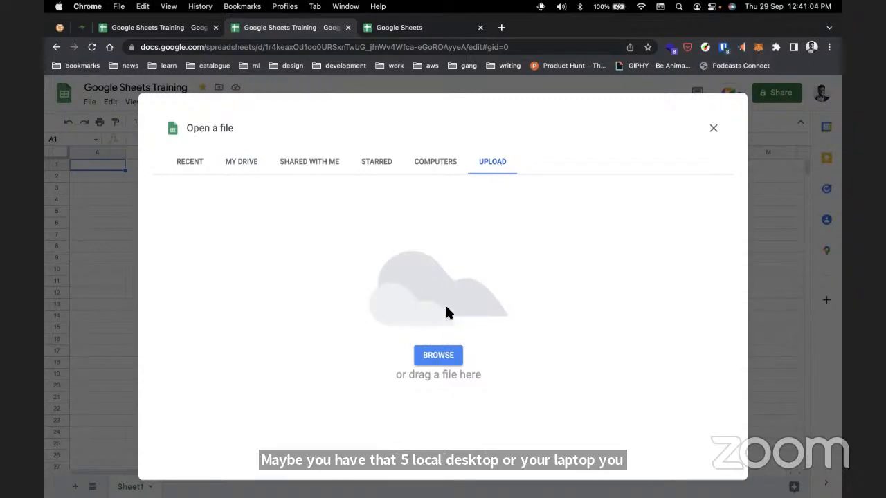
click(714, 130)
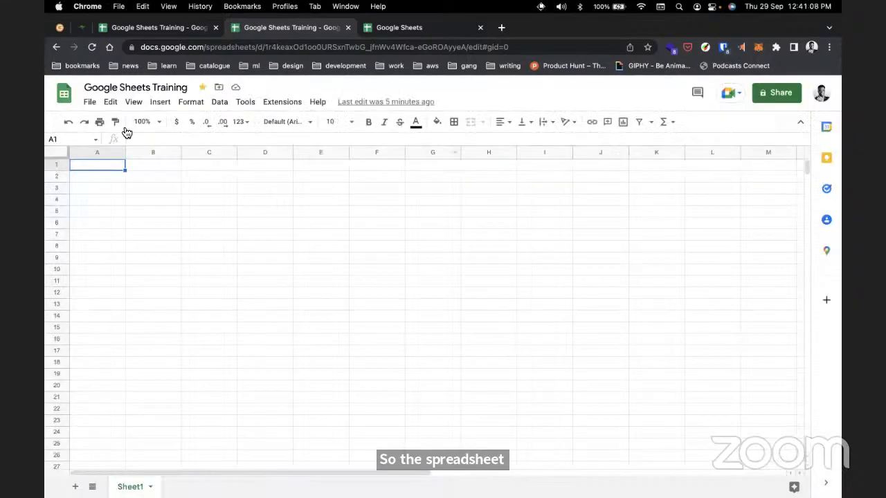
Review the file commands for copying, sharing, emailing and downloading the training spreadsheet.
click(92, 104)
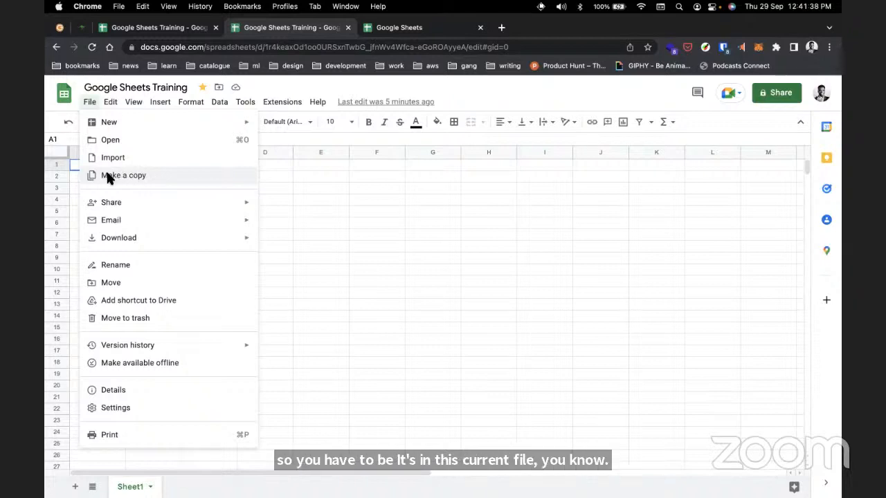
mouse_move(143, 201)
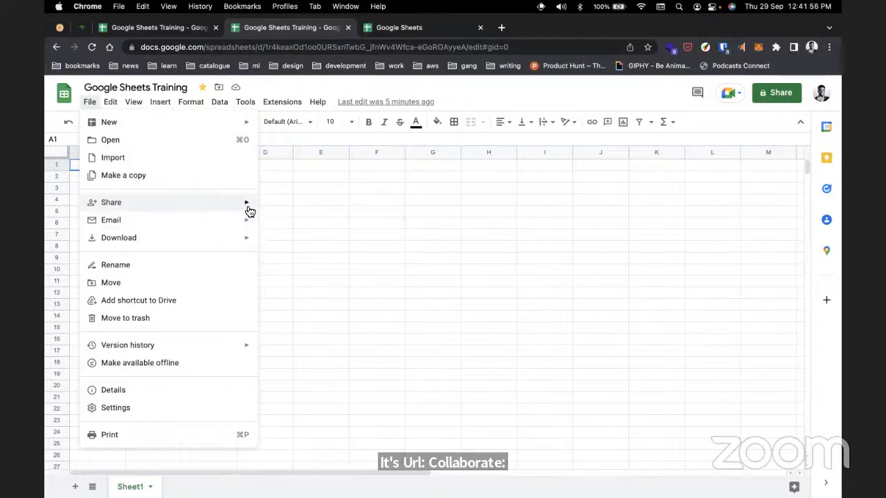
mouse_move(198, 221)
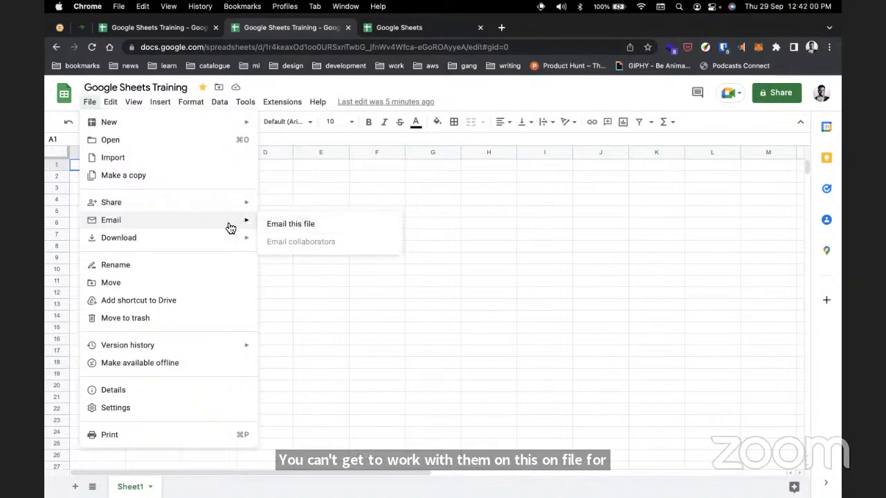
mouse_move(228, 238)
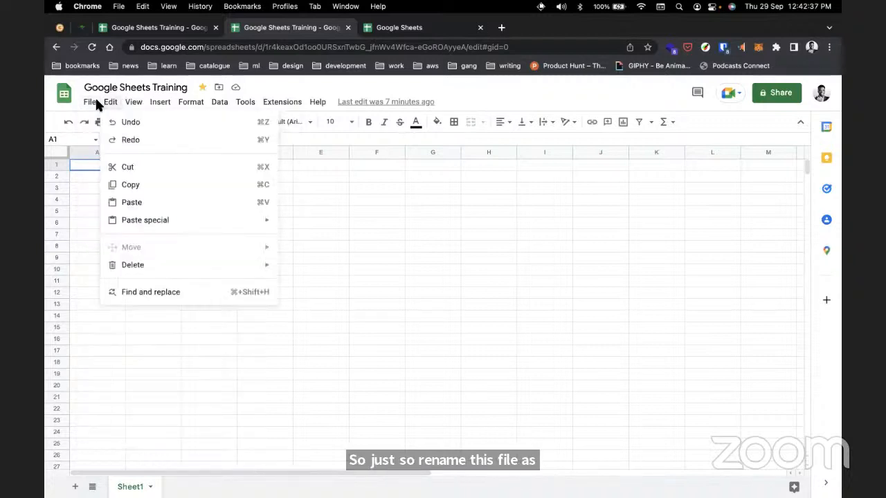
Enter a short sample name in cell A1 and delete it again.
mouse_move(90, 102)
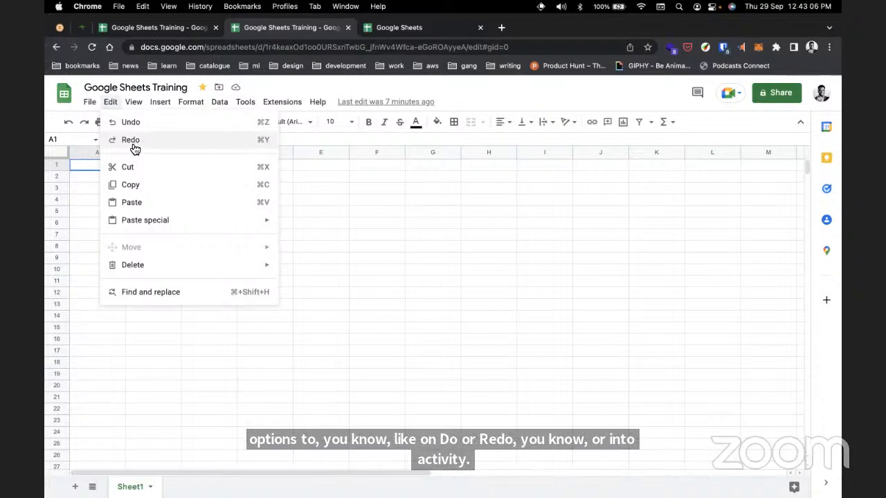
click(81, 170)
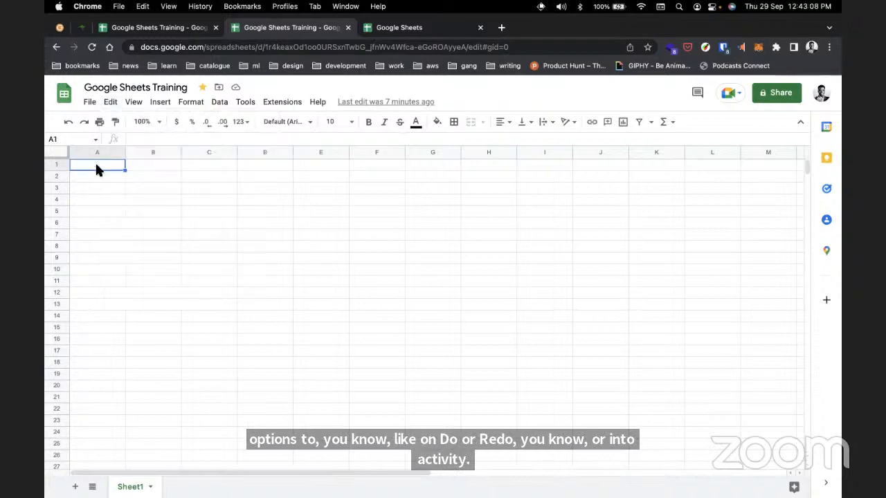
text(Marv)
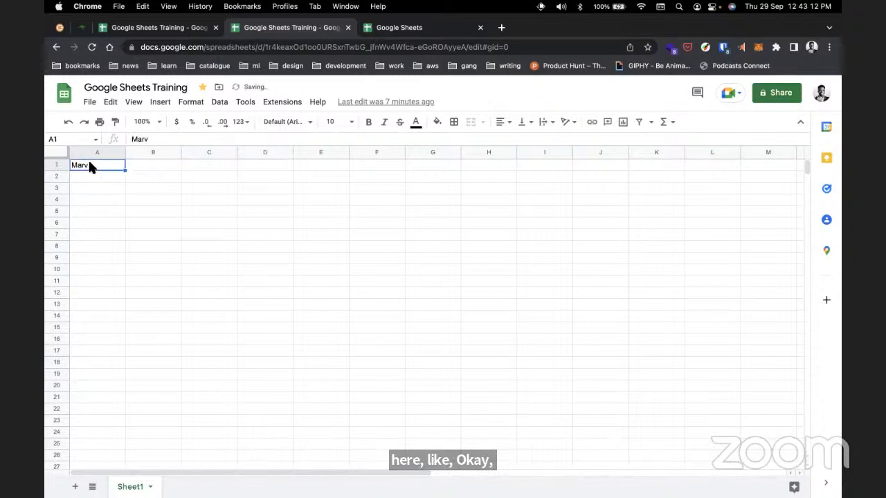
key(Delete)
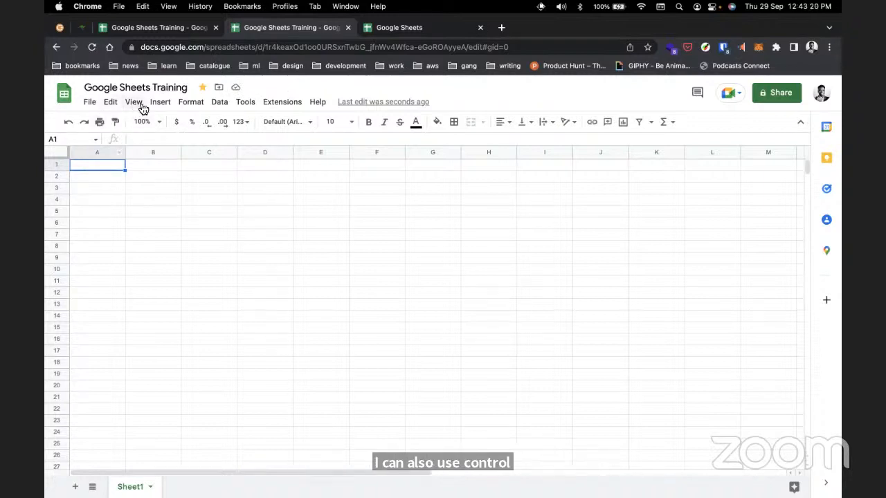
Review the editing commands for cutting, copying and pasting, including the Paste special options such as Values only and Transposed.
click(112, 102)
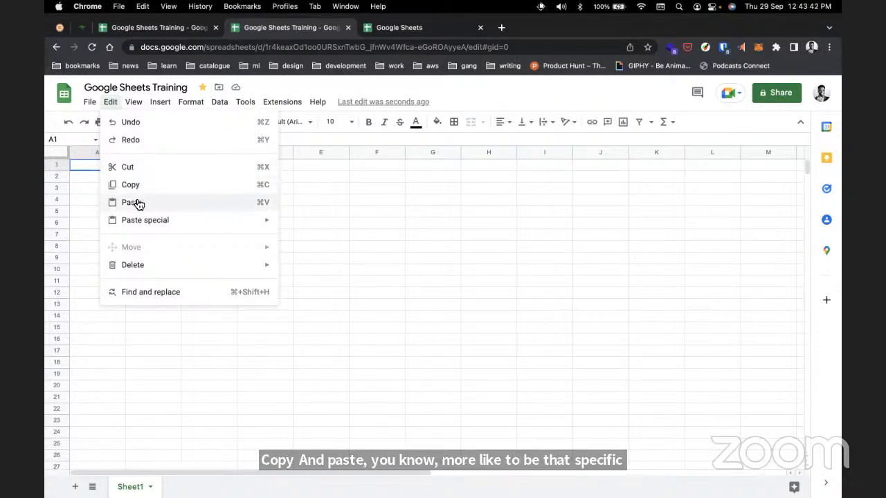
mouse_move(151, 221)
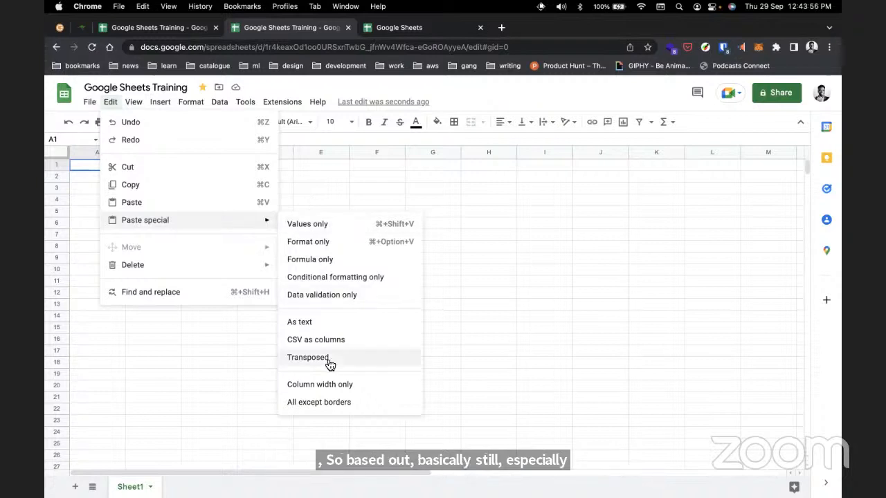
click(482, 308)
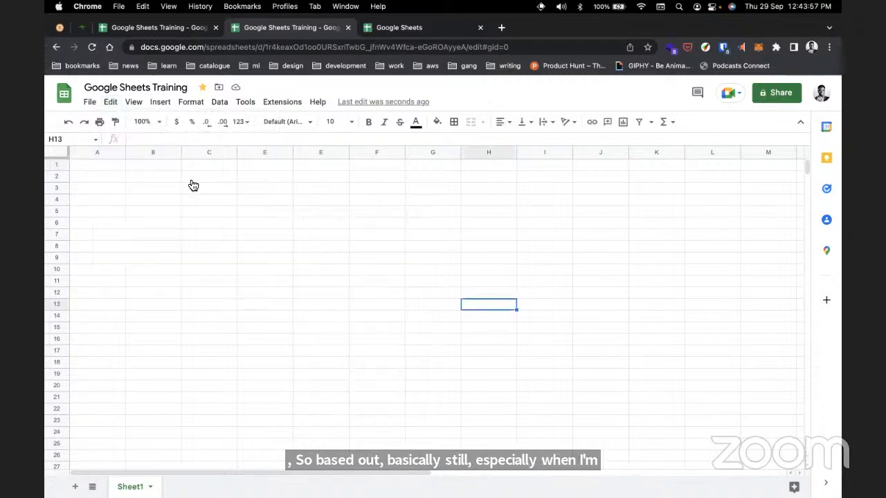
Hide the sheet's gridlines and turn them back on.
click(135, 104)
mouse_move(144, 127)
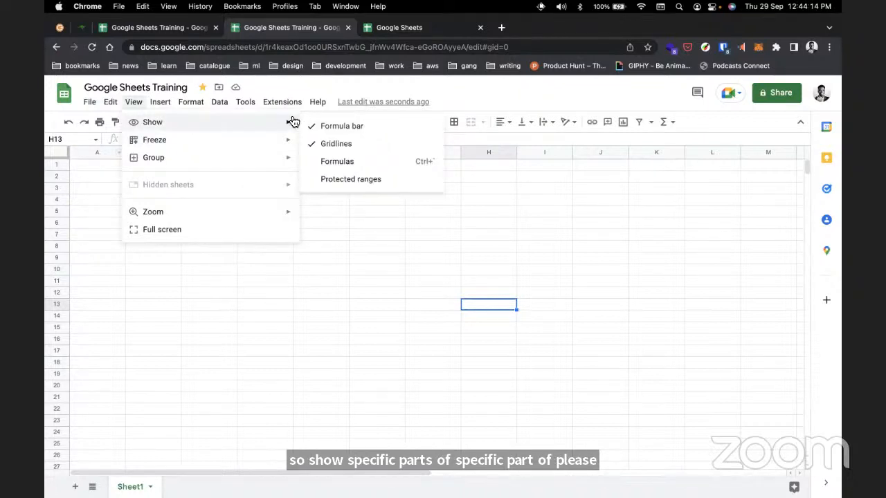
click(335, 144)
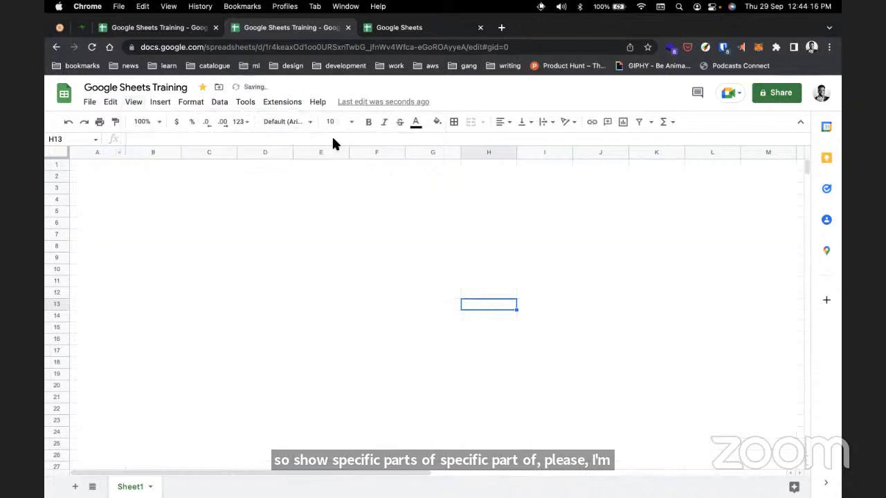
click(133, 102)
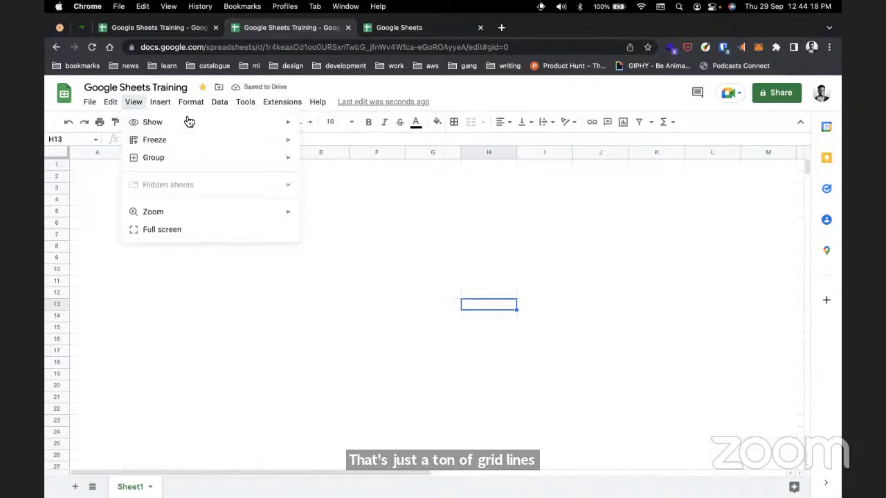
mouse_move(193, 124)
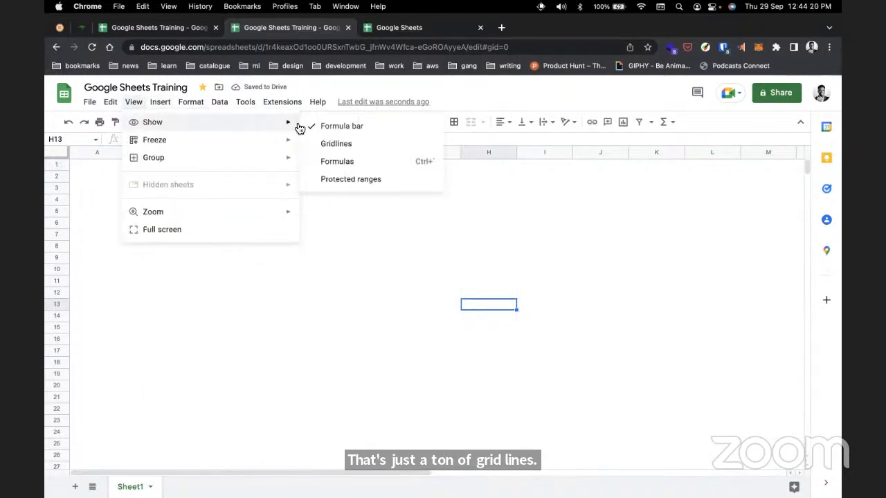
click(333, 144)
Look through the view, insert and format commands, including number, text, alignment, wrapping and rotation options.
click(137, 102)
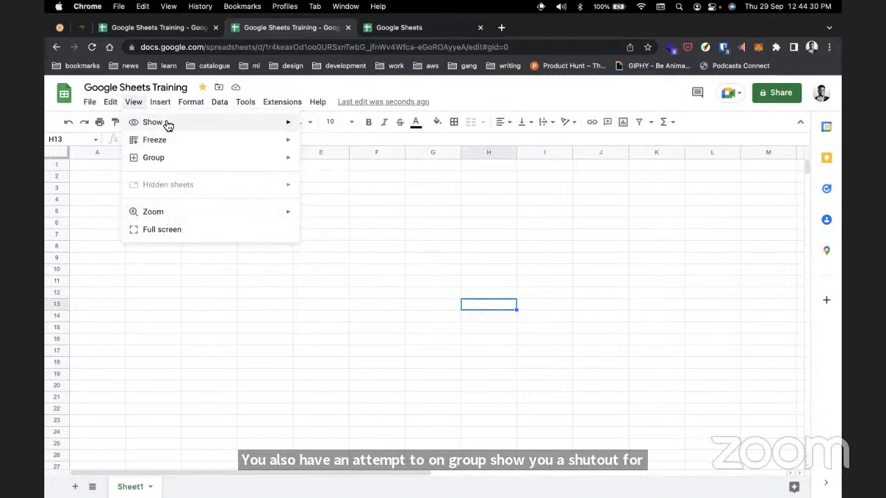
mouse_move(164, 109)
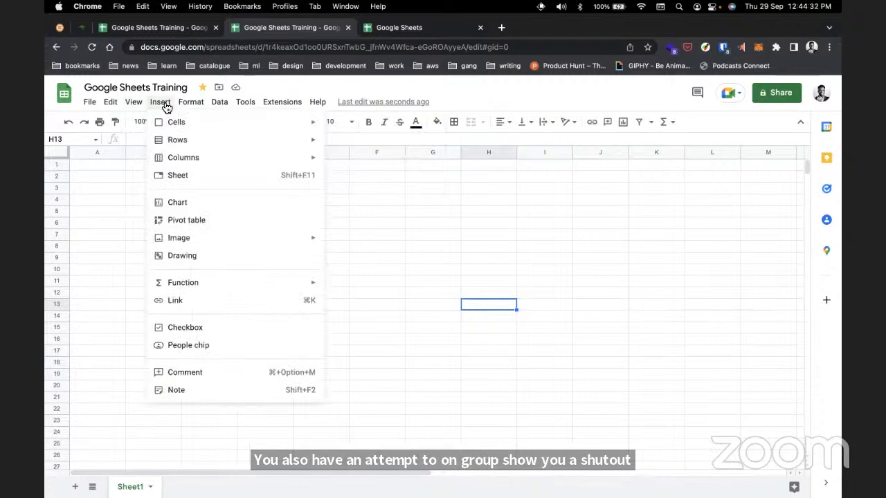
mouse_move(173, 124)
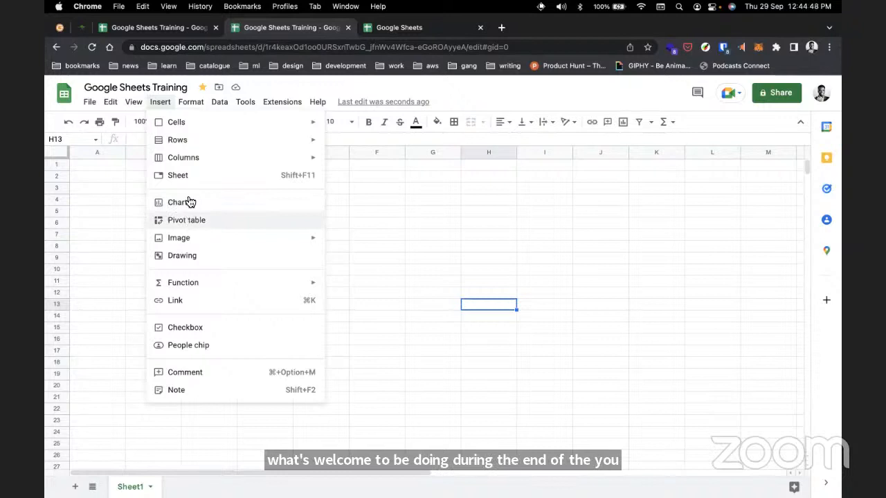
mouse_move(196, 104)
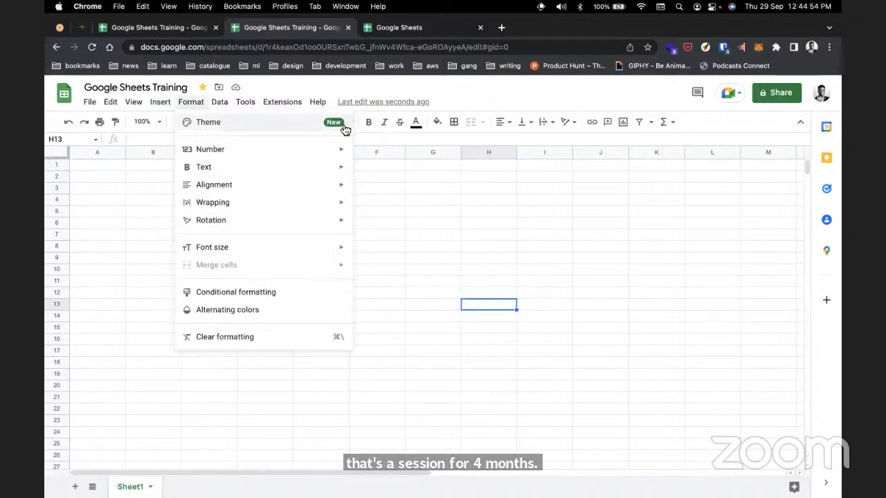
mouse_move(311, 150)
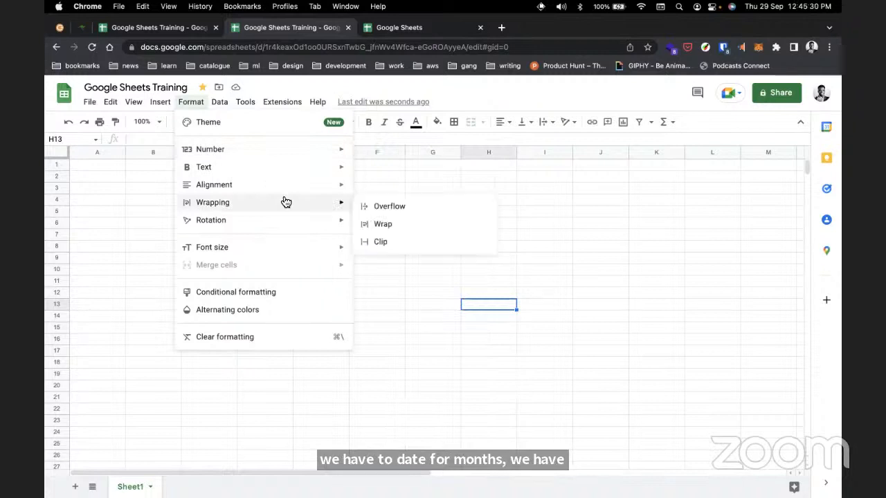
mouse_move(298, 169)
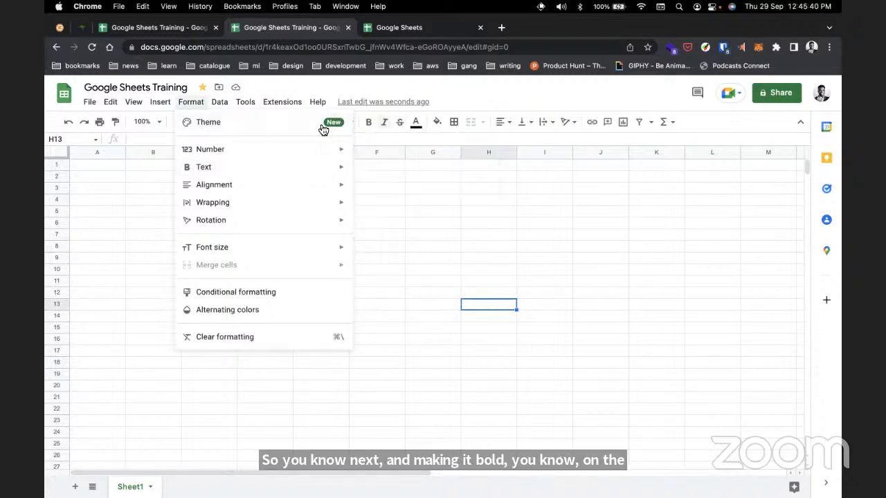
mouse_move(280, 192)
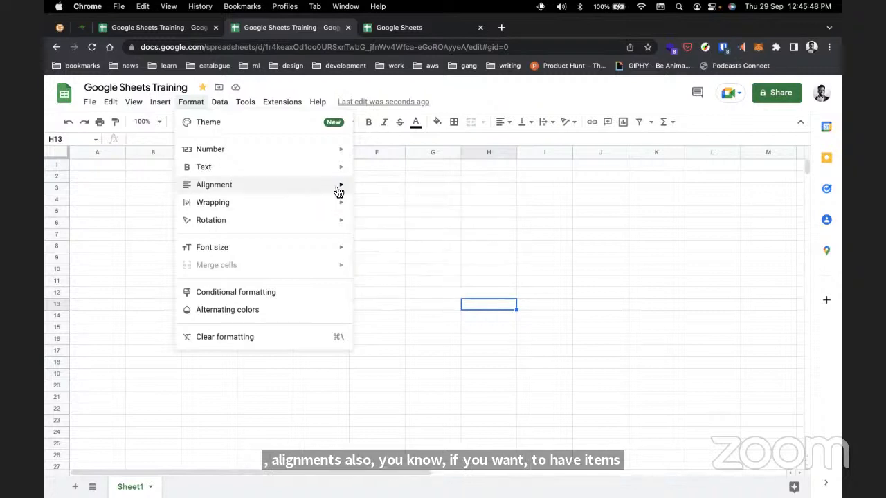
mouse_move(302, 212)
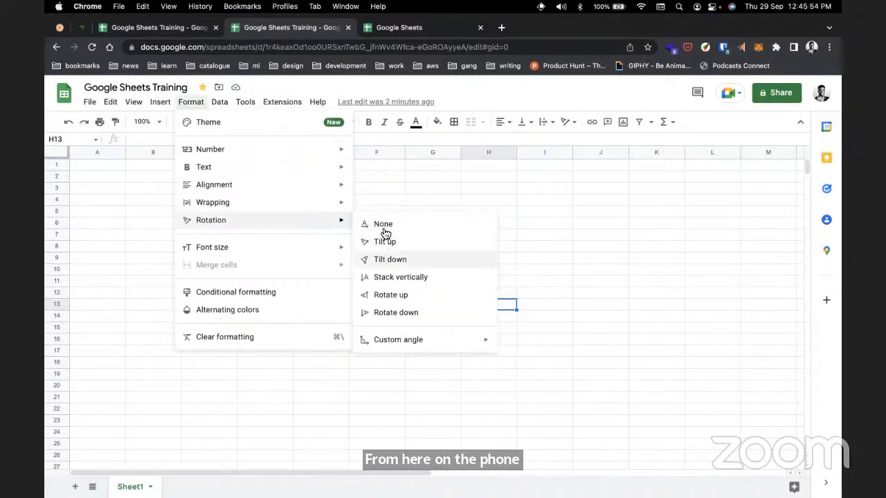
Enter First Qtr in cell A1.
click(82, 167)
click(83, 168)
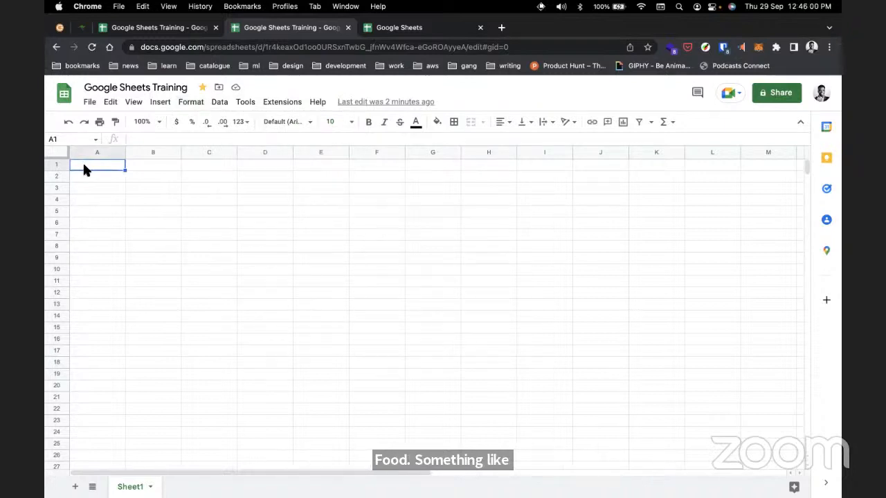
text(Qua)
key(BackSpace)
key(BackSpace)
key(BackSpace)
text(Fir)
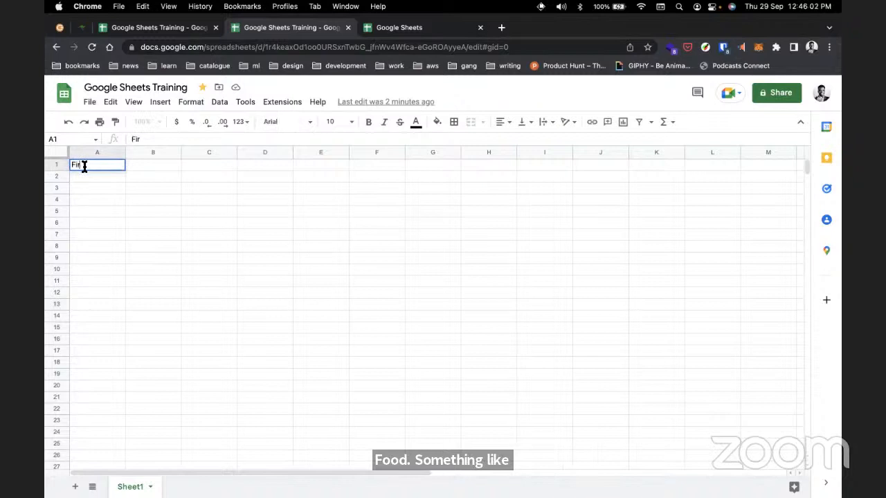
text(st Qtr)
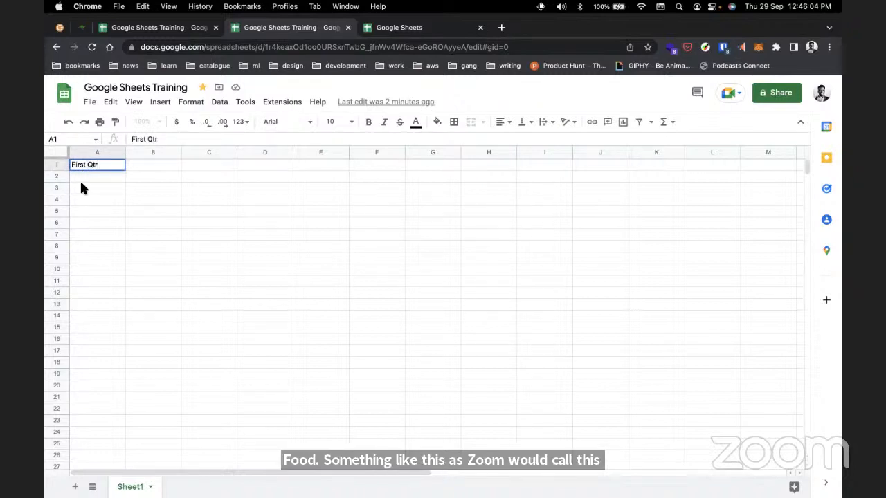
Apply the Rotate up text rotation to First Qtr in cell A1 and undo it.
click(191, 102)
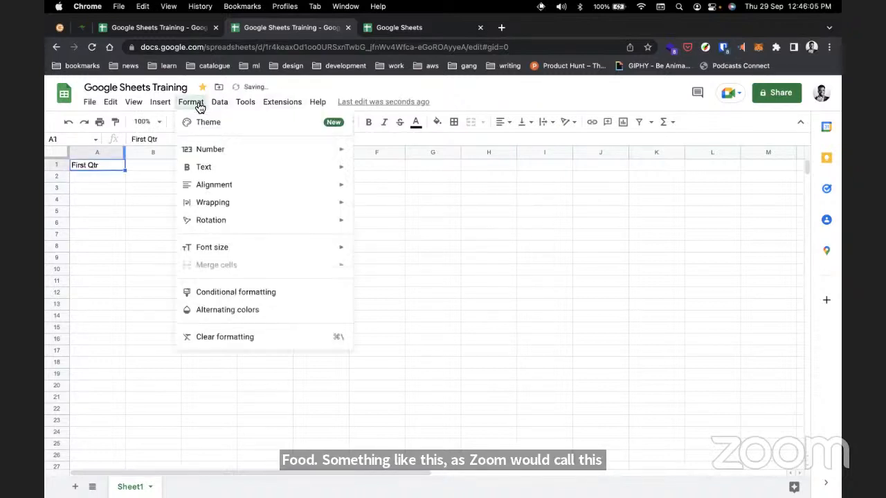
mouse_move(312, 220)
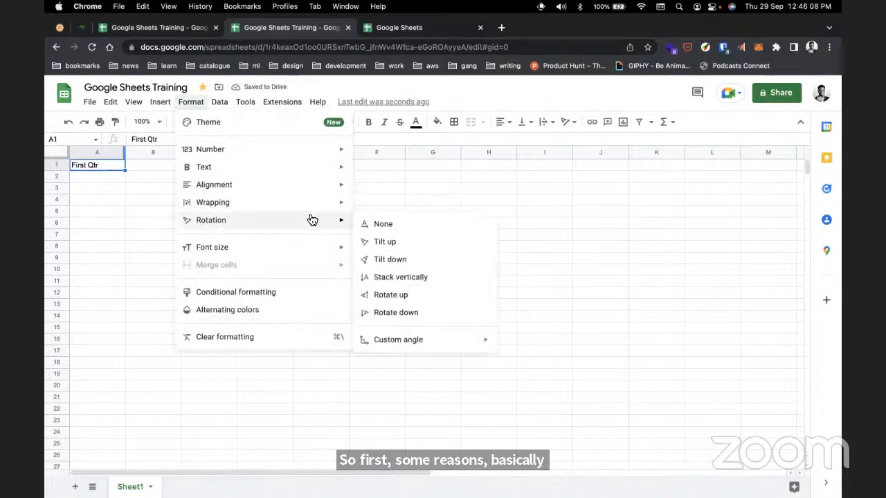
click(384, 295)
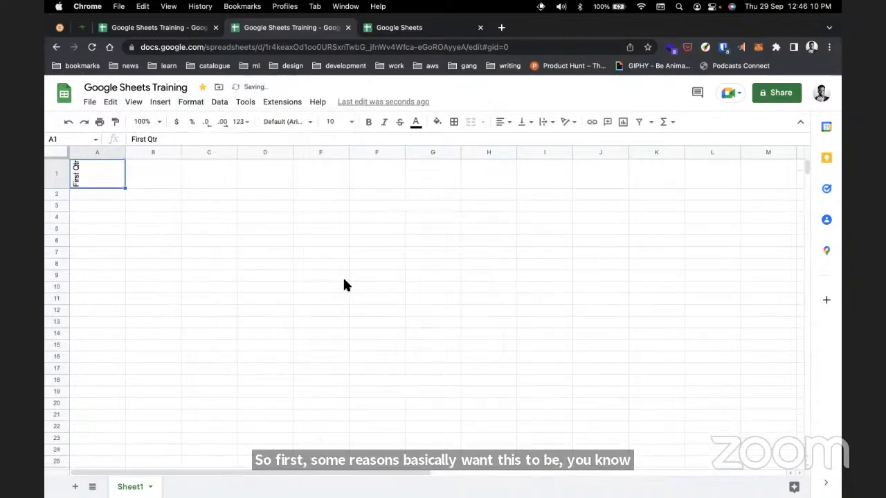
click(189, 241)
click(79, 177)
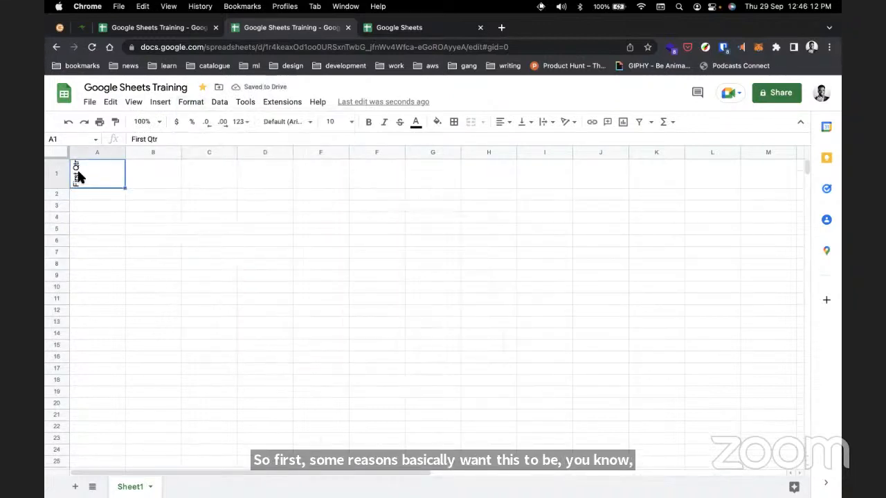
key(super+z)
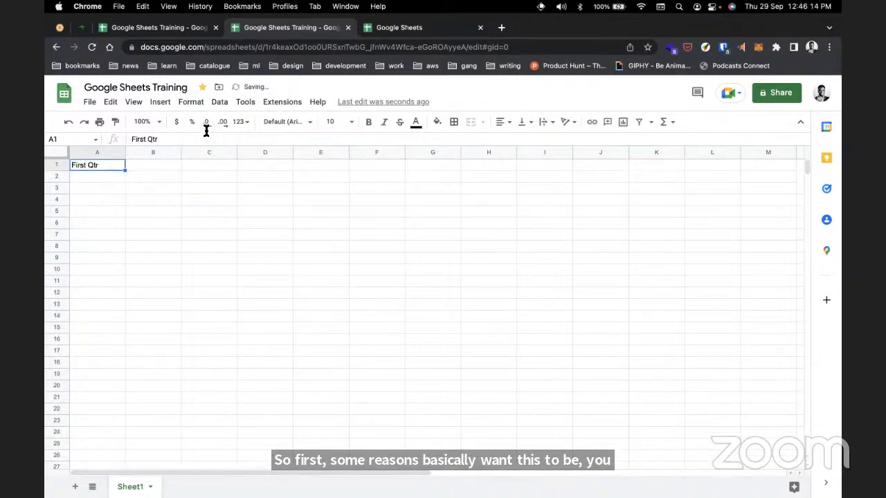
Look through the text formatting, data, tools and extensions commands, including the spelling and autocomplete options.
click(199, 104)
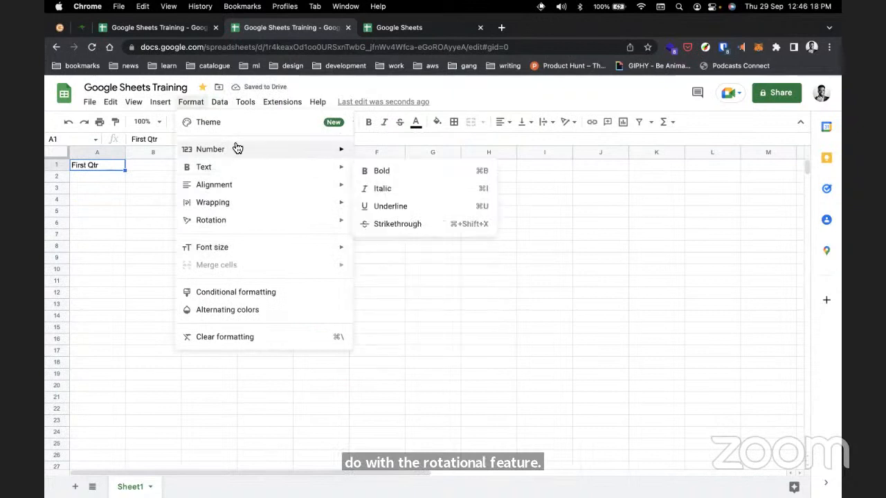
mouse_move(238, 162)
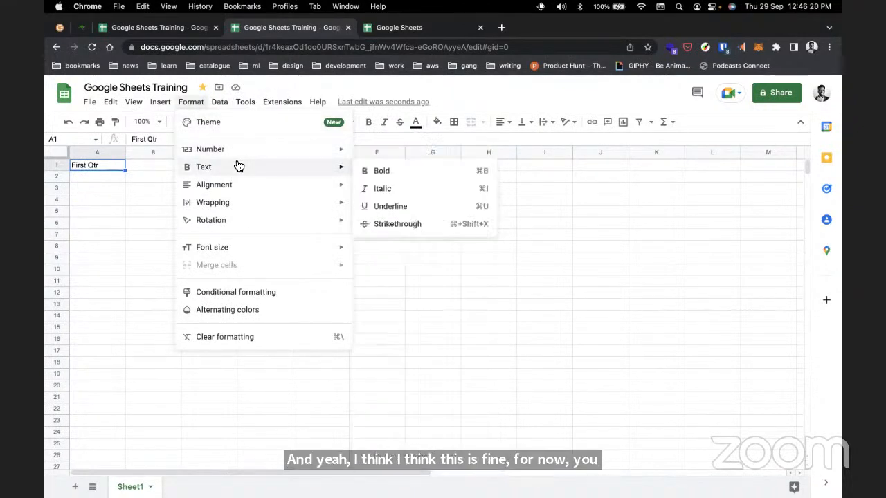
mouse_move(222, 109)
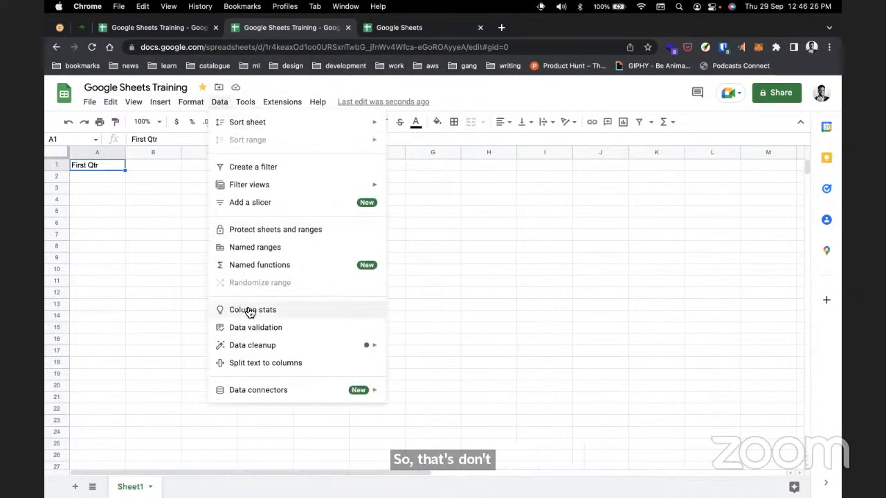
mouse_move(254, 103)
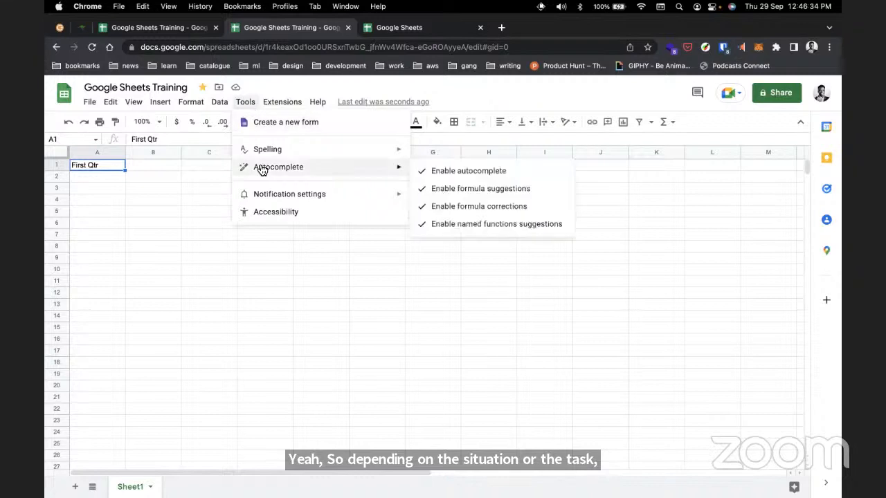
mouse_move(315, 154)
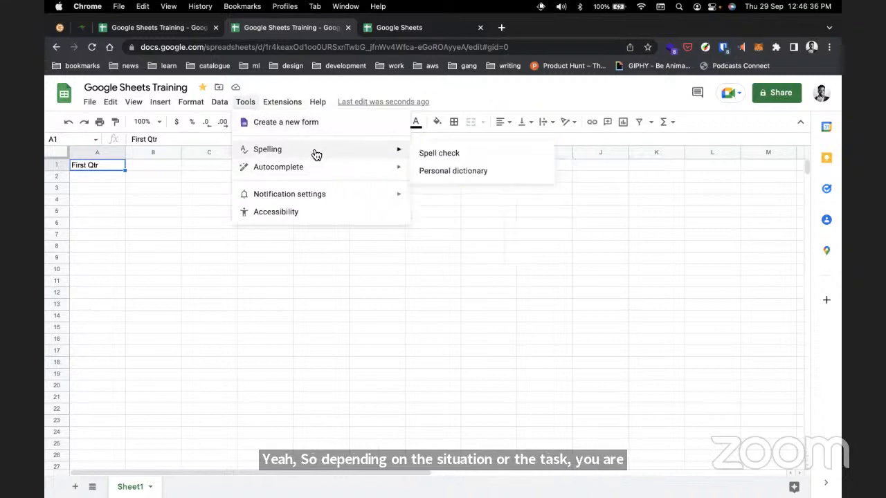
mouse_move(314, 170)
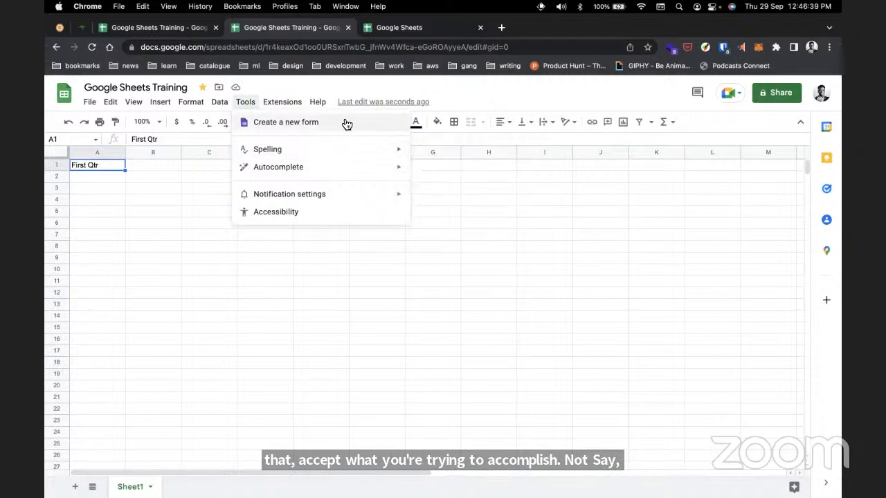
mouse_move(294, 102)
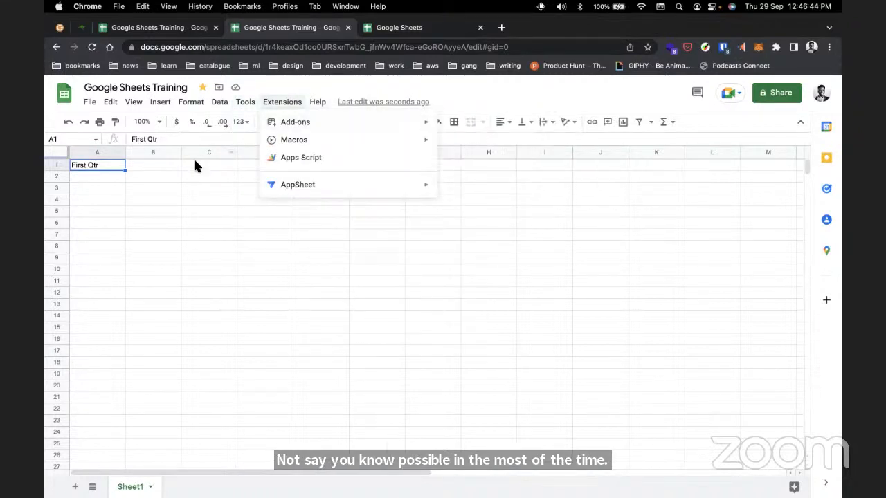
Delete the First Qtr text from cell A1.
click(171, 167)
click(99, 160)
key(Delete)
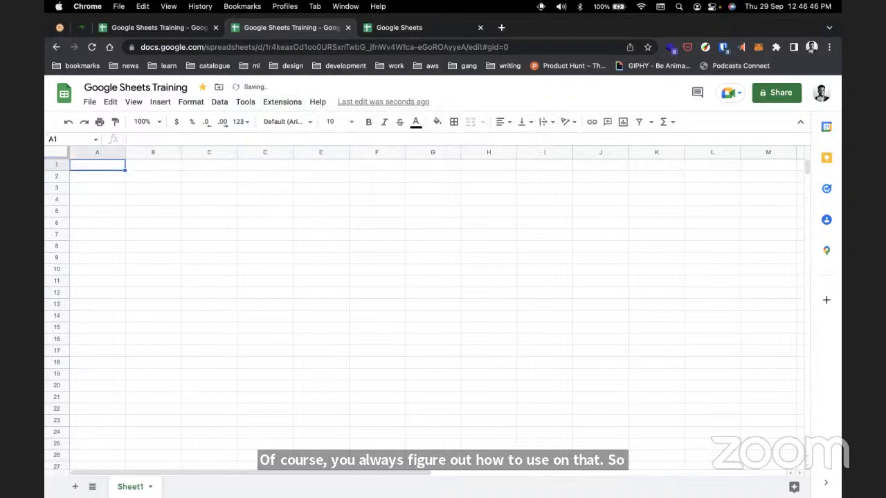
click(127, 177)
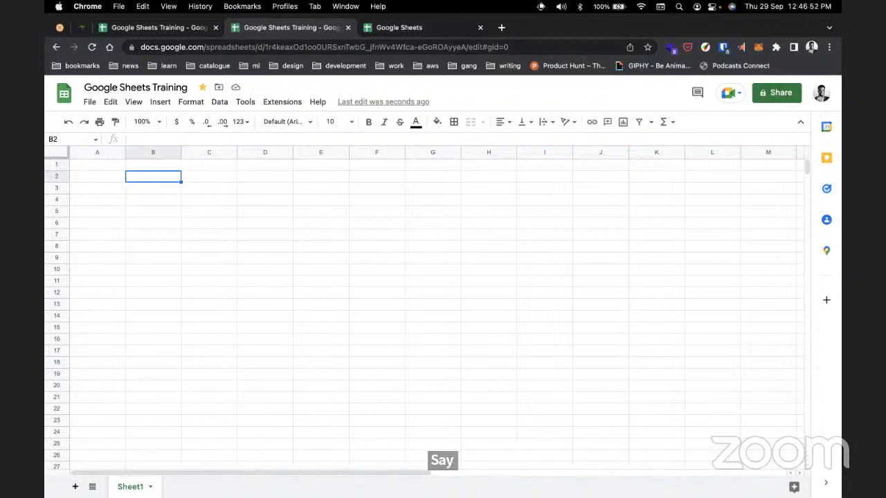
click(106, 166)
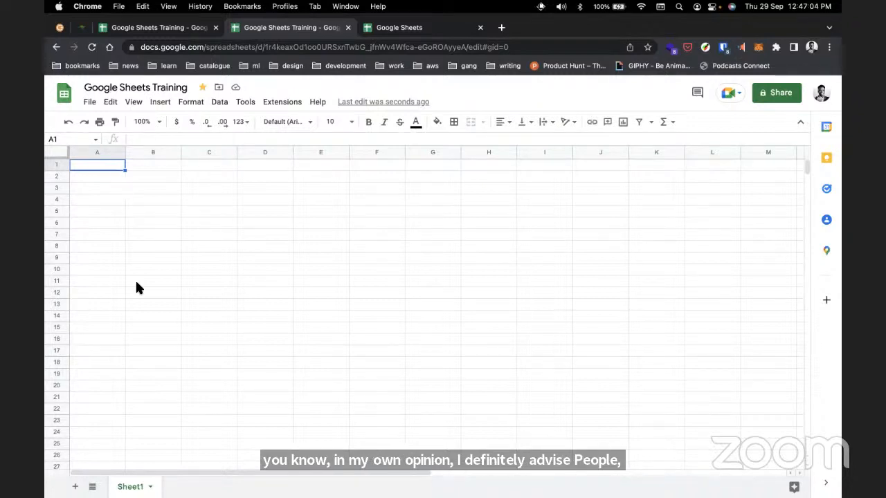
double_click(141, 487)
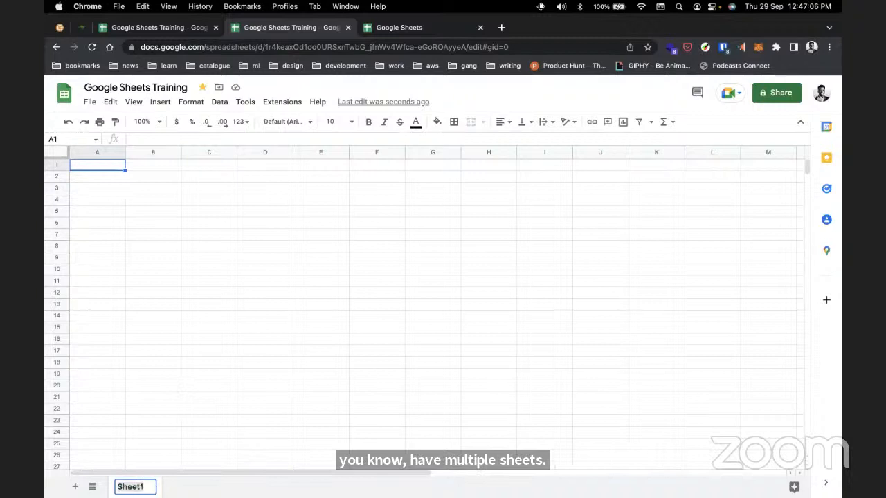
key(Return)
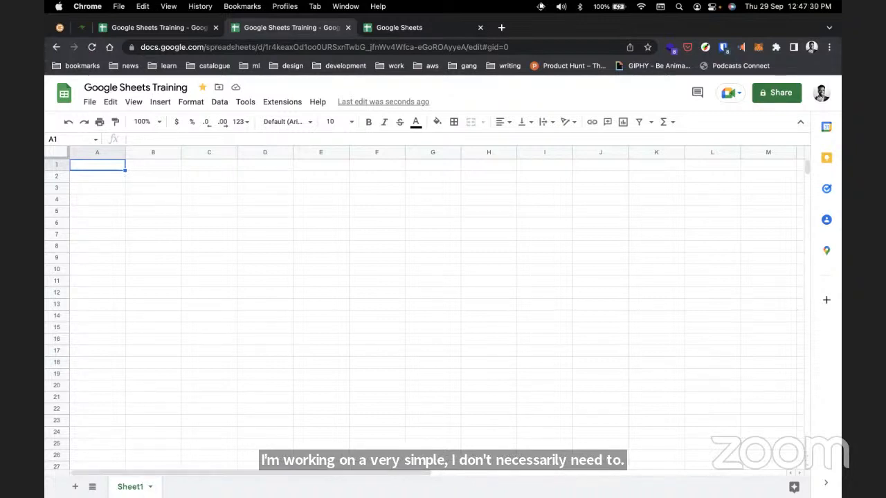
Rename the Sheet1 sheet as Raw.
double_click(130, 487)
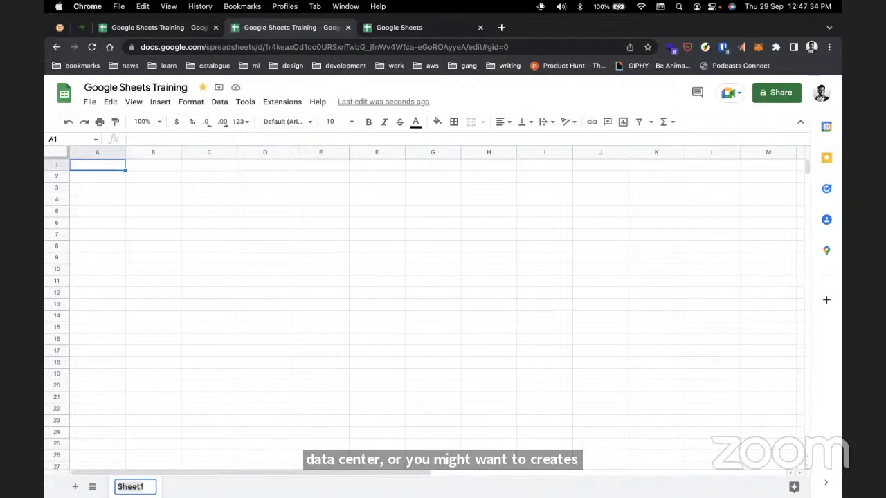
text(Row)
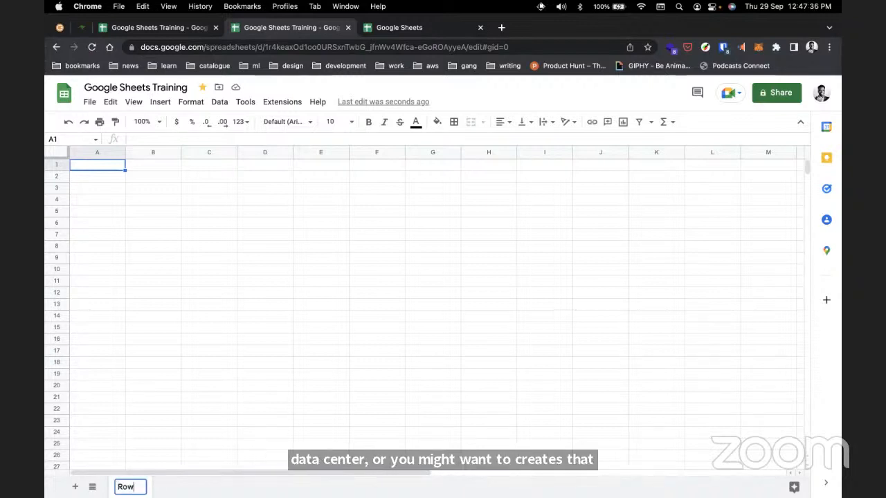
key(BackSpace)
key(BackSpace)
text(aw)
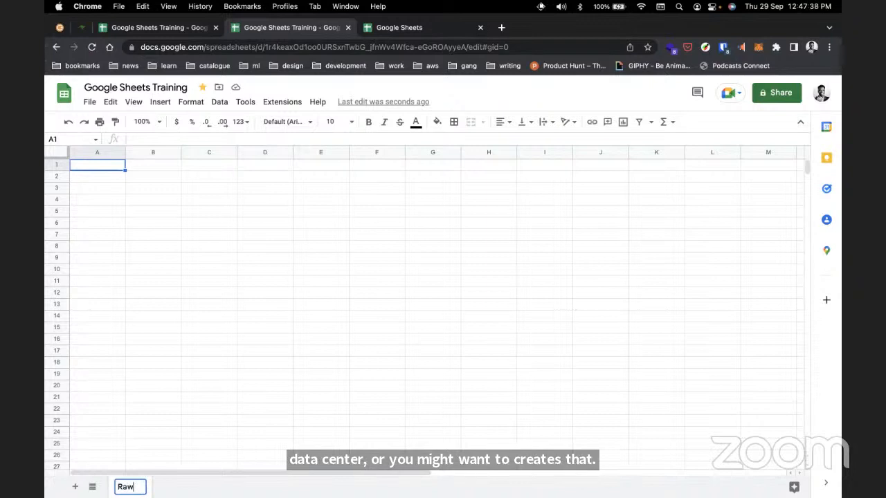
key(Return)
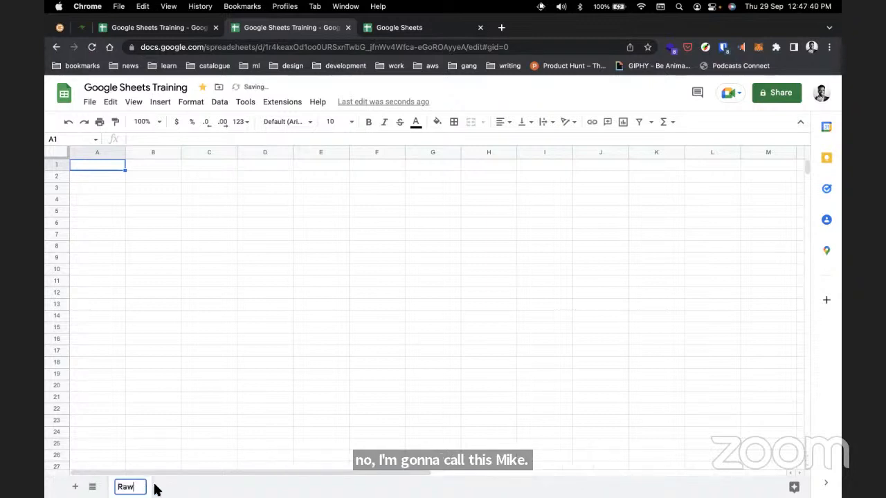
click(172, 455)
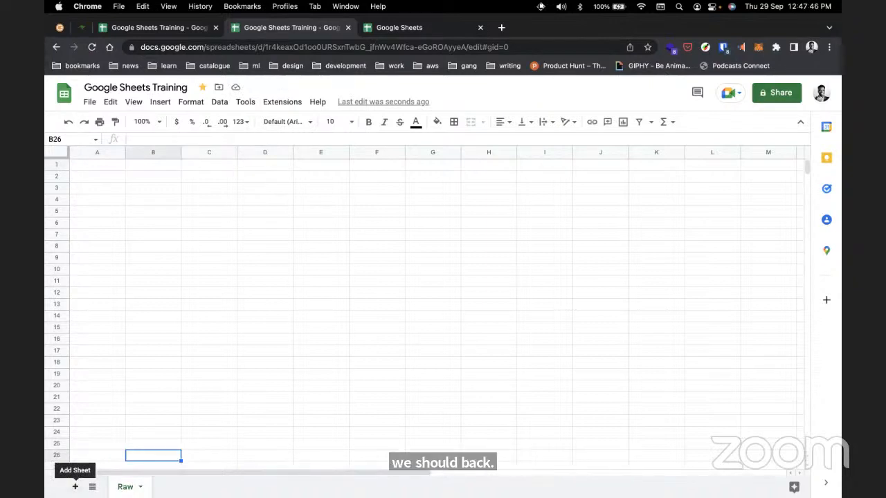
Add a second sheet to the spreadsheet and name it Presentation.
click(74, 486)
double_click(174, 486)
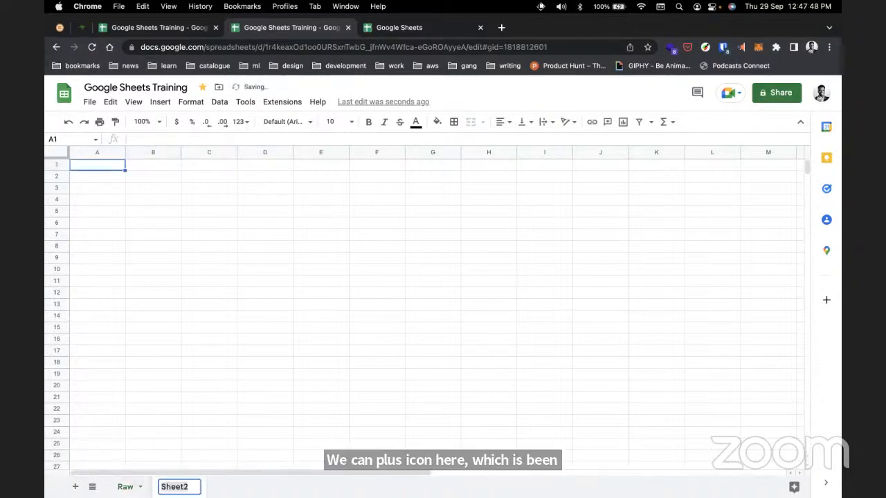
text(Present)
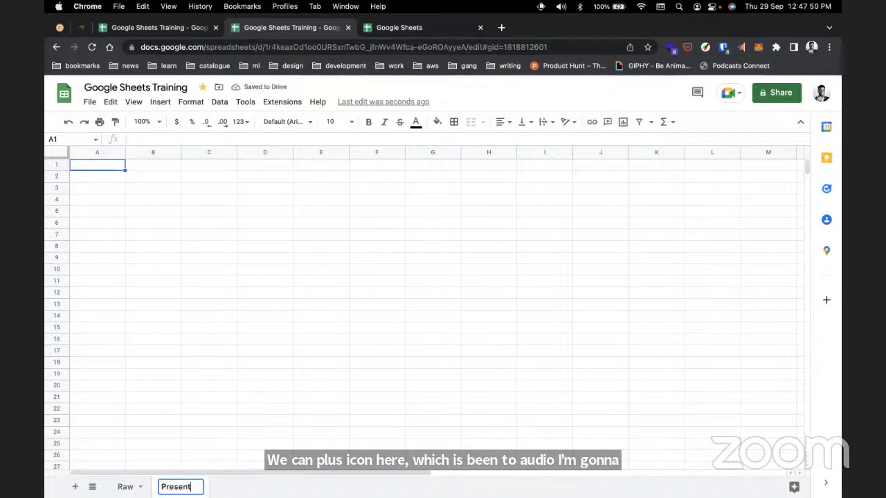
text(ation)
key(Return)
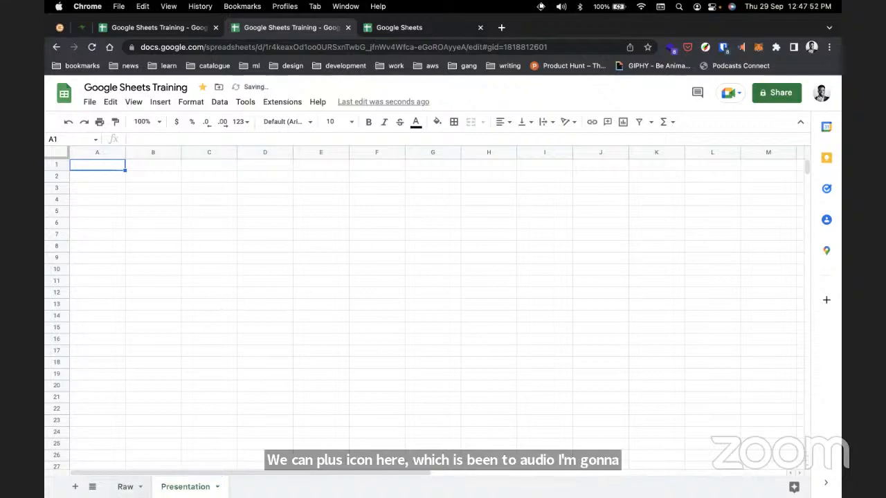
Add a third sheet after Presentation and name it Calculation.
click(75, 486)
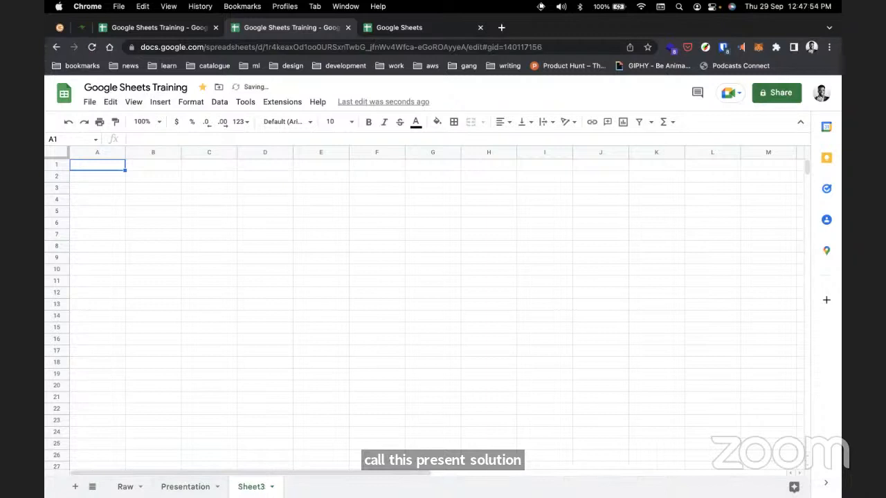
double_click(247, 487)
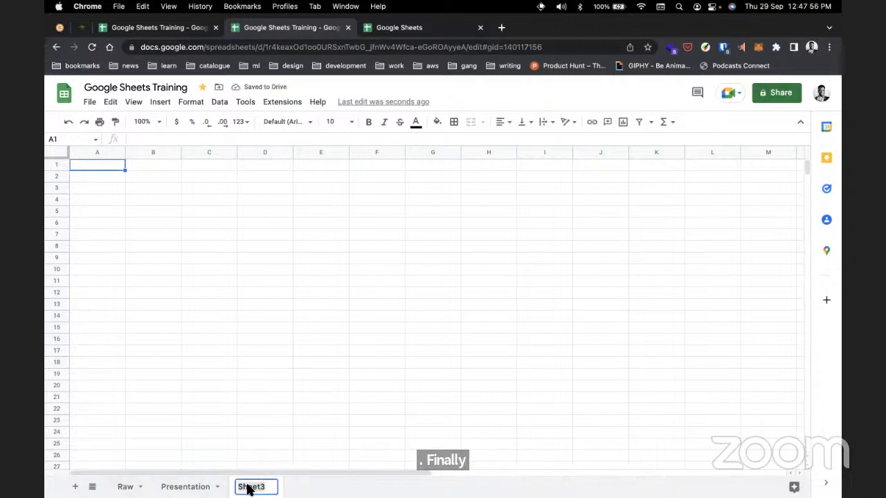
text(Calculation)
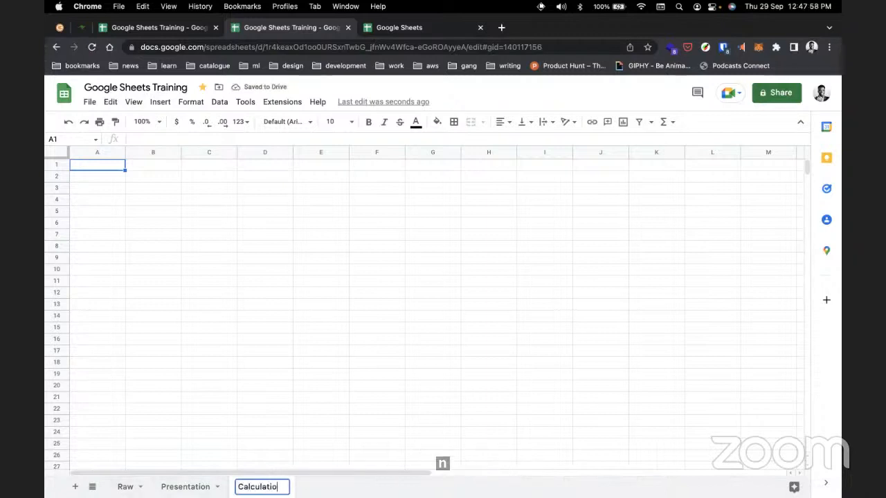
key(Return)
Enter the text Sheet 1 in cell A1 of the Raw sheet.
click(126, 487)
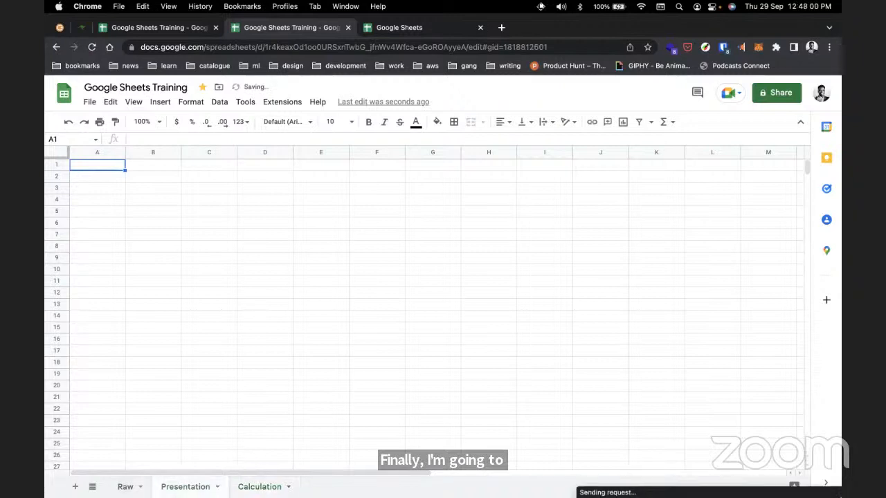
click(94, 161)
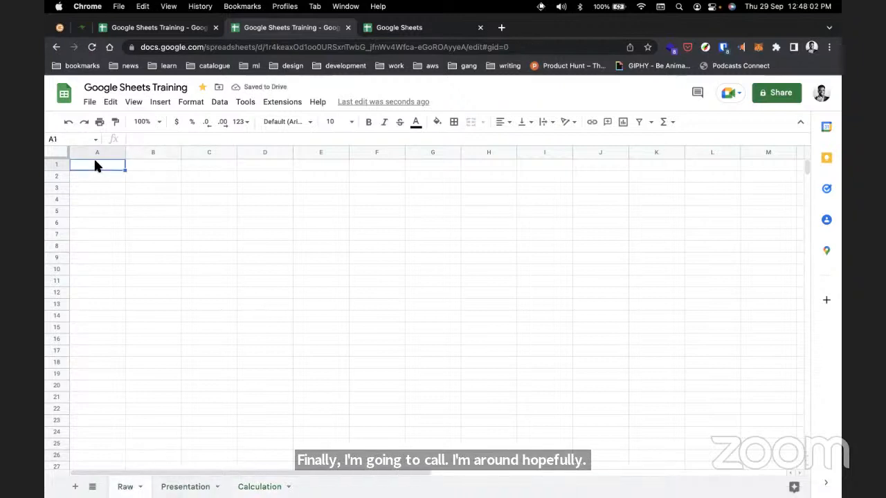
text(Sheeet 1)
key(Return)
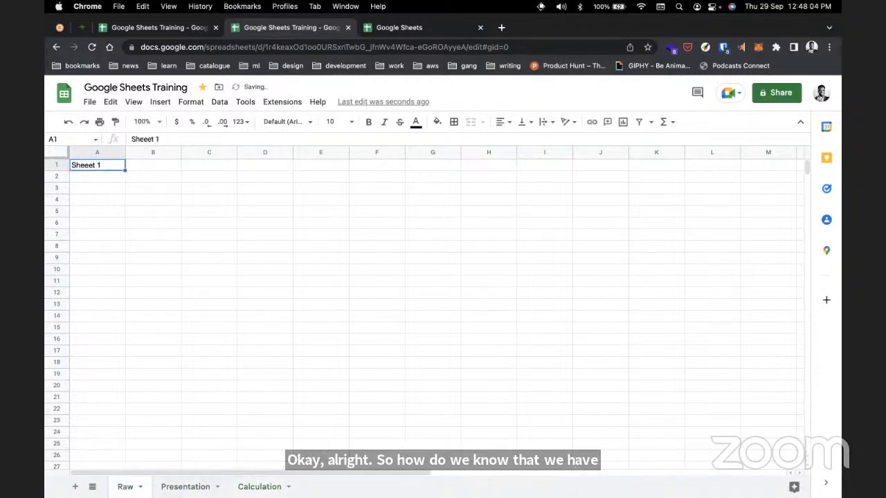
double_click(83, 168)
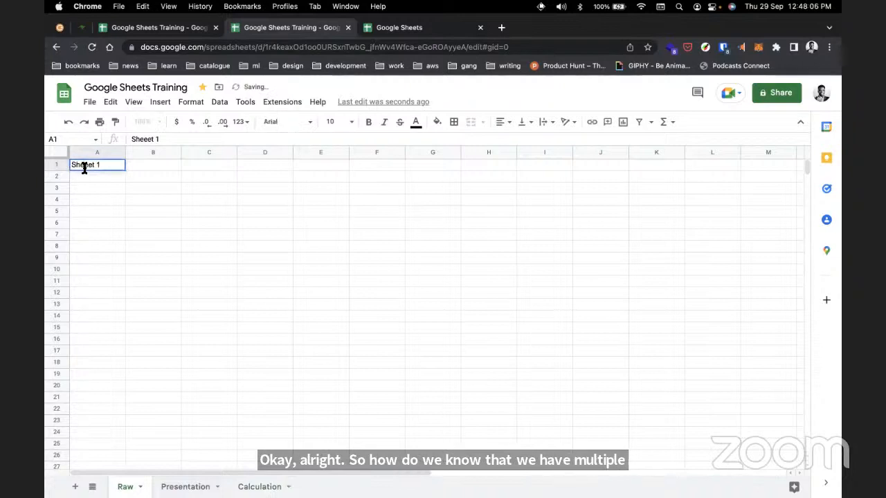
key(BackSpace)
click(130, 209)
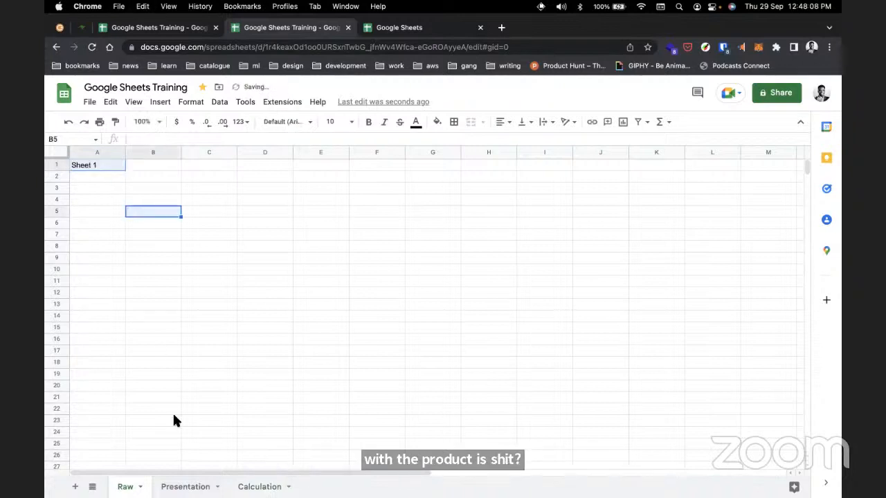
Enter the text Sheet 2 in cell A1 of the Presentation sheet.
click(185, 486)
double_click(100, 164)
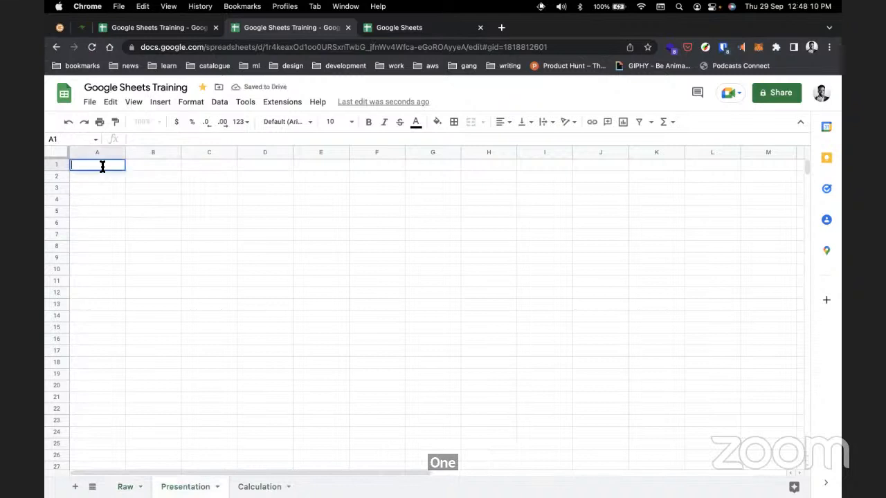
text(Sheet 1)
click(138, 198)
double_click(102, 164)
key(BackSpace)
text(2)
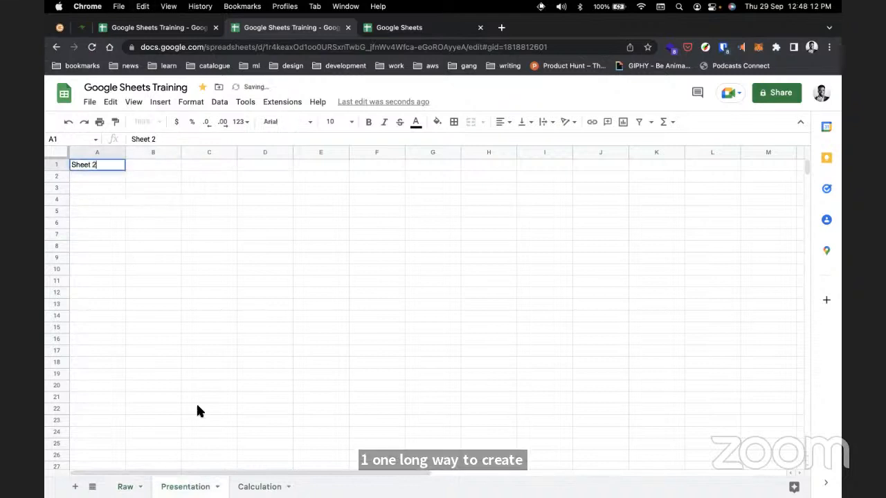
Enter the text Sheet 3 in cell A1 of the Calculation sheet.
click(242, 481)
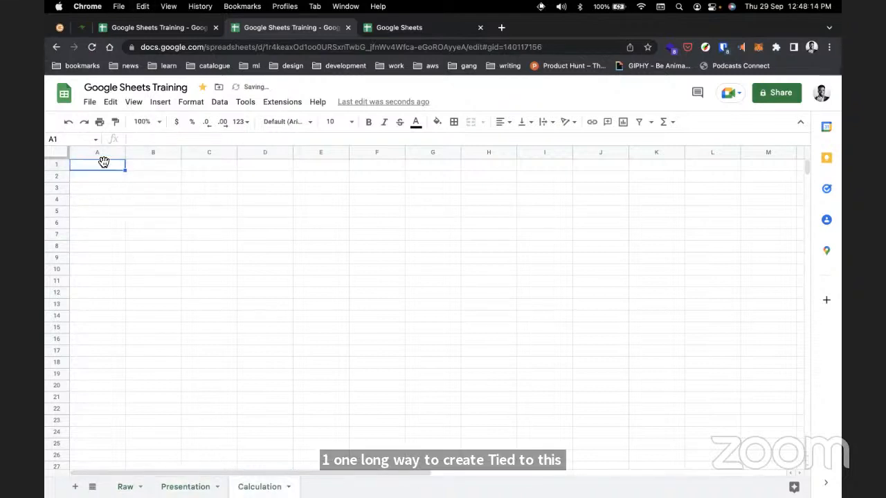
double_click(97, 164)
text(Sheet 1)
key(BackSpace)
text(3)
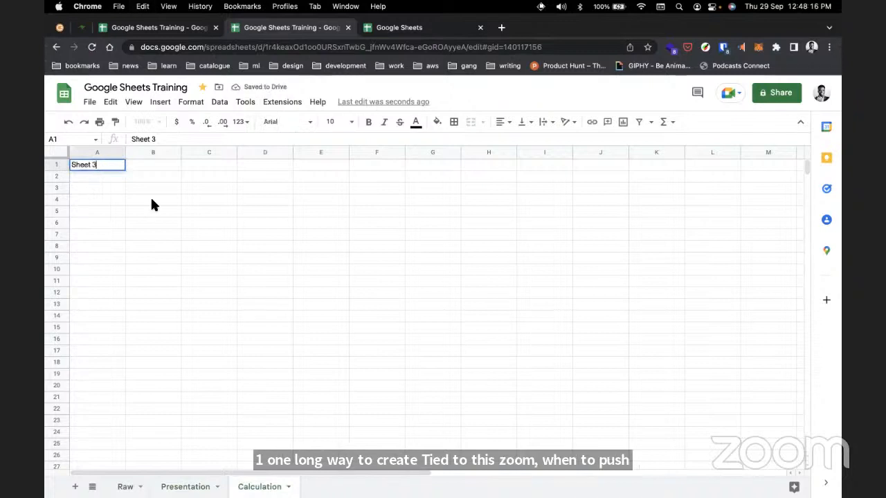
click(151, 200)
View the Raw, Presentation and Calculation sheets in turn, check the list of all sheets, and return to the Raw sheet.
click(125, 487)
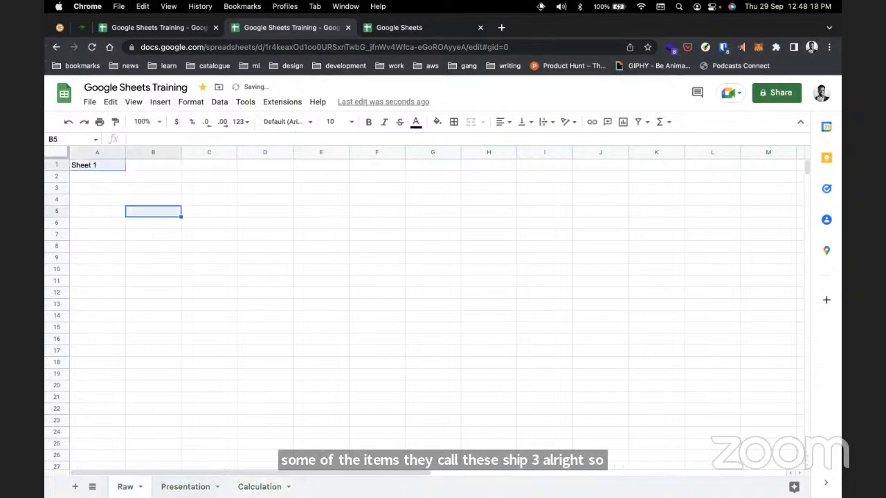
click(166, 352)
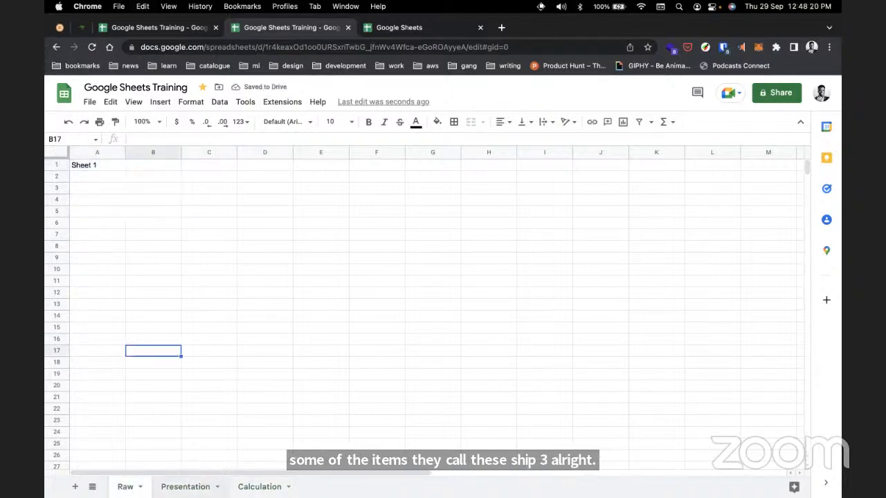
click(176, 487)
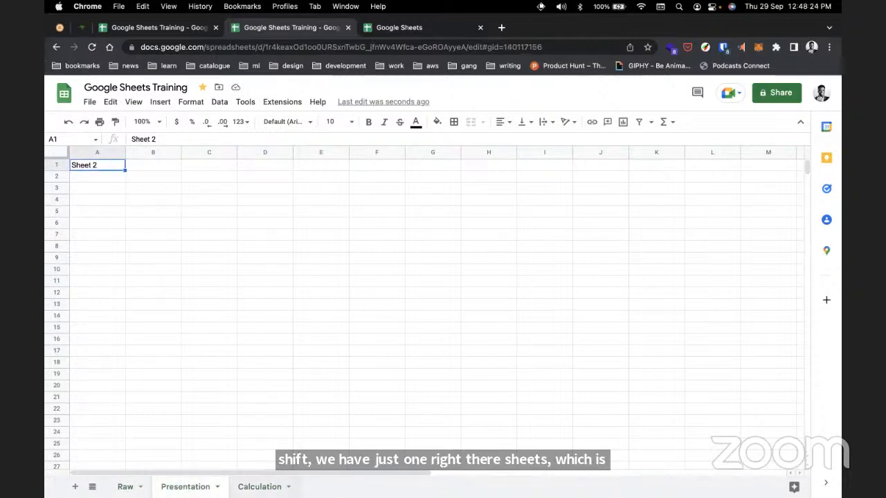
click(262, 485)
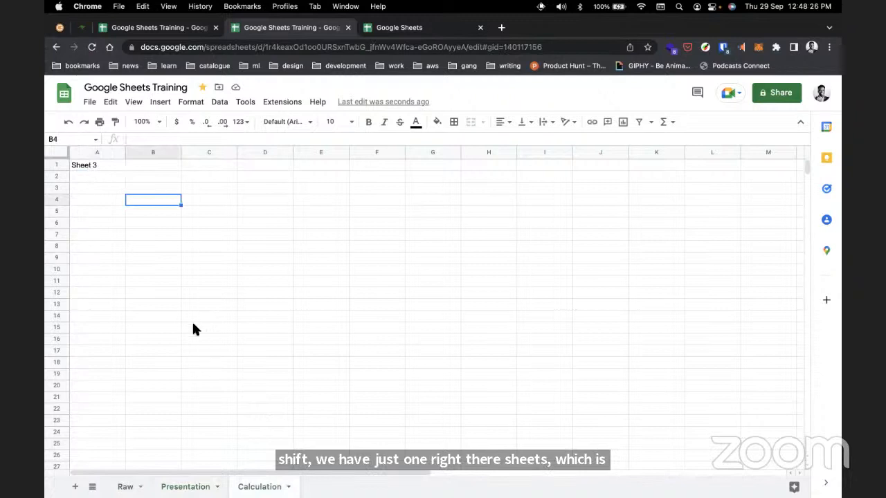
click(188, 271)
click(92, 486)
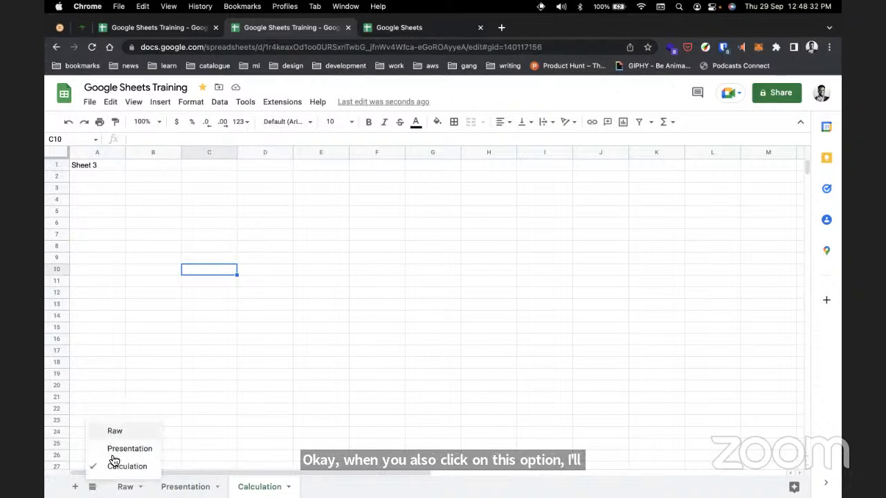
click(195, 432)
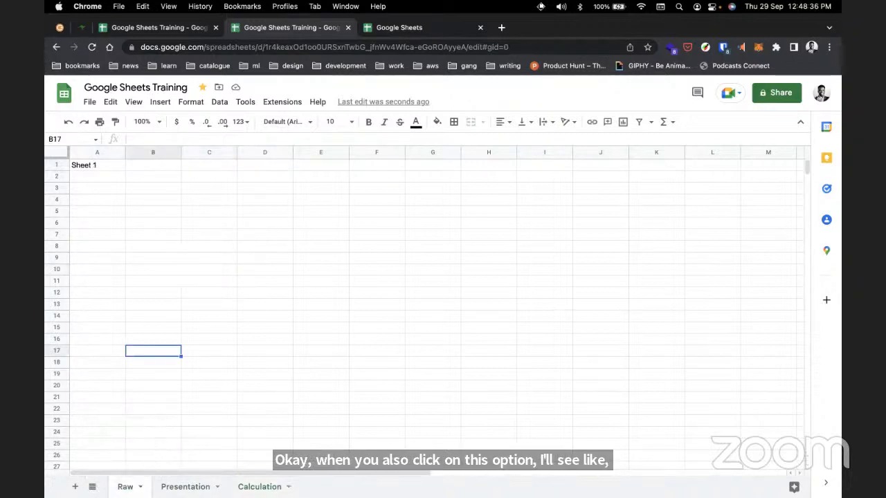
click(141, 487)
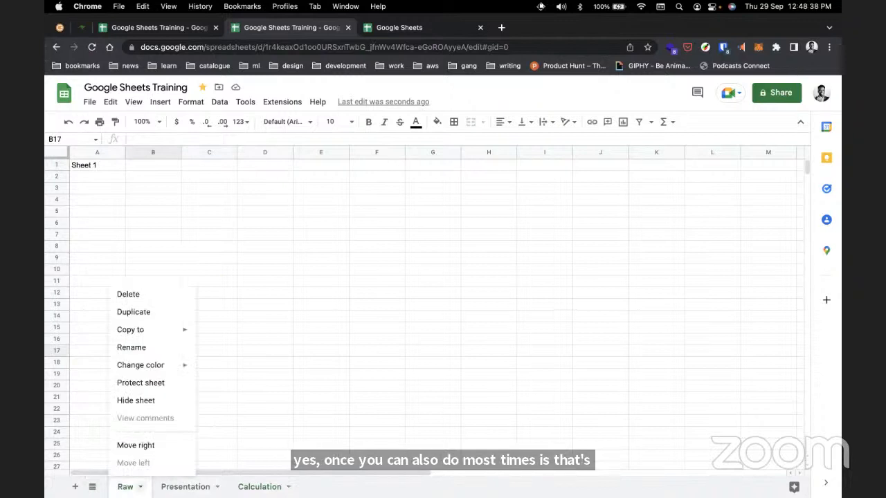
mouse_move(167, 373)
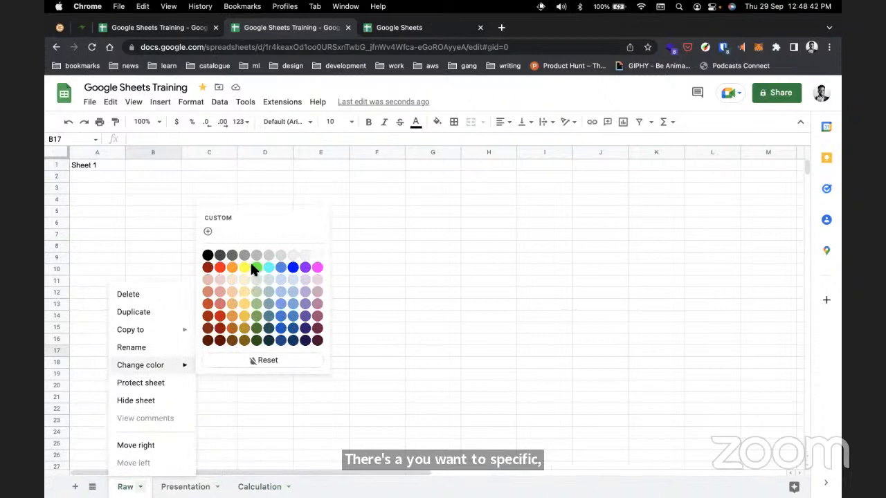
click(248, 398)
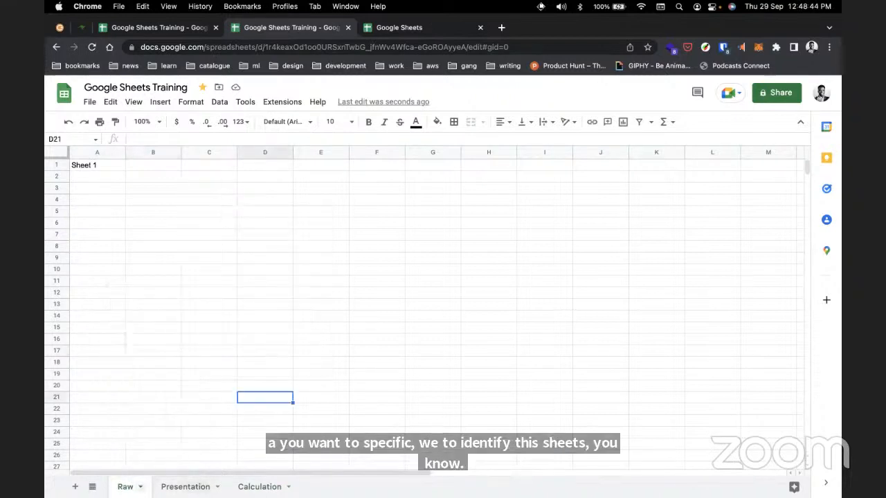
Change the Raw sheet's tab color to the bright green swatch.
right_click(127, 489)
mouse_move(161, 366)
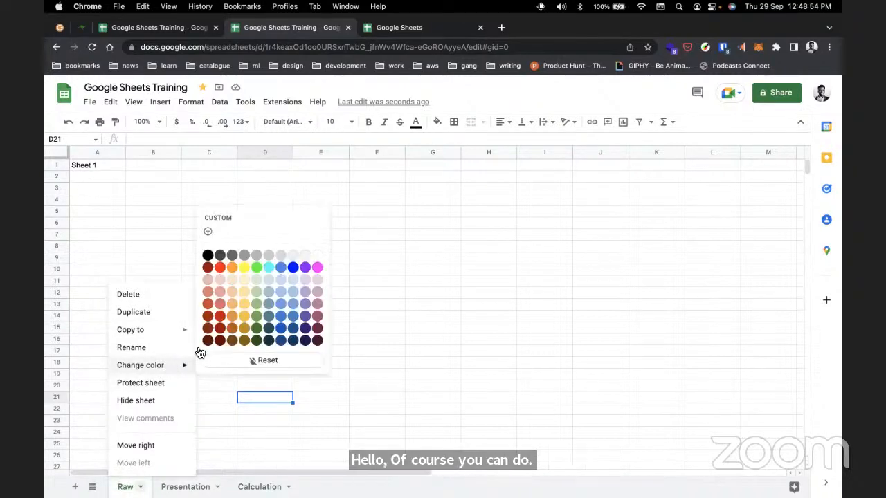
click(258, 269)
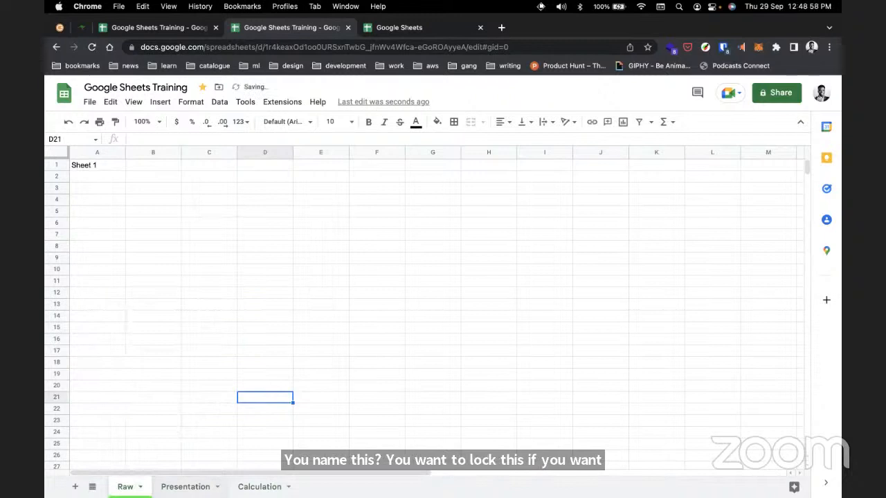
Change the Presentation sheet's tab color to the bright red swatch.
right_click(212, 484)
mouse_move(215, 331)
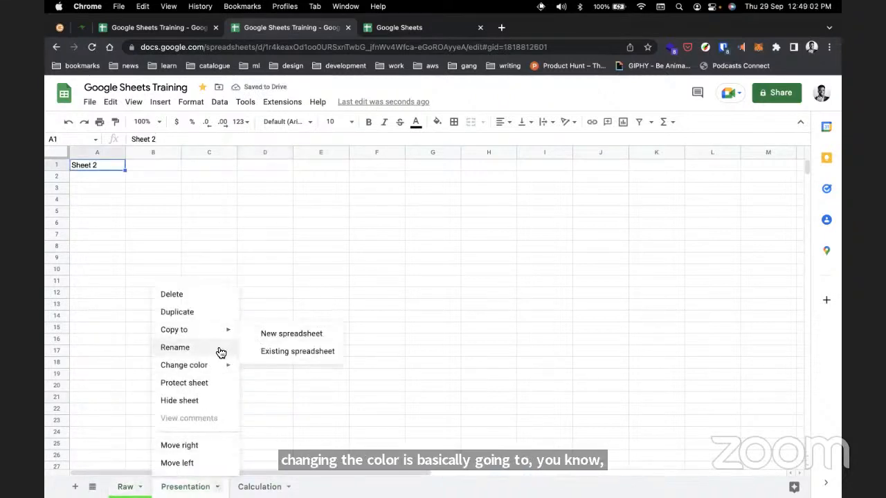
mouse_move(218, 366)
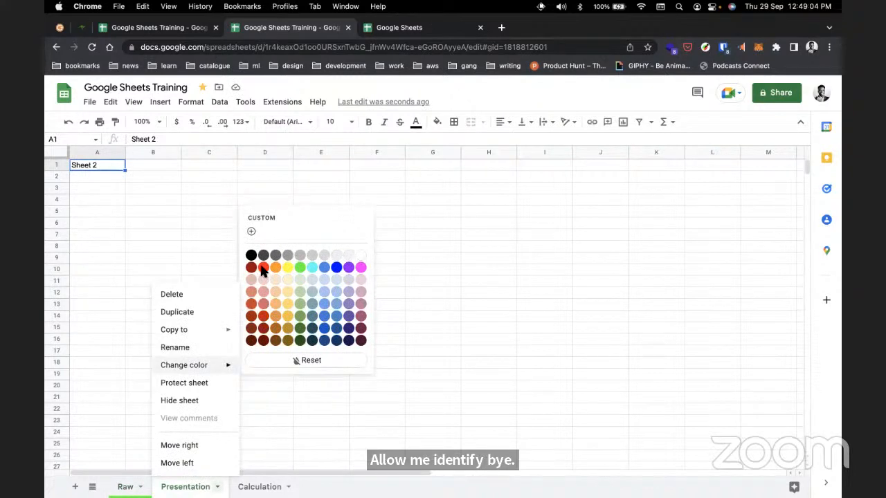
click(261, 276)
Change the Calculation sheet's tab color to the bright magenta swatch.
right_click(260, 487)
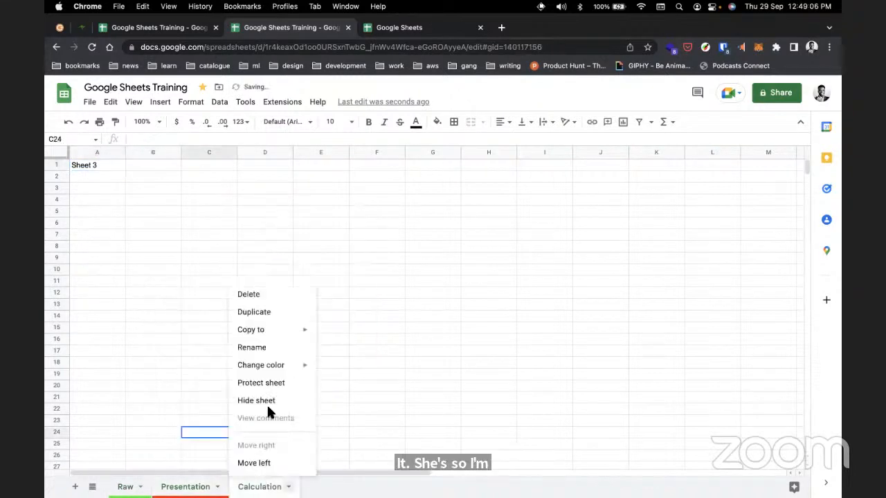
mouse_move(283, 366)
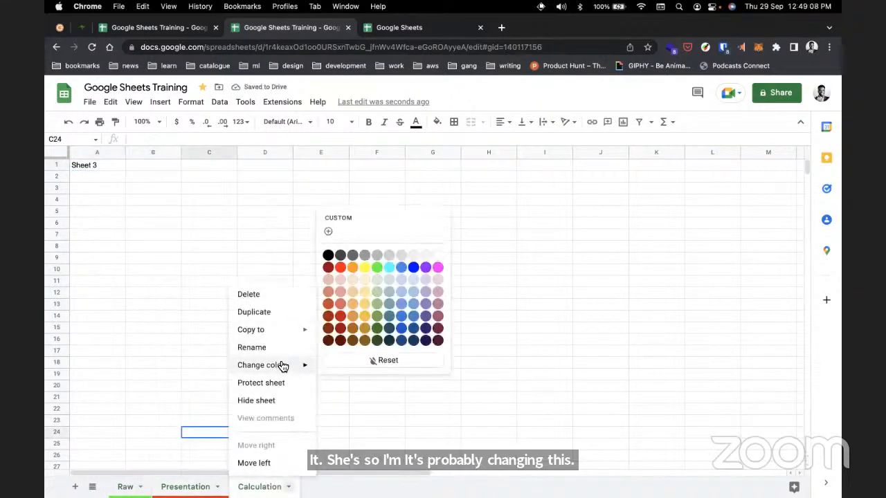
click(438, 268)
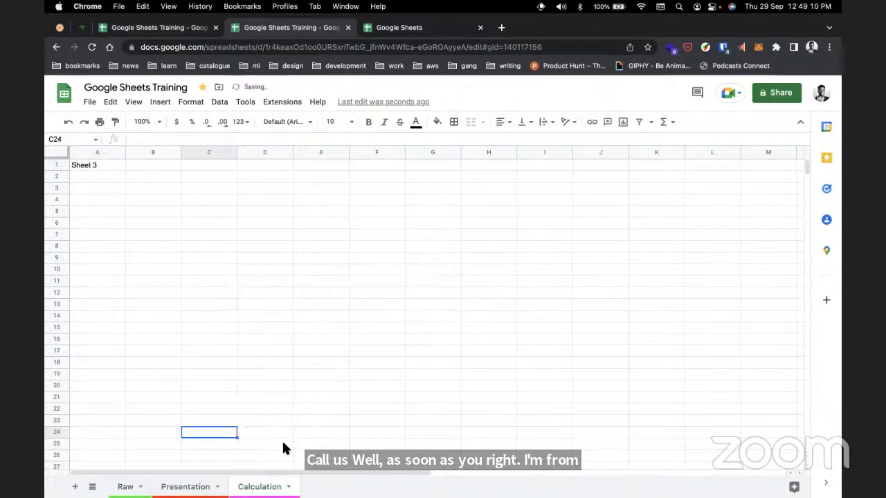
Check the tab colors in the list of all sheets, and return to the Raw sheet.
click(92, 486)
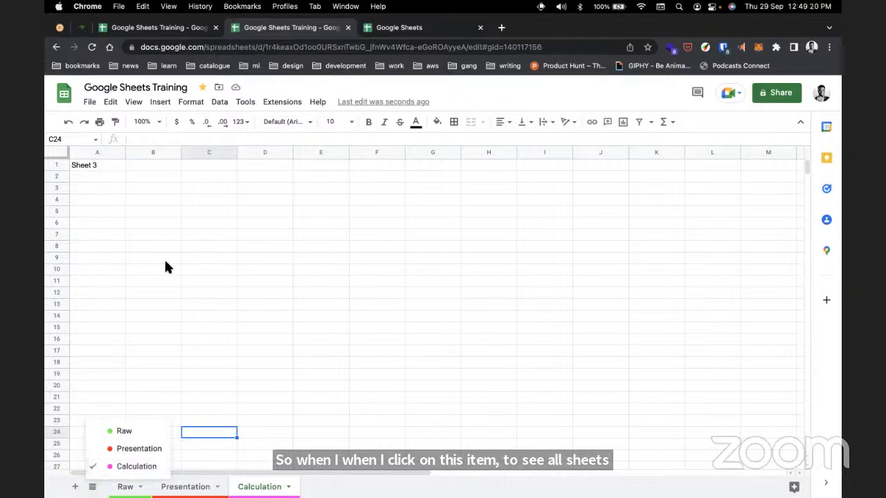
click(108, 165)
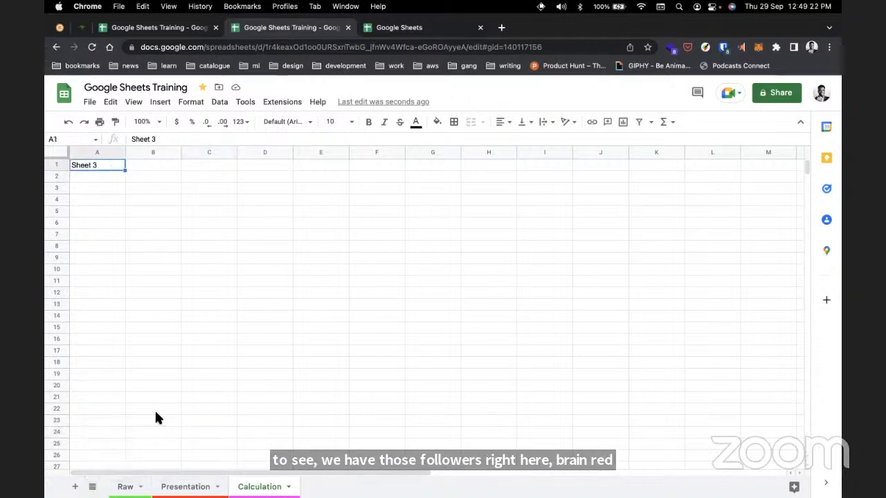
click(125, 486)
Select cells A1, B1, C1 and D3 of the Raw sheet one after another to point out individual cells.
click(104, 167)
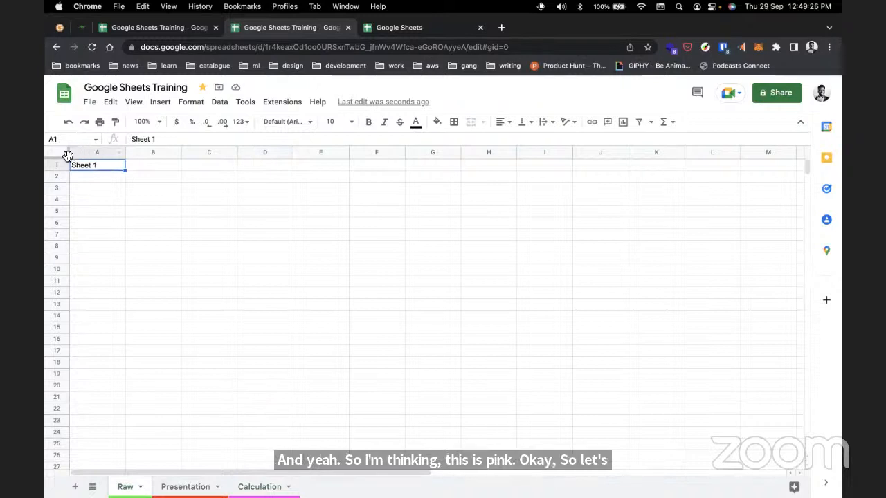
click(169, 168)
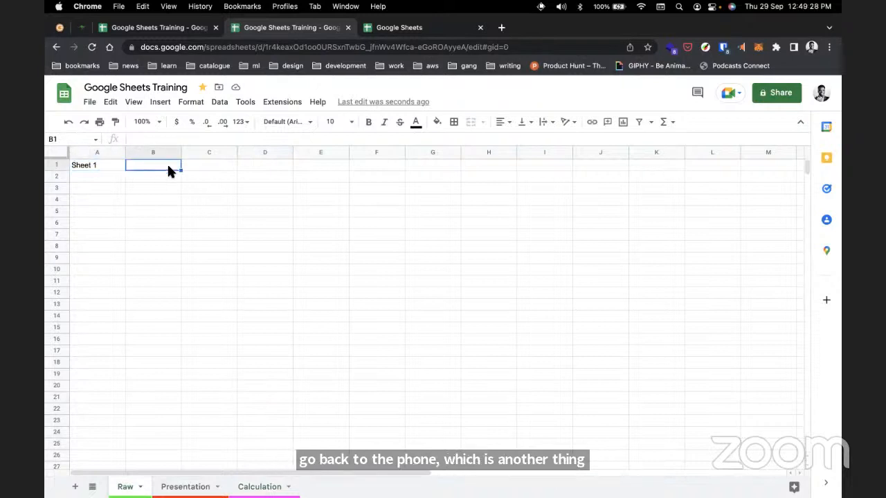
click(211, 167)
click(159, 167)
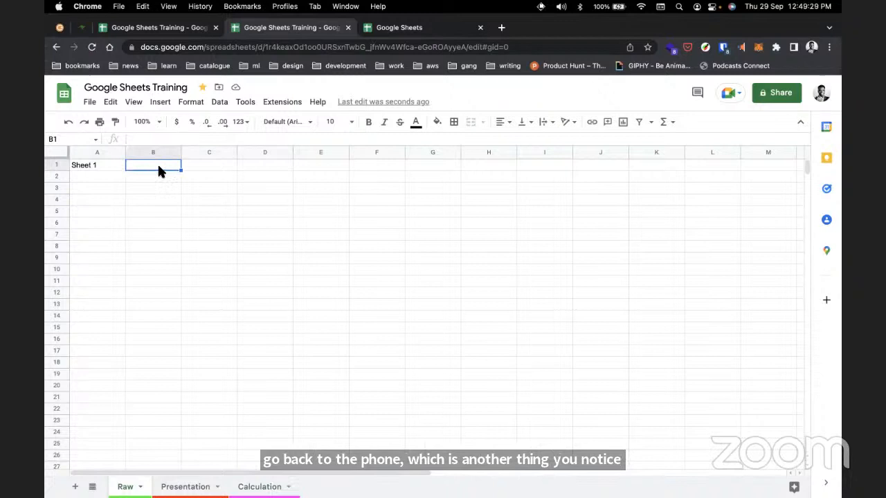
click(266, 191)
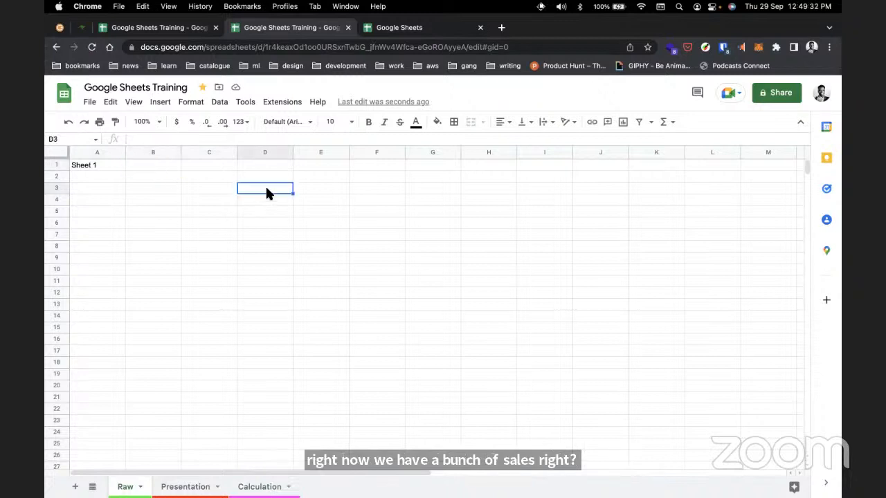
Highlight row 1 and columns A, B and C of the Raw sheet in turn to show rows and columns.
click(94, 153)
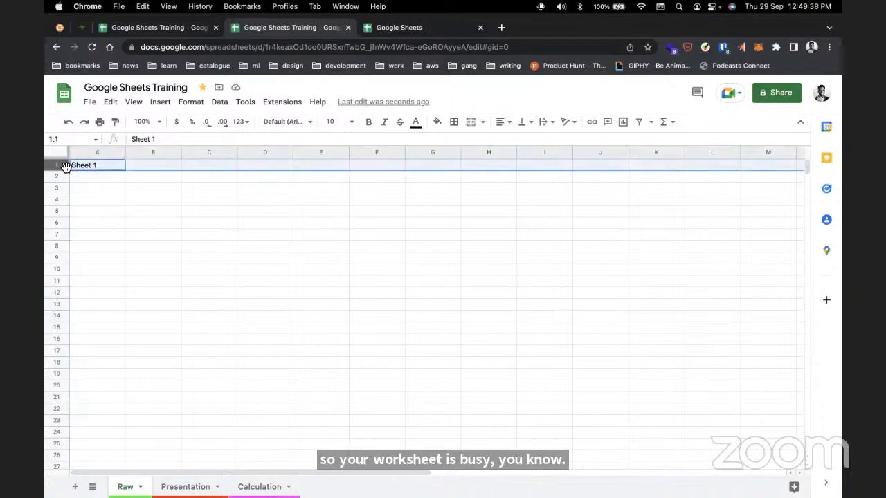
click(95, 173)
click(101, 152)
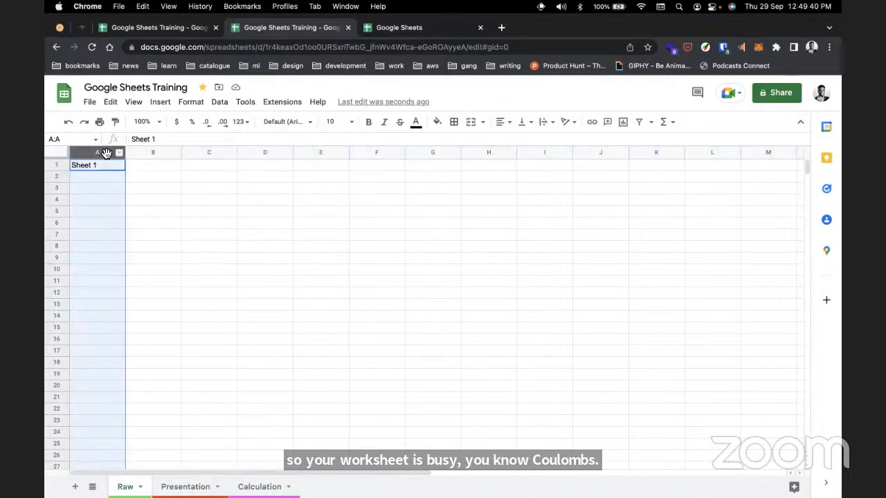
click(155, 153)
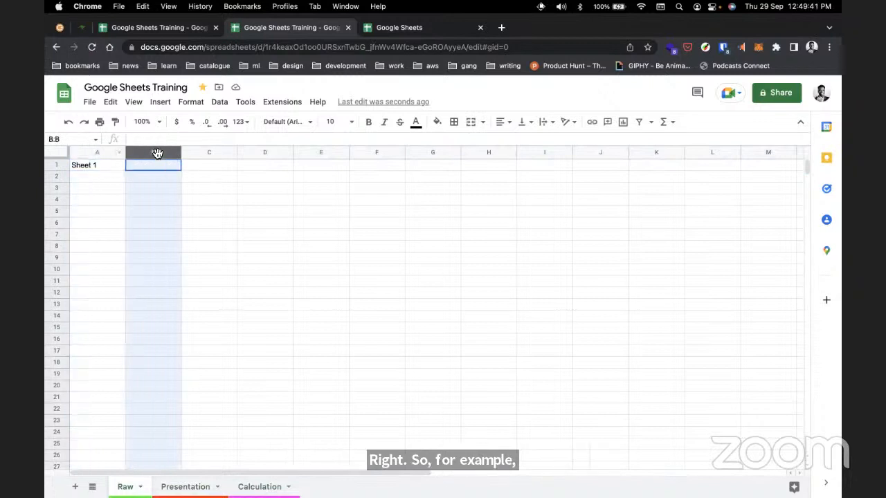
click(209, 152)
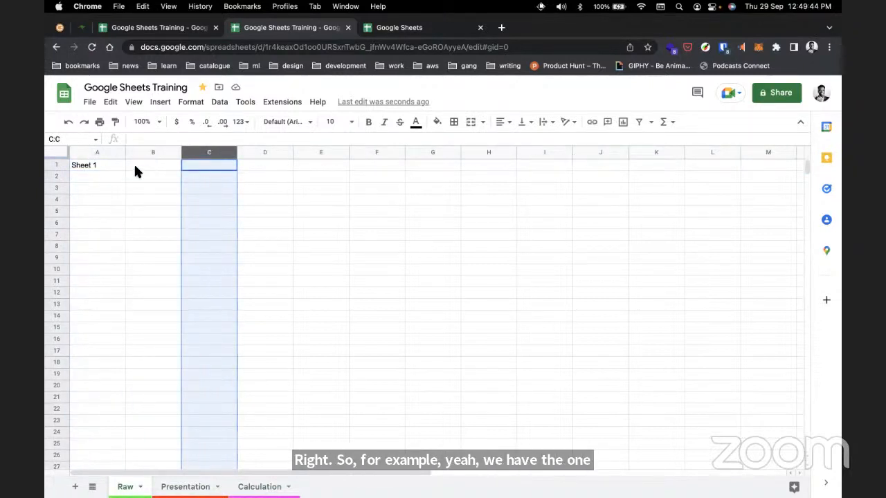
Select various cells between A1 and D7 to examine how each cell lies where a row and a column meet.
click(105, 165)
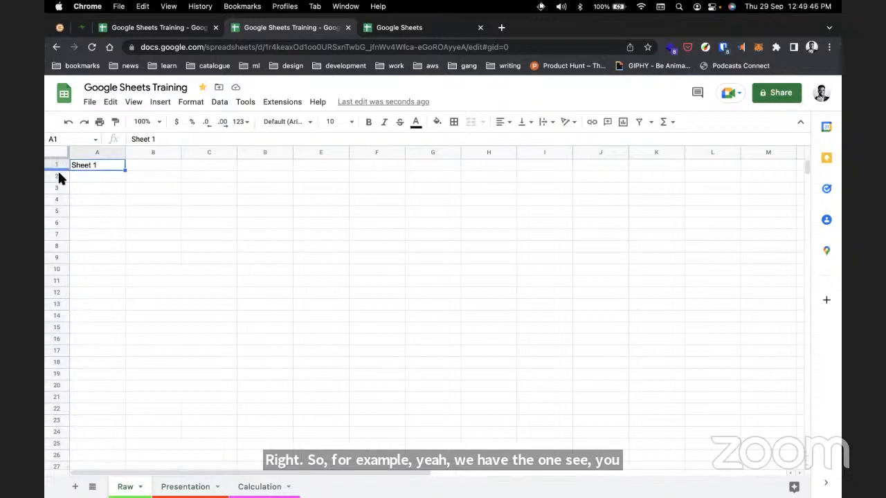
click(99, 178)
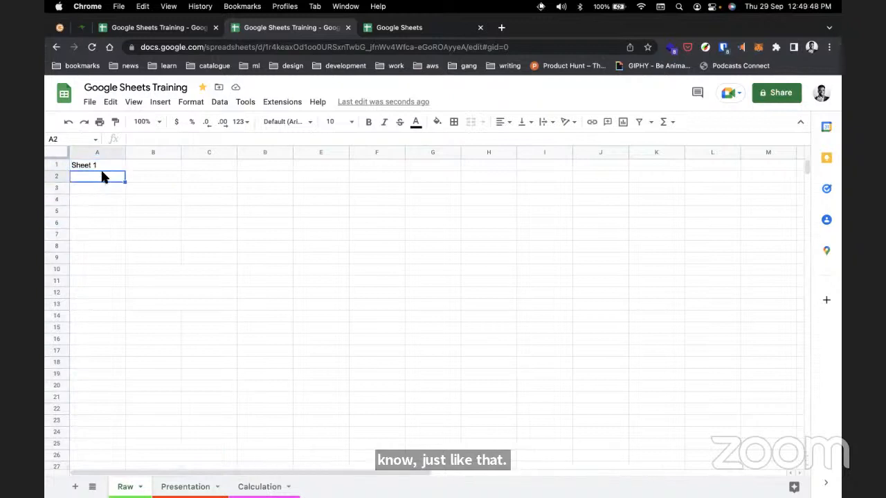
click(90, 165)
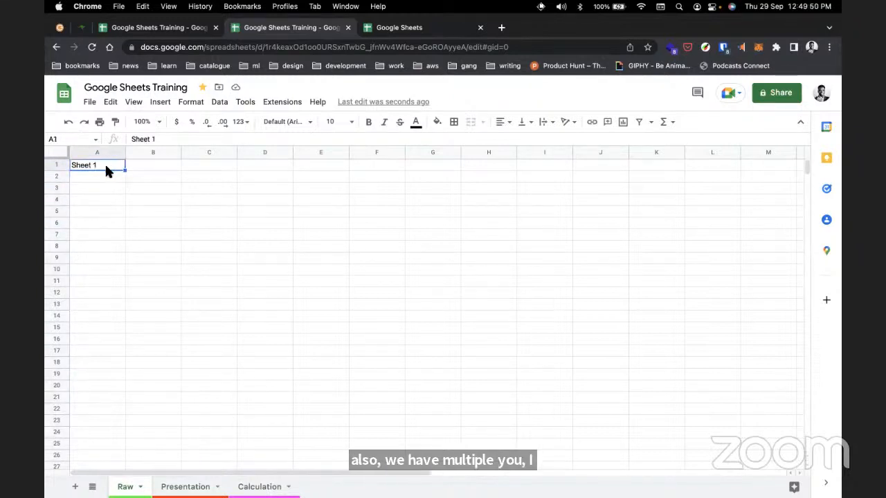
click(163, 181)
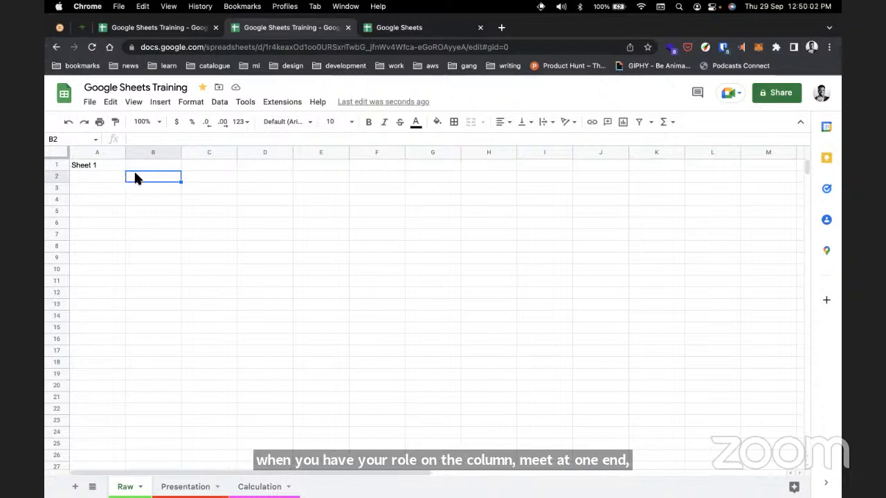
key(Down)
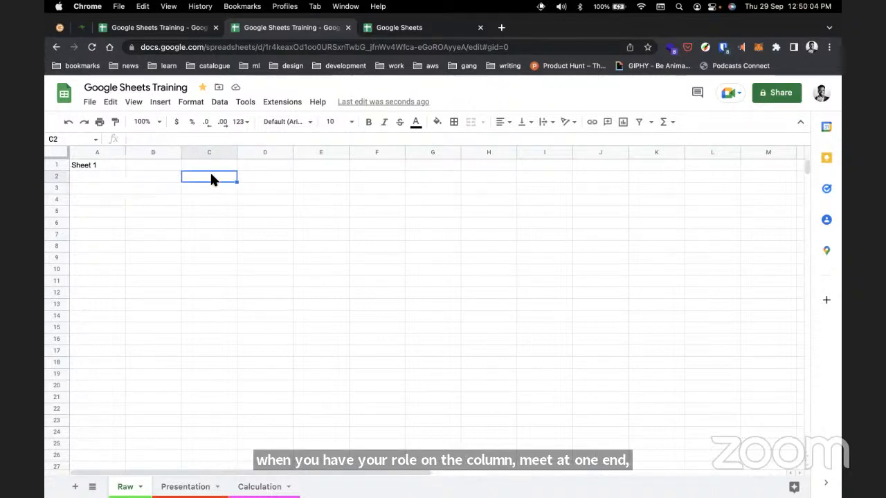
key(Down)
key(Down)
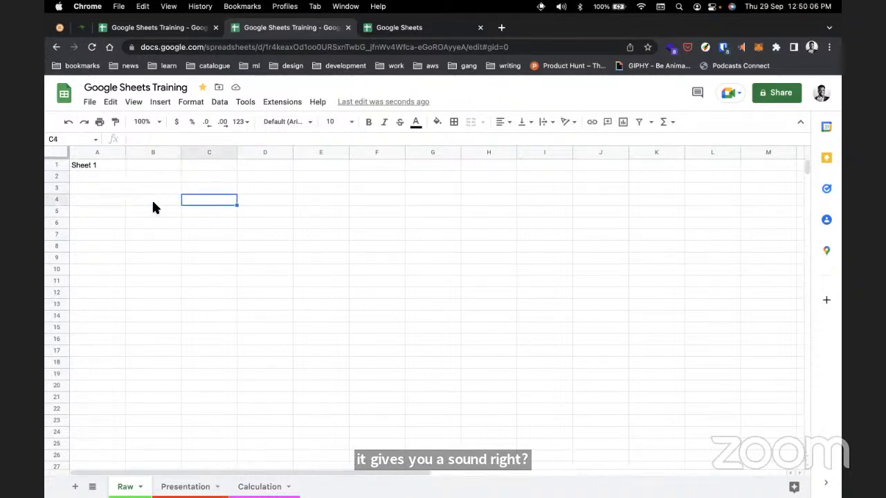
click(199, 214)
click(247, 207)
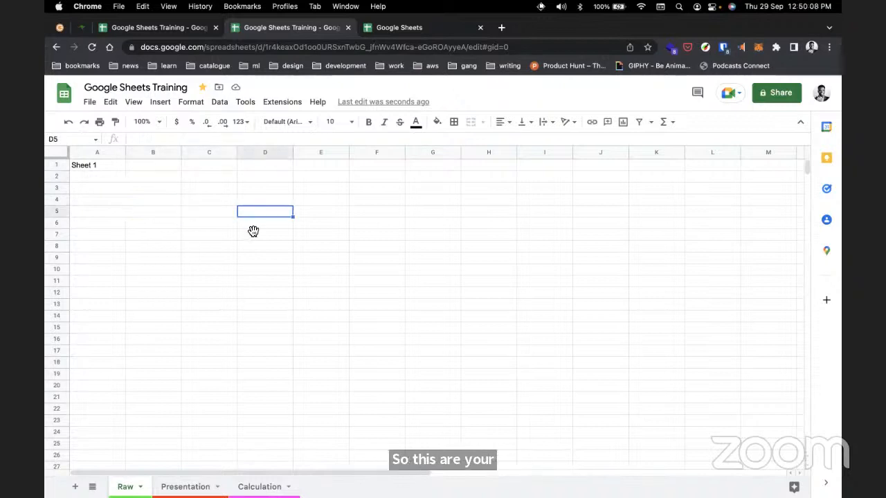
click(248, 234)
click(172, 223)
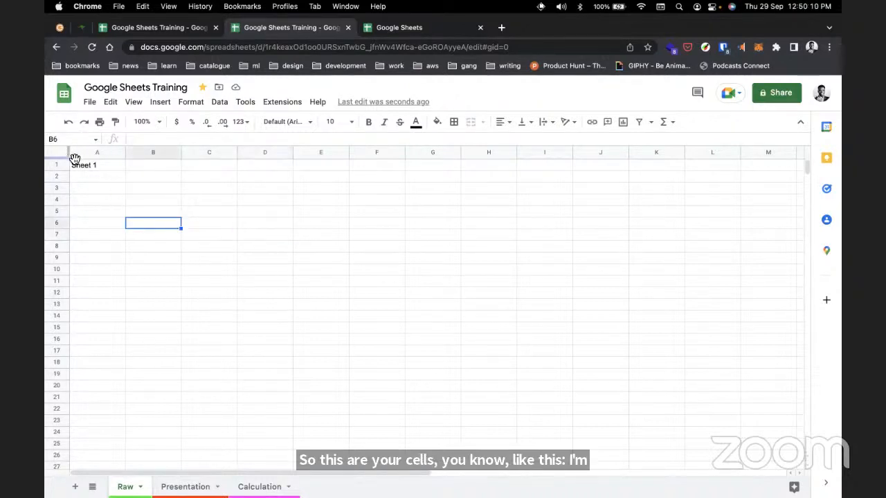
Replace the text in cell A1 of the Raw sheet with a person's first name.
click(94, 167)
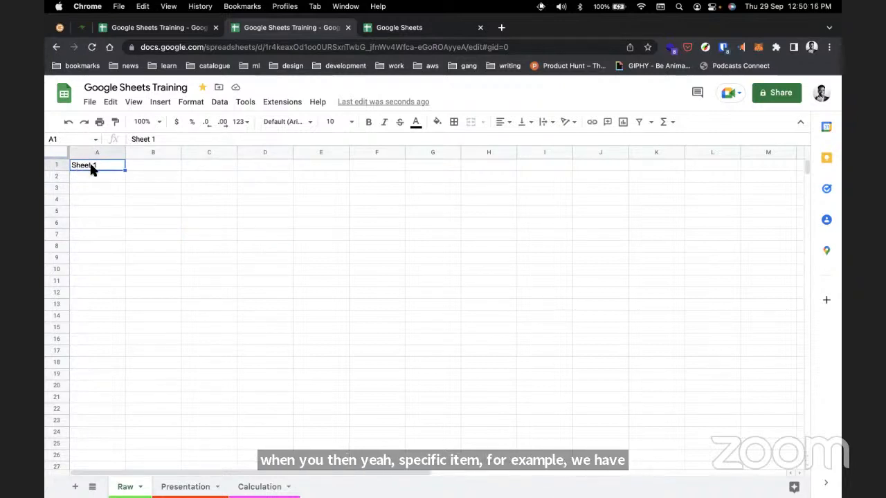
text(Ma)
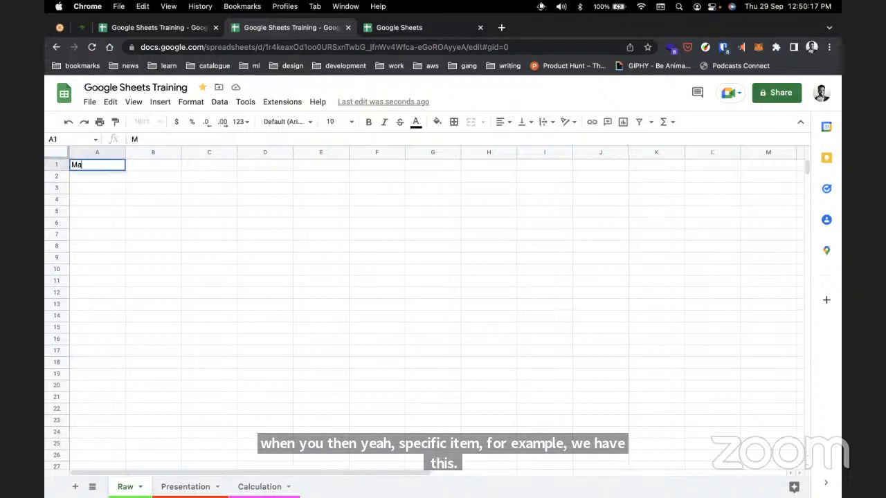
text(rvelous)
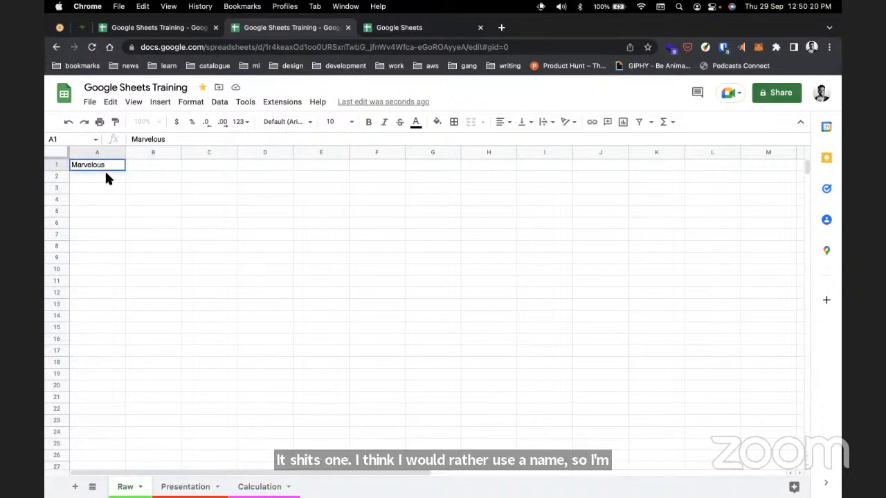
key(Return)
Copy the name from cell A1 into cell D7 and check the cell reference in the name box.
click(105, 169)
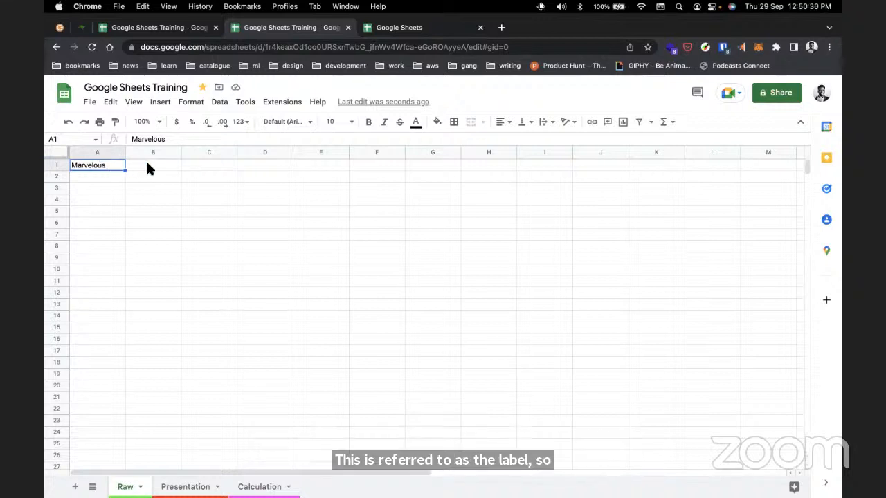
key(super+c)
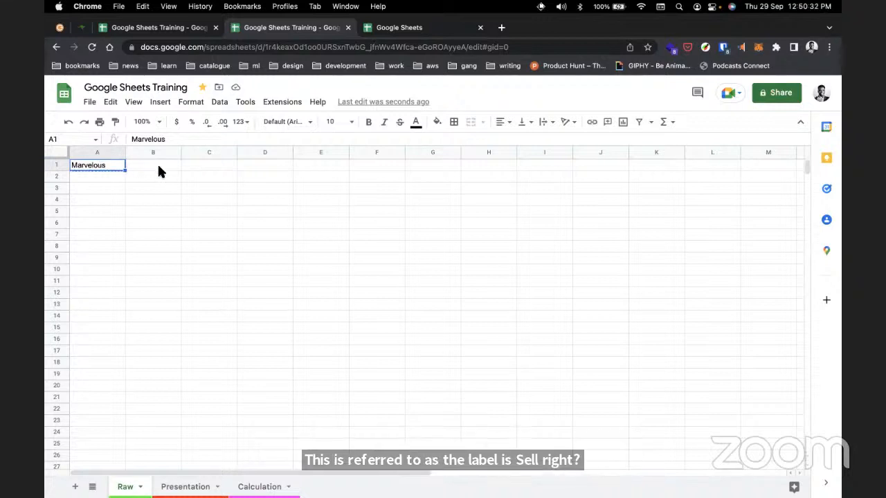
click(280, 233)
key(super+v)
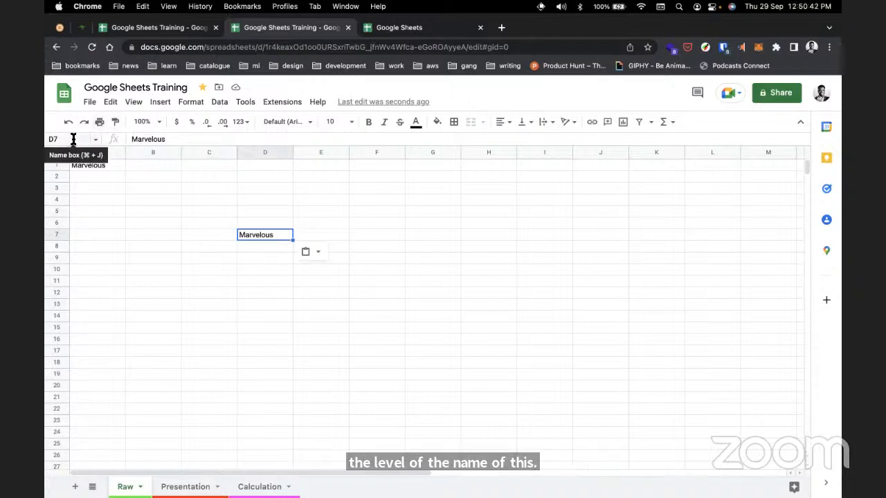
click(299, 232)
Copy the name from cell D7 into cell E3.
click(268, 233)
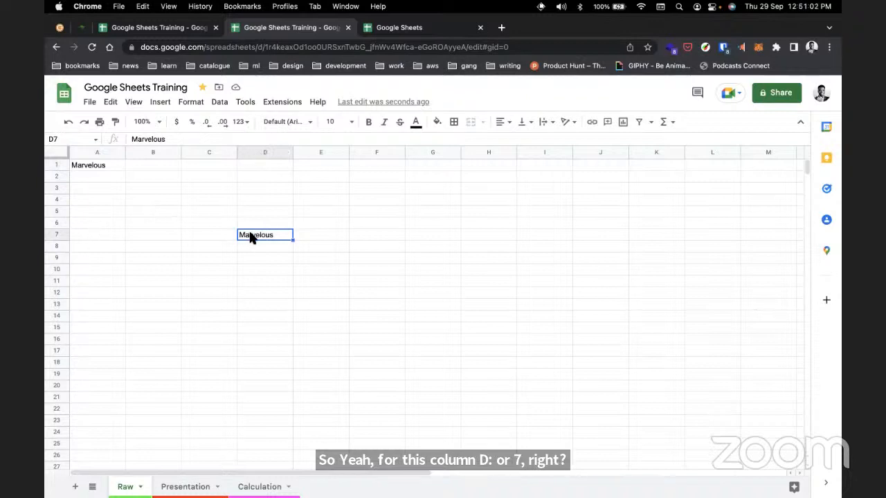
key(super+c)
click(308, 189)
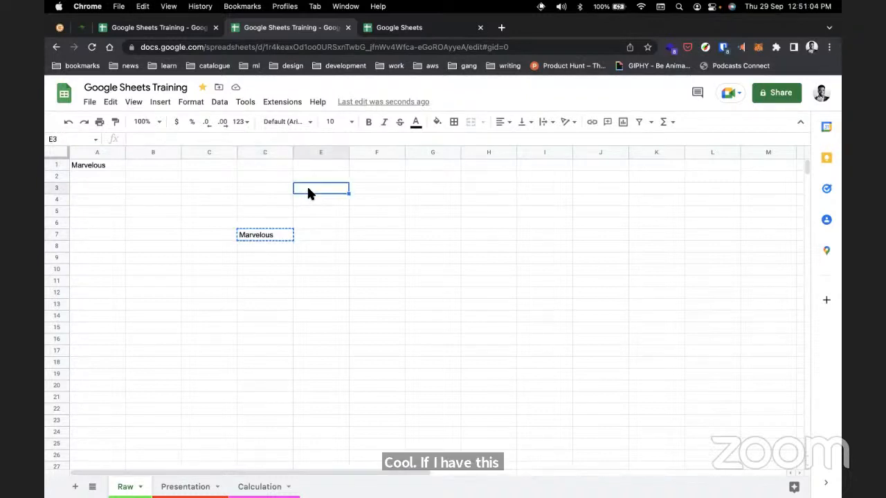
key(super+v)
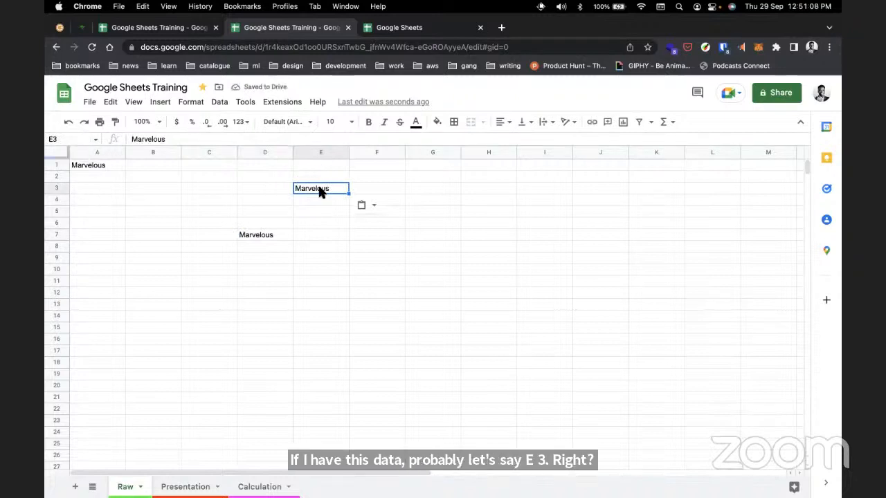
Clear the copied names from cells E3 and D7, and select cell A1.
click(289, 237)
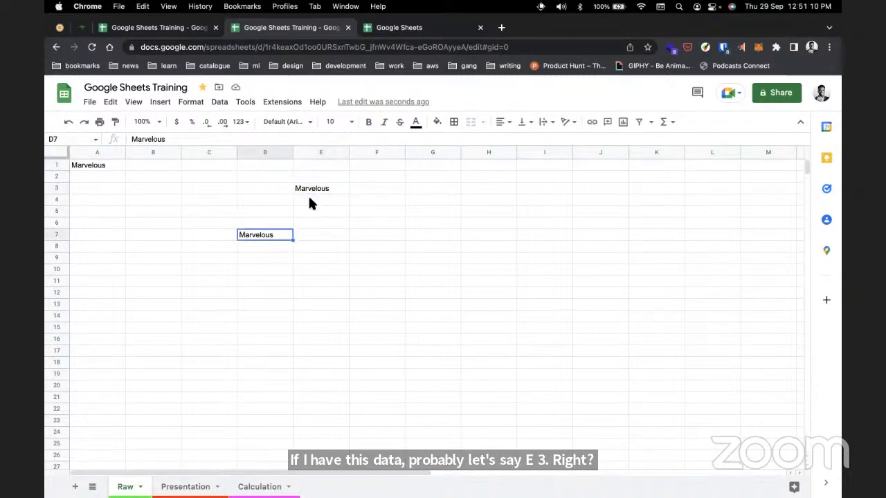
click(318, 189)
key(Delete)
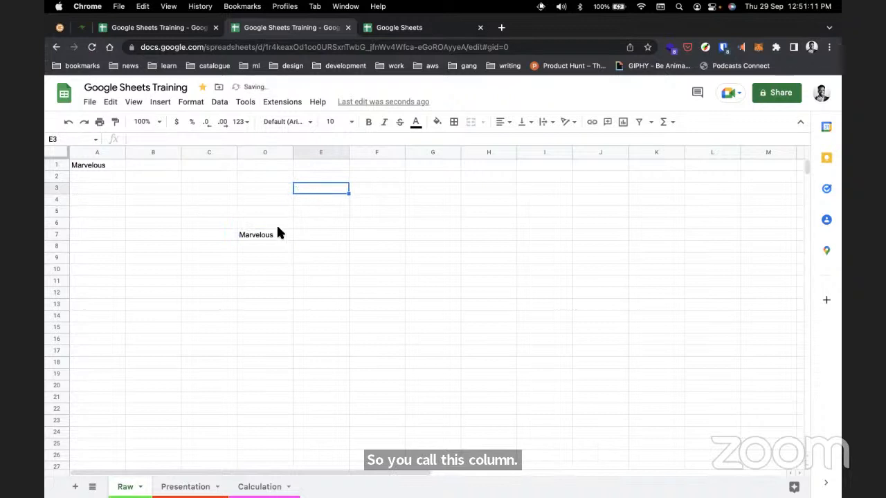
click(277, 233)
key(Delete)
click(112, 165)
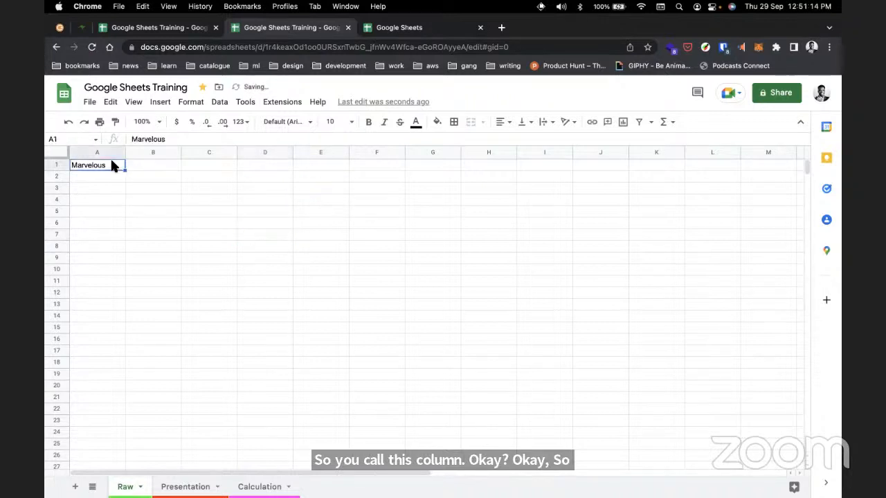
Clear the name from cell A1 of the Raw sheet and leave the empty cell selected.
key(Delete)
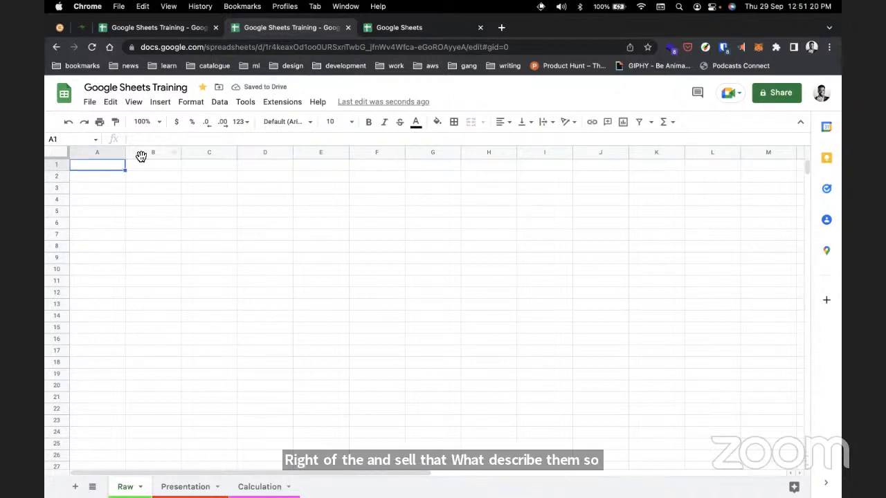
click(140, 166)
click(112, 167)
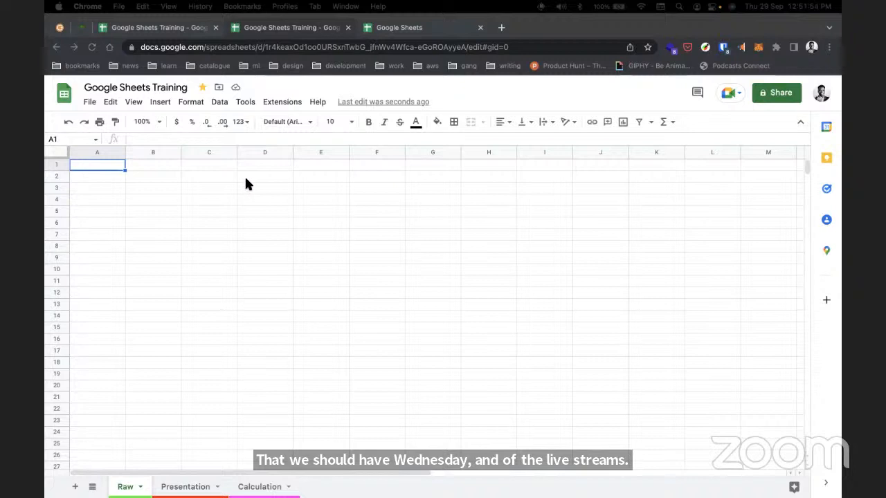
click(222, 175)
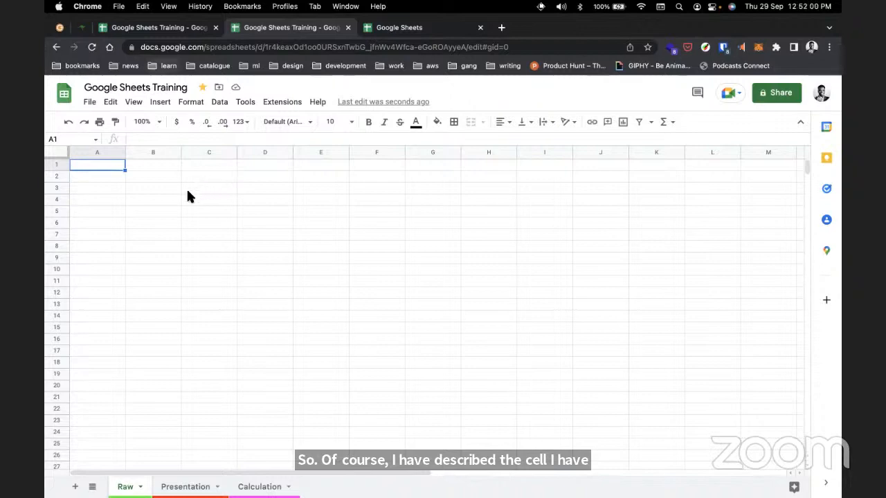
Switch to the spreadsheet with the MOCK_DATA sheet and inspect the contents and references of cells A2, C13 and C12.
click(184, 28)
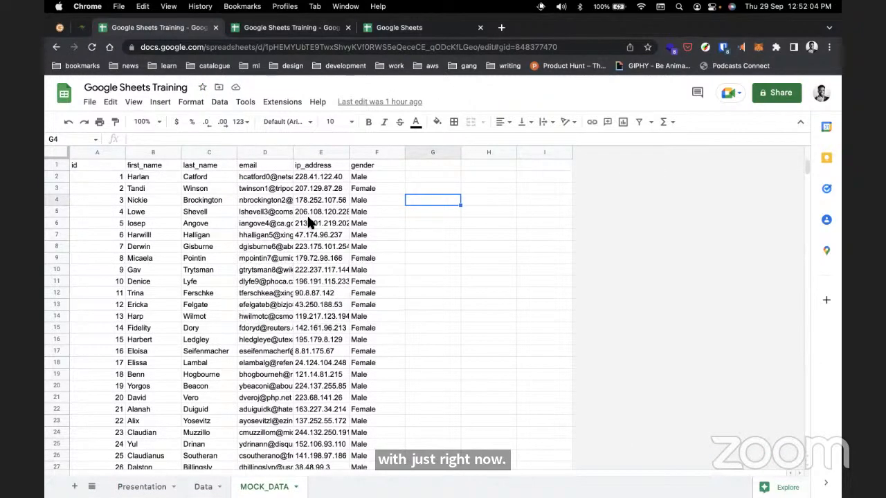
click(117, 177)
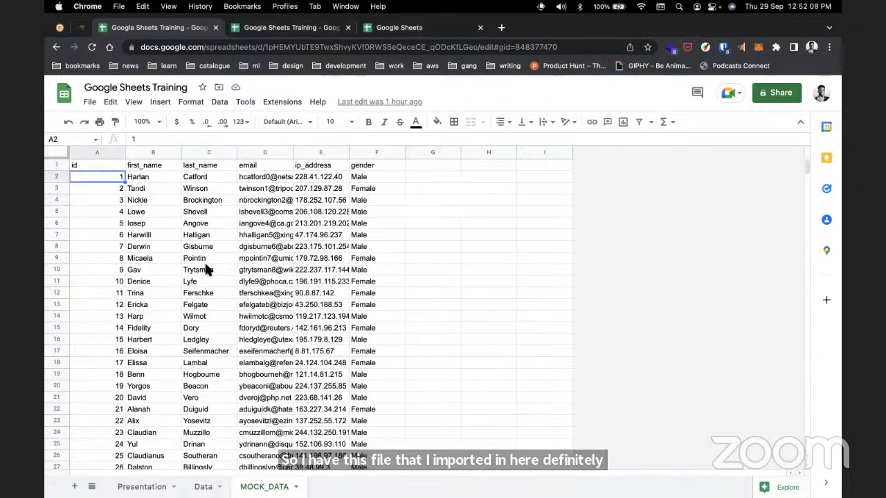
click(212, 304)
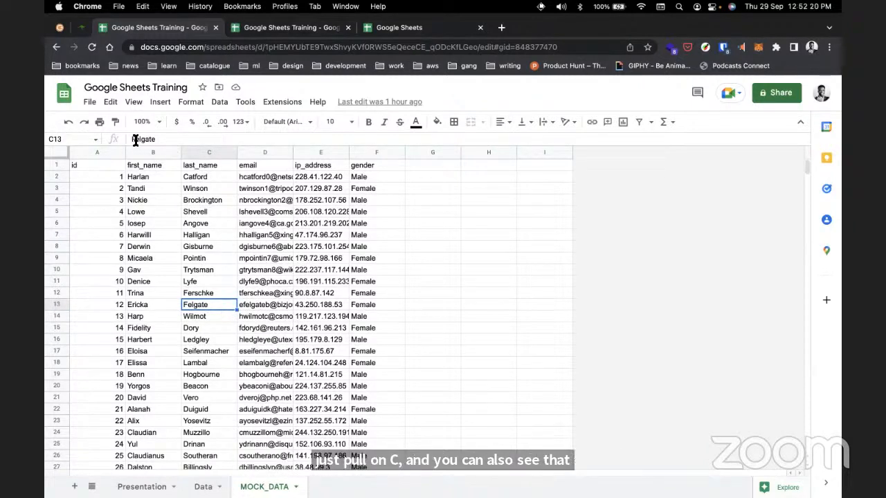
click(206, 295)
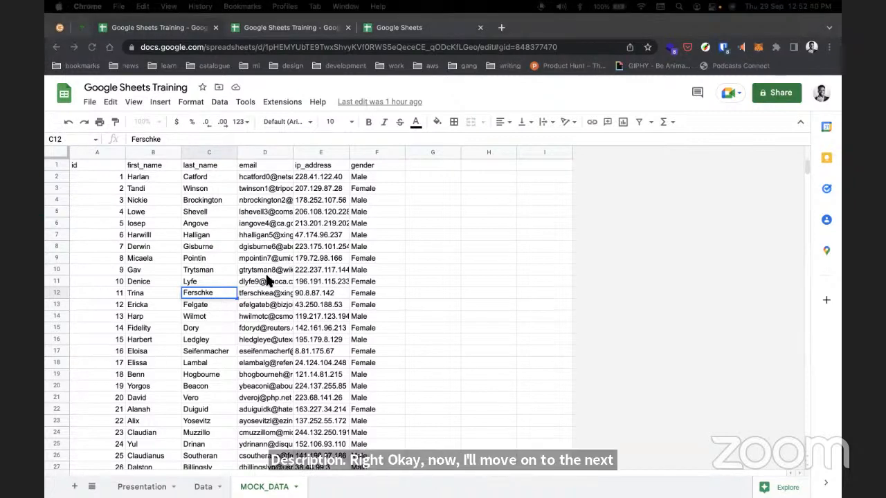
Widen the first_name column of the MOCK_DATA sheet to about twice the width of the id column.
click(202, 166)
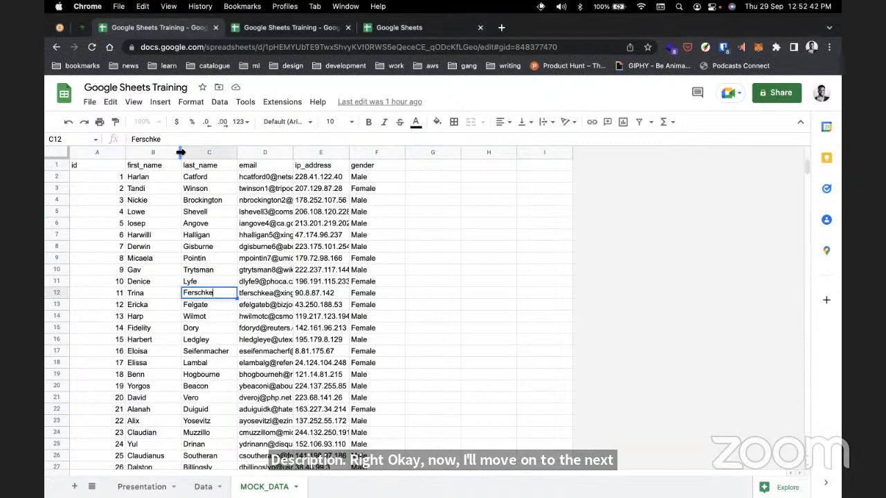
drag(181, 152, 249, 152)
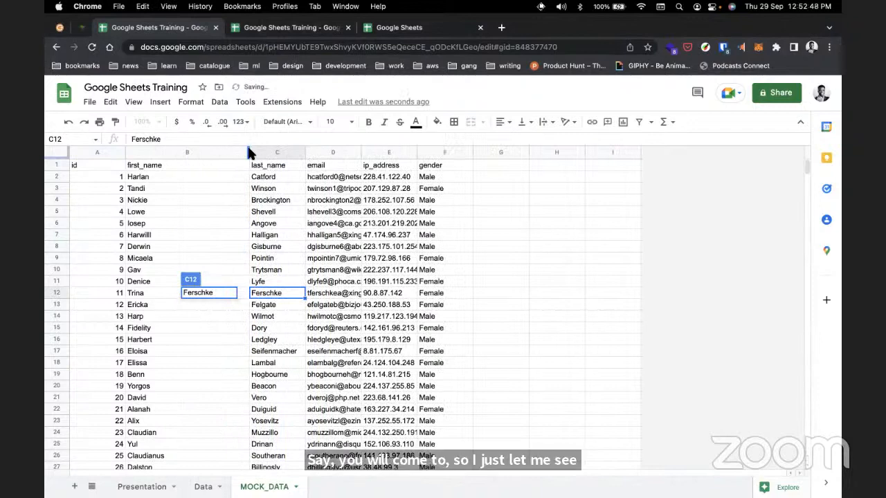
click(246, 152)
mouse_move(250, 152)
mouse_down()
mouse_move(206, 153)
mouse_move(241, 153)
mouse_up()
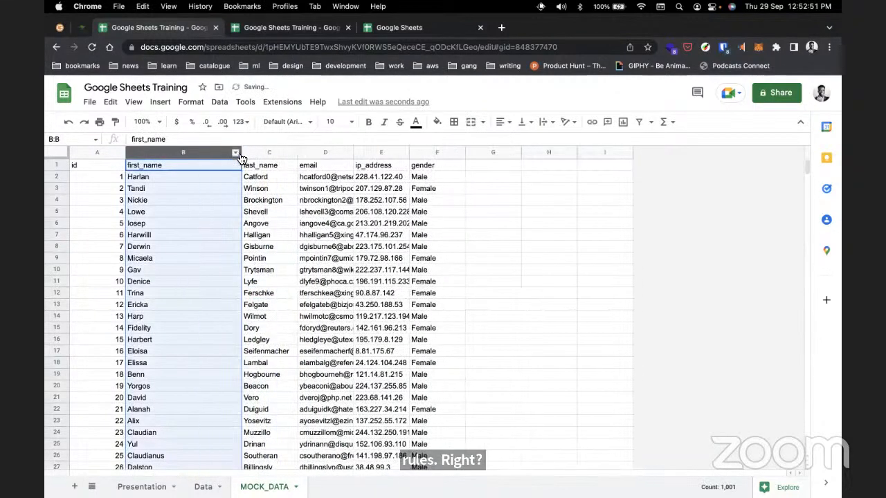
Demonstrate row resizing by making row 3 several lines tall and shrinking it back to a single line.
click(142, 199)
mouse_move(56, 194)
mouse_down()
mouse_move(53, 227)
mouse_move(60, 197)
mouse_up()
drag(60, 225, 59, 196)
click(58, 187)
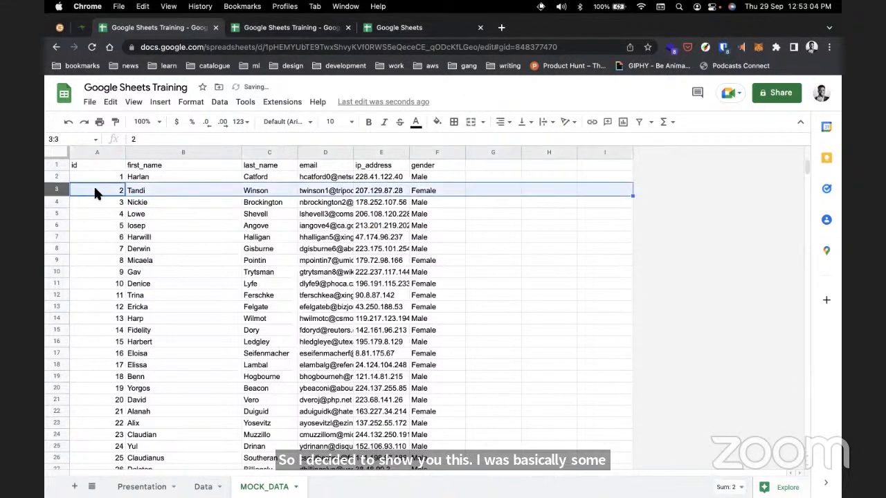
click(83, 186)
drag(60, 195, 60, 223)
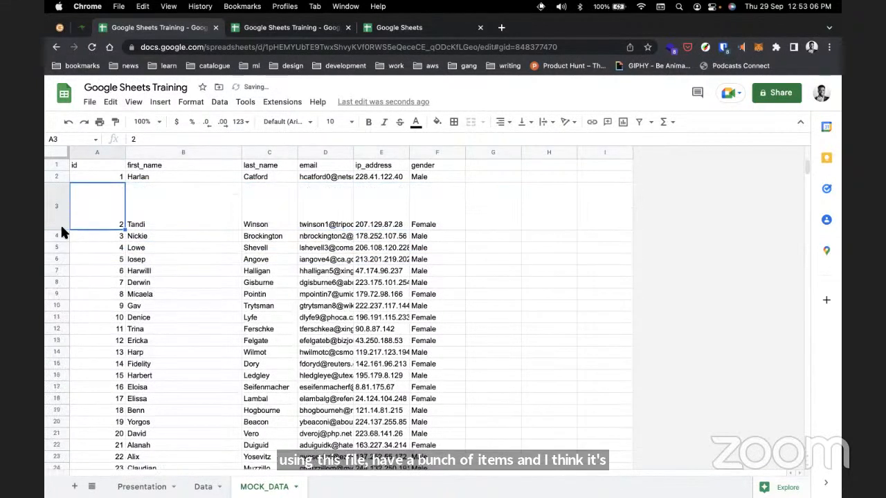
click(147, 222)
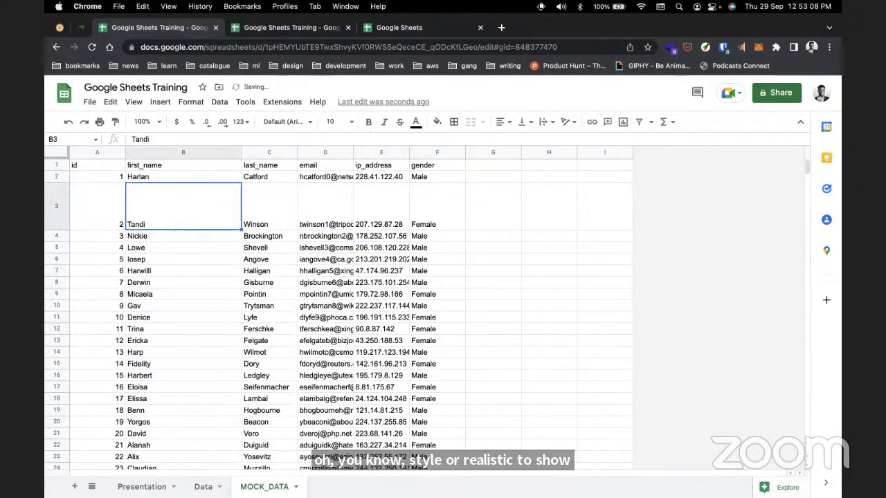
drag(59, 229, 59, 189)
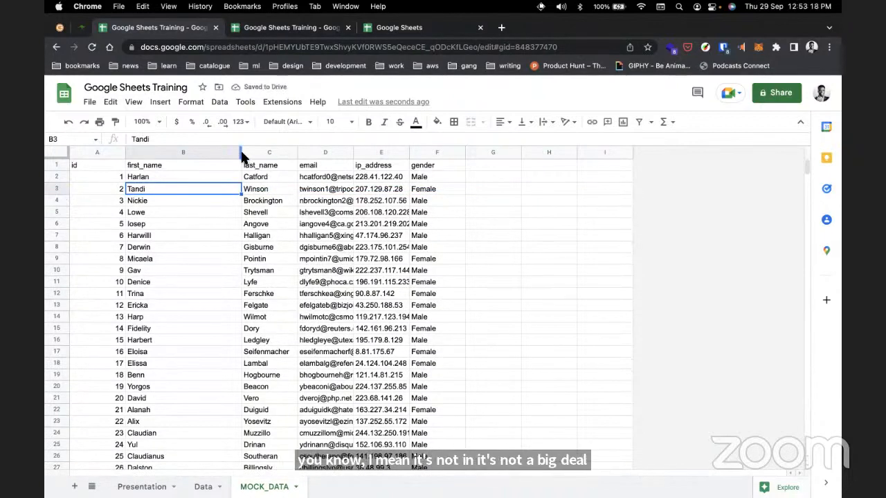
Narrow the first_name column until it is only moderately wider than the last_name column, and select cell D2.
drag(242, 156, 227, 155)
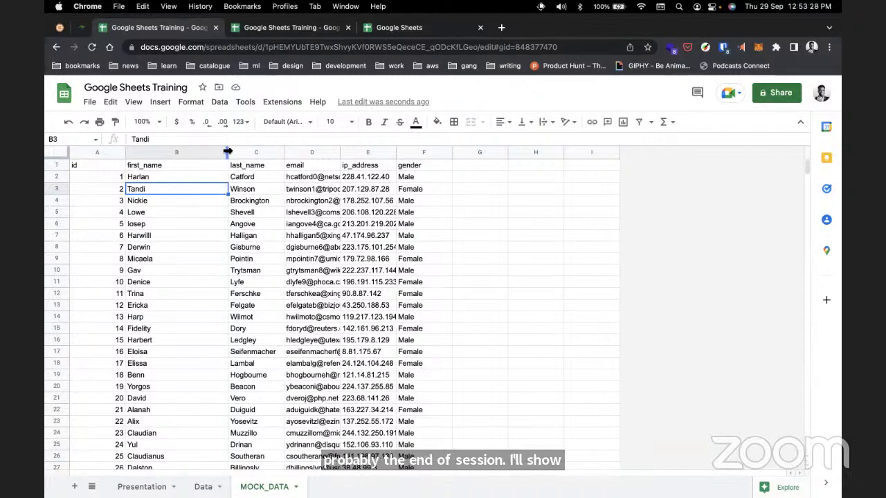
drag(228, 151, 202, 154)
click(282, 179)
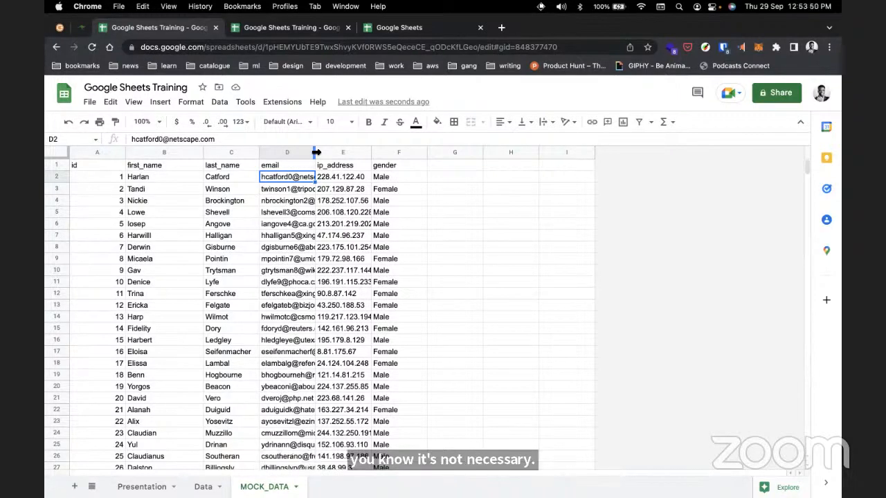
Check the cut-off addresses in D2 and D3, and widen the email column until the full addresses fit.
click(288, 191)
key(Up)
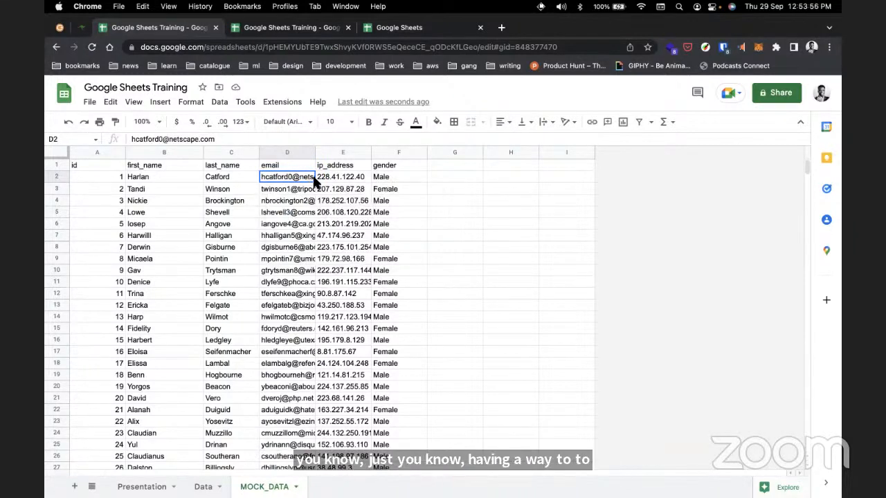
mouse_move(313, 179)
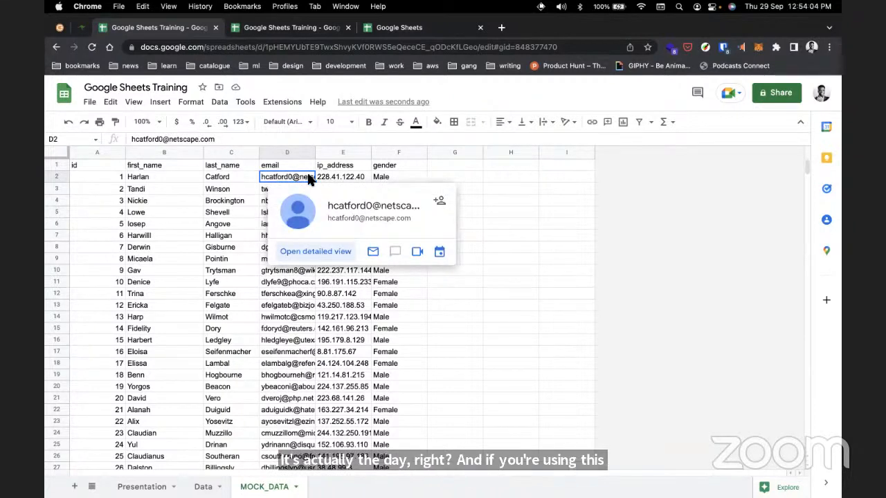
click(296, 188)
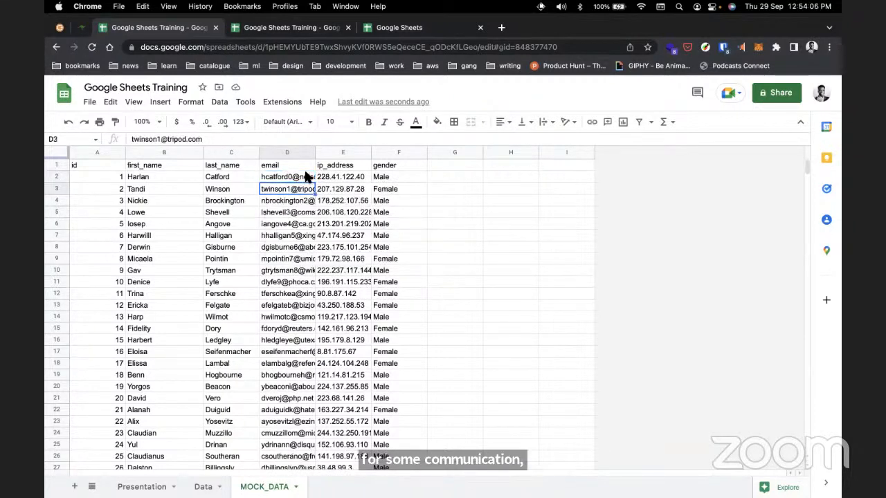
drag(315, 150, 383, 151)
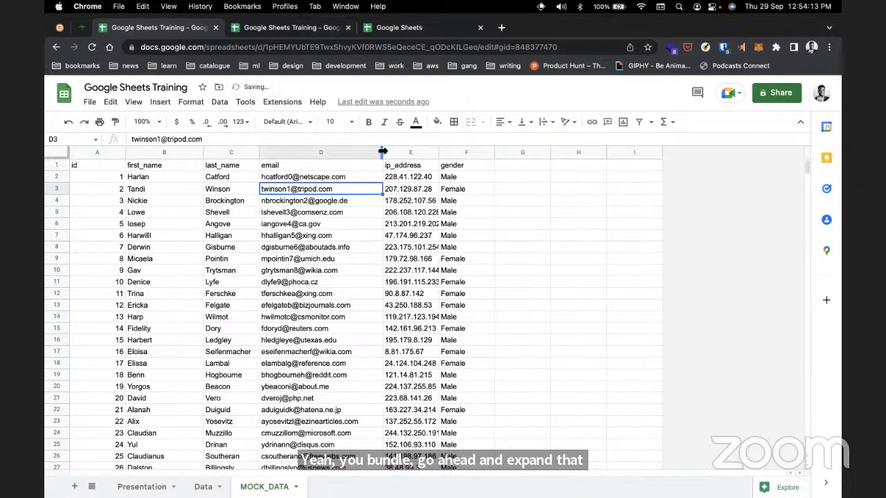
Check the email cells in rows 3, 4 and 7, and slightly narrow the email column without cutting off the addresses.
click(353, 200)
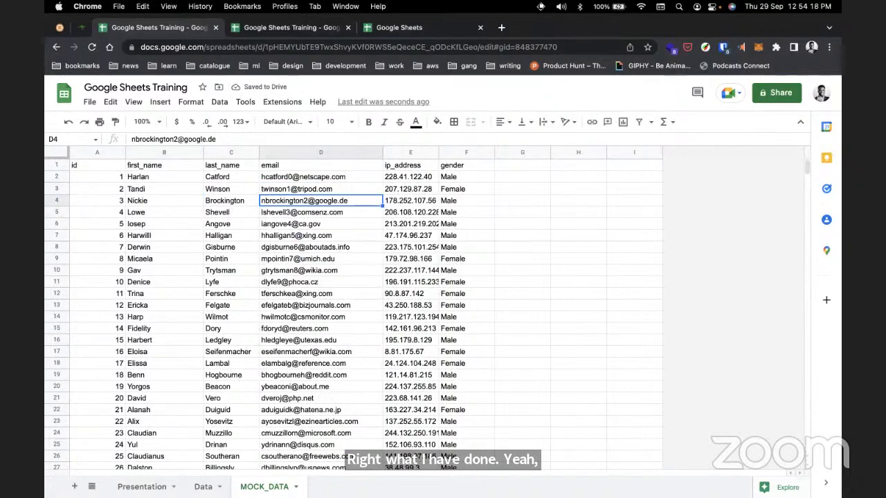
click(331, 235)
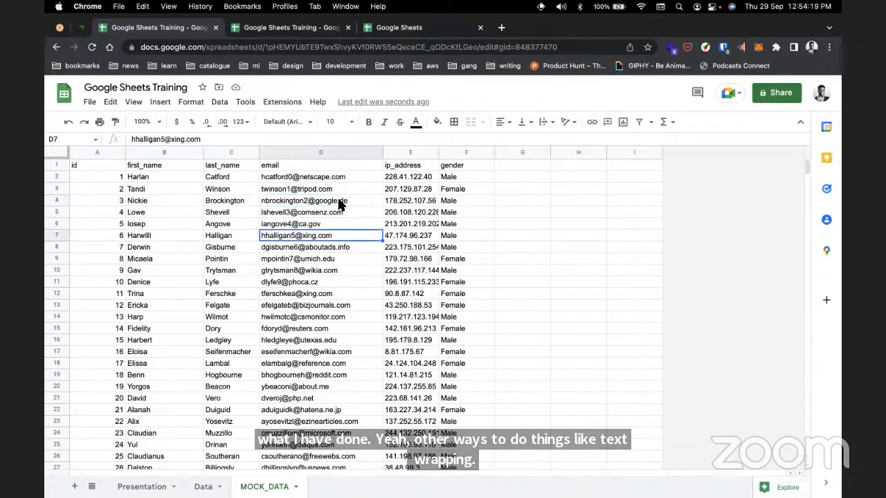
click(339, 203)
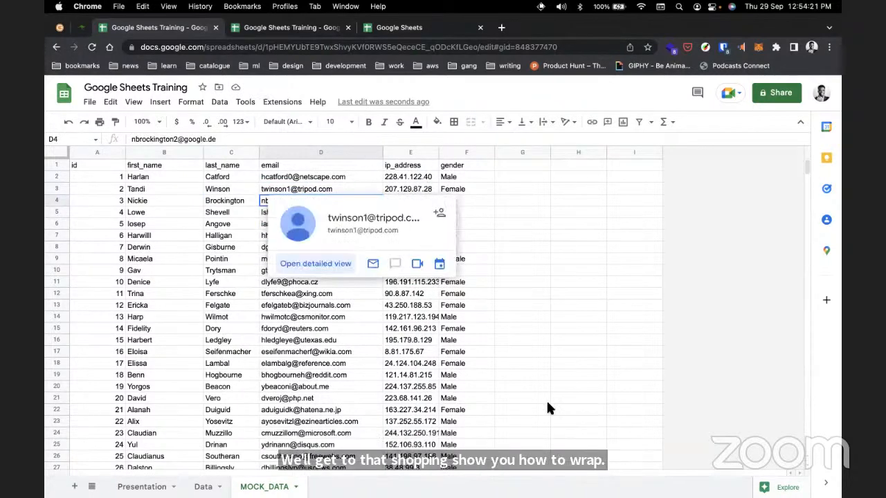
click(271, 193)
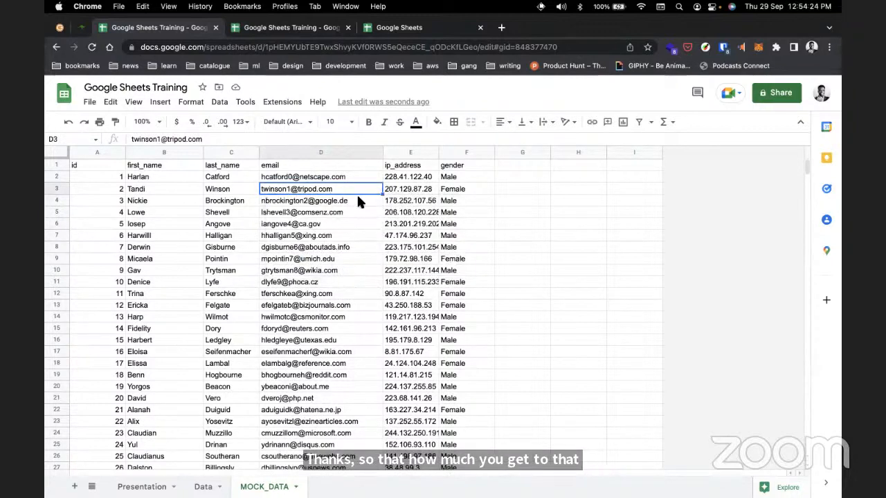
click(358, 200)
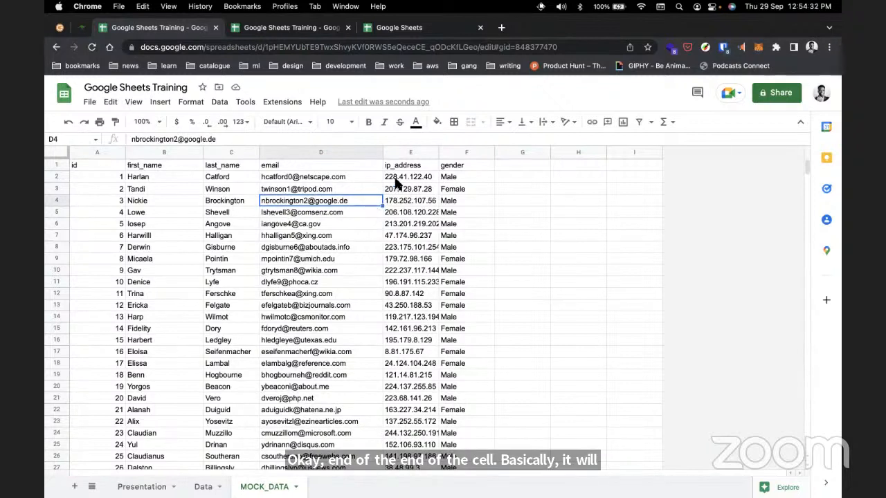
drag(382, 152, 369, 153)
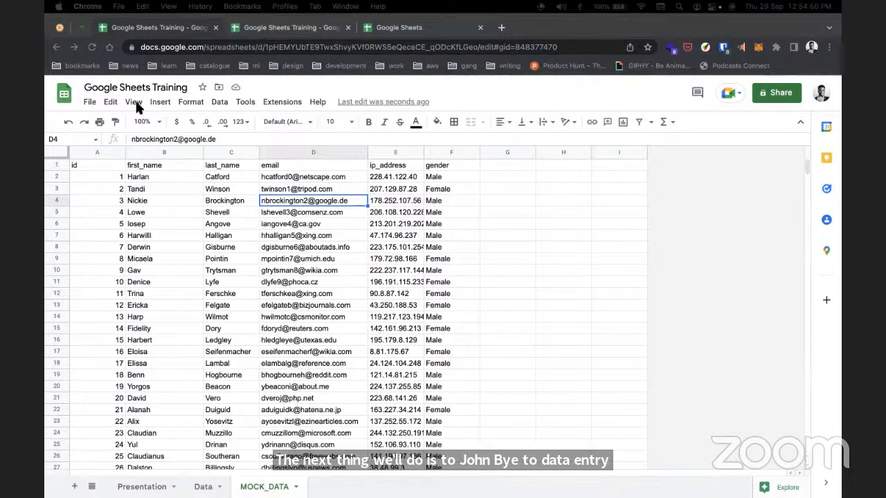
Switch to the spreadsheet with the empty Raw sheet and enter the headers Name and Department in cells A1 and B1.
click(249, 32)
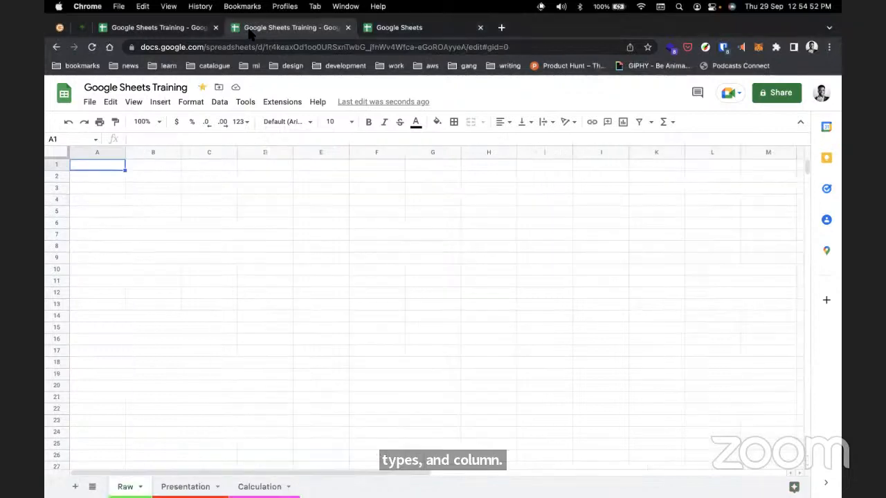
click(172, 200)
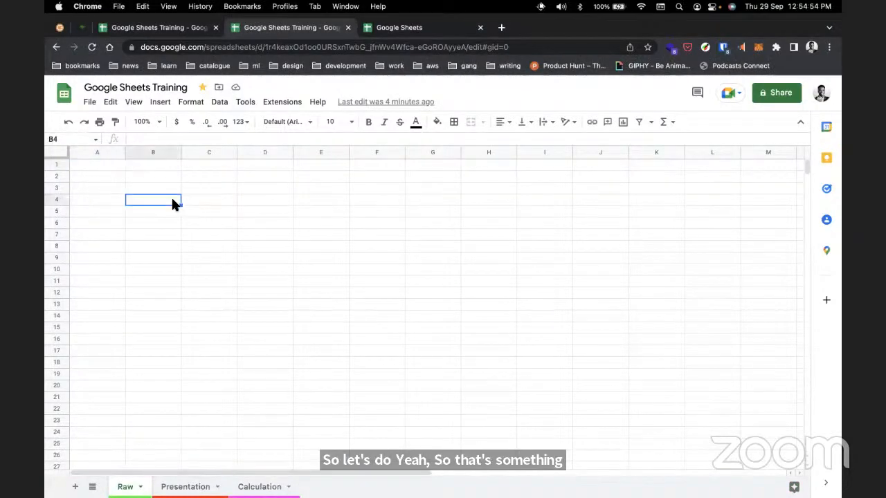
click(110, 187)
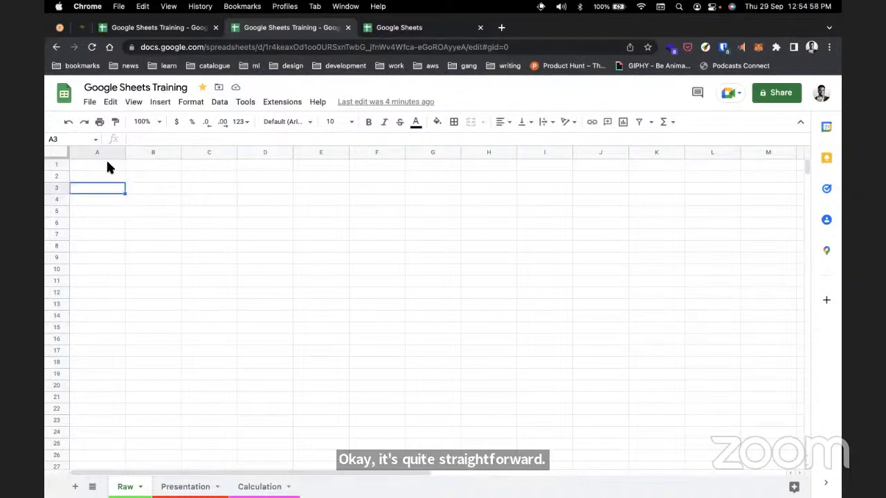
click(108, 167)
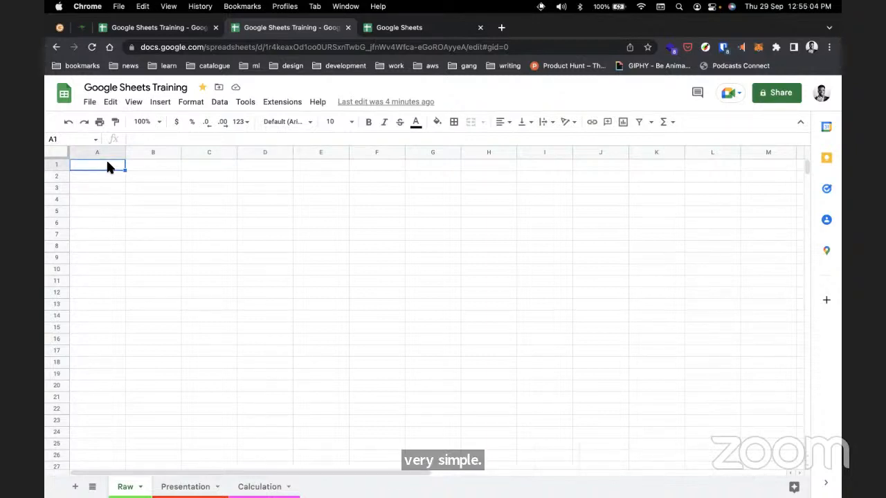
text(Nam)
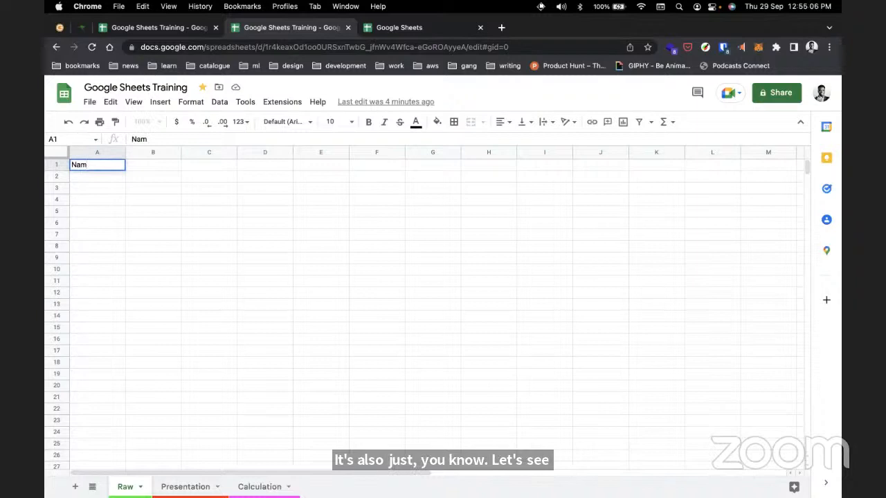
text(e)
key(Tab)
text(Department)
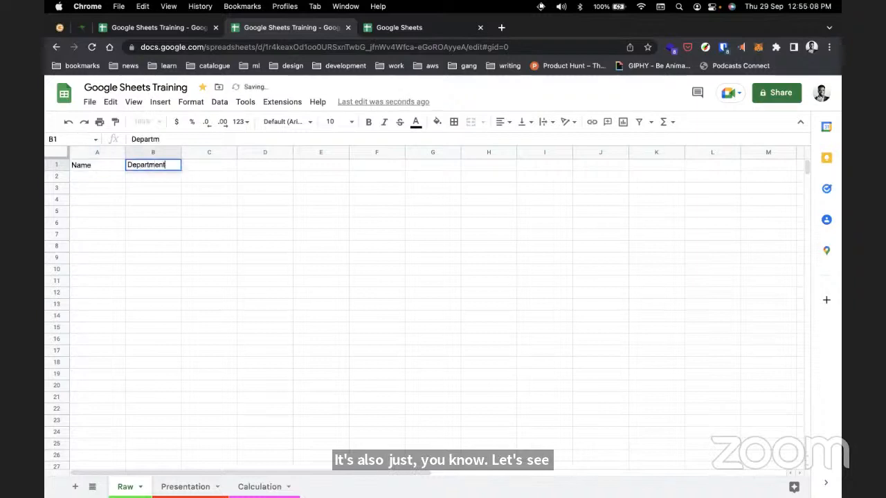
key(Tab)
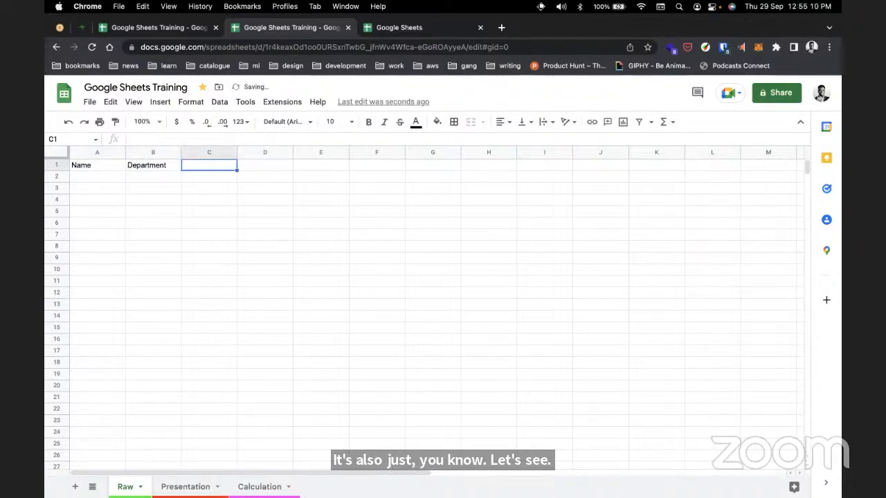
Enter Points as the header in cell C1 and replace it with Score.
text(Points)
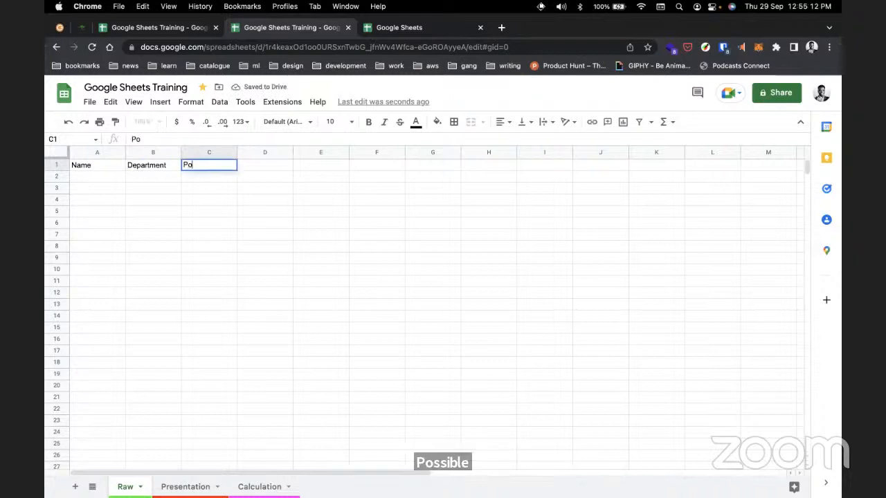
key(BackSpace)
key(BackSpace)
key(BackSpace)
key(BackSpace)
key(BackSpace)
key(BackSpace)
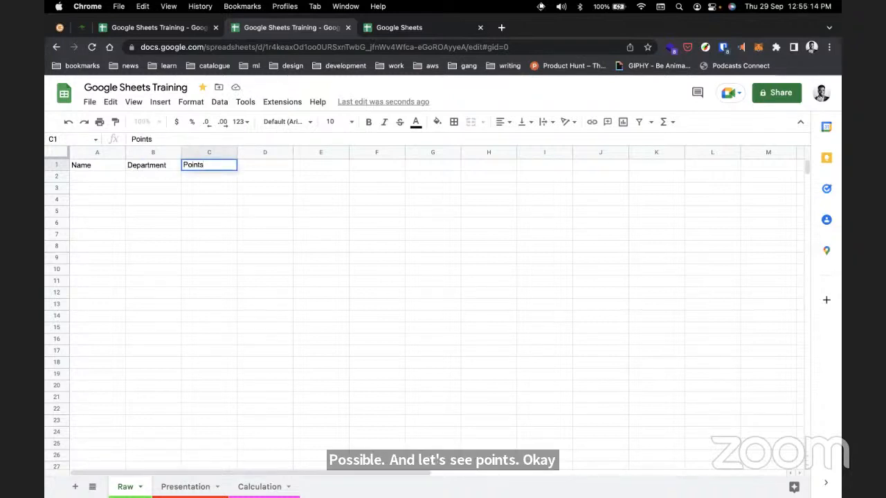
text(Score)
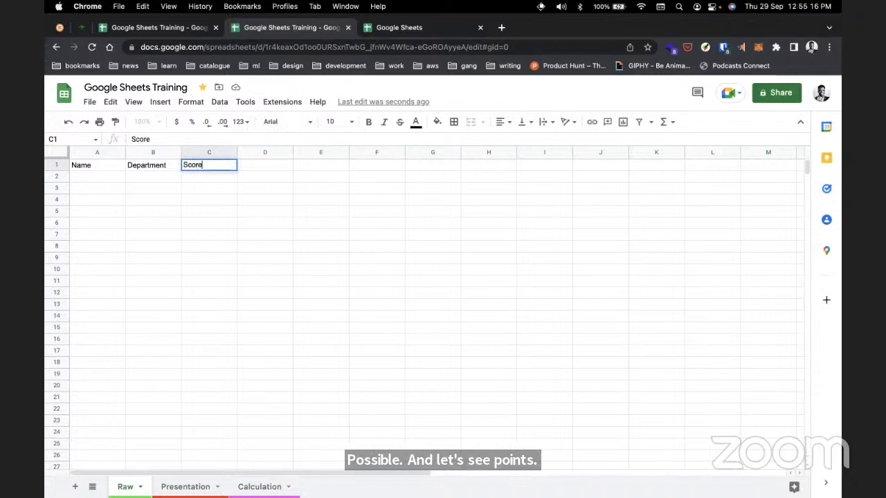
click(97, 166)
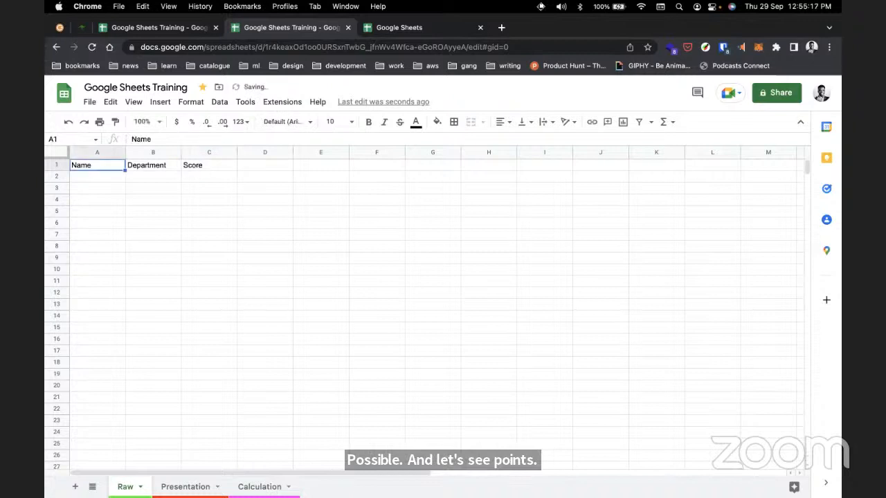
click(116, 175)
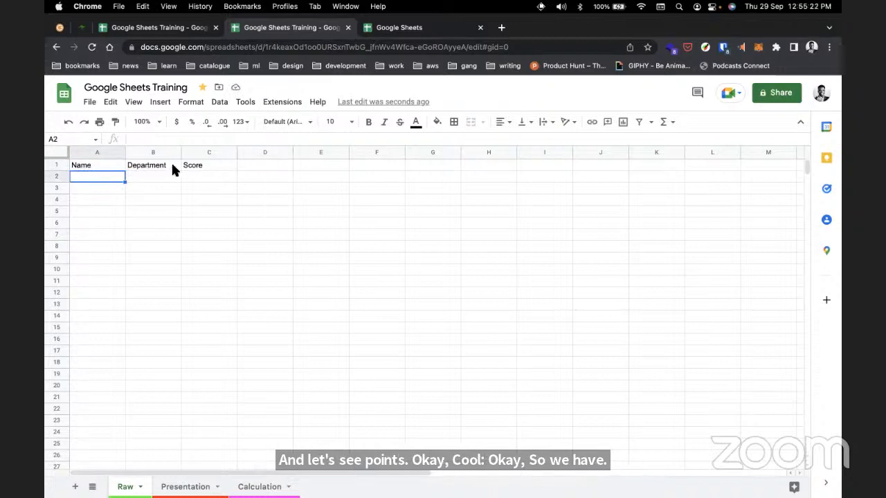
Replace the header in cell C1 with Date Employed and enter Salary as the header in cell D1.
click(211, 163)
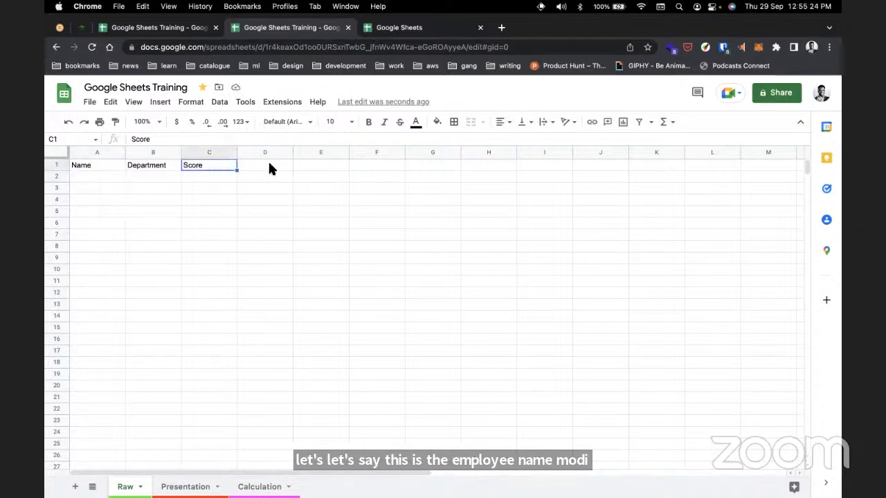
text(D)
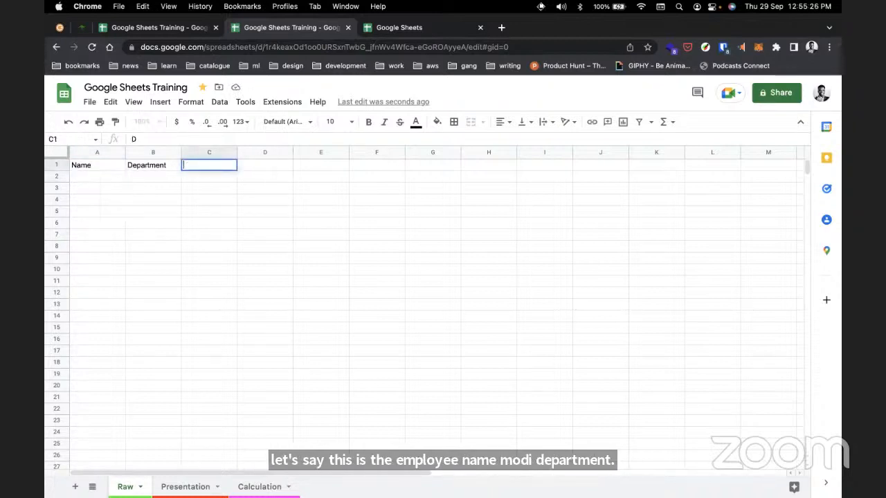
text(ate Employ)
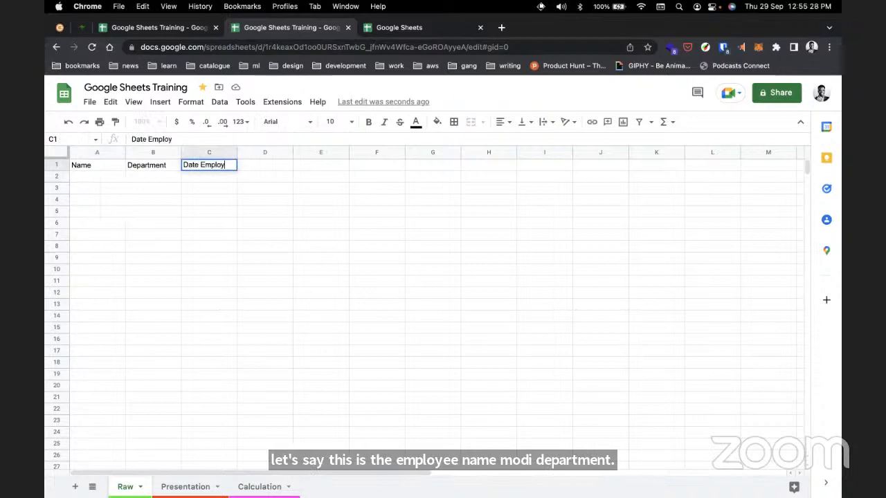
text(ed)
click(254, 159)
text(Sa)
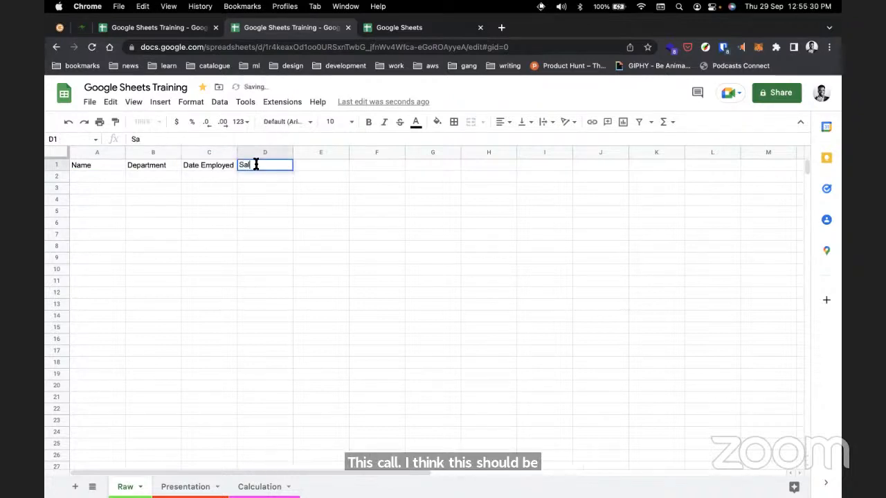
text(lary)
click(243, 187)
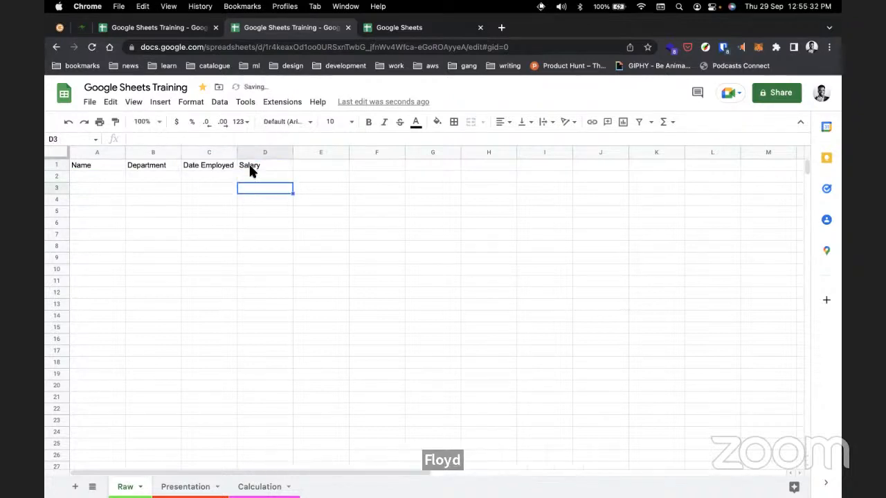
Slightly widen the Department and Date Employed columns so the headers have some room, and select cell A2.
drag(238, 152, 242, 153)
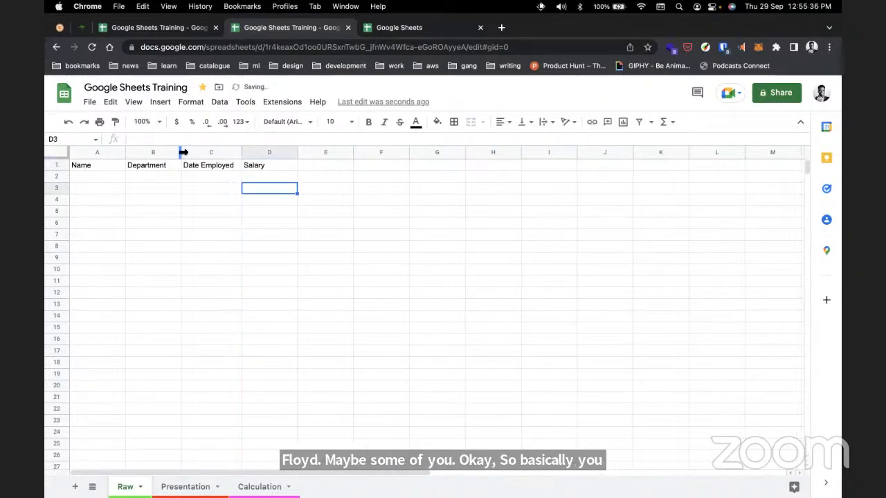
drag(183, 152, 184, 152)
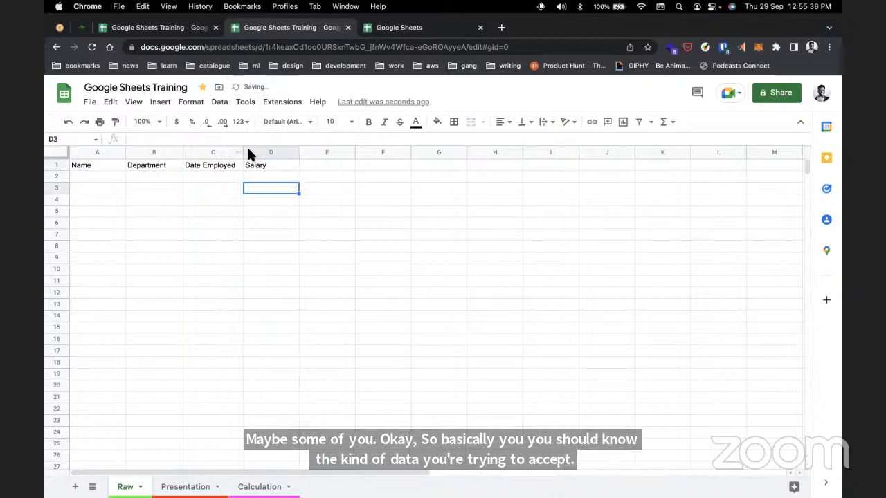
drag(243, 151, 247, 151)
click(89, 176)
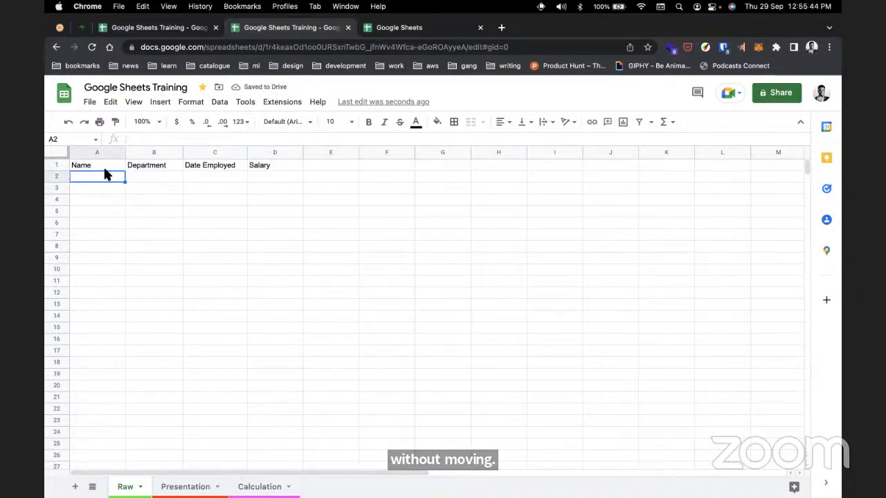
click(61, 164)
click(136, 188)
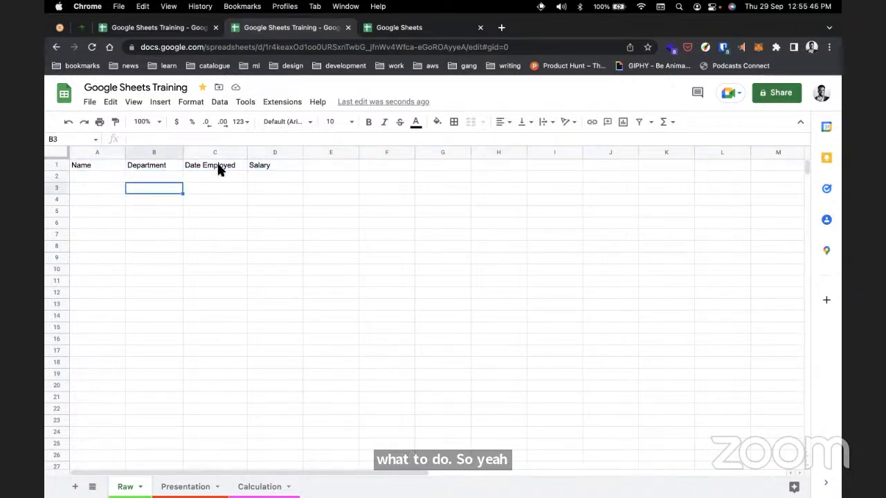
click(296, 167)
click(307, 166)
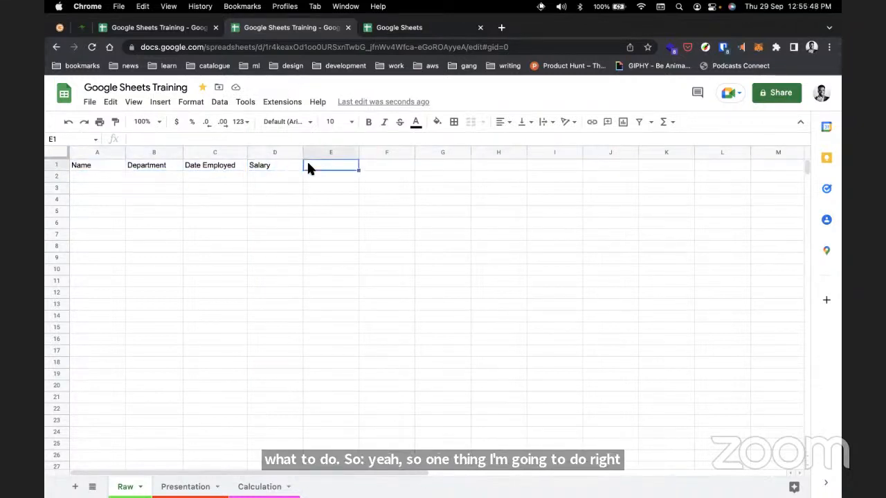
Cut the four headers in A1:D1 and paste them one row down, starting at cell A2.
drag(268, 165, 99, 175)
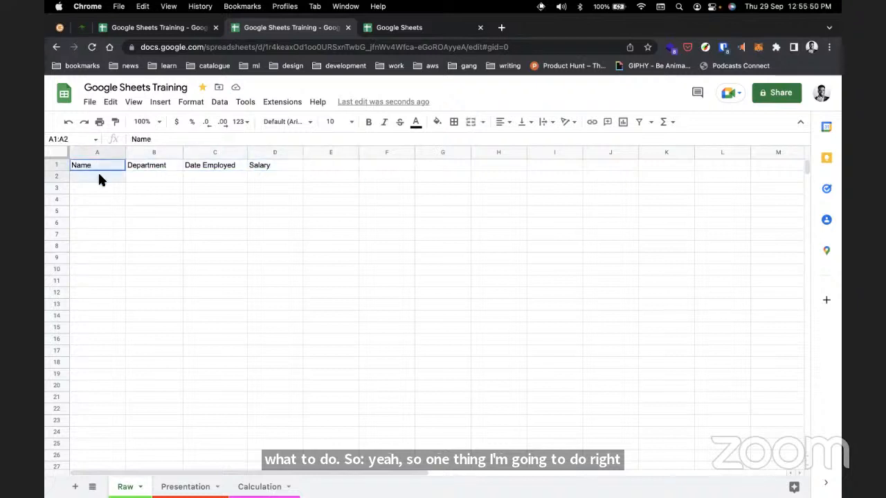
click(104, 173)
click(103, 164)
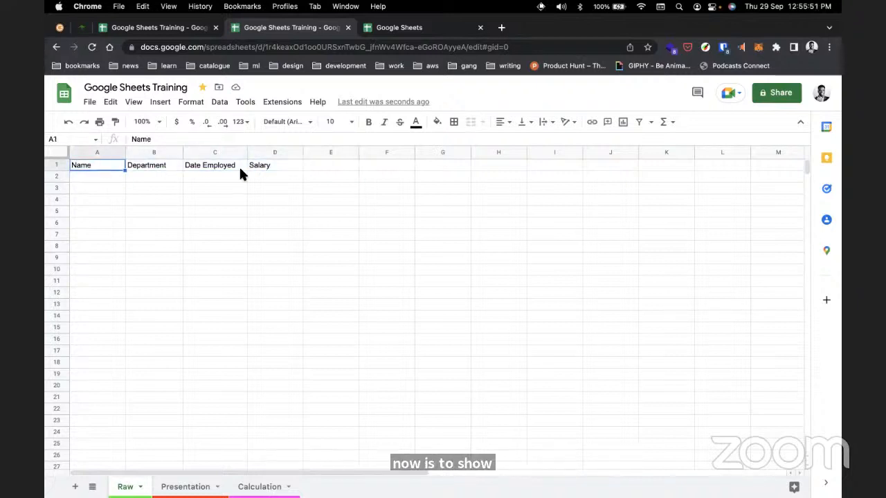
shift+click(296, 167)
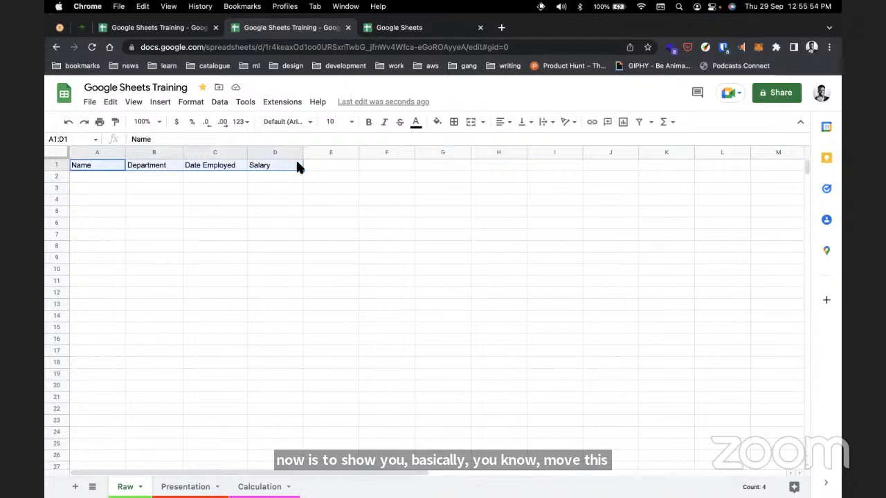
key(super+c)
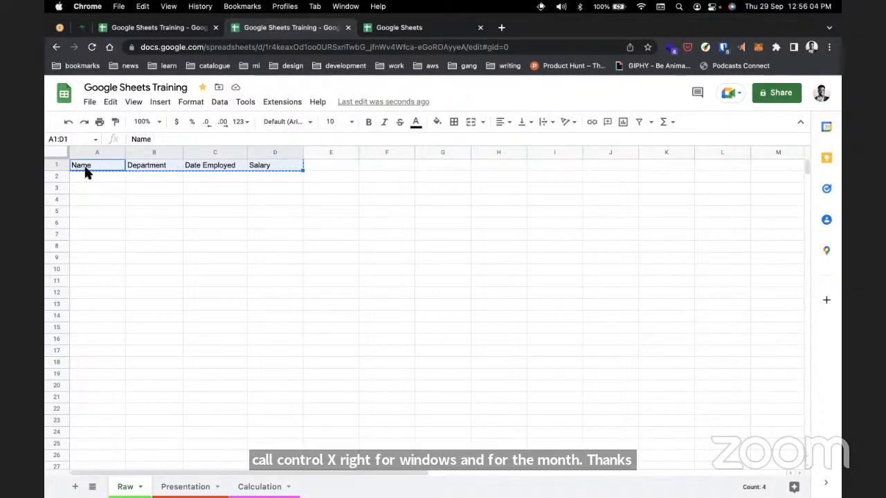
click(90, 187)
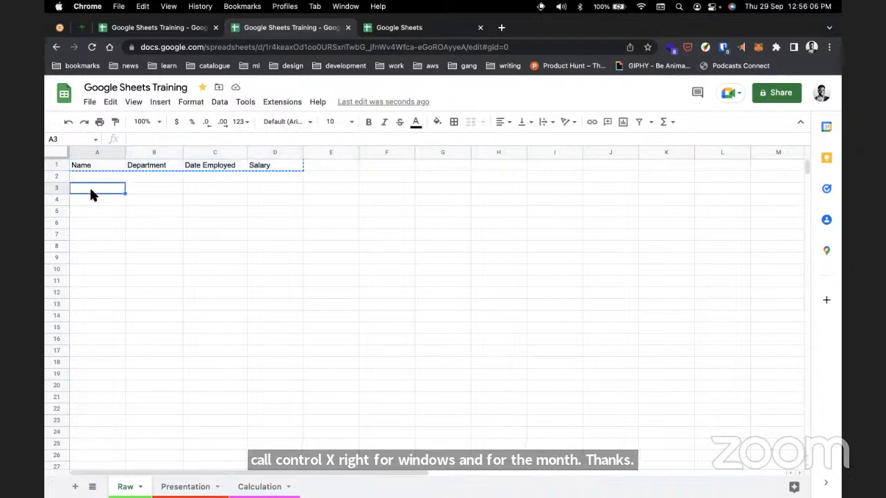
click(85, 178)
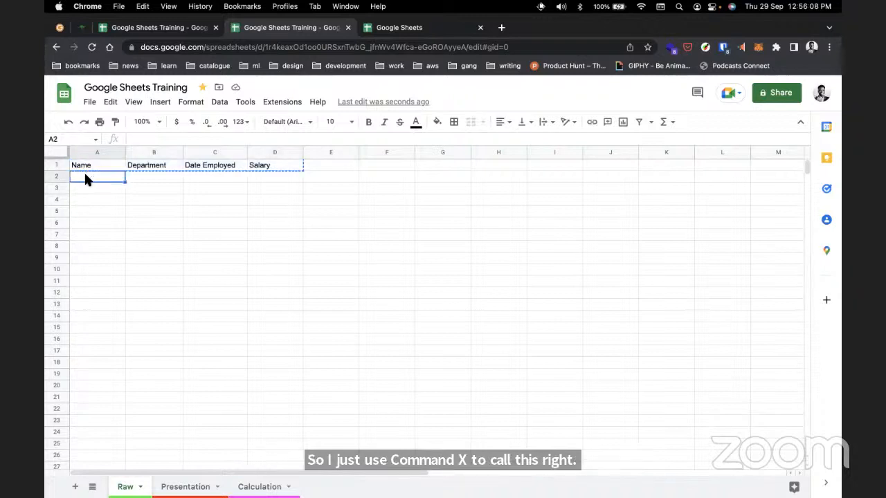
key(super+v)
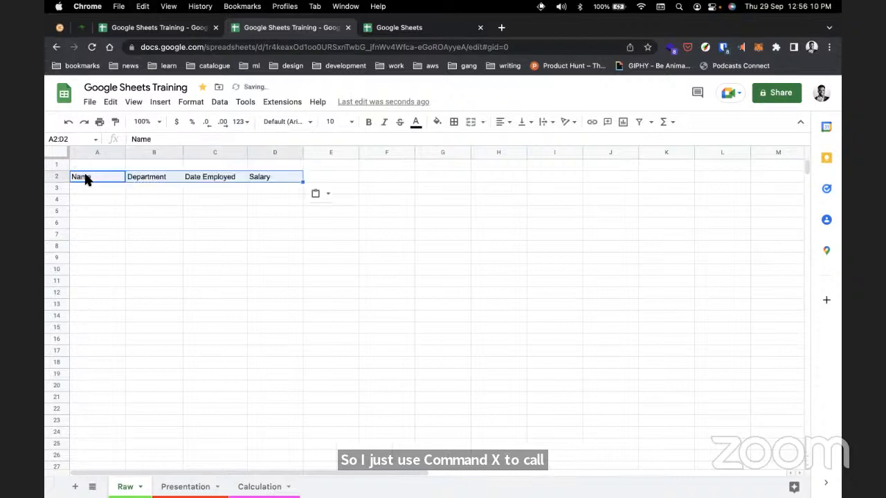
Cut the headers in A2:D2 and paste them back into row 1, starting at cell A1.
click(135, 189)
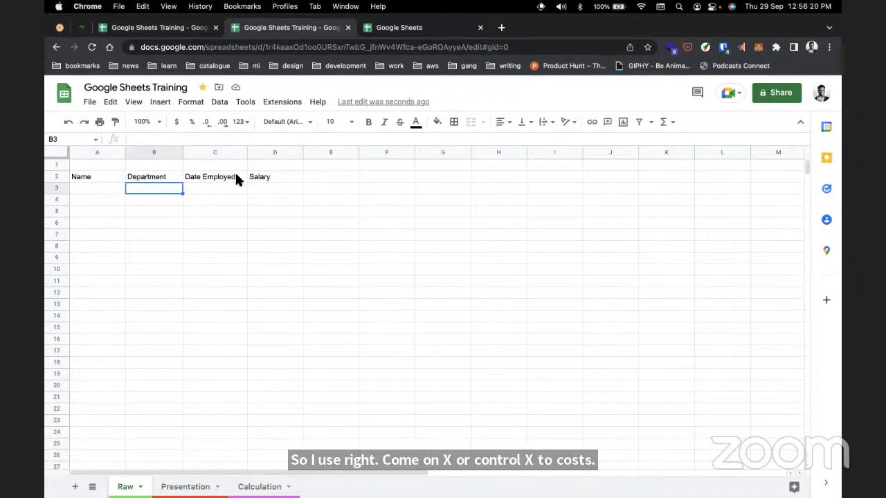
click(104, 165)
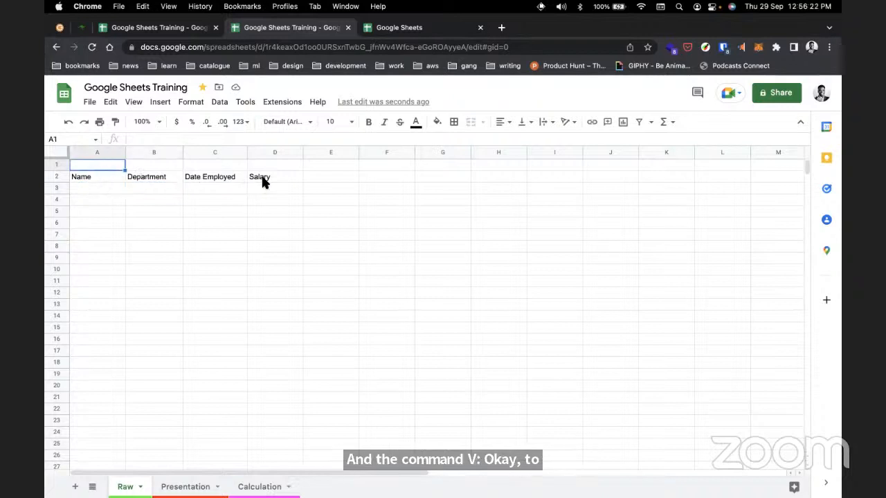
click(89, 179)
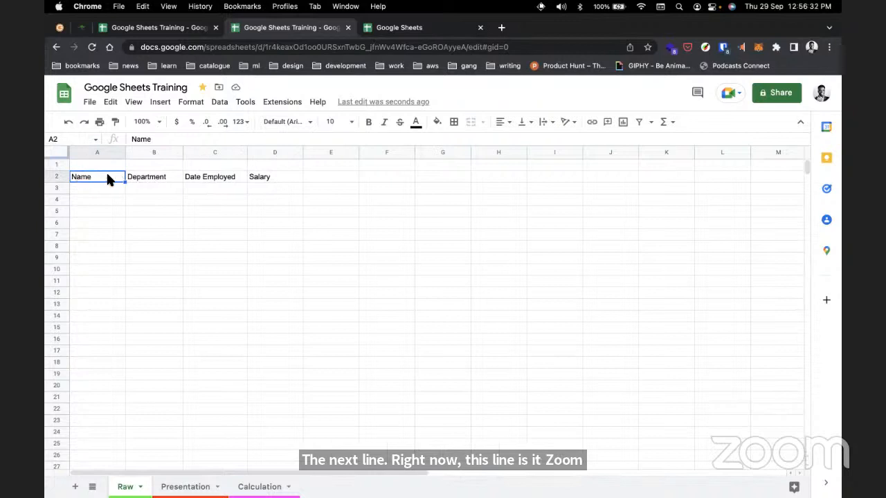
shift+click(274, 178)
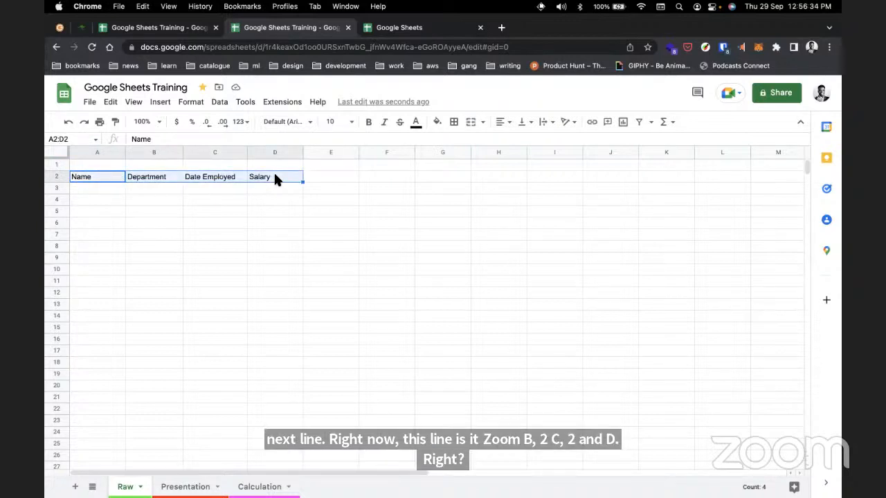
key(super+c)
click(105, 165)
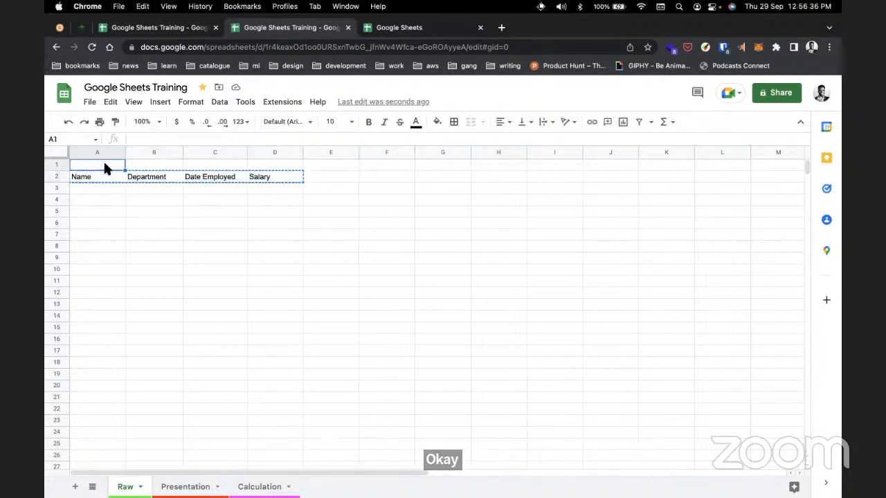
key(super+v)
click(132, 186)
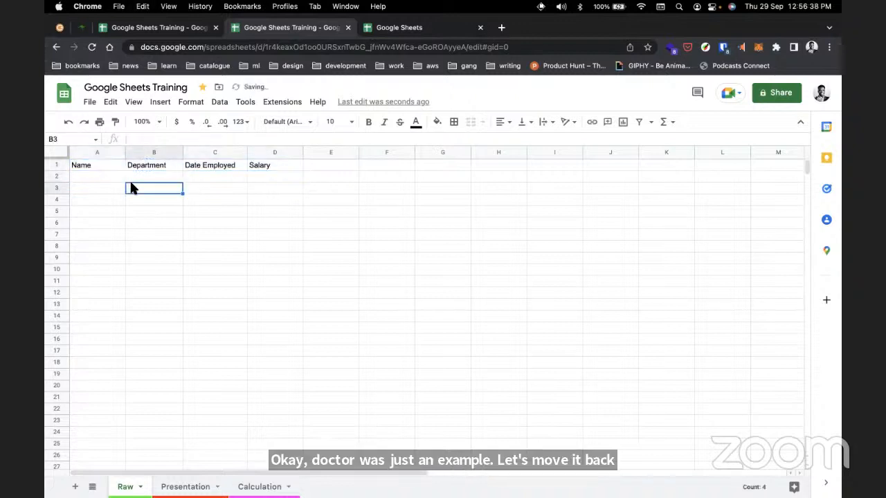
Make the whole header row 1 bold and set its font size to 12.
click(85, 164)
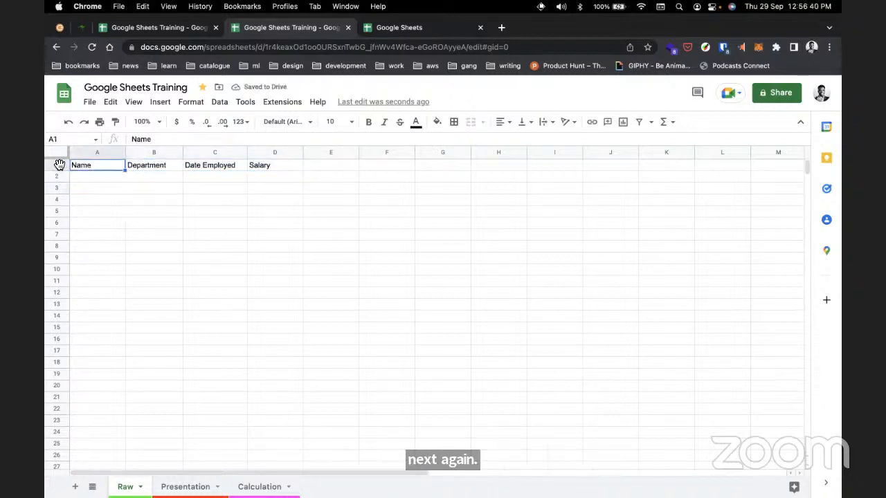
click(58, 165)
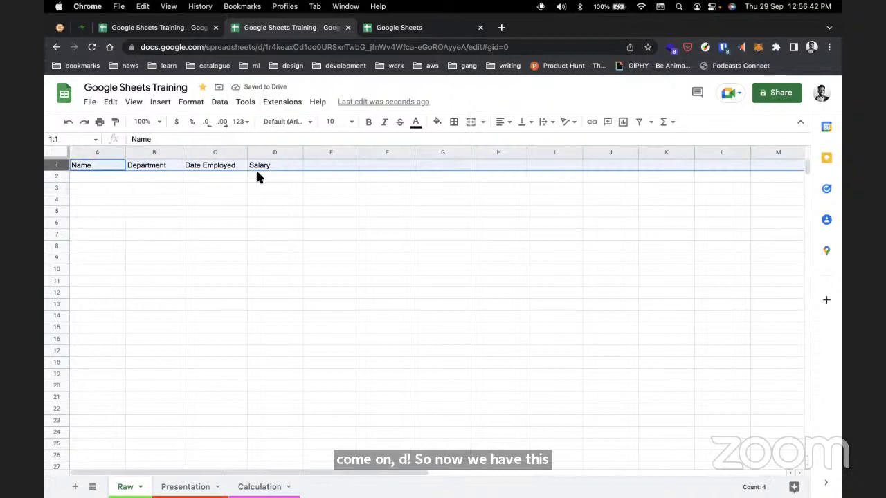
key(super+b)
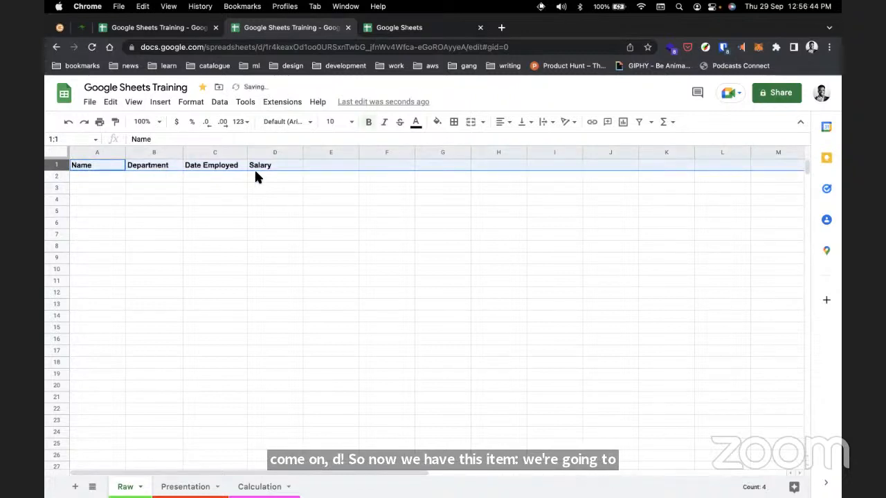
key(super+b)
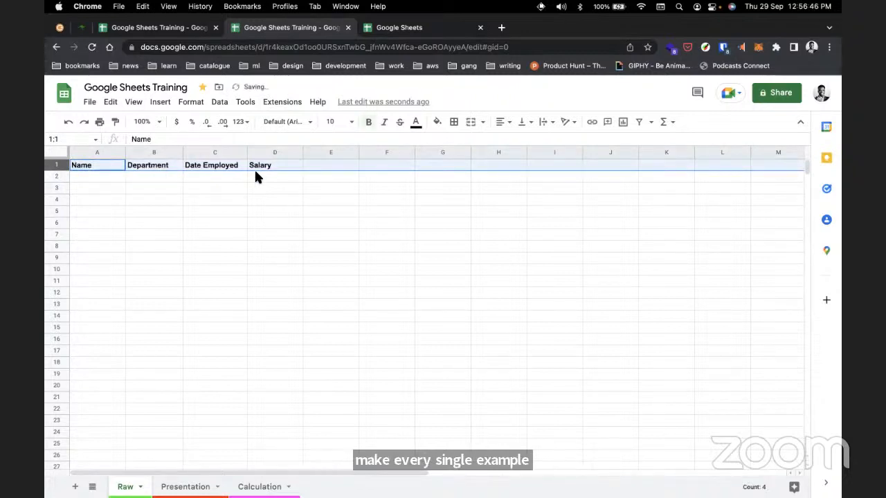
click(371, 126)
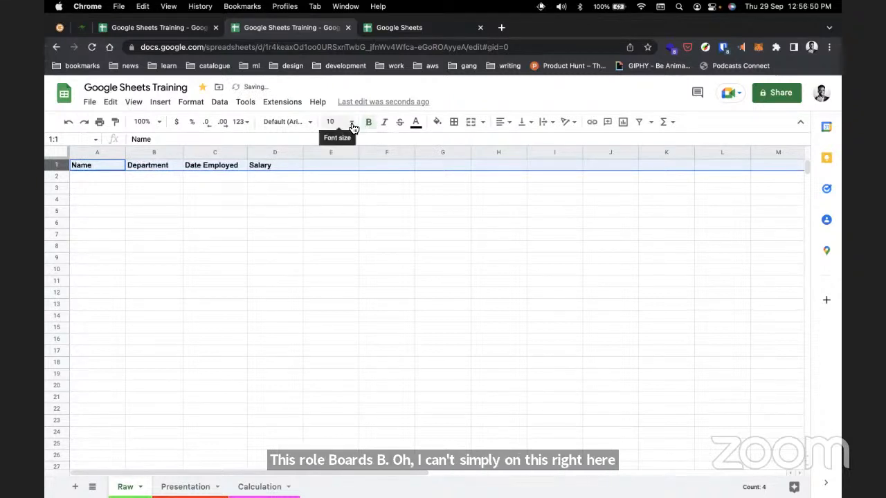
click(352, 125)
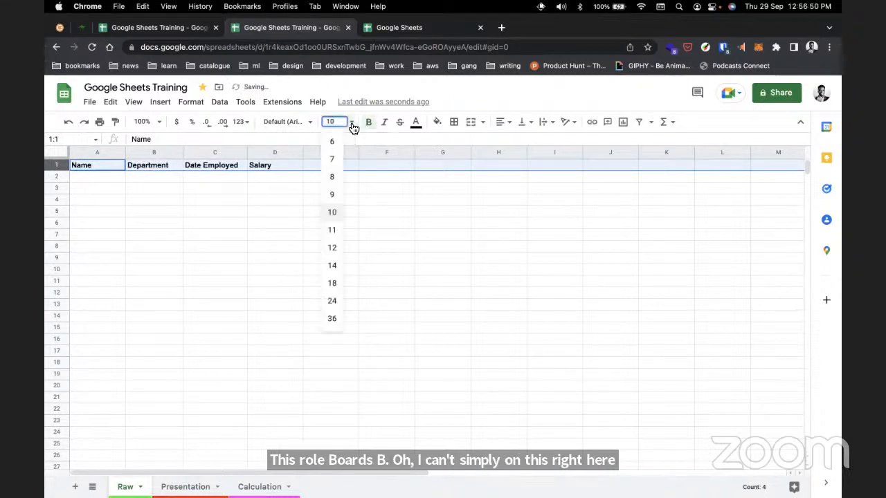
click(335, 247)
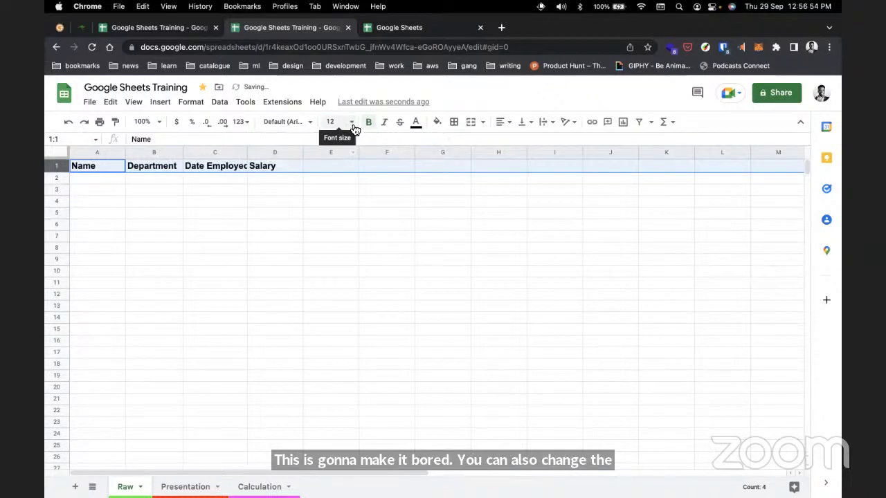
click(352, 123)
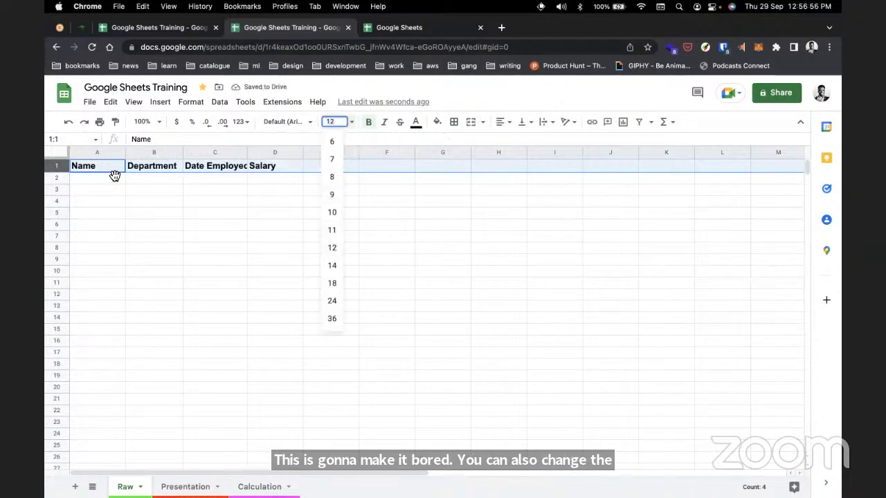
click(257, 181)
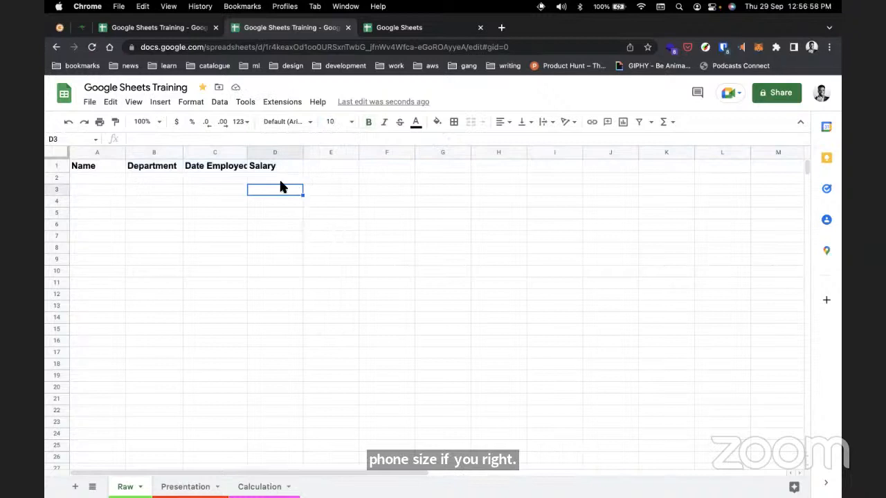
Widen the Name, Department, Date Employed and Salary columns so each bold header has more room.
click(208, 178)
drag(182, 150, 206, 150)
drag(269, 151, 308, 152)
click(285, 188)
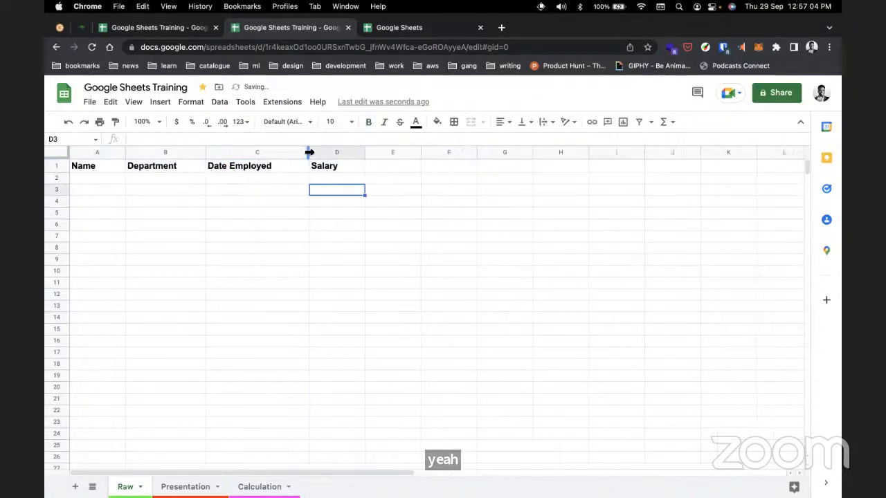
click(363, 152)
click(369, 166)
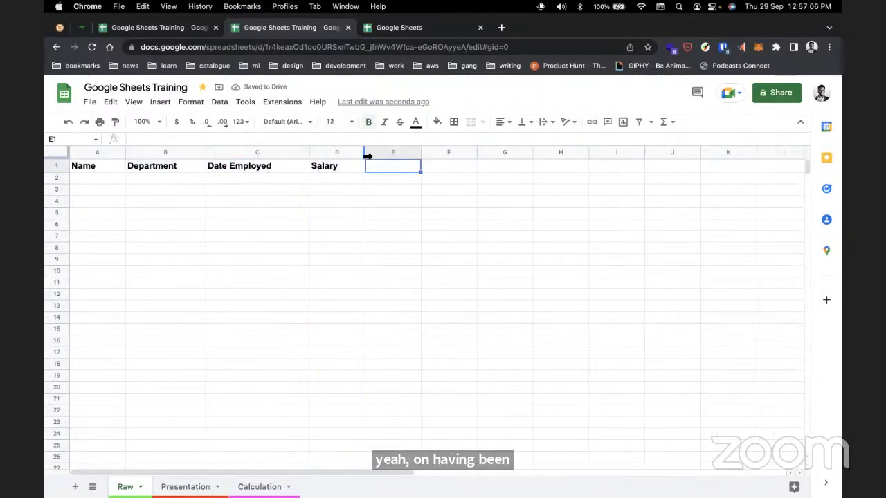
drag(367, 156, 372, 156)
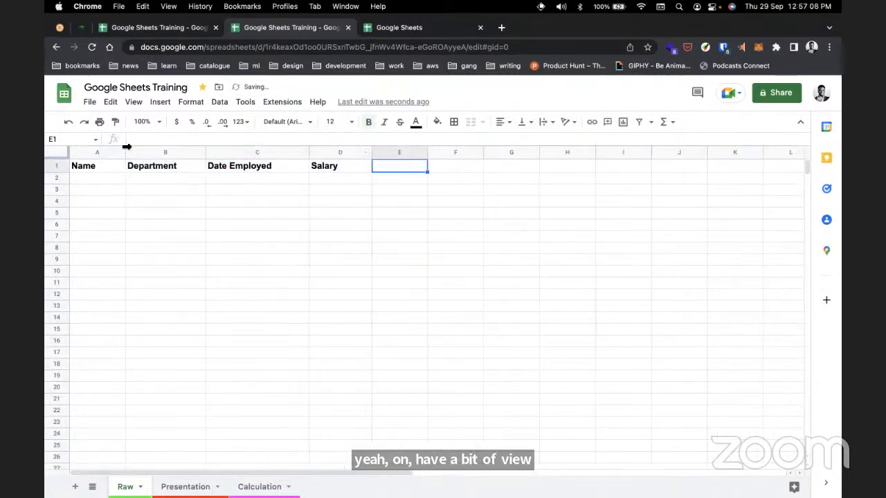
drag(125, 150, 162, 151)
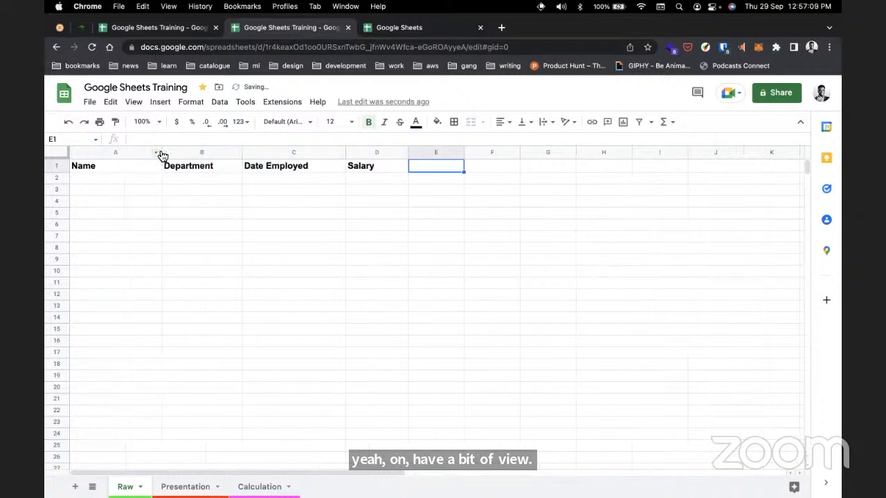
Enter three employee names in cells A2:A4 under the Name header.
click(128, 178)
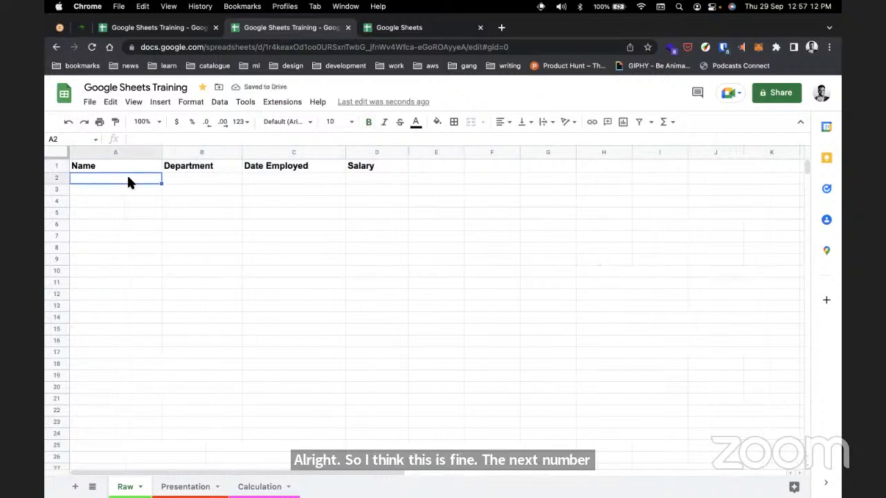
text(John Doe)
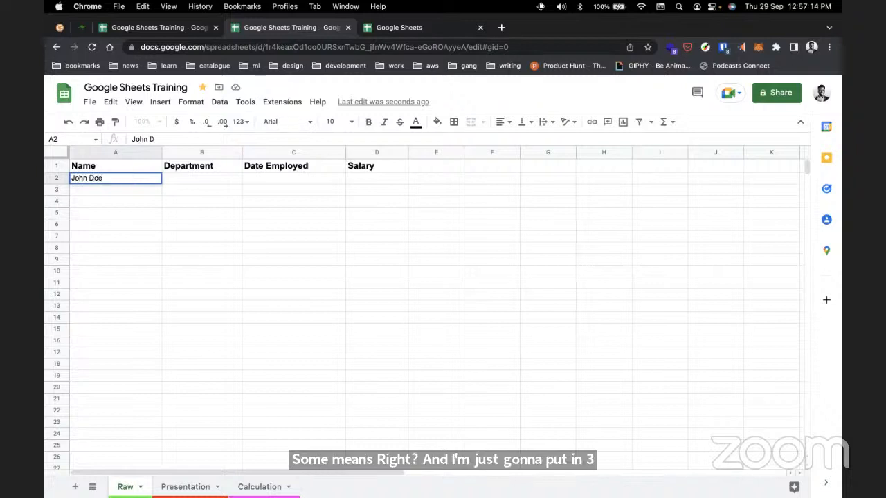
click(108, 186)
text(John M)
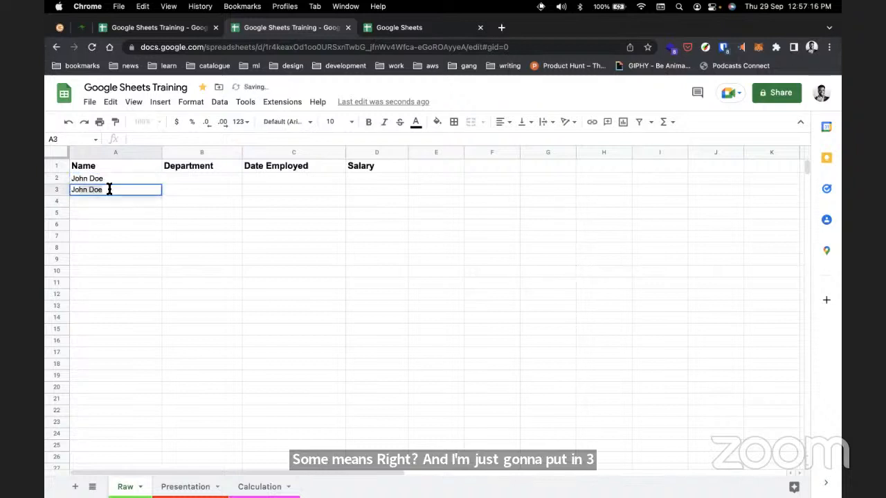
text(ary)
click(101, 203)
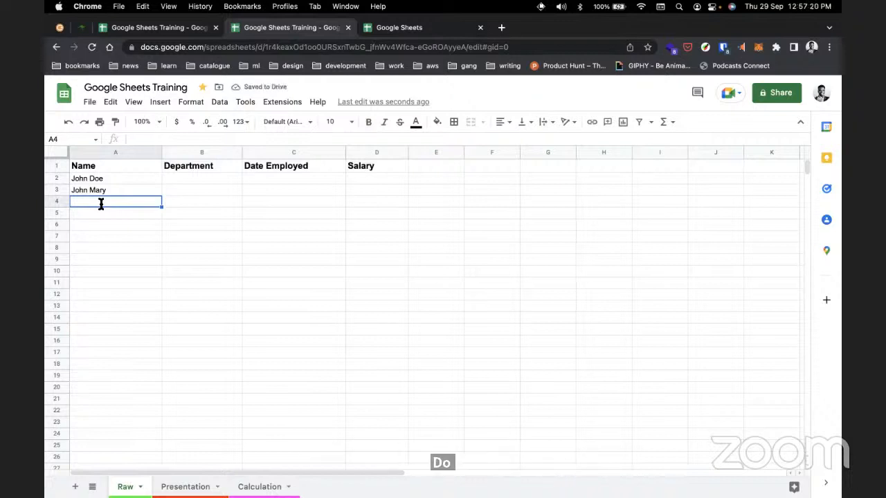
text(Marv S)
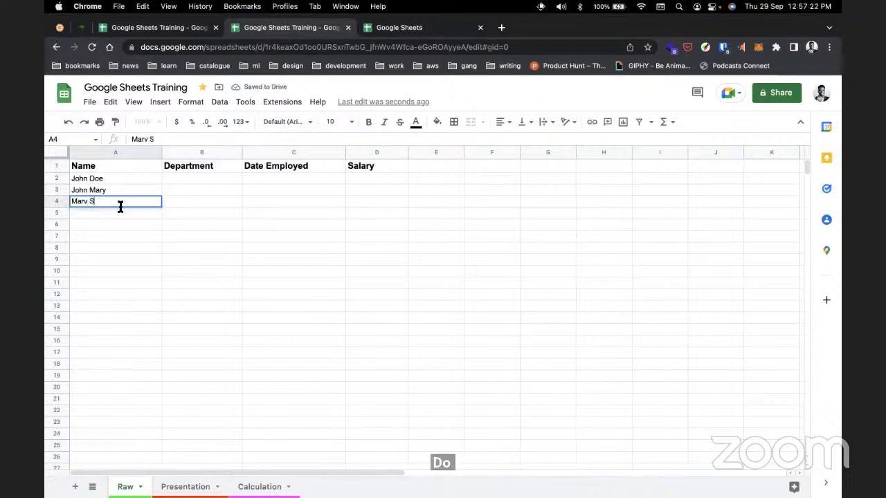
click(122, 223)
Fill the Department column with Marketing in B2, Sales in B3 and IT in B4.
click(187, 178)
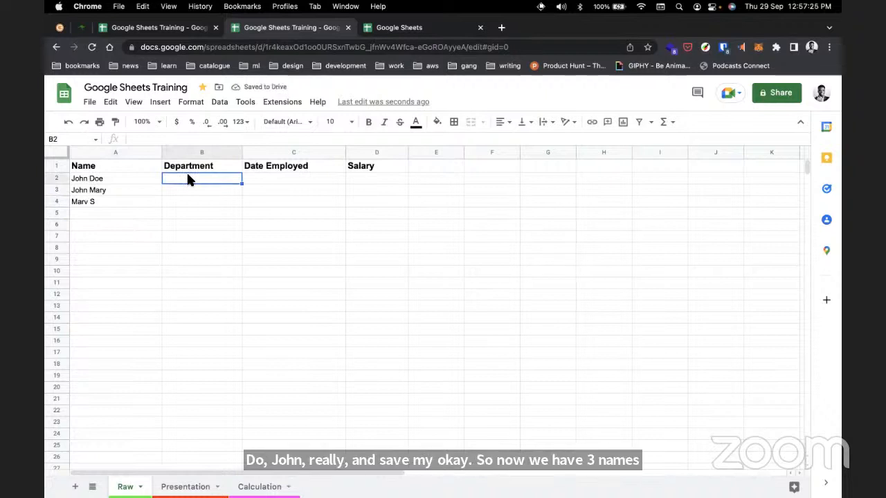
text(Marketing)
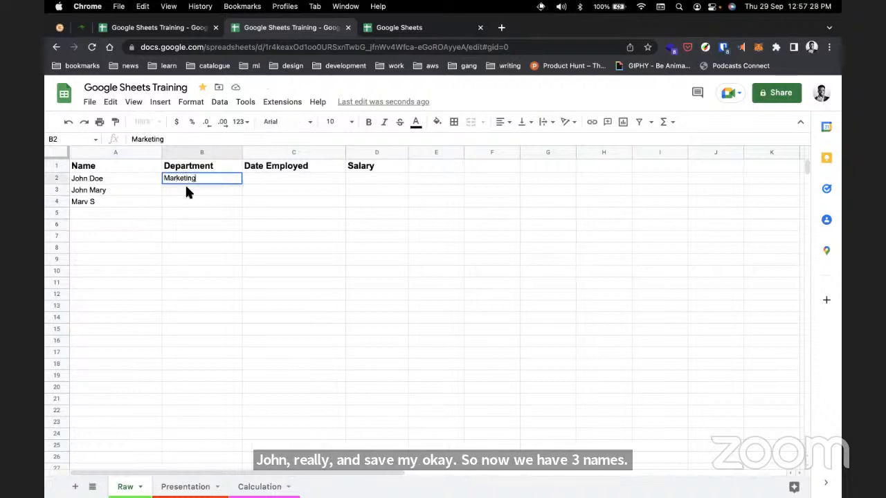
click(185, 184)
text(Sales)
key(Return)
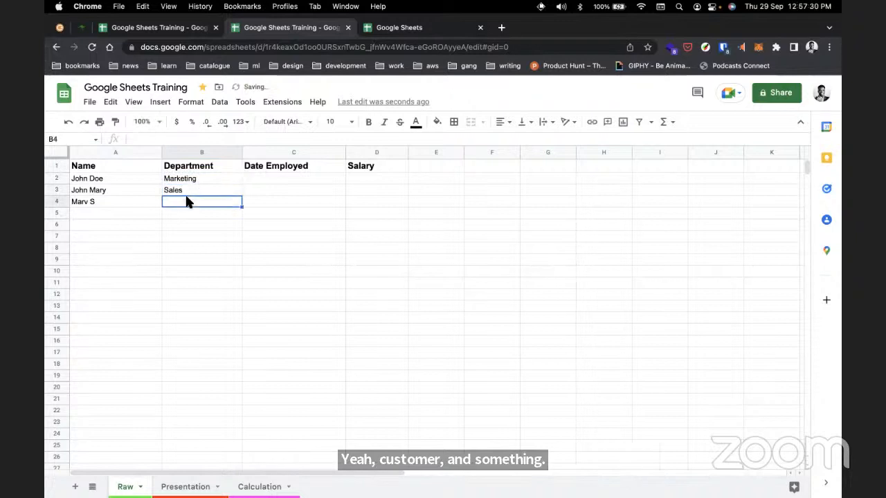
text(IT)
Apply the Date number format to cell C2 under Date Employed.
click(272, 180)
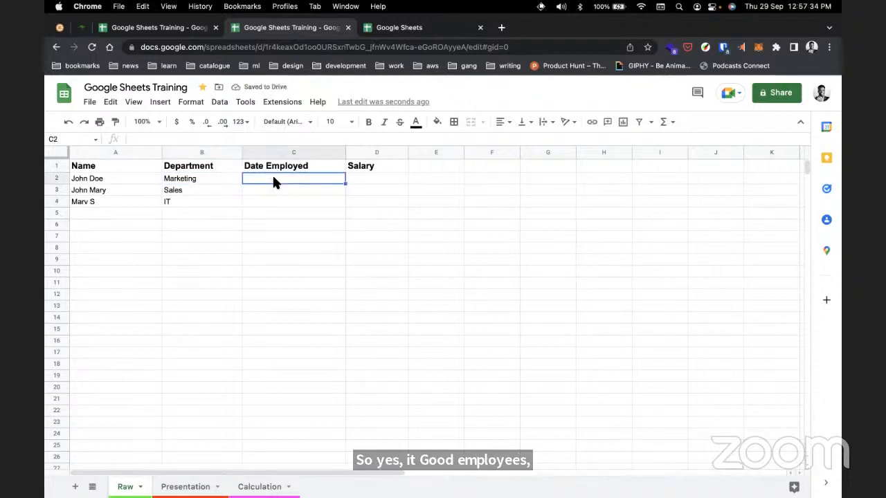
text(12/)
key(Escape)
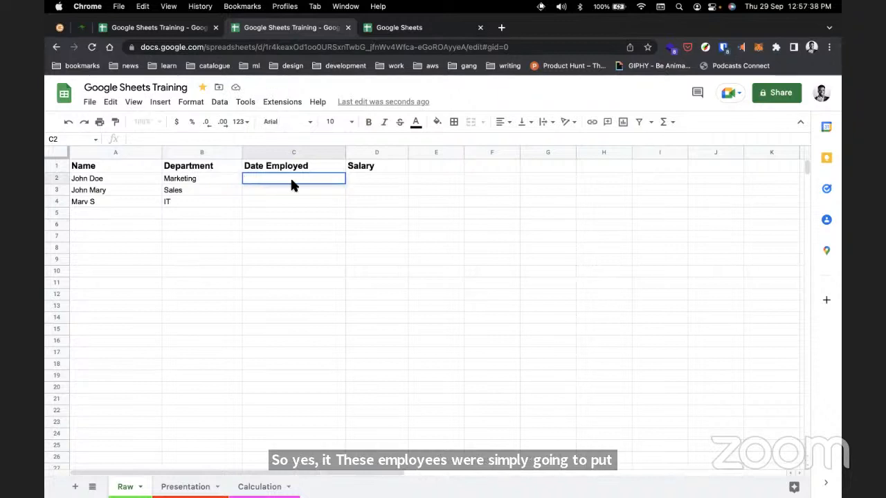
click(197, 107)
click(223, 105)
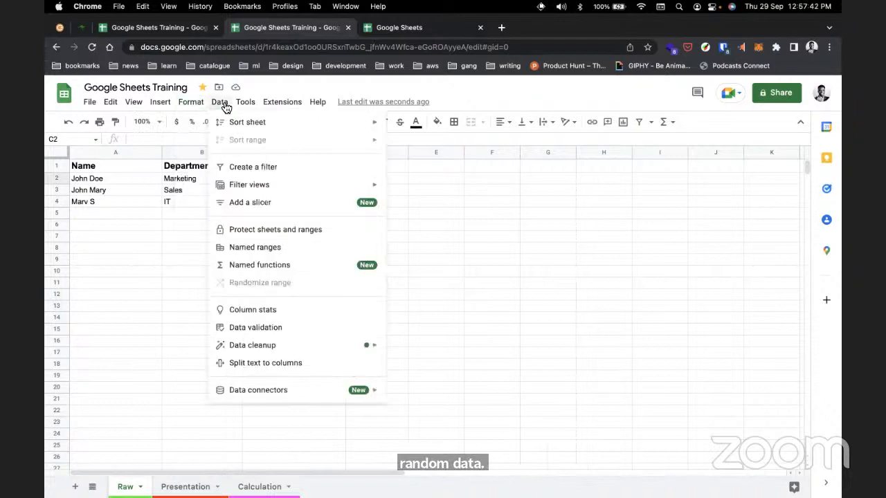
mouse_move(199, 108)
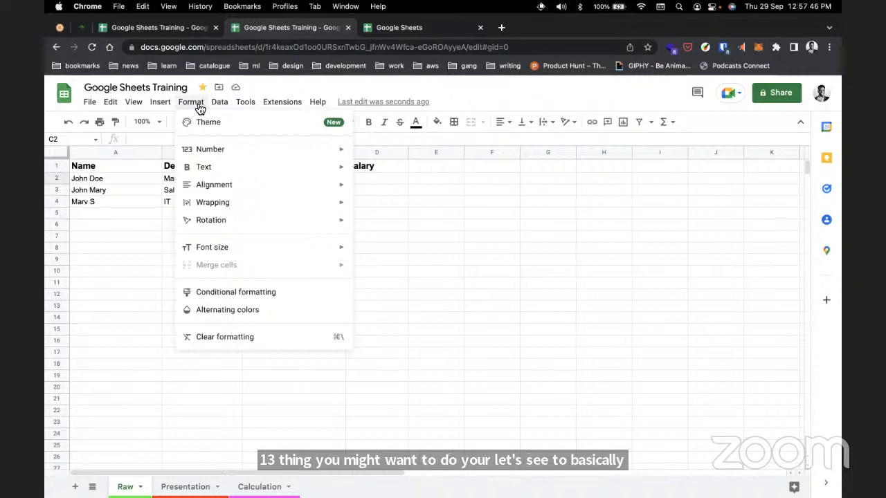
mouse_move(211, 149)
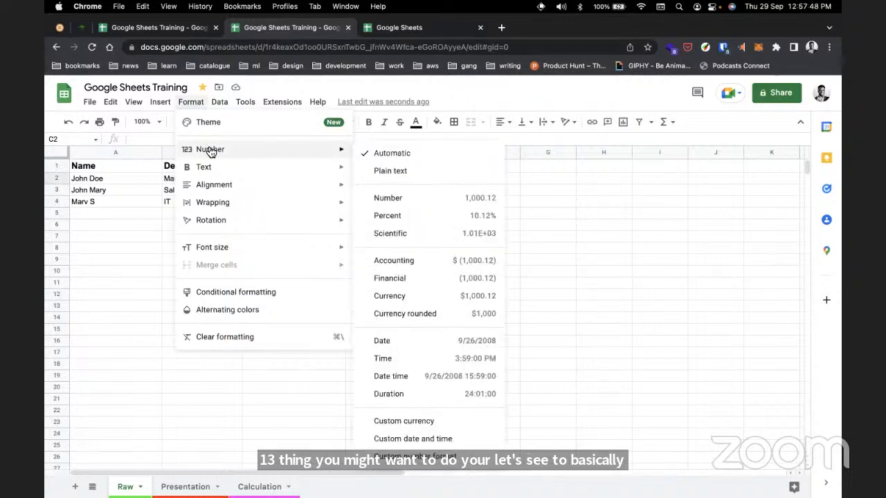
click(467, 341)
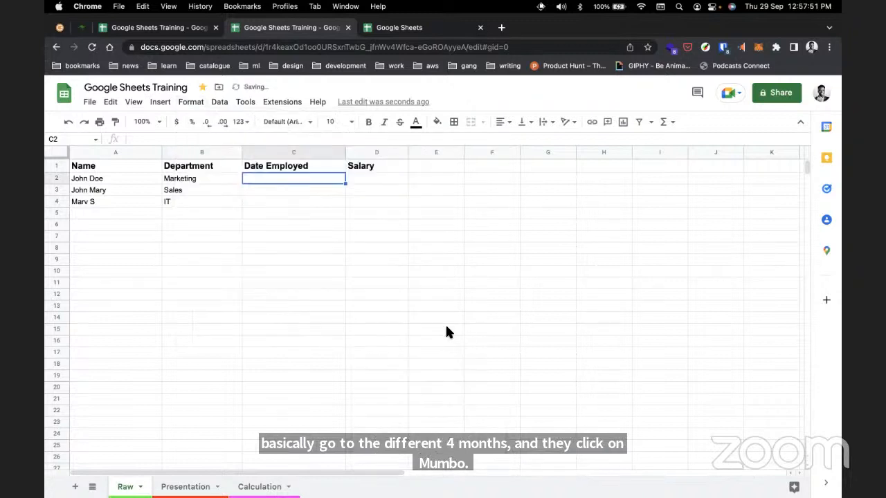
Enter the date 1/1/2020 in cell C2.
double_click(326, 179)
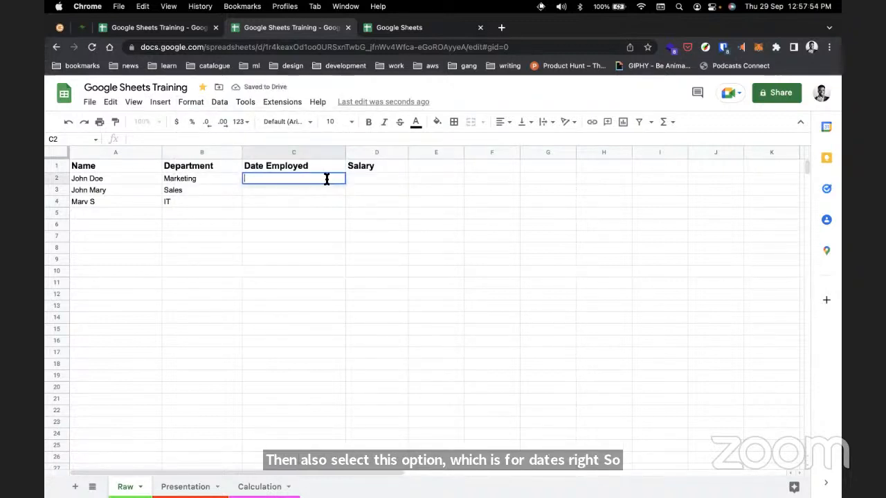
text(1/)
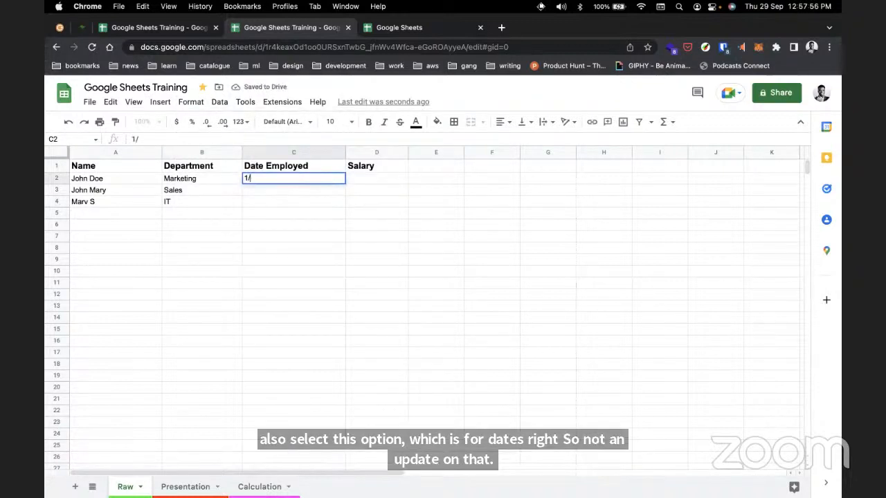
text(1/2020)
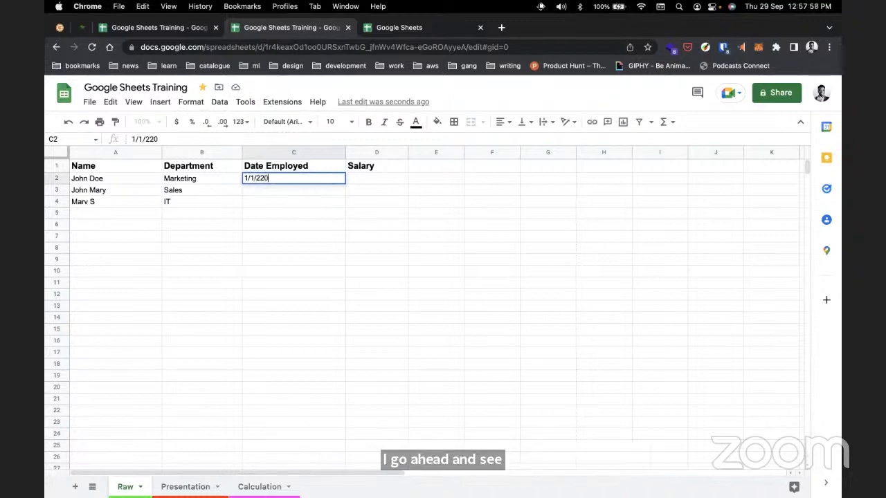
click(343, 209)
Examine the calendar picker on date cell C2 and compare it with editing the plain text cell B2.
click(300, 177)
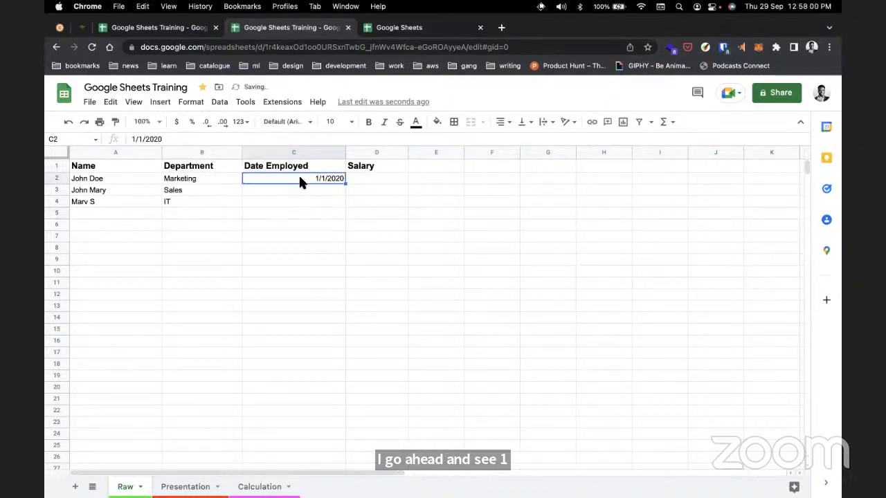
double_click(307, 177)
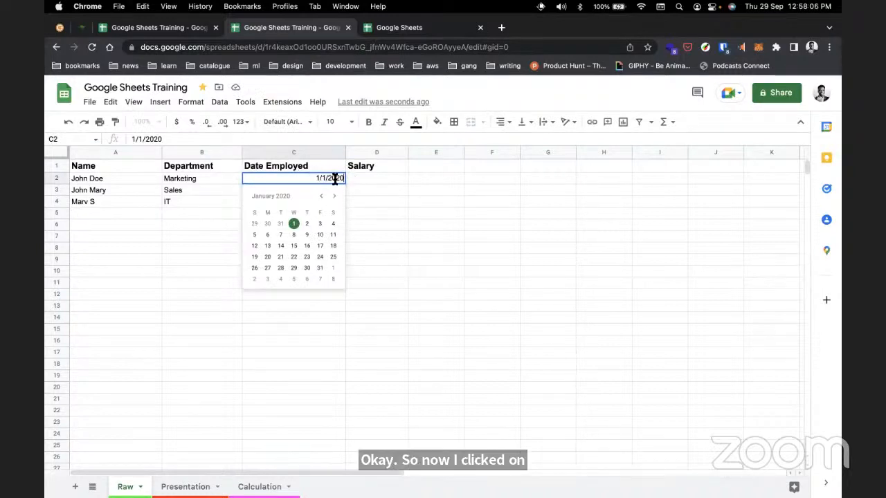
click(356, 189)
double_click(317, 179)
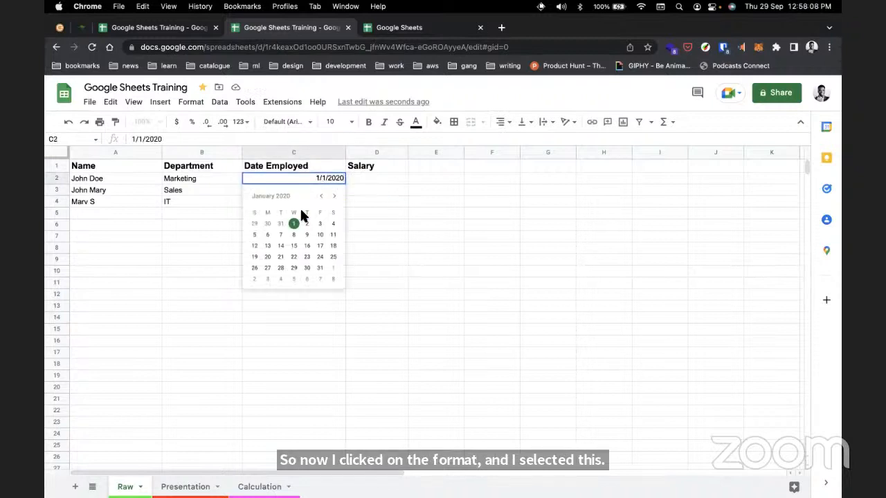
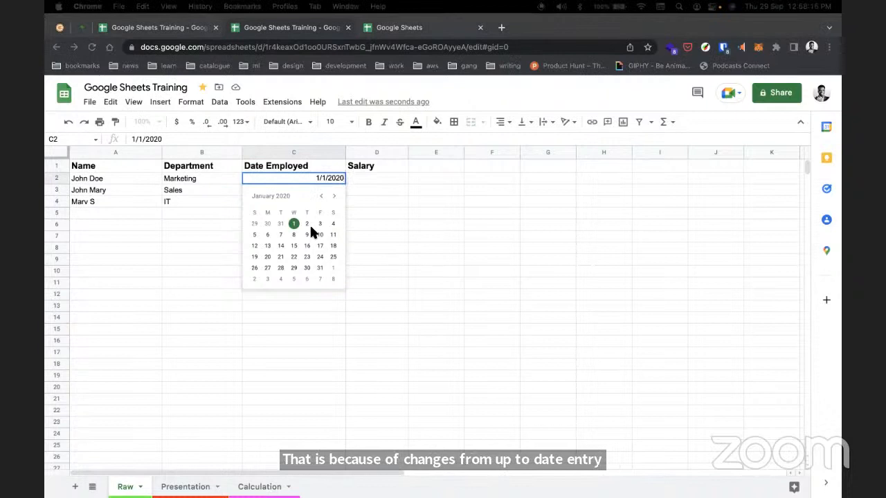
click(207, 180)
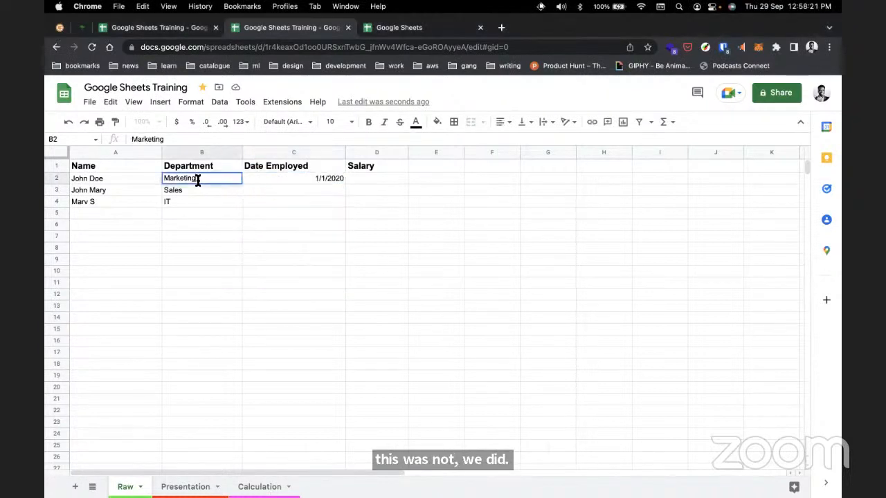
Copy the date in C2 and paste it into cells C3 and C4.
click(326, 183)
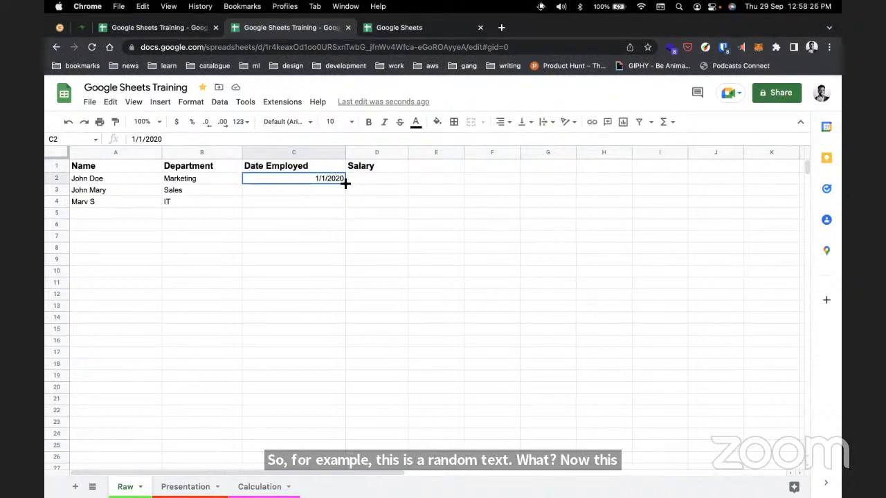
click(327, 188)
text(1/1/2020)
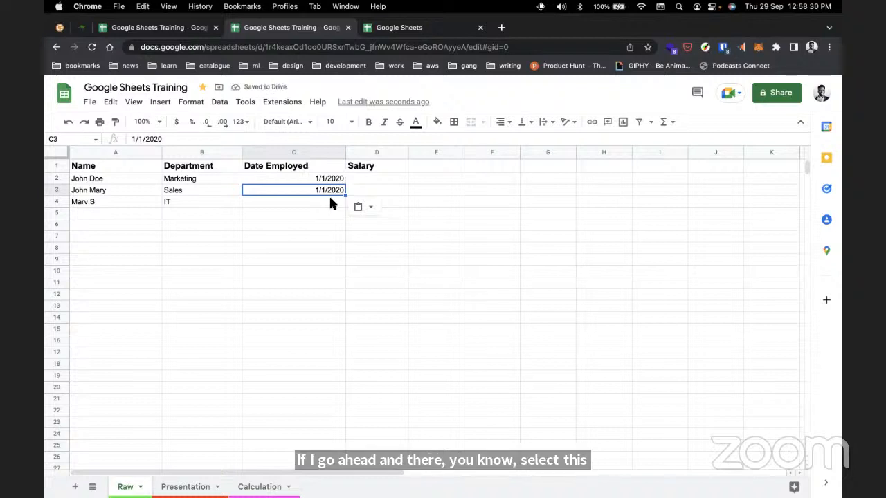
click(330, 201)
text(1/1/2020)
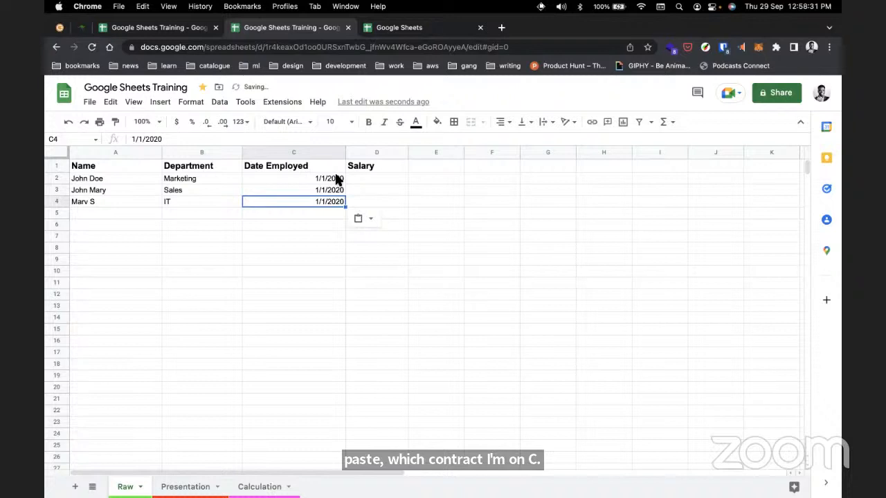
Use the calendar picker to change the date in C3 to 1/9/2020 and in C4 to 1/13/2020.
click(337, 188)
double_click(337, 189)
click(309, 238)
double_click(330, 205)
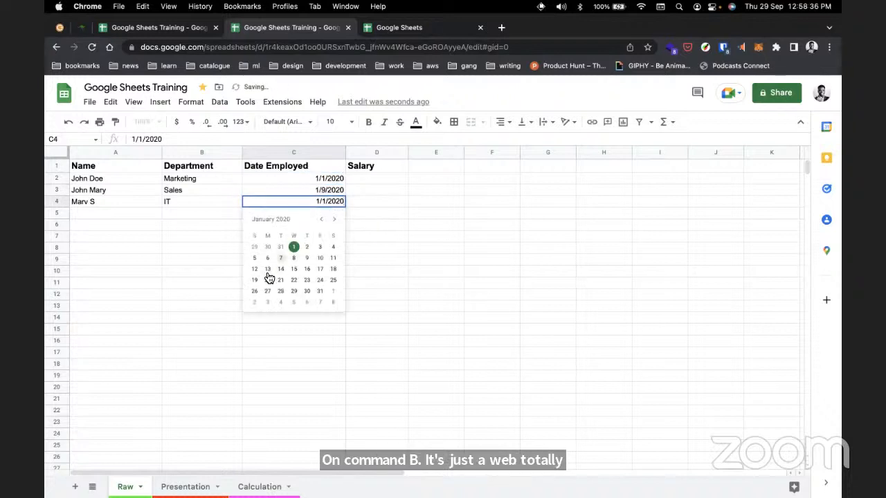
click(269, 278)
click(317, 235)
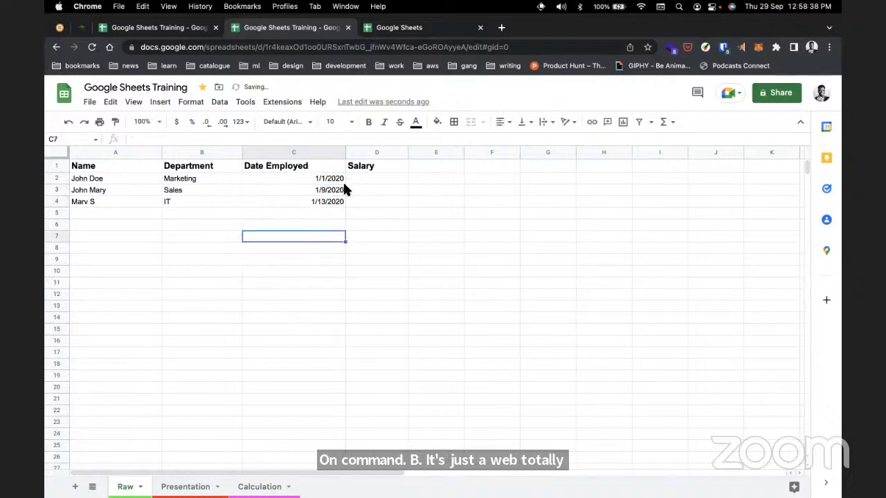
Enter a salary of 2000 in cell D2 for the Marketing employee.
click(371, 178)
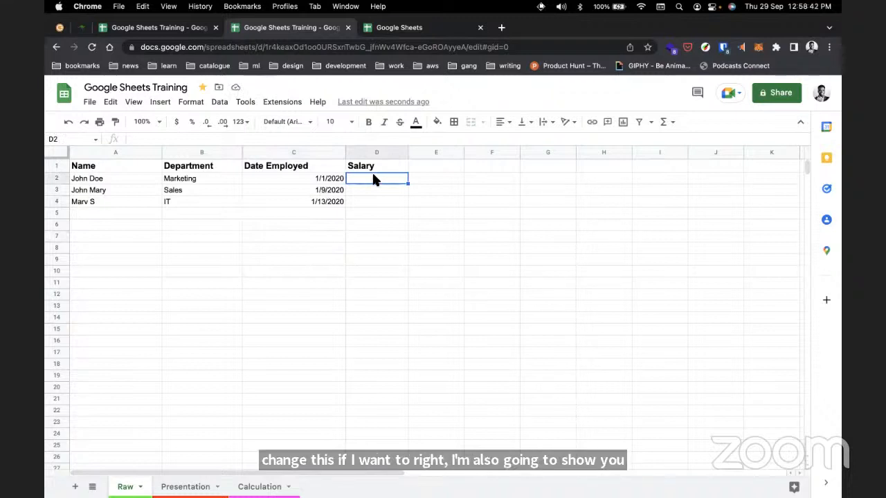
text(5)
key(Escape)
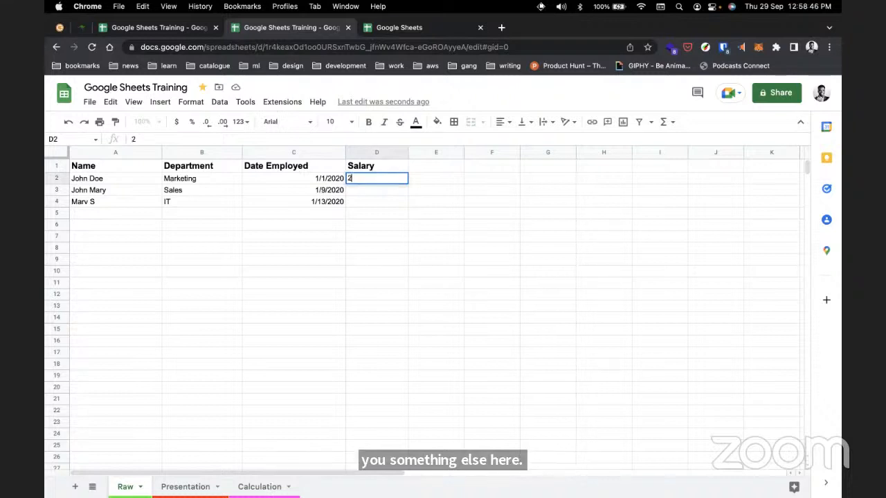
text(2000)
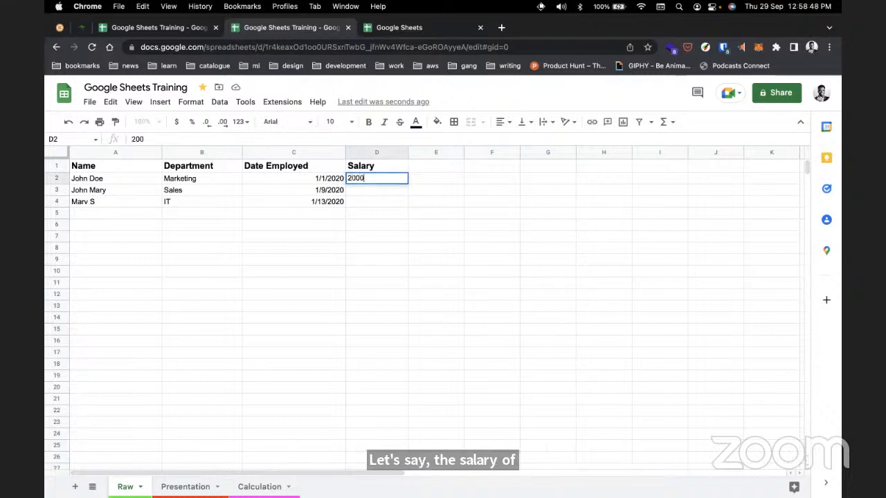
key(Left)
click(386, 178)
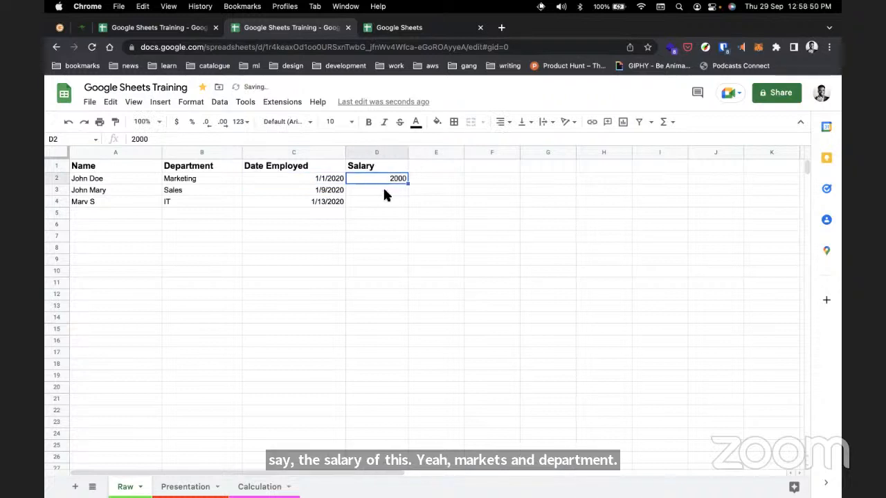
Add the currency symbol to the heading in D1 so it reads "Salary ($)".
double_click(388, 168)
text(($)
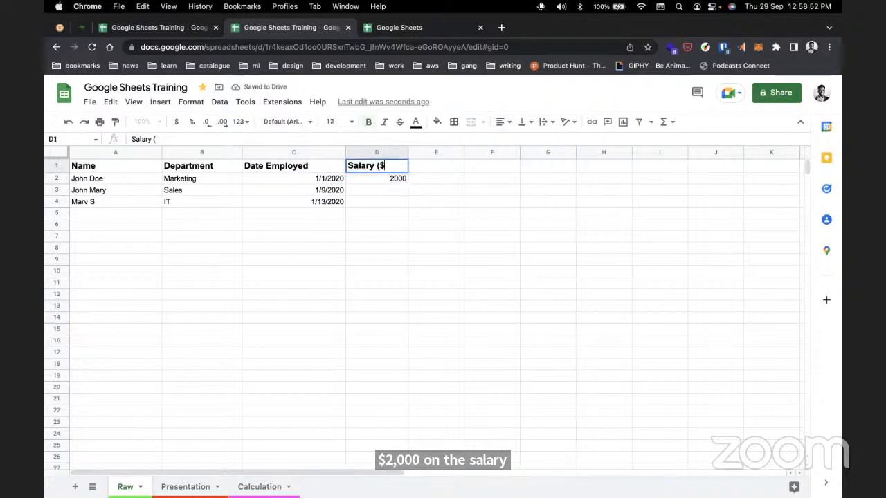
text())
click(390, 192)
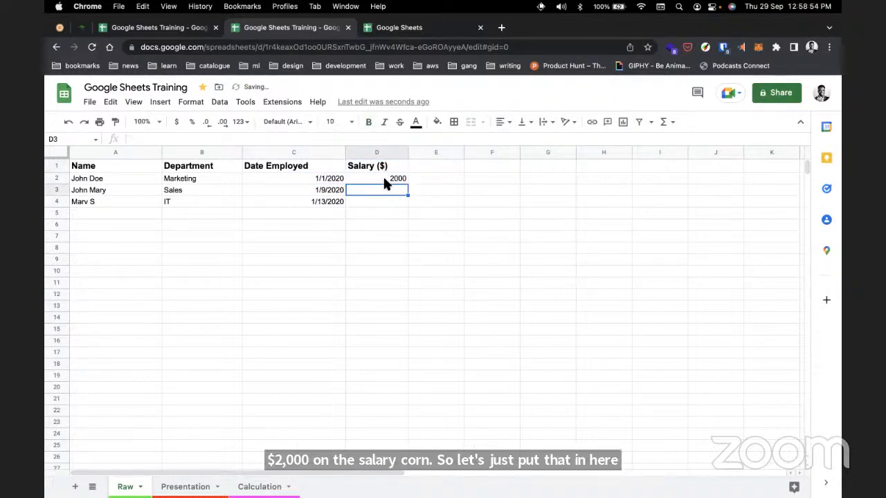
Enter salaries of 5000 in cell D3 for Sales and 4000 in cell D4 for IT.
double_click(381, 191)
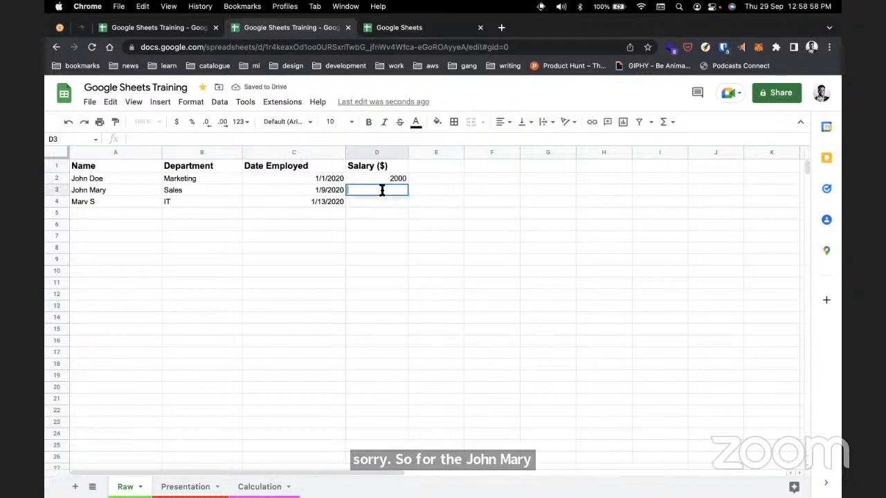
text(5000)
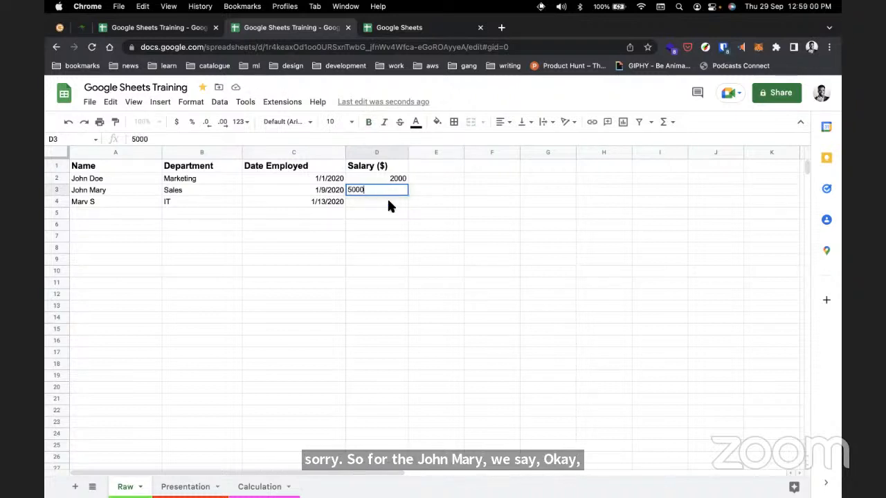
click(385, 202)
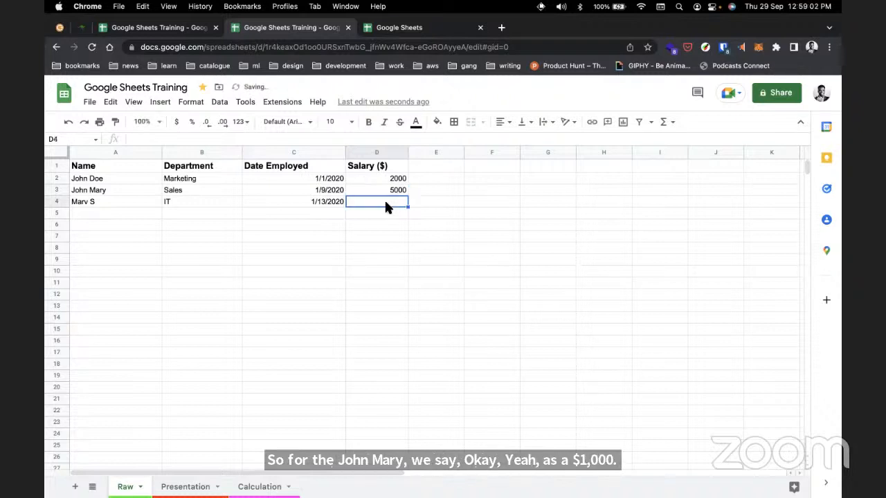
text(4000)
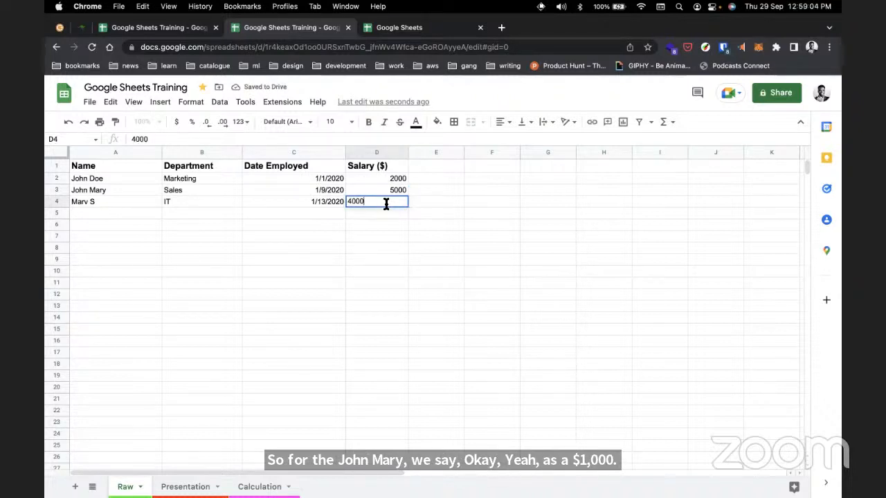
key(Return)
drag(397, 178, 398, 206)
click(399, 203)
click(398, 190)
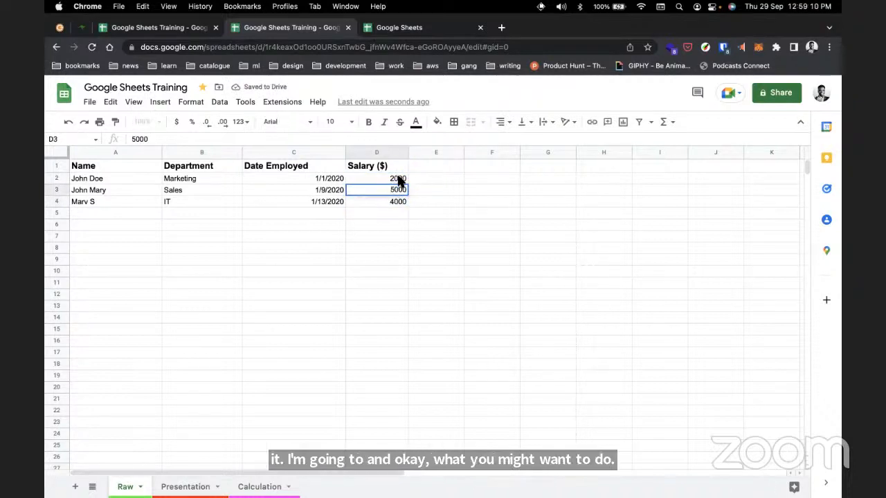
click(399, 178)
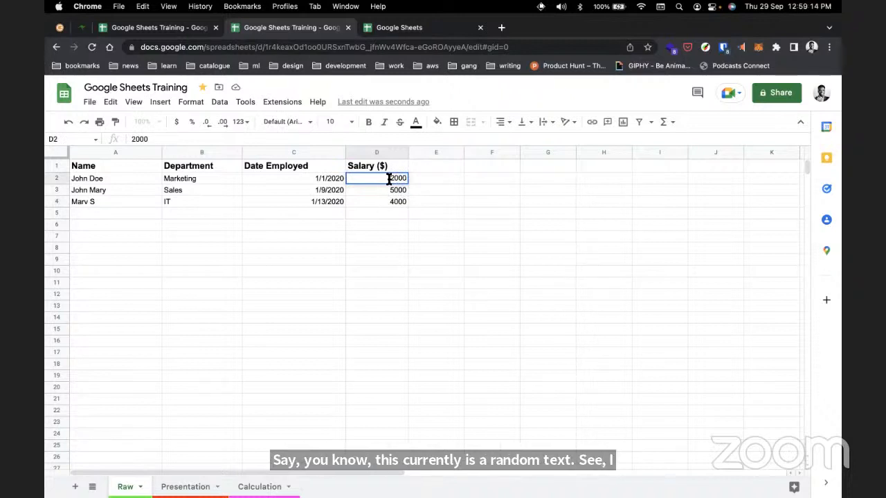
click(395, 202)
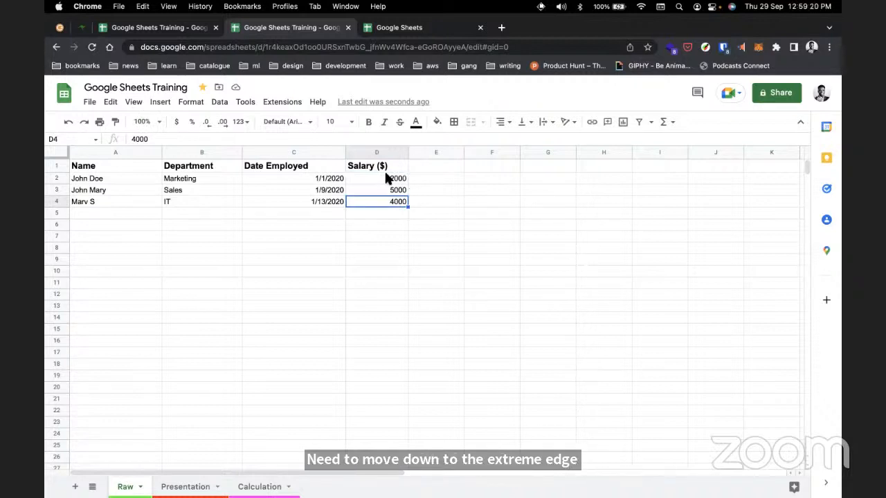
click(197, 182)
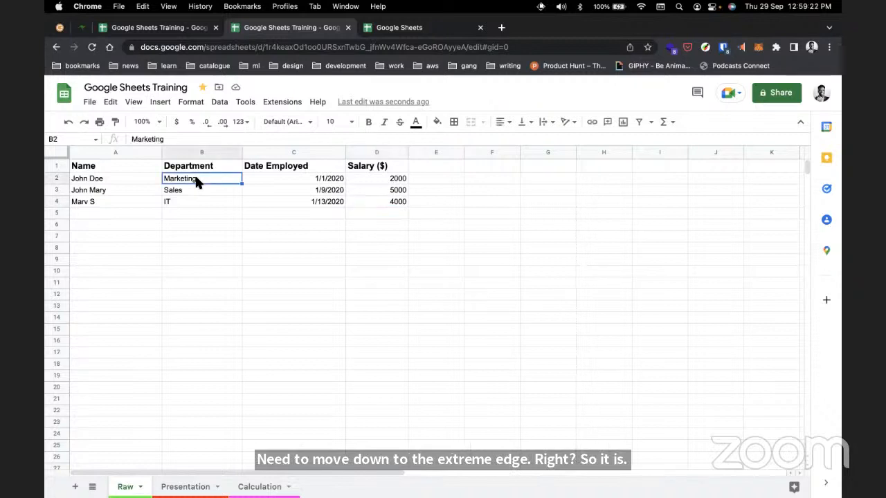
Format the salary values in cells D2 to D4 as Currency.
click(367, 177)
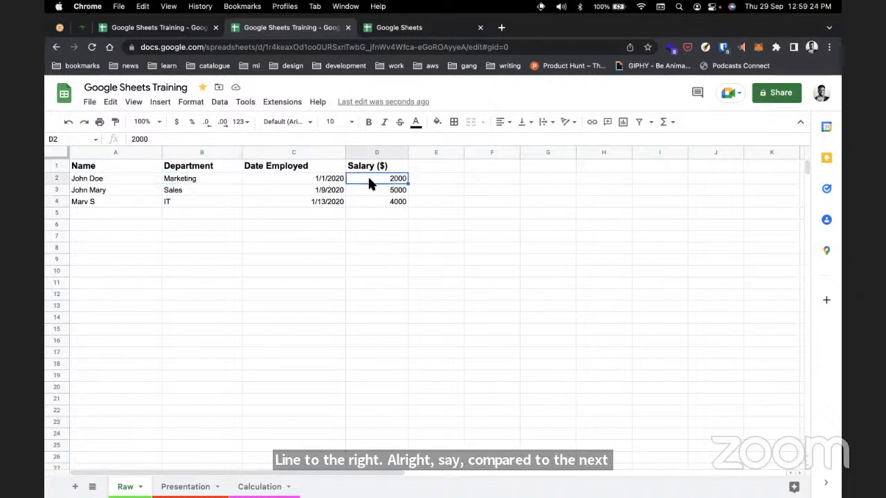
key(shift+Down)
key(shift+Down)
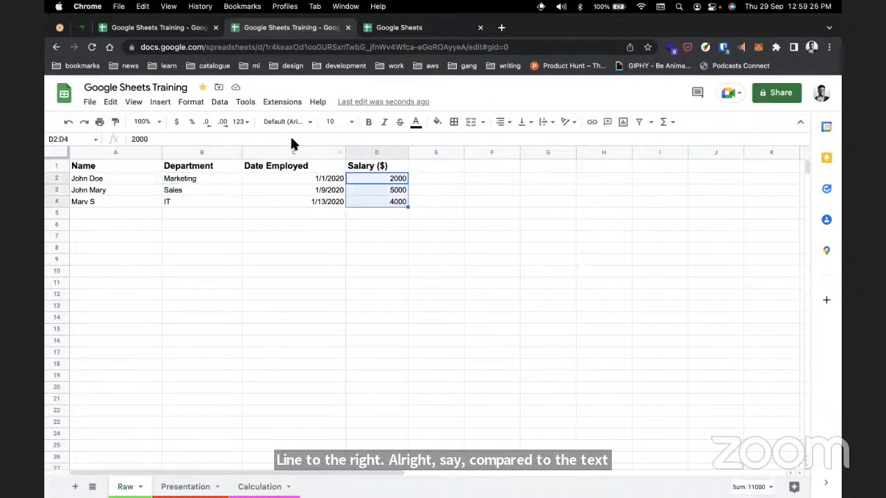
click(191, 102)
mouse_move(227, 152)
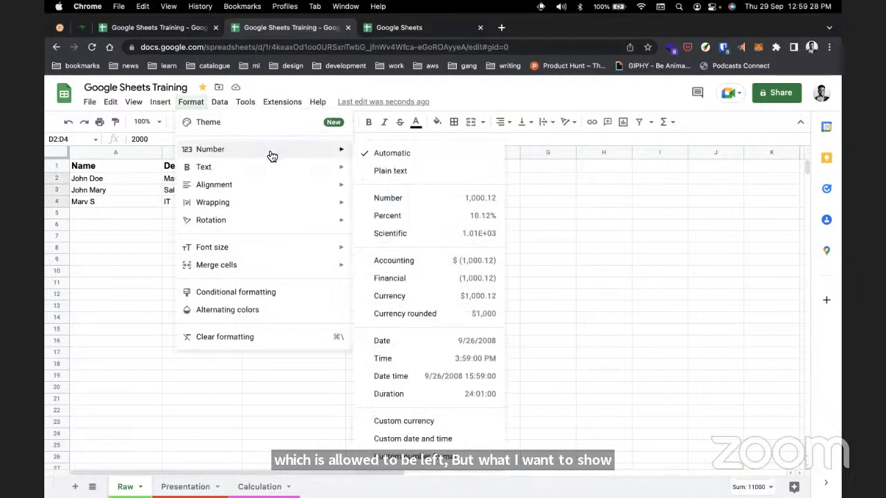
click(419, 296)
click(427, 225)
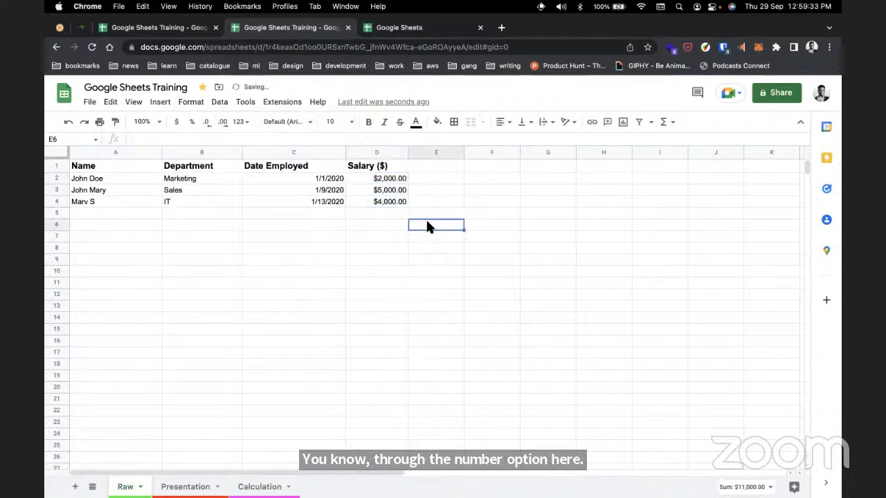
Inspect the underlying numbers behind the currency-formatted cells in the Salary column.
click(379, 179)
double_click(380, 179)
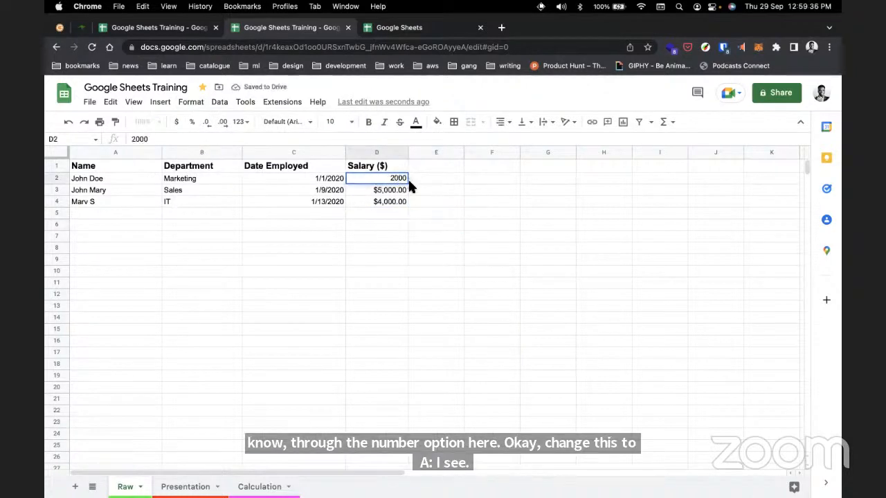
click(438, 201)
click(388, 181)
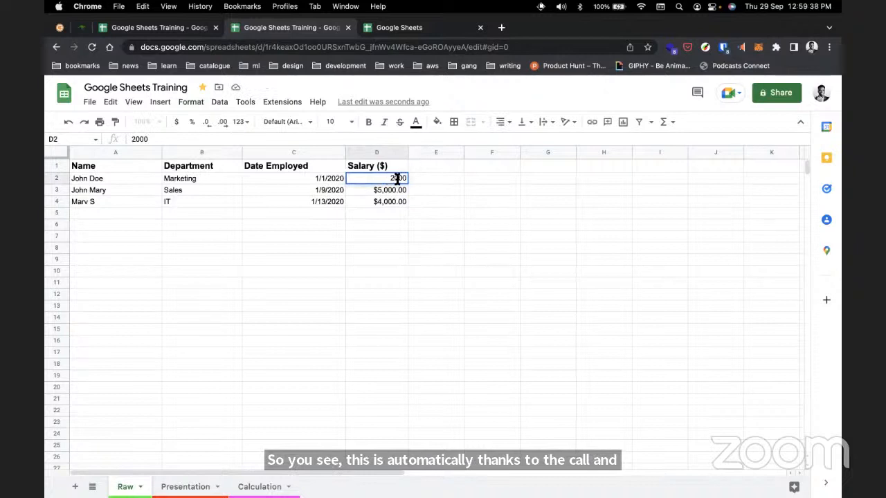
click(404, 201)
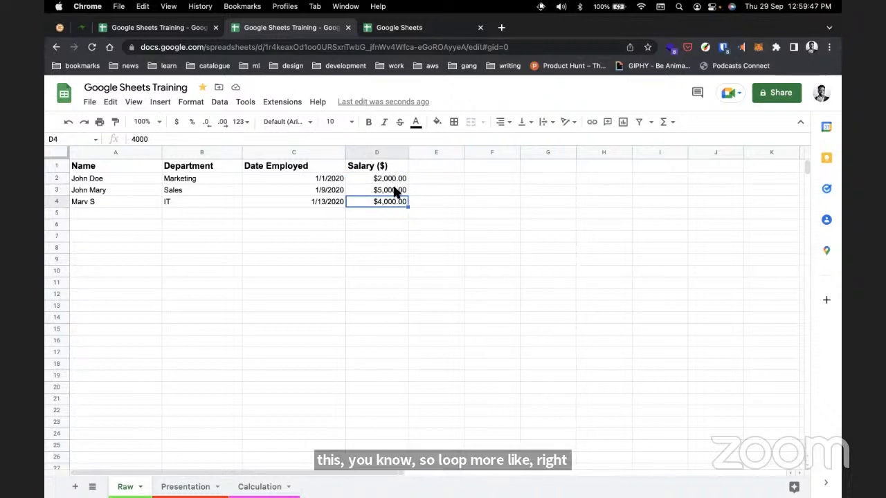
click(388, 189)
click(388, 178)
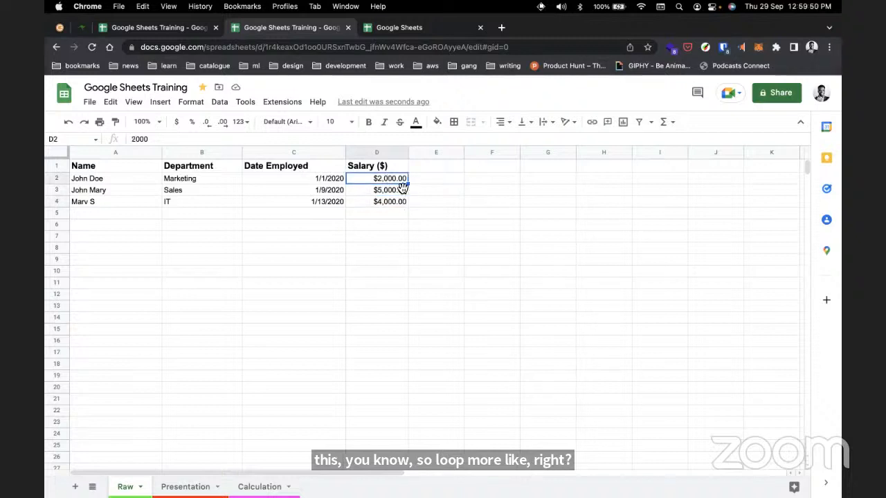
Check how the header row behaves while moving up and down through the Raw sheet.
click(120, 212)
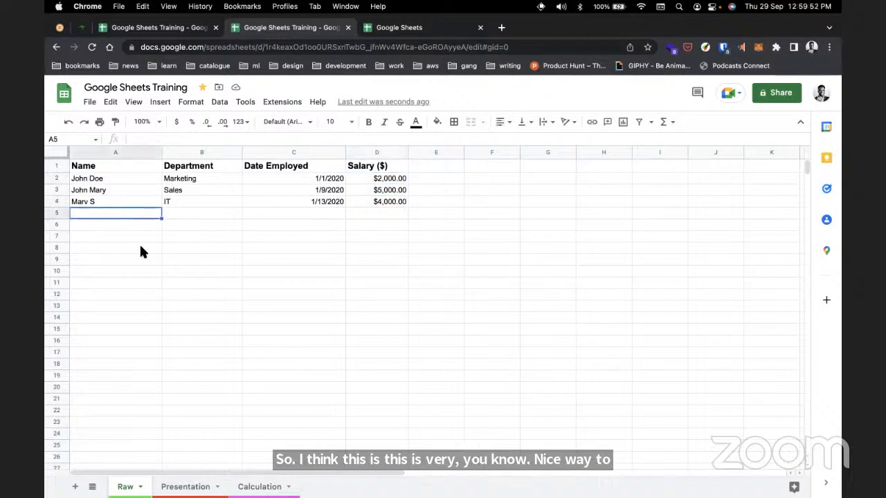
scroll(140, 249, down, 3)
scroll(140, 249, up, 3)
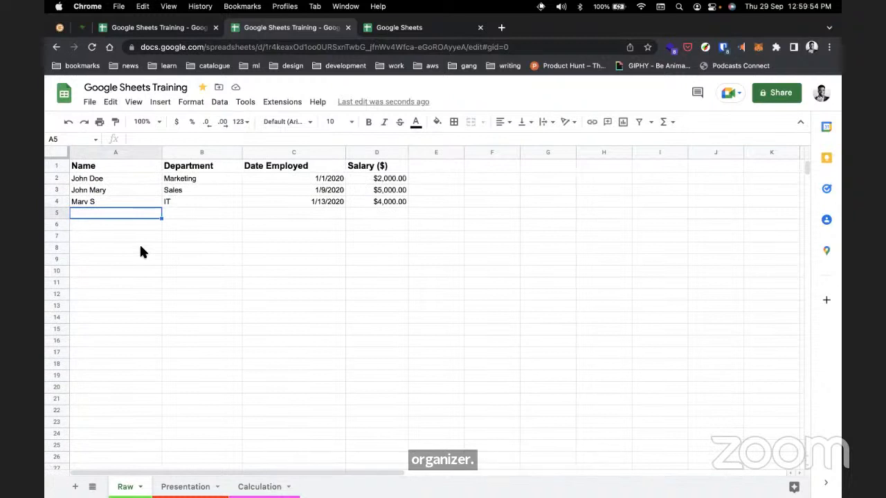
scroll(140, 250, down, 3)
scroll(141, 250, up, 3)
scroll(141, 250, down, 1)
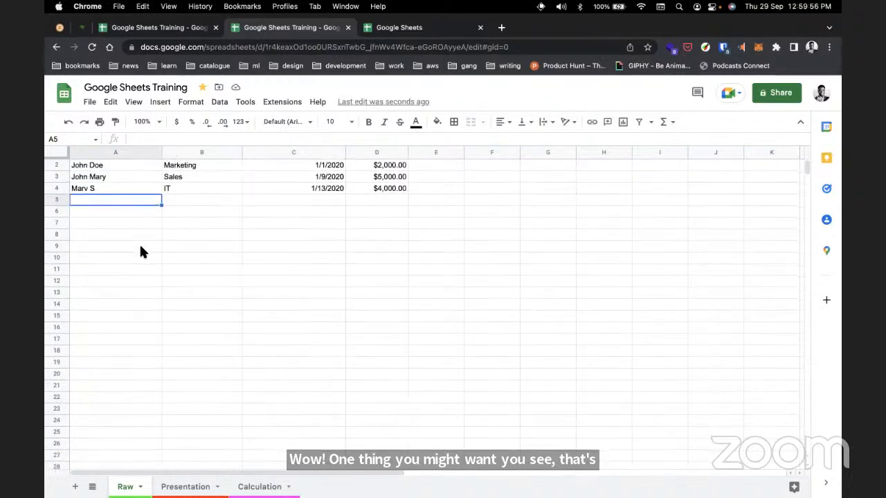
scroll(140, 246, down, 3)
scroll(140, 247, up, 4)
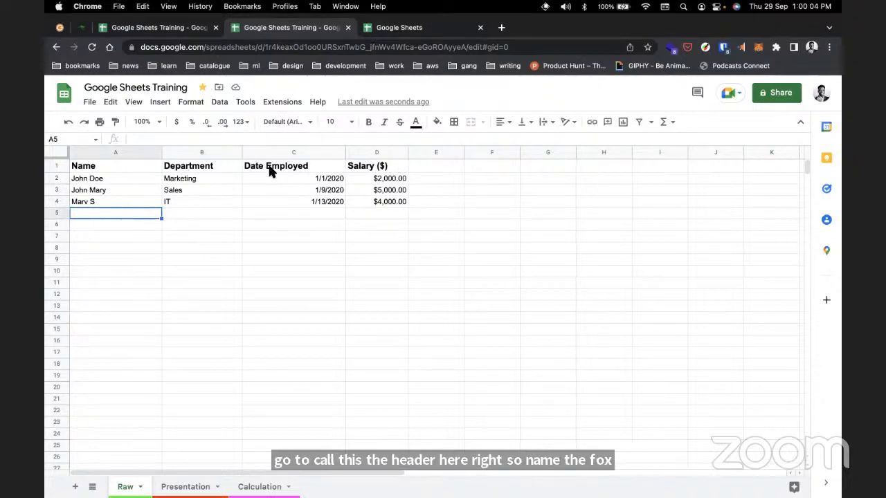
scroll(308, 180, down, 1)
scroll(308, 180, up, 1)
Freeze row 1 of the Raw sheet, which holds the column headers.
click(58, 166)
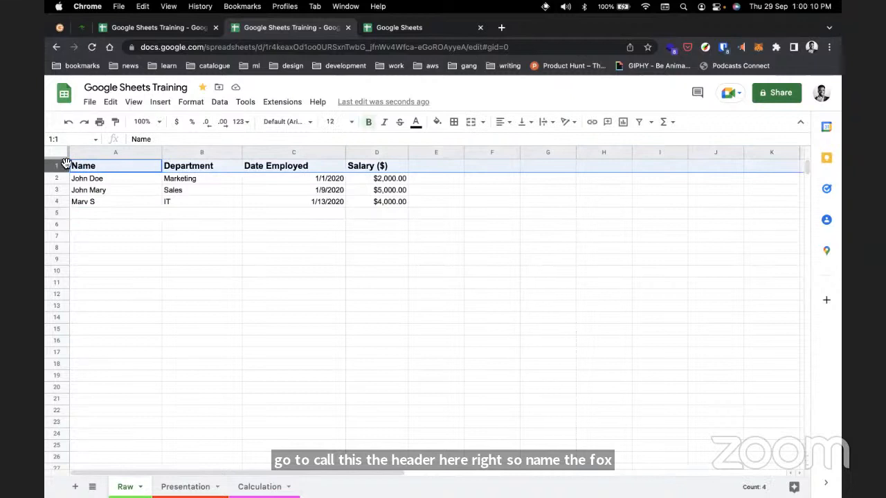
click(96, 177)
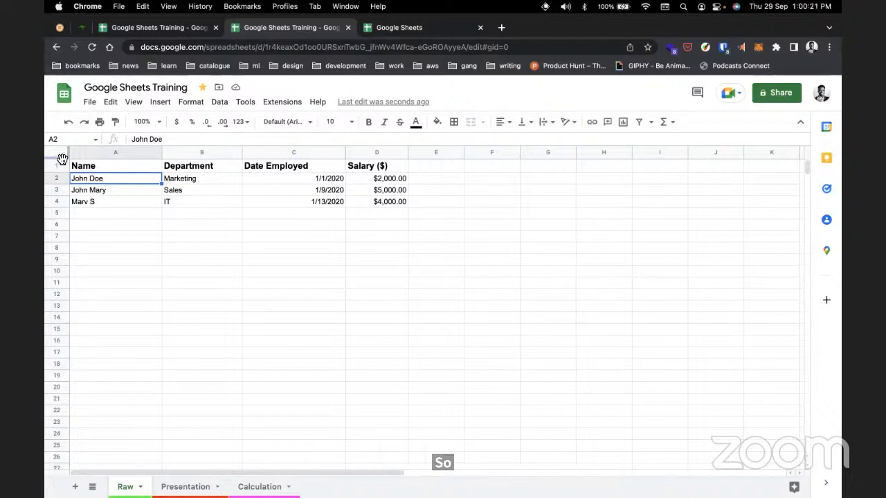
drag(61, 155, 62, 171)
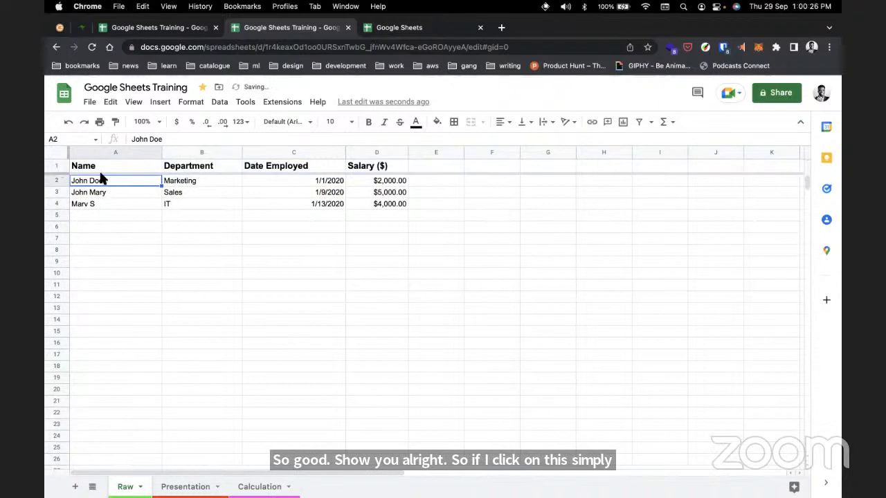
Check the frozen header row by moving up and down through the data rows.
scroll(98, 178, down, 1)
scroll(100, 178, up, 1)
scroll(106, 197, down, 1)
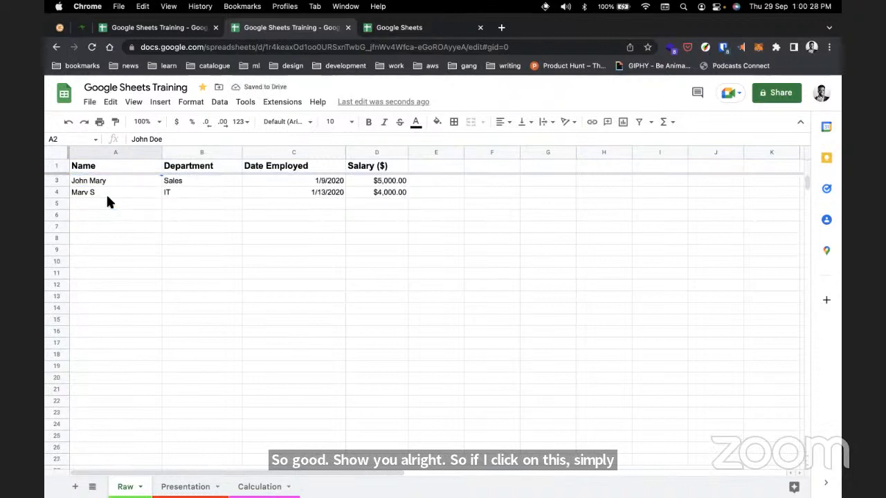
scroll(107, 201, up, 1)
scroll(107, 199, down, 2)
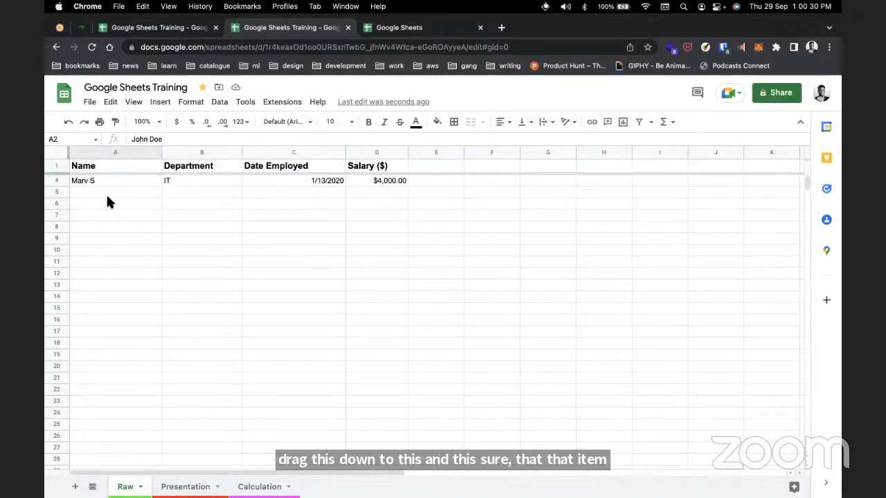
scroll(107, 199, up, 2)
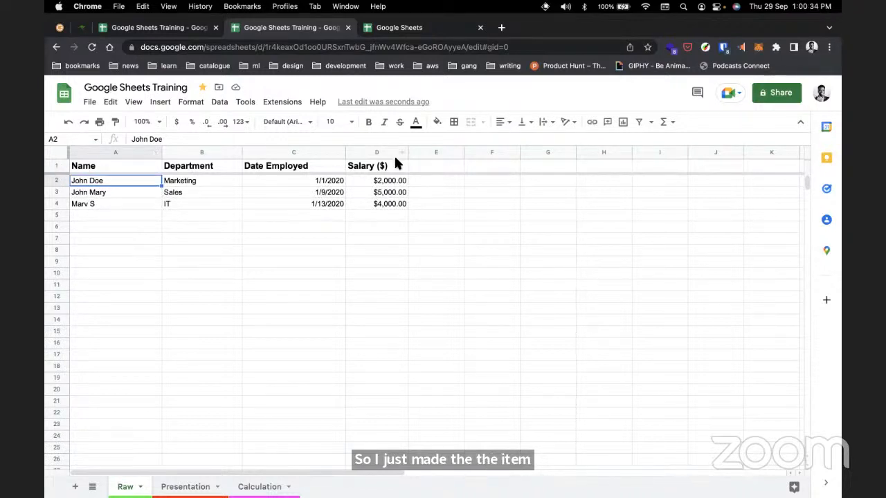
scroll(215, 202, down, 2)
scroll(215, 202, up, 2)
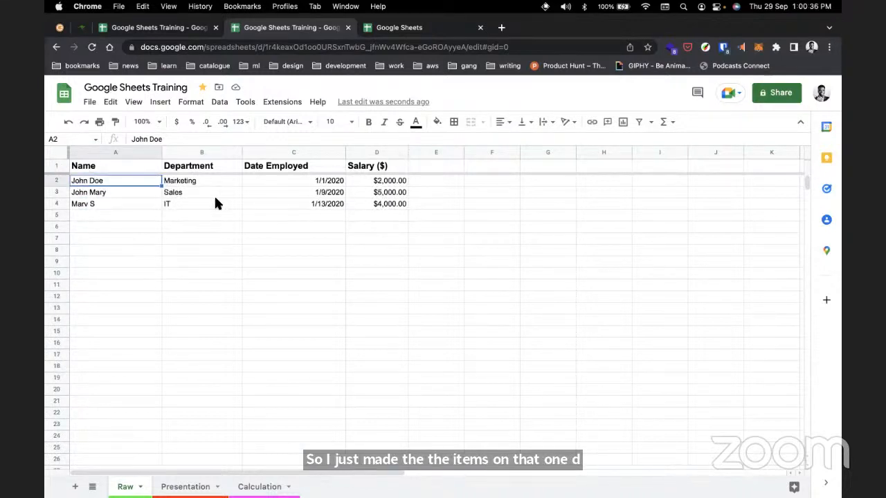
scroll(213, 220, down, 3)
scroll(212, 220, up, 3)
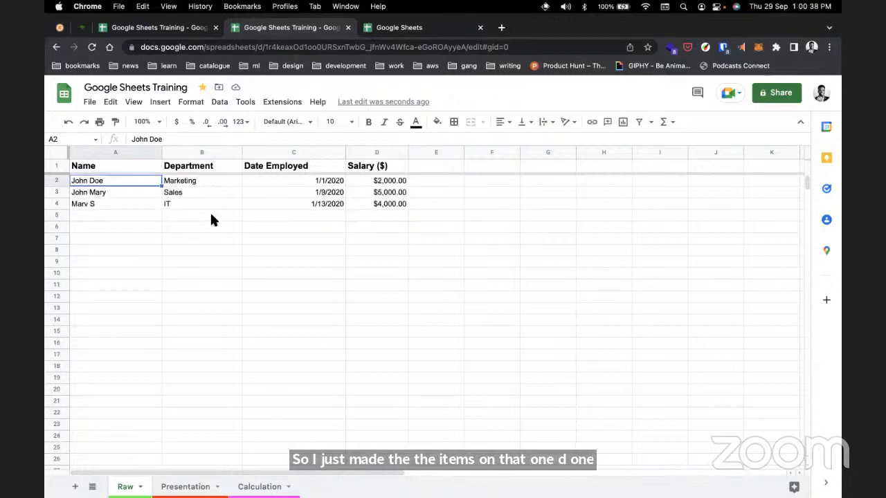
scroll(212, 220, down, 2)
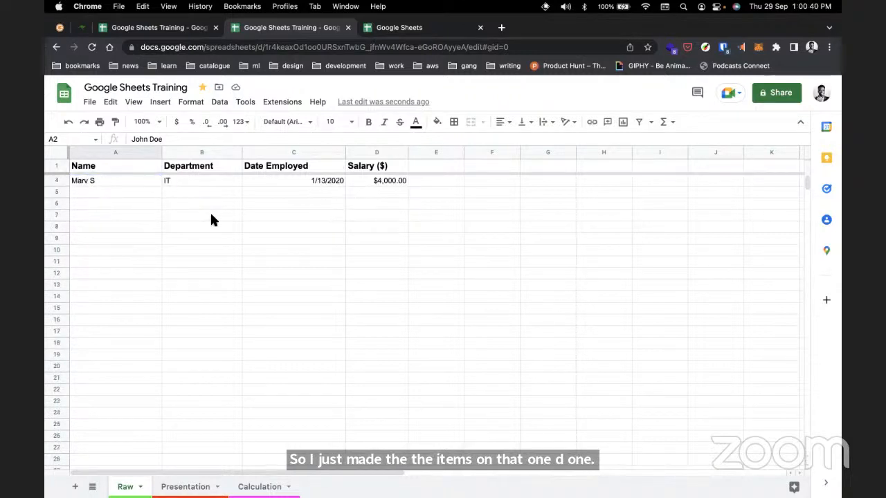
scroll(116, 181, up, 2)
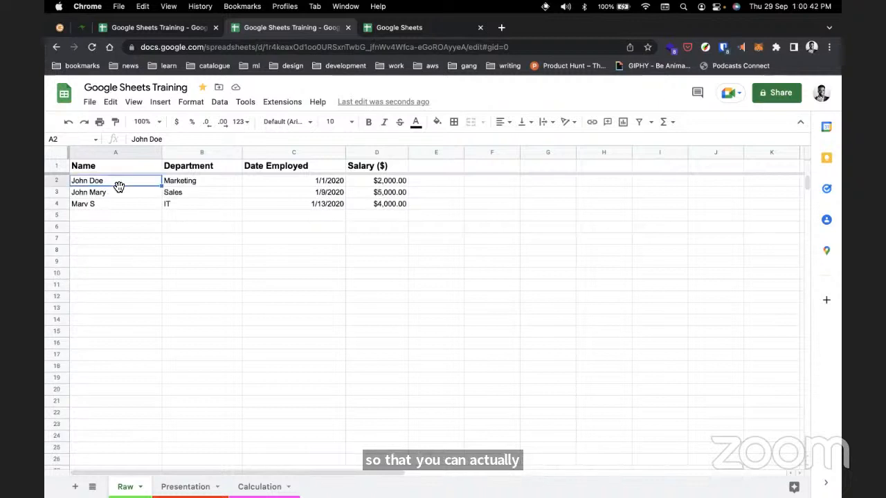
Freeze column A, the Name column, in addition to the header row.
click(115, 202)
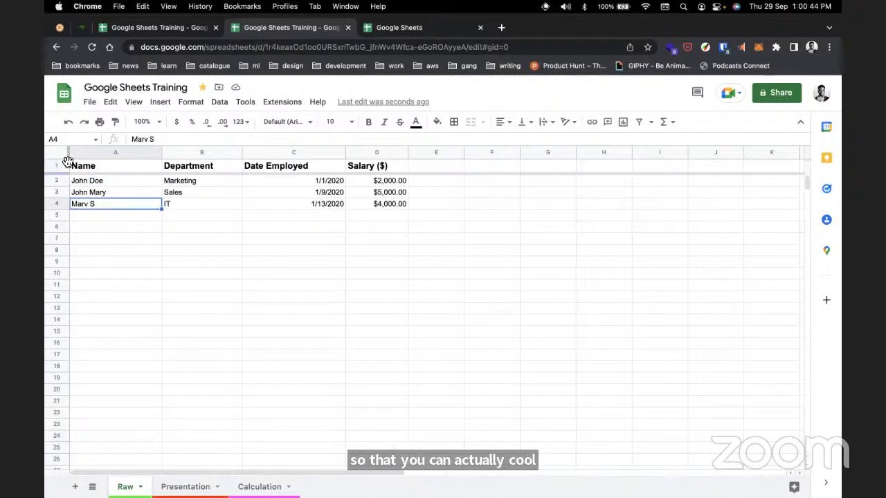
drag(79, 155, 162, 158)
Check the frozen Name column and header row by moving through the sheet vertically and horizontally.
scroll(202, 232, down, 1)
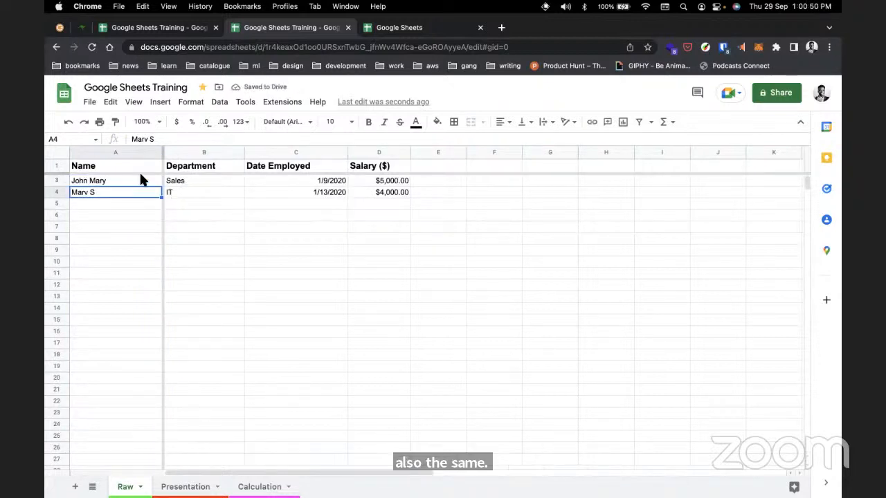
scroll(178, 222, up, 1)
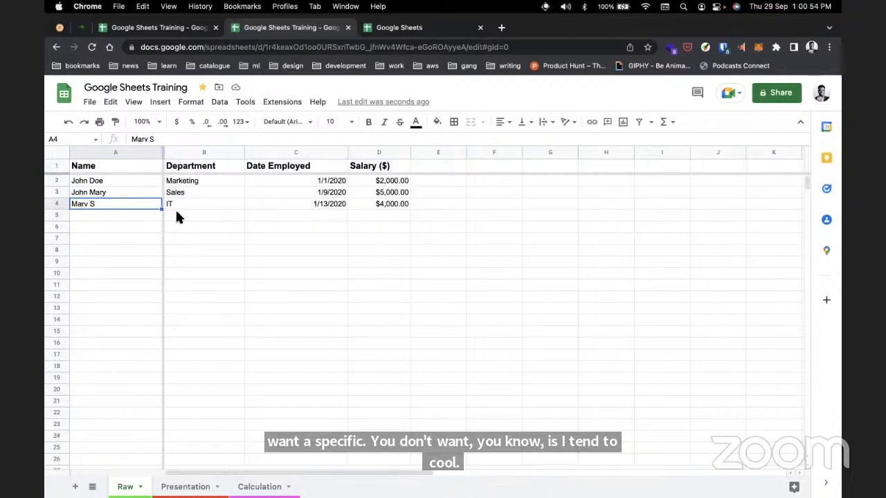
scroll(177, 215, down, 2)
scroll(176, 215, up, 2)
scroll(176, 214, right, 1)
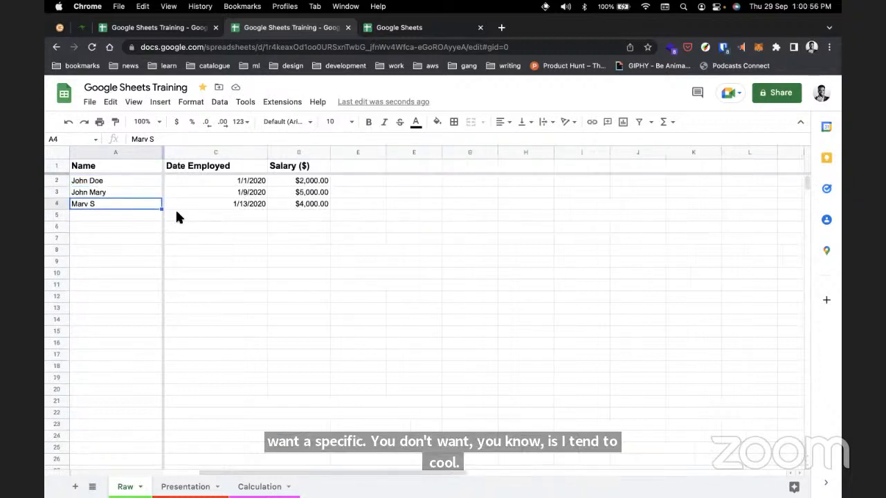
scroll(176, 217, left, 1)
scroll(176, 217, right, 3)
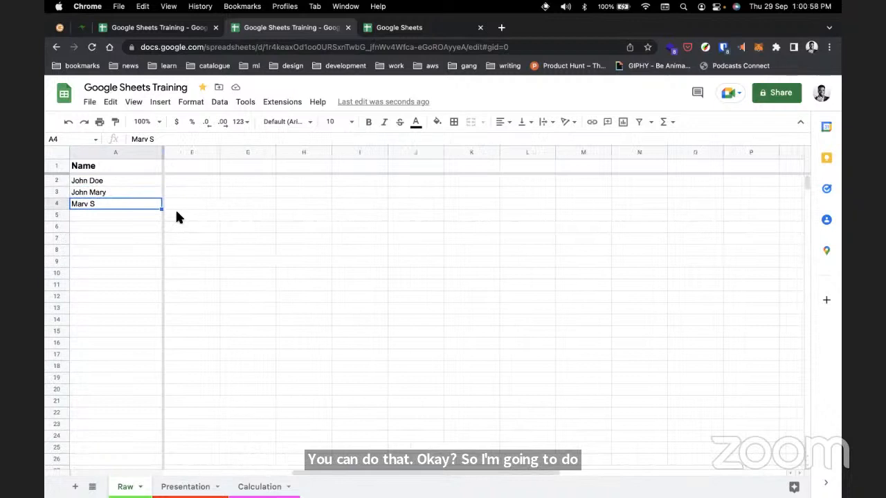
scroll(176, 216, left, 2)
scroll(177, 215, left, 2)
scroll(176, 216, right, 3)
scroll(176, 216, left, 3)
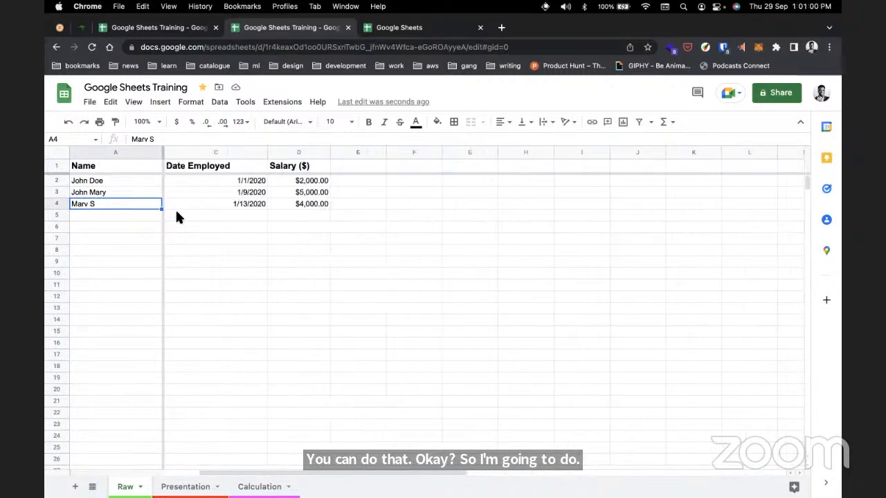
scroll(176, 217, right, 2)
scroll(176, 216, left, 2)
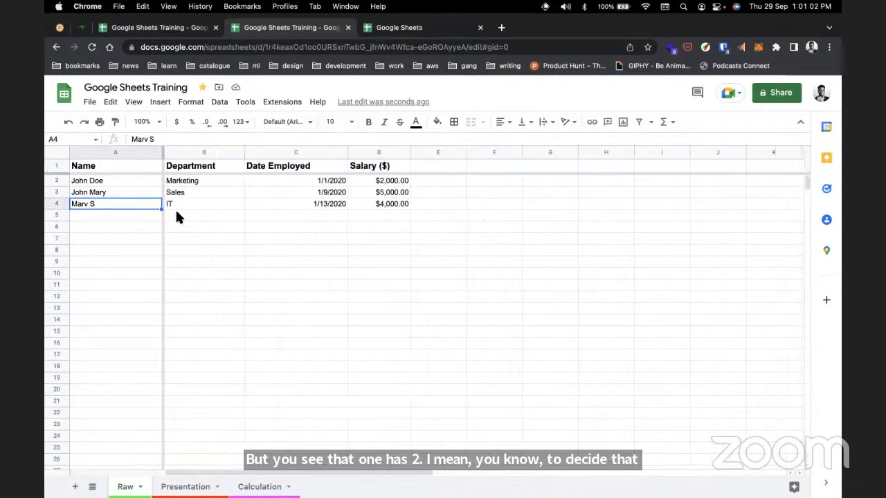
scroll(177, 217, right, 1)
scroll(175, 208, left, 1)
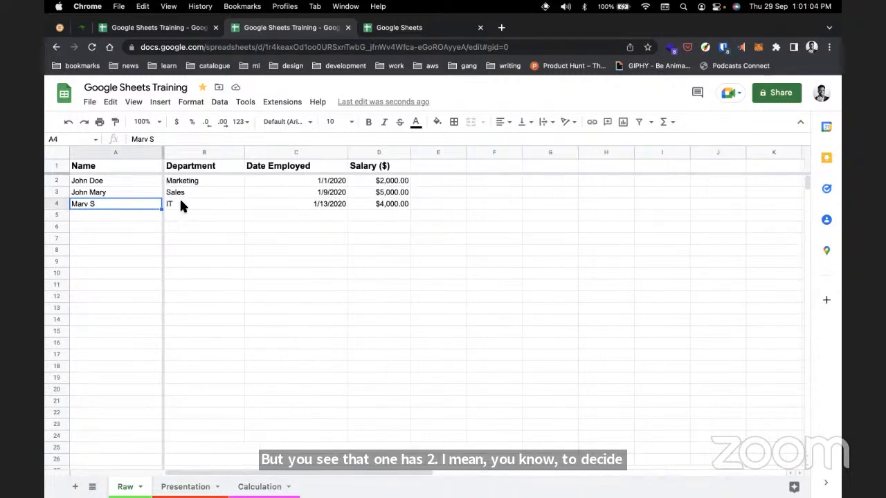
Unfreeze column A while leaving the header row frozen.
click(165, 236)
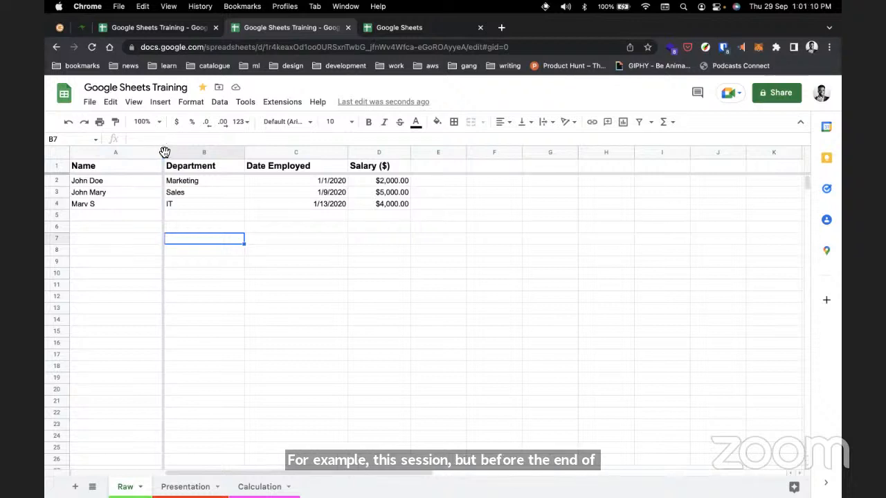
drag(163, 151, 69, 160)
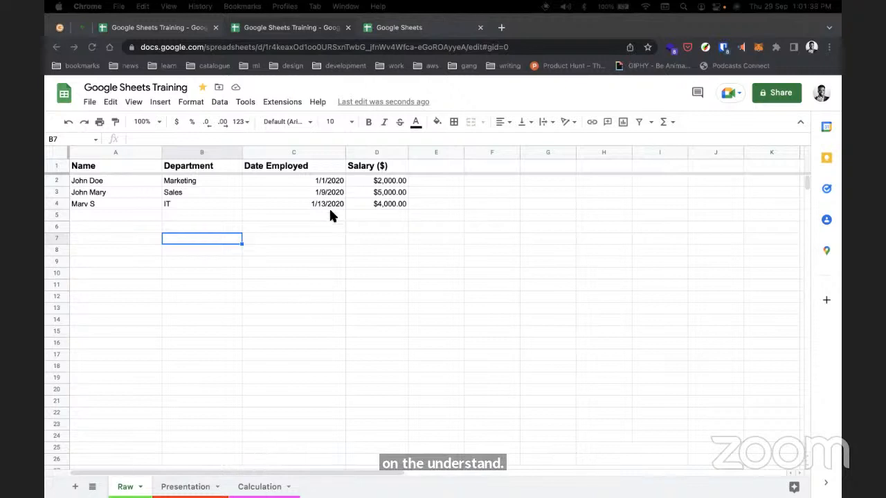
click(390, 181)
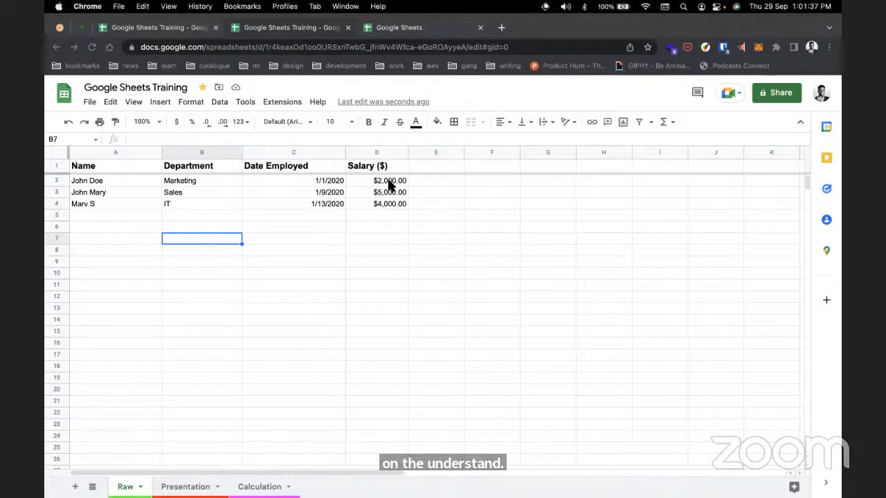
click(332, 181)
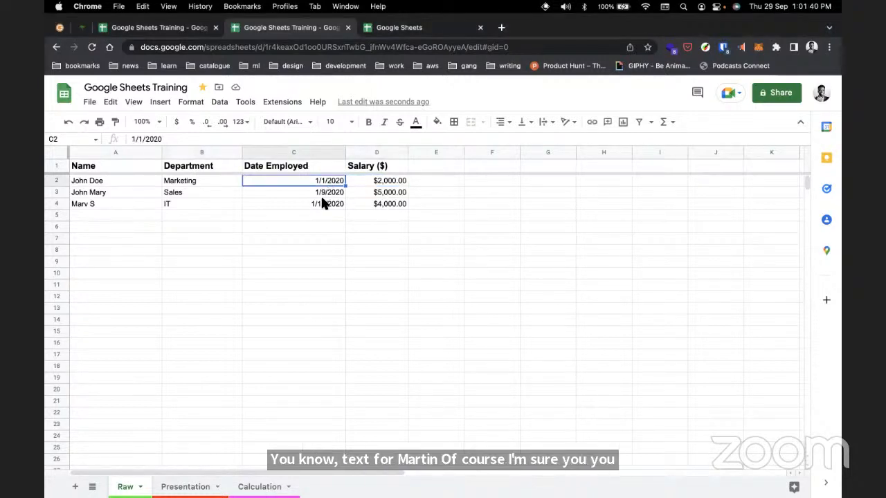
click(322, 204)
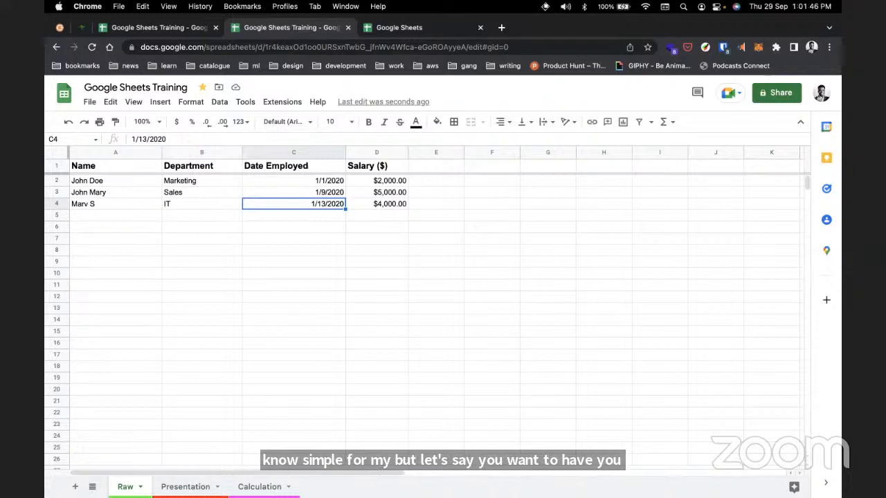
click(449, 180)
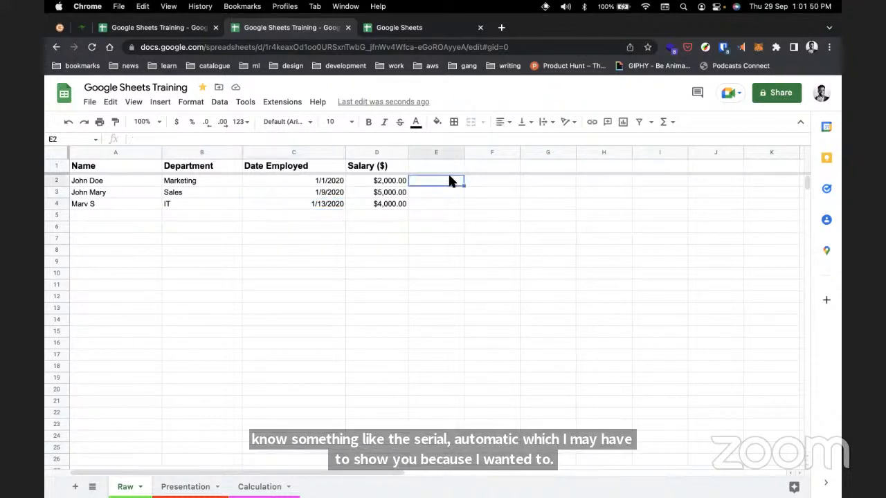
click(440, 168)
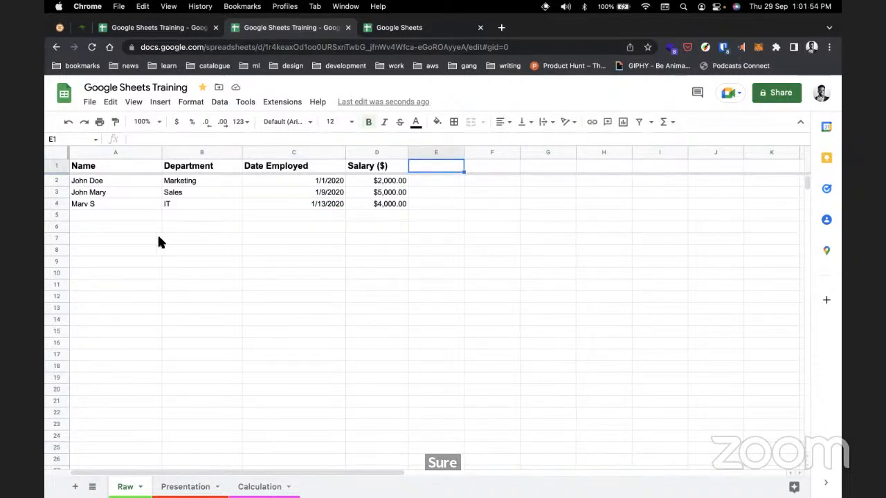
click(101, 238)
click(95, 182)
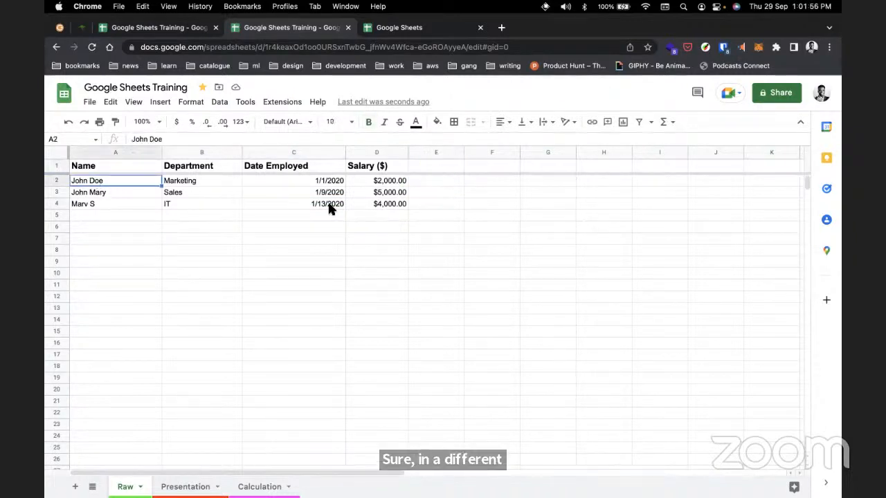
Delete the Salary ($) column from the Raw sheet.
click(386, 152)
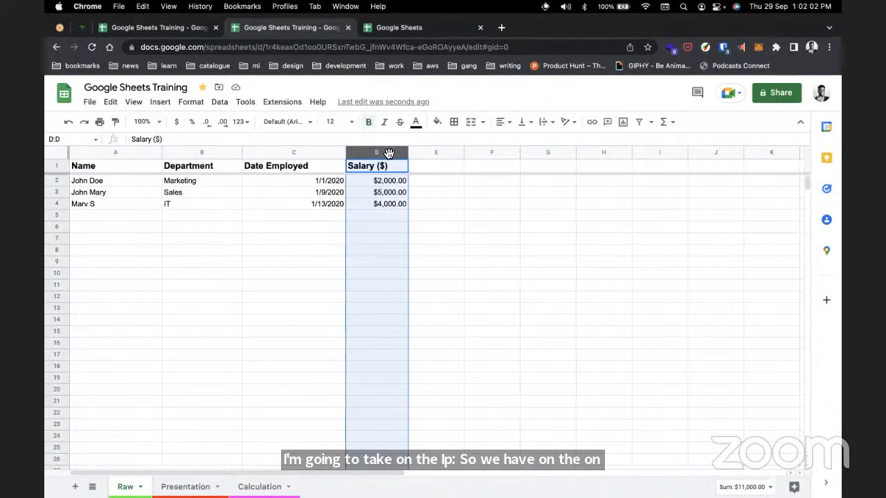
right_click(387, 153)
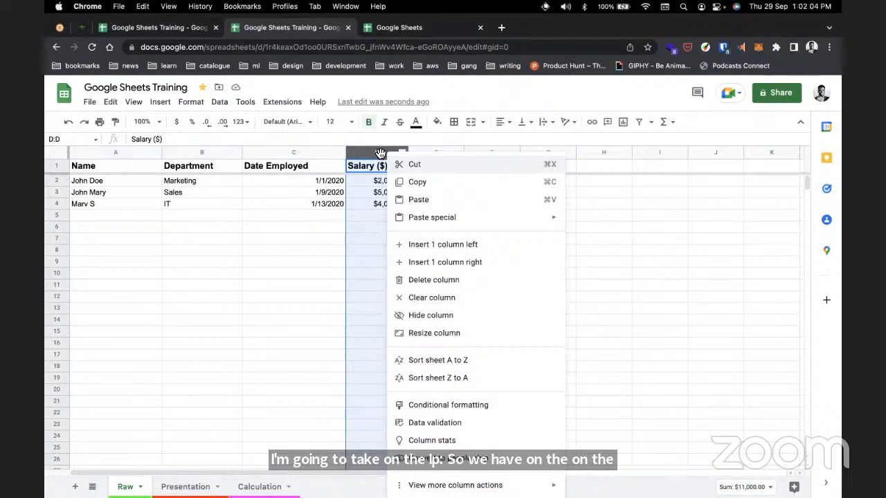
click(450, 280)
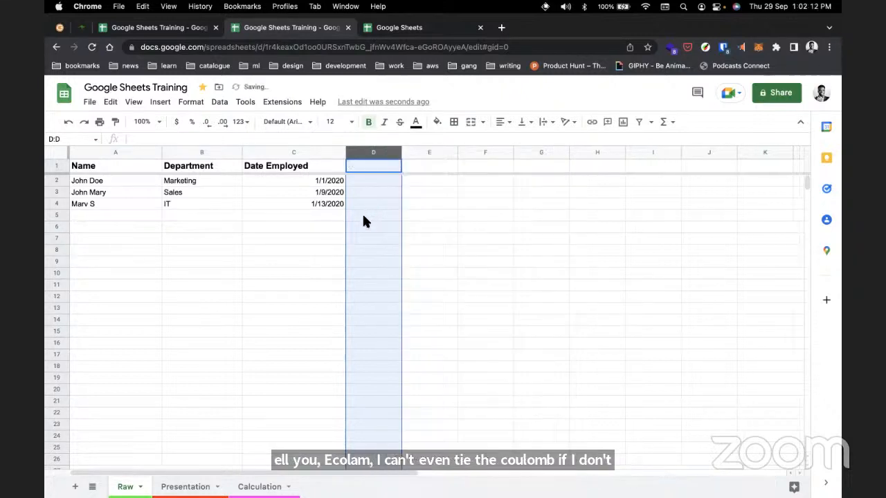
click(362, 214)
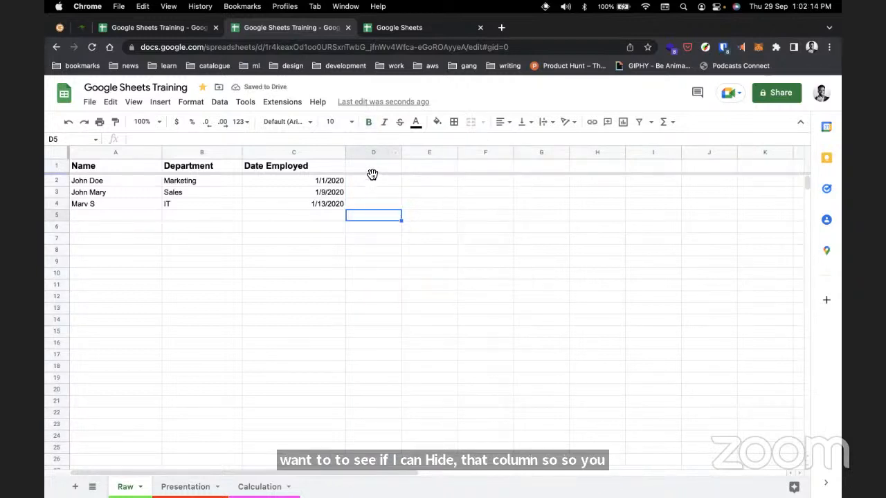
Enter the header "Salary ($)" in cell D1, beside Date Employed.
click(373, 166)
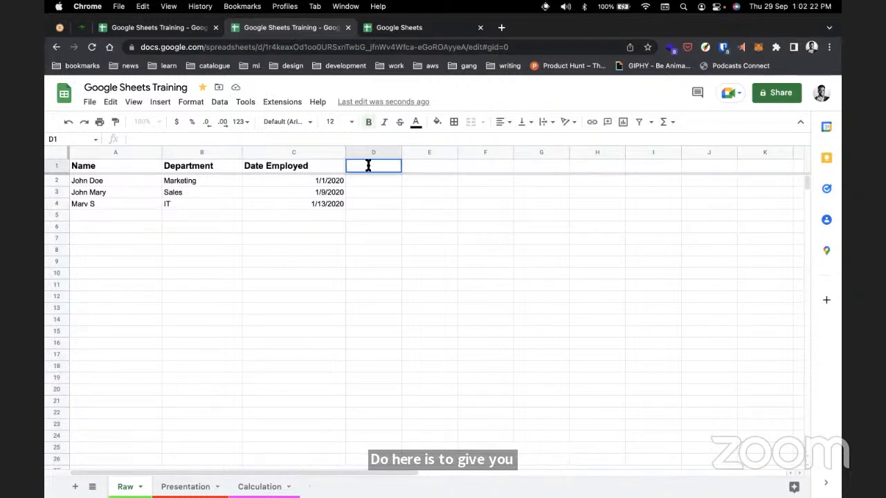
text(S)
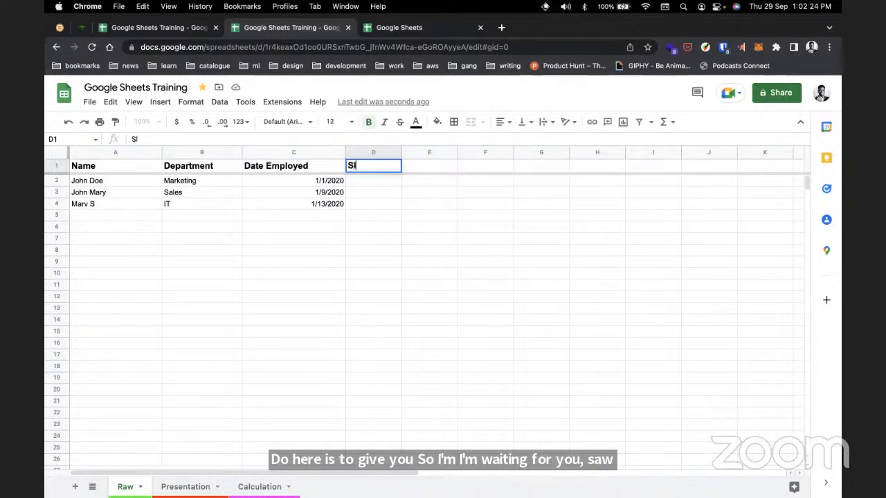
text(alary)
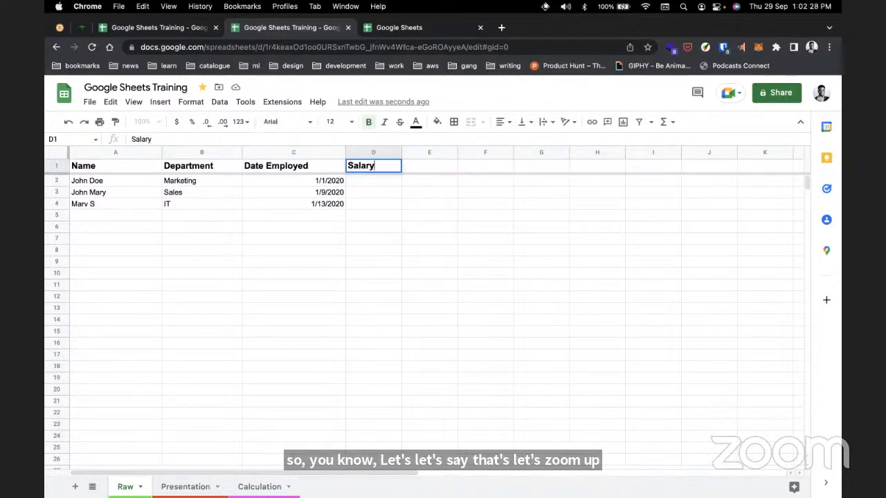
text( ()
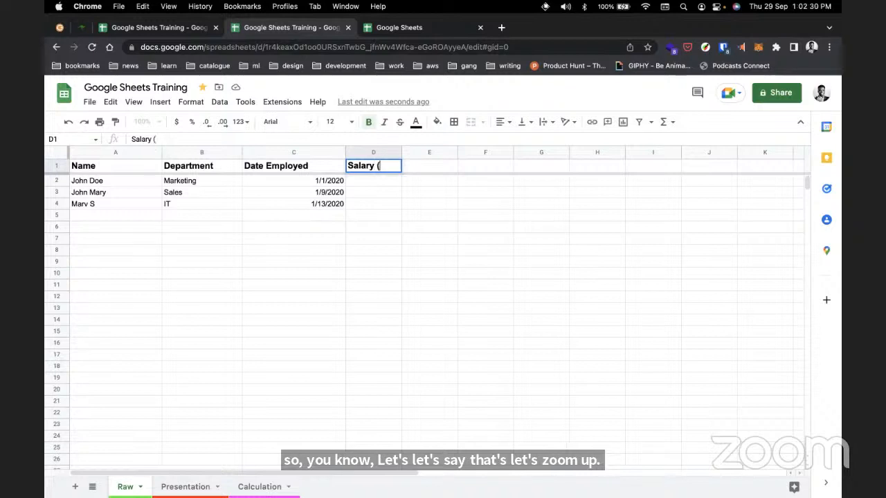
text($)
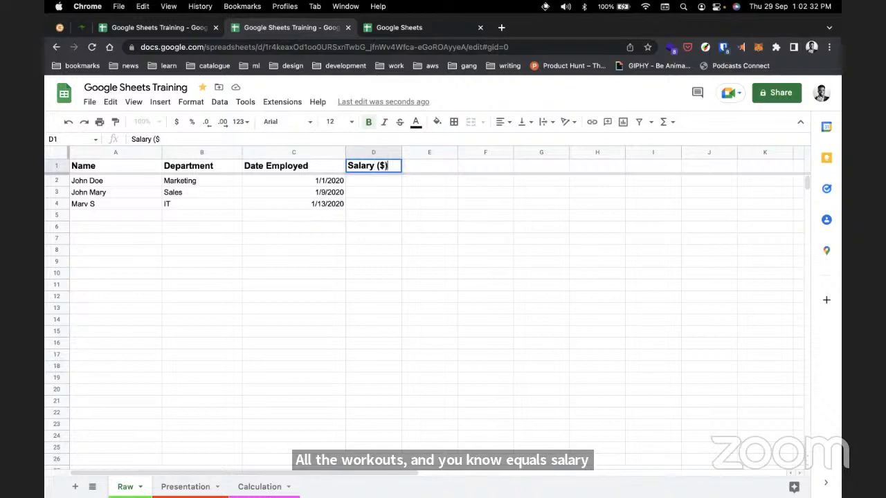
text())
Enter a salary of 1000 in D2 and autofill it down through D4.
click(365, 181)
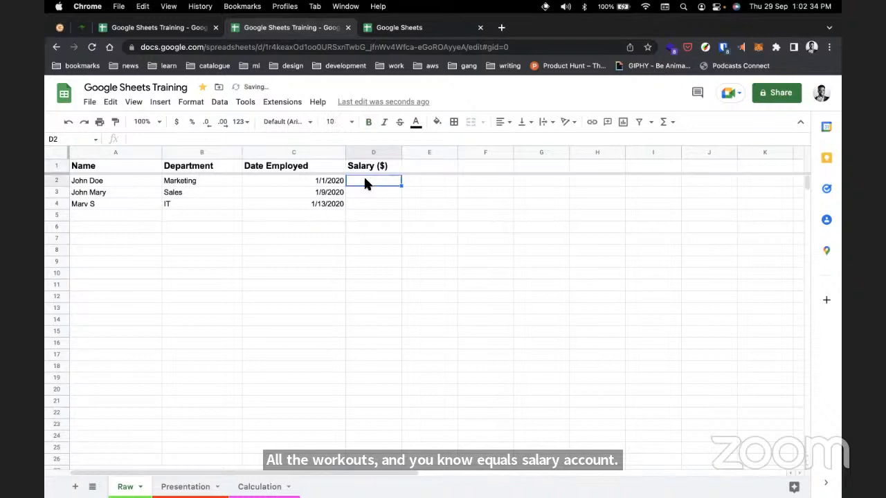
text(1)
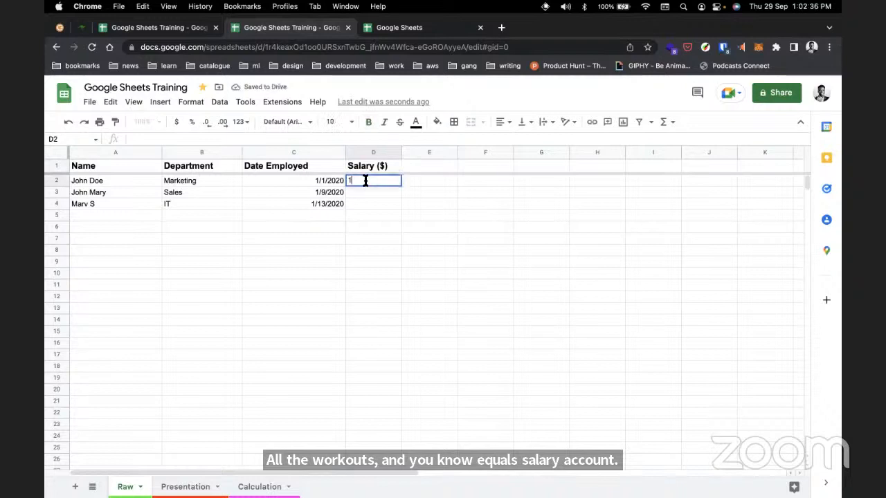
text(000)
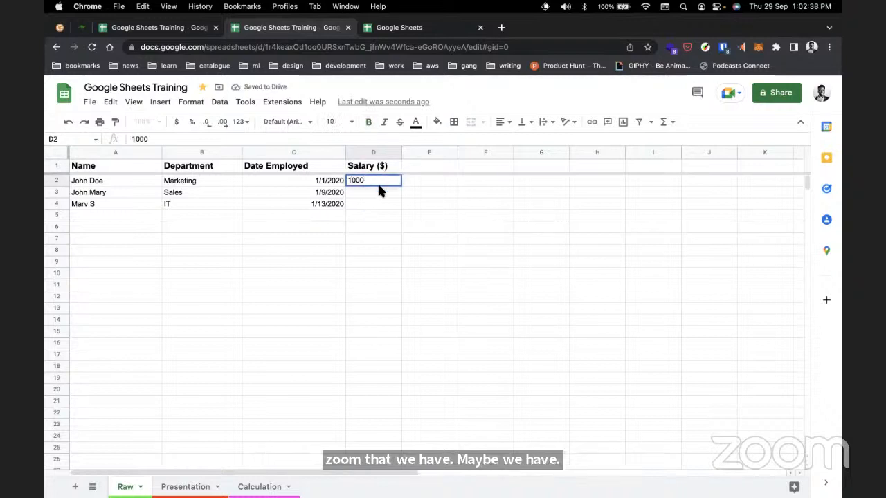
click(379, 189)
click(383, 182)
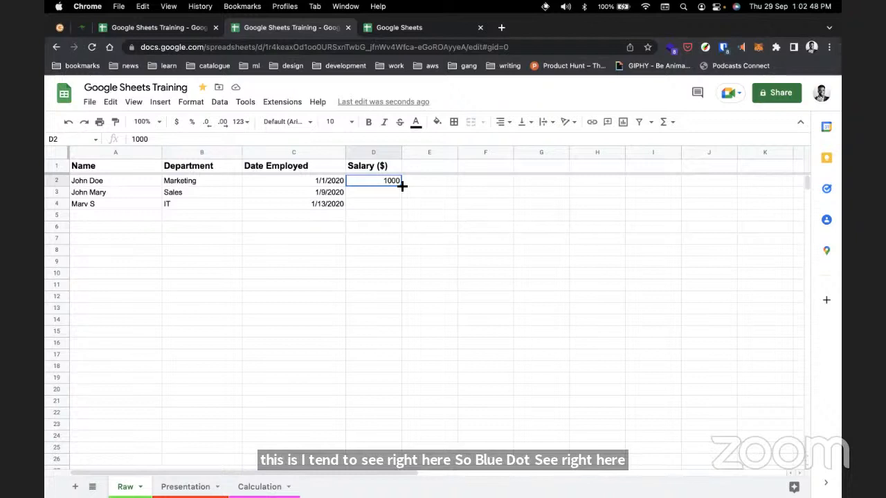
drag(401, 185, 399, 204)
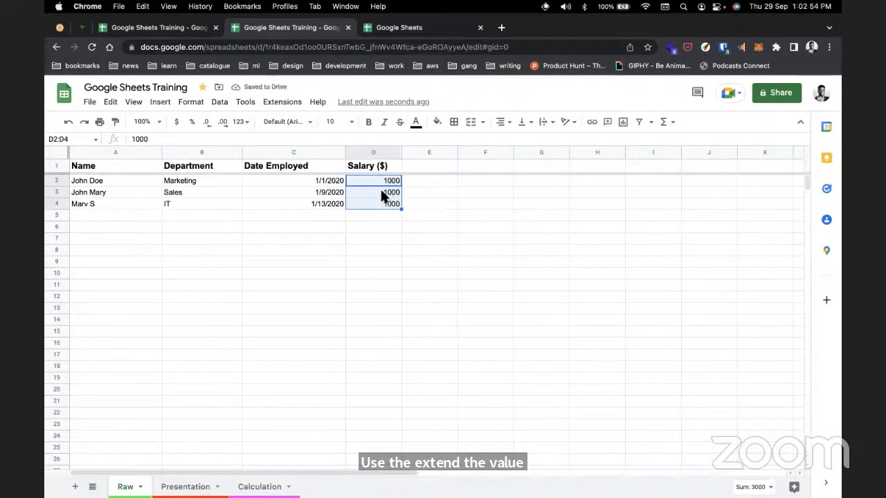
Autofill the D2 salary down through D7 and undo that fill.
click(381, 192)
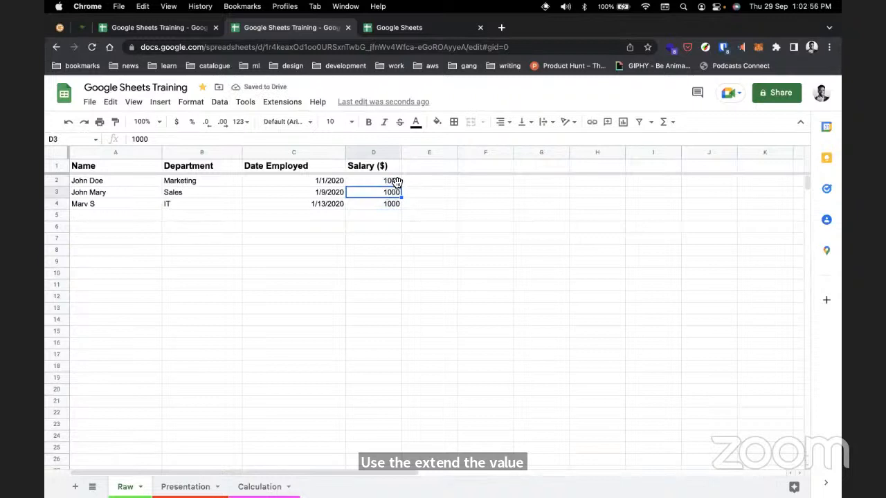
click(396, 183)
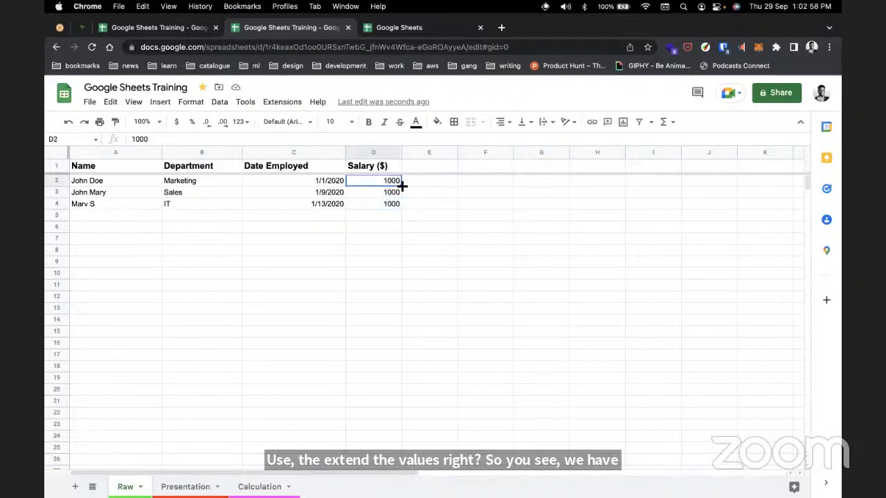
drag(398, 186, 399, 239)
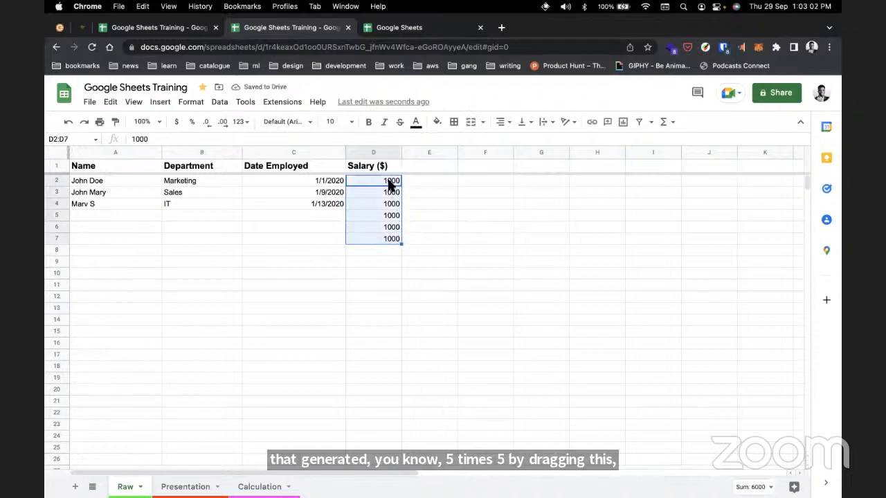
key(super+z)
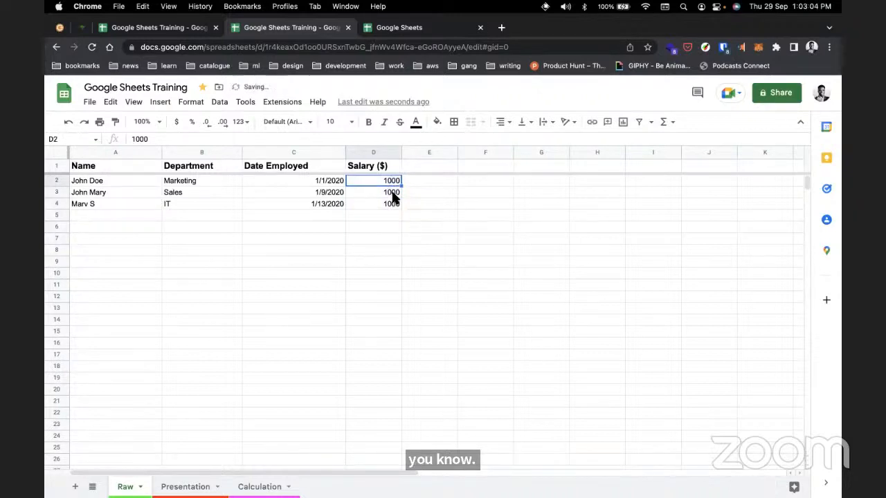
click(393, 193)
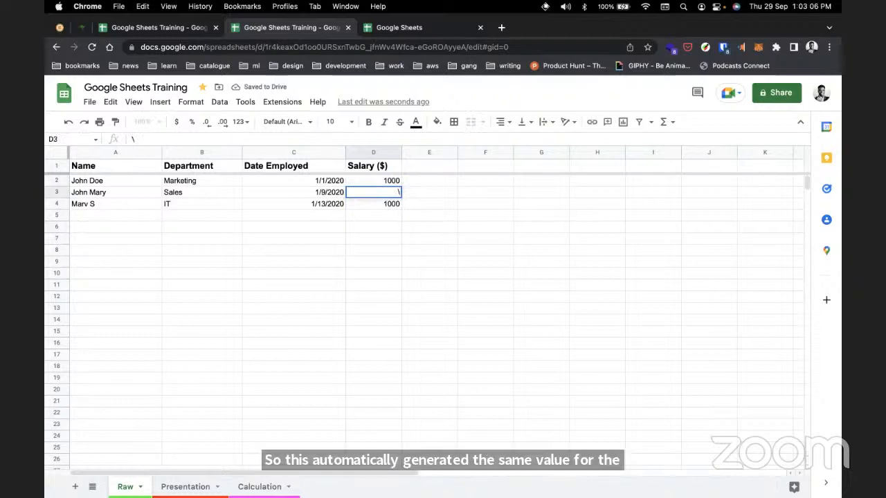
click(395, 203)
Replace the salary in D2 with 1.
click(394, 181)
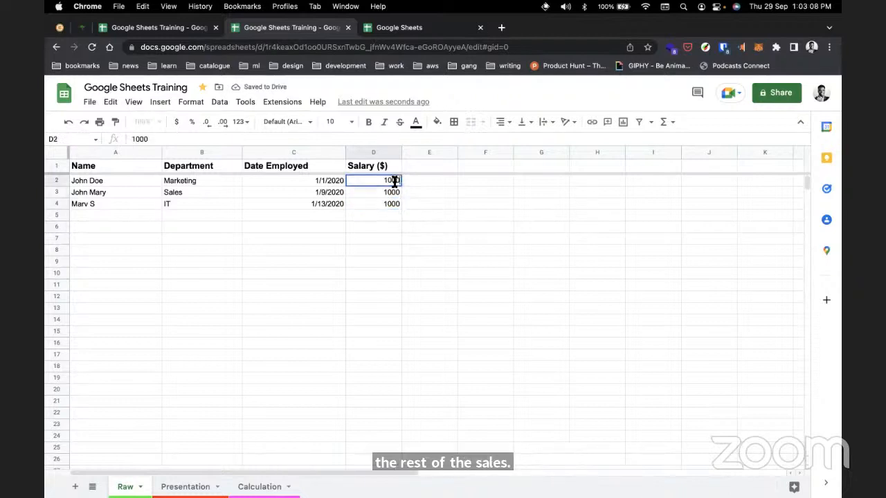
key(BackSpace)
key(BackSpace)
key(BackSpace)
key(BackSpace)
key(Return)
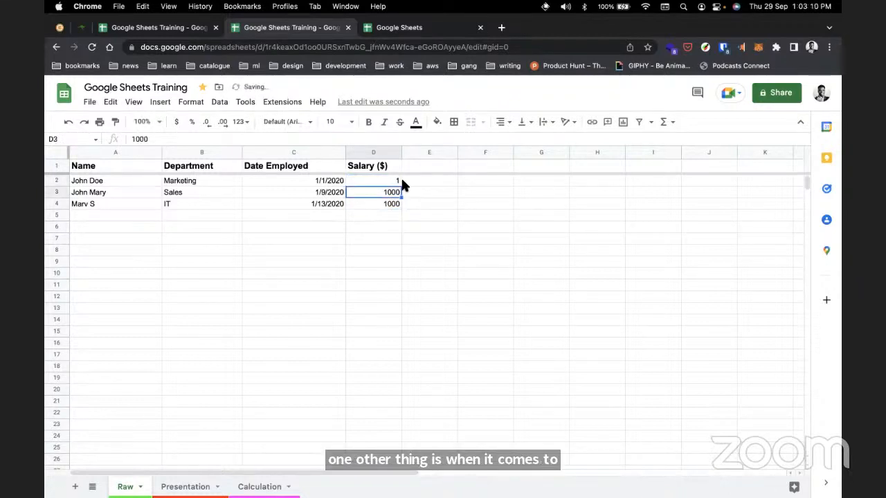
Autofill the single value 1 from D2 down through D6 and undo that fill.
click(398, 182)
text(1)
drag(401, 186, 400, 229)
key(super+z)
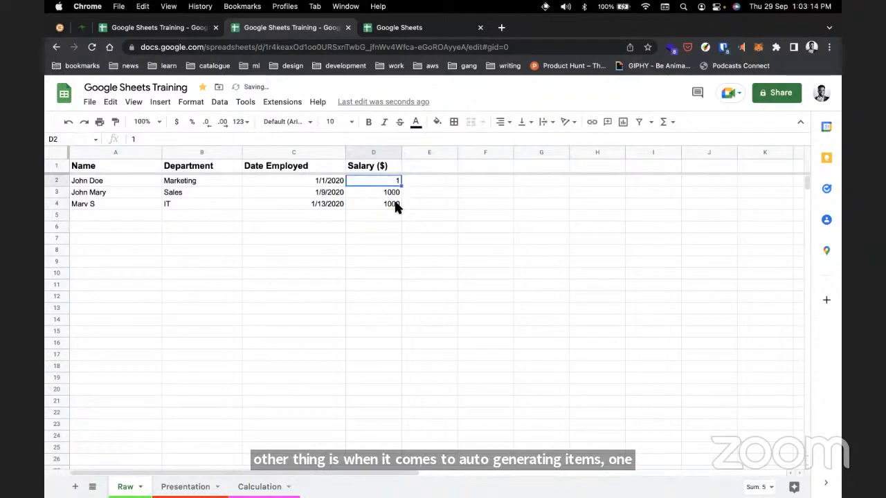
Set D3 to 2 and clear the value in D4.
click(396, 192)
key(BackSpace)
text(2)
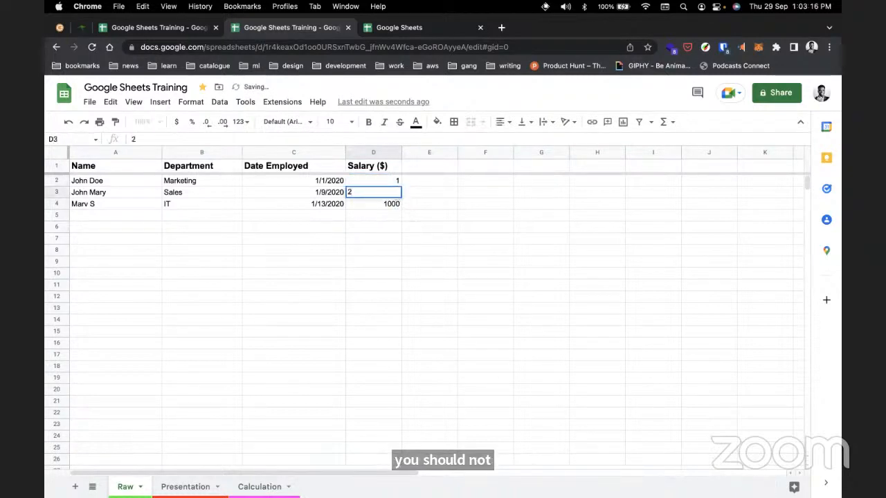
click(404, 211)
click(397, 204)
key(BackSpace)
Extend the number series from D2:D3 down through D7 and undo that fill.
click(399, 185)
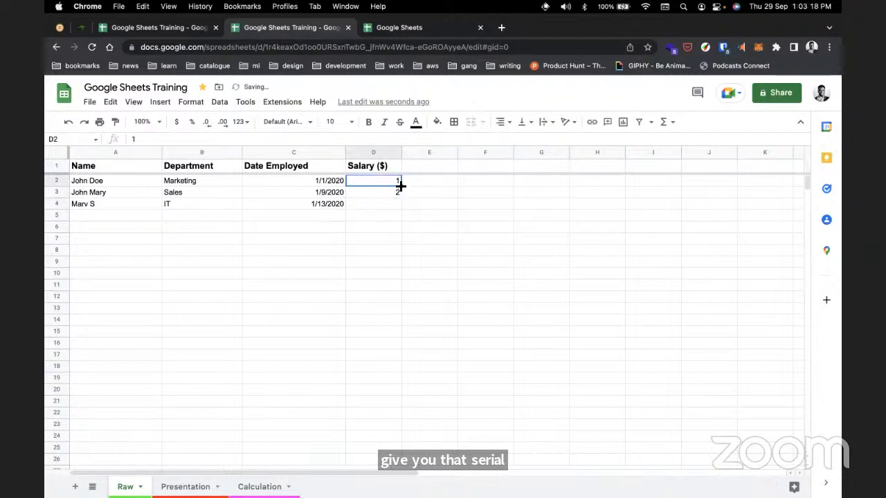
drag(396, 184, 399, 239)
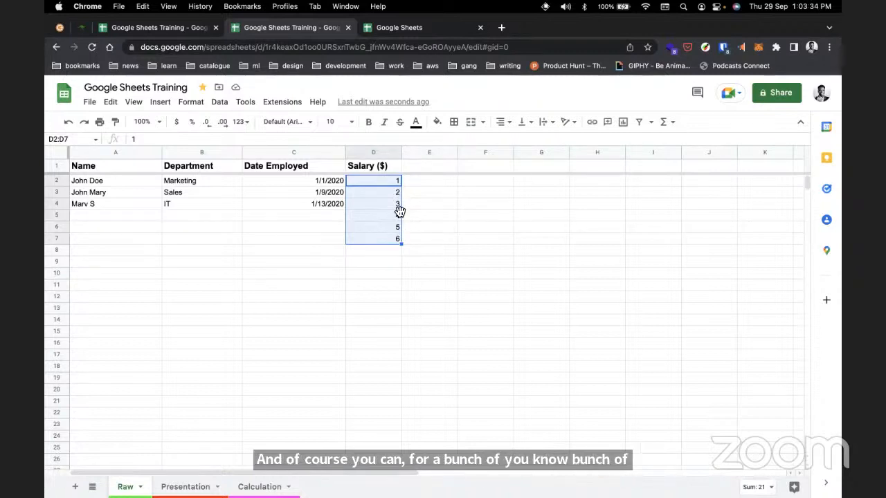
key(super+z)
key(super+z)
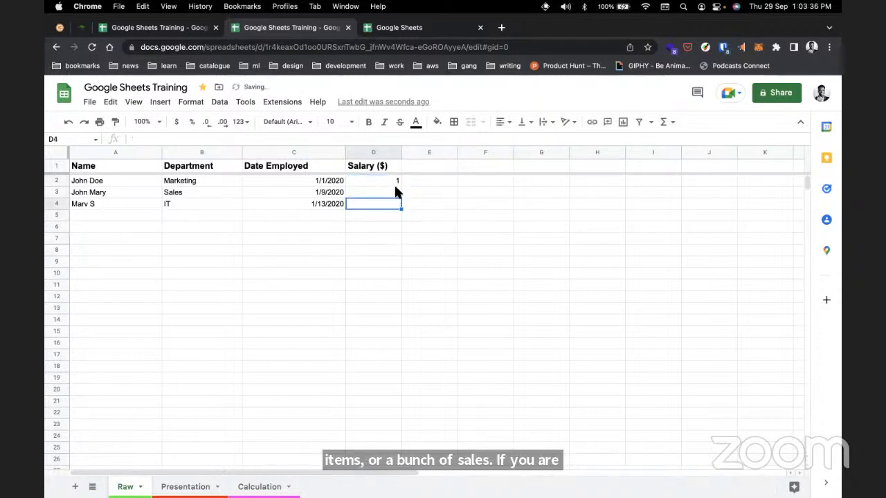
Replace the values in D2 and D3 with the weekdays Monday and Tuesday.
click(390, 179)
text(Monday)
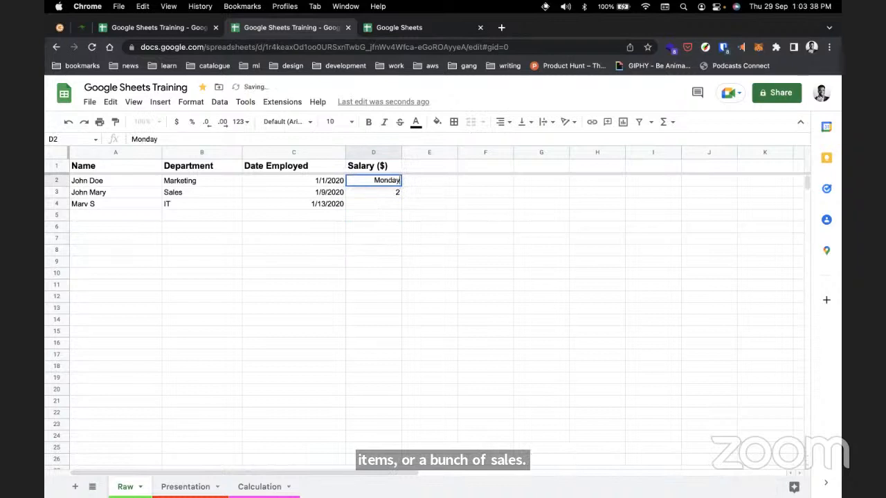
key(Return)
text(Tuesa)
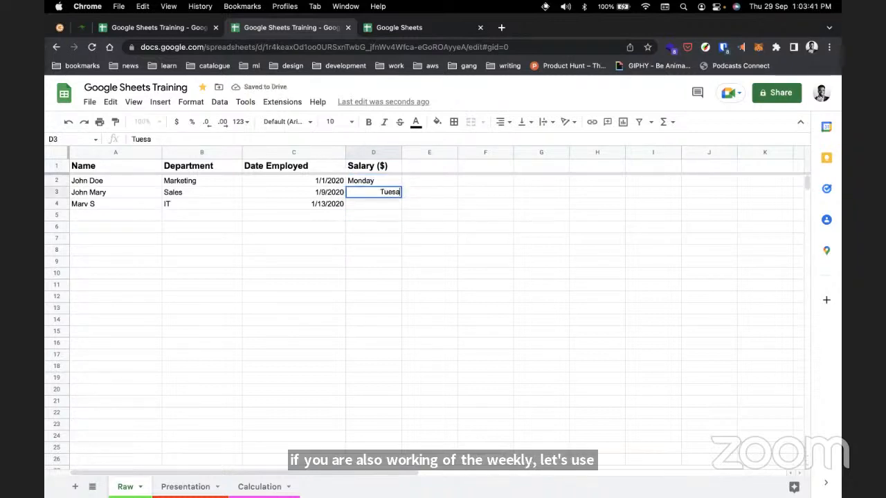
key(BackSpace)
text(day)
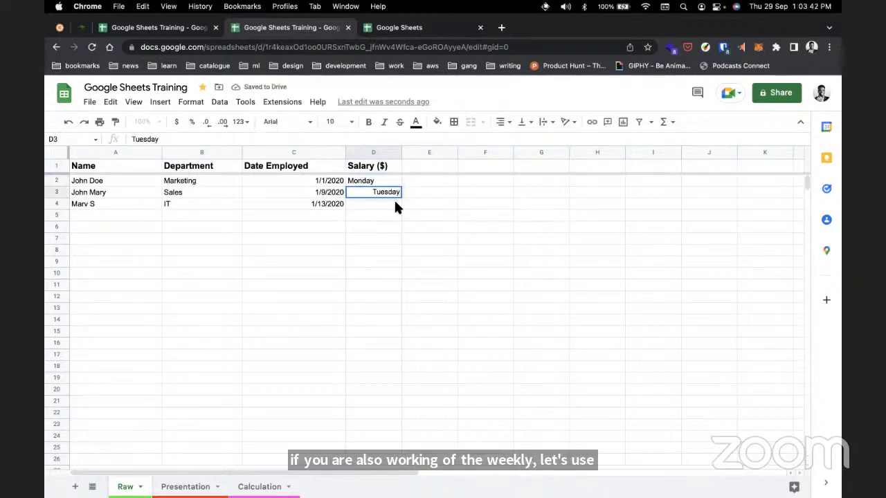
key(Return)
Autofill the weekday series from D2:D3 down to D7, extend it to D23, and undo the fills.
drag(394, 180, 401, 244)
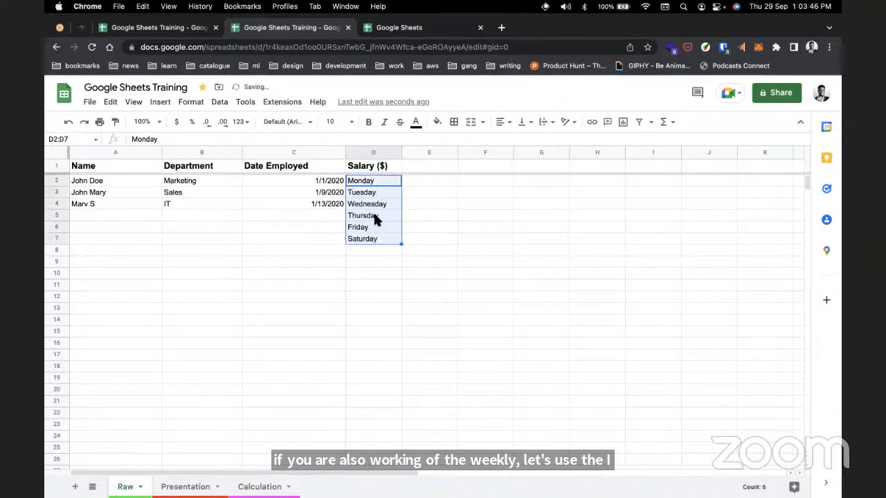
scroll(399, 233, down, 1)
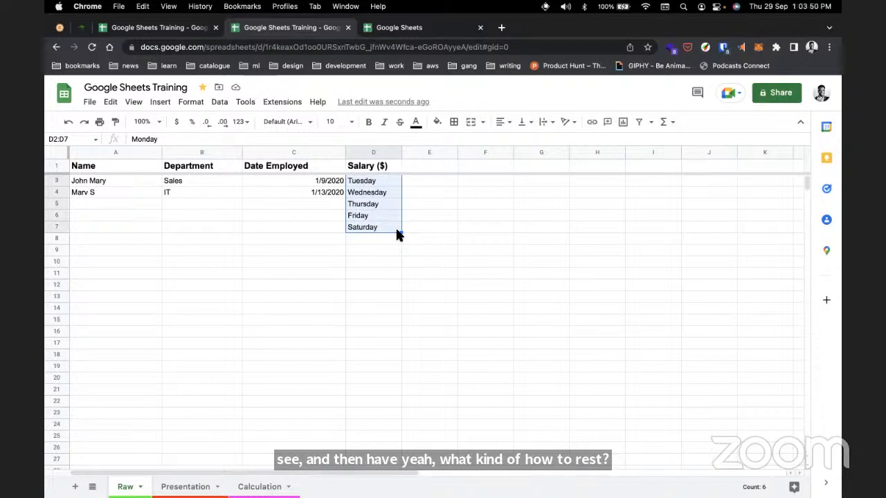
drag(400, 232, 408, 403)
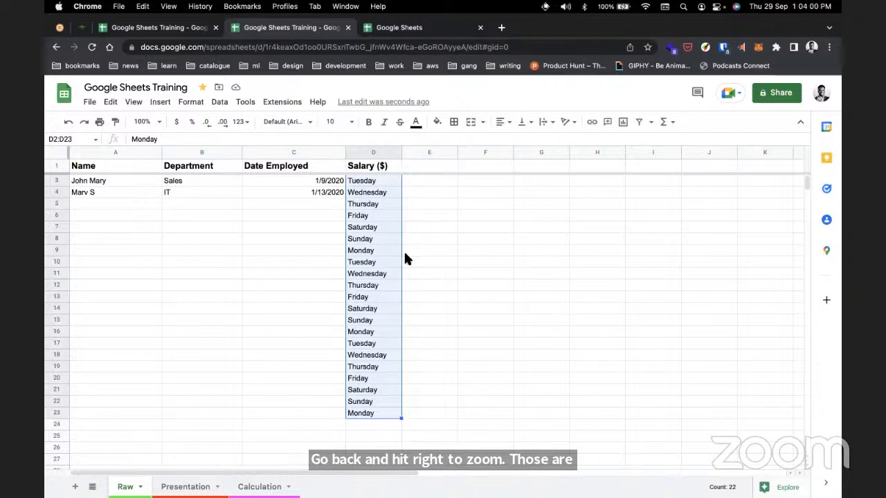
key(super+z)
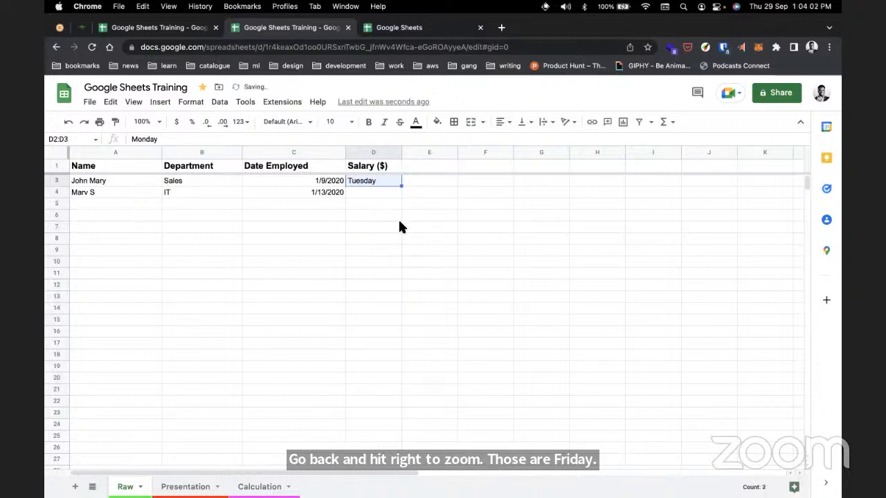
key(super+z)
Clear the weekday entries from D2 and D3 in the Salary column.
click(382, 179)
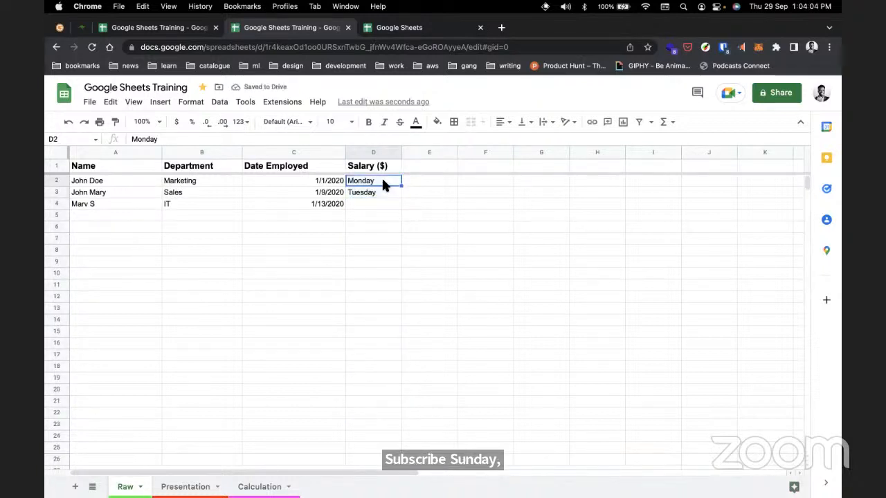
key(Delete)
click(377, 191)
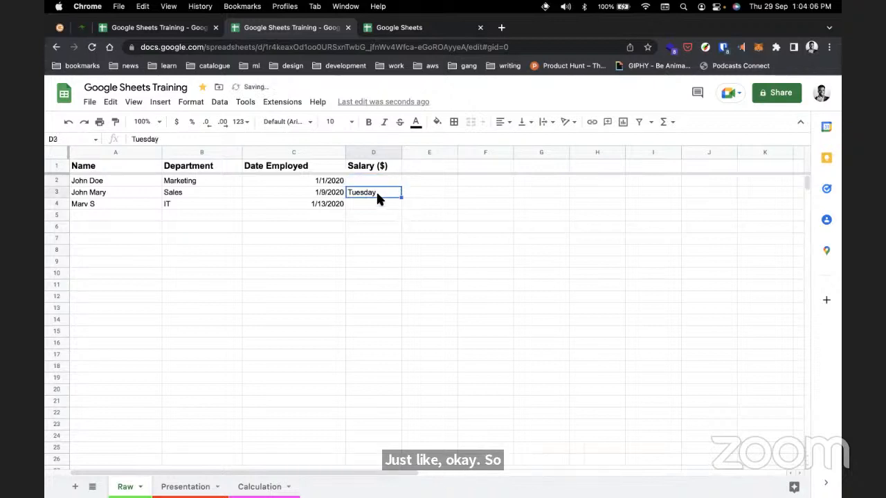
key(Delete)
click(371, 180)
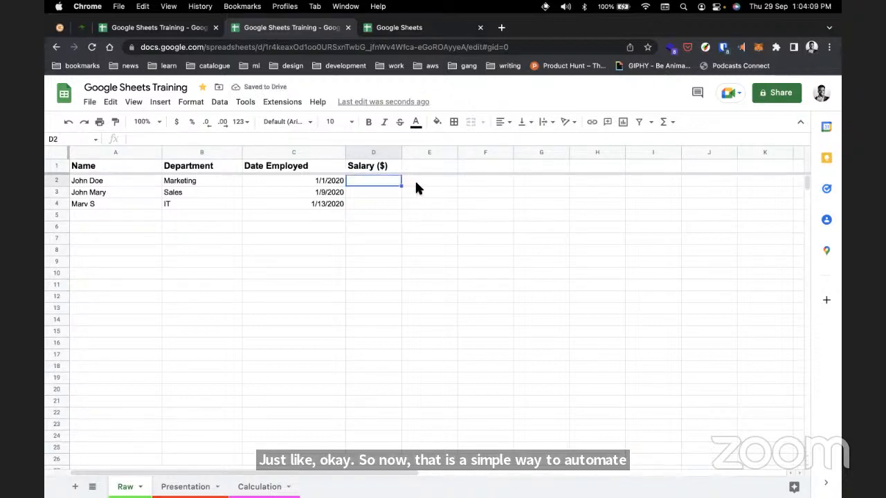
click(368, 193)
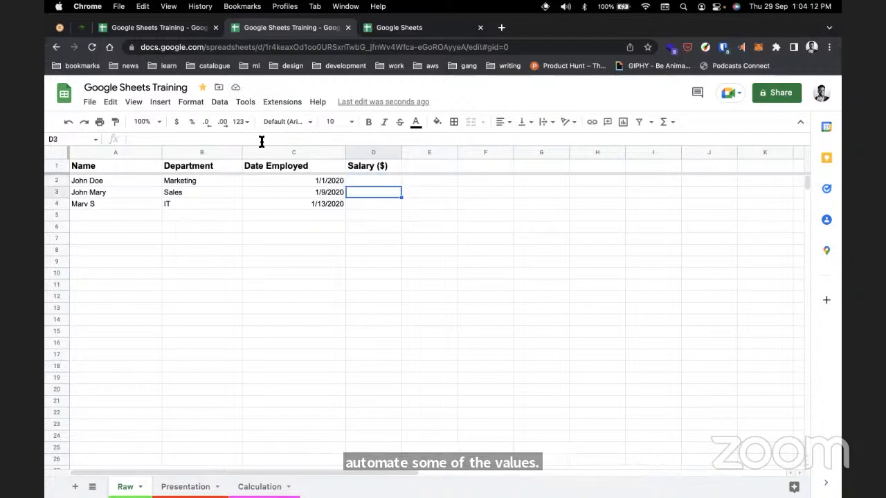
click(392, 184)
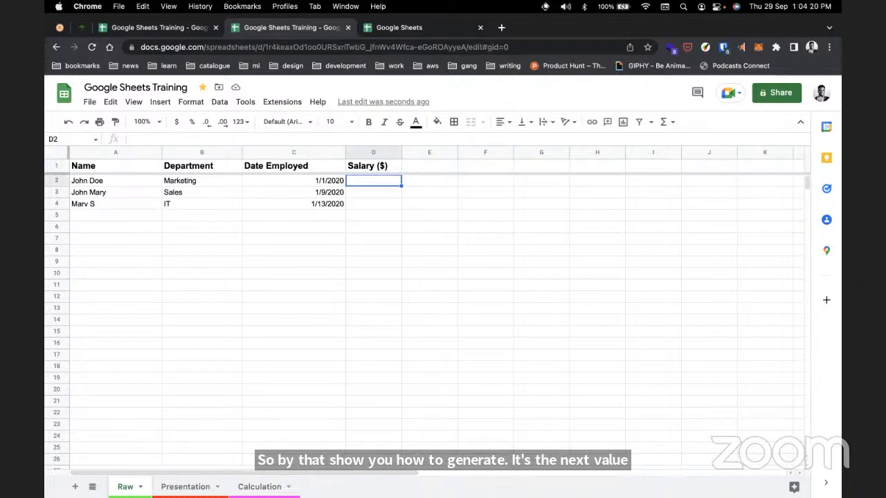
click(378, 226)
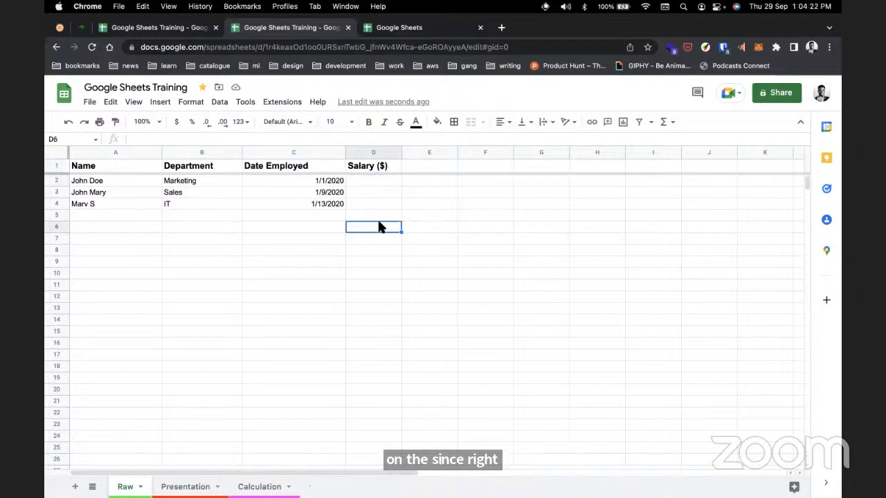
Try blue text on the Marketing cell B2 and undo the colour change.
click(180, 185)
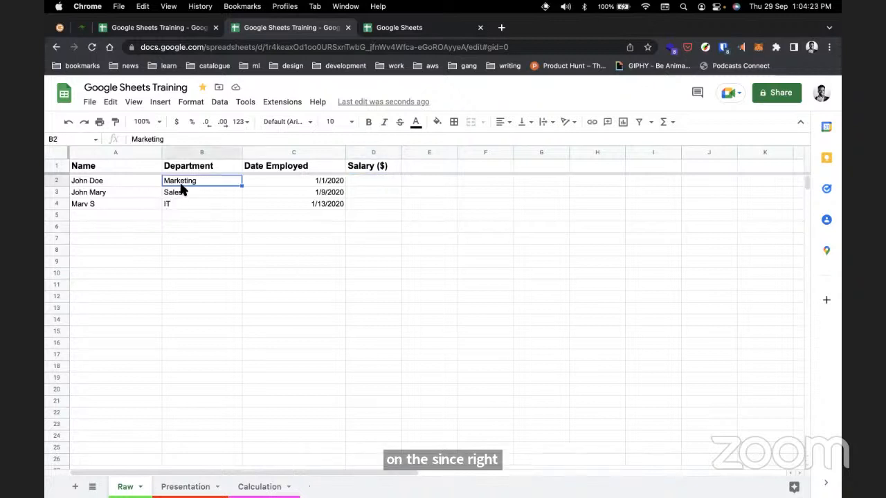
click(418, 124)
click(444, 156)
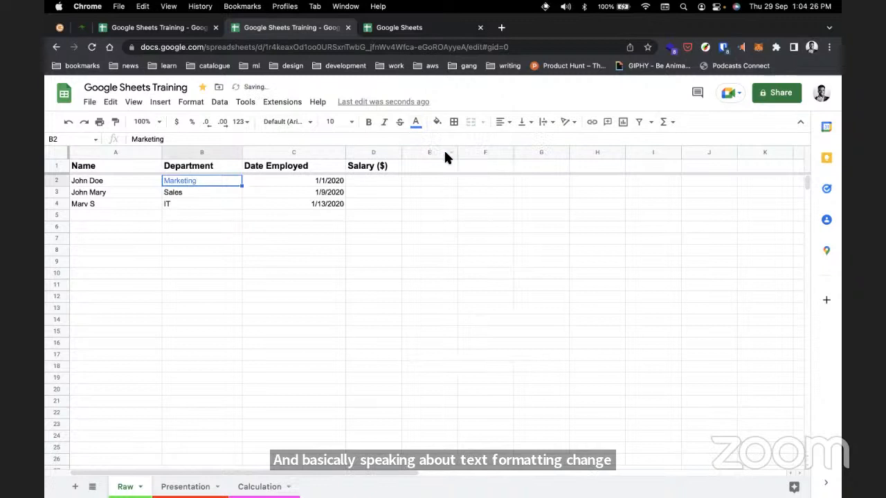
key(super+z)
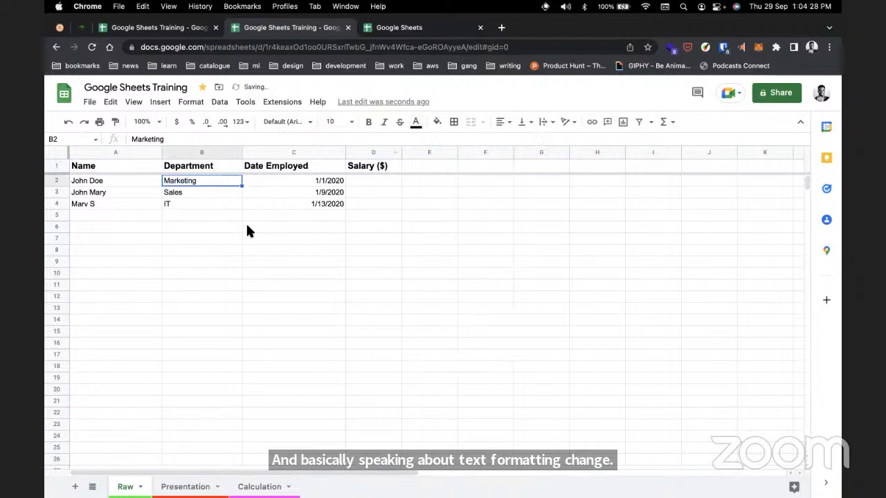
Try green text on the department values in B2:B4 and undo the colour change.
shift+click(223, 203)
click(418, 124)
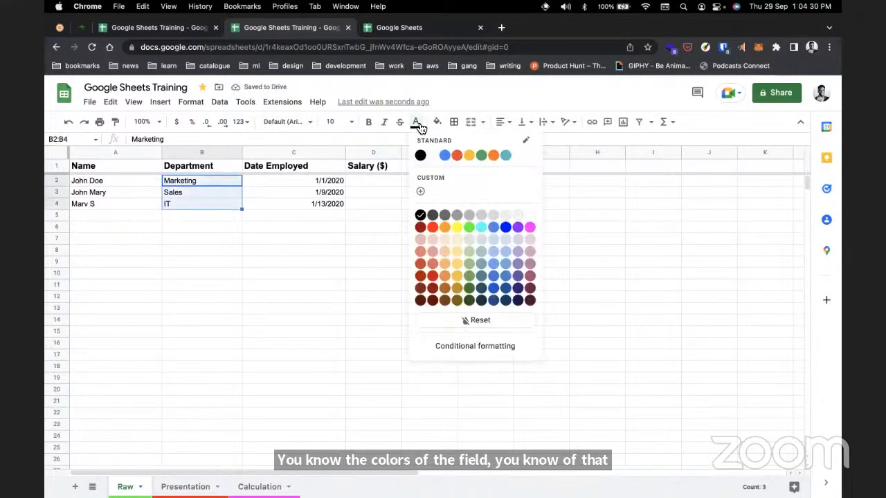
click(480, 155)
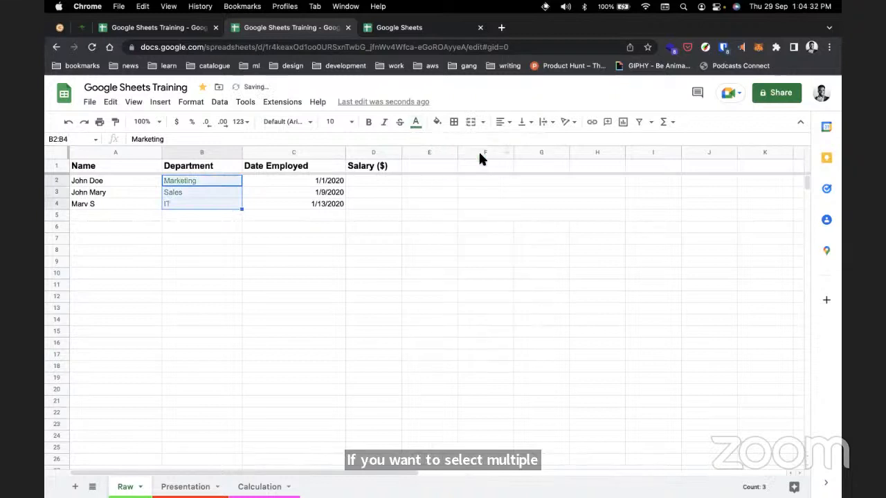
key(super+z)
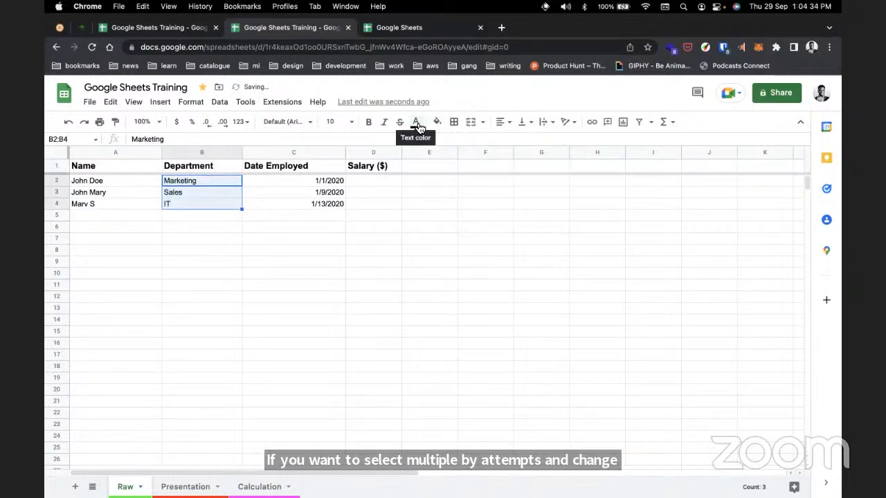
Try bold, italic and strikethrough on the department values in B2:B4, leaving none of them applied.
click(369, 122)
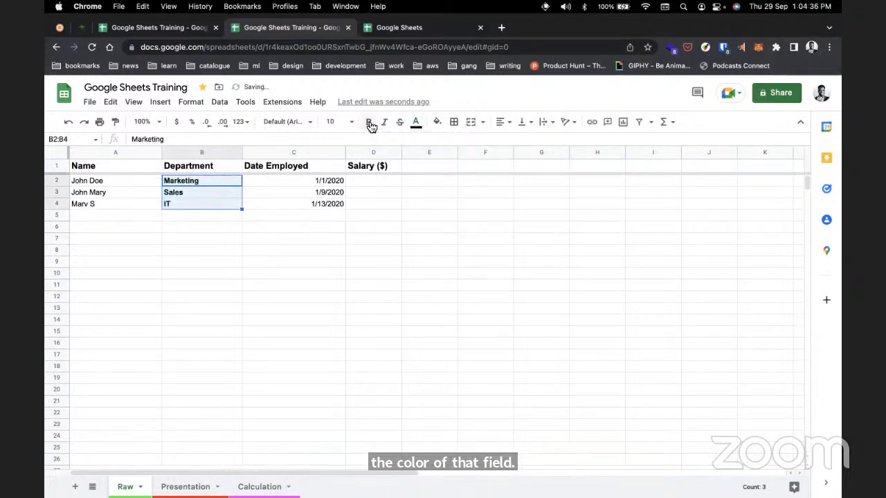
click(386, 125)
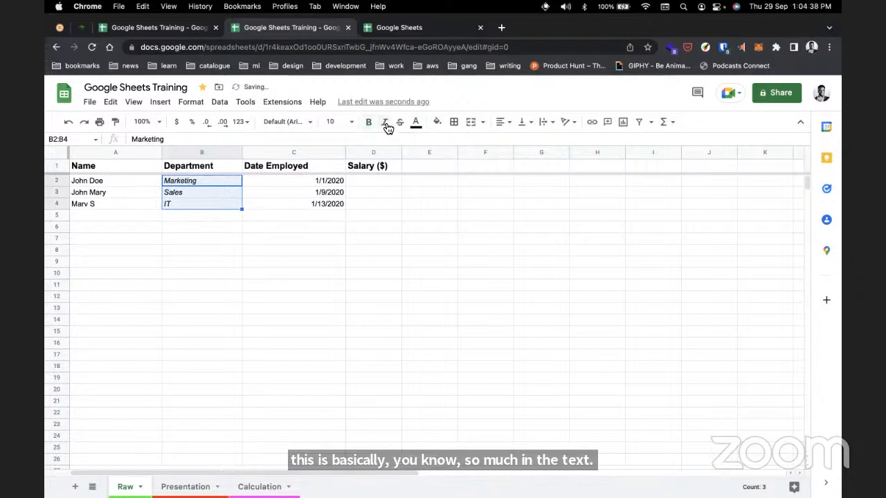
click(401, 124)
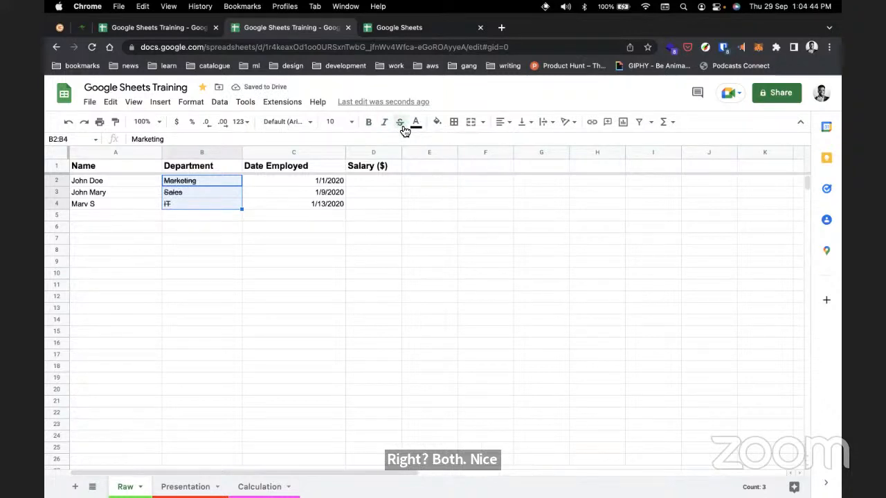
click(400, 122)
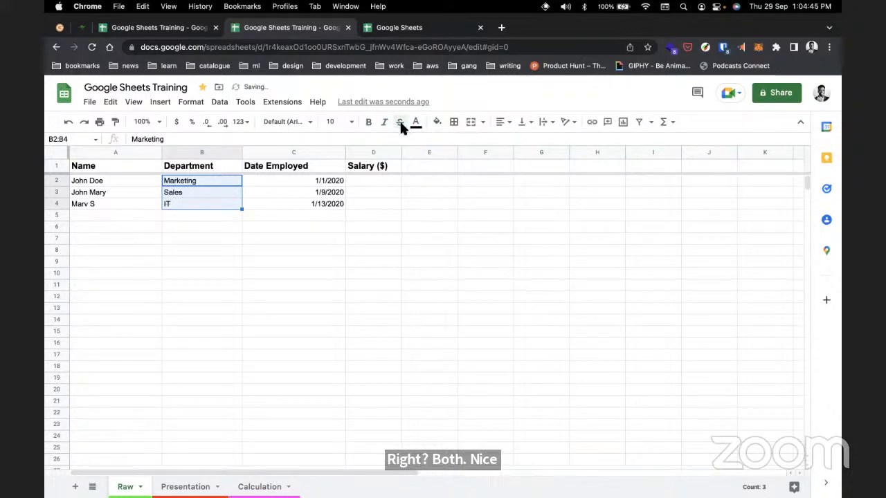
Bring up the Excel cheat sheet PDF and return to the Google Sheets Training spreadsheet.
click(60, 29)
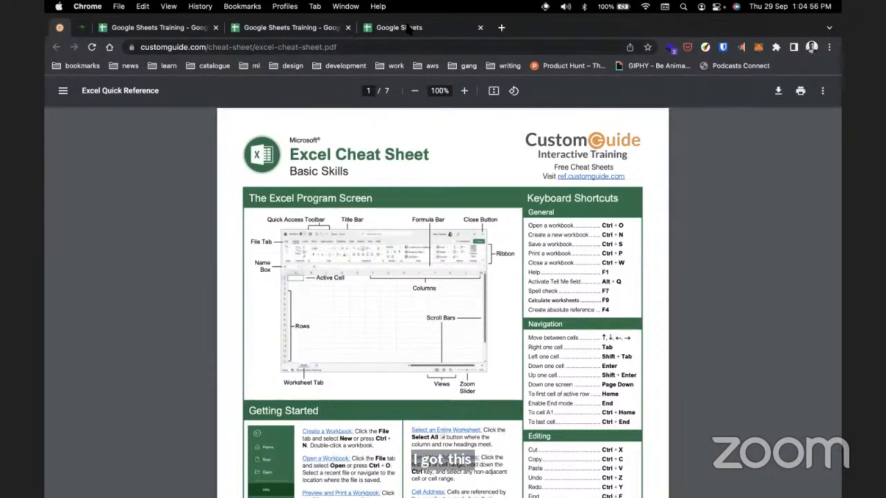
click(291, 27)
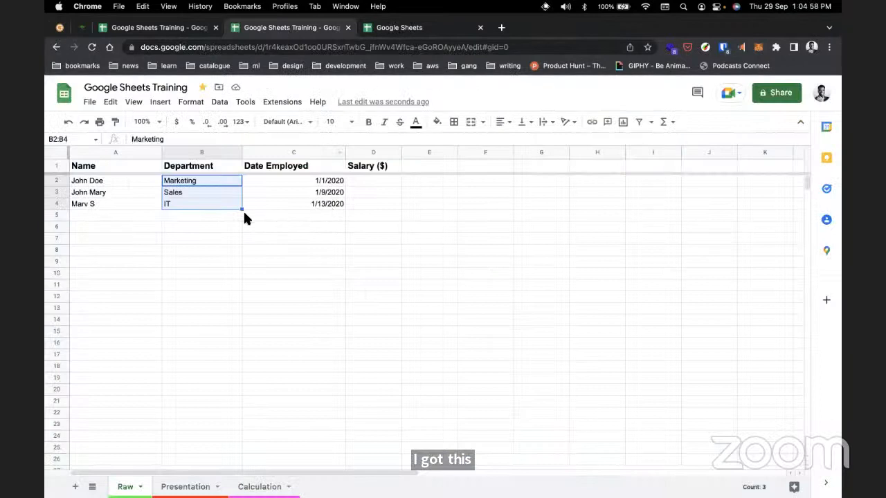
click(276, 181)
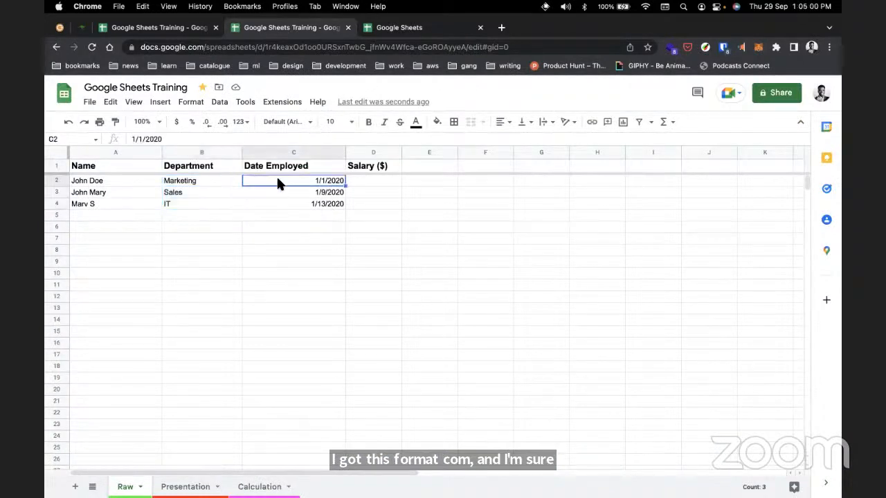
Examine the font sizes, font families and text colours available for the Marketing cell B2.
click(193, 181)
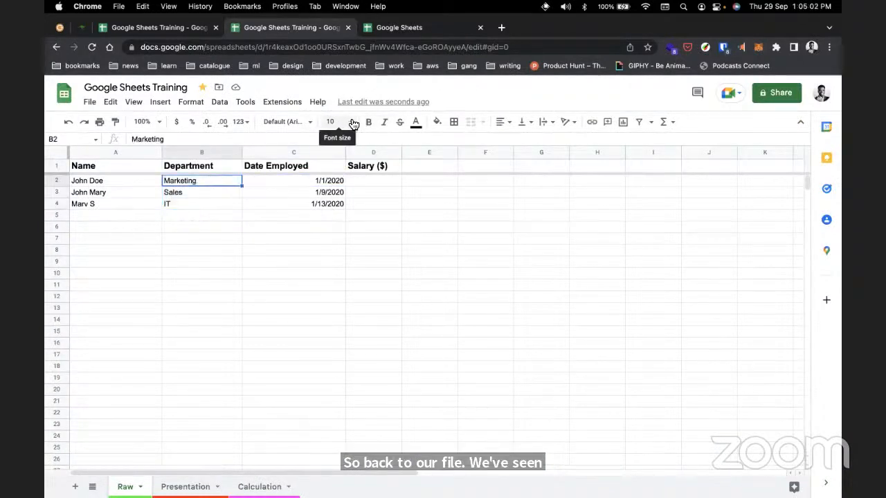
click(352, 123)
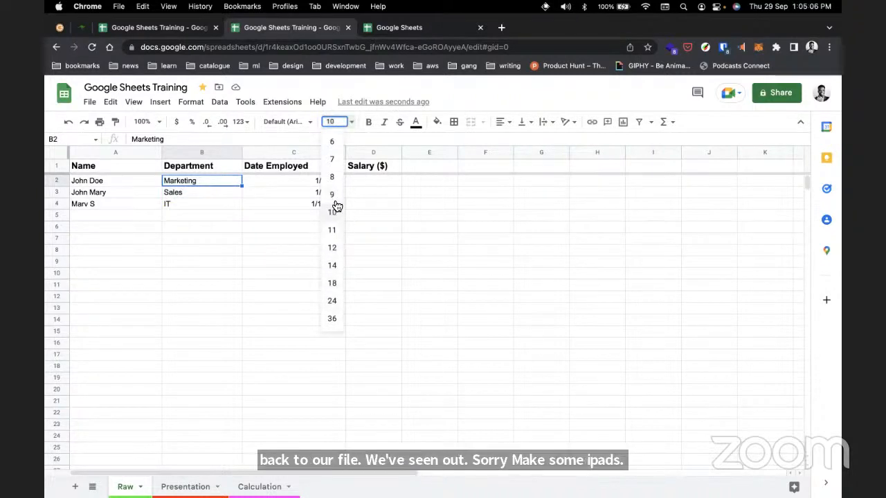
click(311, 123)
scroll(324, 272, down, 3)
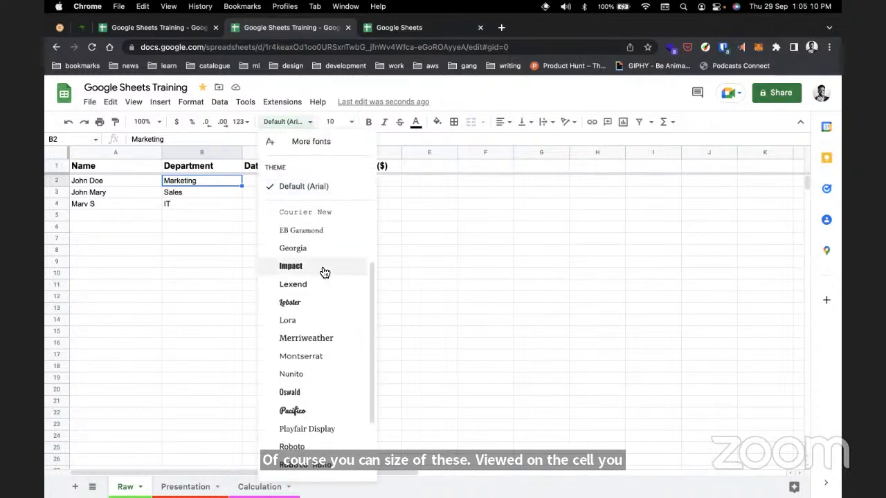
scroll(324, 272, up, 3)
click(309, 122)
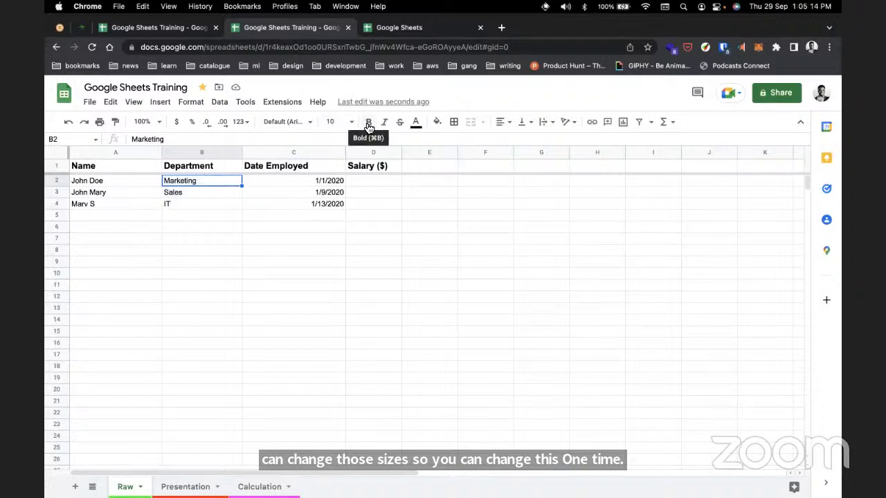
click(416, 123)
click(416, 124)
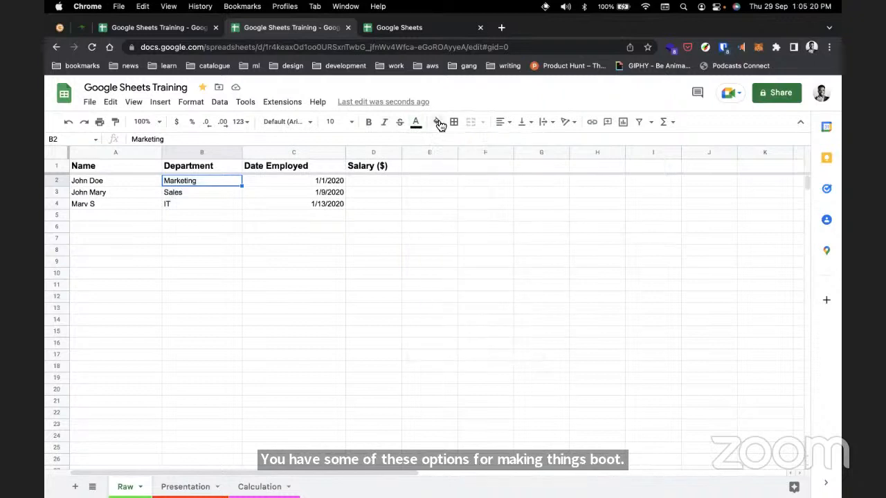
Try a blue fill on the Marketing cell B2 and undo the fill.
click(439, 125)
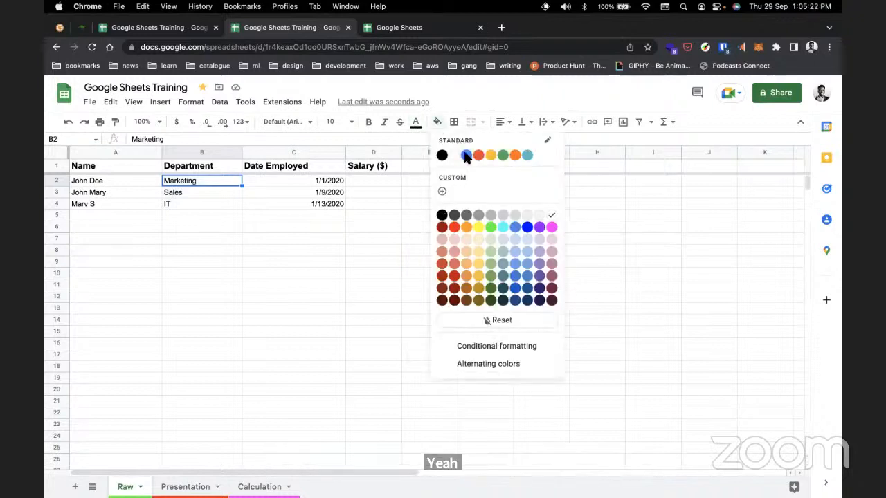
click(463, 153)
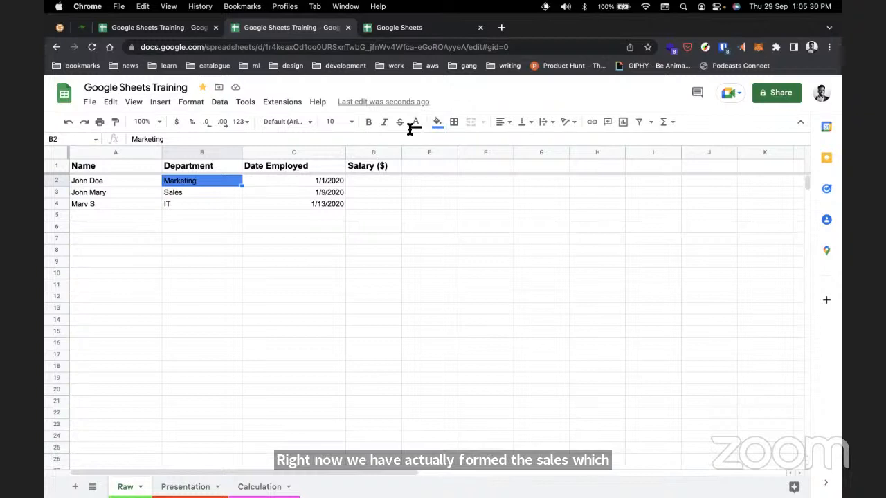
key(super+z)
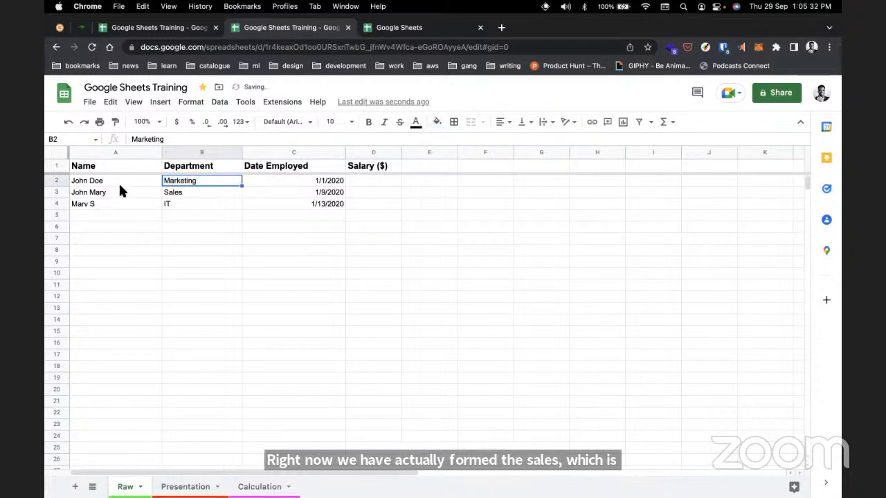
Try a black fill on the whole Date Employed column and undo the fill.
click(57, 182)
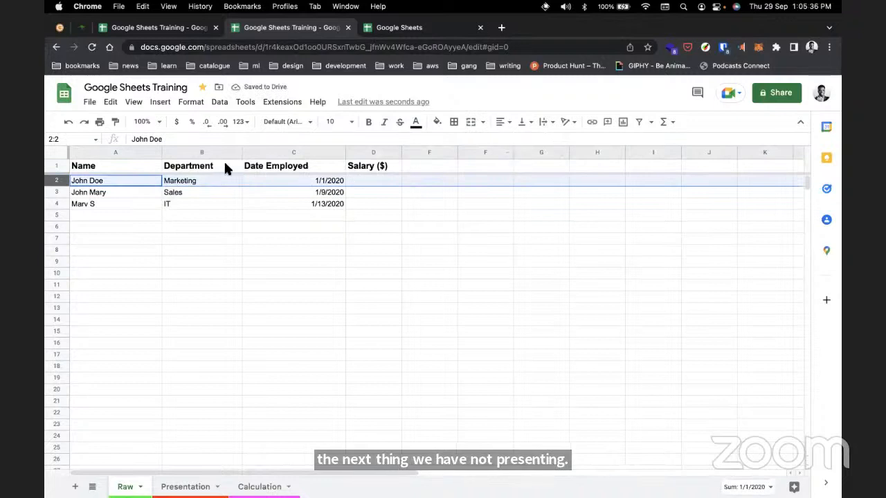
click(277, 153)
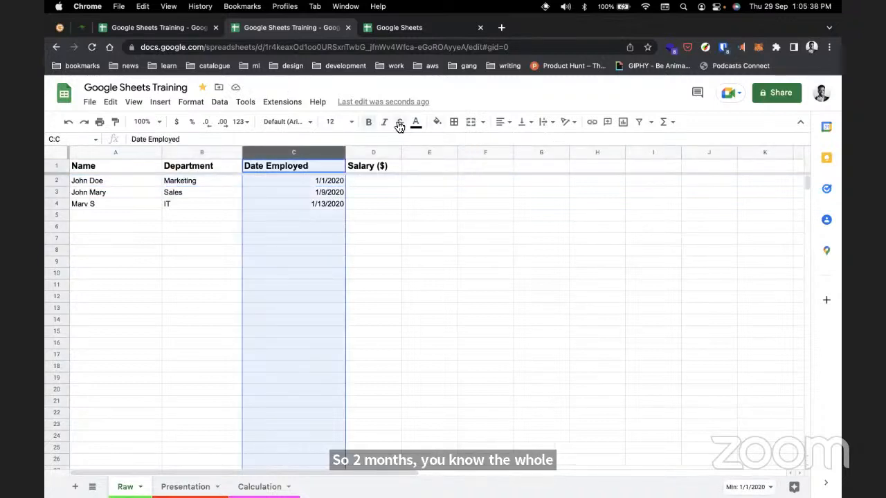
click(437, 122)
click(440, 152)
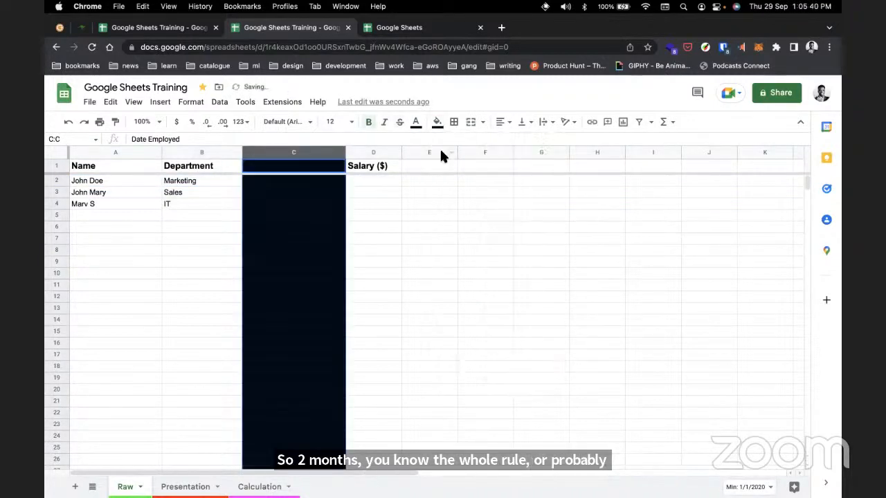
key(super+z)
Fill the whole Date Employed column with a light yellow-orange shade.
click(437, 122)
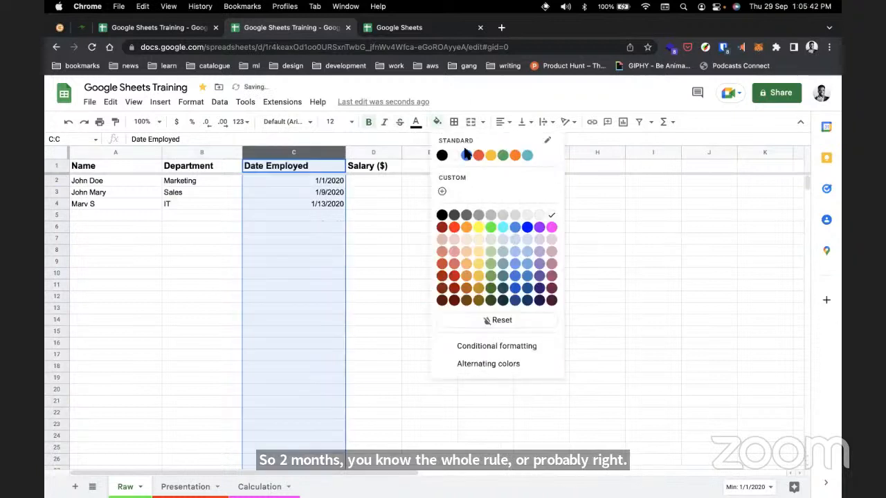
click(485, 238)
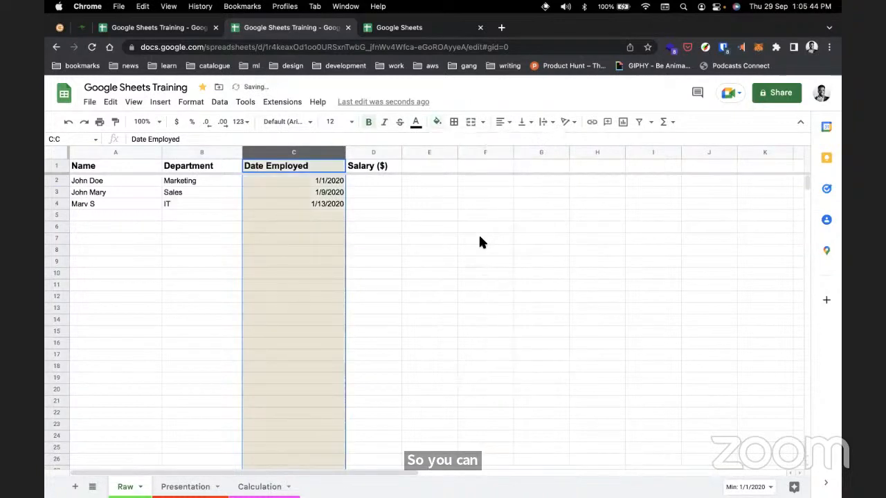
click(407, 226)
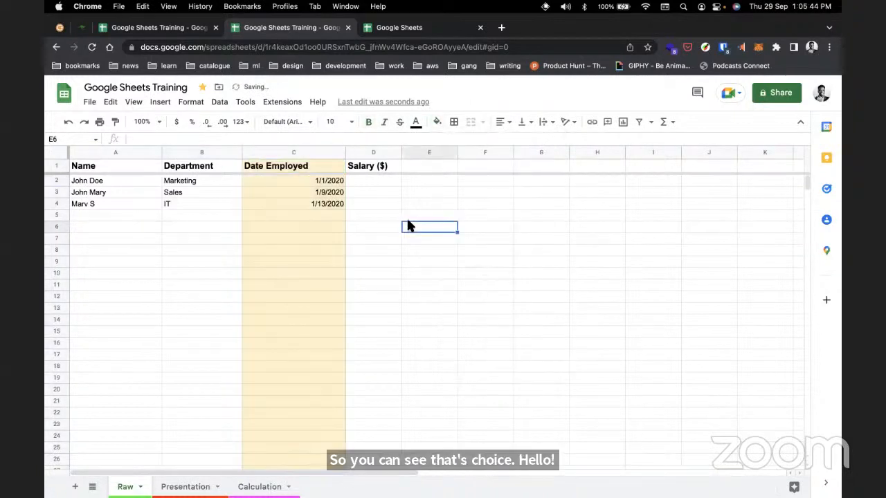
click(334, 184)
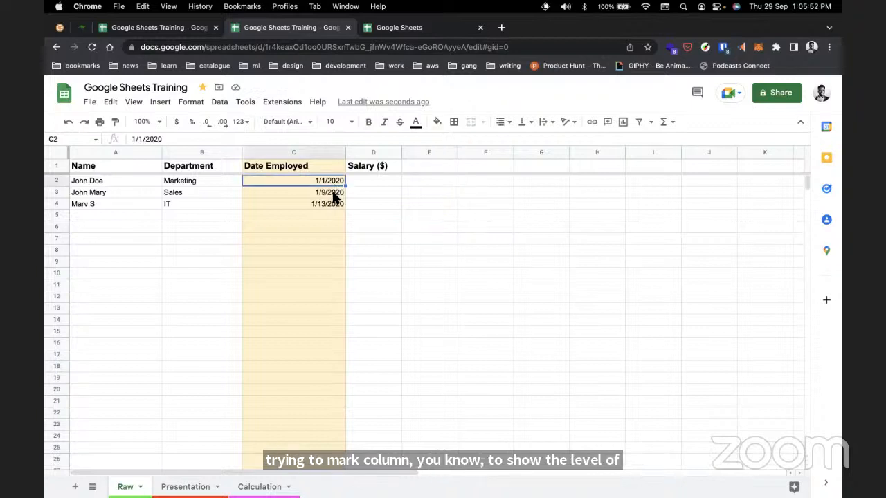
click(333, 193)
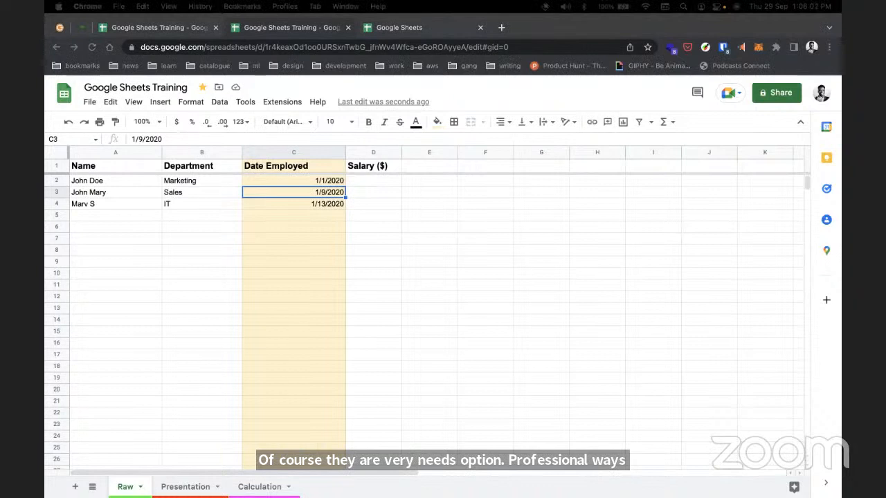
click(348, 199)
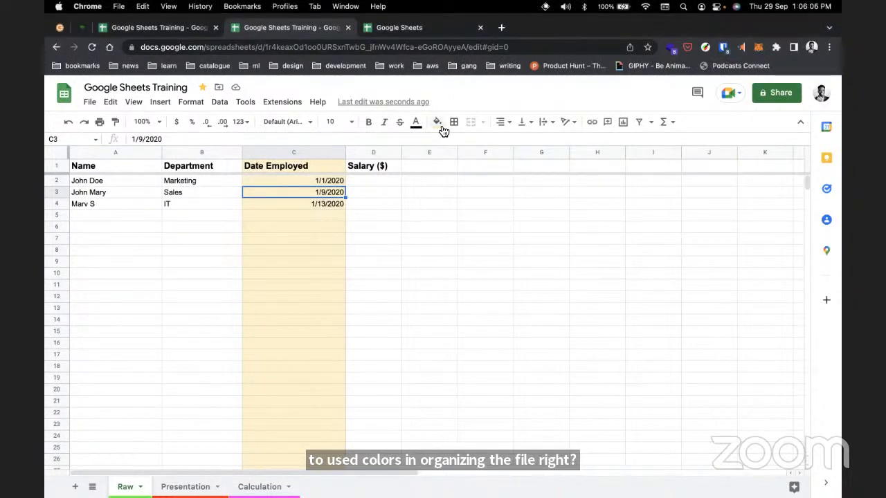
Remove the light yellow-orange fill from the Date Employed column.
click(319, 151)
click(412, 202)
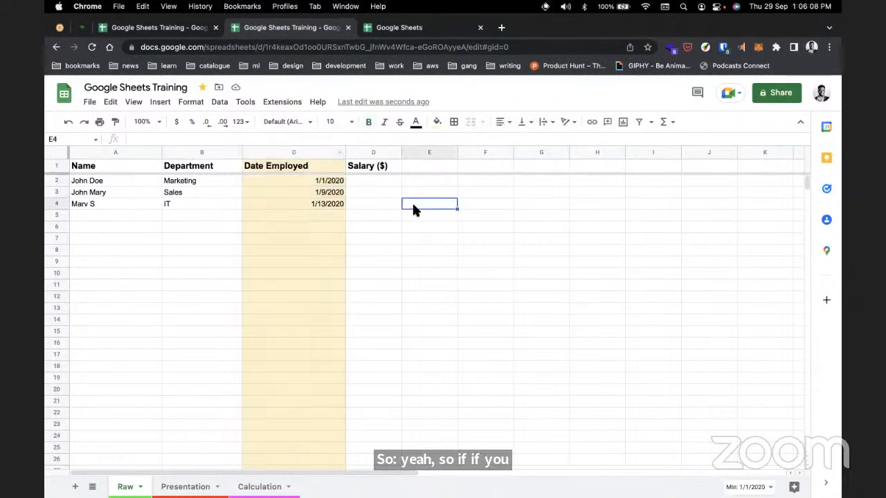
click(305, 154)
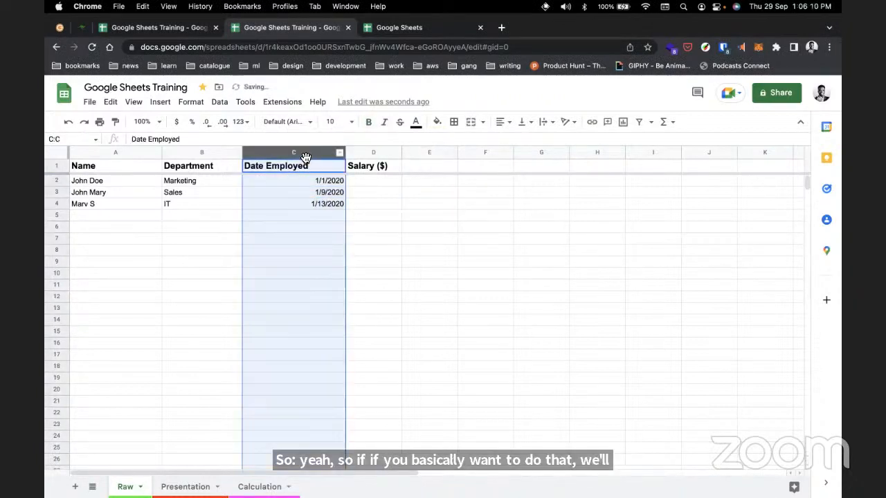
click(376, 214)
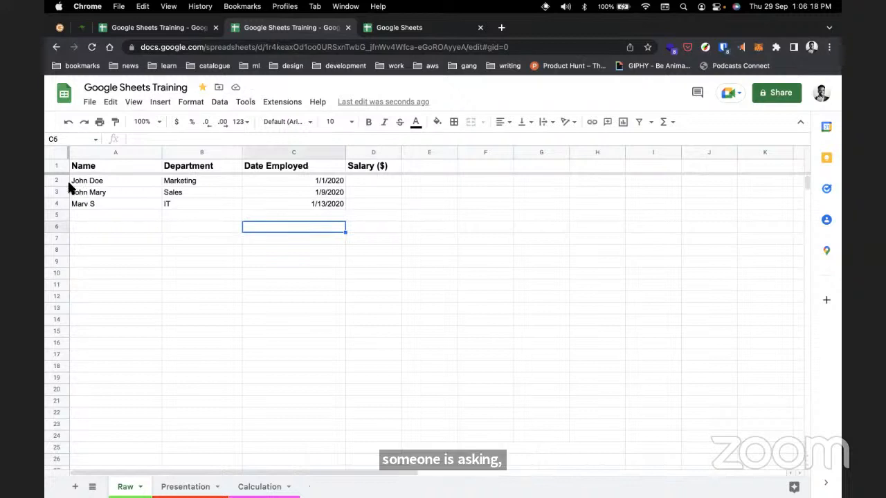
Unfreeze the header row of the Raw sheet and check how the table scrolls.
drag(63, 170, 60, 156)
click(97, 175)
scroll(88, 175, down, 1)
scroll(90, 181, up, 1)
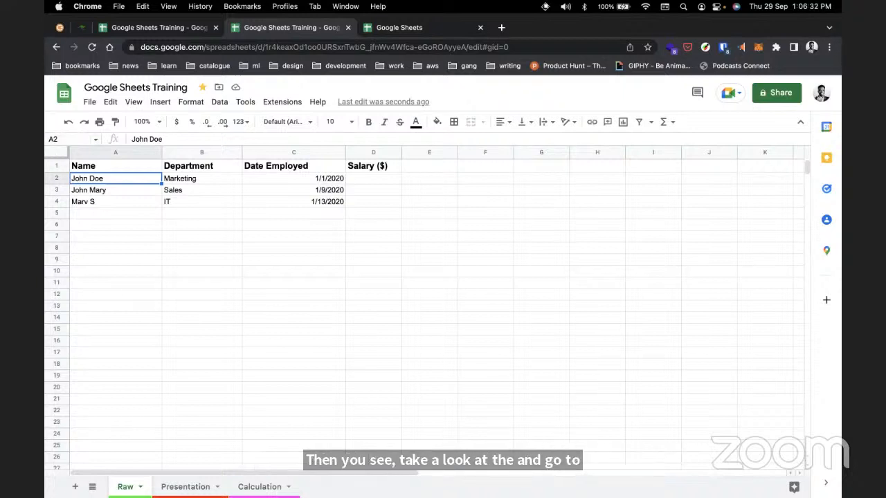
Freeze row 1 of the Raw sheet again and check that the headers stay in view.
click(69, 152)
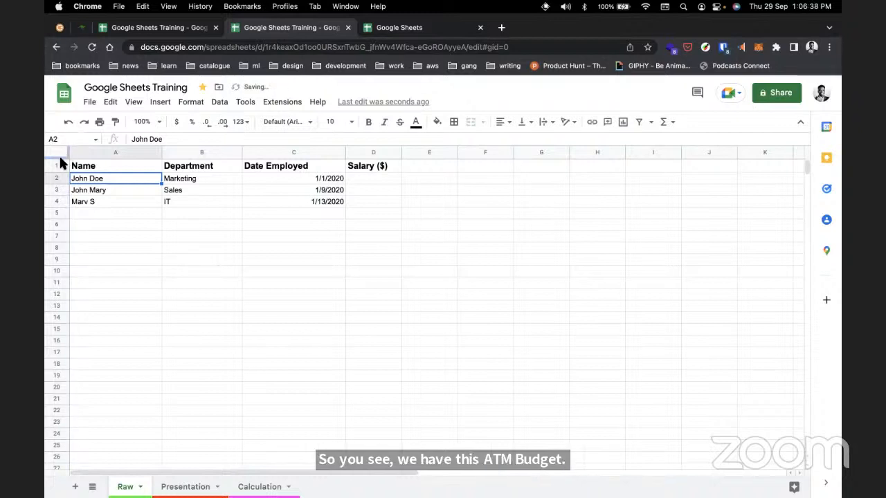
click(63, 160)
drag(62, 160, 61, 168)
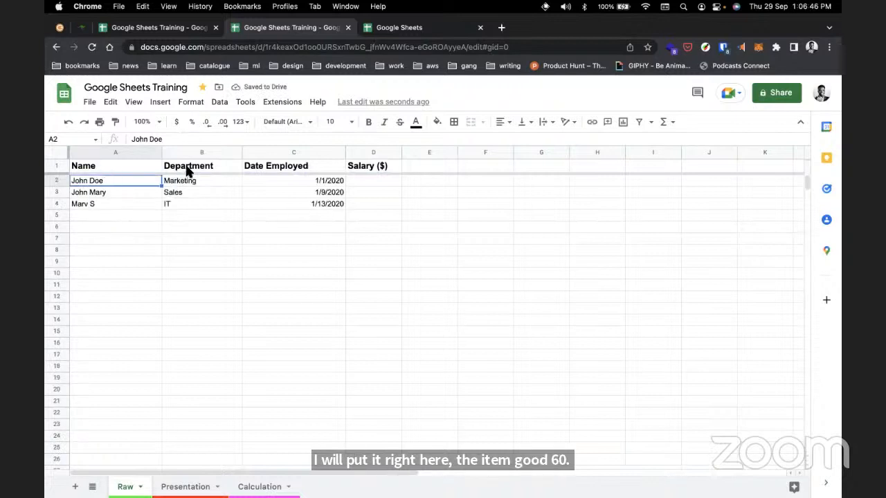
click(58, 170)
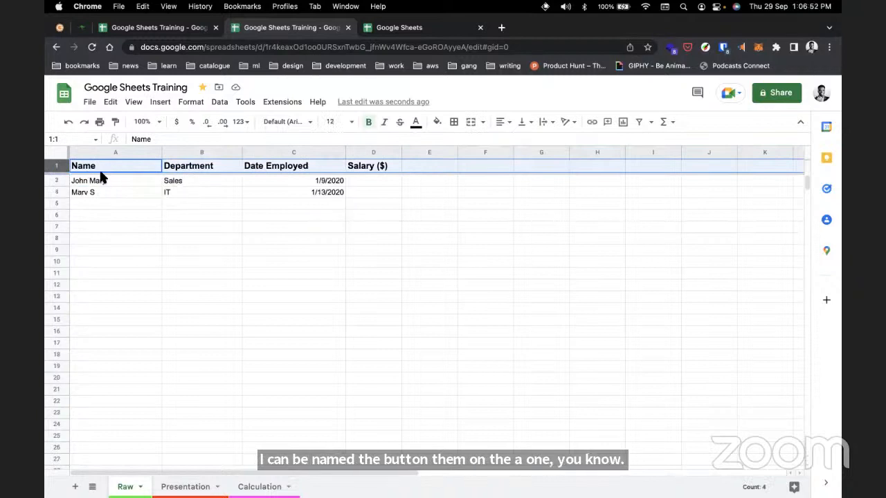
click(104, 192)
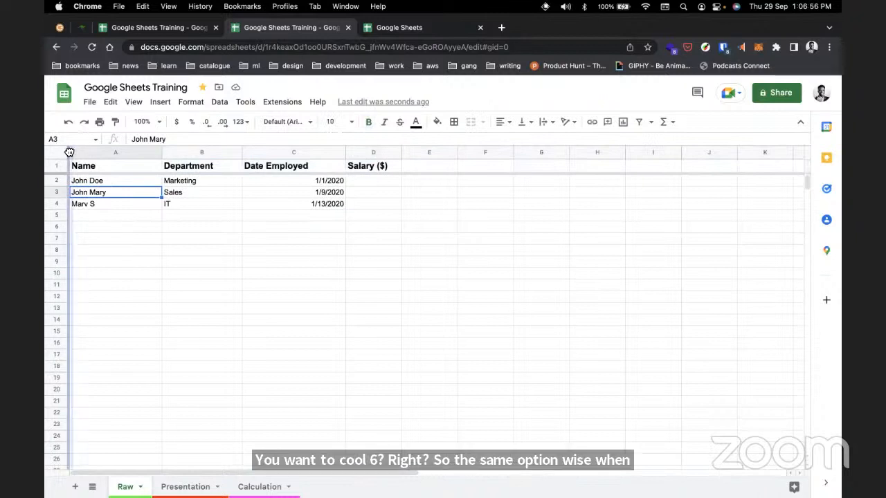
Freeze the Name column and check that it stays in view when moving sideways through the sheet.
drag(70, 150, 156, 164)
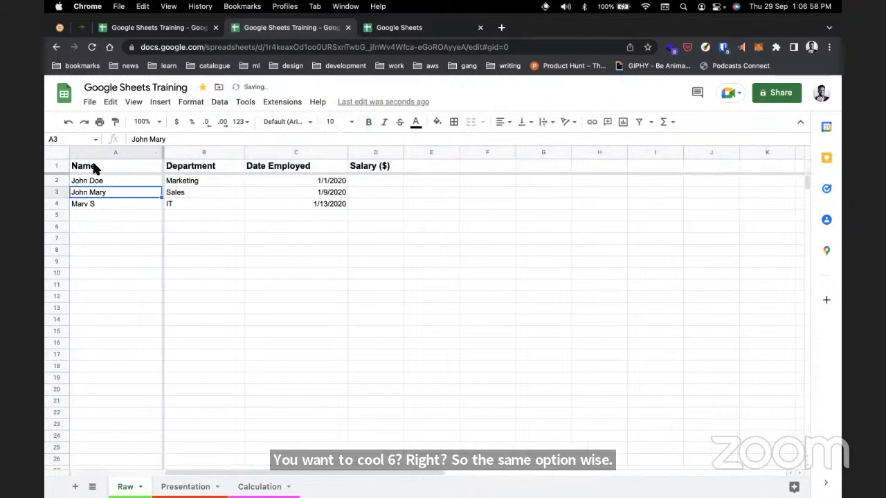
click(93, 151)
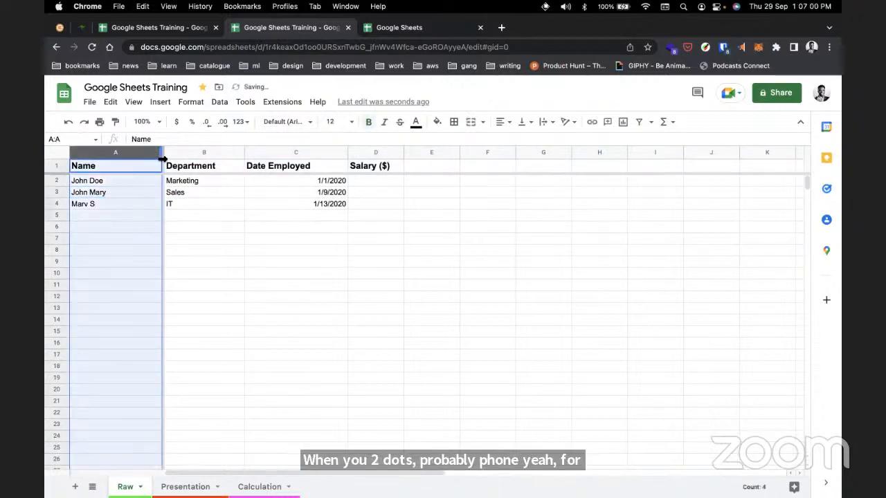
click(137, 180)
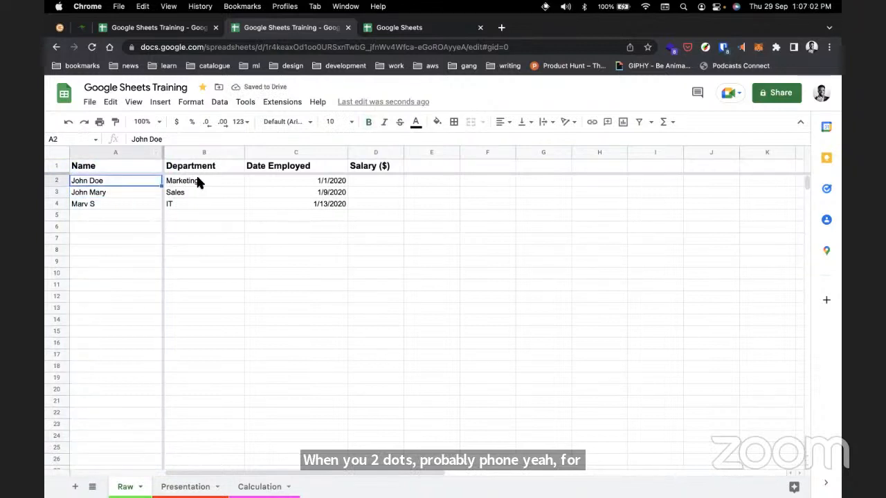
scroll(197, 181, right, 5)
scroll(197, 182, left, 5)
scroll(197, 182, right, 3)
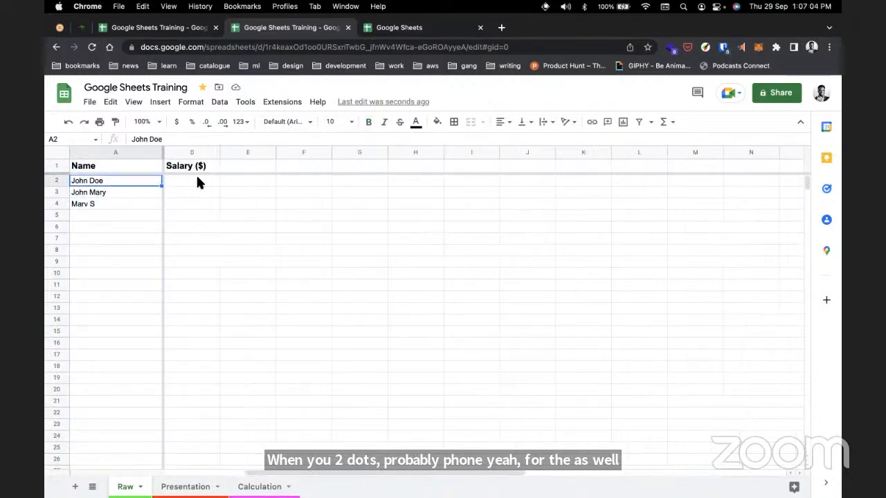
scroll(197, 182, left, 2)
scroll(197, 182, left, 1)
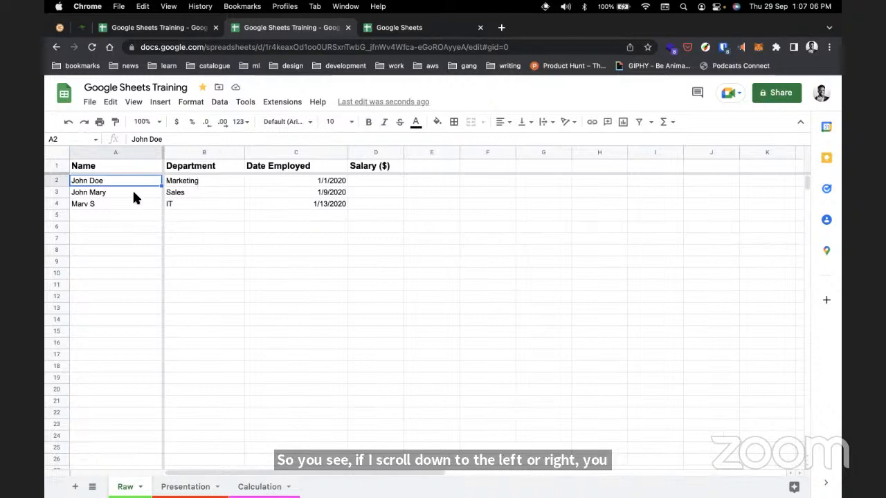
Unfreeze both the Name column and the header row of the Raw sheet.
click(179, 181)
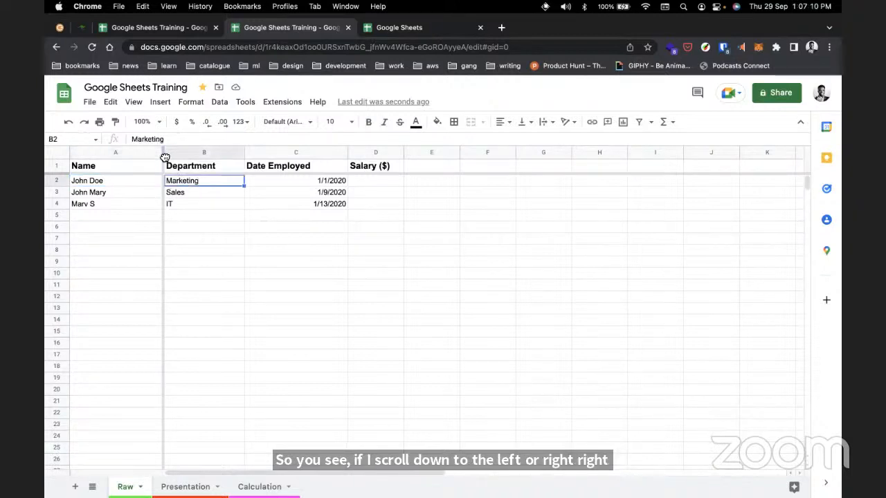
drag(165, 158, 71, 159)
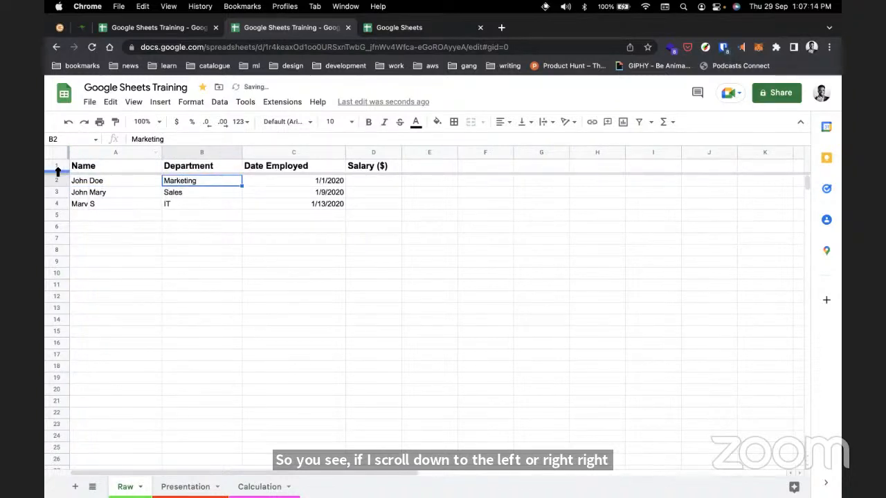
drag(60, 171, 56, 154)
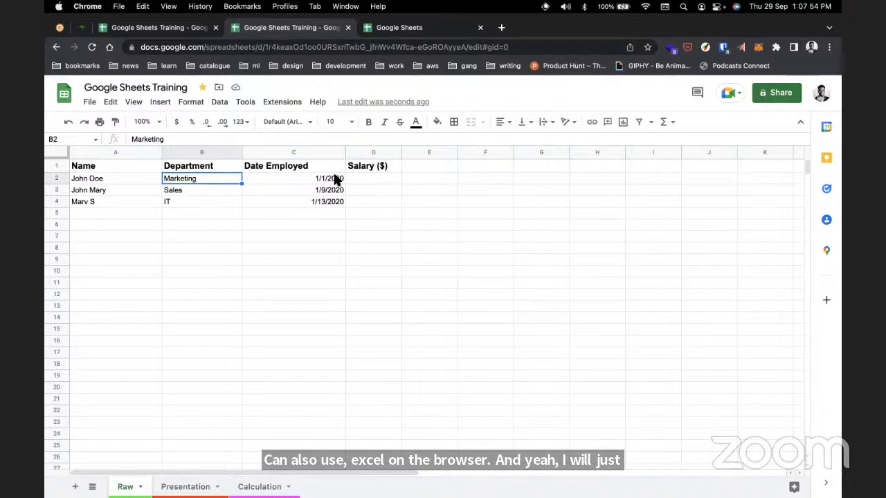
Try left, center and right horizontal alignment on the last employment date in C4, finishing with right alignment.
click(360, 178)
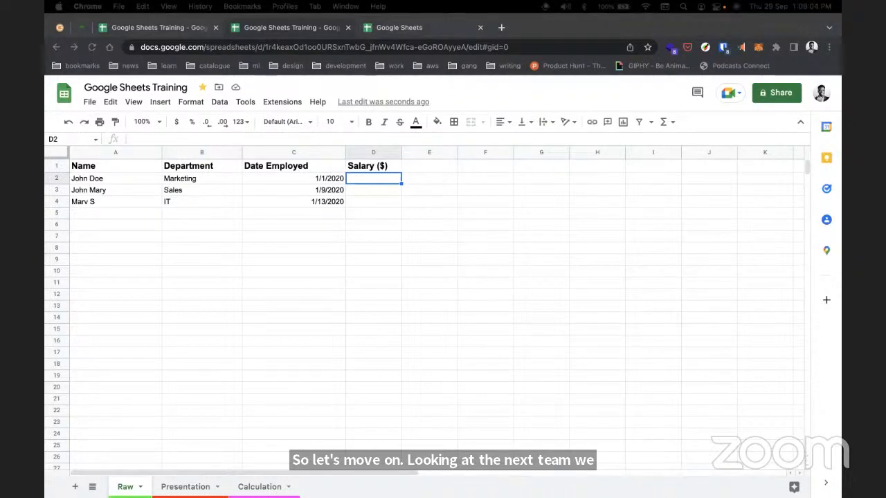
click(325, 202)
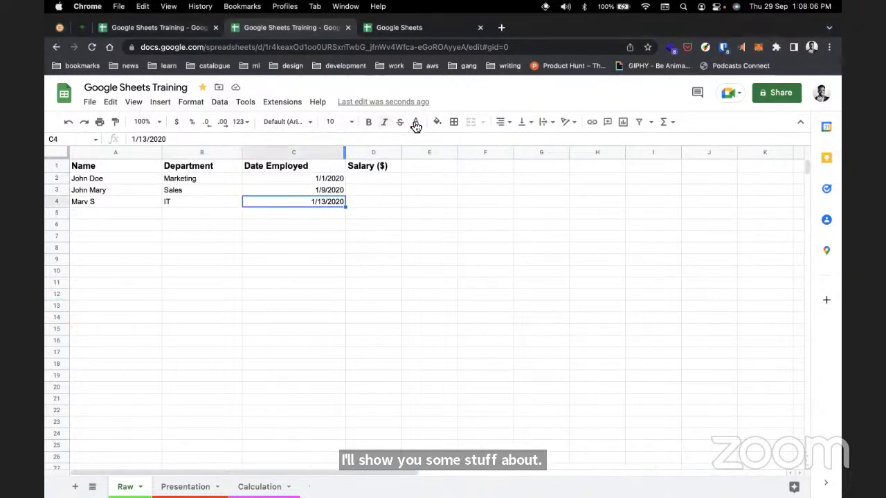
click(509, 128)
click(505, 139)
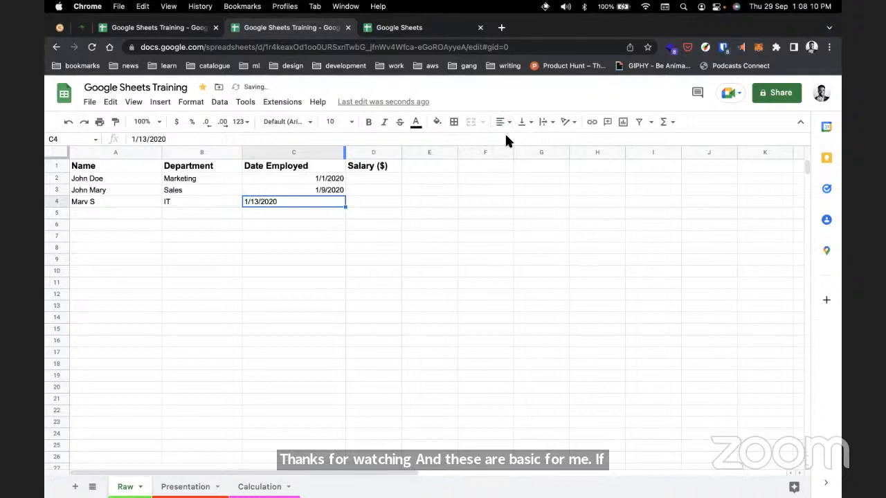
click(509, 123)
click(517, 141)
click(507, 122)
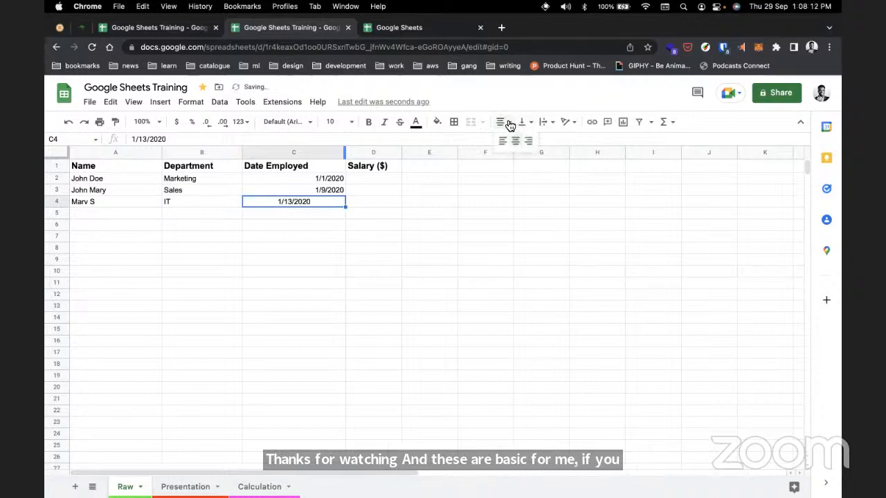
click(504, 141)
click(507, 122)
click(528, 140)
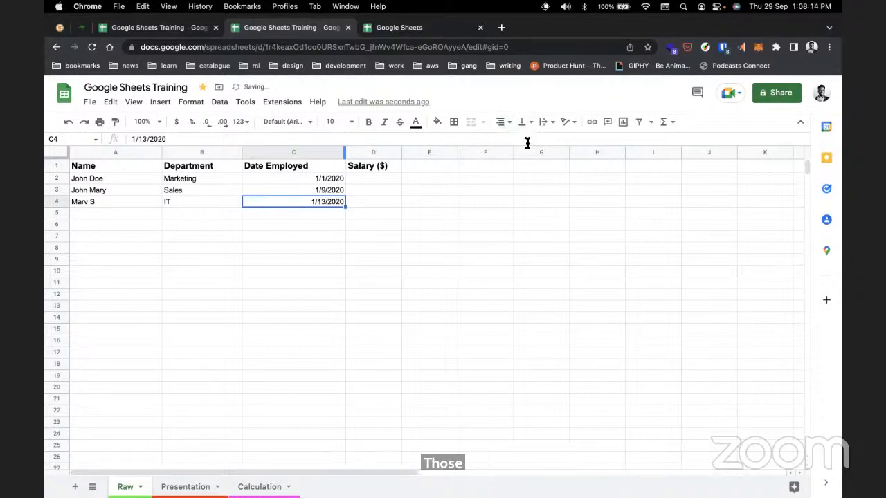
click(502, 122)
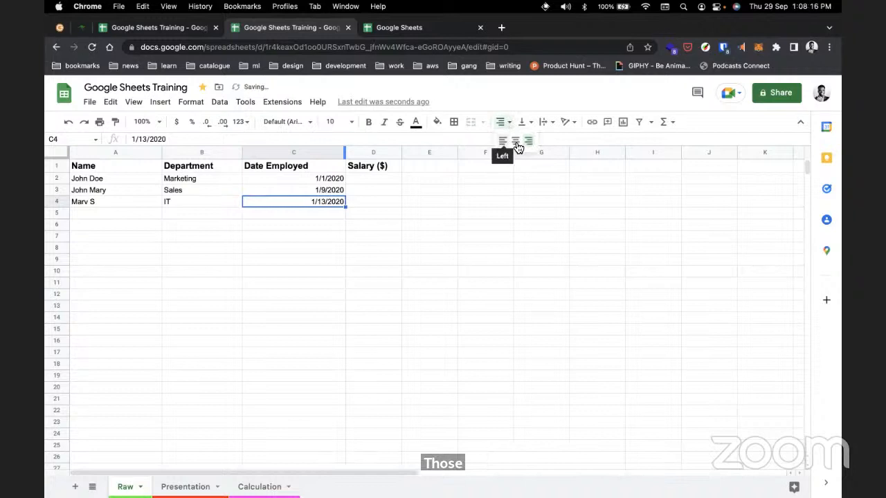
click(519, 146)
click(504, 122)
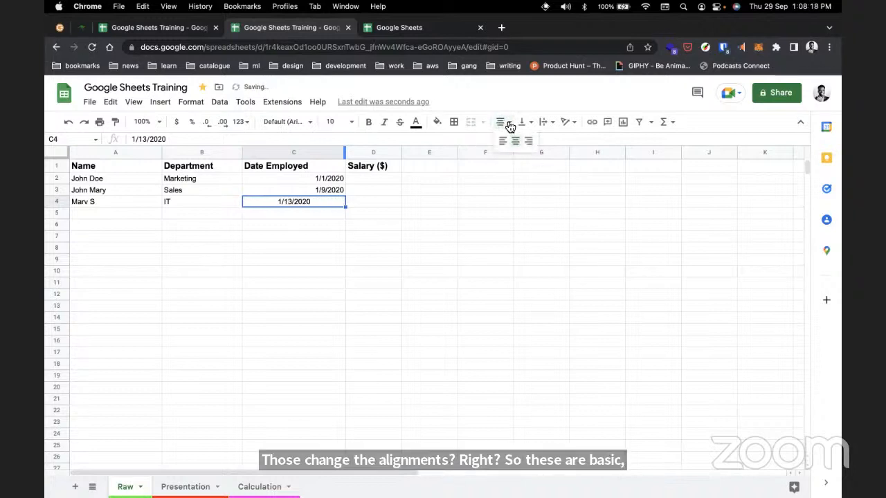
click(529, 141)
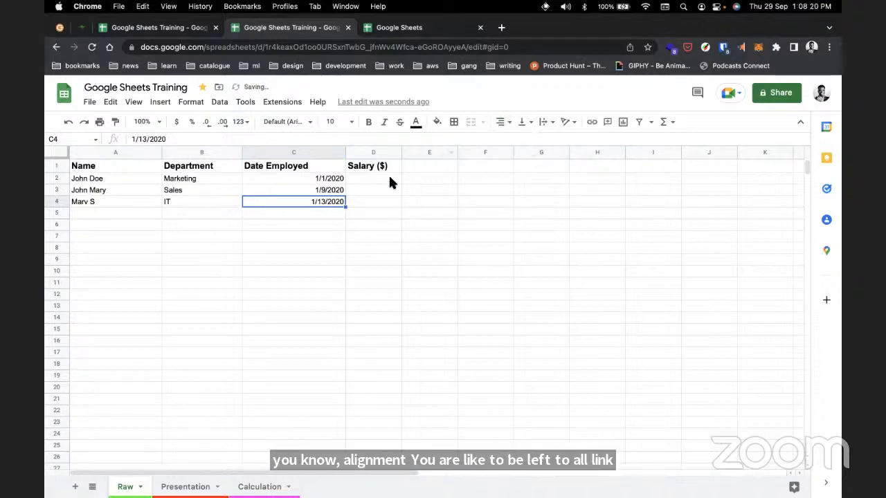
Vertically align the date in C4 to the middle and enlarge row 4 to about three times its height.
click(521, 123)
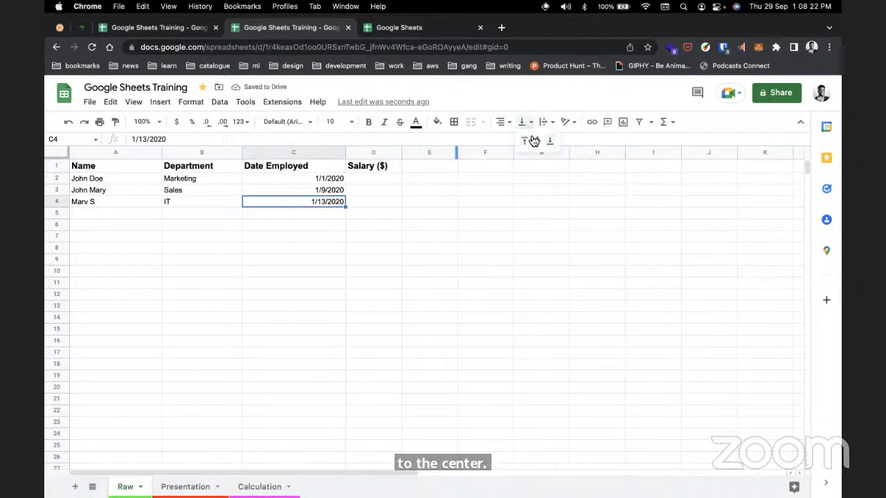
click(534, 138)
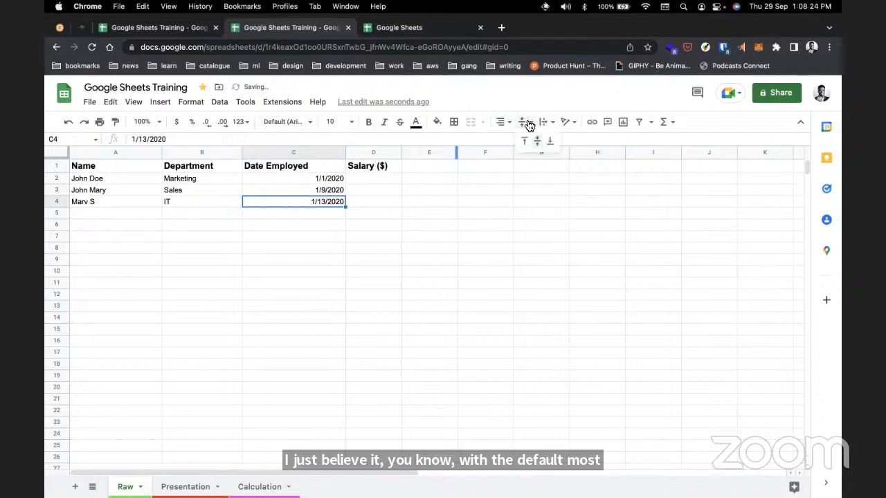
click(365, 226)
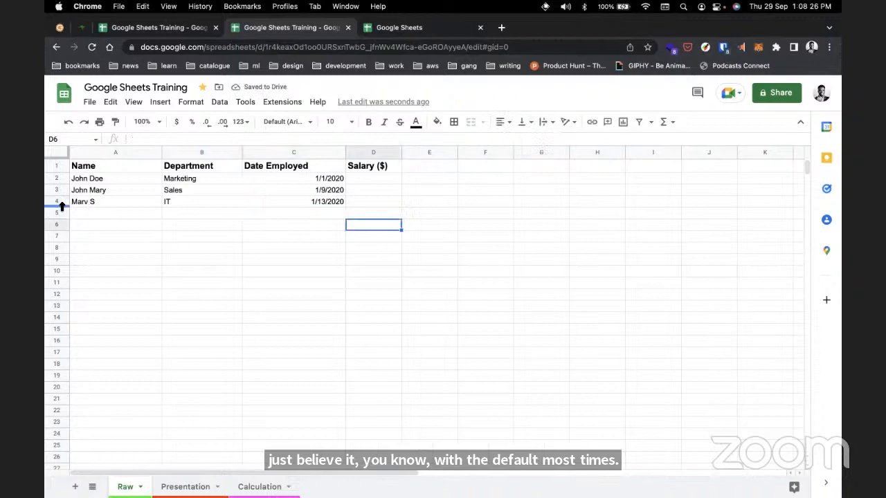
drag(58, 208, 60, 234)
click(326, 216)
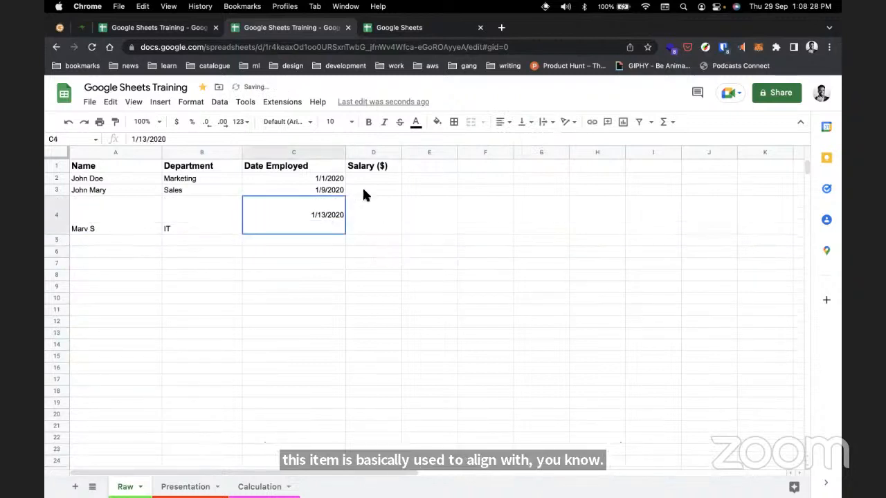
Try bottom and middle vertical alignment on the date in C4, finishing with bottom alignment.
click(526, 126)
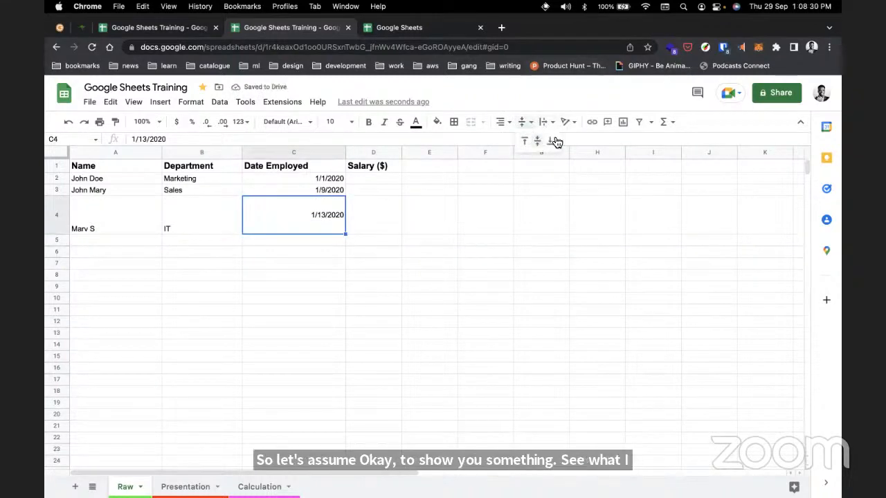
click(551, 141)
click(528, 128)
click(537, 141)
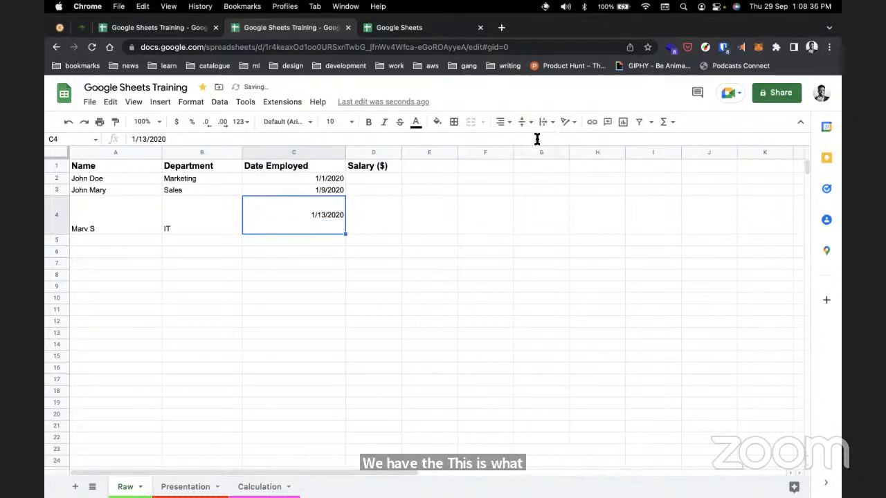
click(532, 125)
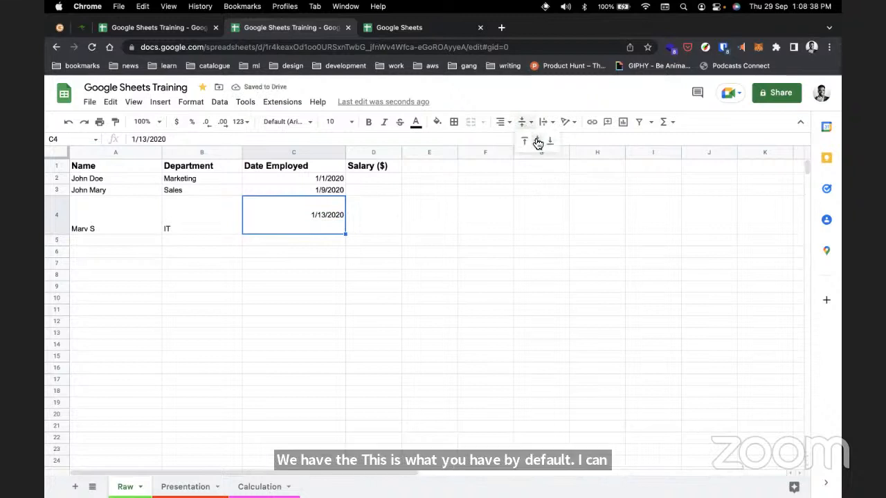
click(550, 142)
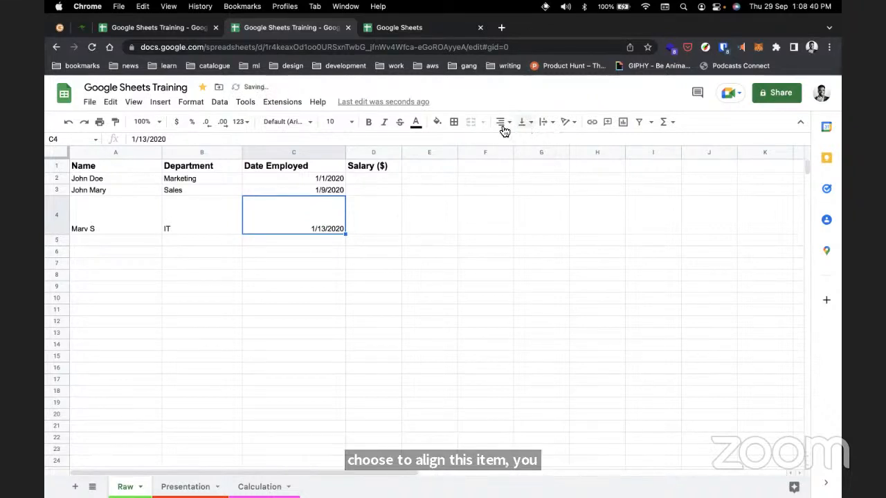
Shrink row 4 back to about the height of the rows above it.
drag(63, 231, 64, 207)
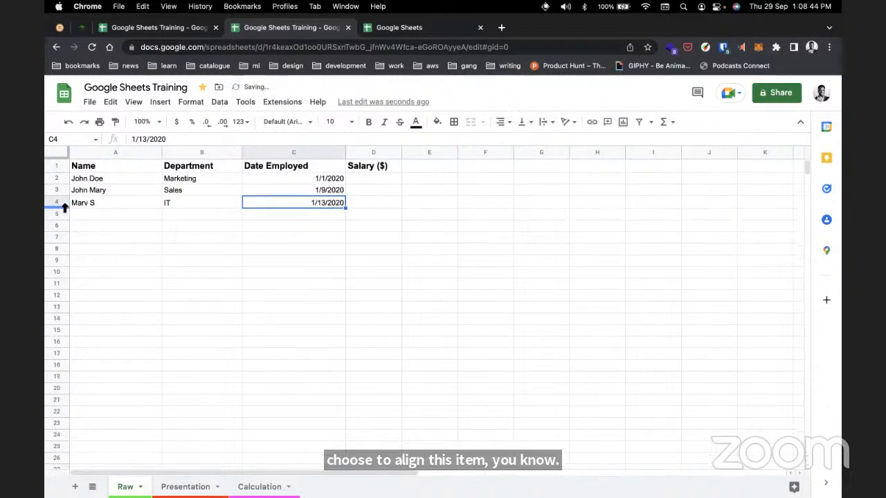
click(331, 190)
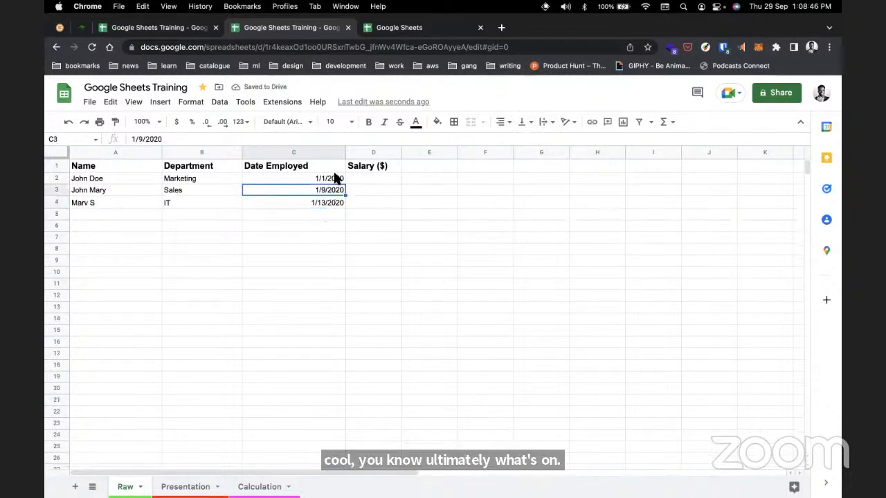
click(334, 178)
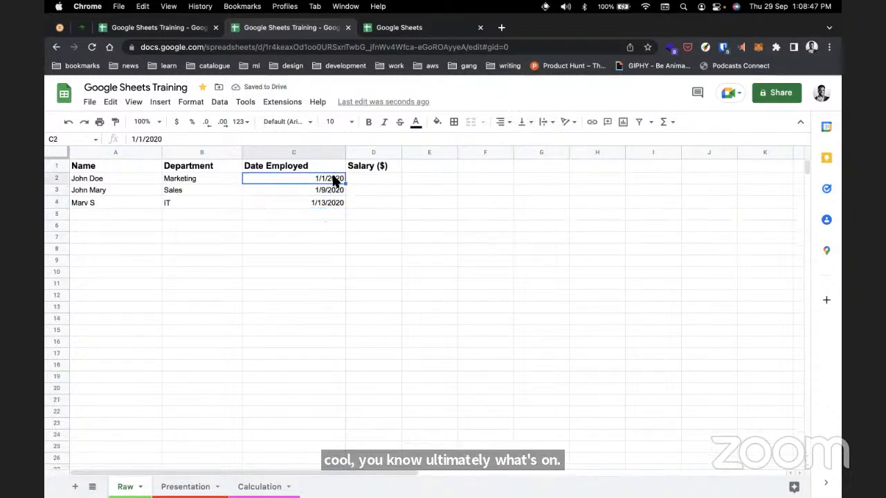
Look at the text wrapping options and enter "You can make and edit spreadsheets right in your web browser with Google Sheets." in C6.
click(553, 128)
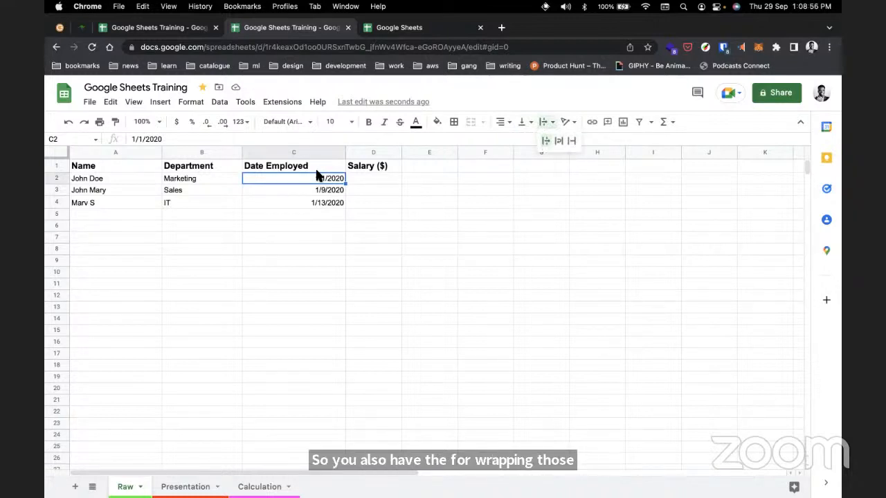
click(271, 211)
click(274, 222)
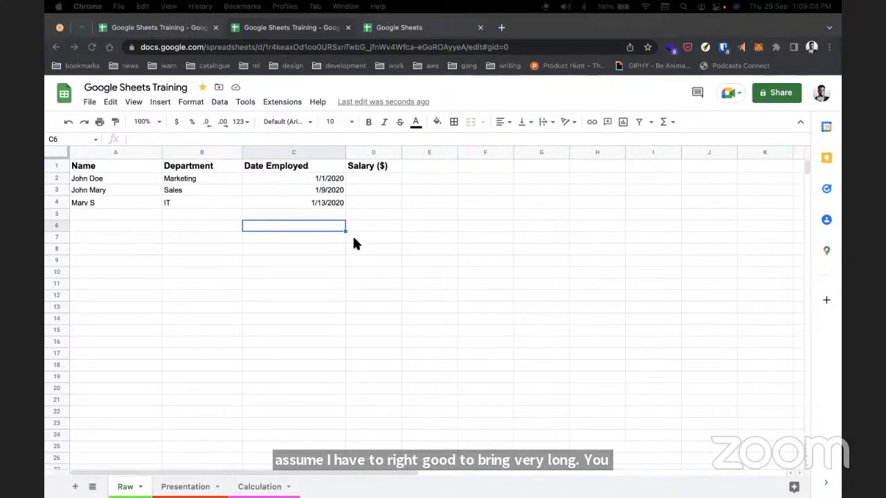
click(308, 224)
text(You can make and edit spreadsheets right in your web browser with Google Sheets.)
click(307, 258)
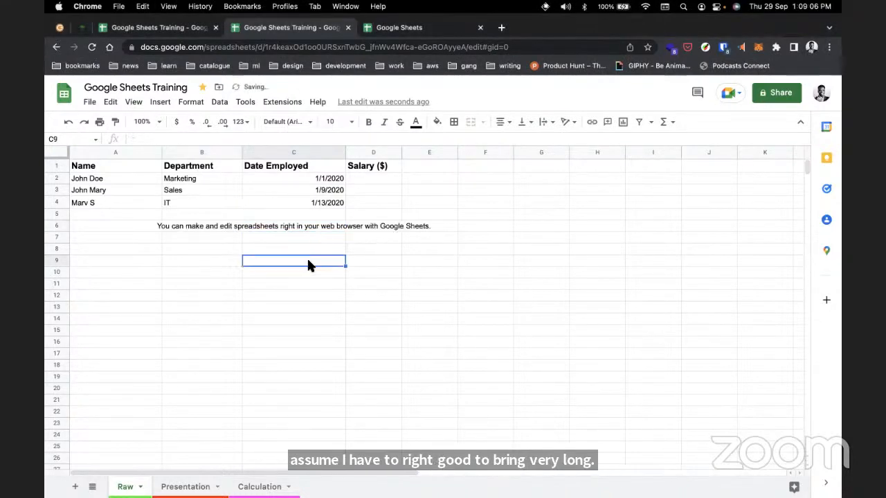
Align the long sentence in C6 to the left.
click(306, 226)
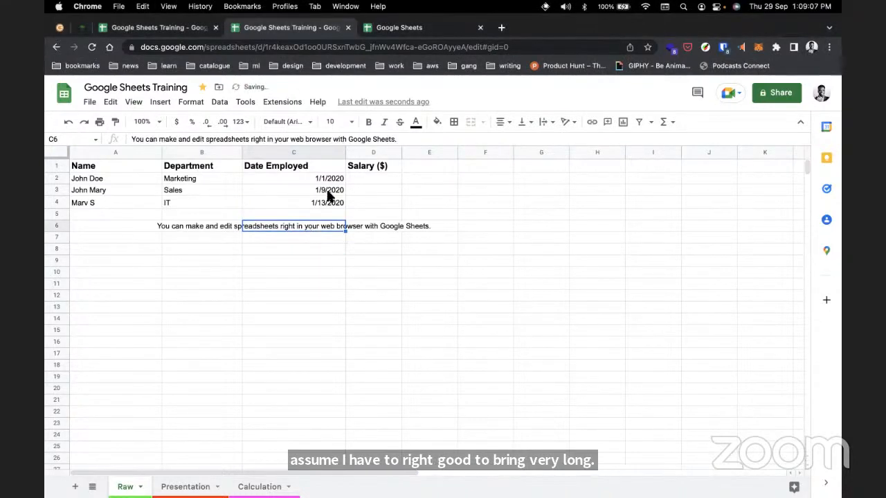
click(505, 125)
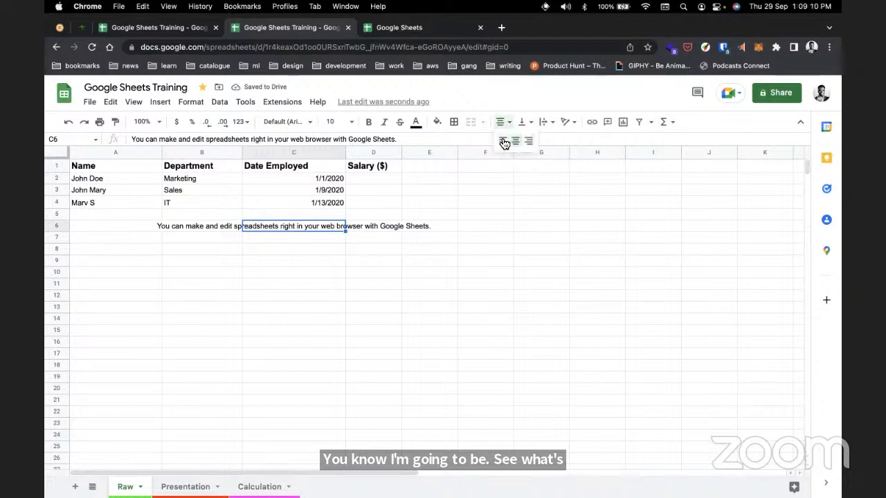
click(501, 139)
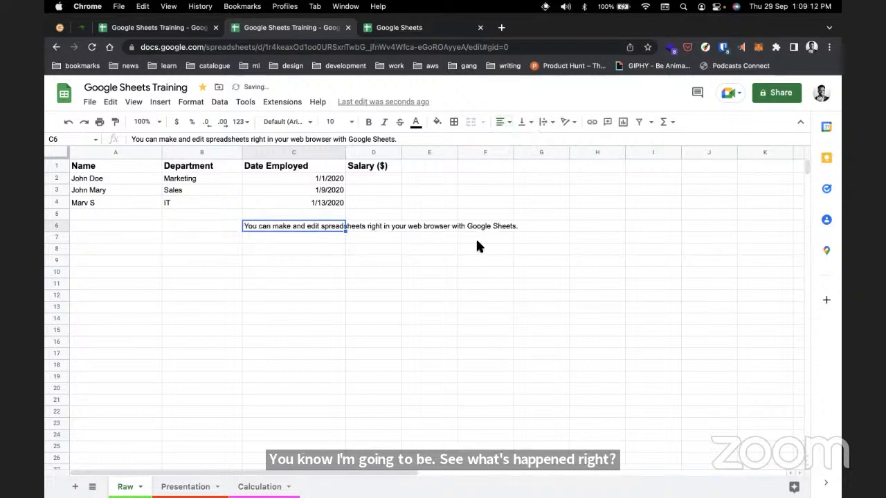
click(322, 236)
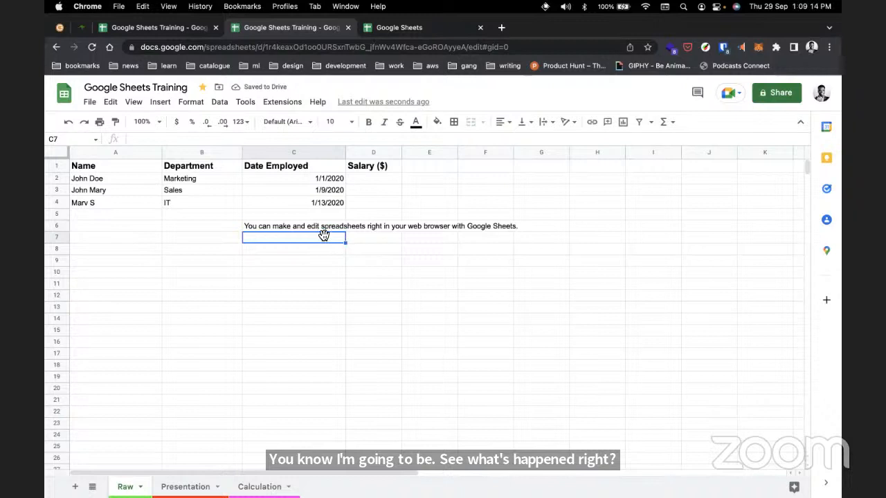
Copy the date from C4 into D6, E6 and F6, next to the long sentence in C6.
click(275, 229)
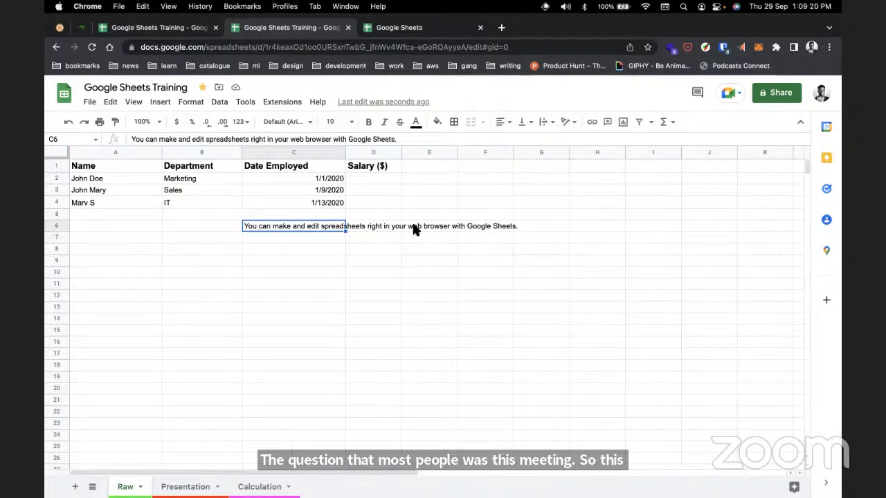
click(332, 202)
key(ctrl+c)
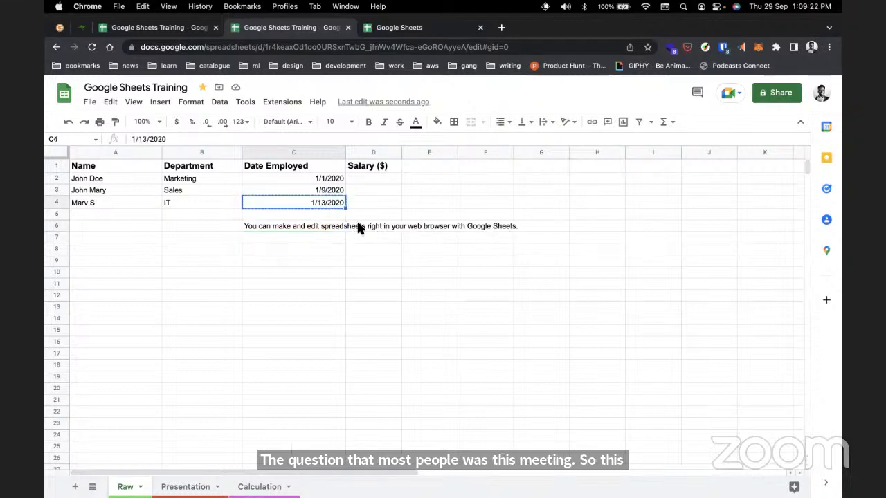
click(360, 229)
key(ctrl+v)
click(451, 225)
key(ctrl+v)
click(463, 227)
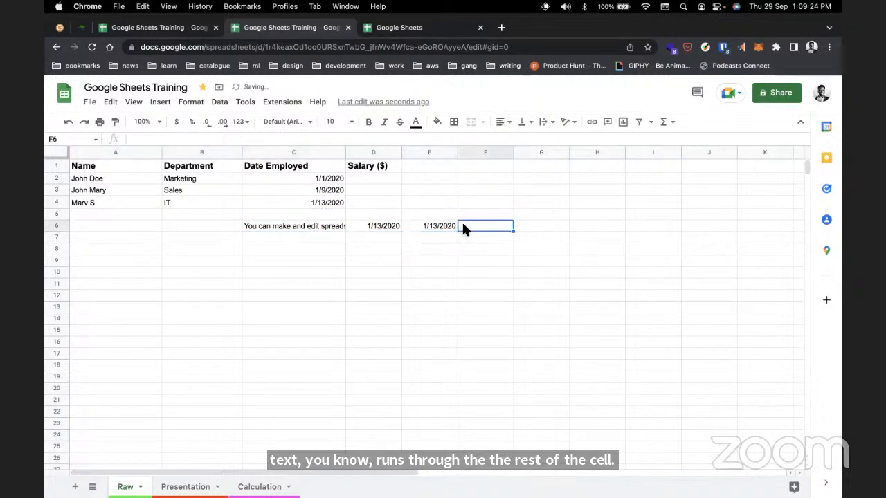
key(ctrl+v)
click(332, 226)
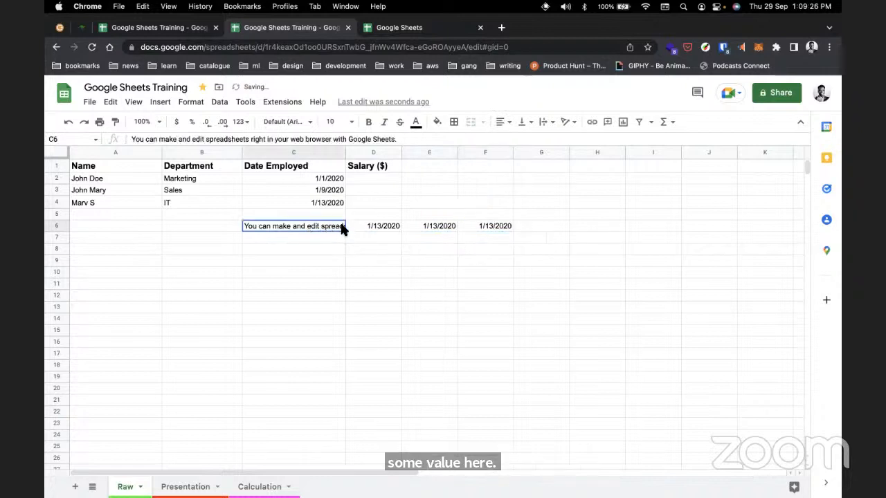
Undo the three dates pasted into D6, E6 and F6.
key(ctrl+z)
key(ctrl+z)
key(ctrl+z)
Set the text wrapping of the long sentence in C6 to Wrap.
click(274, 226)
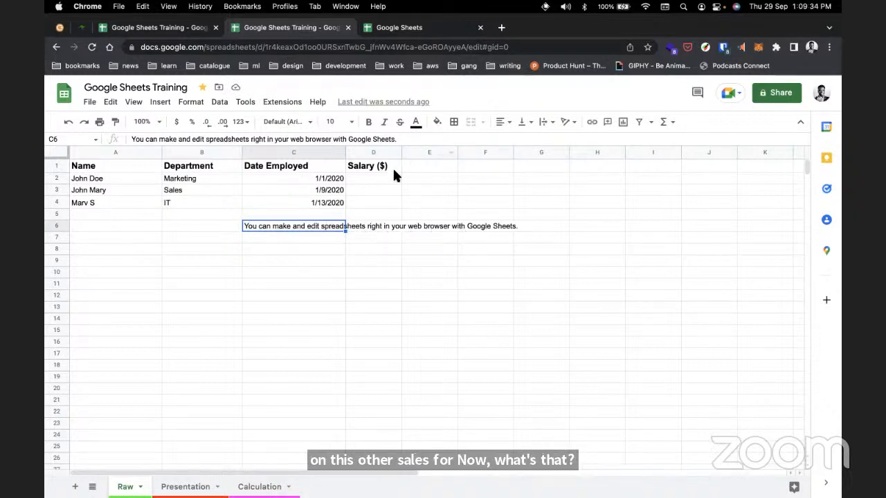
click(553, 124)
click(560, 142)
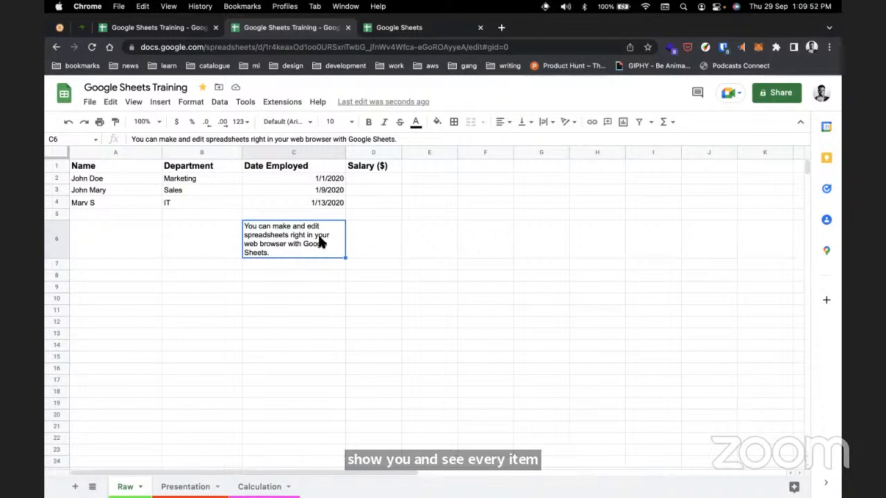
Rotate the text in C6 upward and enlarge row 6 to make room for the rotated sentence.
click(545, 122)
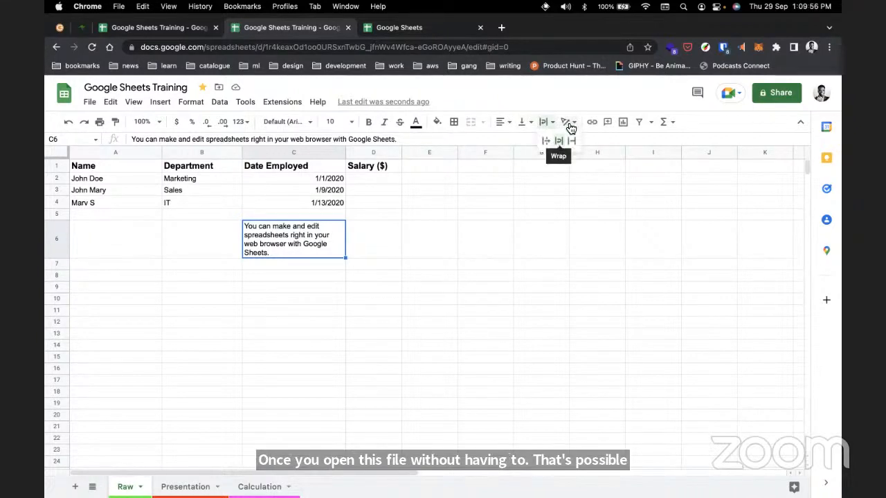
click(568, 125)
click(569, 125)
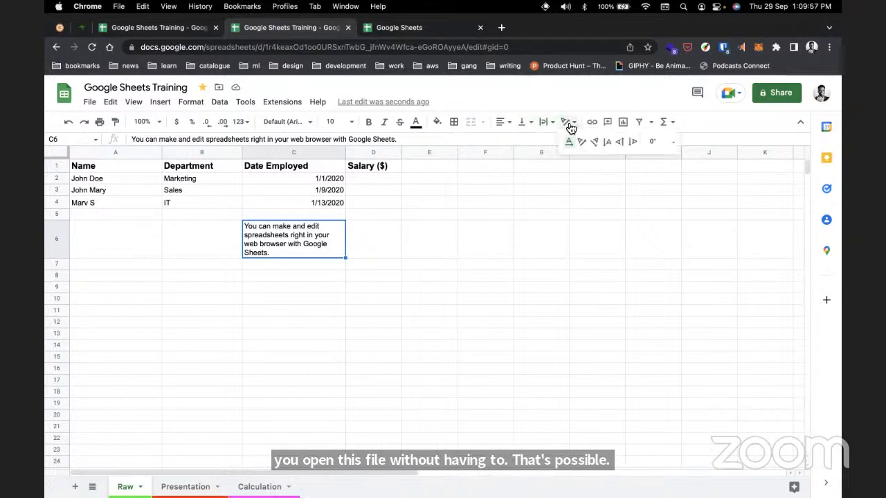
click(608, 142)
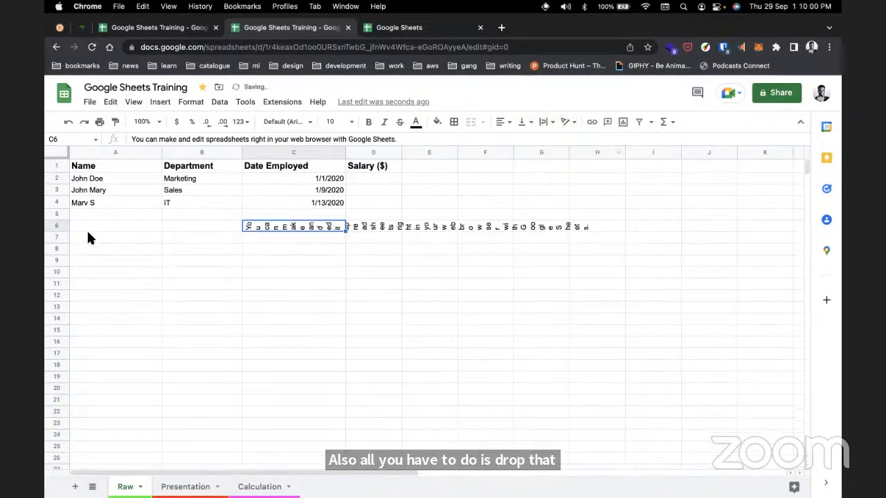
drag(64, 229, 66, 328)
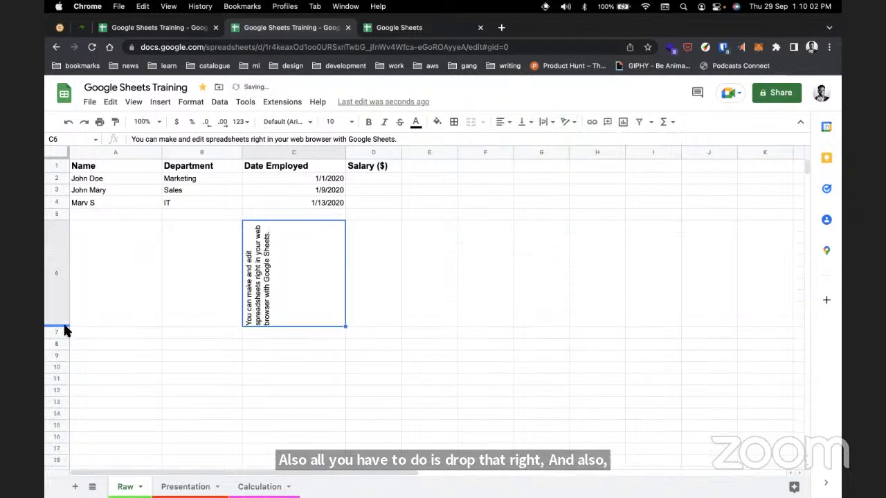
Undo all the changes made to row 6, including the sentence entered in C6.
key(super+z)
key(super+z)
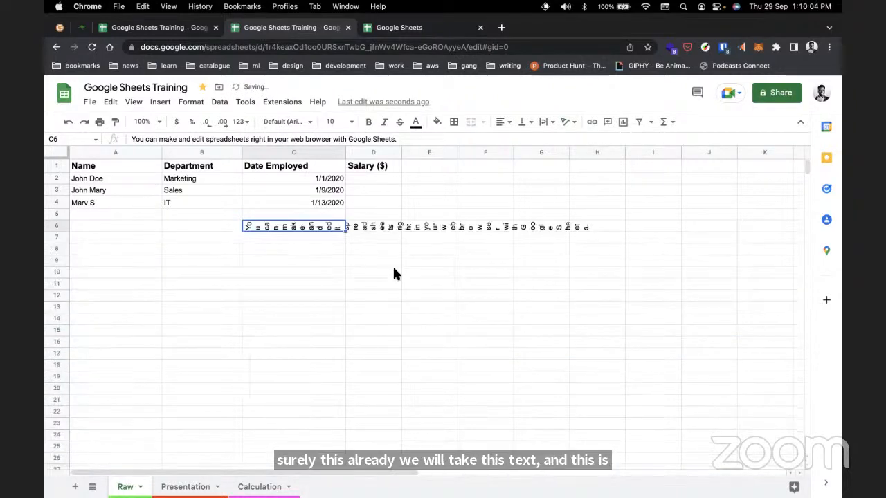
key(super+z)
key(super+z)
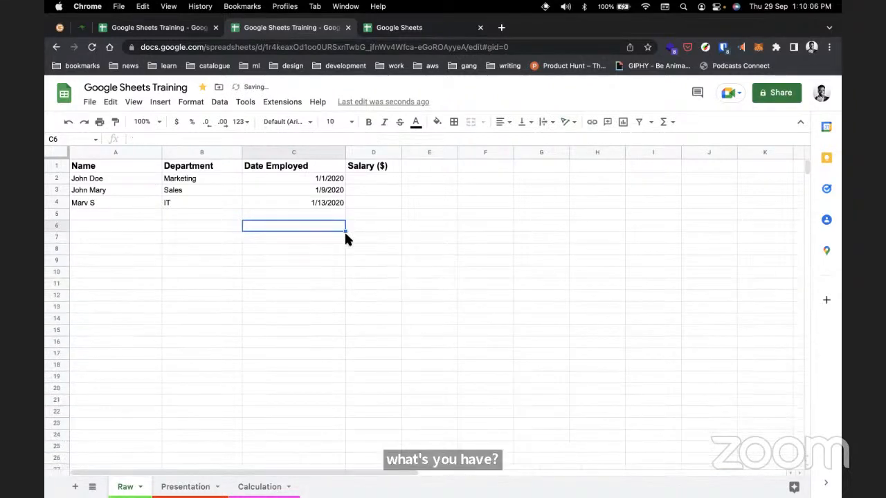
Review the alignment and number format options available for the empty salary cell D2, without applying any.
click(331, 204)
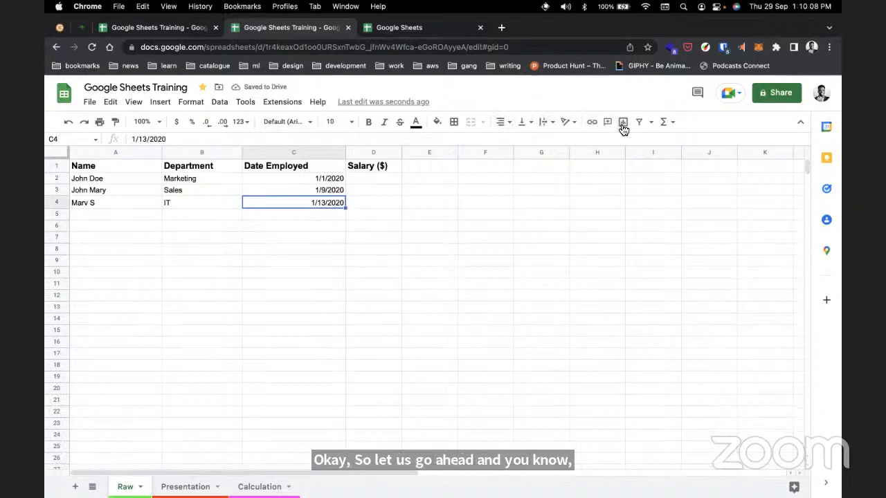
click(360, 178)
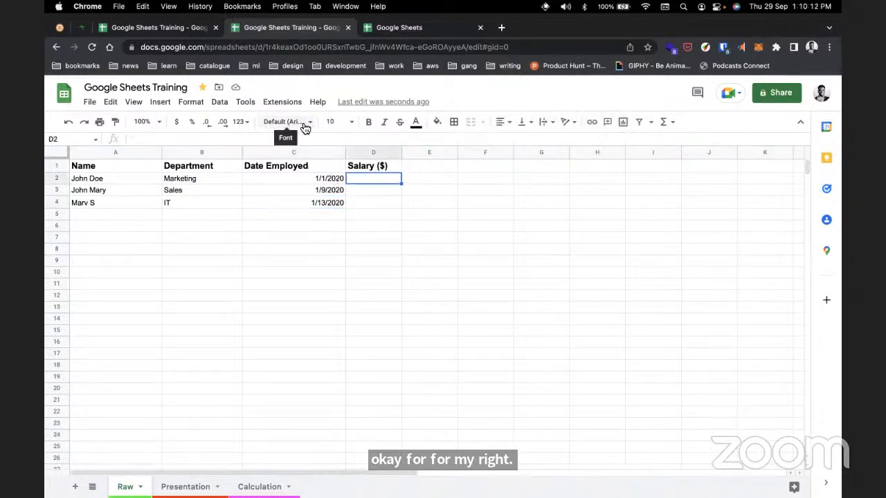
click(191, 102)
mouse_move(232, 184)
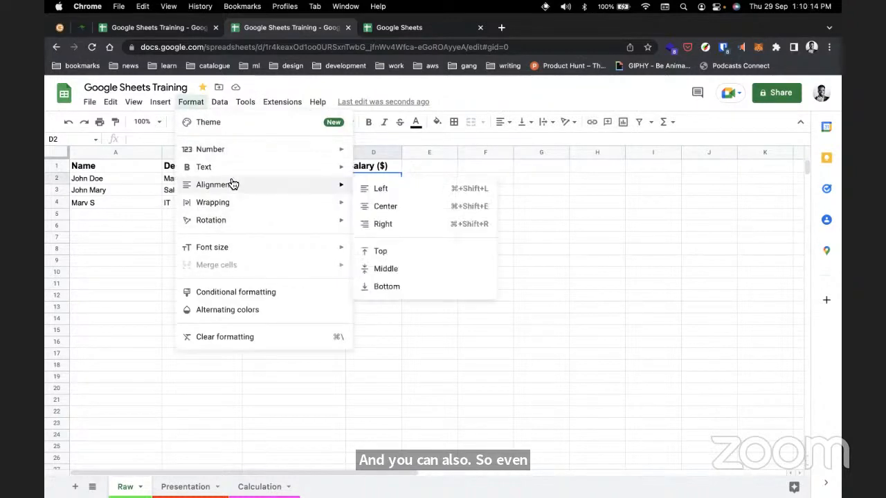
mouse_move(242, 155)
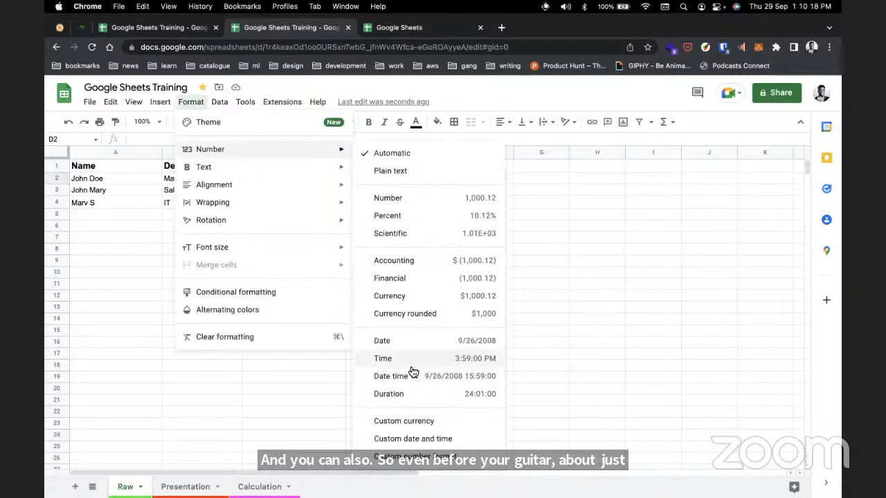
click(582, 246)
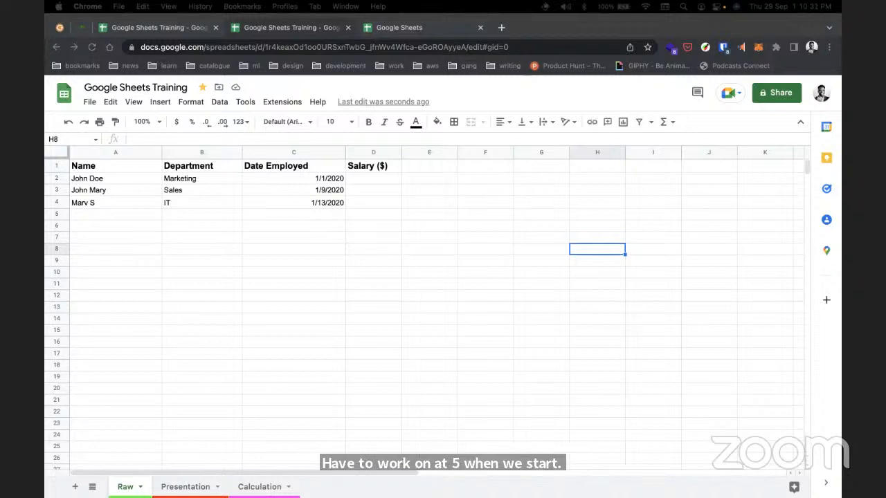
Clear the contents of column D, including its Salary ($) heading.
click(408, 238)
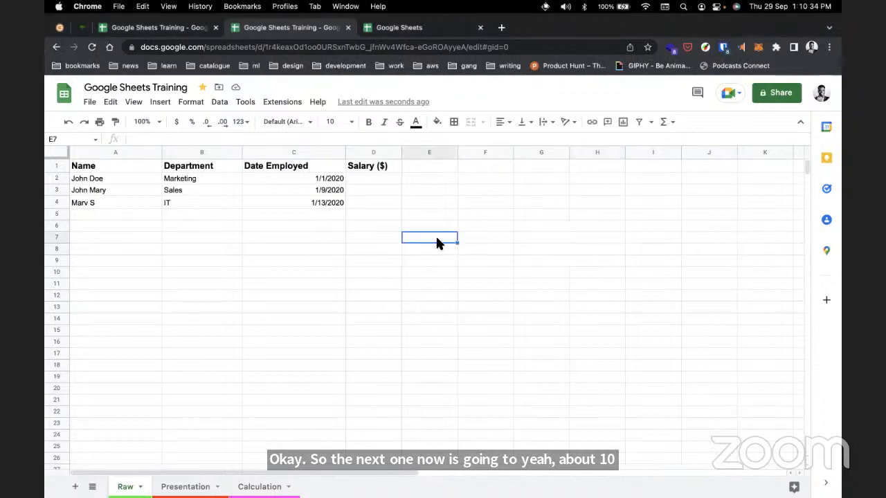
click(380, 152)
key(BackSpace)
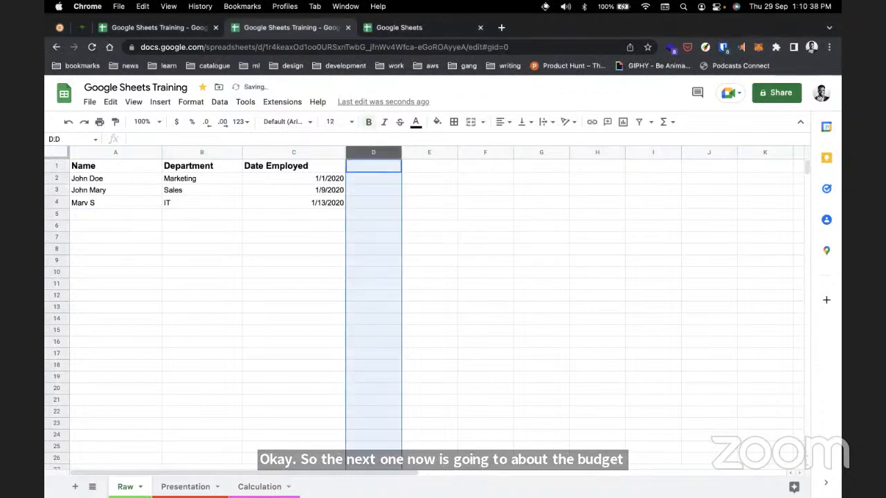
click(267, 187)
click(182, 202)
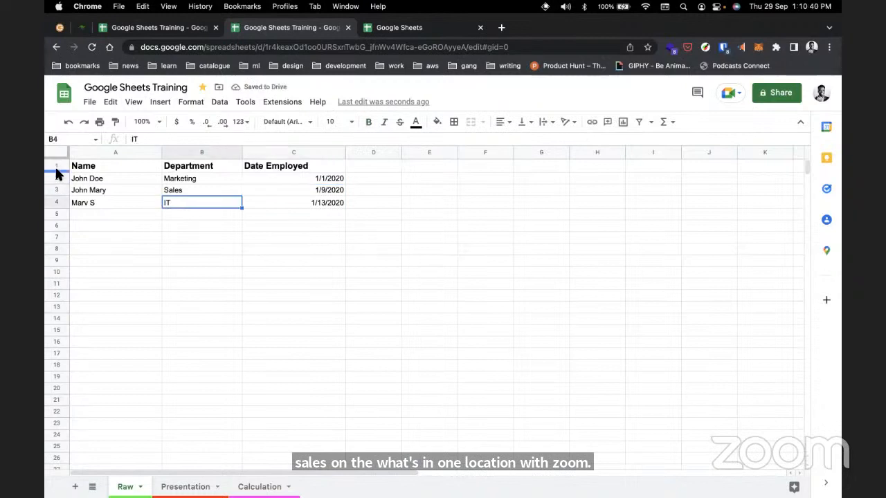
scroll(75, 177, down, 1)
scroll(75, 178, up, 1)
click(103, 228)
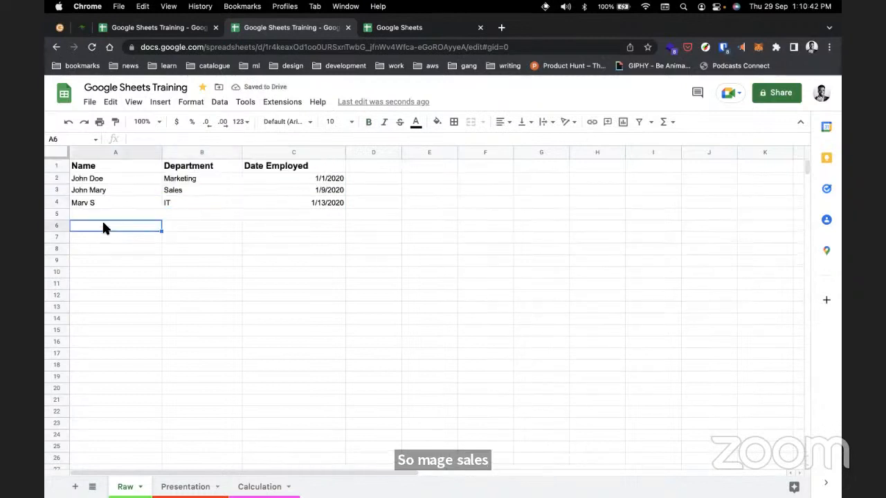
Insert one empty row above the header row of the employee table.
click(59, 166)
right_click(59, 168)
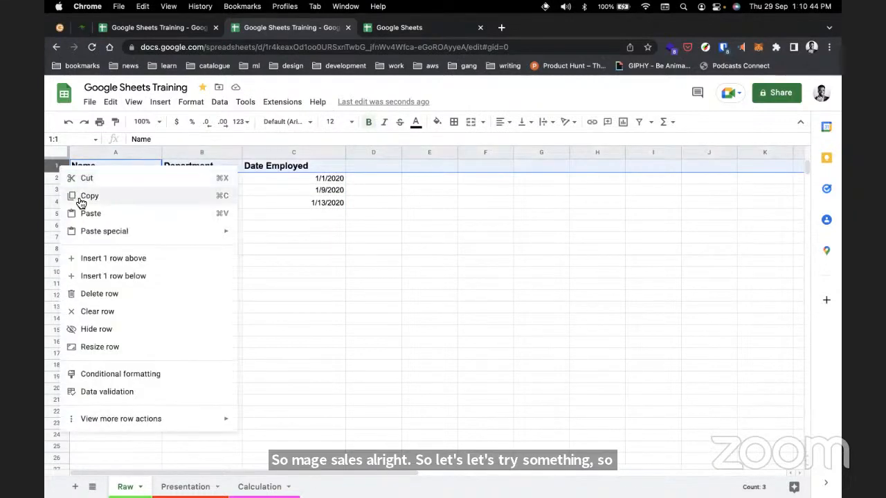
click(108, 258)
Enter the heading "Top Universe Employee Record Sheet" in cell A1.
click(135, 173)
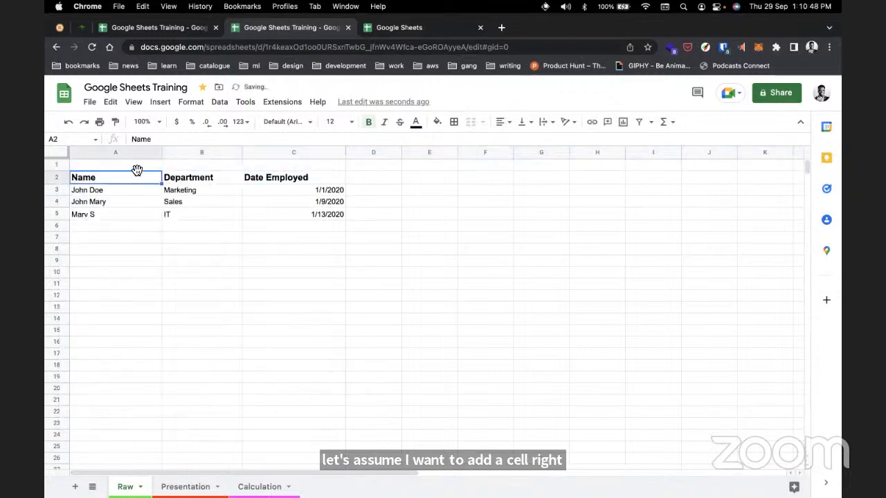
click(138, 166)
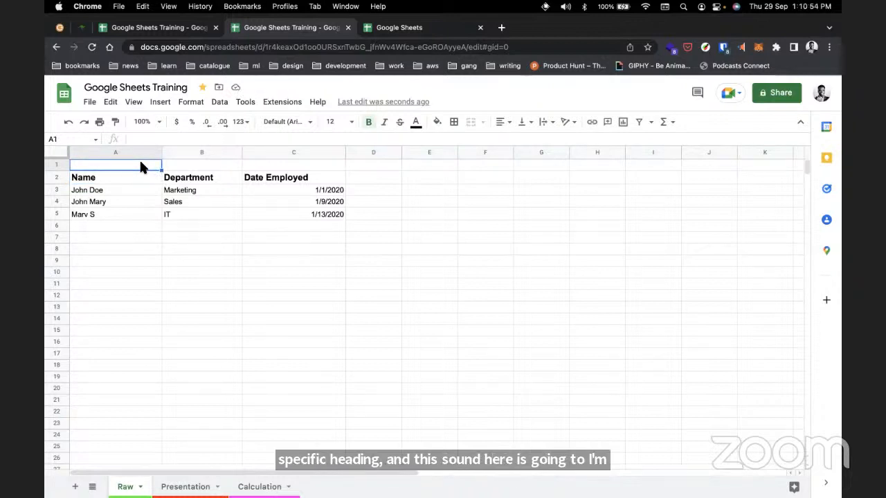
text(Top)
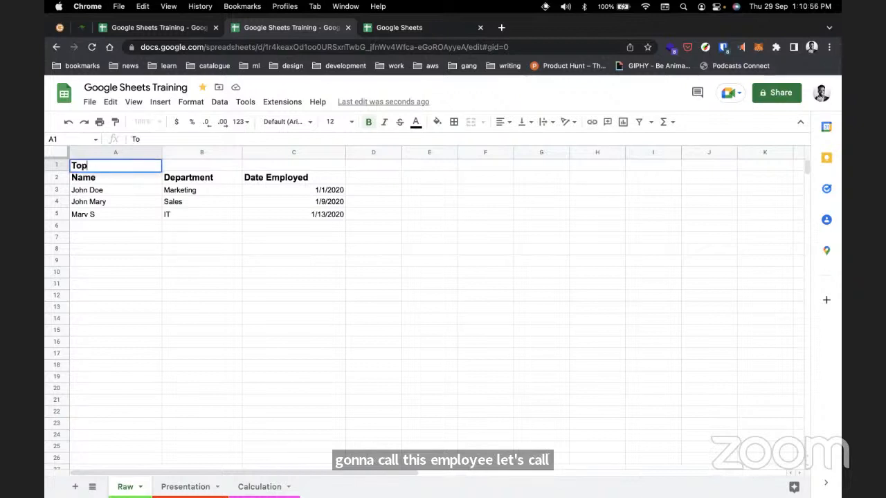
text( Universe Em)
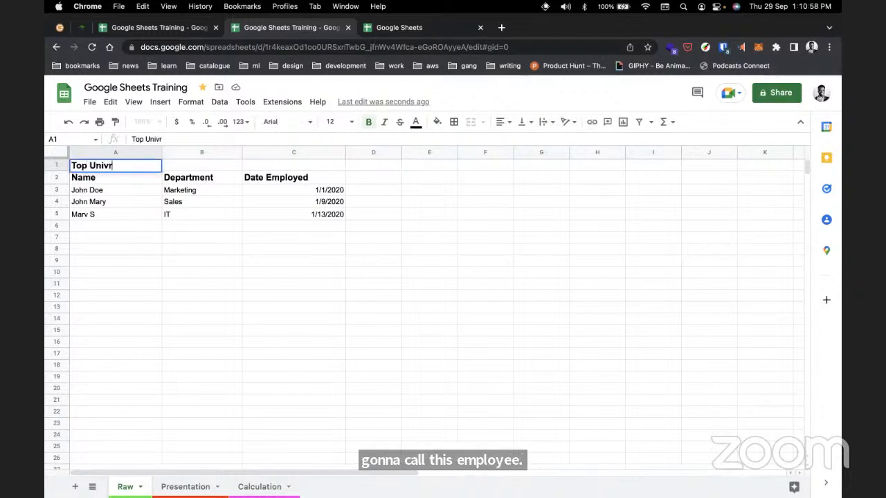
text(ploye)
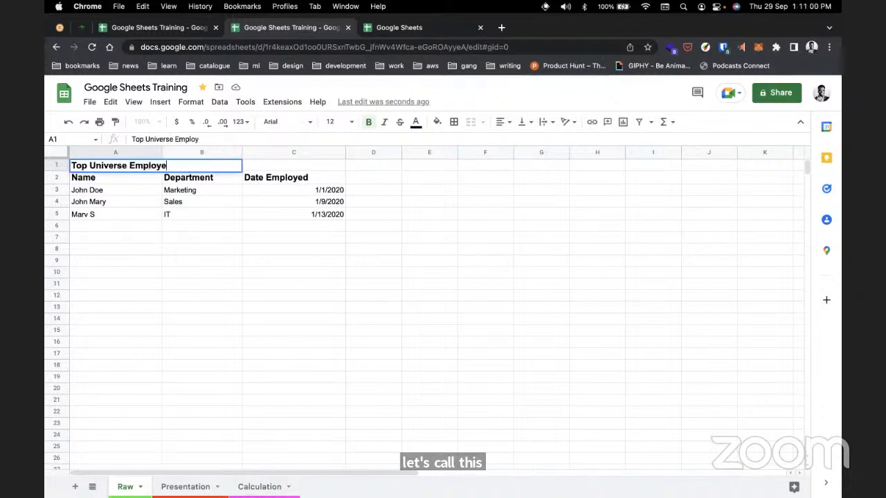
text(e Record s)
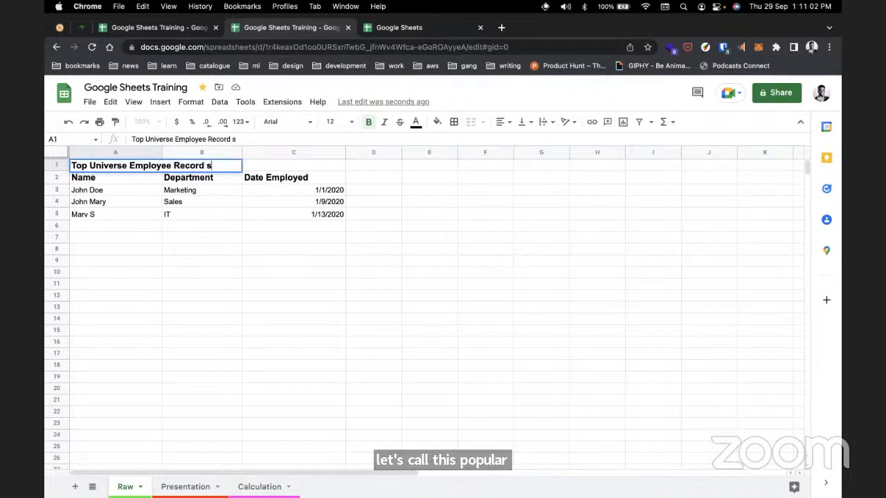
text(heet)
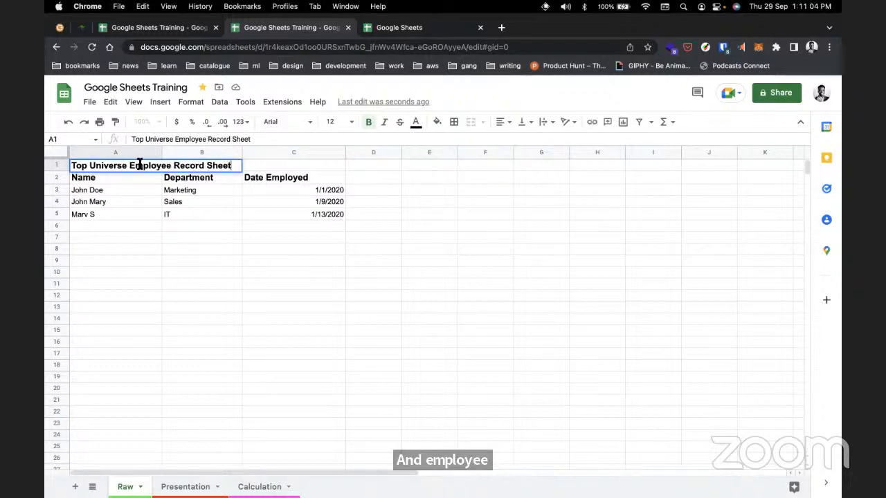
click(151, 222)
Duplicate the A1 heading into B1 and delete the duplicate from B1.
click(146, 168)
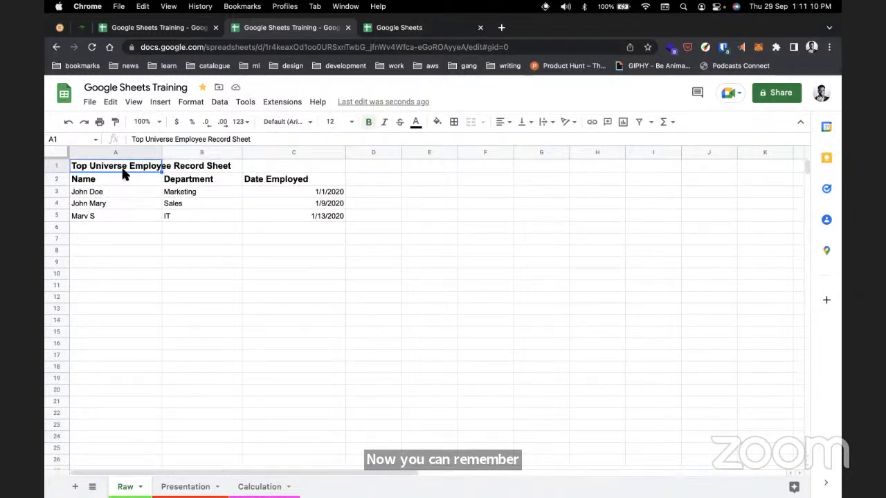
key(ctrl+c)
click(228, 170)
key(ctrl+v)
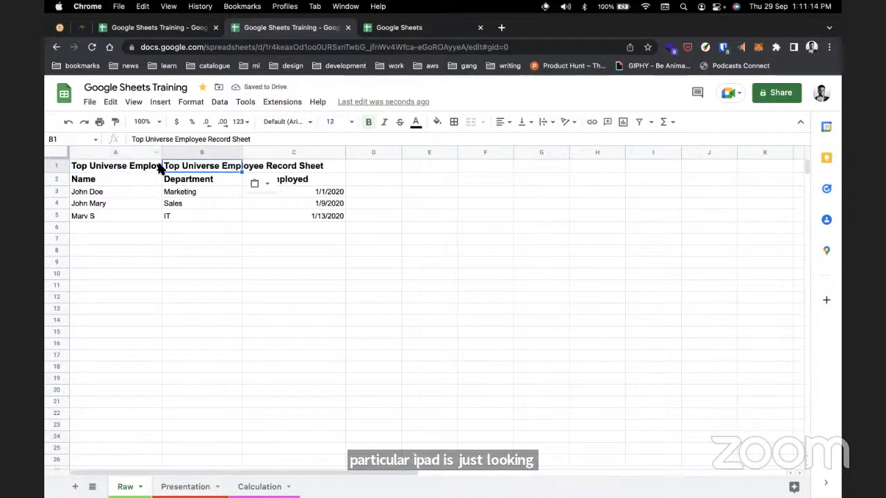
key(Delete)
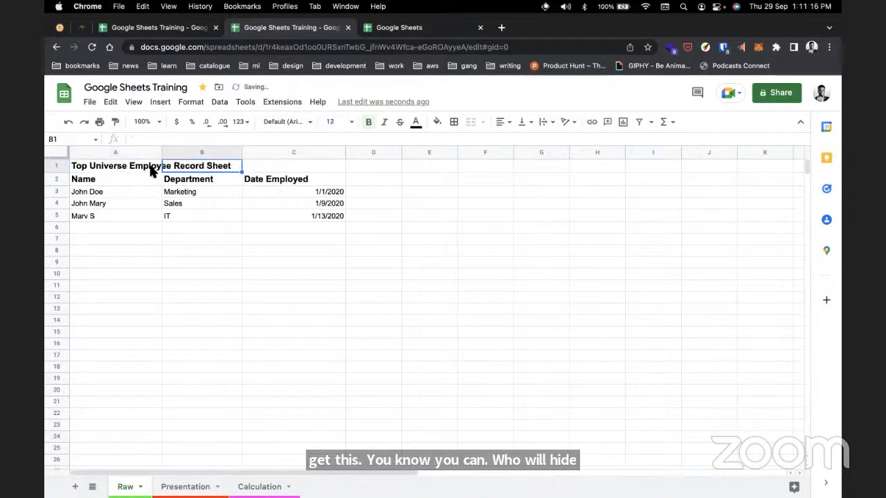
click(262, 168)
click(204, 169)
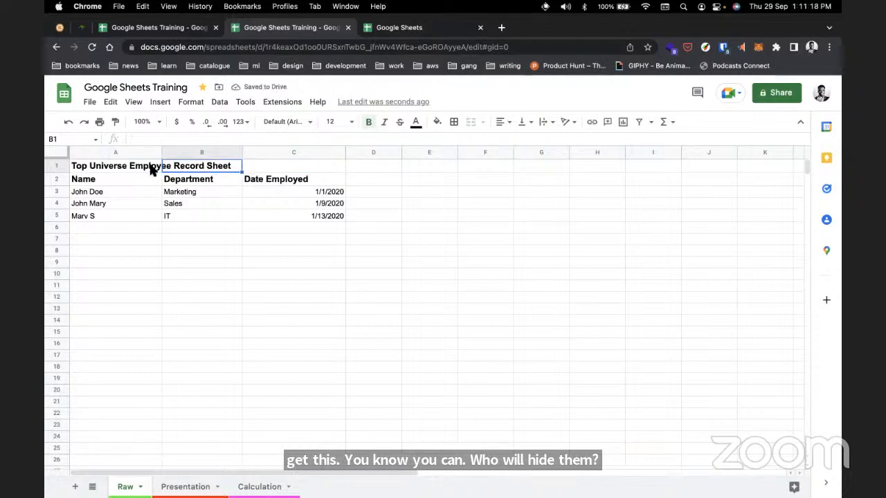
click(152, 168)
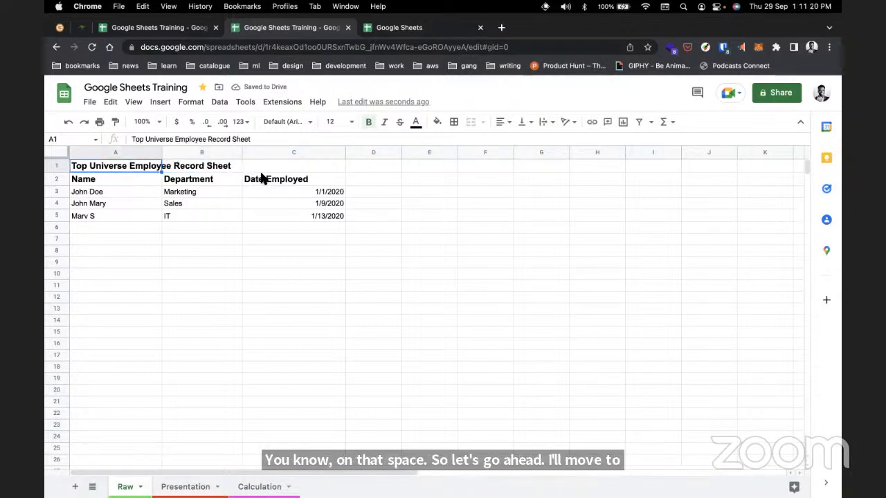
shift+click(330, 166)
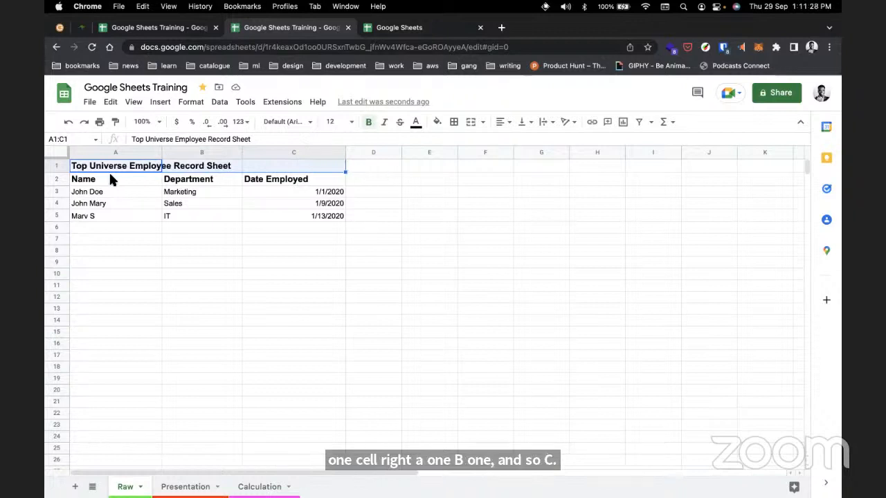
click(180, 181)
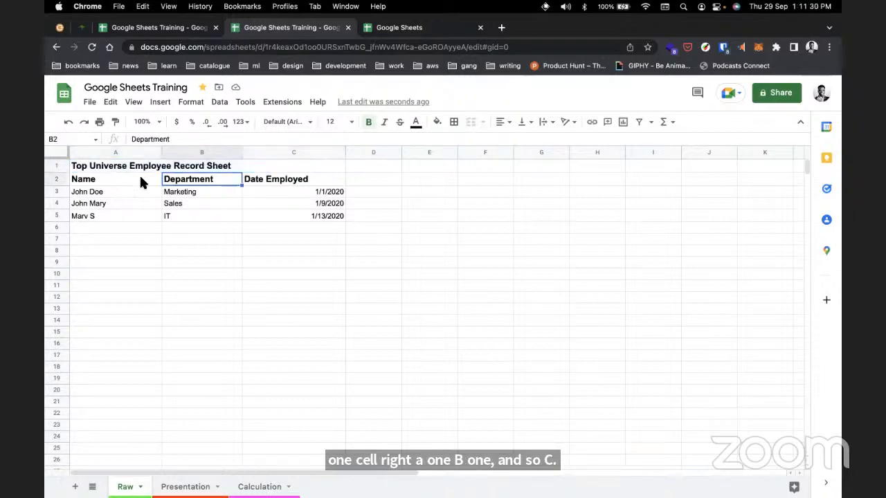
click(103, 169)
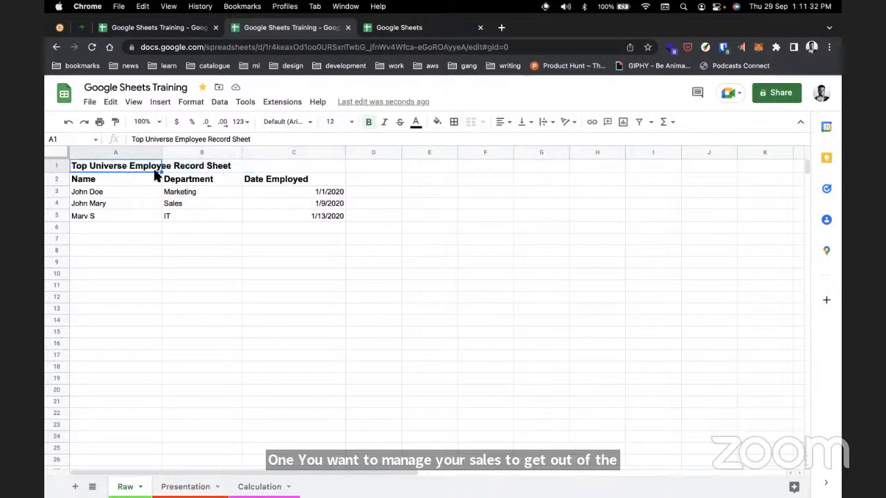
shift+click(305, 164)
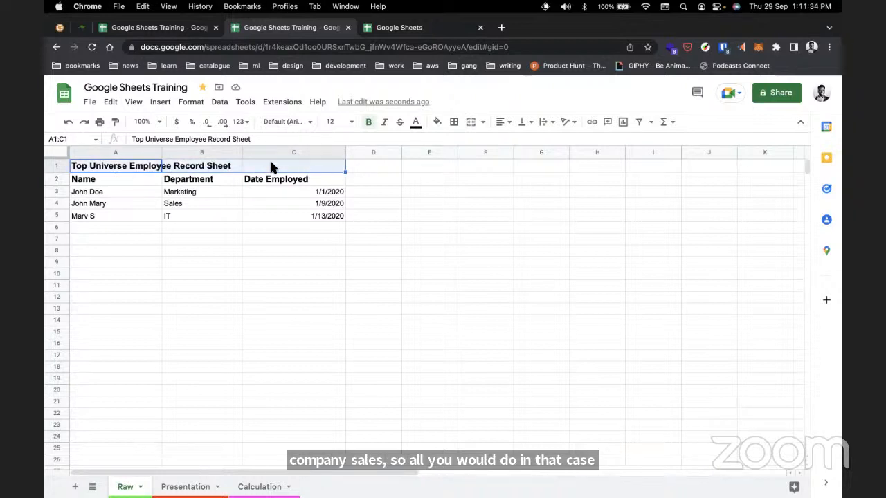
click(120, 169)
drag(132, 168, 320, 174)
click(287, 180)
Merge cells A1 to C1 with Merge all and centre the heading horizontally.
click(131, 171)
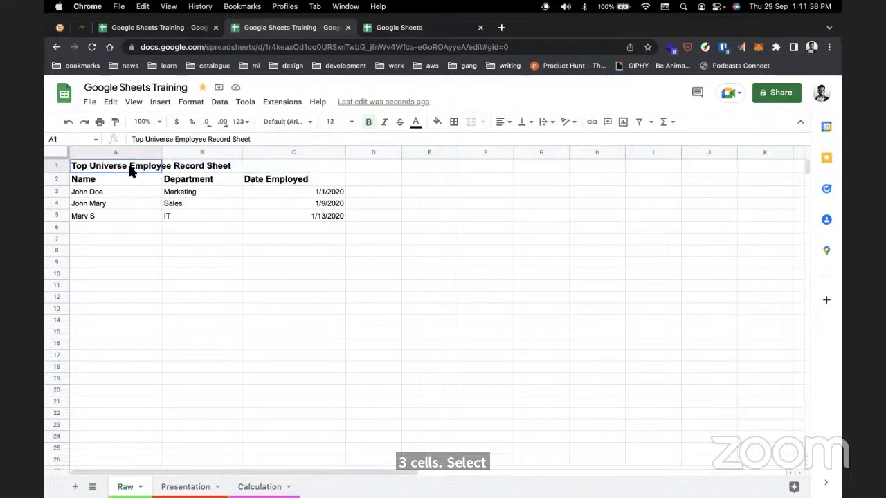
shift+click(321, 165)
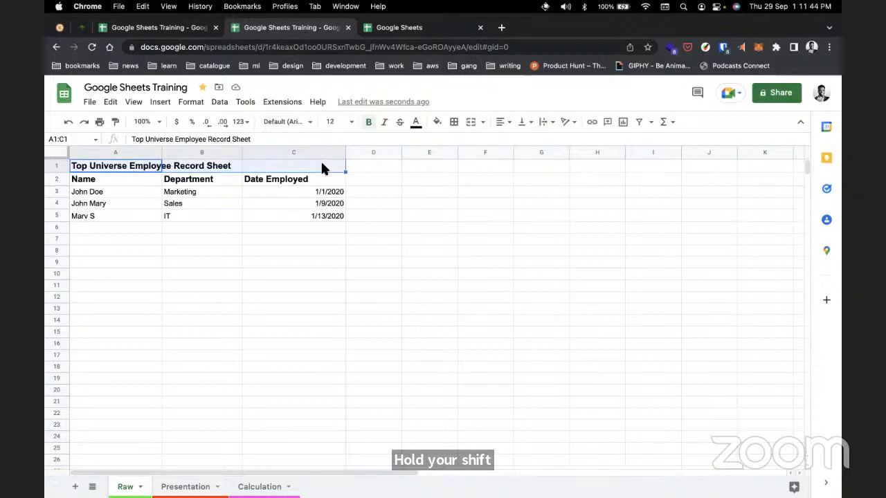
click(482, 124)
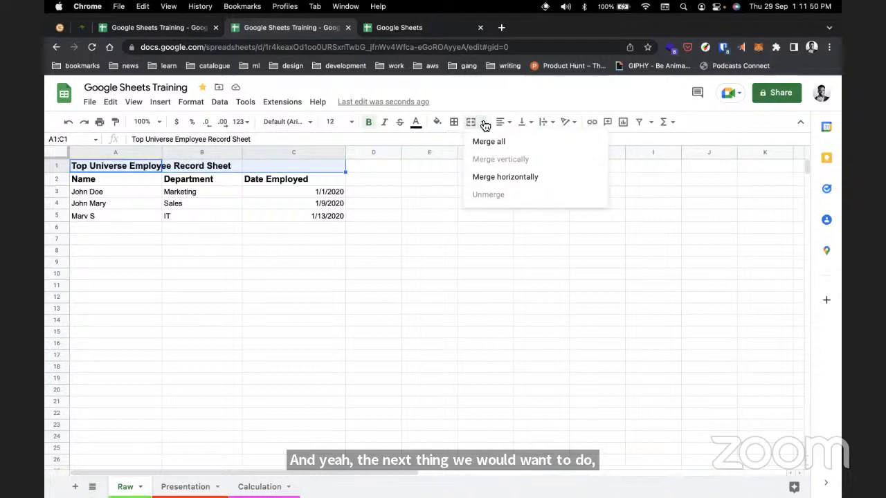
click(483, 125)
click(482, 125)
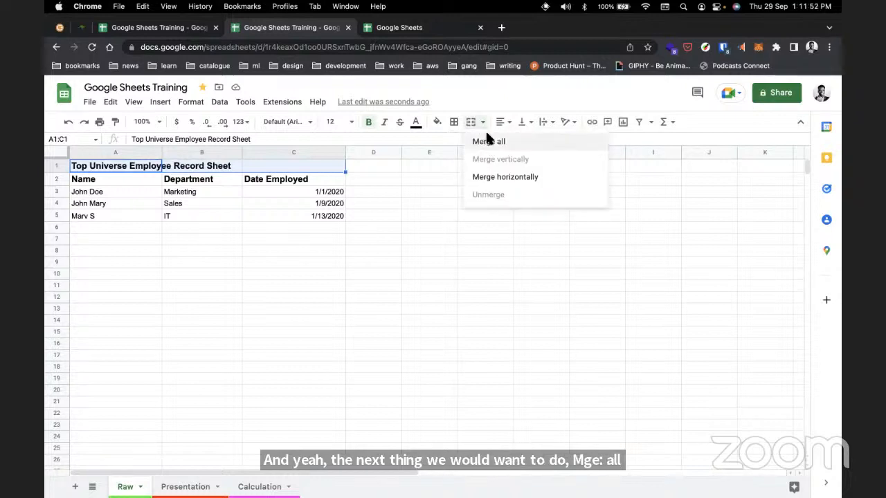
click(489, 142)
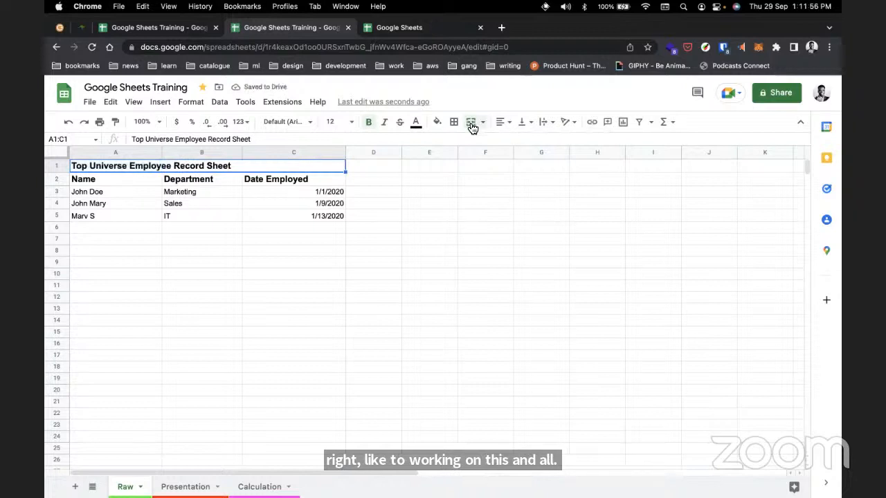
click(510, 123)
click(516, 140)
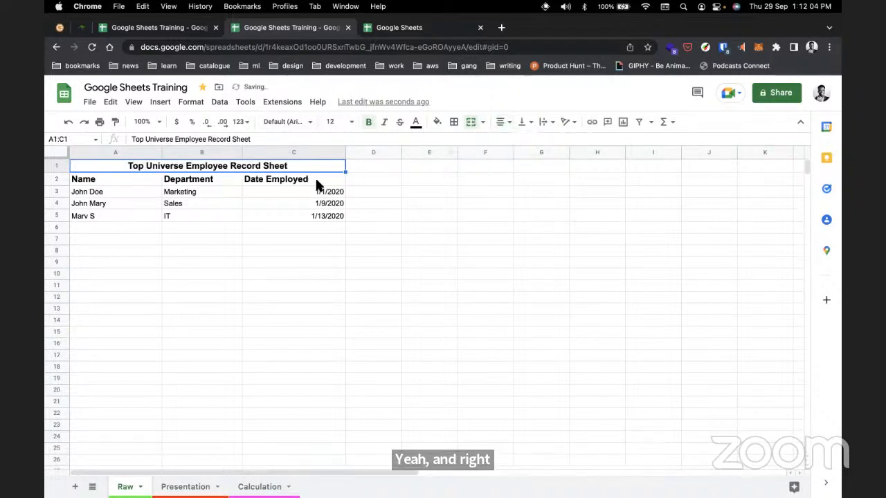
Freeze the first two rows, covering the merged title and the column headings.
click(305, 191)
scroll(295, 230, down, 1)
scroll(297, 234, up, 1)
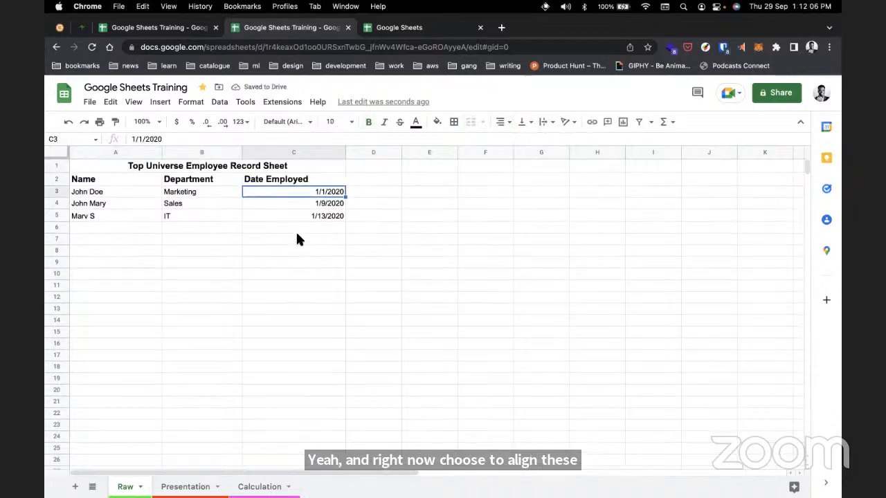
drag(62, 158, 59, 186)
scroll(214, 259, down, 1)
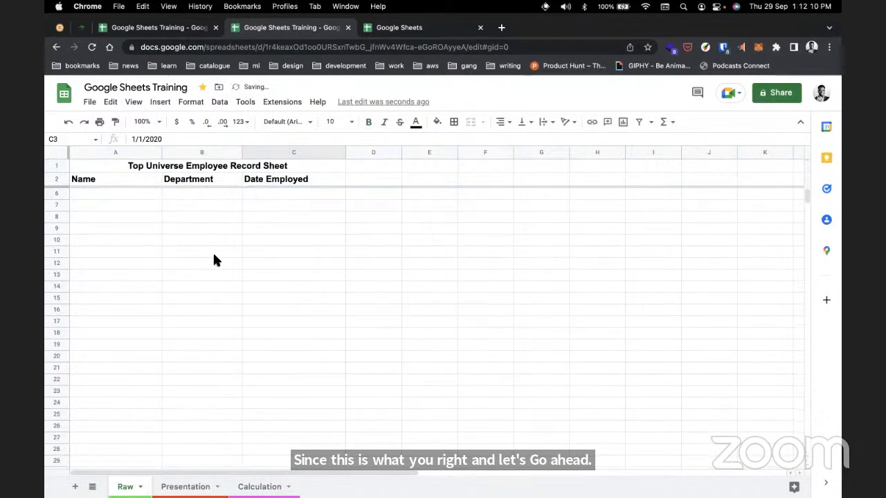
scroll(213, 259, up, 1)
Copy the employee records in A3:C5 and paste them at A6, A9 and A12.
click(121, 194)
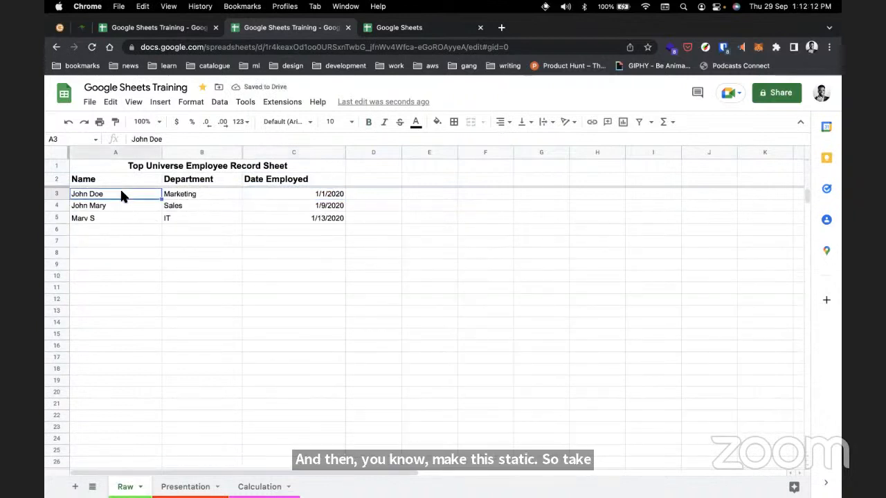
shift+click(321, 218)
key(ctrl+c)
click(82, 228)
key(ctrl+v)
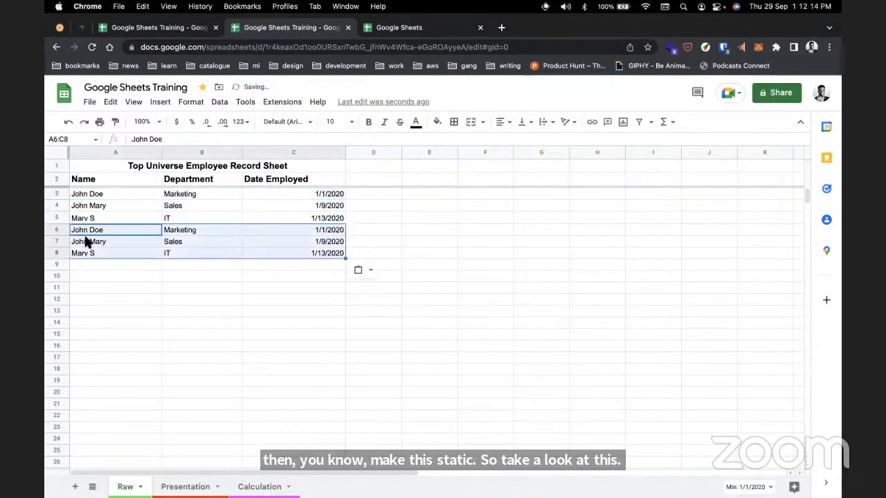
click(86, 264)
key(ctrl+v)
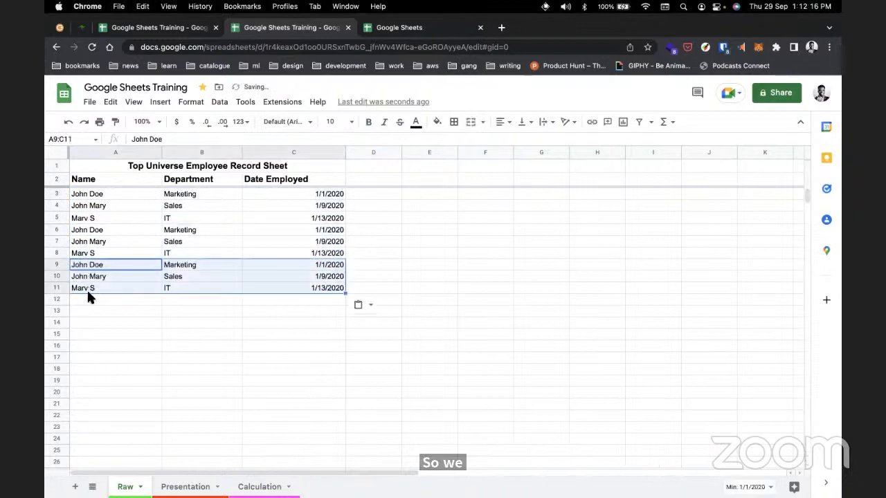
click(88, 297)
key(ctrl+v)
Examine how the frozen title and heading rows behave while moving through the extended employee list.
click(231, 358)
scroll(231, 358, down, 1)
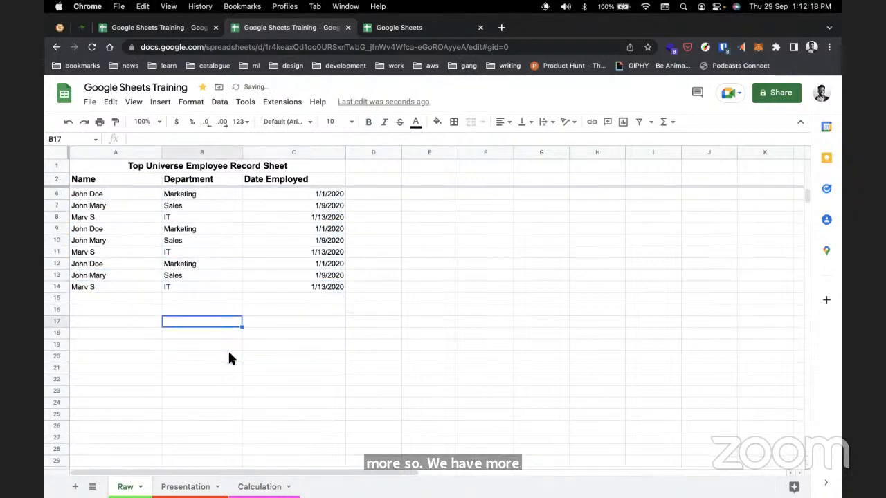
scroll(229, 358, down, 2)
scroll(229, 358, up, 3)
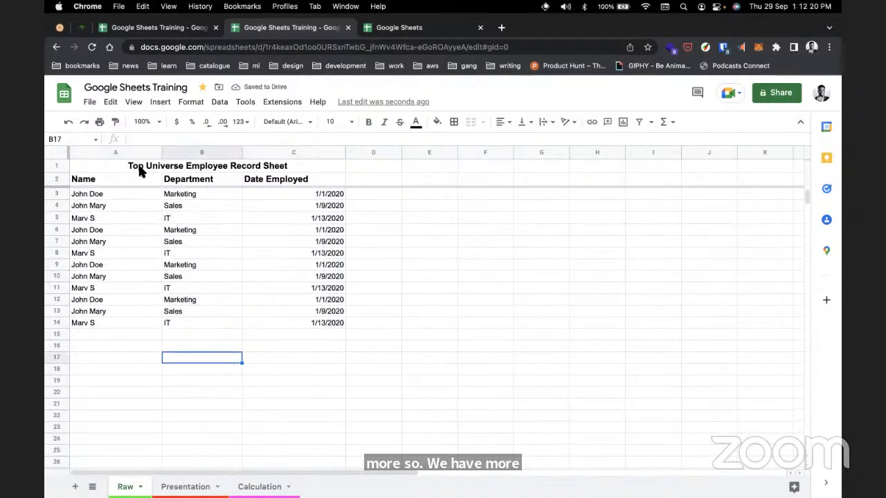
click(56, 180)
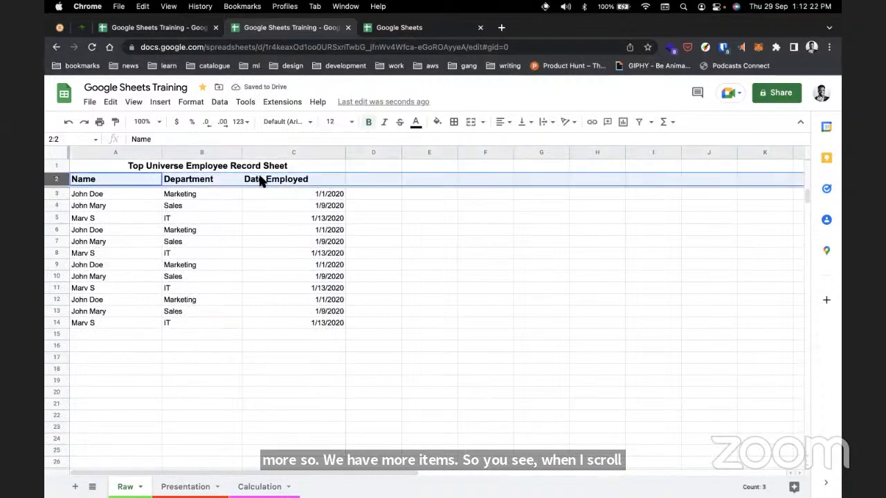
Set the font size of the column headings in A2:C2 to 11.
click(134, 167)
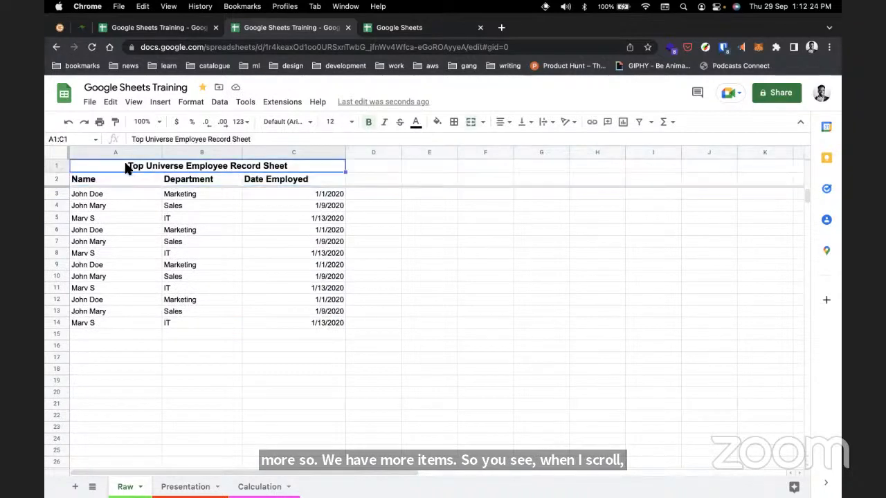
click(110, 182)
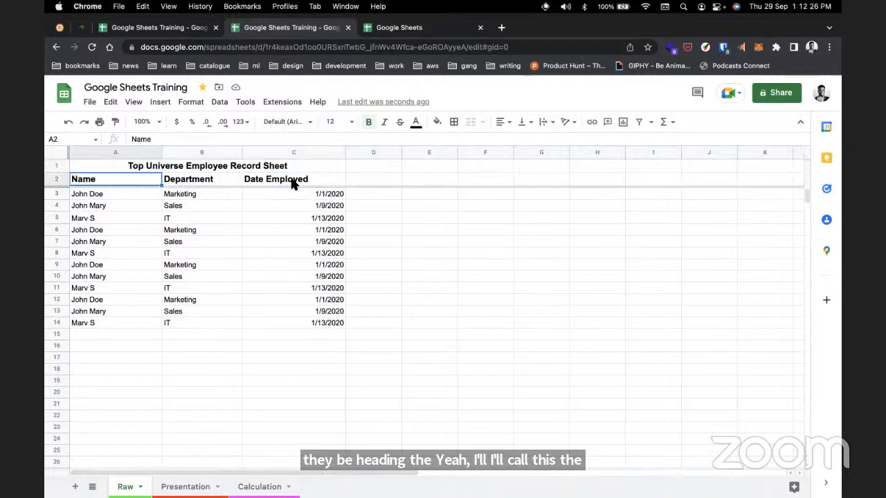
click(313, 178)
shift+click(118, 177)
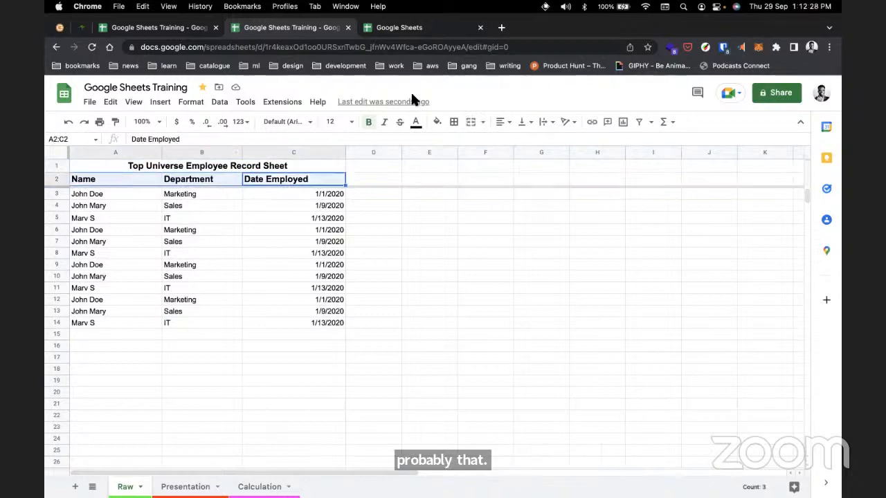
click(353, 126)
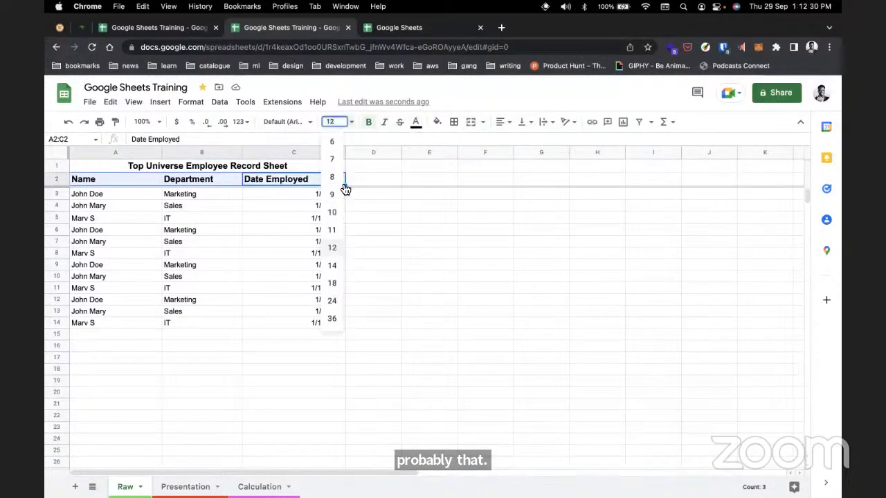
click(334, 230)
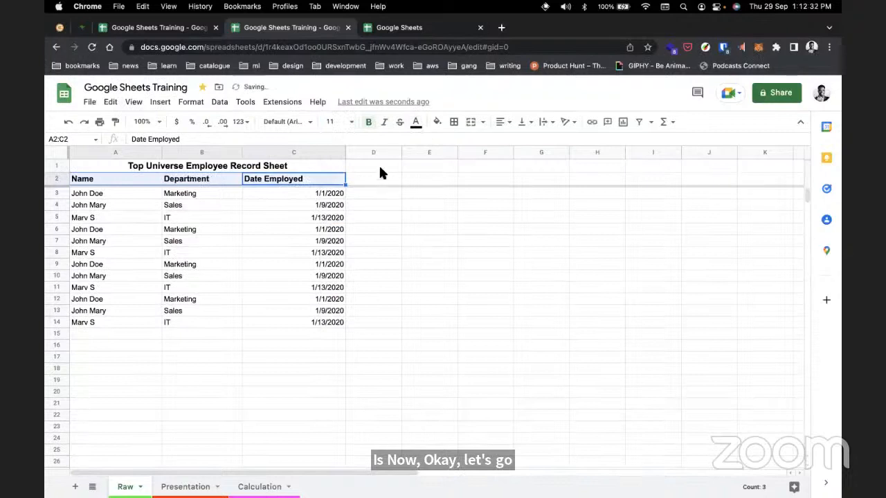
Fill the column heading cells A2:C2 with the standard amber-yellow colour.
click(441, 126)
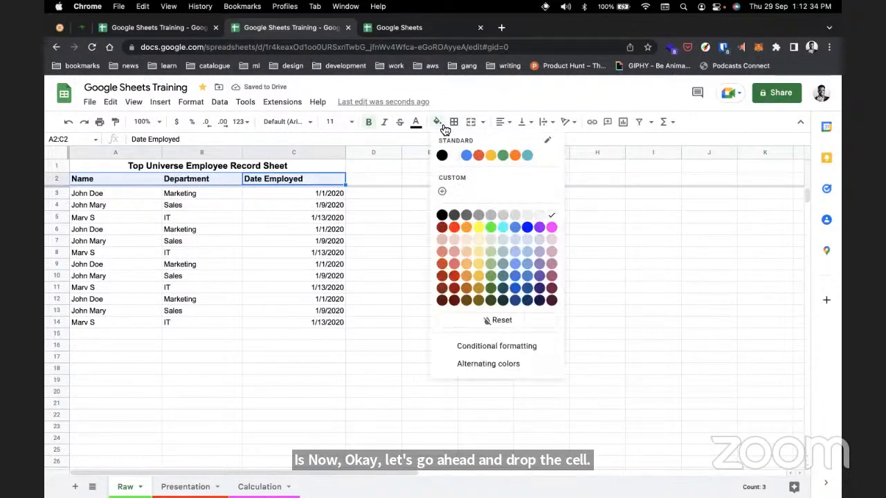
click(489, 152)
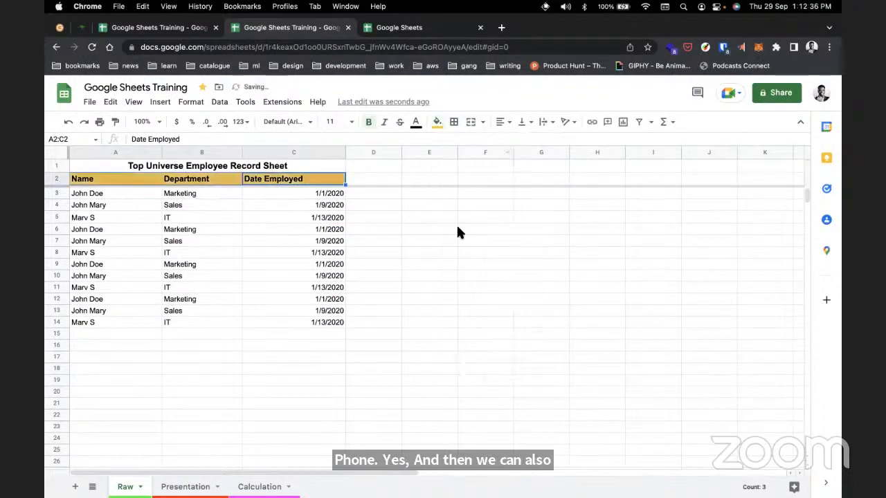
click(448, 251)
scroll(318, 209, down, 1)
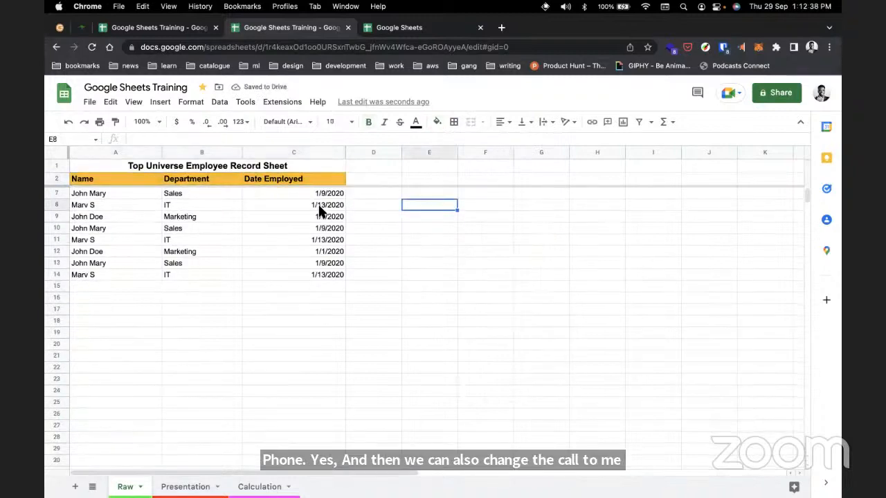
scroll(319, 209, up, 1)
scroll(319, 211, right, 2)
scroll(318, 211, left, 2)
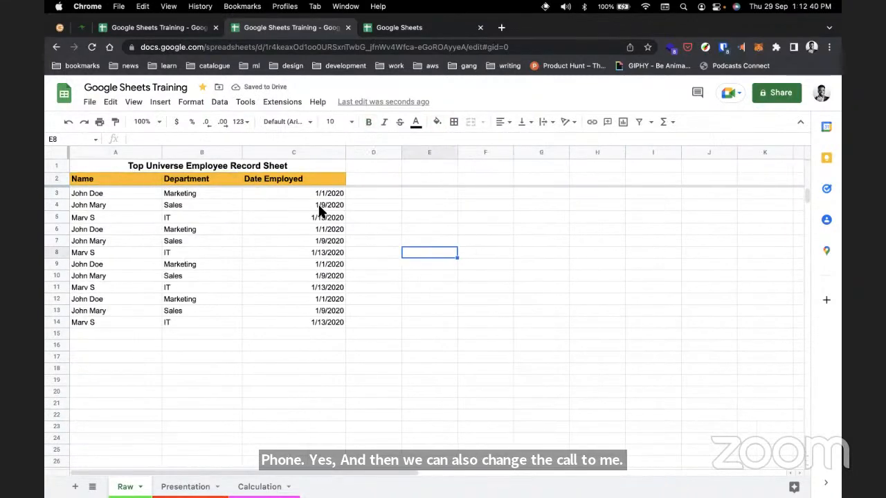
Apply all borders to the employee records in A3:C14.
click(305, 311)
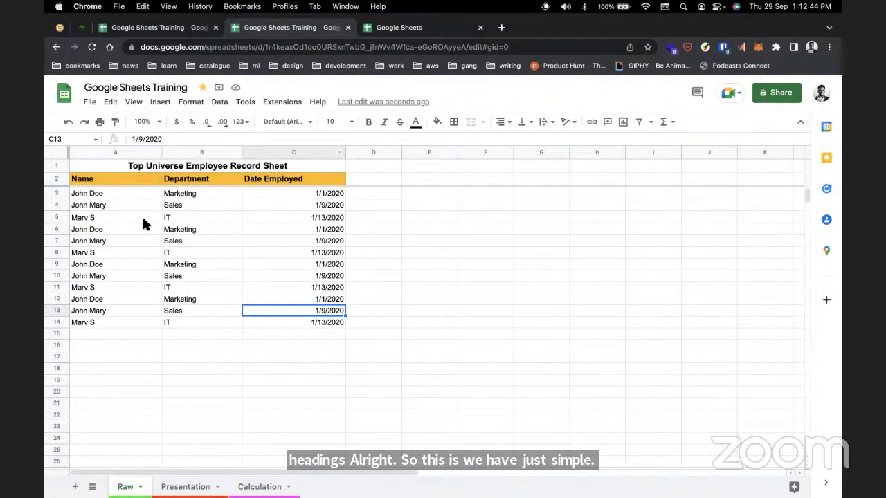
click(384, 310)
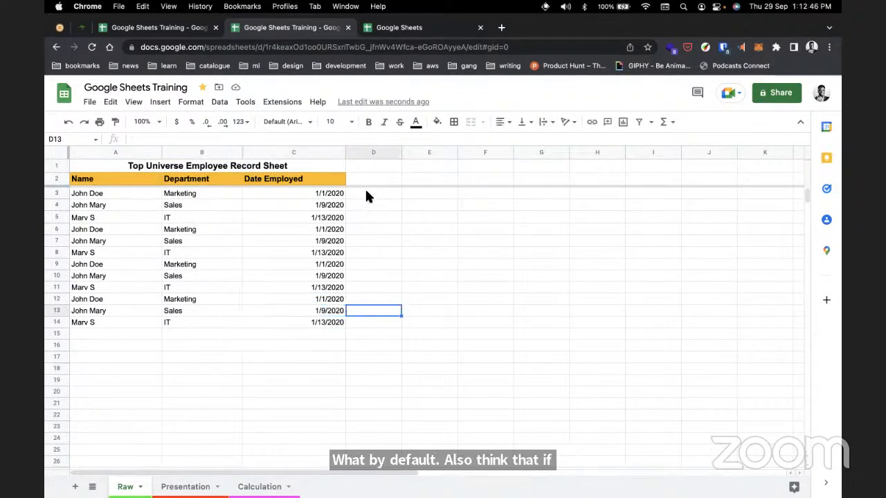
click(337, 323)
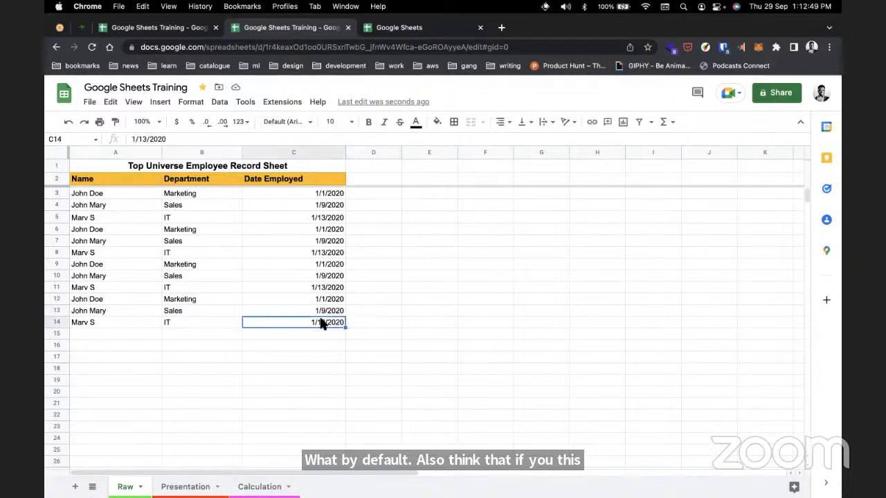
click(90, 197)
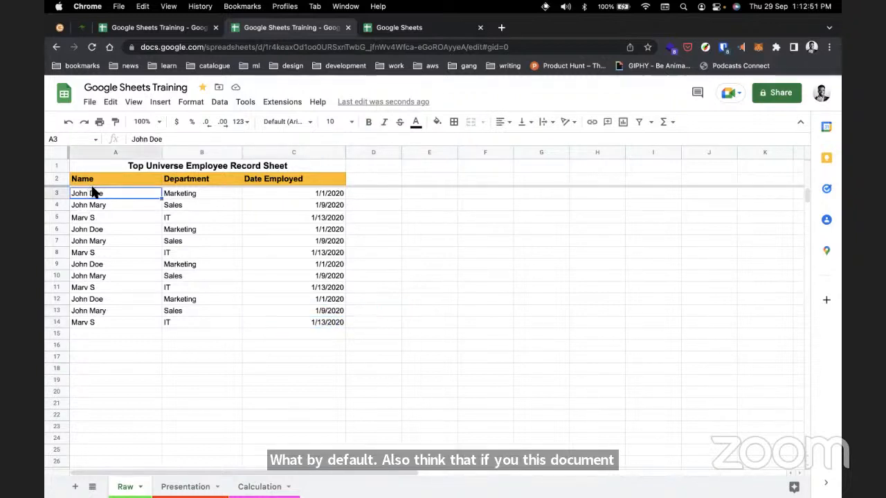
shift+click(331, 324)
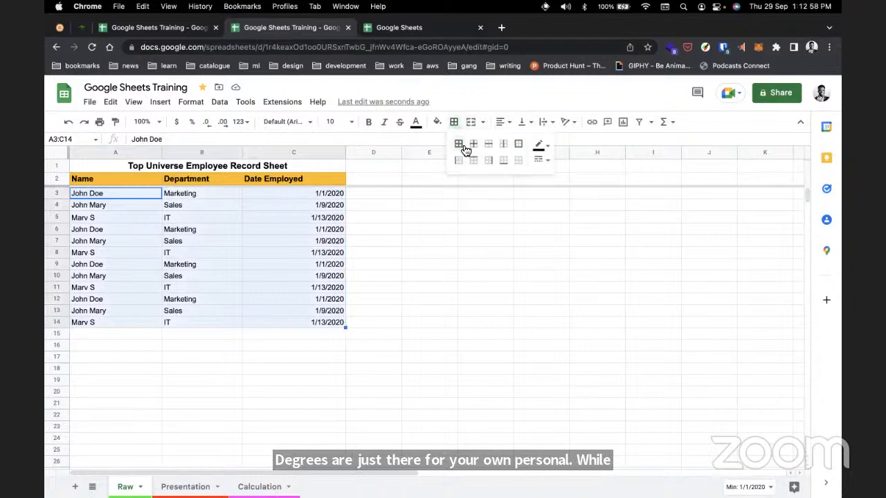
click(458, 144)
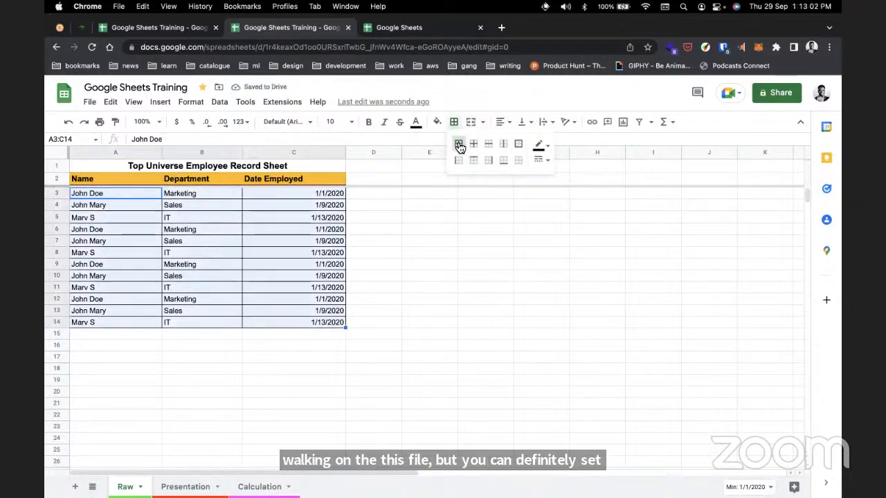
click(429, 229)
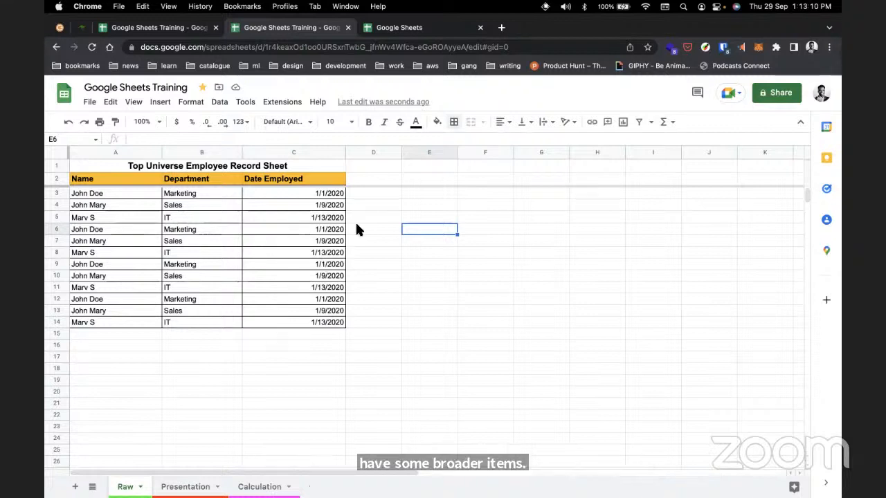
Undo the borders on the employee records.
key(super+z)
click(298, 287)
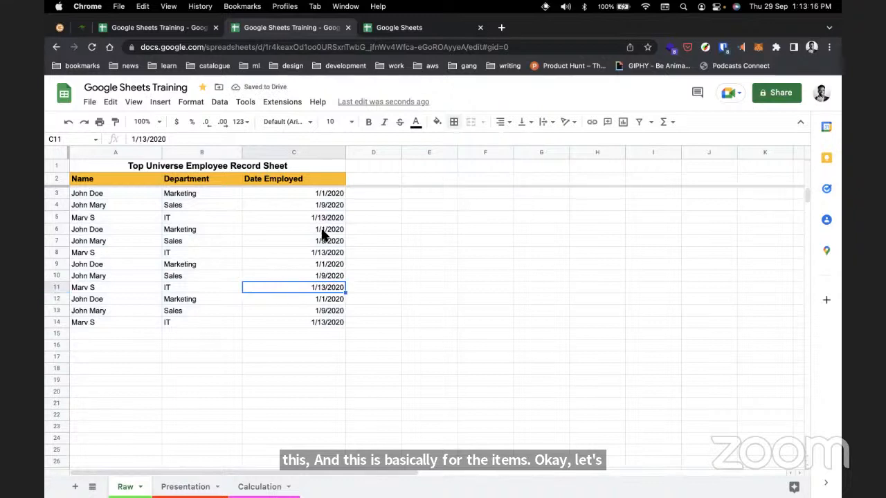
Delete the duplicated employee records in A6:C14.
click(385, 181)
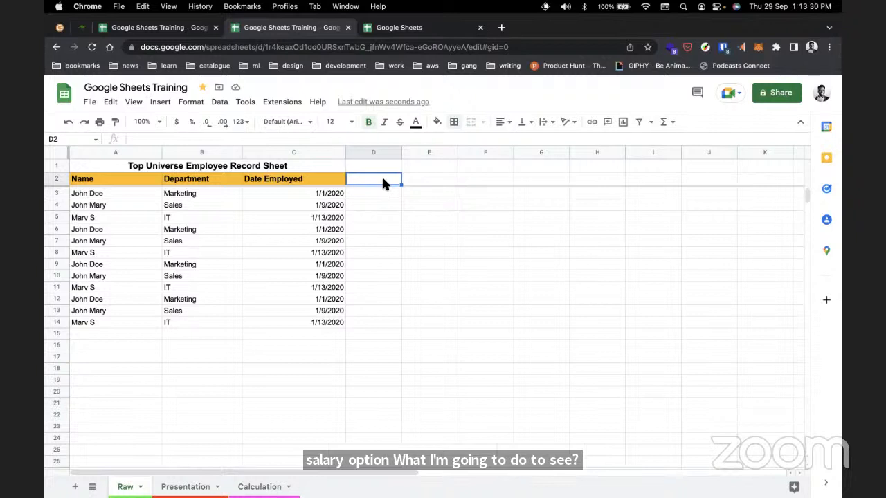
click(324, 320)
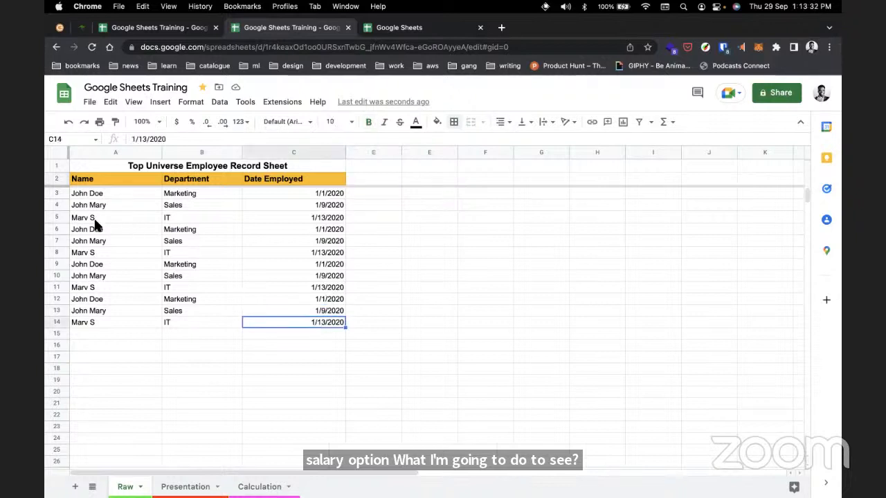
shift+click(80, 229)
key(Delete)
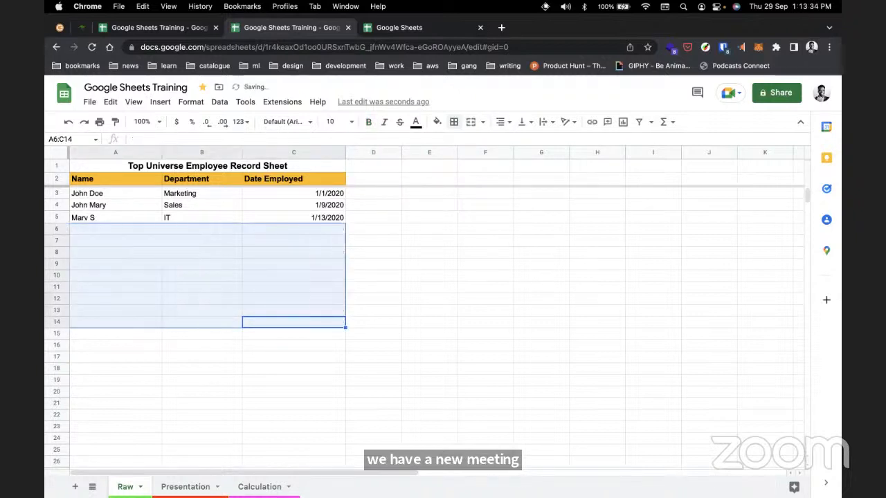
click(219, 232)
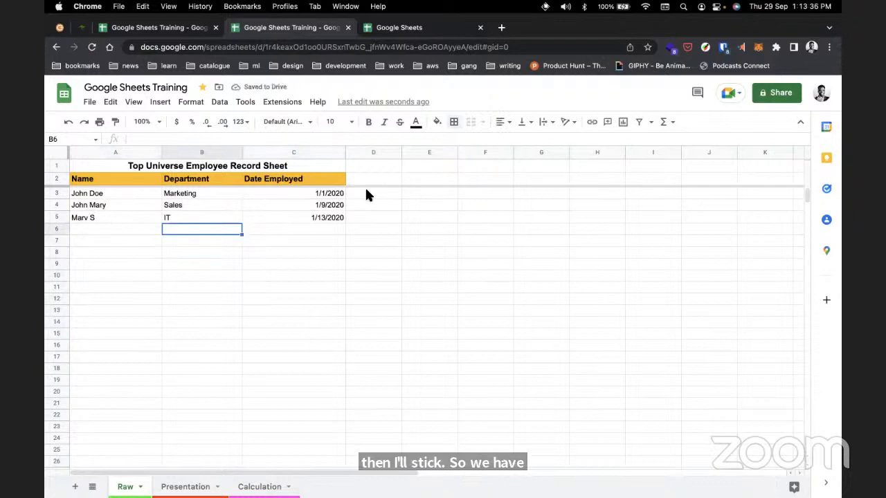
Enter 500, 1000 and 2000 in cells D3, D4 and D5 beside the three employee records.
click(367, 194)
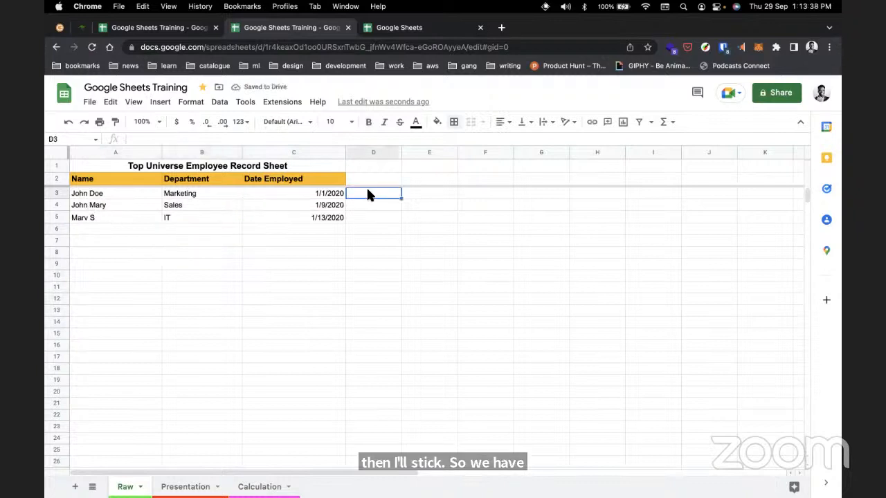
text(500)
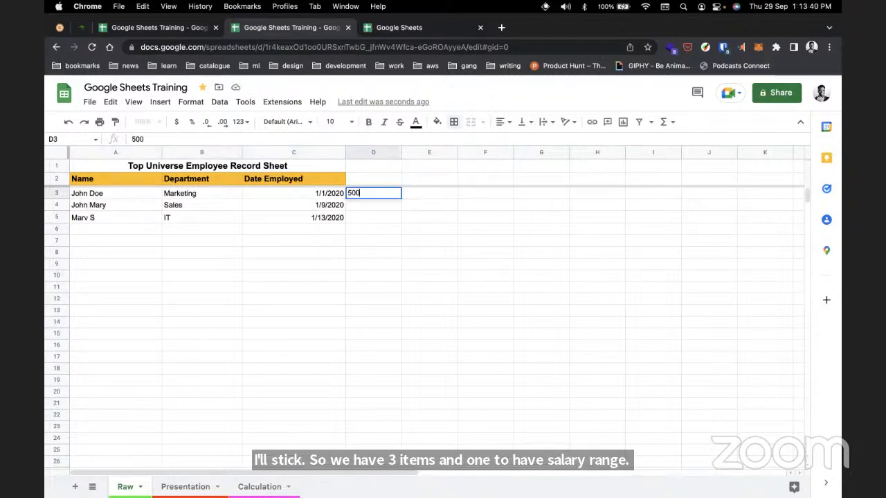
key(Return)
text(1000)
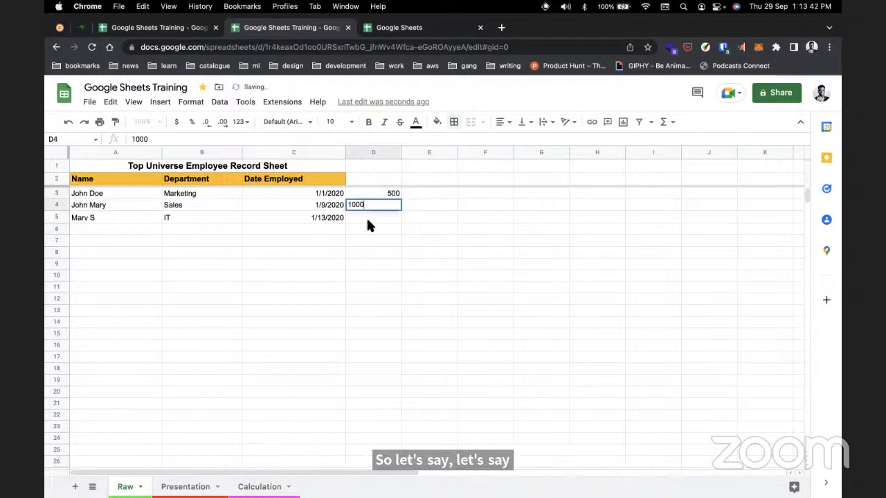
key(Return)
text(2000)
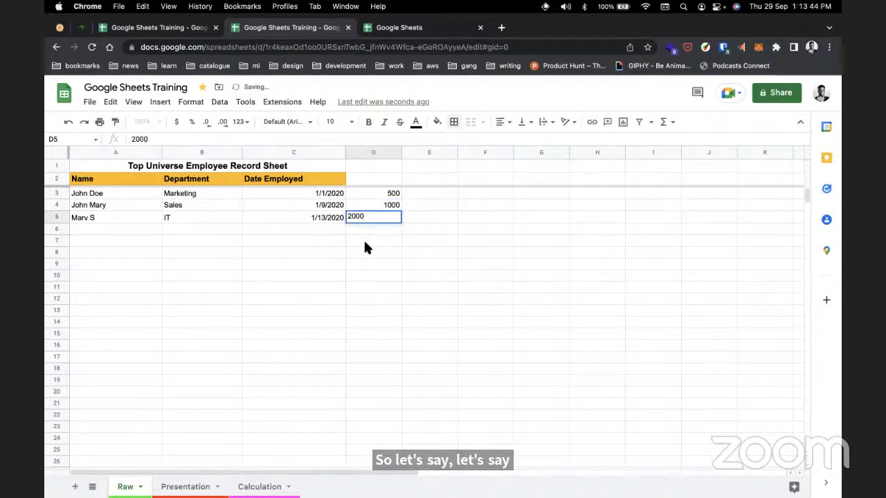
click(367, 249)
key(Up)
key(Up)
key(Up)
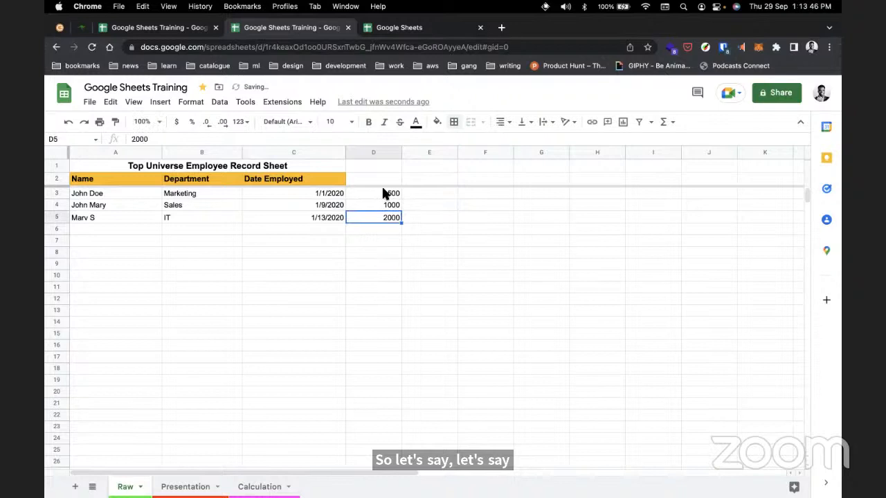
Enter the heading Salary in cell D2.
click(384, 193)
click(385, 178)
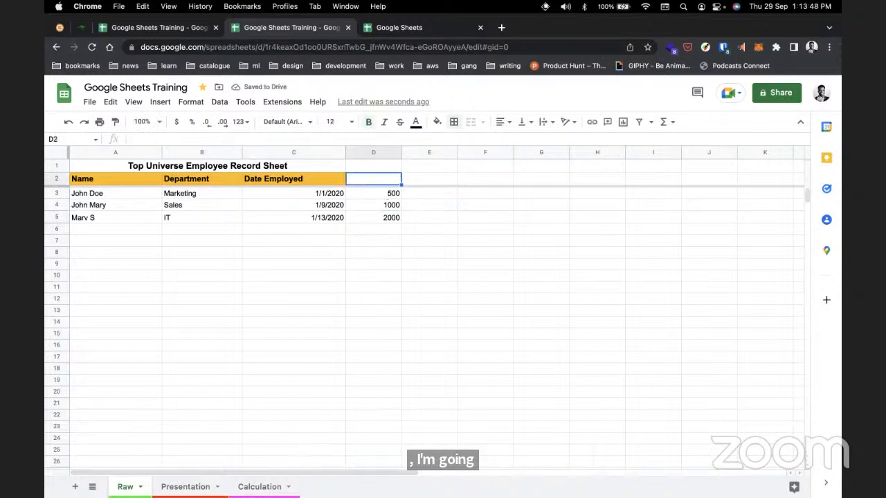
text(Salary)
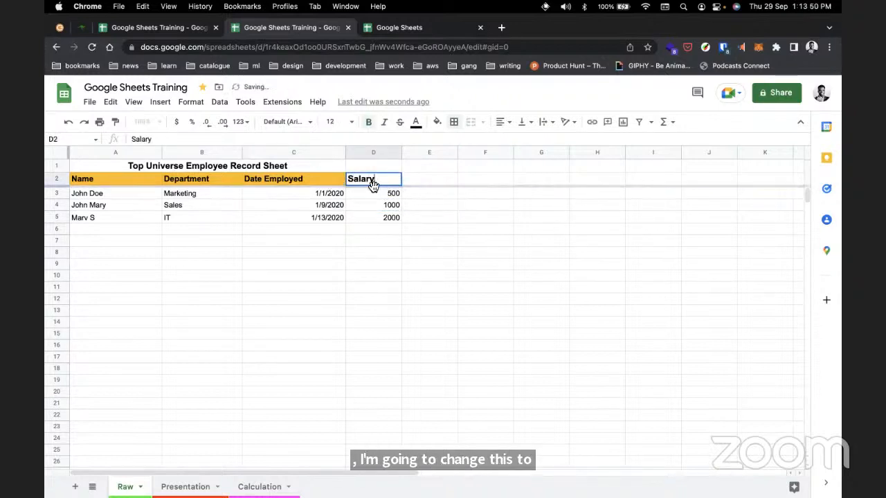
click(365, 206)
click(377, 179)
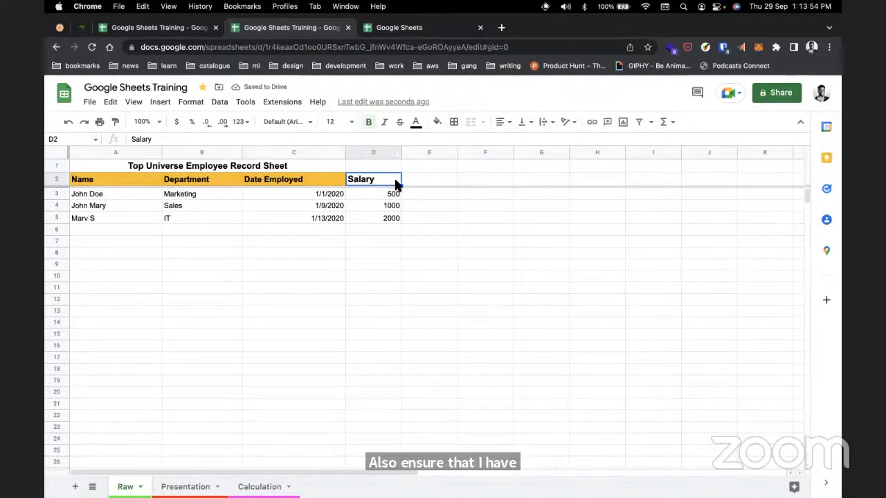
Copy the Date Employed heading cell C2 and paste its format only onto the Salary heading in D2.
click(317, 180)
right_click(316, 179)
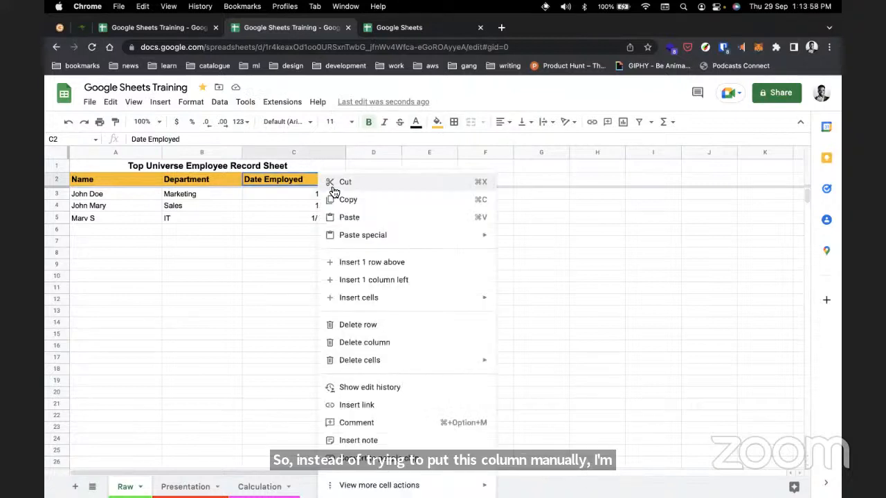
click(358, 200)
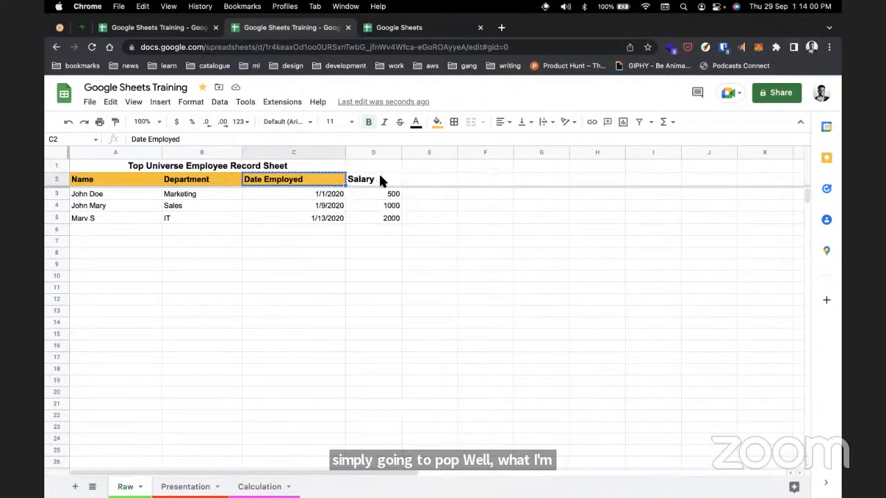
click(381, 176)
right_click(383, 176)
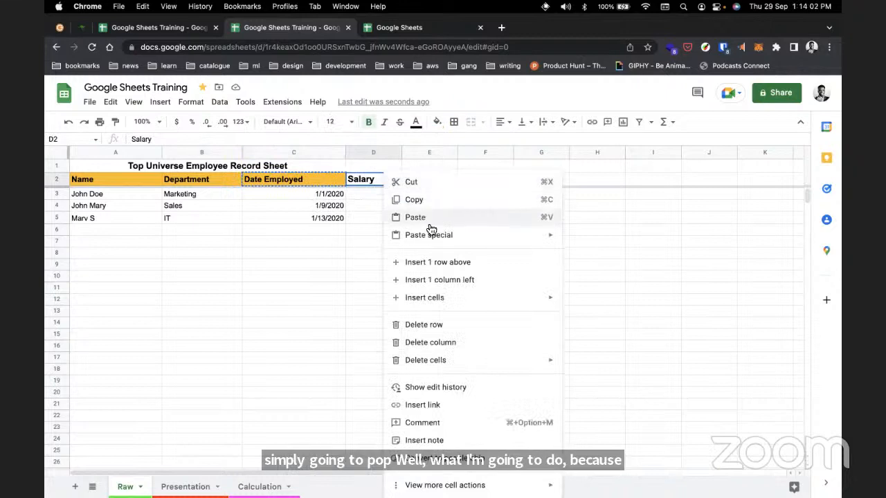
mouse_move(465, 241)
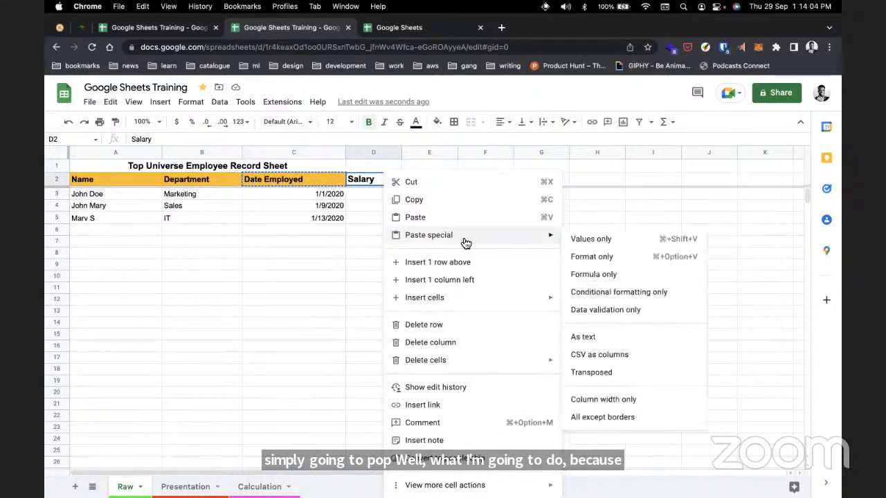
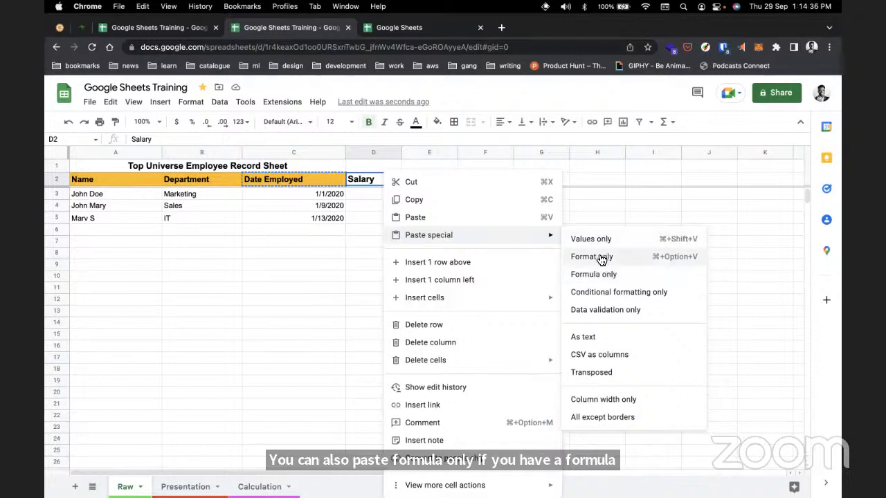
click(599, 257)
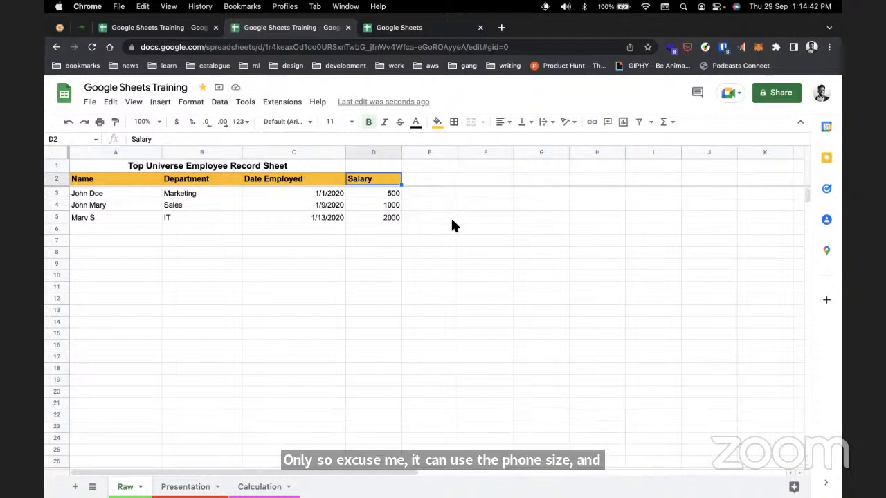
click(404, 217)
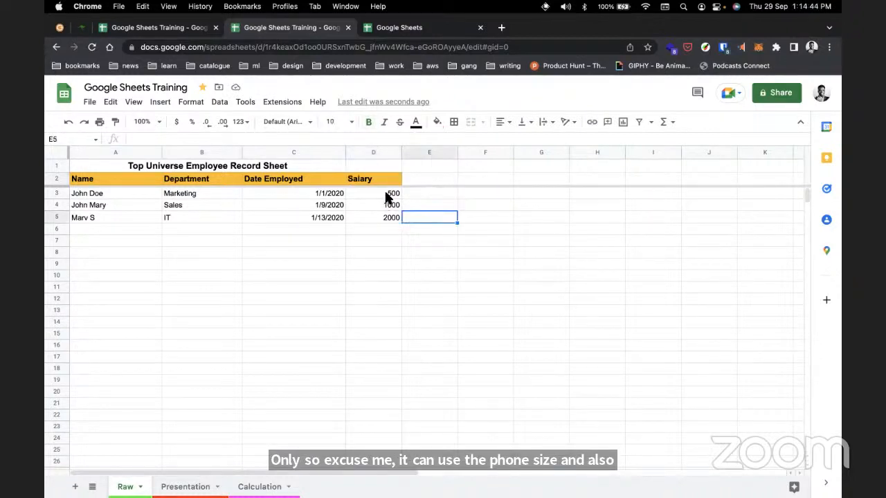
click(379, 193)
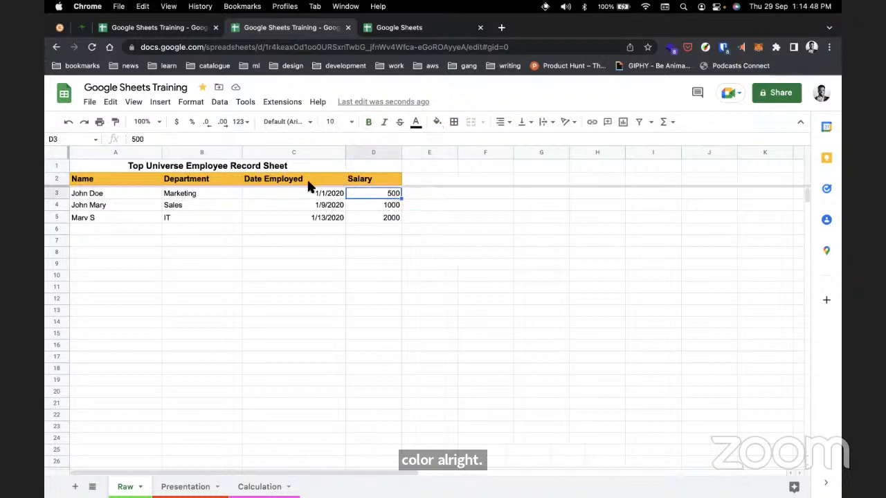
shift+click(381, 214)
click(381, 217)
click(383, 194)
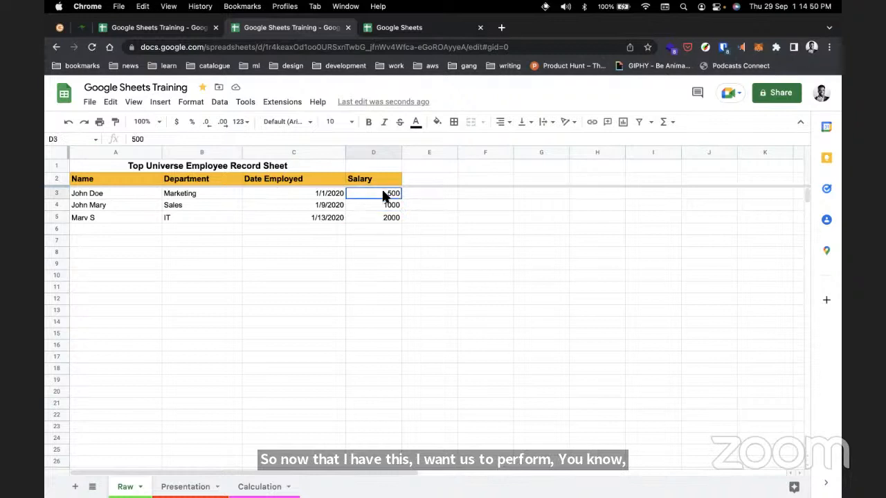
click(366, 205)
click(375, 196)
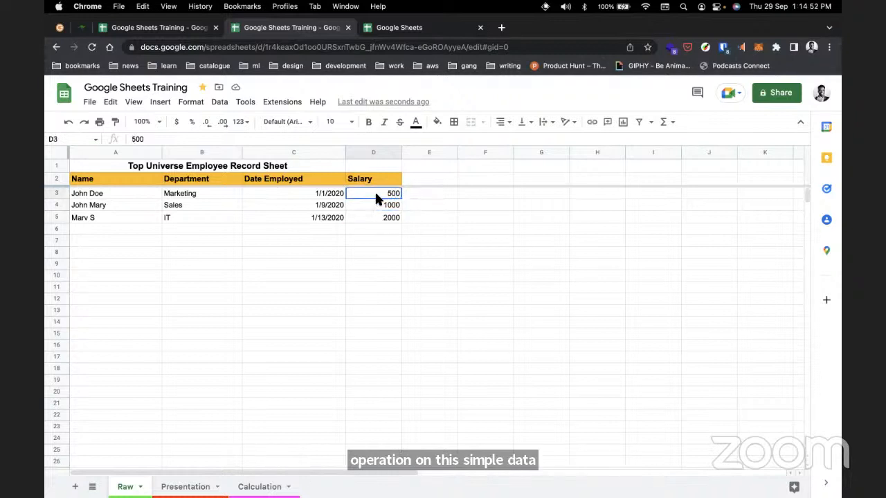
Select the employee records A3:D5, starting from the first salary cell D3 so that Salary is the sort column.
drag(374, 195, 90, 216)
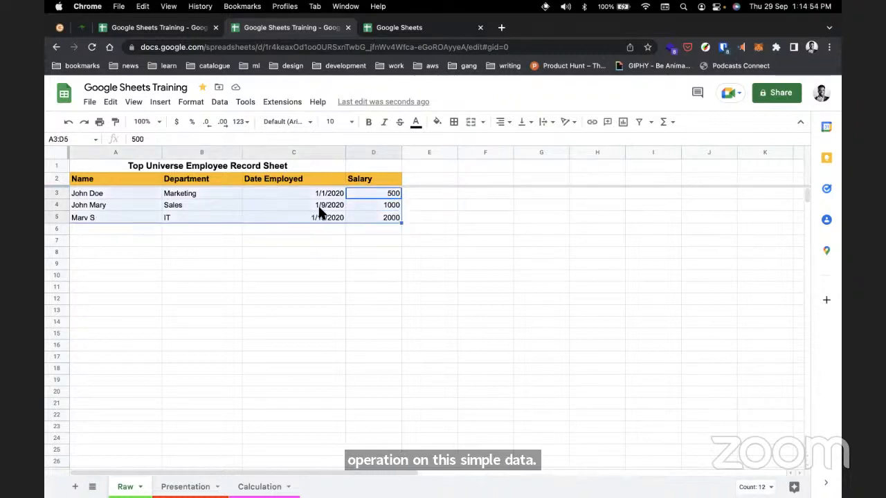
click(358, 216)
click(366, 196)
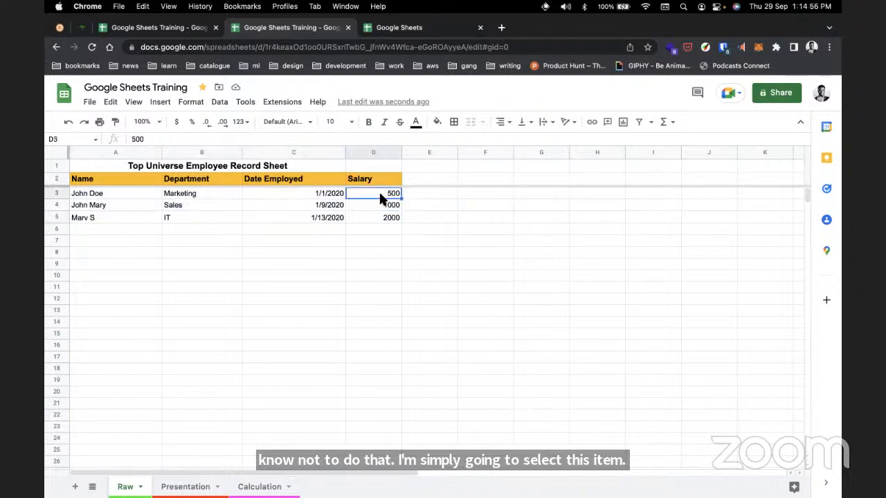
drag(383, 199, 153, 221)
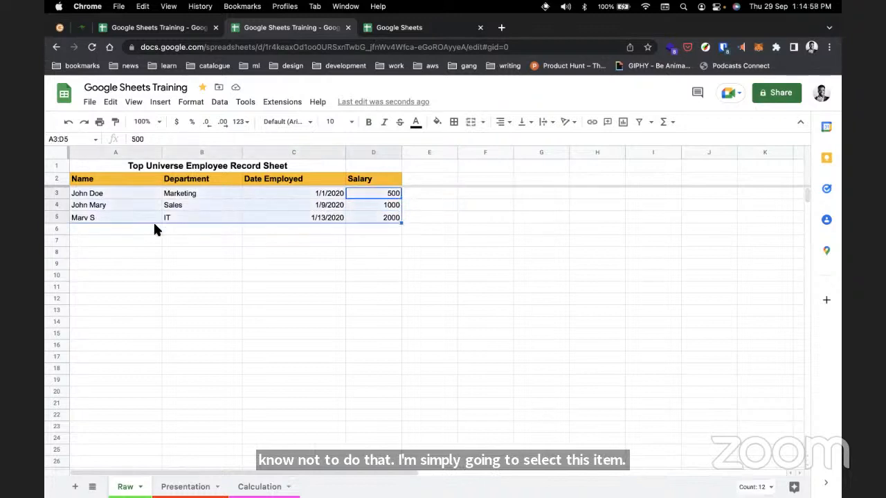
click(376, 205)
click(382, 193)
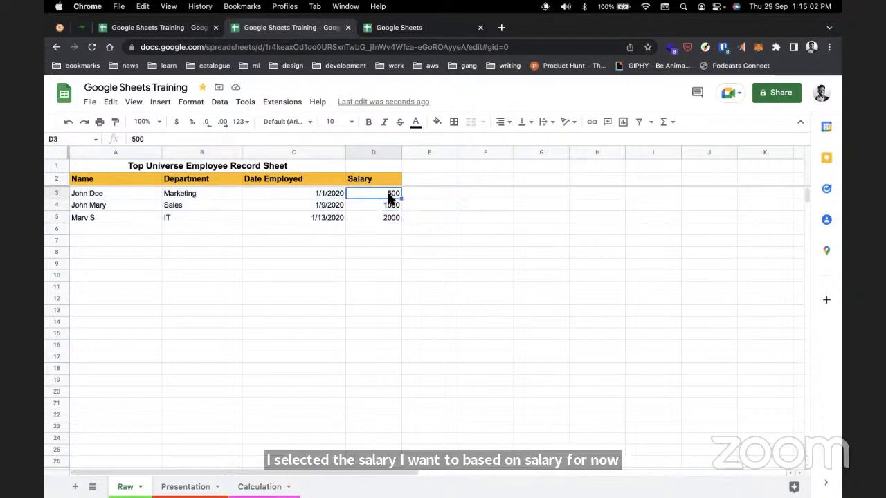
drag(389, 198, 83, 222)
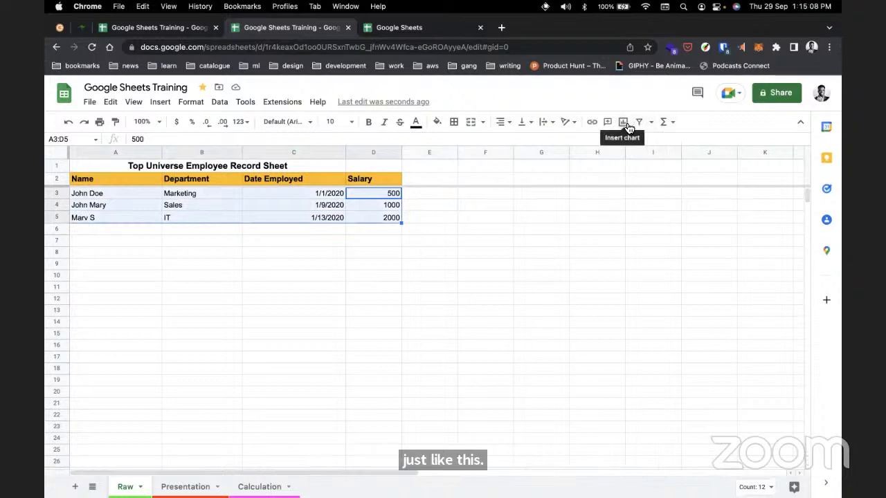
Look through the filter, function, data and help commands for a way to sort the selected records.
click(677, 129)
click(671, 127)
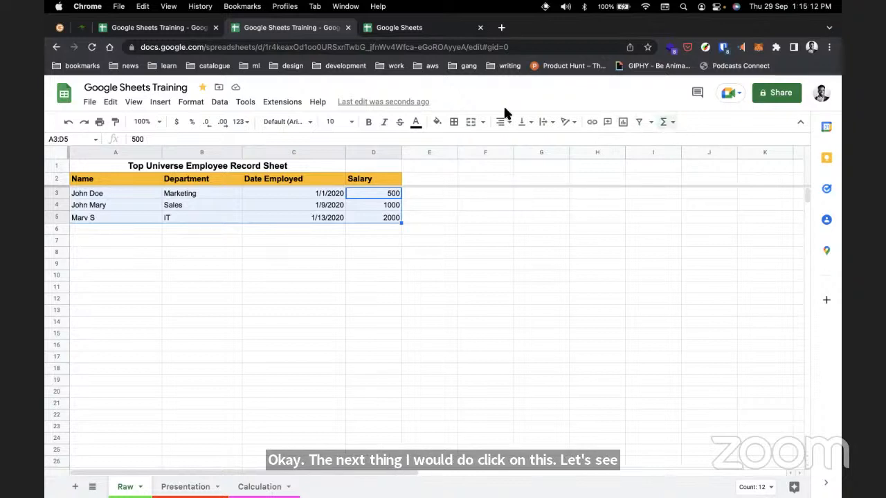
click(649, 127)
click(650, 127)
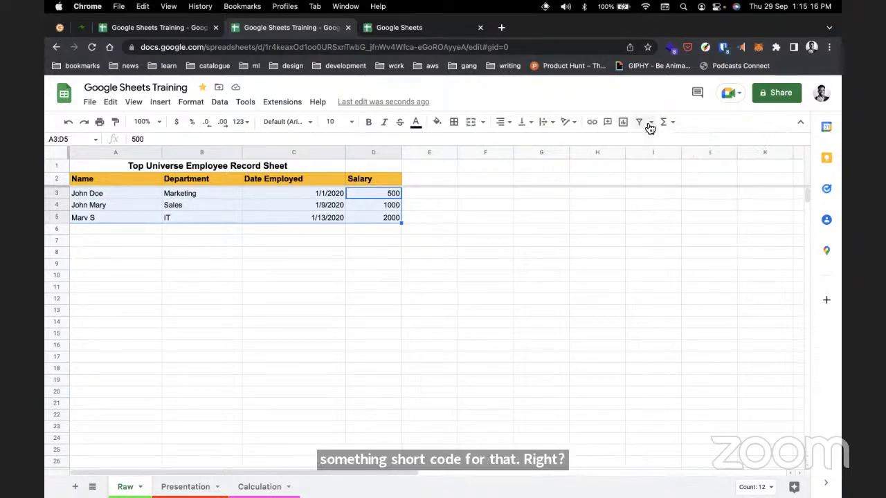
click(194, 104)
click(223, 105)
mouse_move(239, 129)
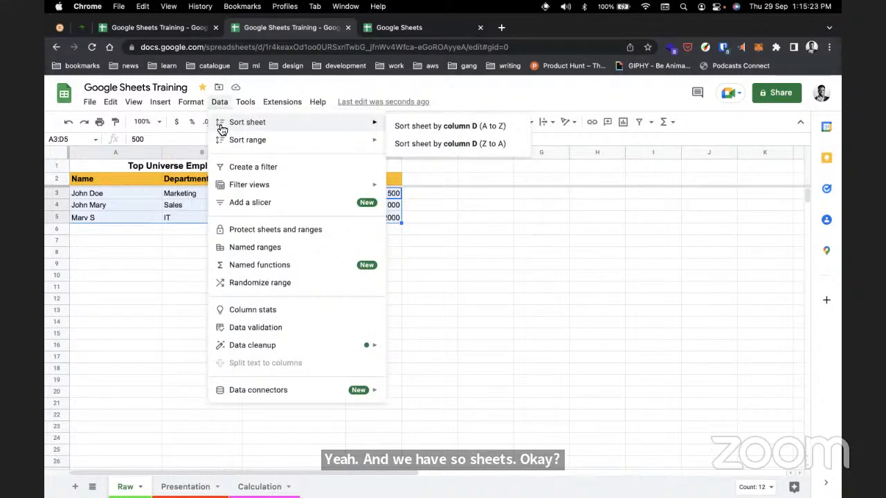
click(318, 102)
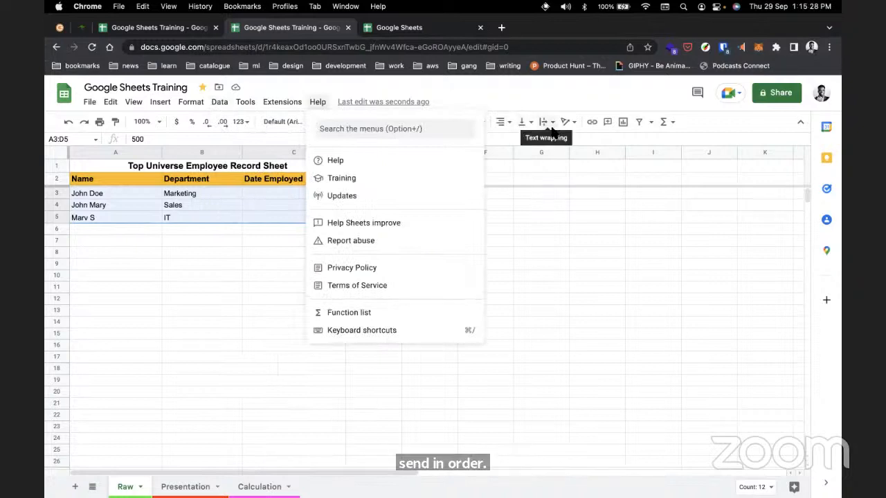
click(533, 103)
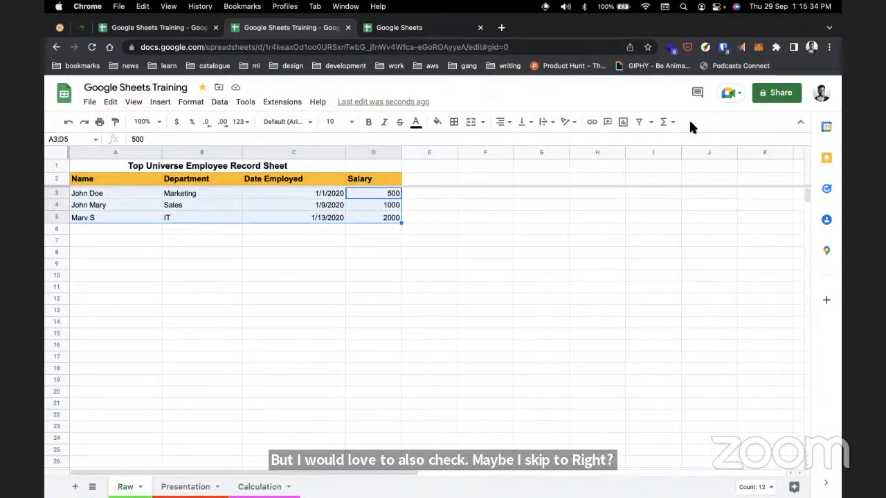
click(650, 123)
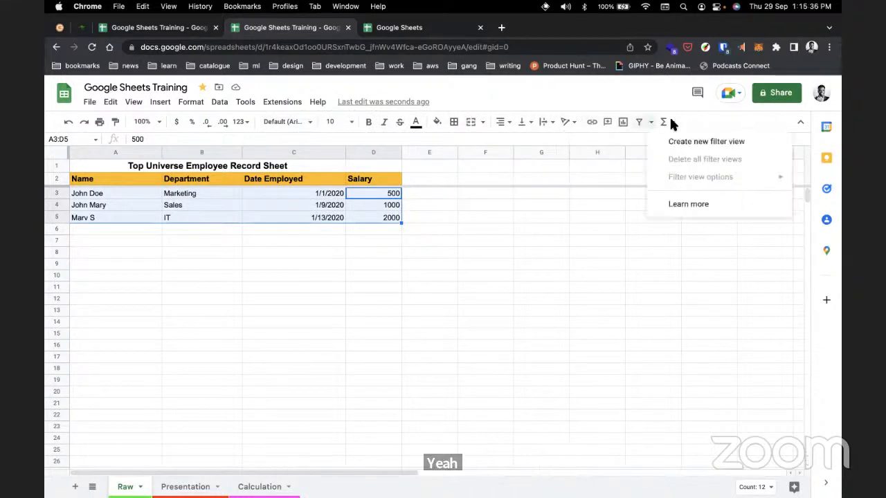
click(703, 119)
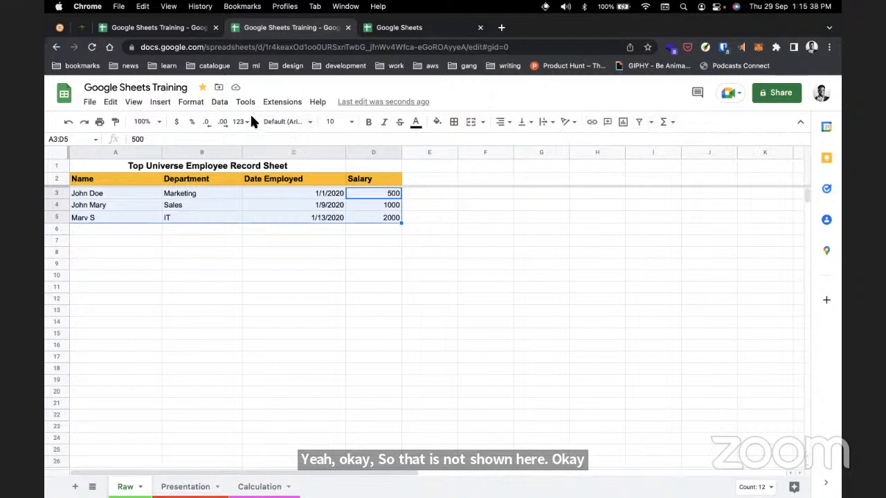
Sort the sheet by column D in A to Z order.
click(220, 105)
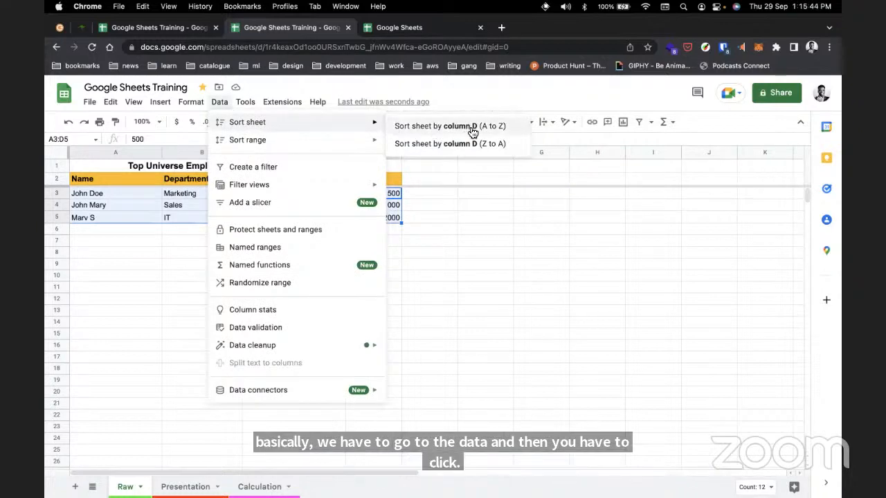
click(474, 128)
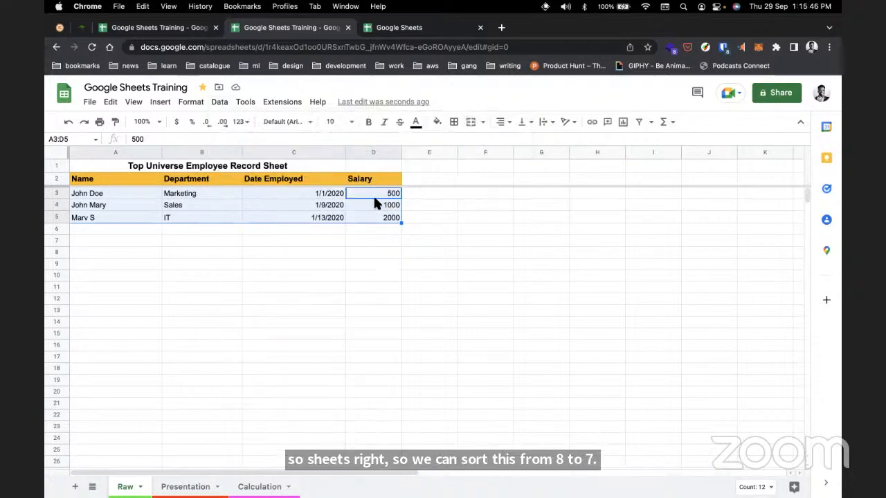
Sort the sheet by column D in Z to A order.
click(190, 102)
mouse_move(219, 101)
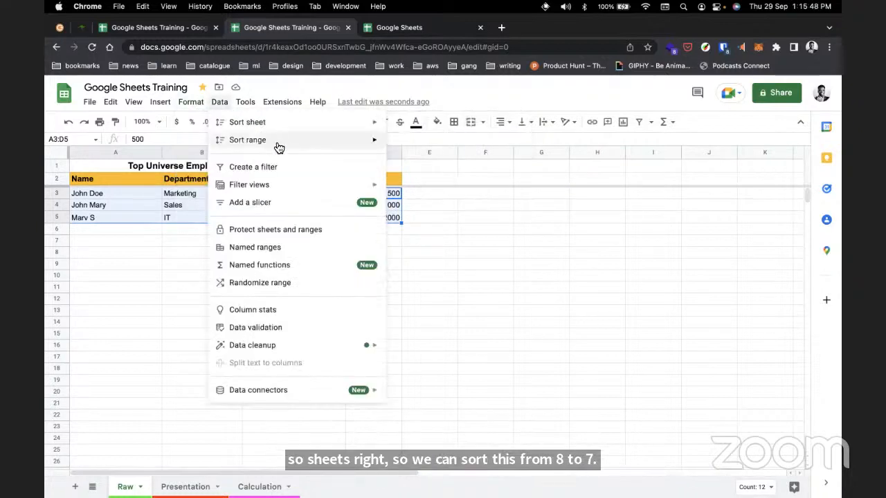
mouse_move(253, 124)
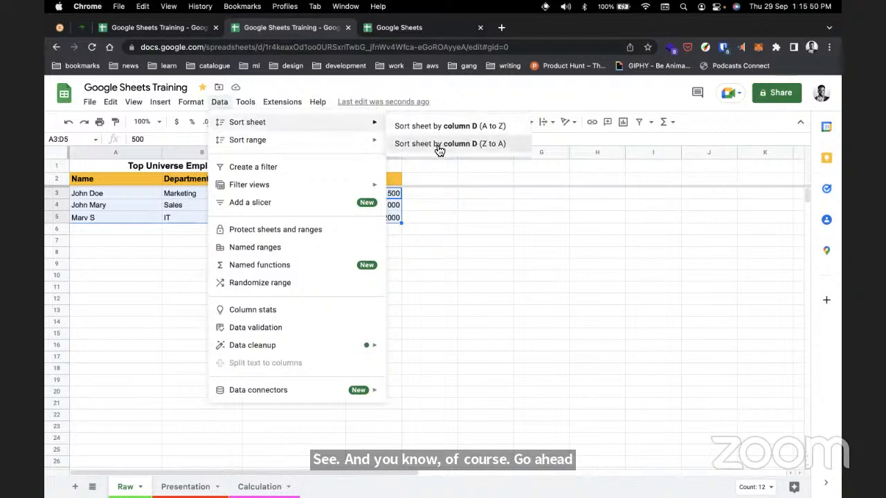
click(436, 145)
click(423, 204)
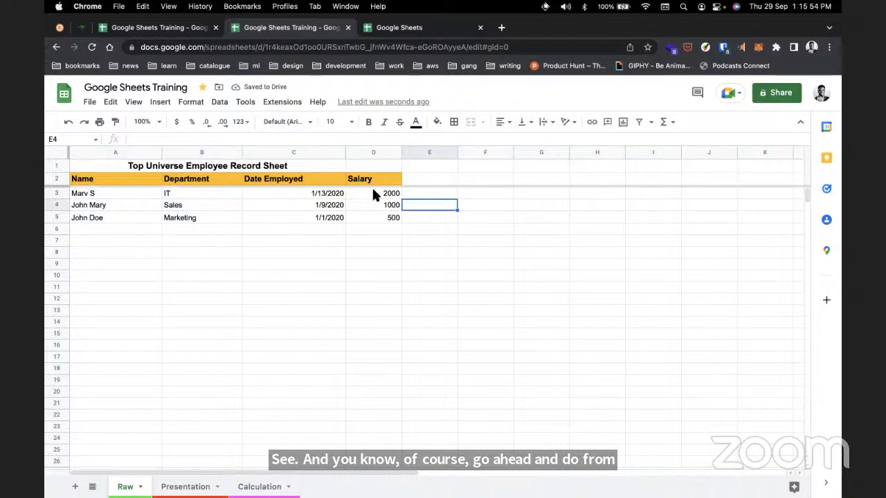
click(219, 102)
mouse_move(245, 101)
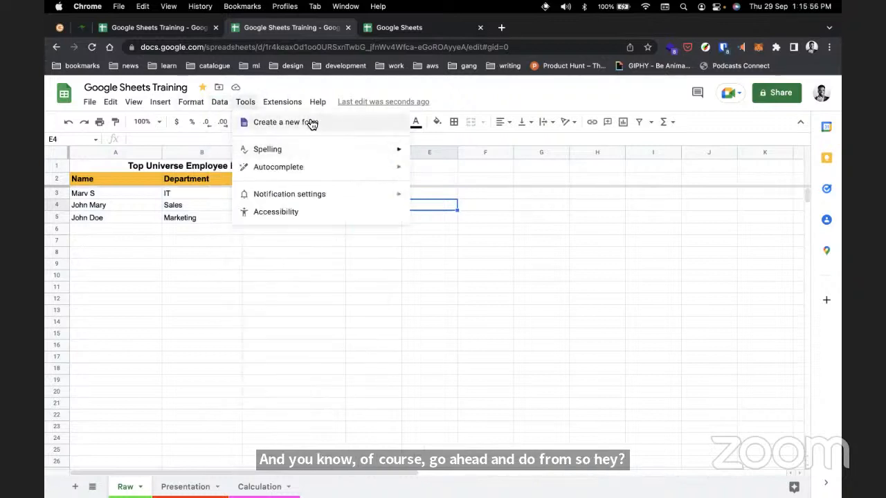
mouse_move(246, 125)
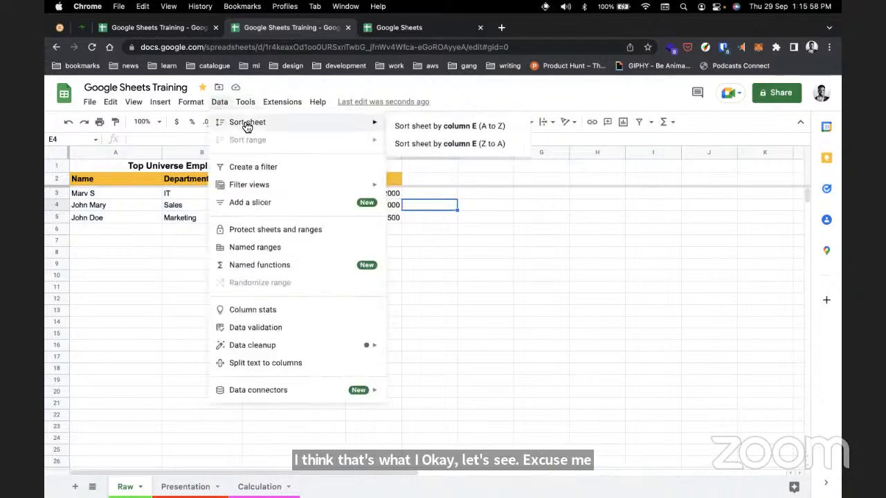
click(487, 251)
Undo the Z to A sort by the Salary column.
click(387, 195)
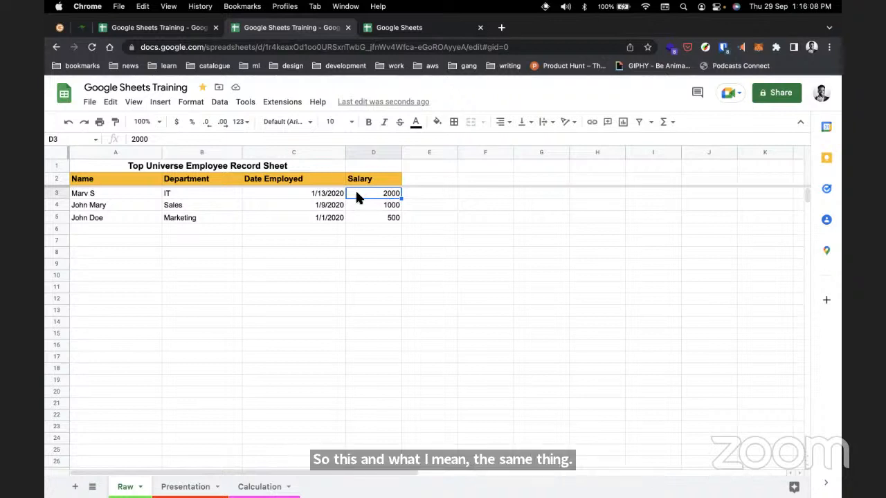
click(389, 206)
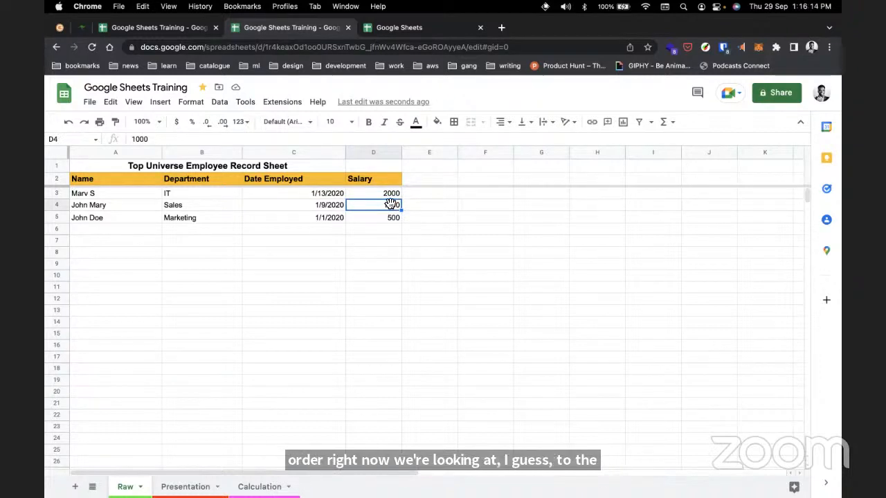
key(super+z)
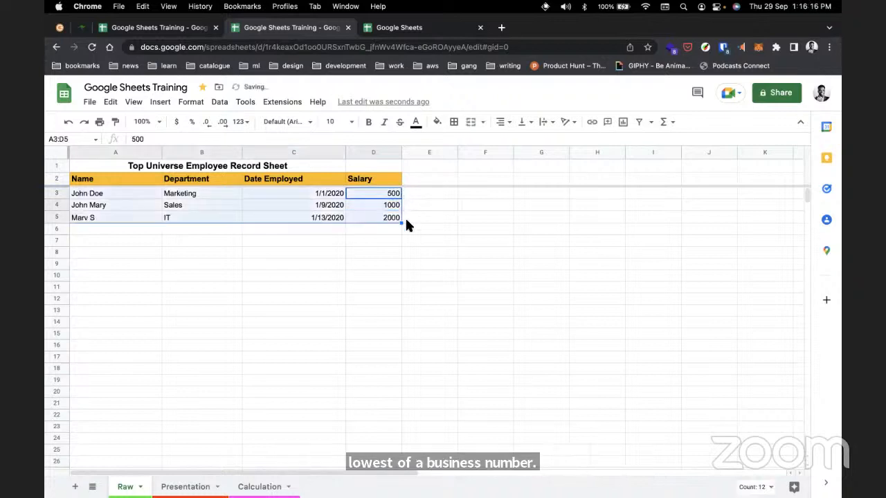
click(408, 225)
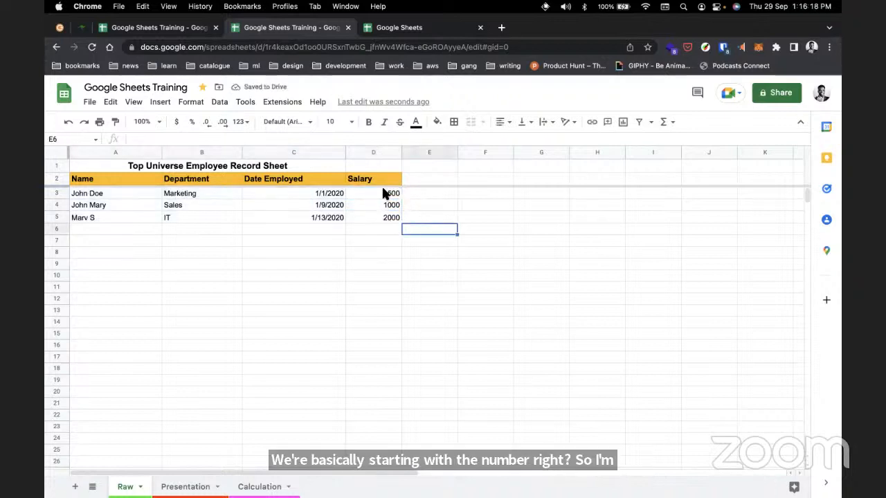
Select records A3:D5 starting from name cell A3 and sort the sheet by column A in A to Z order.
click(85, 196)
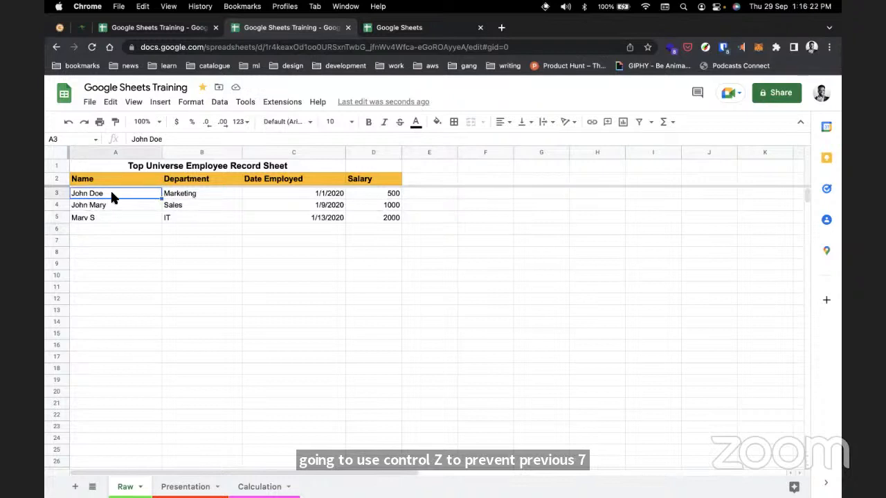
drag(112, 196, 386, 221)
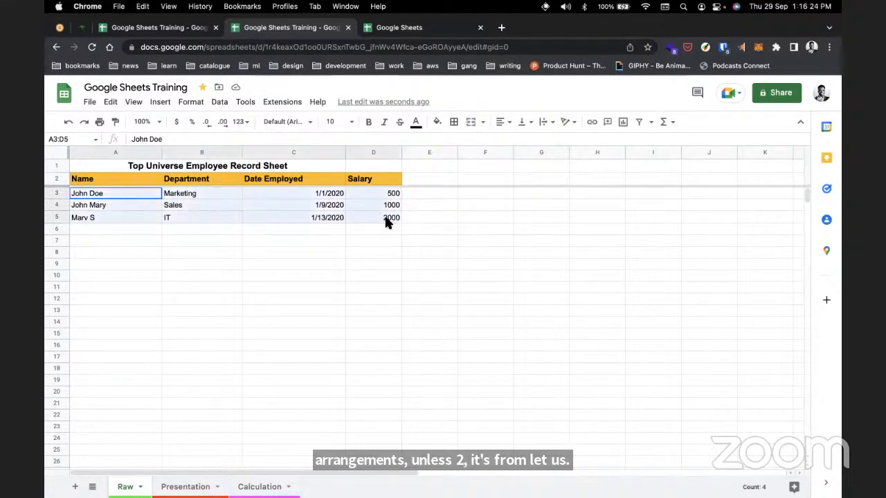
click(220, 102)
mouse_move(267, 122)
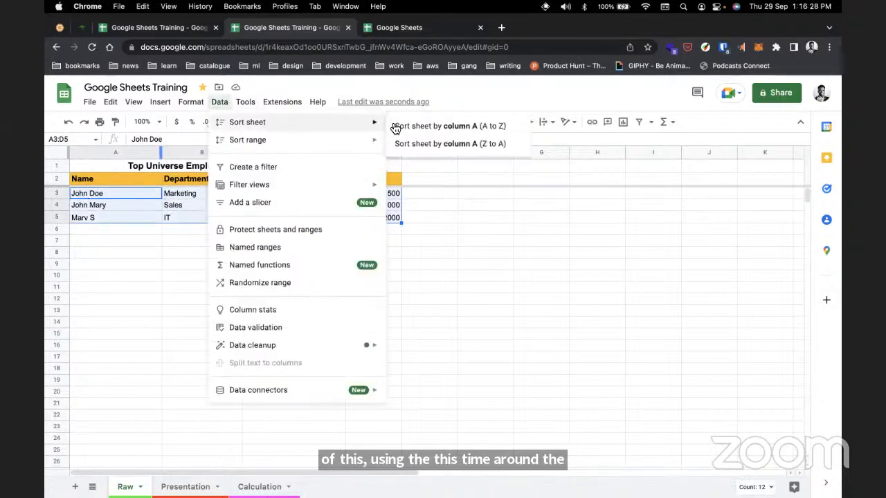
click(396, 127)
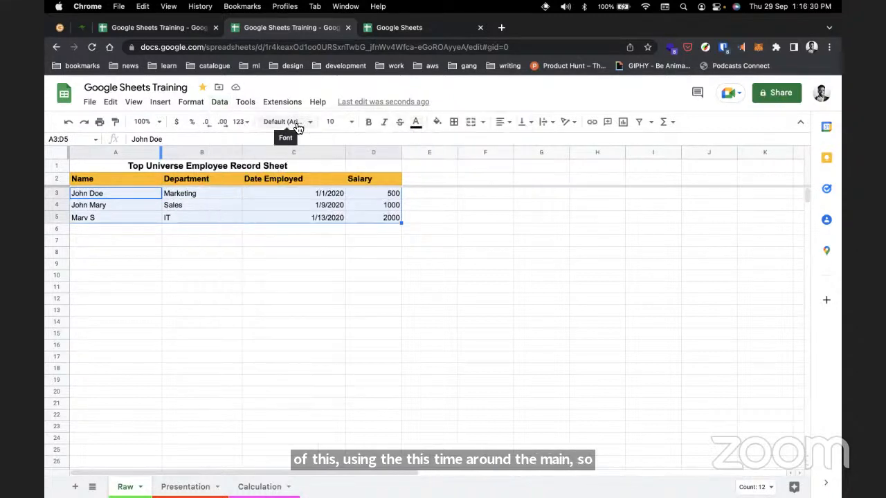
Sort the sheet by column A in Z to A order and undo that sort.
click(220, 101)
mouse_move(246, 129)
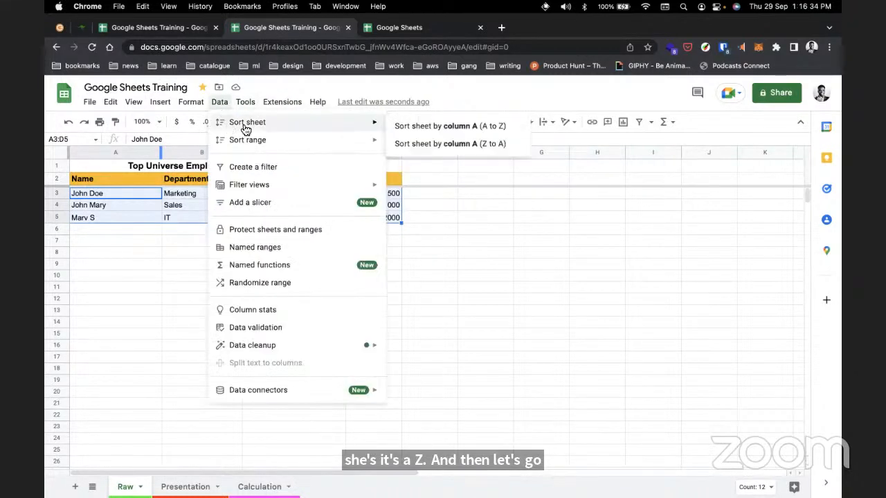
click(415, 143)
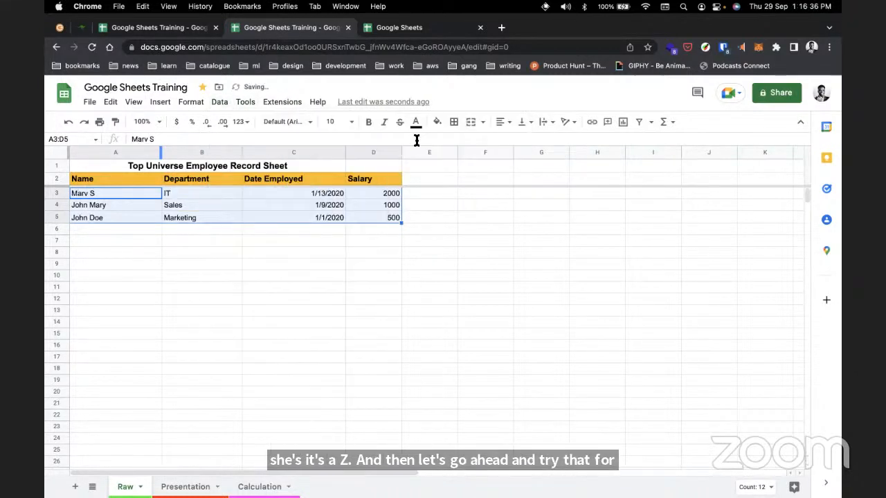
click(117, 227)
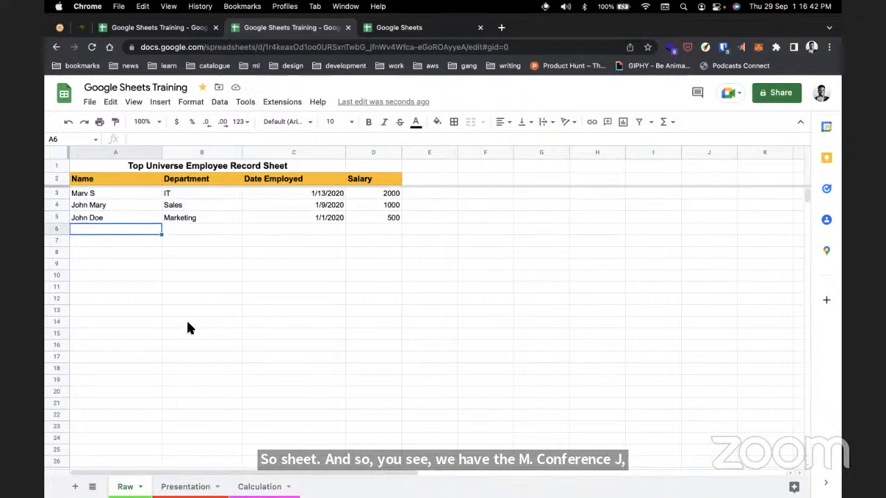
key(super+z)
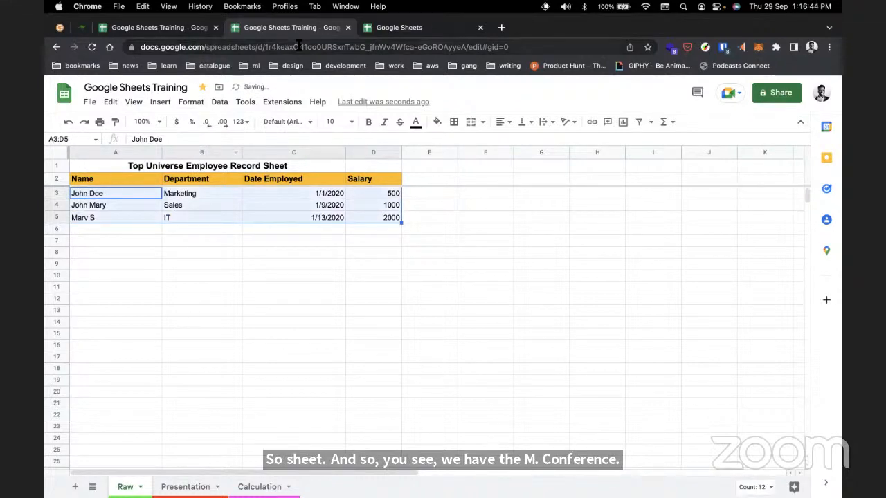
Switch to the spreadsheet containing the MOCK_DATA sheet and select records B2:F1001, starting from gender cell F2.
click(186, 29)
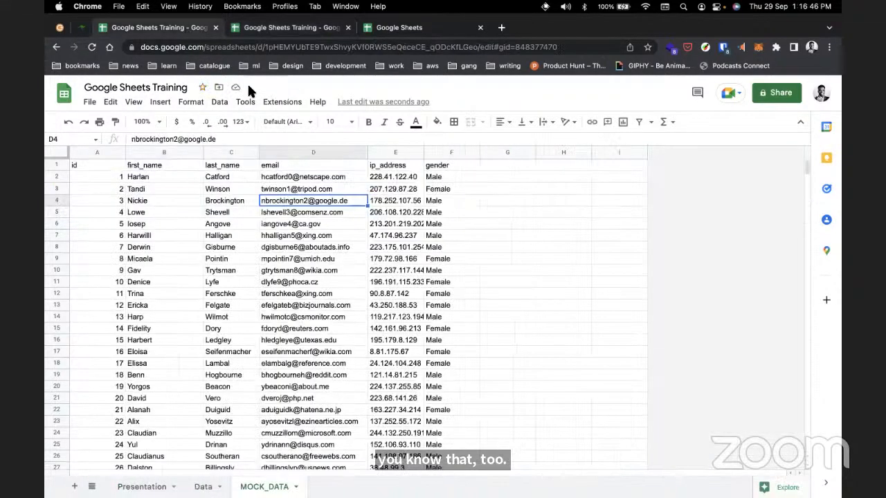
click(501, 212)
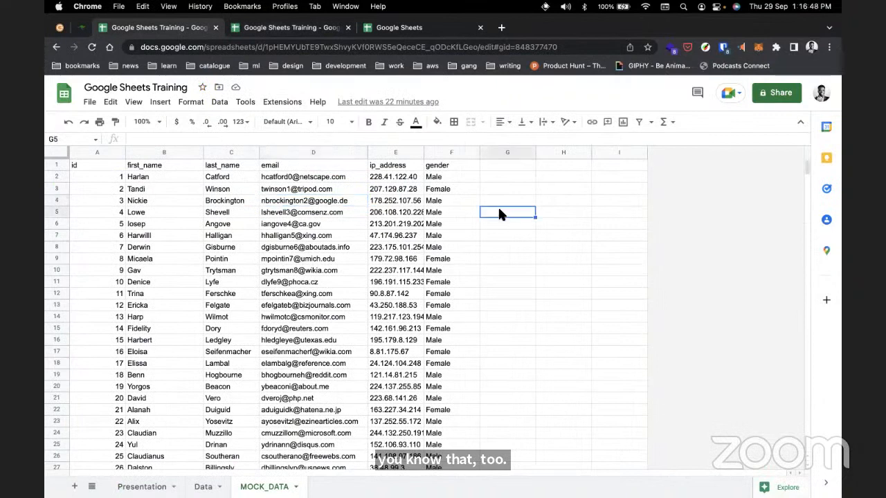
click(457, 180)
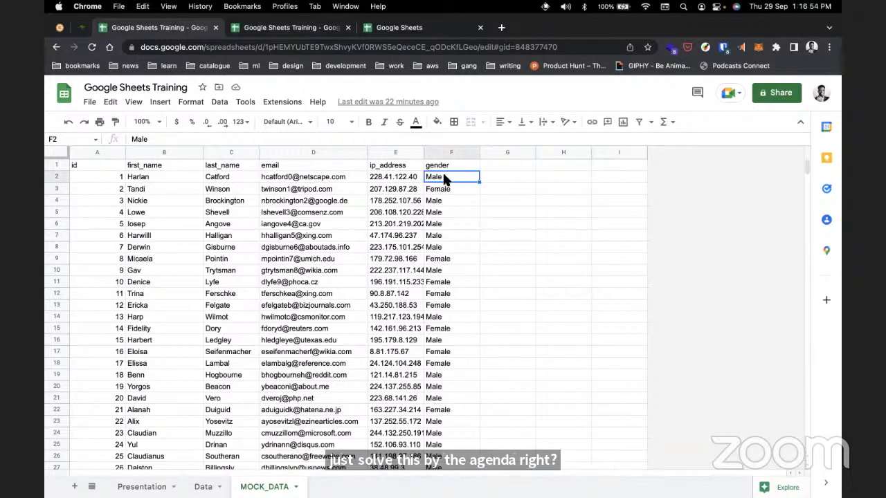
drag(443, 178, 174, 369)
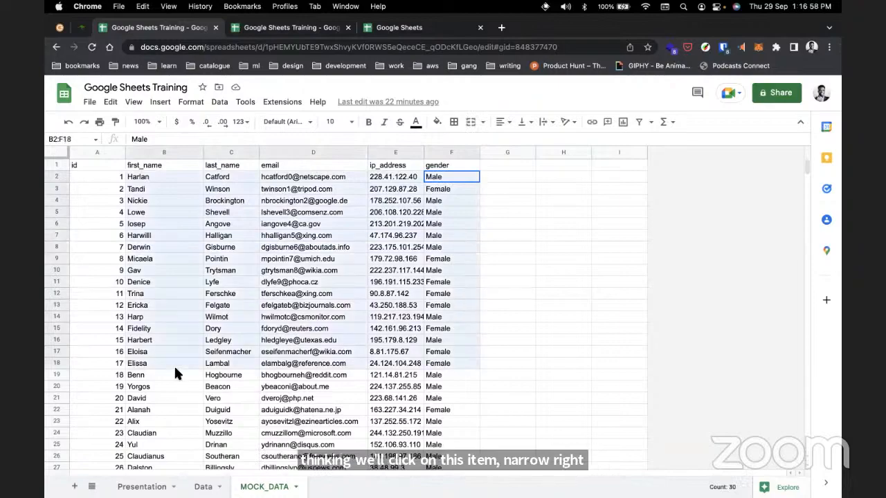
scroll(173, 370, down, 14)
scroll(175, 373, down, 20)
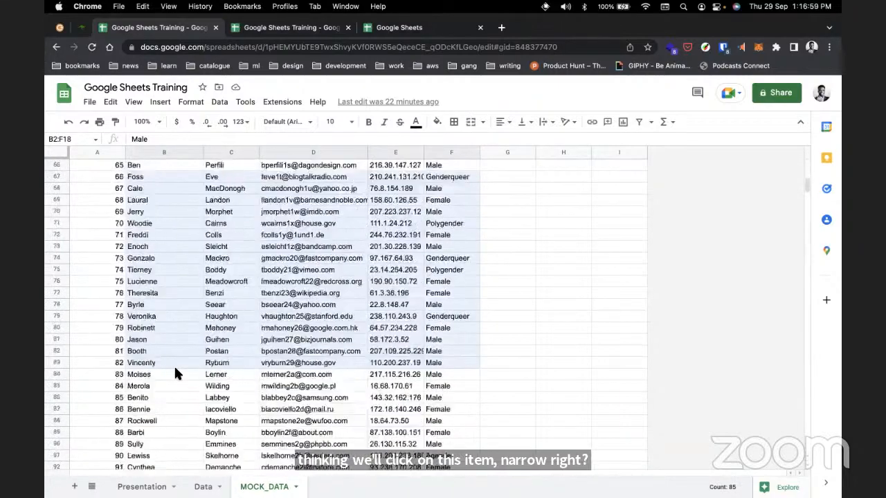
scroll(175, 373, down, 20)
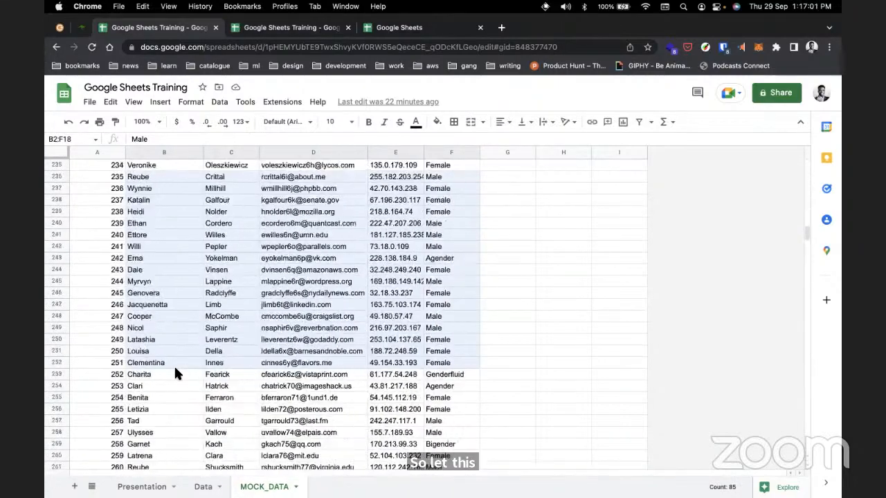
scroll(173, 364, down, 20)
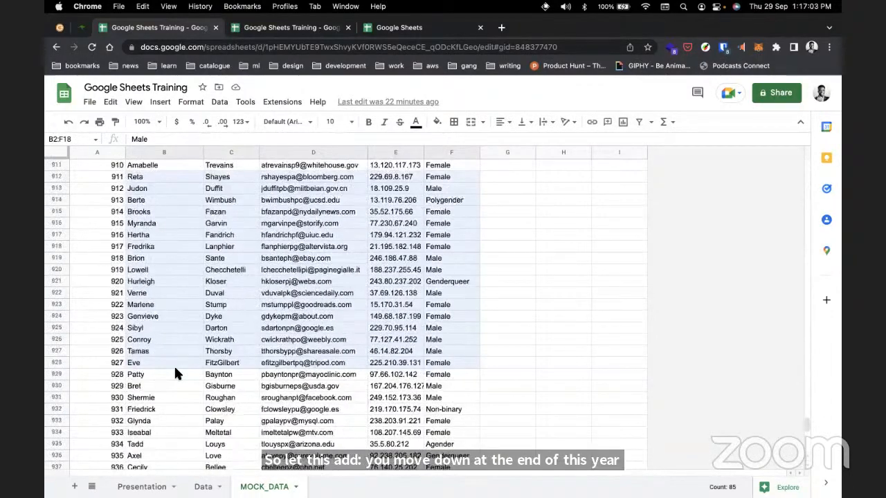
drag(174, 364, 170, 413)
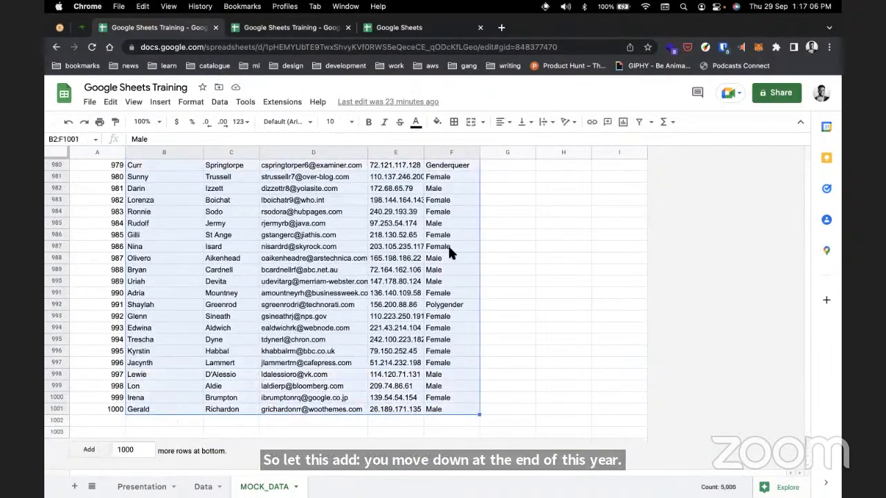
Sort the MOCK_DATA sheet by gender column F in A to Z order and look through the sorted records.
scroll(448, 244, up, 20)
scroll(449, 251, up, 20)
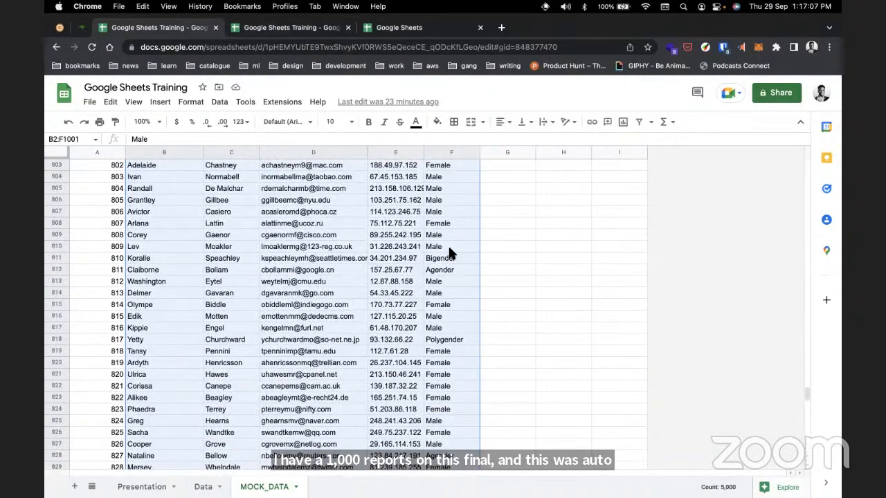
scroll(447, 244, up, 20)
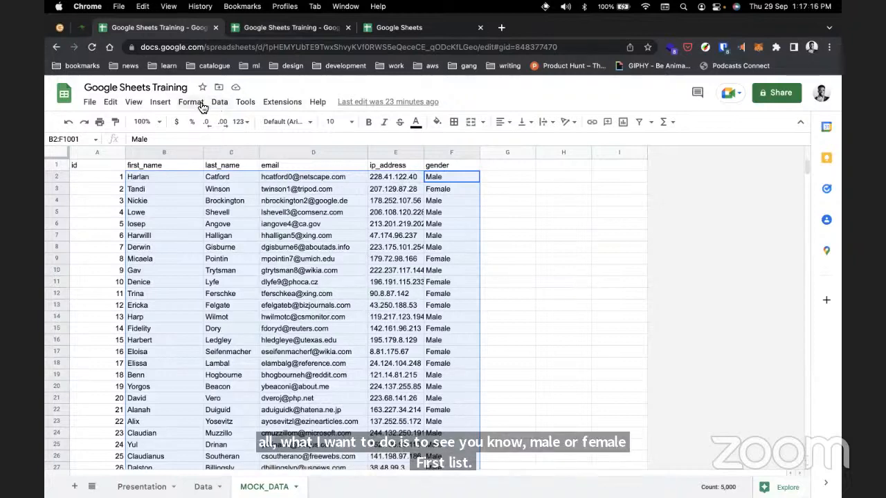
click(219, 103)
mouse_move(258, 123)
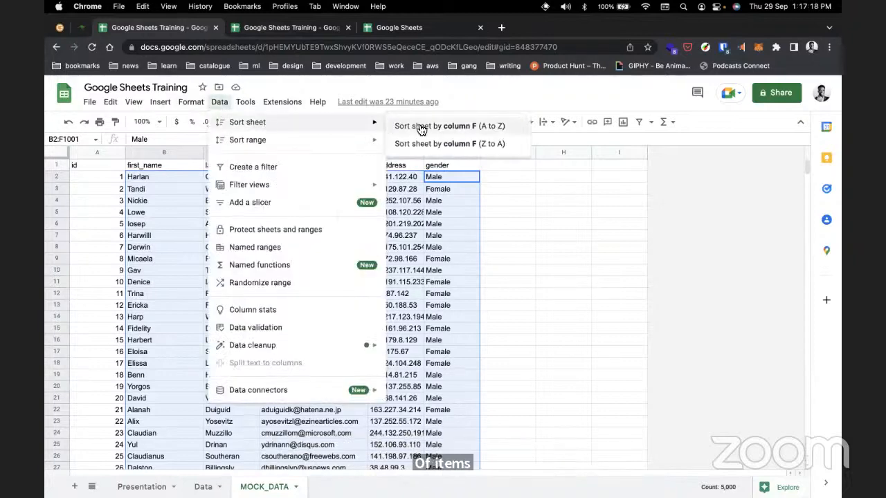
click(418, 125)
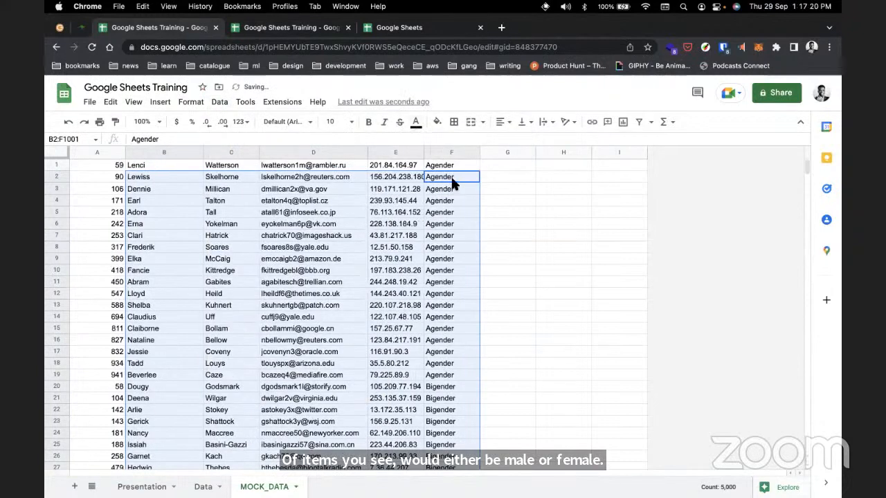
scroll(458, 242, down, 20)
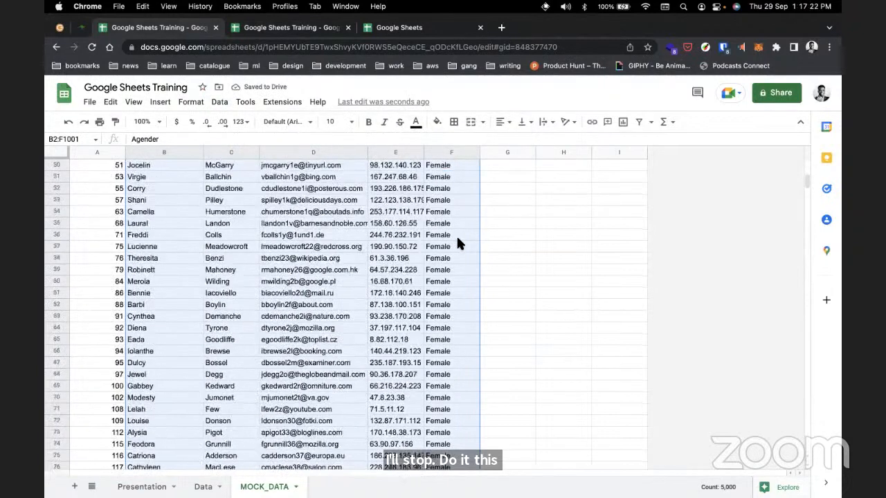
scroll(457, 242, up, 20)
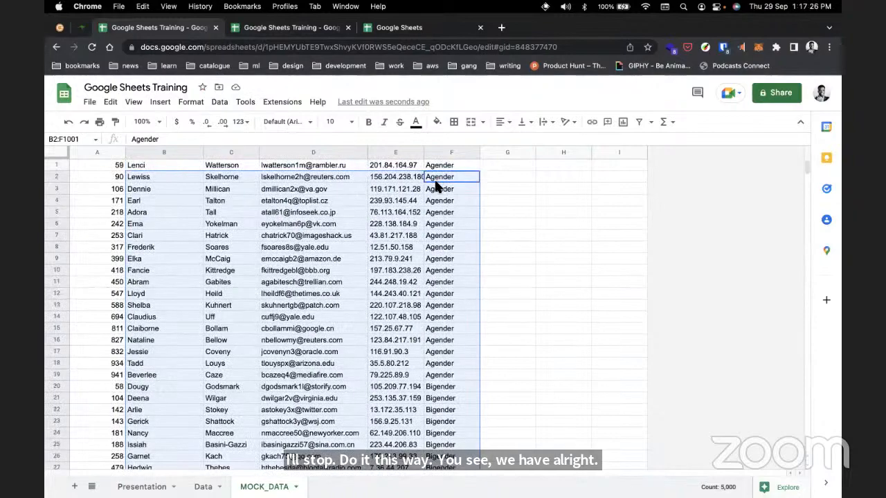
Look through the rows of the MOCK_DATA sheet to examine the gender values in column F.
scroll(445, 222, down, 20)
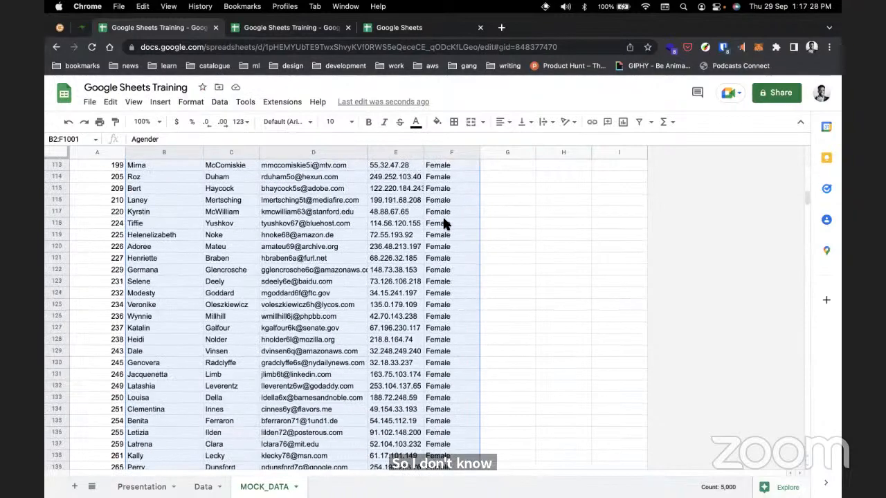
scroll(445, 223, down, 20)
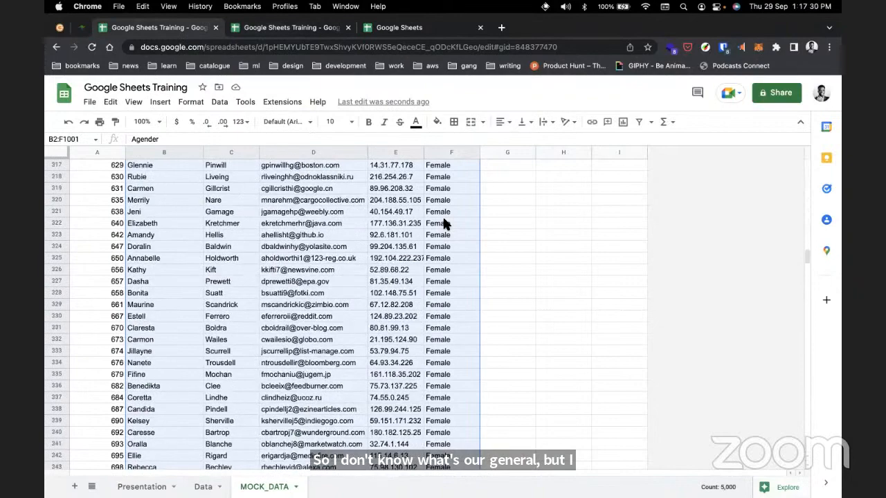
scroll(445, 223, down, 20)
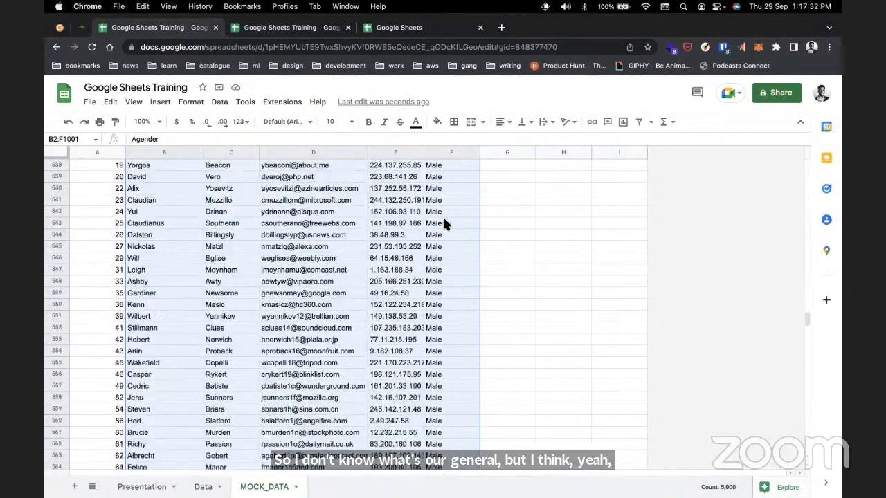
scroll(445, 223, up, 7)
scroll(456, 297, down, 3)
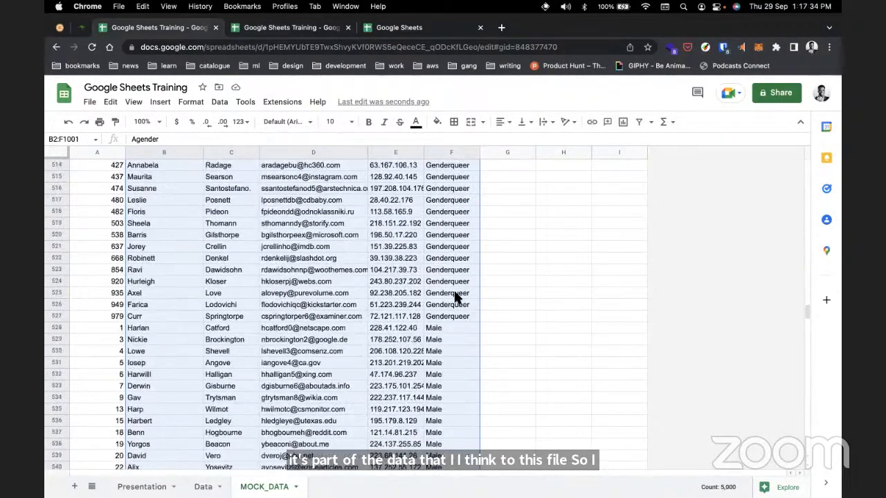
scroll(455, 296, down, 20)
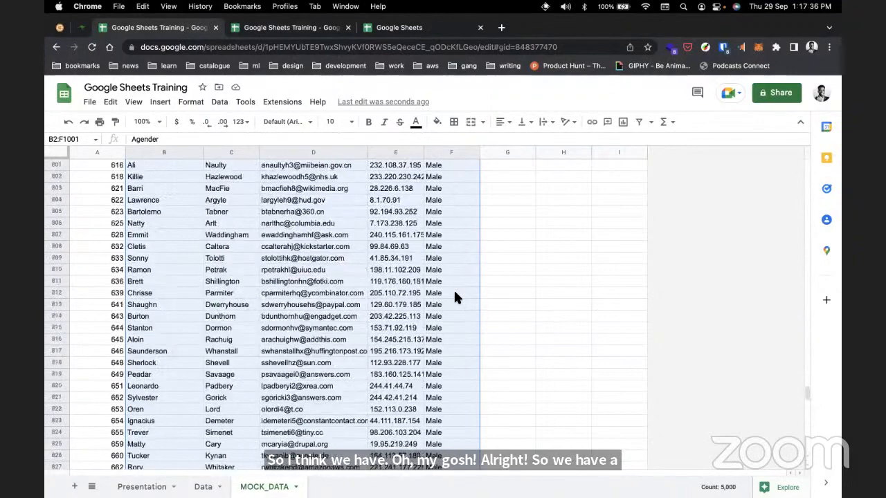
scroll(454, 296, down, 20)
scroll(455, 297, up, 20)
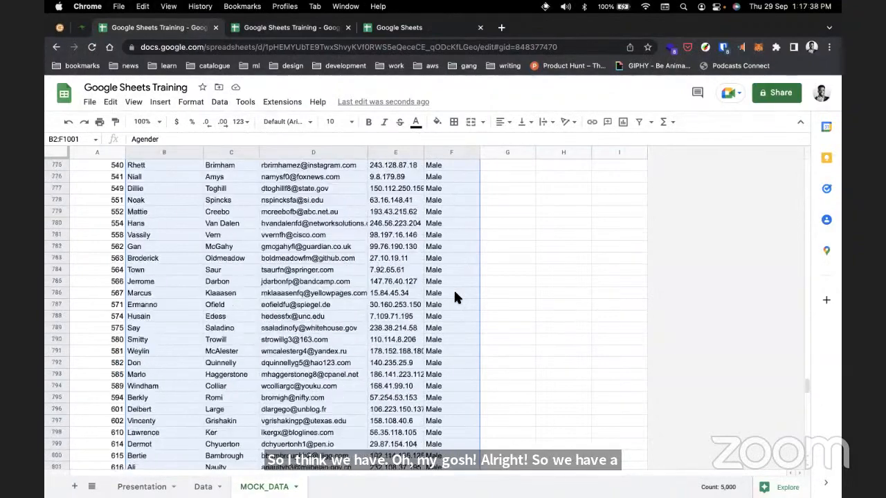
scroll(454, 297, up, 20)
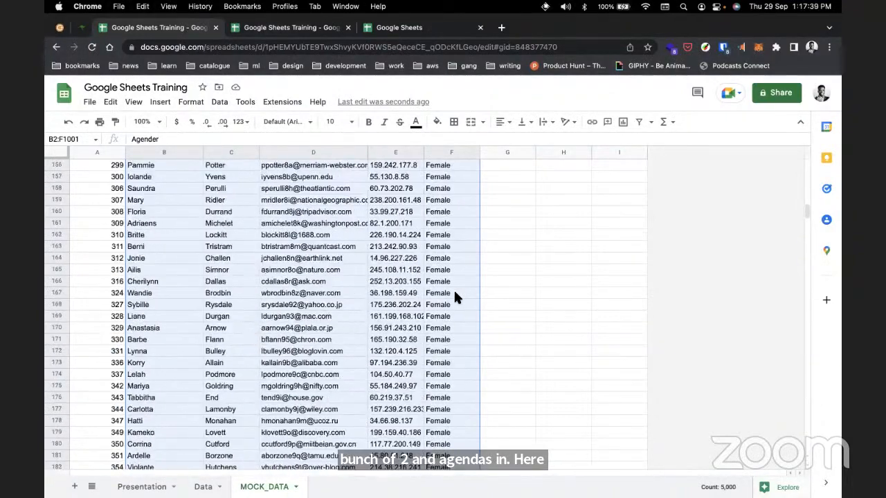
scroll(455, 294, up, 20)
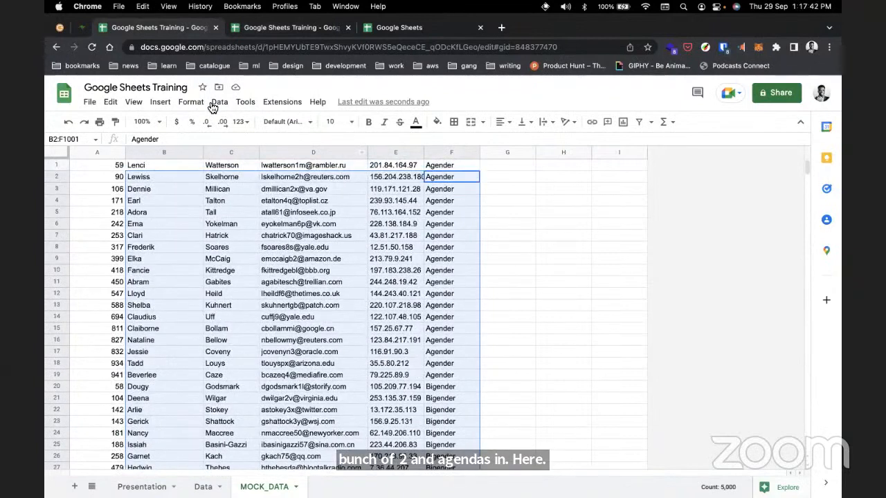
Sort the whole MOCK_DATA sheet by column F from Z to A.
click(216, 104)
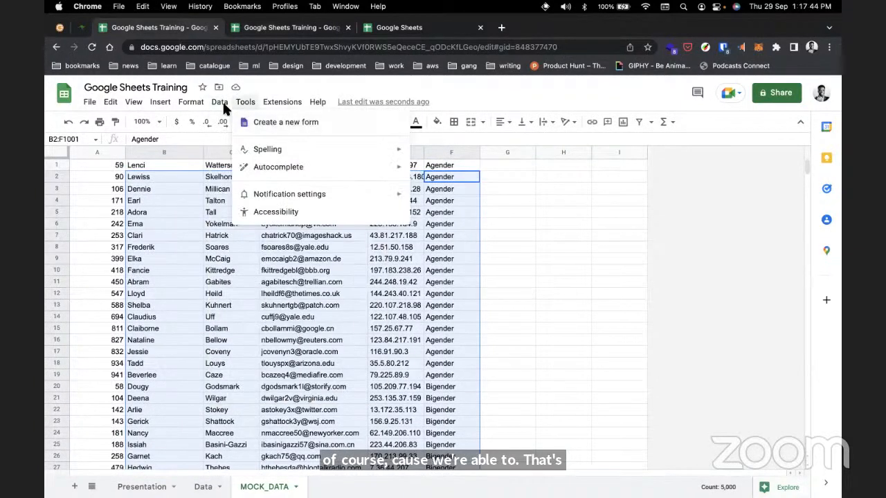
mouse_move(326, 139)
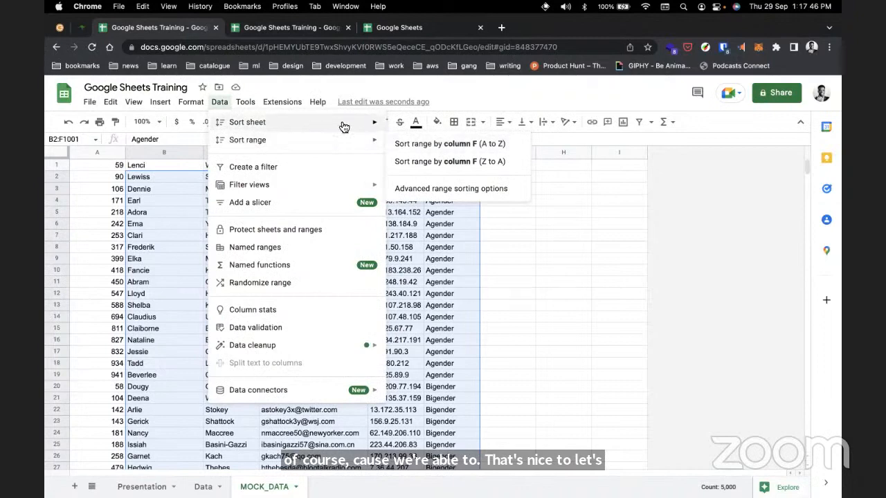
mouse_move(346, 123)
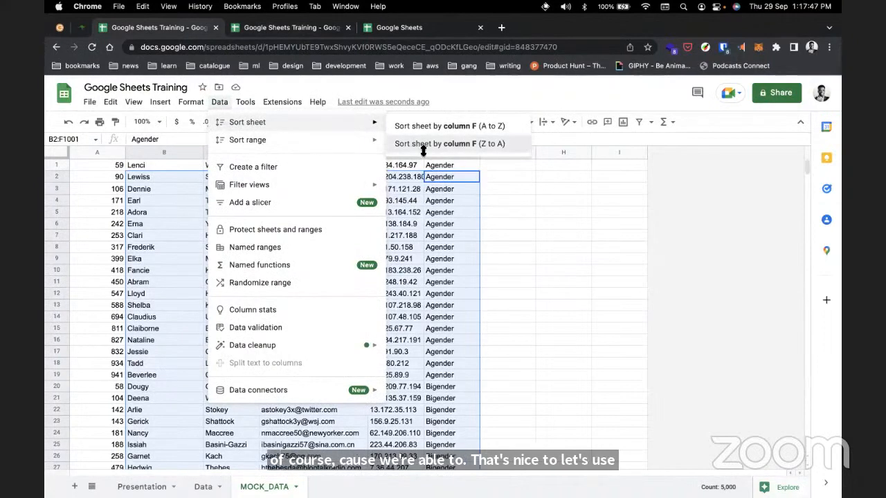
click(417, 144)
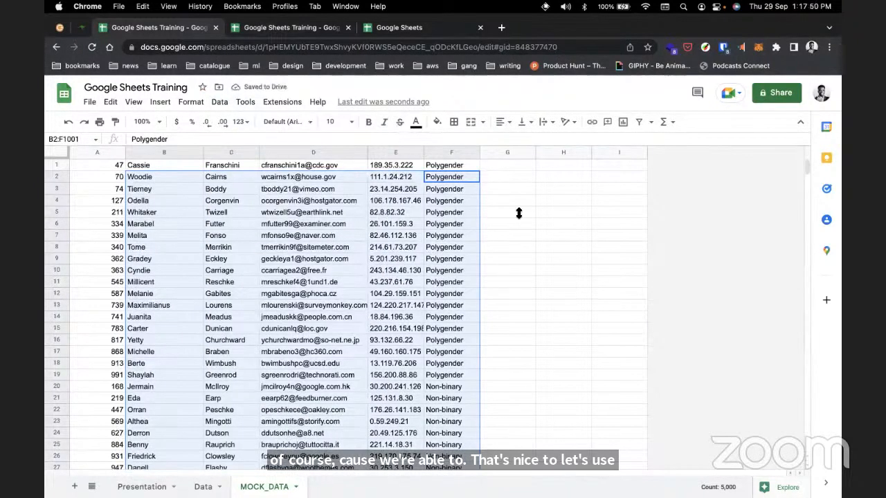
click(524, 190)
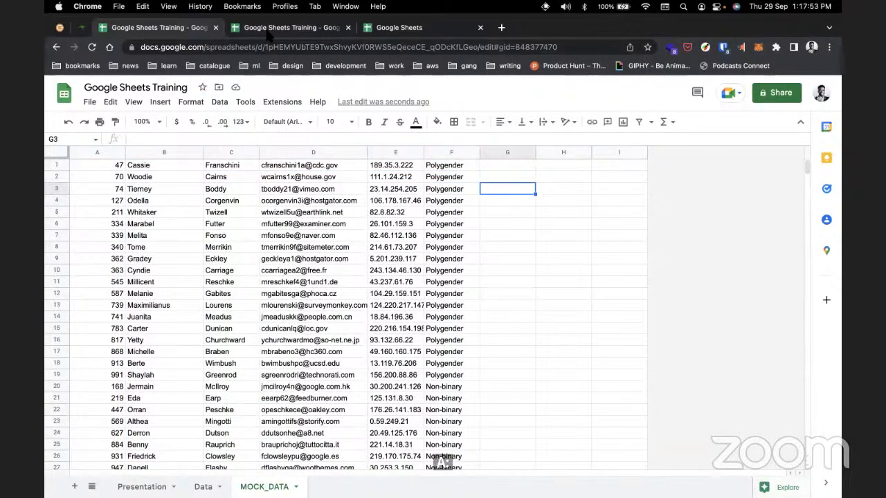
Undo the sorting of the MOCK_DATA sheet to bring back its original row order with the header row on top.
key(super+z)
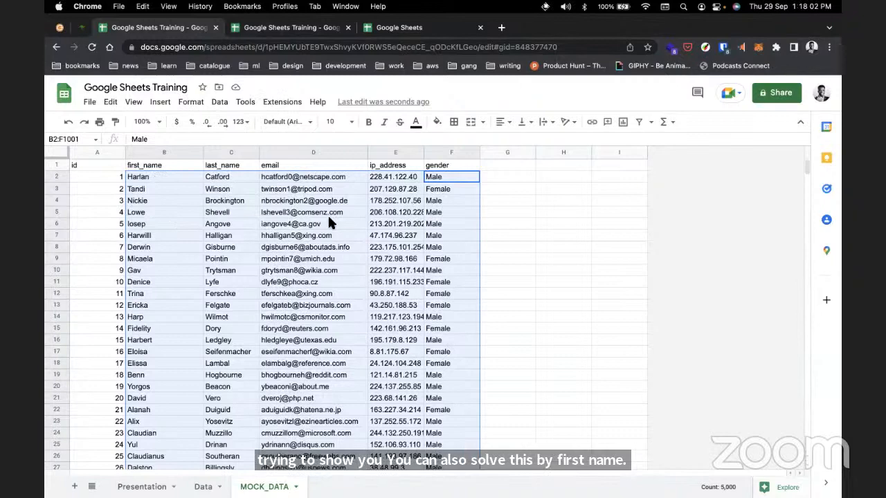
click(507, 200)
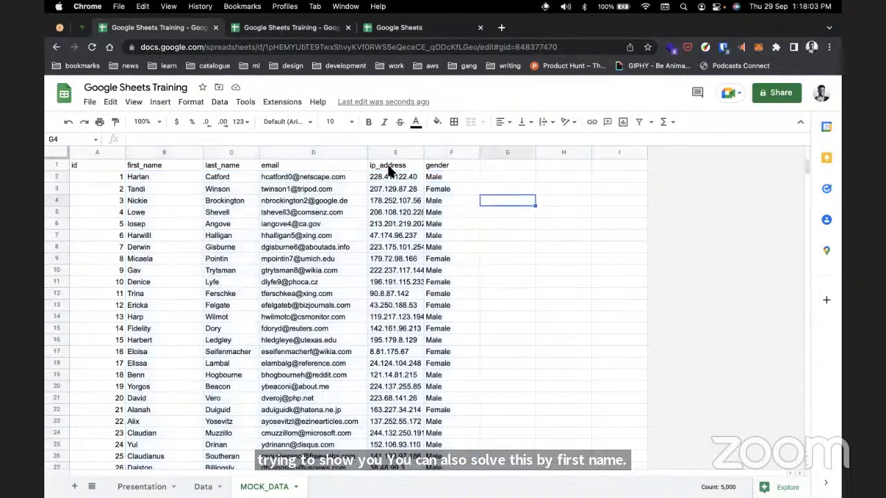
Switch to the spreadsheet with the Top Universe Employee Record Sheet and select its data rows, A3:D5.
click(255, 31)
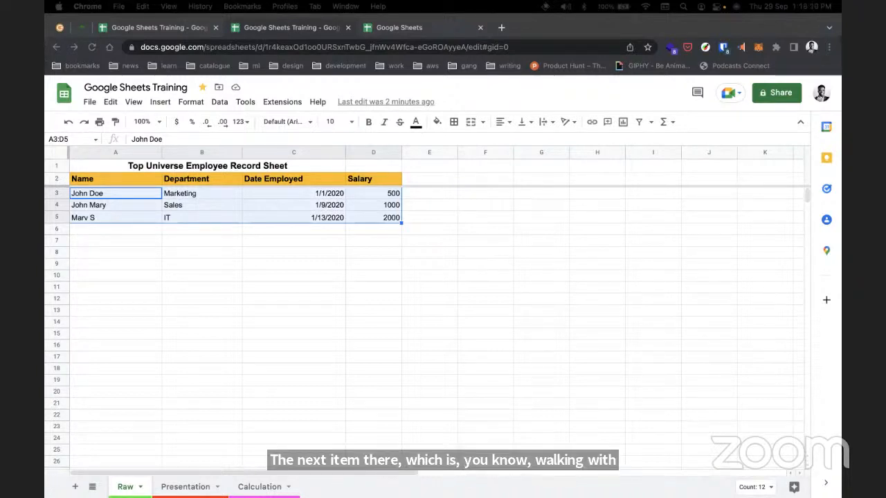
click(356, 275)
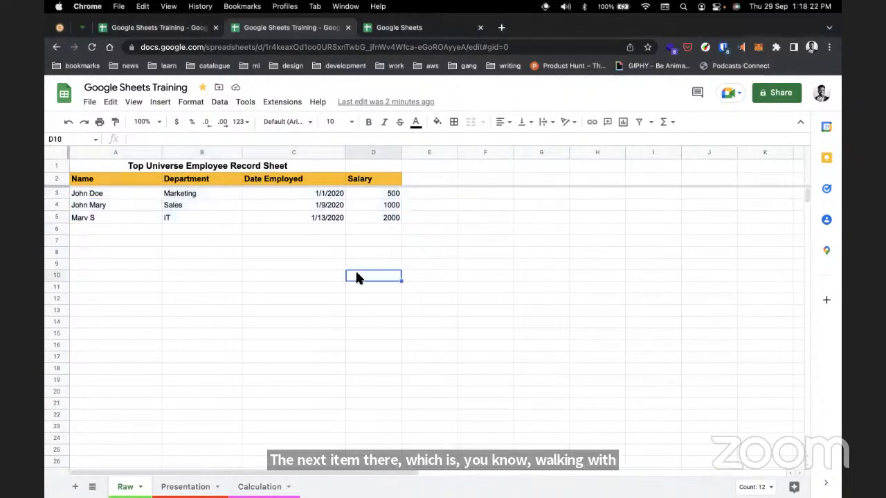
click(389, 219)
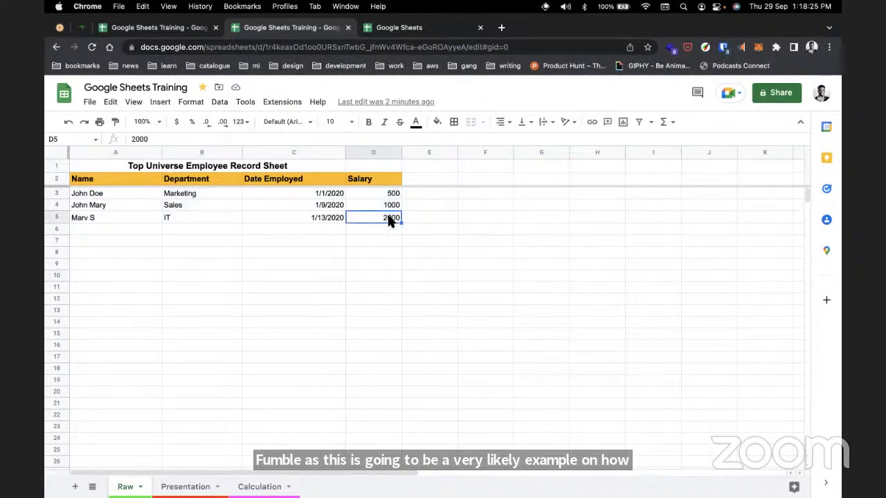
shift+click(99, 195)
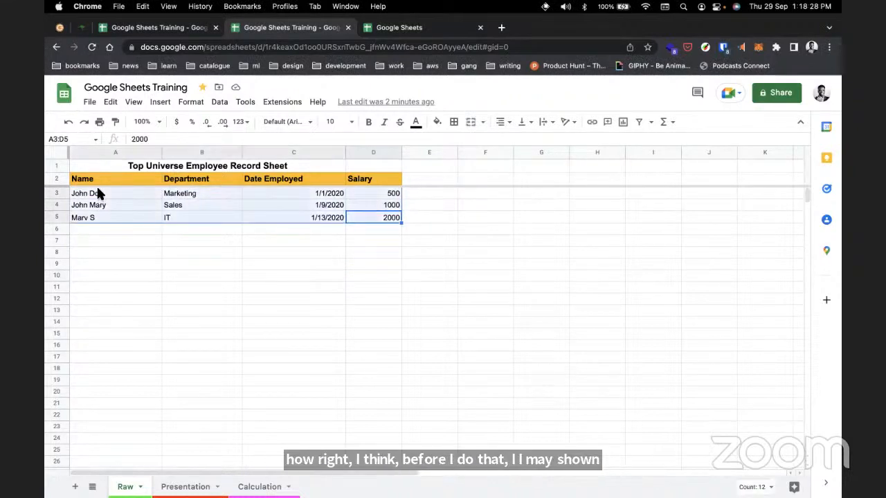
Copy the employee table A2:D5 including its headers and paste it transposed starting at cell A10.
click(78, 181)
drag(78, 181, 392, 222)
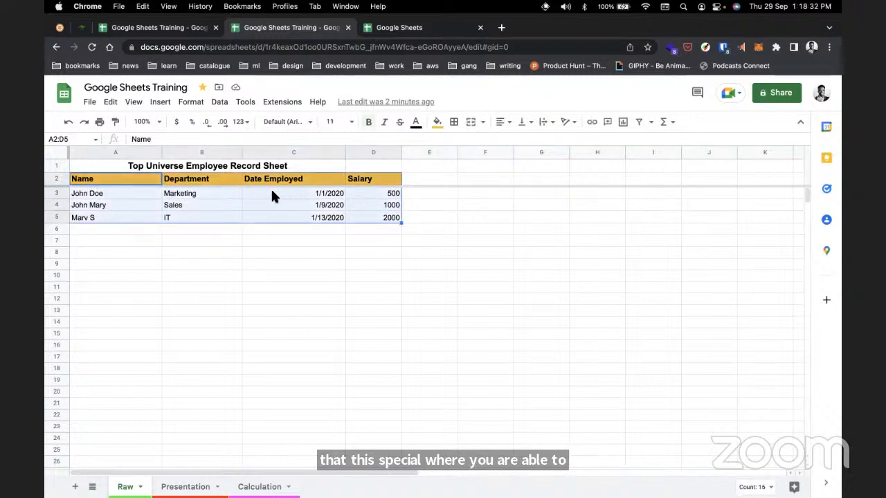
key(super+c)
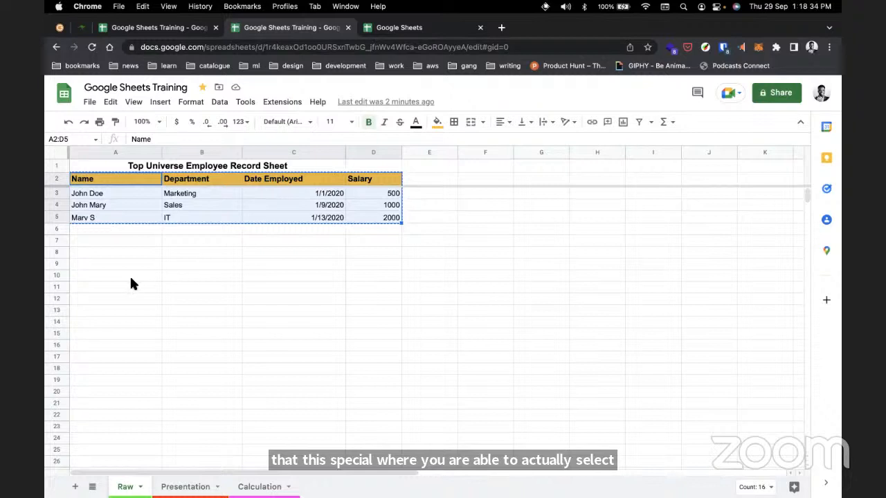
click(122, 281)
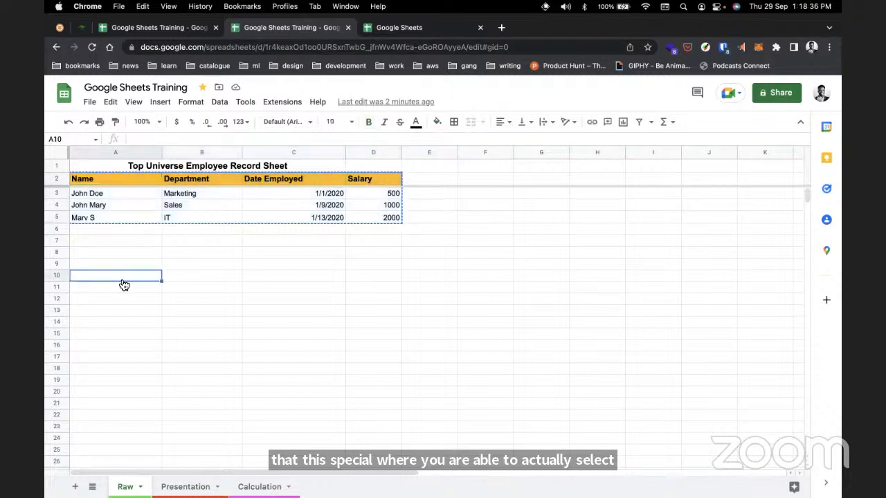
right_click(124, 285)
mouse_move(227, 236)
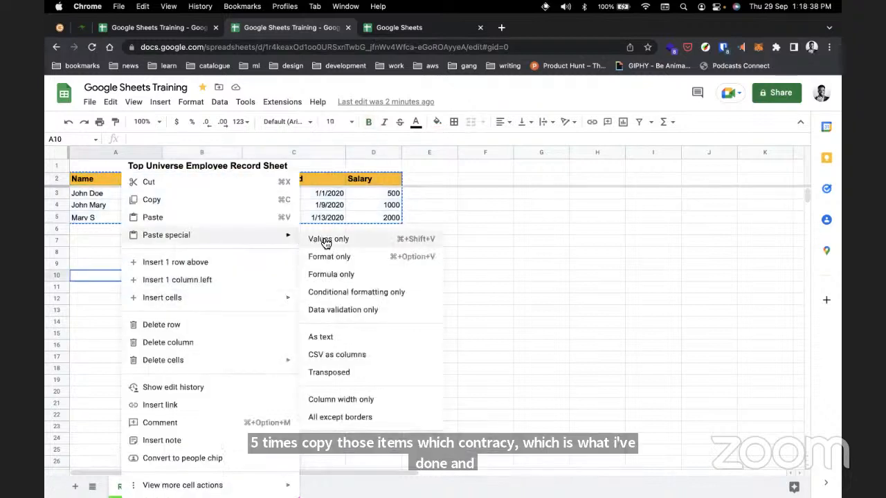
click(329, 372)
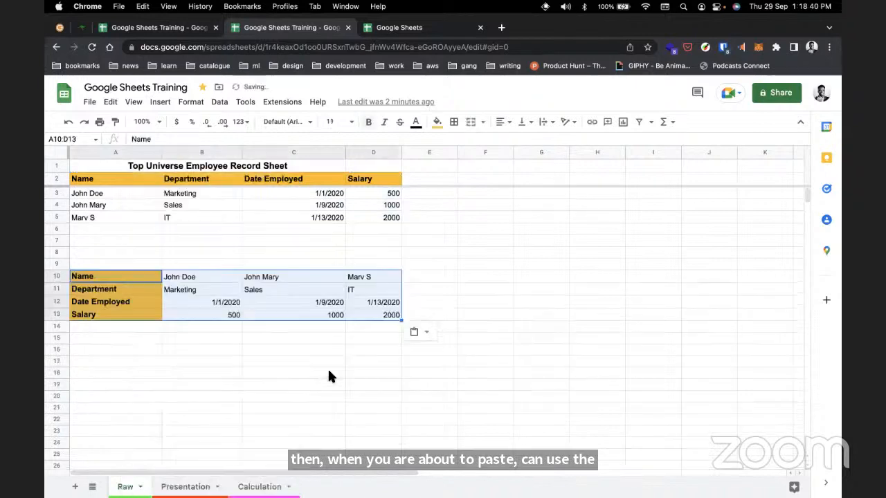
click(312, 371)
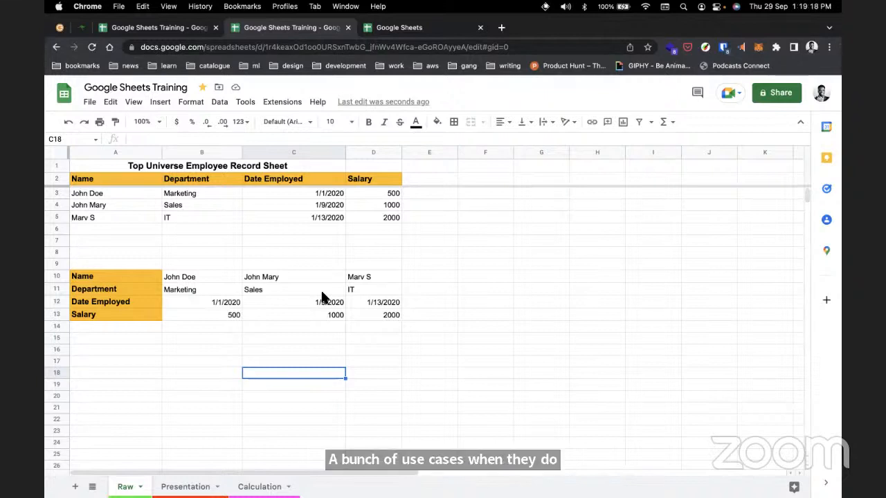
click(382, 326)
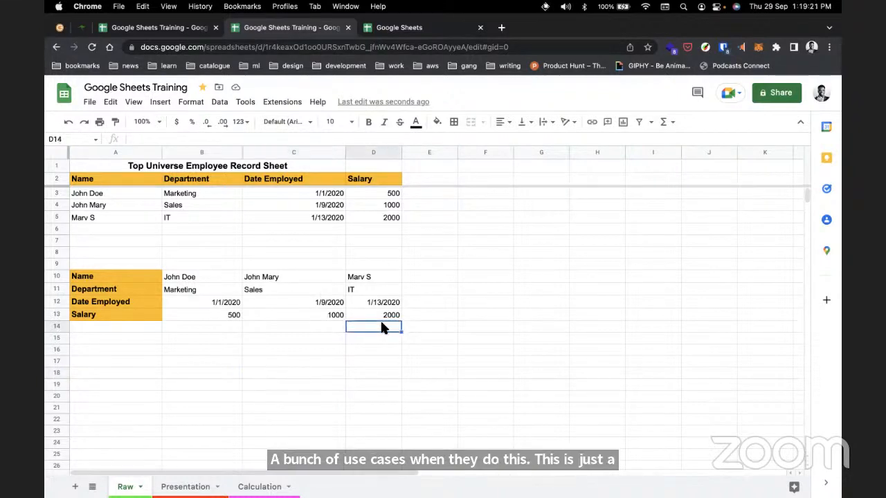
click(83, 266)
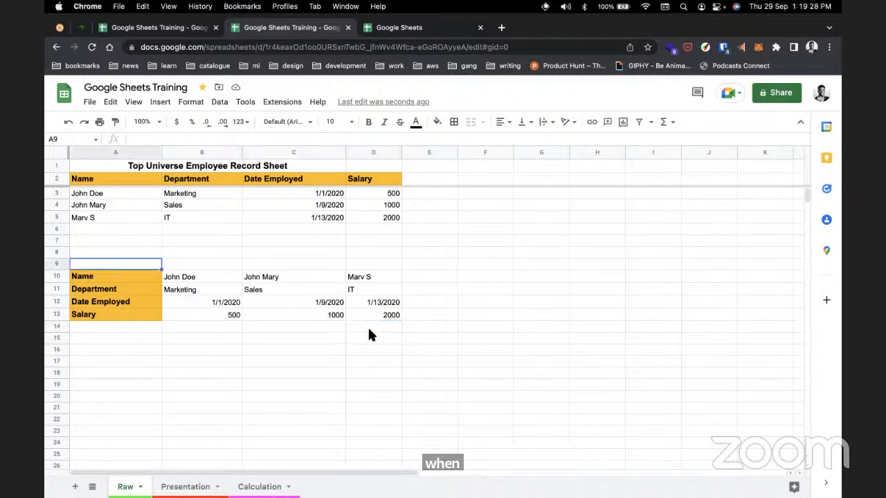
click(386, 319)
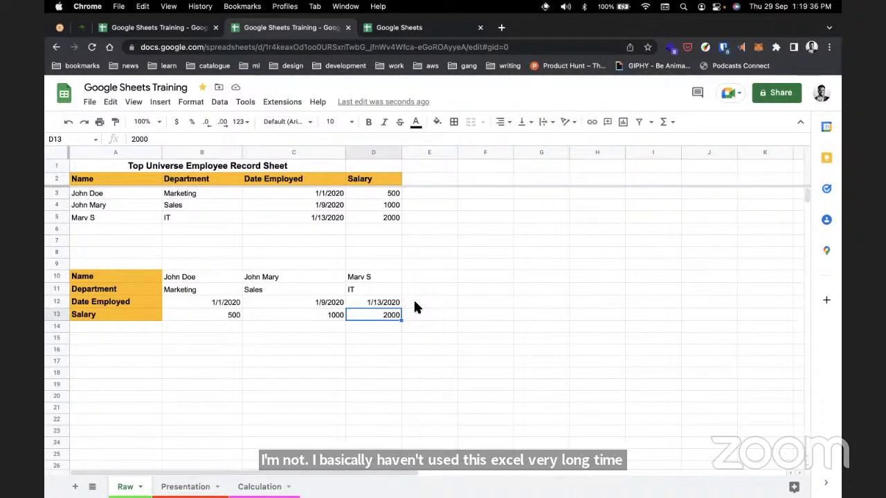
Delete the contents of the transposed table in A10:D13.
click(117, 277)
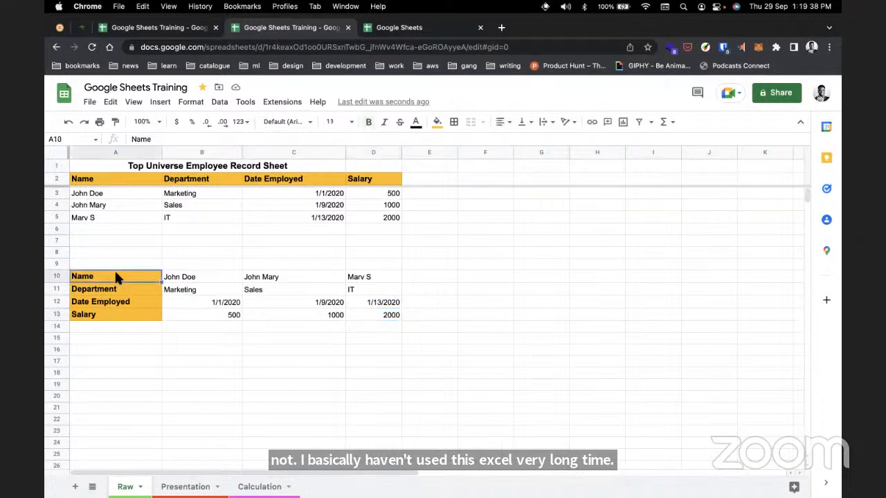
shift+click(389, 315)
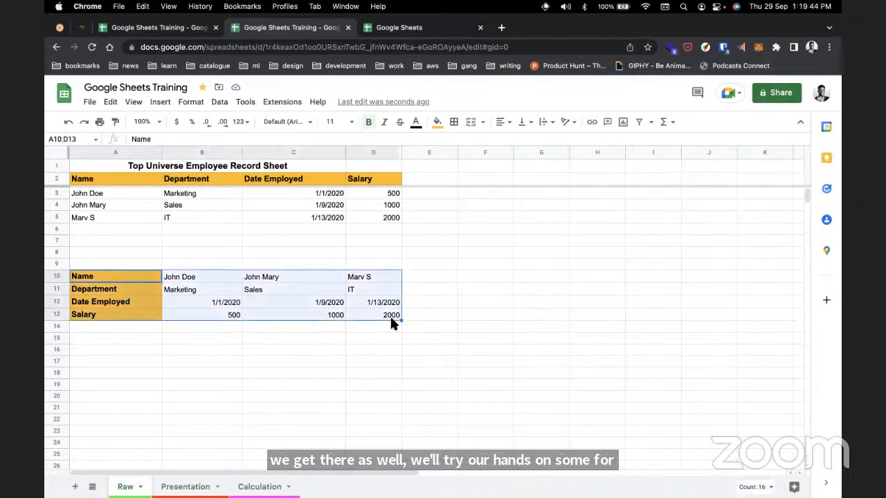
key(Delete)
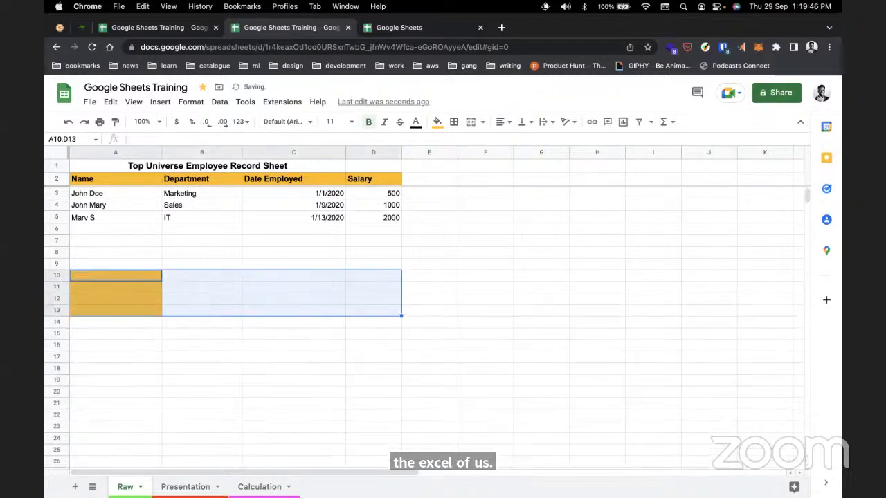
Set the fill colour of cells A9:B15 to white to clear the leftover orange header shading.
click(292, 240)
drag(76, 264, 228, 339)
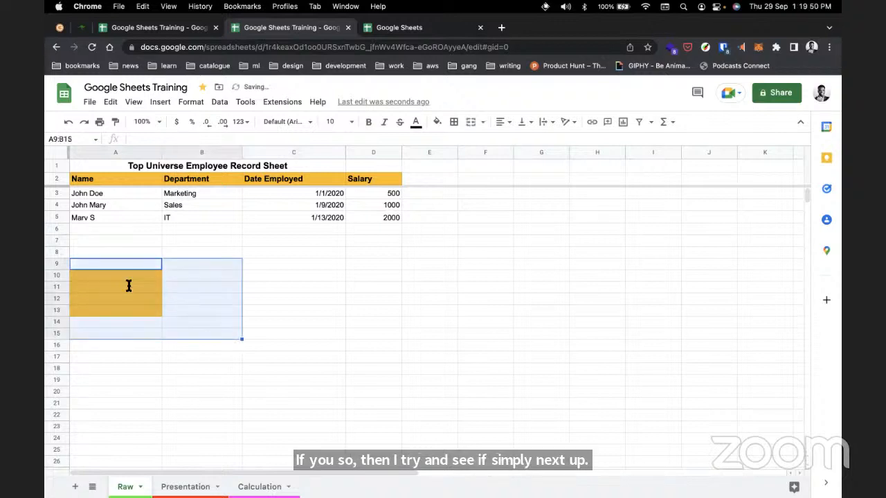
click(437, 122)
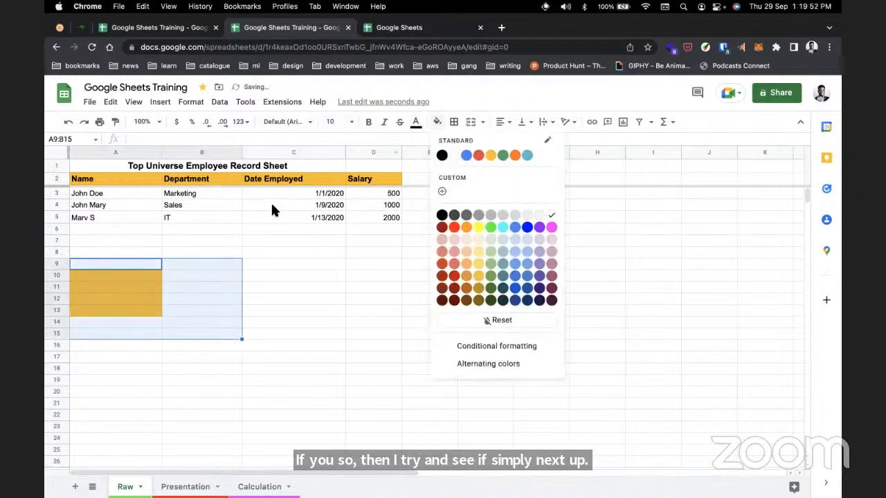
click(457, 153)
click(222, 251)
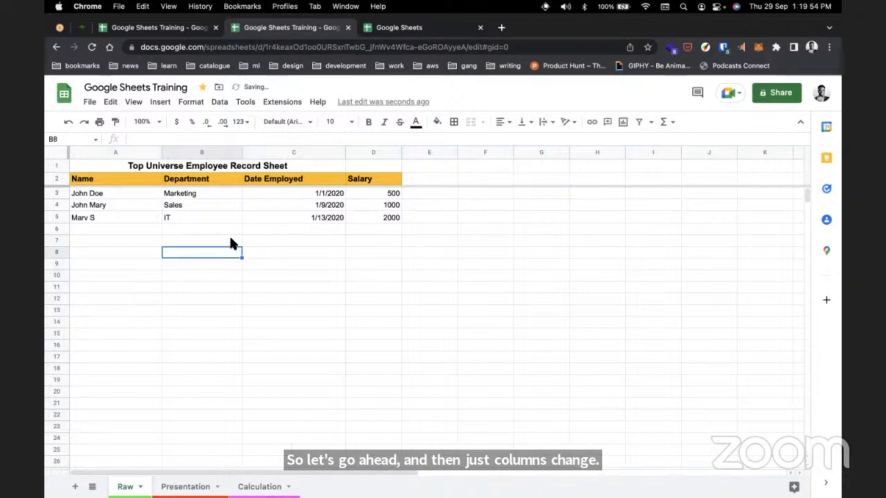
click(317, 289)
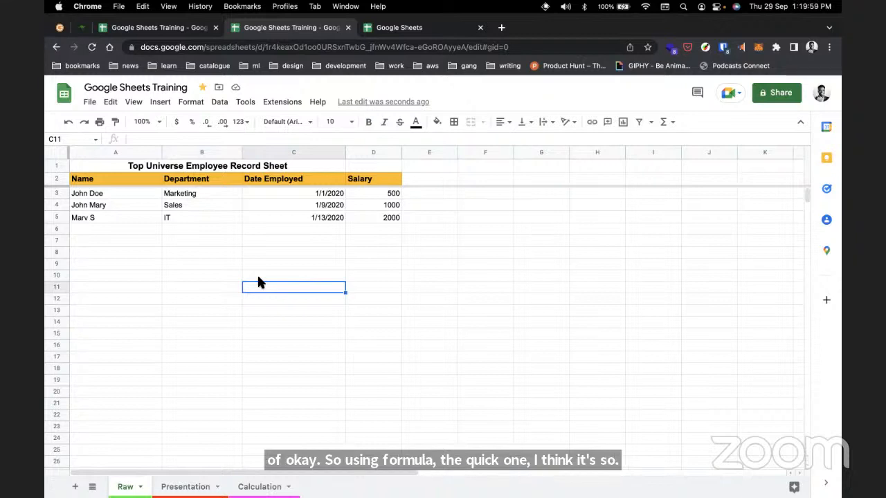
Enter the formula =5+5 in cell C11.
text(=)
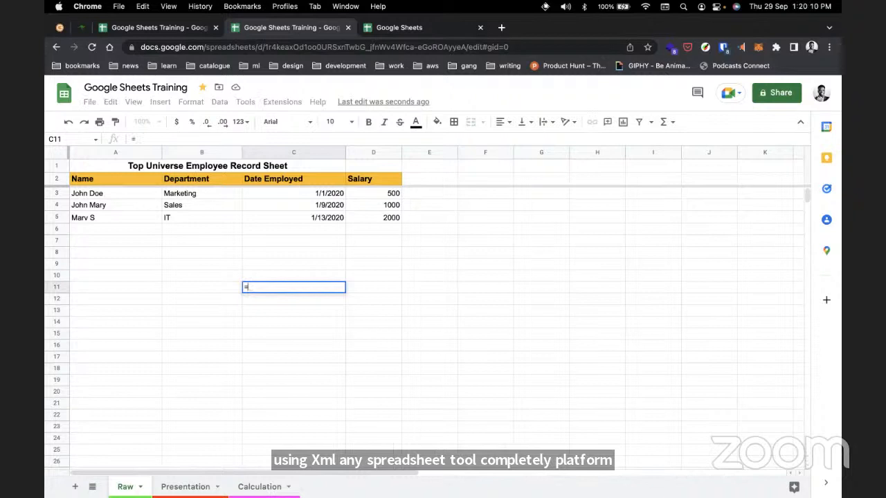
text(5+5)
key(Return)
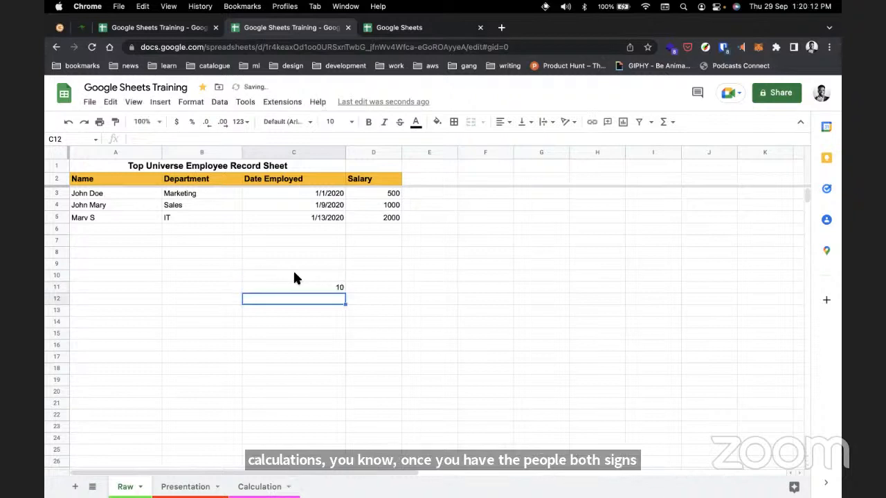
Enter 5*5 in cell C10 without a leading equals sign.
click(318, 275)
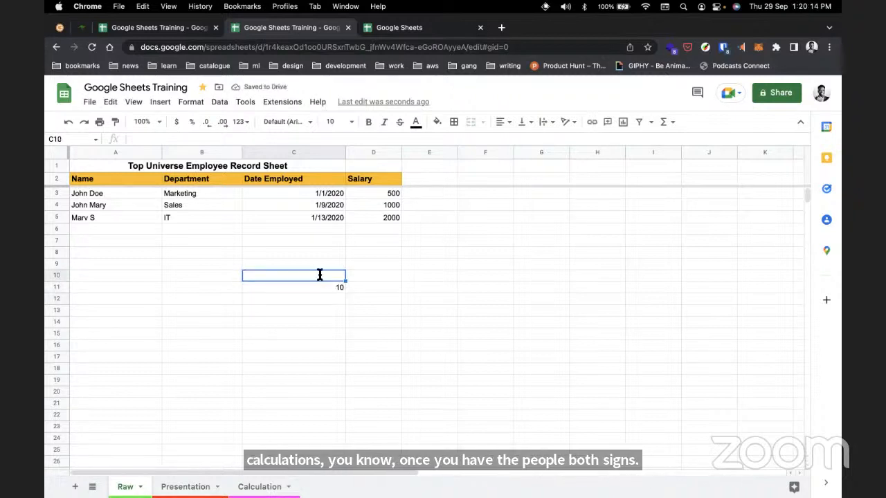
text(=)
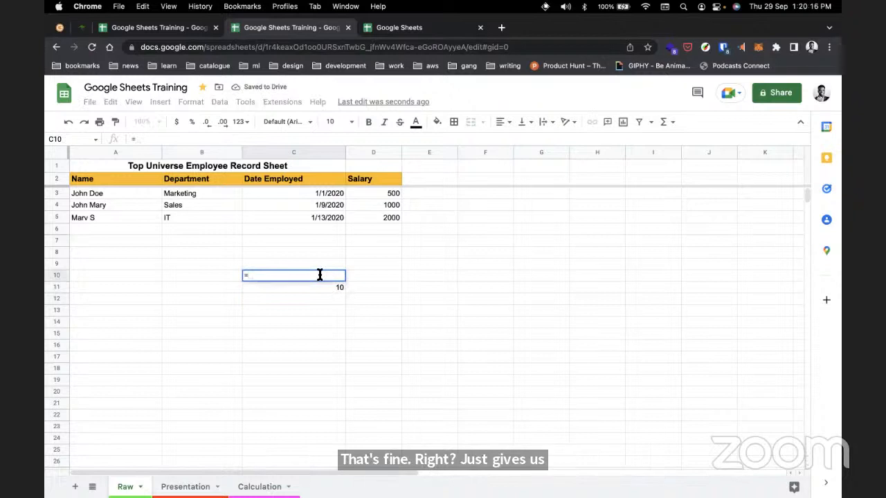
key(BackSpace)
text(5)
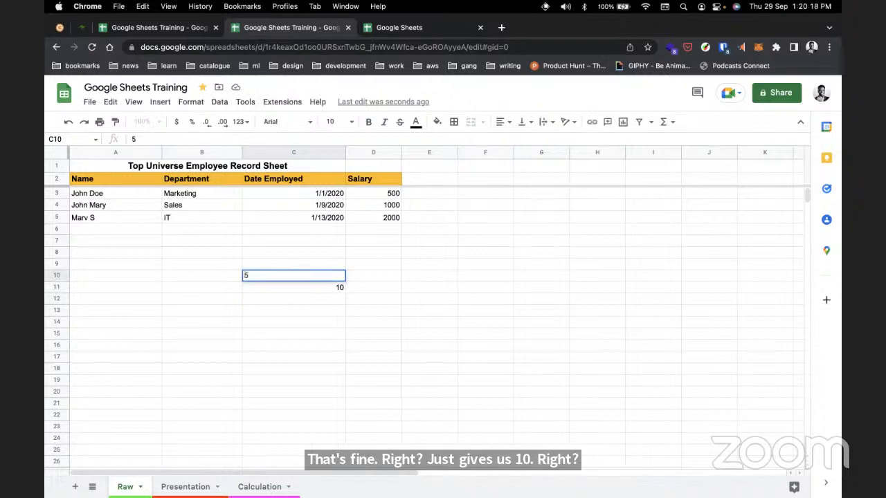
text(*5)
key(Return)
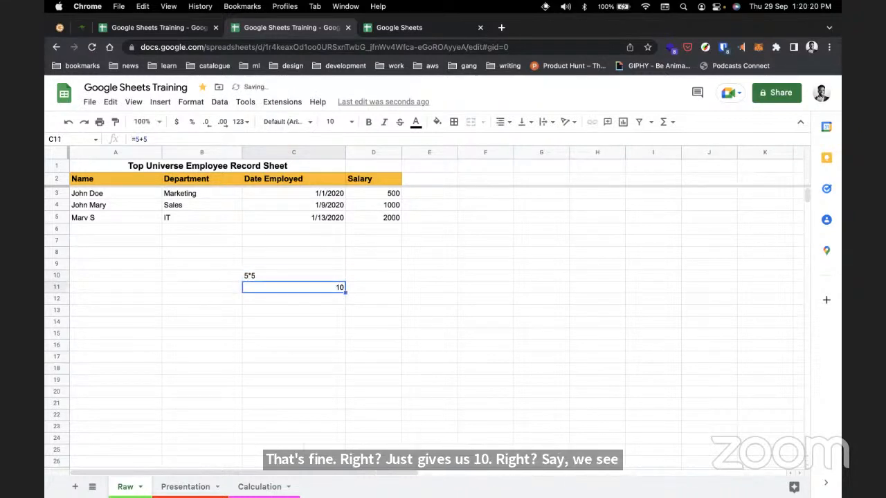
Turn the C10 entry into the formula =5*5 by adding the equals sign in front.
key(Up)
key(Return)
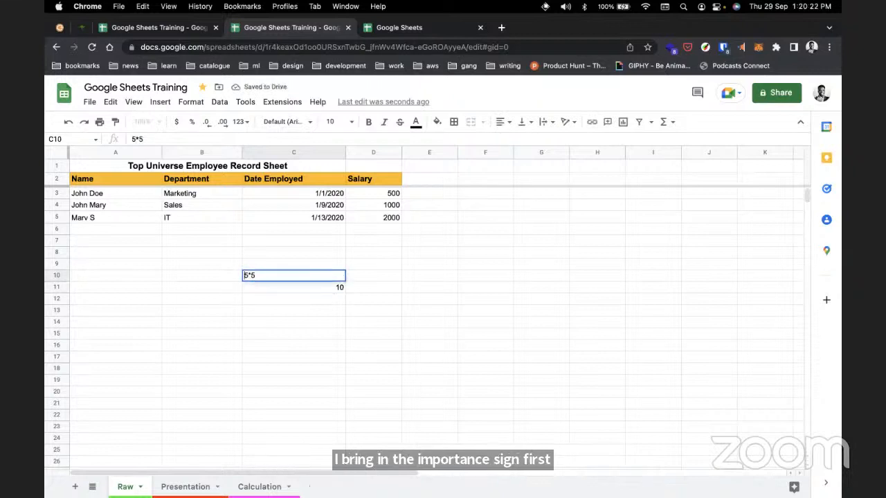
key(Home)
text(=)
key(Return)
click(321, 275)
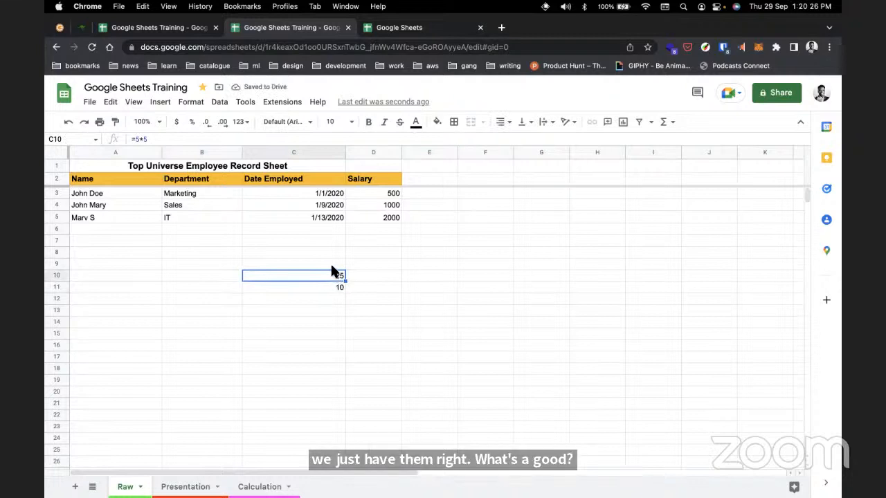
Enter the formula =(5*5) + 2^5 in cell C9.
click(330, 263)
text(=()
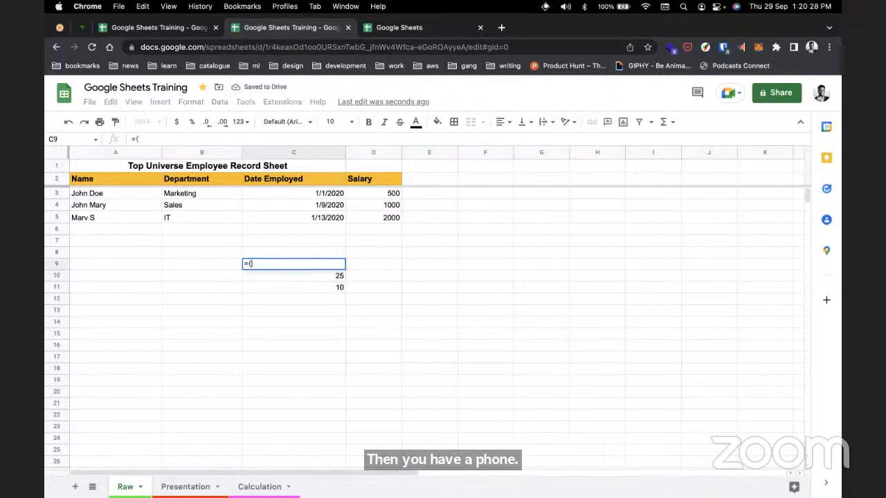
text(5*5)
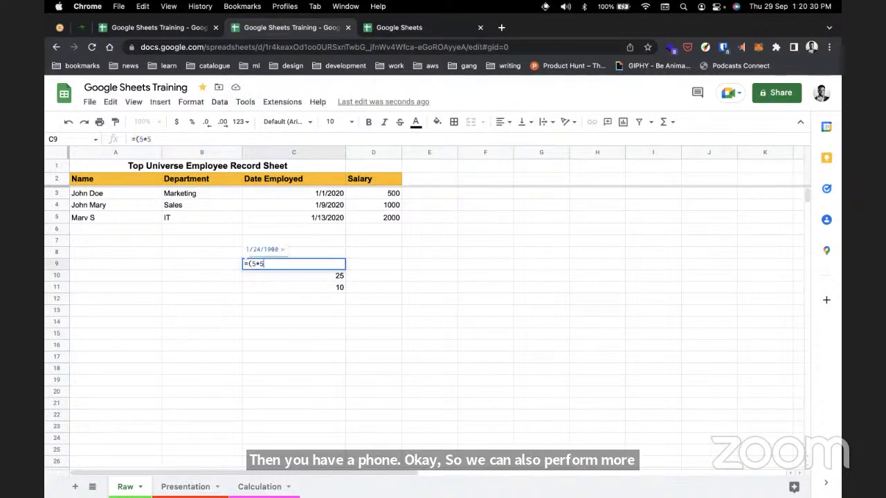
text() + )
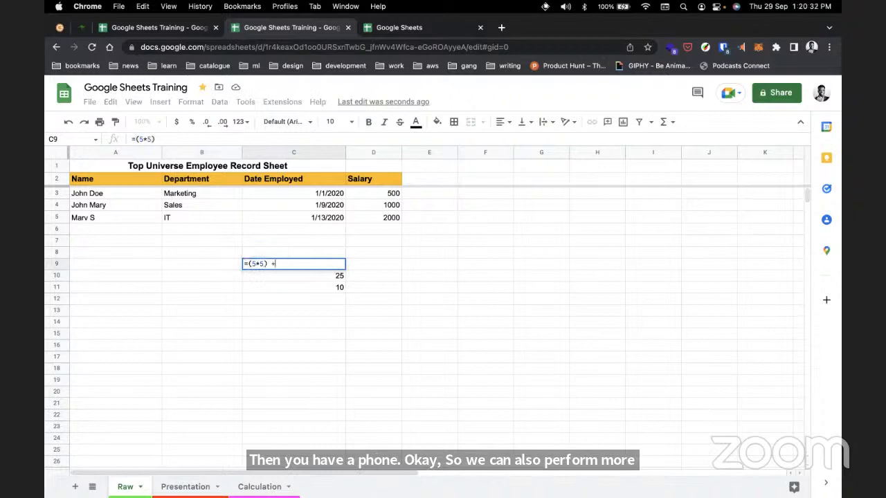
text(2)
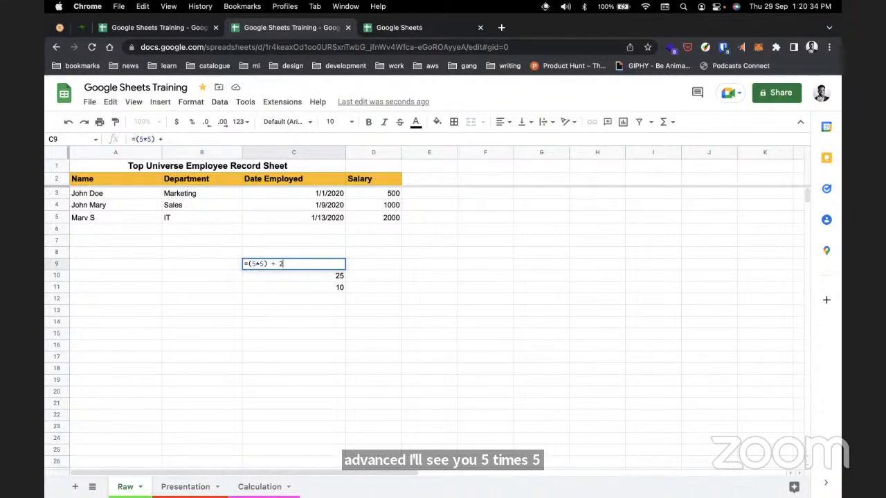
text(^)
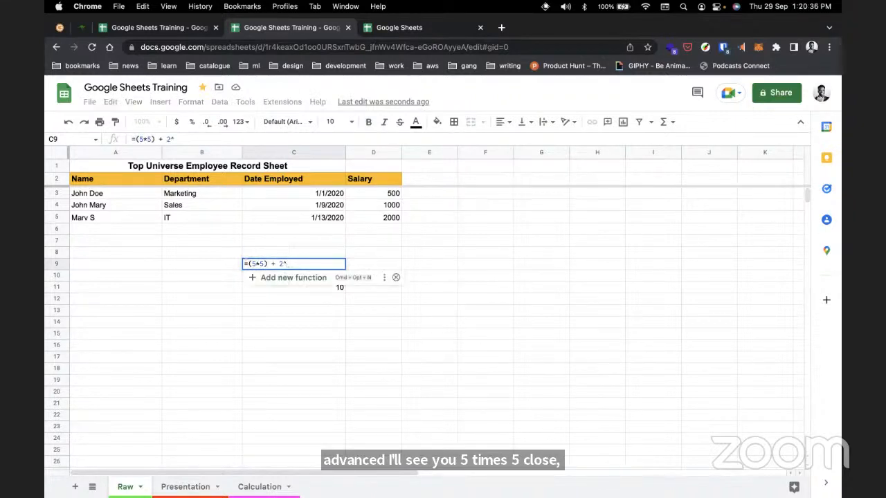
text(5)
key(Return)
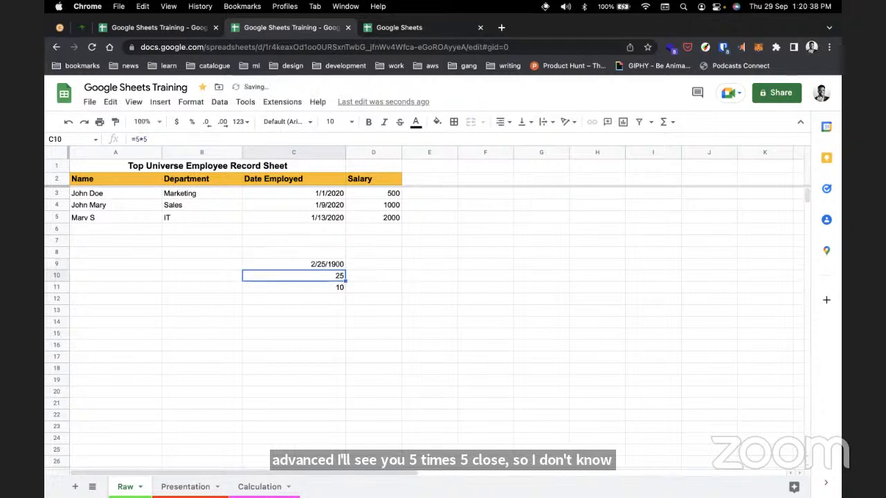
Change the formula in cell C9 to =(5*5) + 5.
double_click(293, 265)
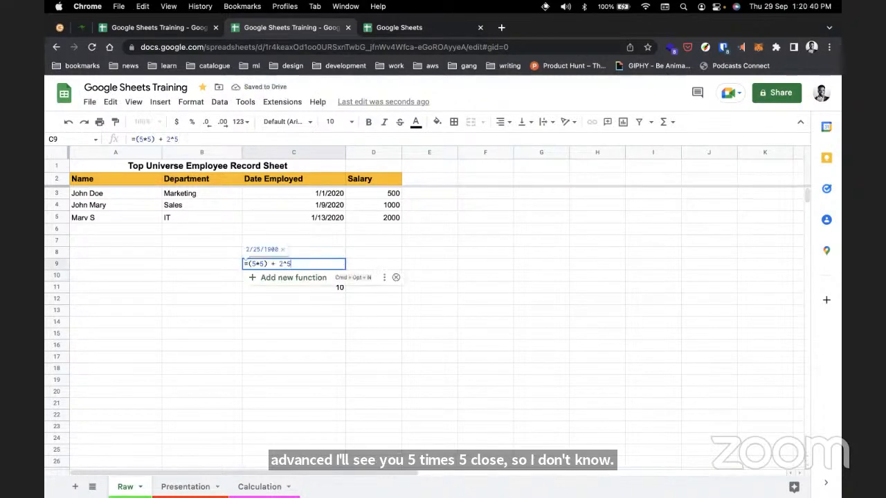
key(BackSpace)
key(BackSpace)
key(BackSpace)
key(BackSpace)
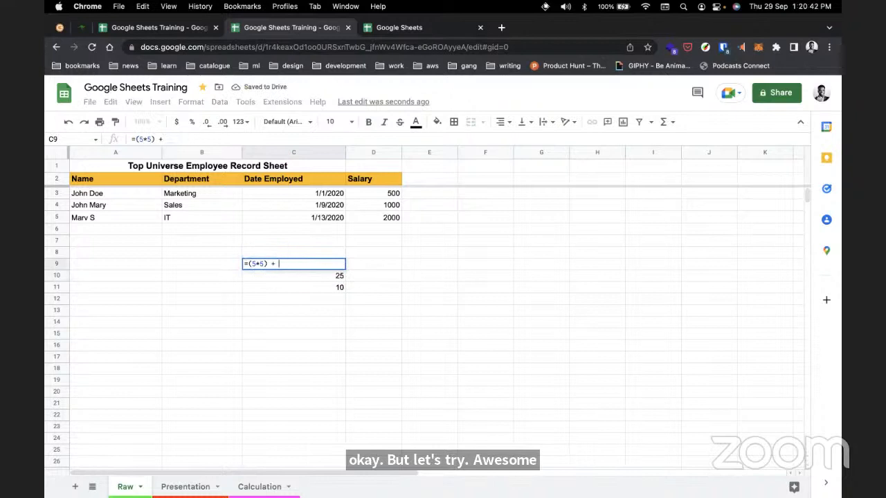
text(5)
key(Return)
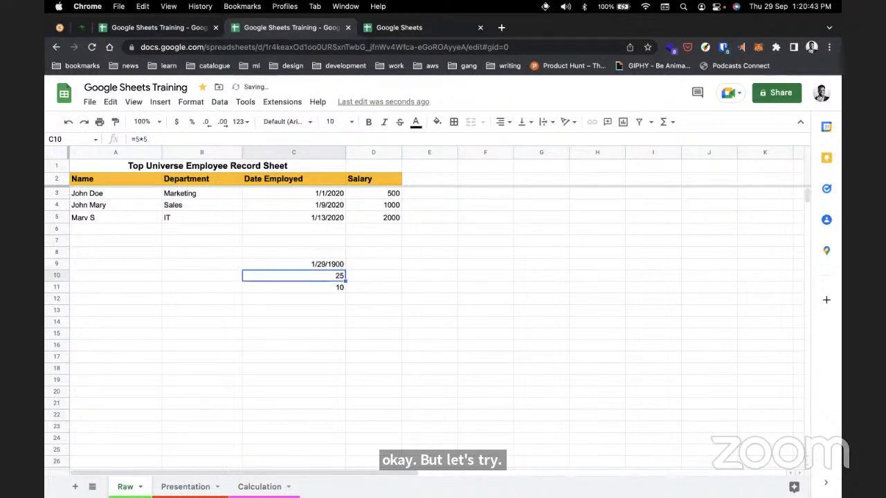
Try to remove the parentheses around 5*5 in the C9 formula.
double_click(294, 263)
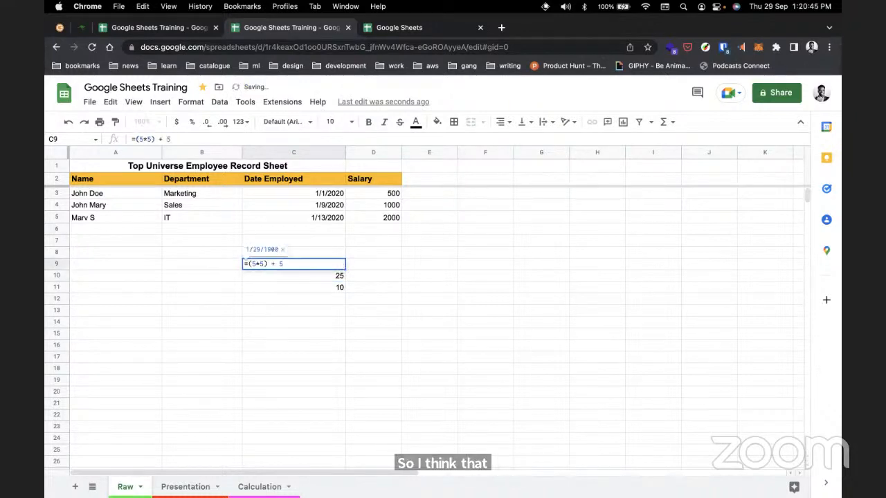
click(248, 263)
key(BackSpace)
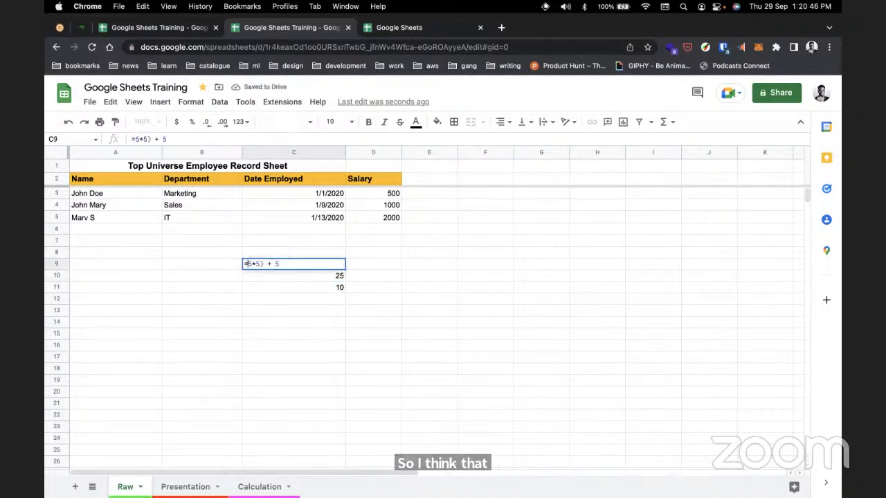
text(()
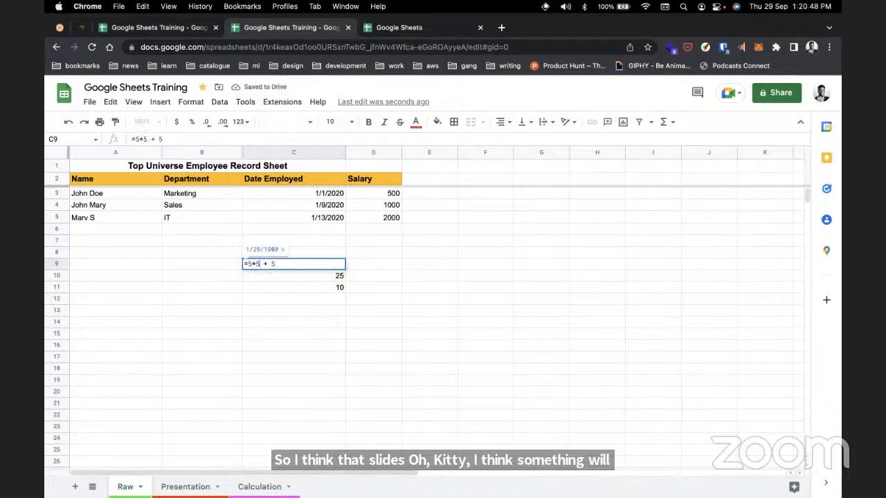
key(Return)
Strip the parentheses and the added 5 from the C9 formula, leaving =5*5.
key(Up)
key(Return)
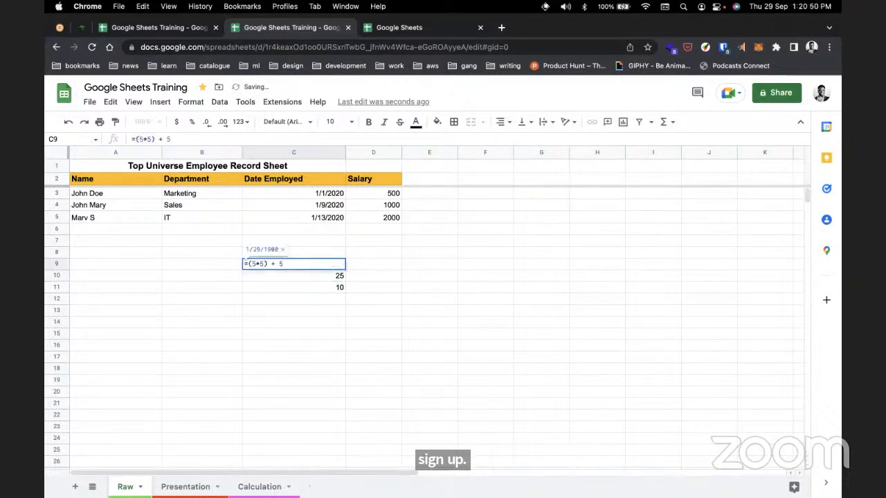
key(Left)
key(Left)
key(Left)
key(Left)
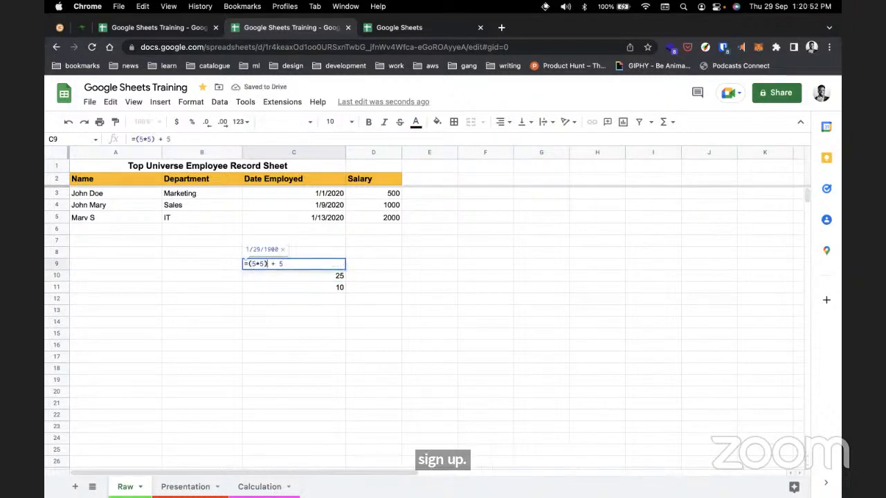
key(BackSpace)
key(Left)
key(Left)
key(Left)
key(BackSpace)
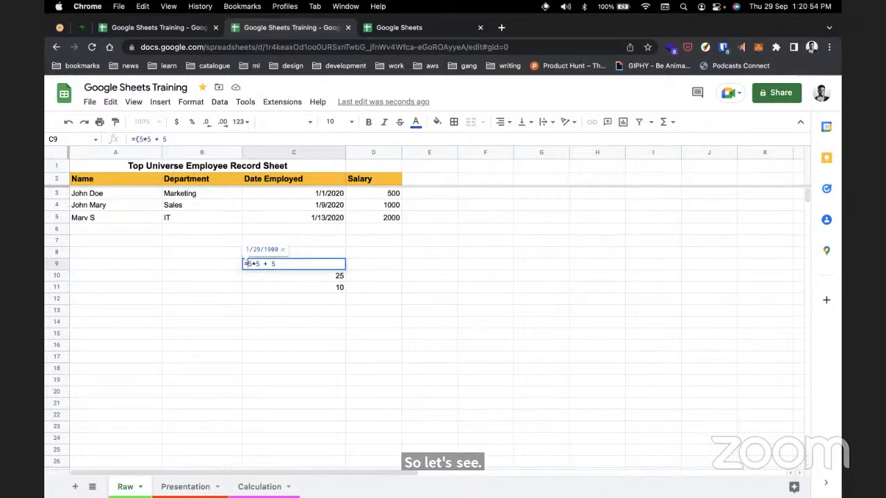
key(Right)
key(Right)
key(Right)
key(Right)
key(Right)
key(Right)
key(Right)
key(BackSpace)
key(BackSpace)
key(BackSpace)
key(BackSpace)
key(Return)
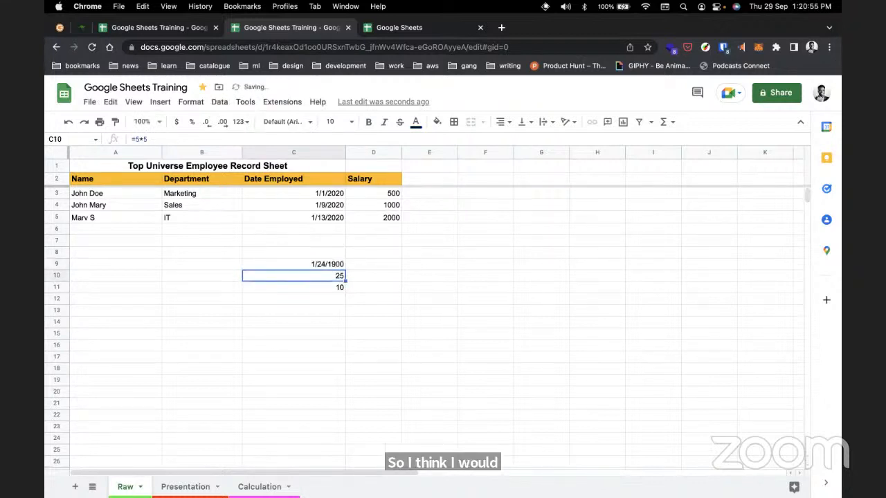
Set the number format of cells C6:C9 to Automatic.
scroll(429, 311, down, 1)
scroll(429, 311, up, 1)
click(293, 264)
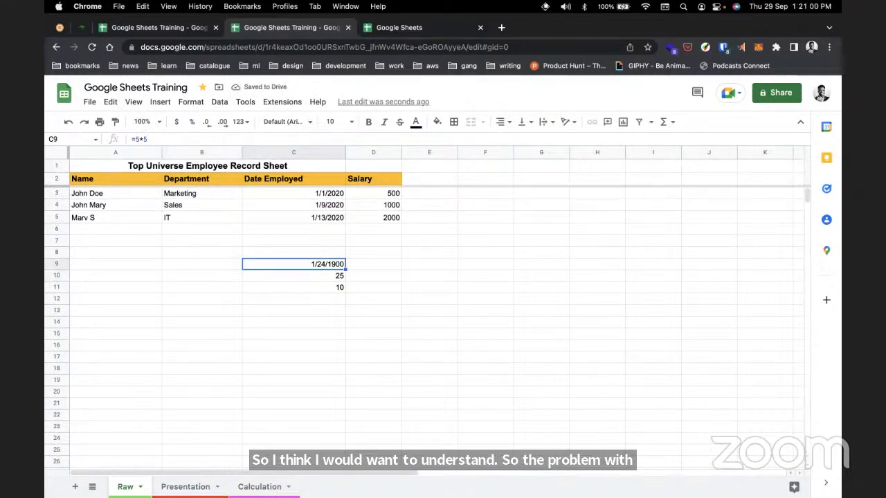
key(shift+Up)
key(shift+Up)
key(shift+Up)
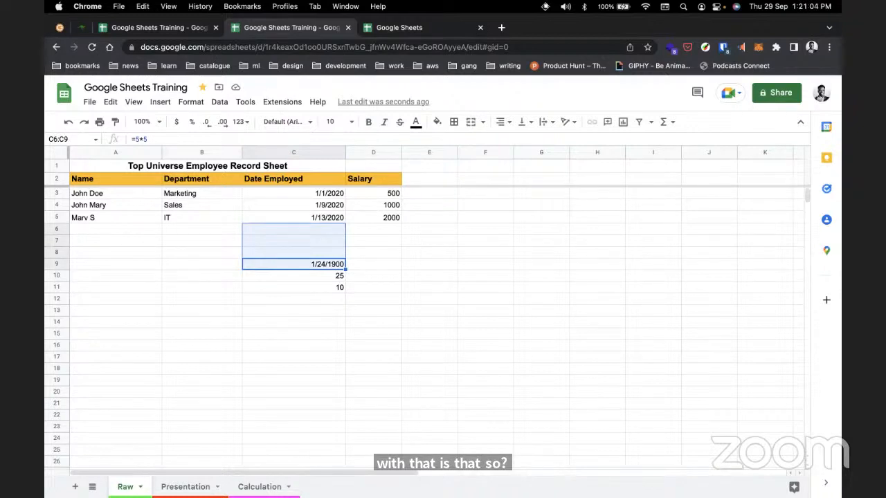
click(190, 102)
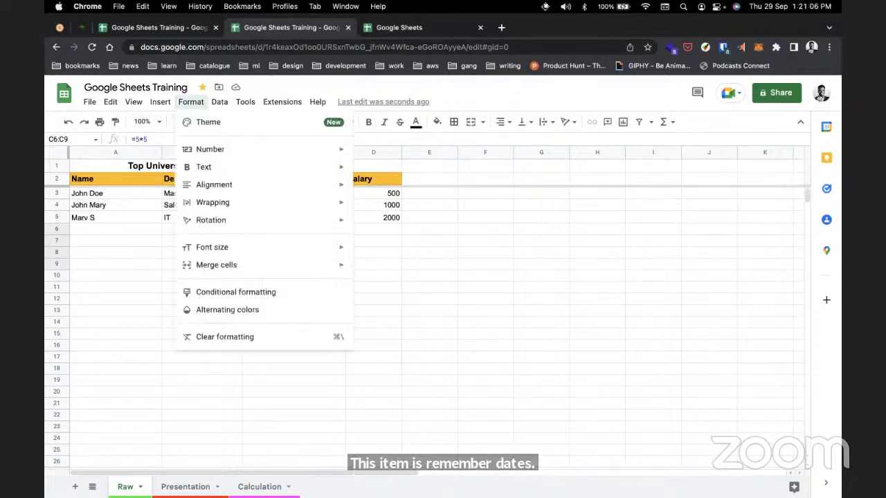
mouse_move(210, 149)
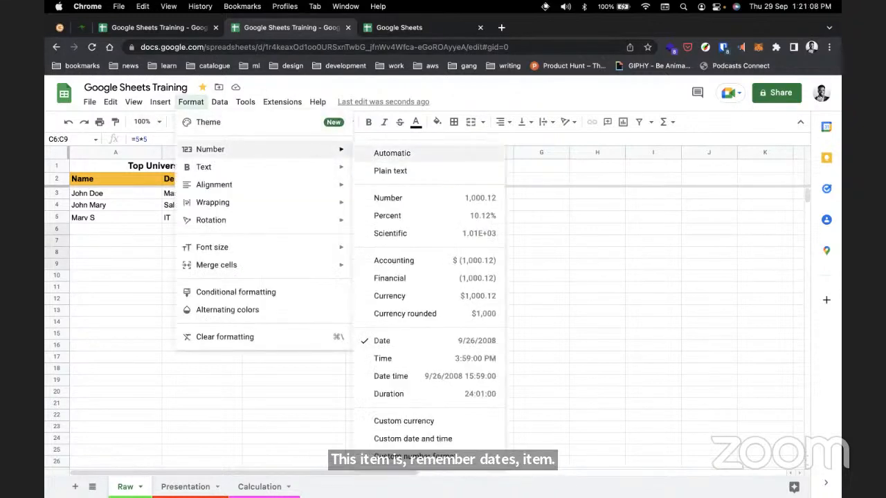
click(392, 153)
Rewrite the formula in cell C9 as =(5*5) + 7.
click(294, 264)
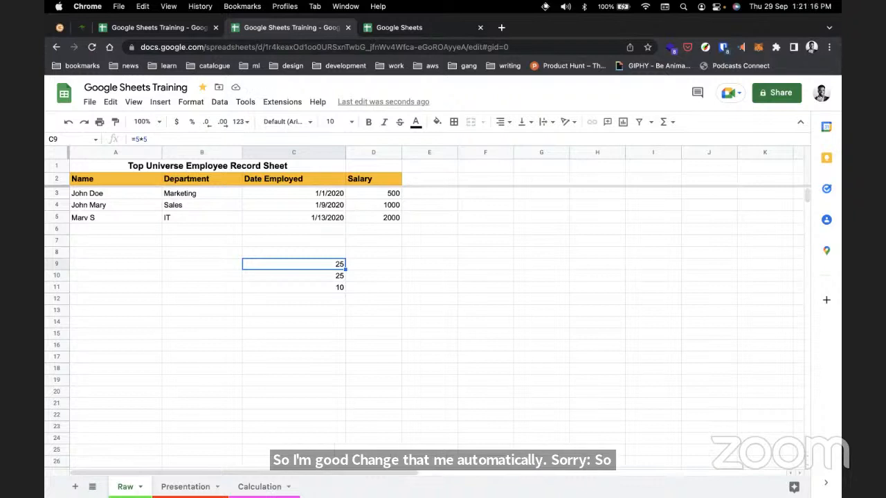
key(Return)
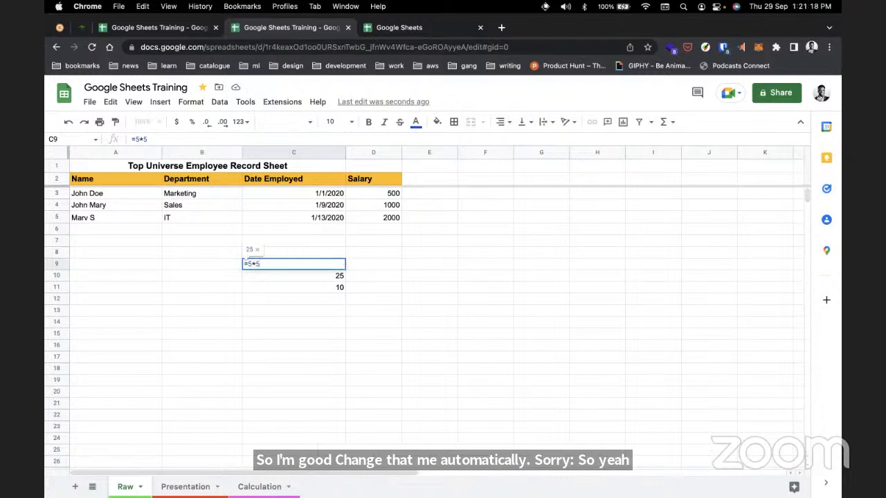
key(BackSpace)
key(BackSpace)
key(BackSpace)
key(BackSpace)
text((5)
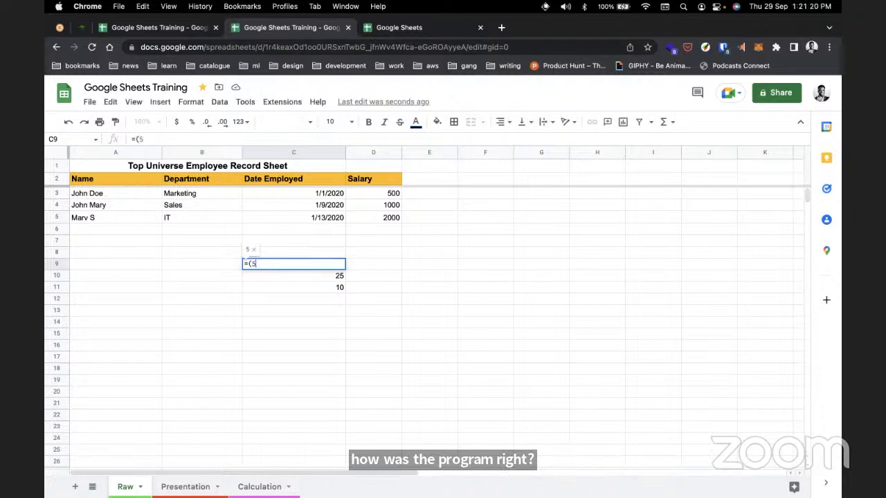
text(*5) =)
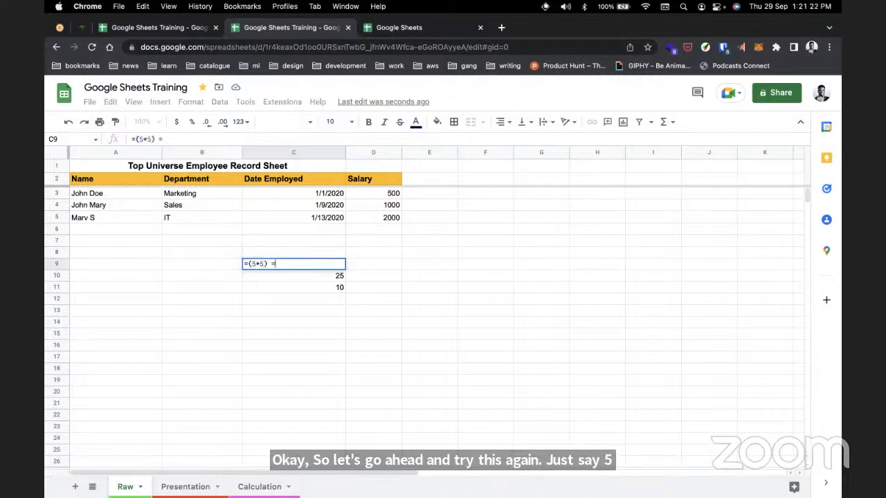
key(BackSpace)
text(+)
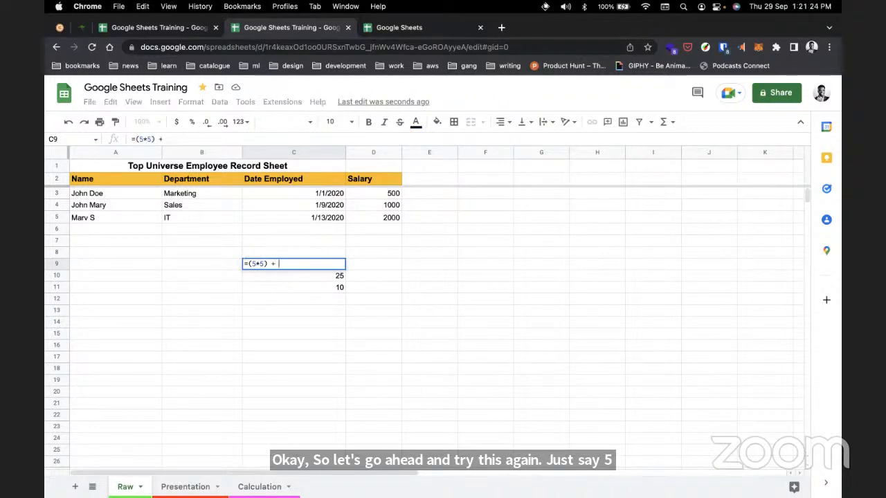
text(5)
key(Return)
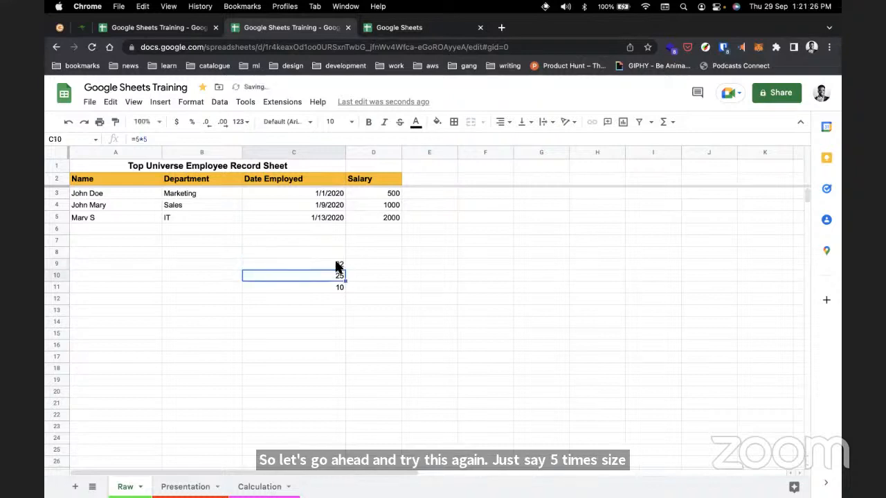
Extend the formula in cell C9 to =(5*5) + 7^2.
double_click(338, 266)
text(^2)
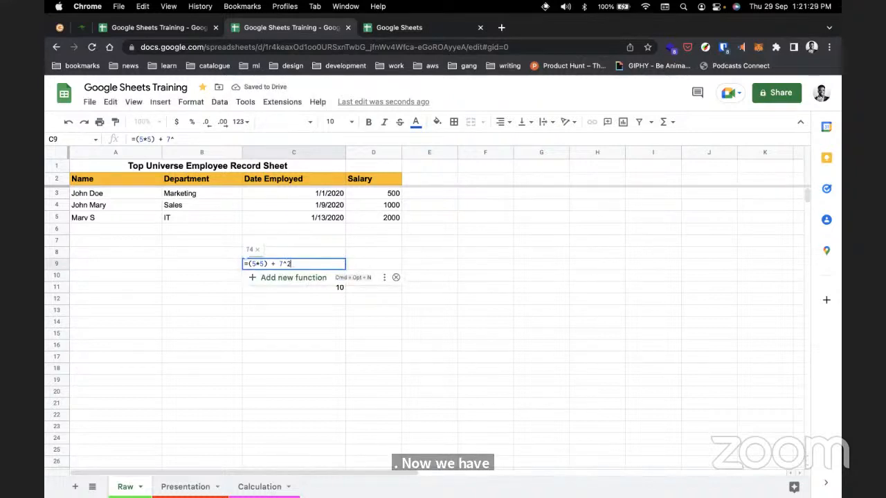
key(Return)
double_click(338, 264)
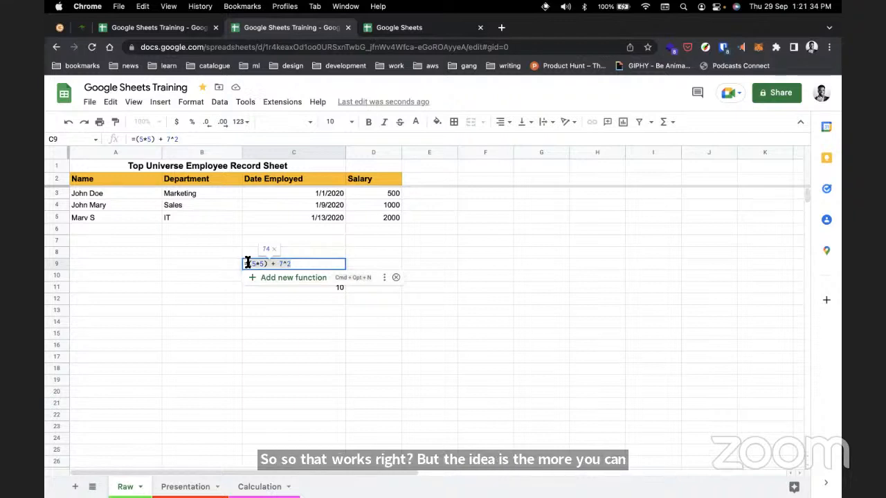
key(BackSpace)
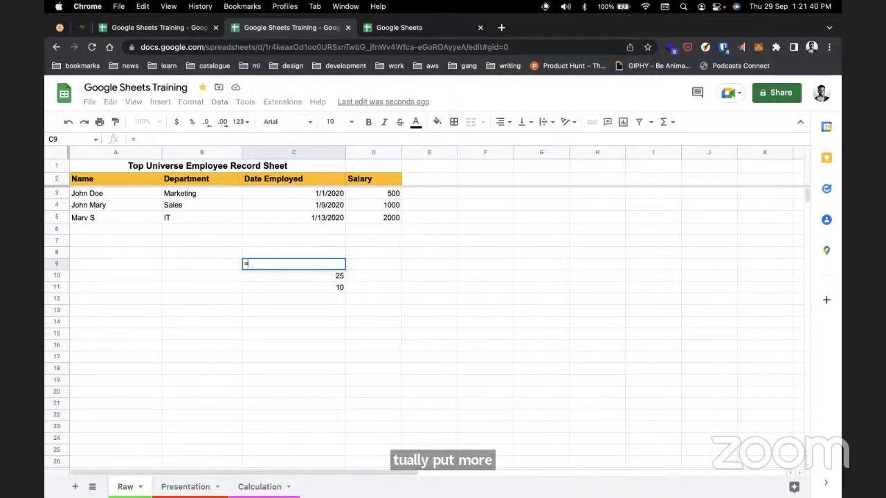
key(Escape)
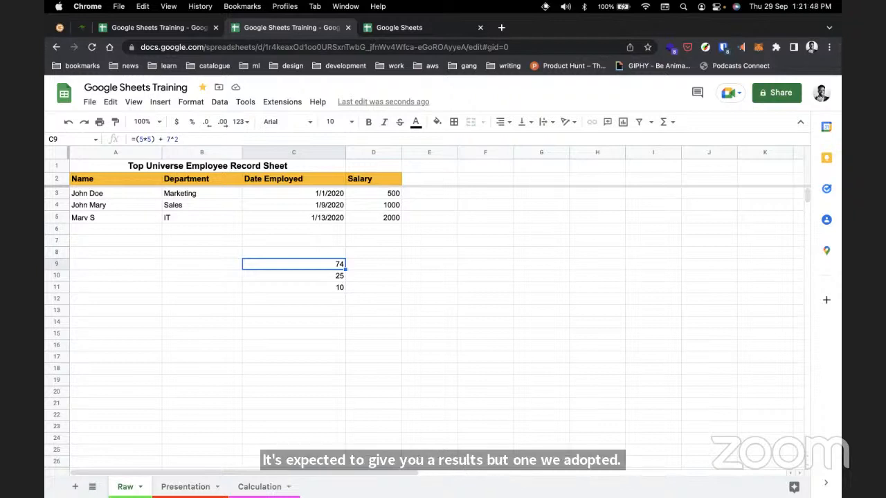
Add a "Tax" column header in cell E2.
click(429, 179)
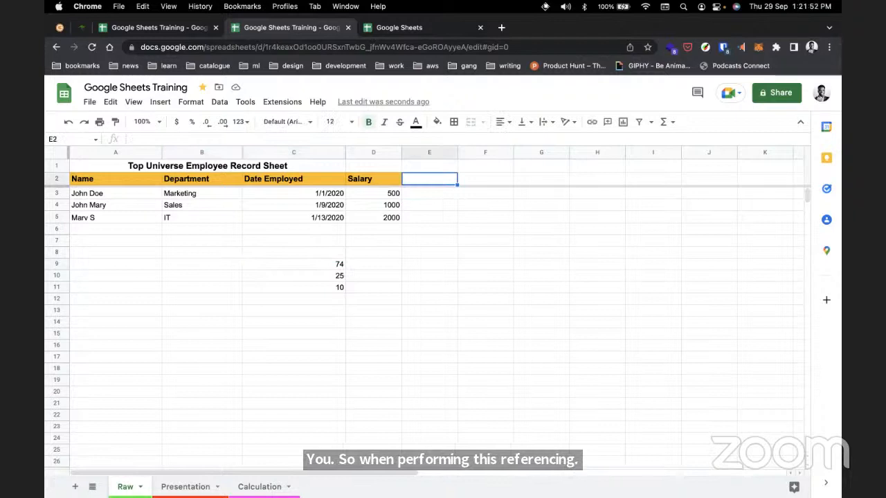
text(Tax)
click(428, 205)
Set the Marketing employee's salary in cell D3 to 5000.
click(375, 191)
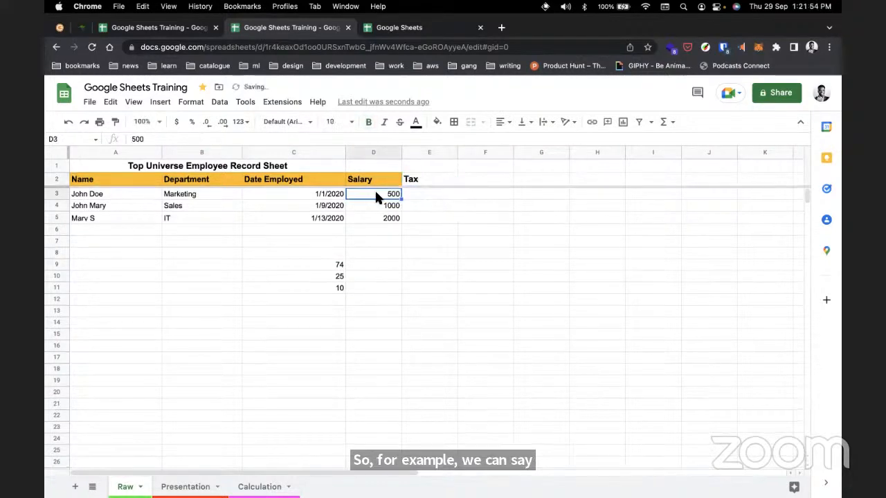
double_click(390, 194)
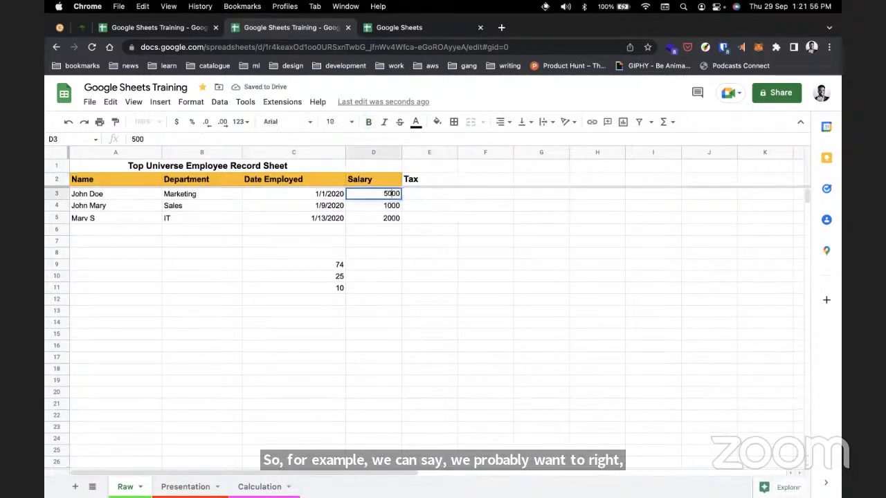
text(0)
click(409, 213)
drag(391, 196, 396, 217)
key(Right)
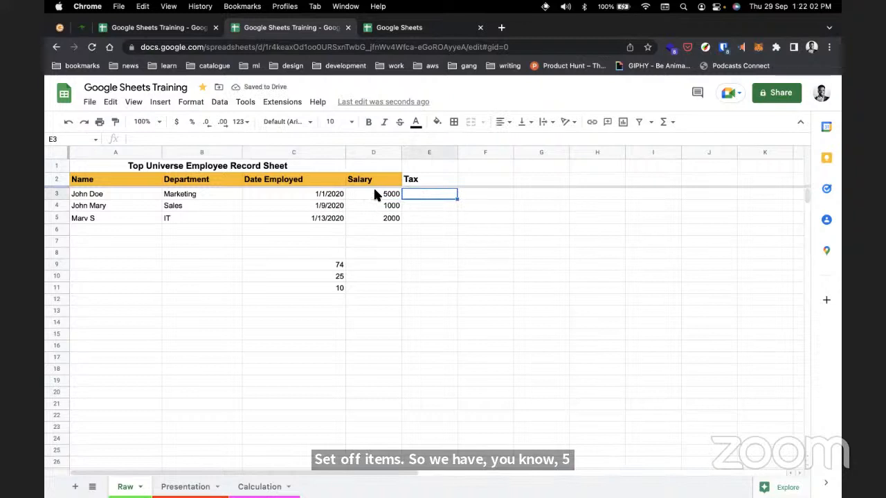
Change the header in D2 to "Salary ($)" and clear the trial calculations in C9:C11.
click(379, 180)
double_click(379, 180)
text(($)
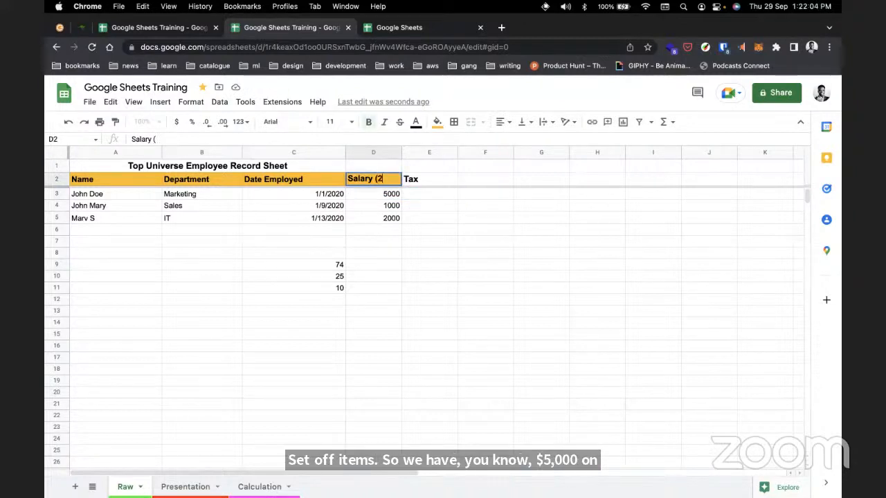
text())
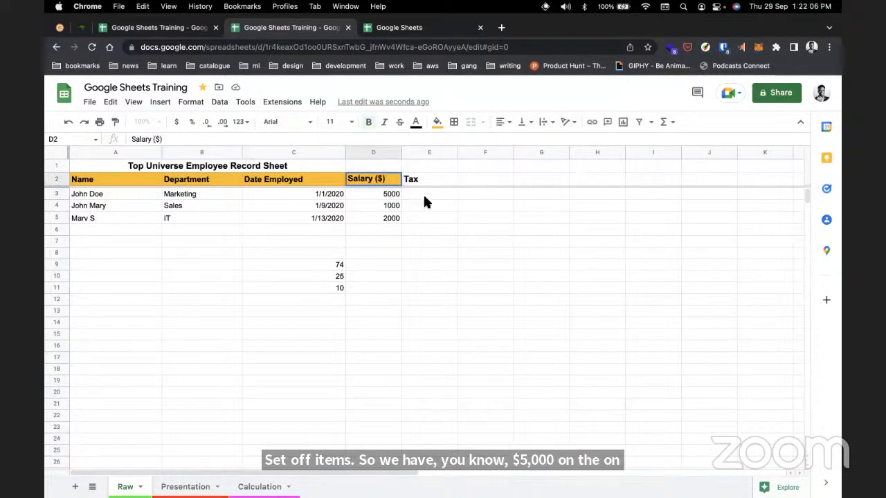
click(424, 197)
drag(321, 261, 321, 287)
key(Delete)
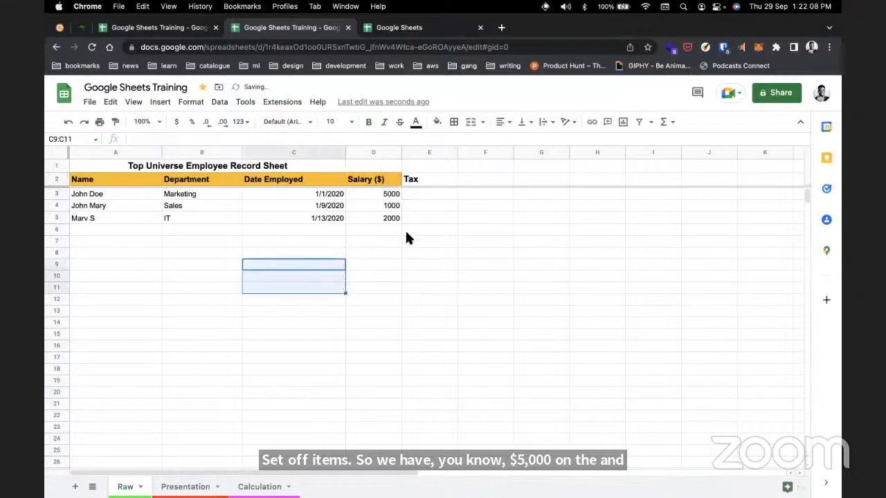
Calculate the tax in E3 with =D3 * 10/100 and fill the formula down through E5.
click(432, 195)
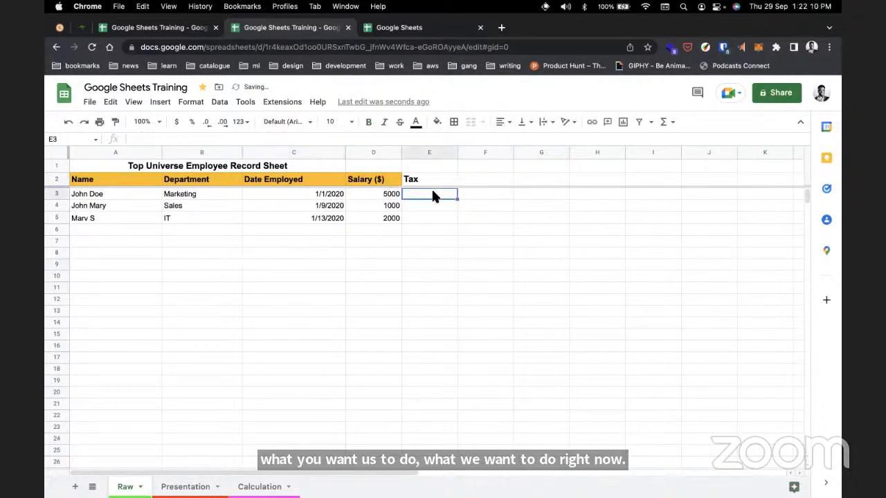
text(=)
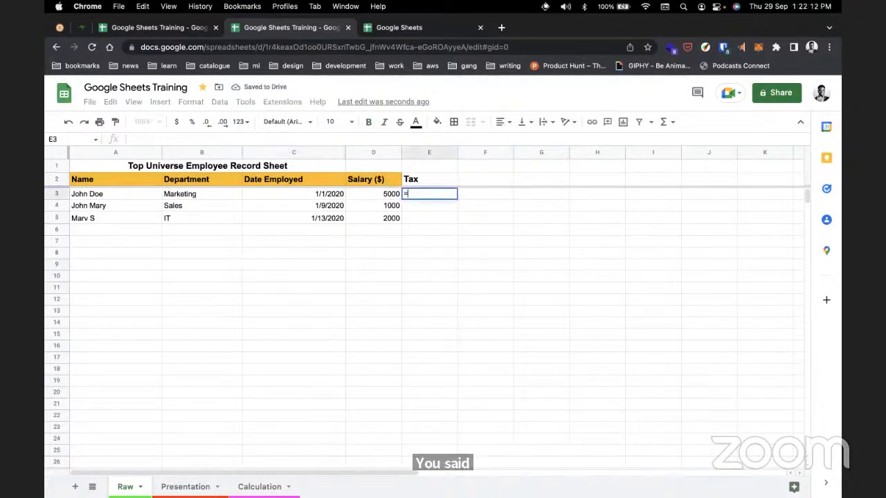
text(d)
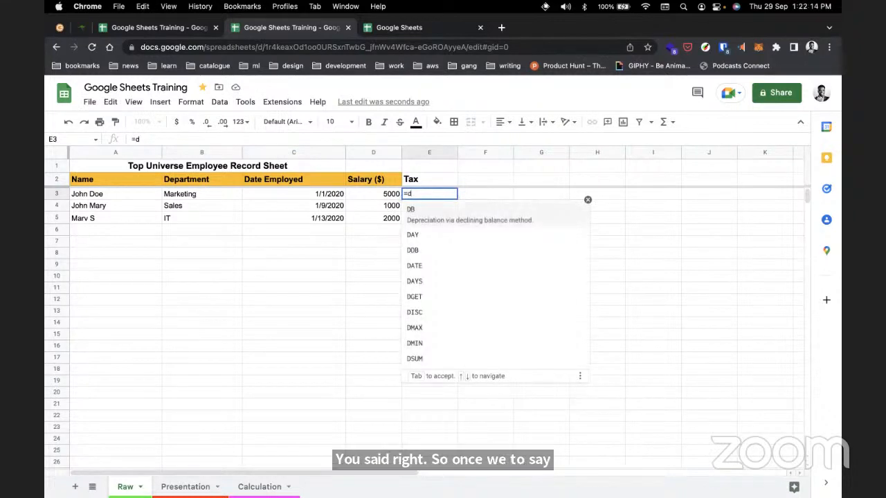
text(3)
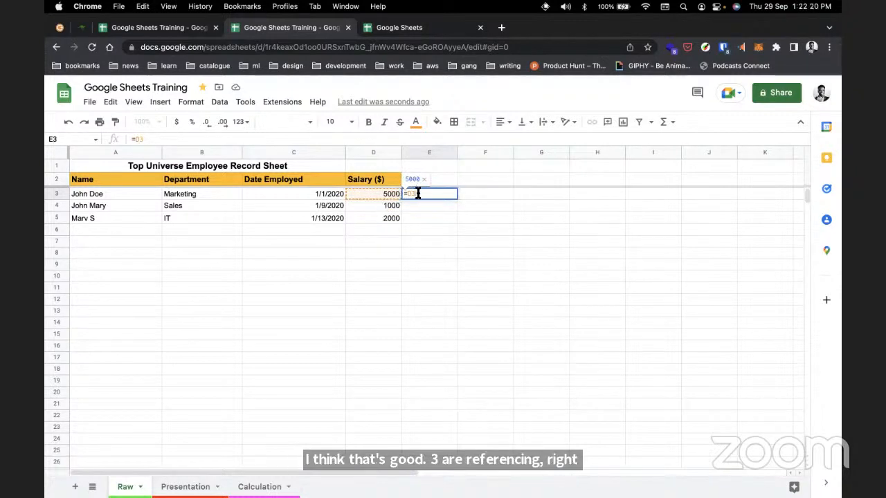
text(* 10)
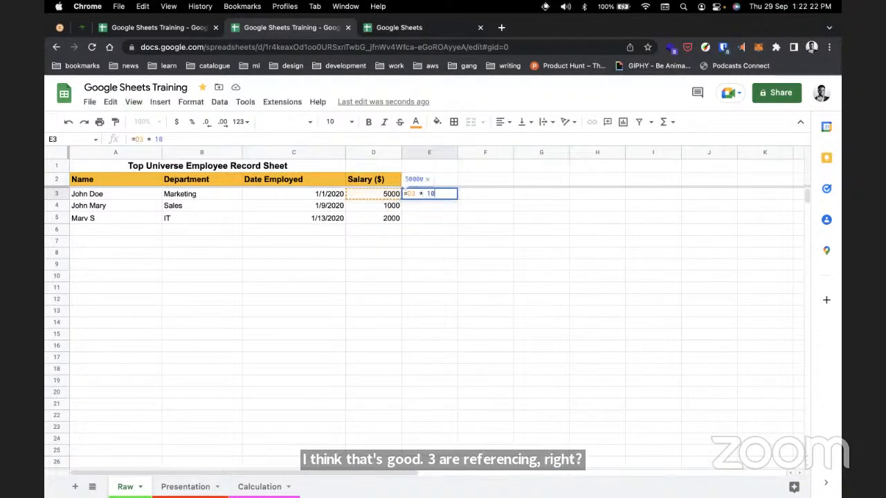
text(/100)
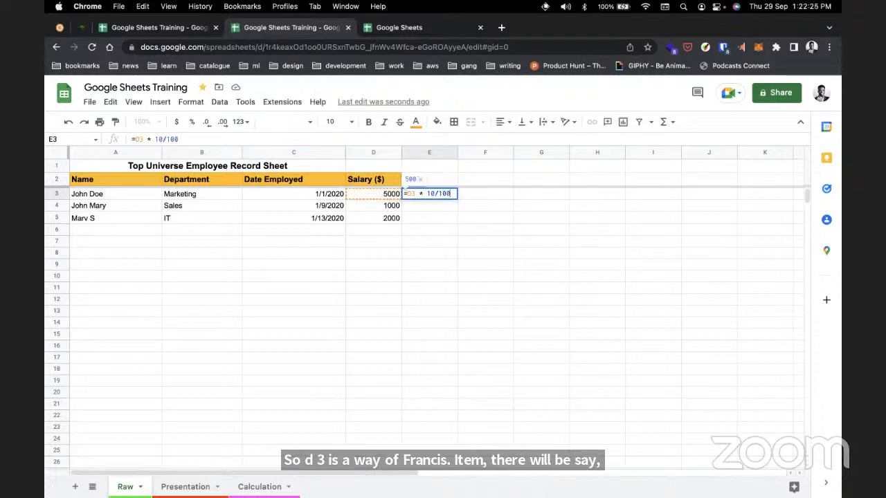
key(Return)
click(445, 199)
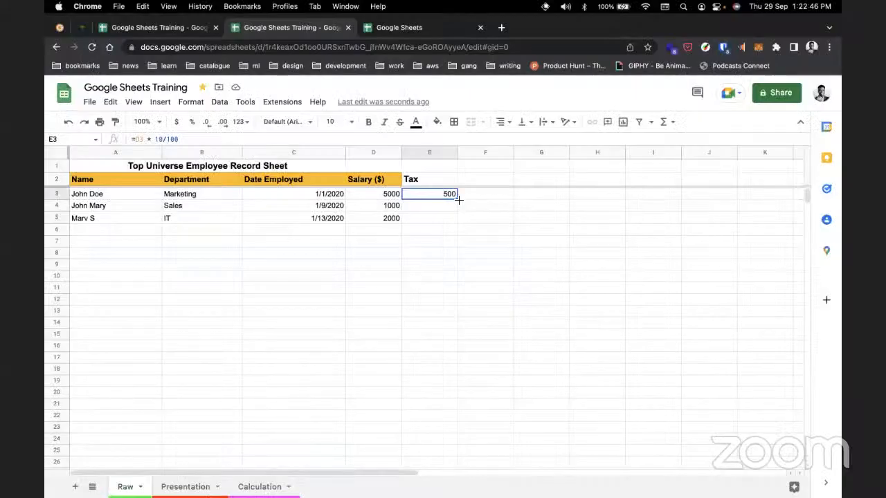
drag(458, 200, 455, 219)
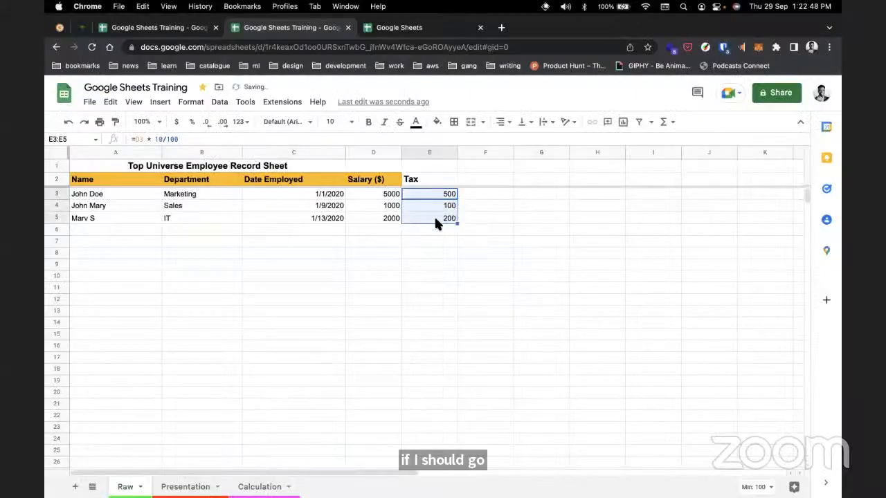
Examine the formulas in E3, E4 and E5 to compare their salary cell references.
click(441, 205)
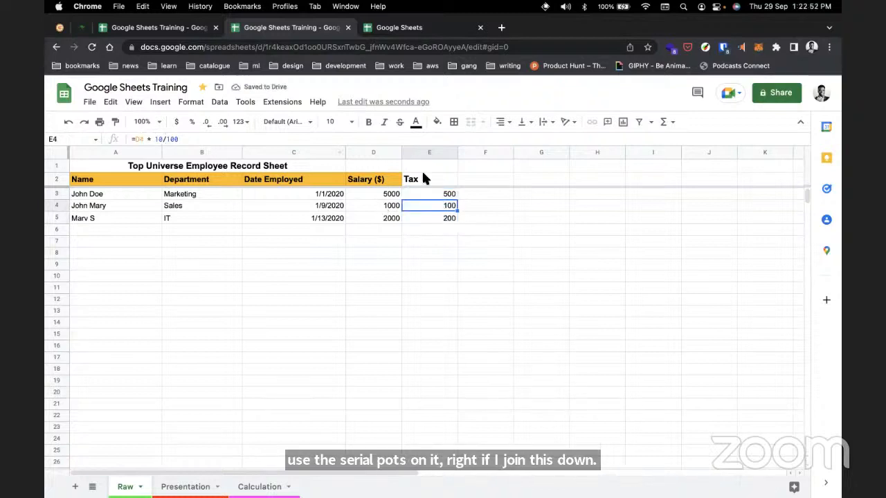
click(441, 194)
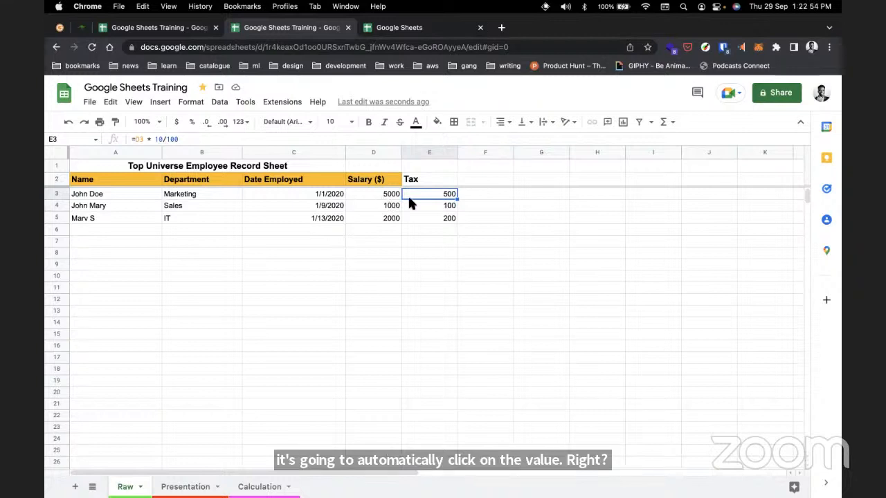
click(449, 206)
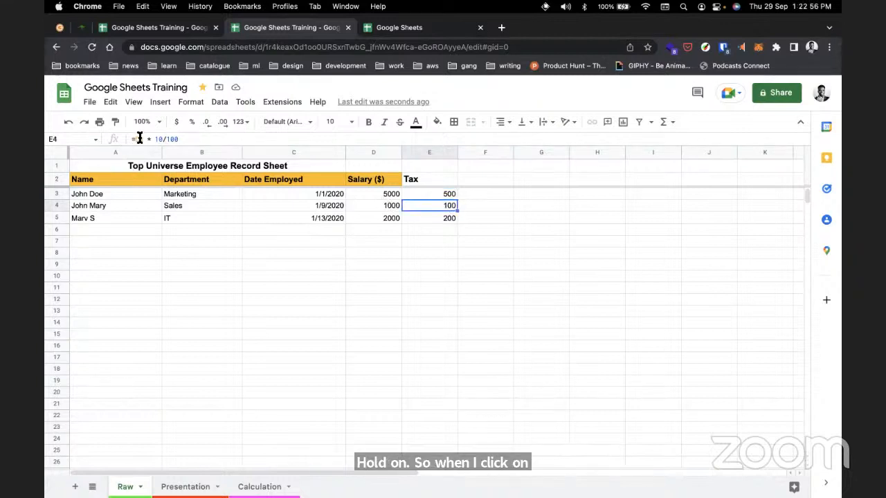
click(434, 219)
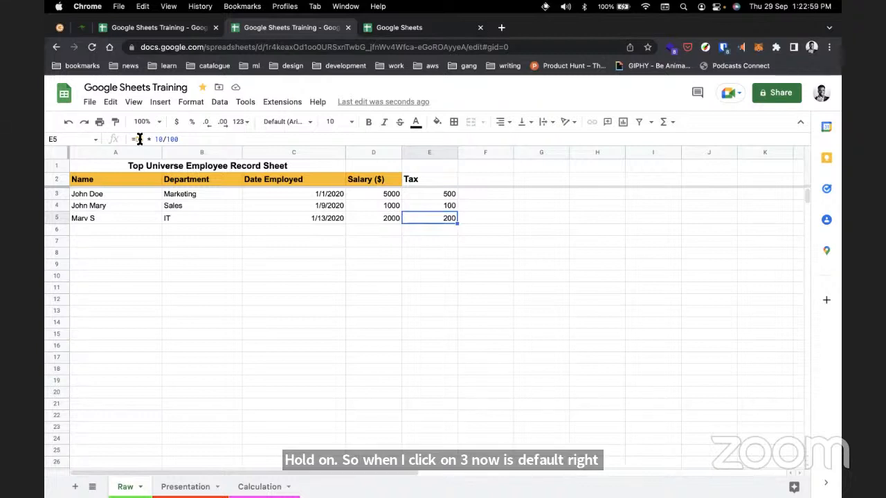
click(450, 196)
click(426, 207)
click(426, 216)
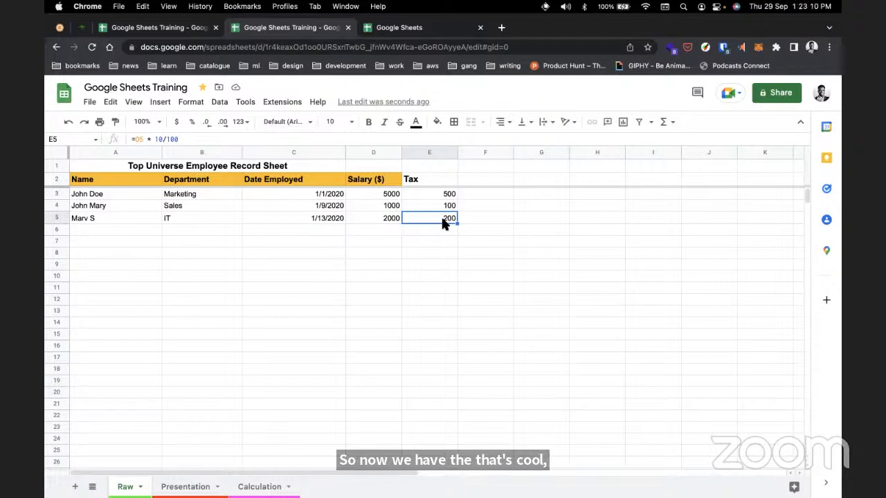
Copy the formatting only of the Salary ($) header in D2 onto the Tax header in E2.
click(428, 178)
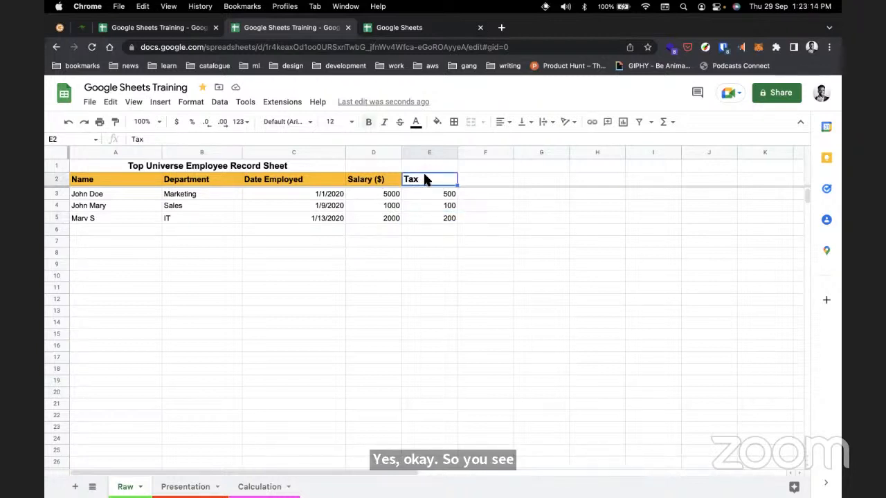
click(376, 179)
right_click(377, 179)
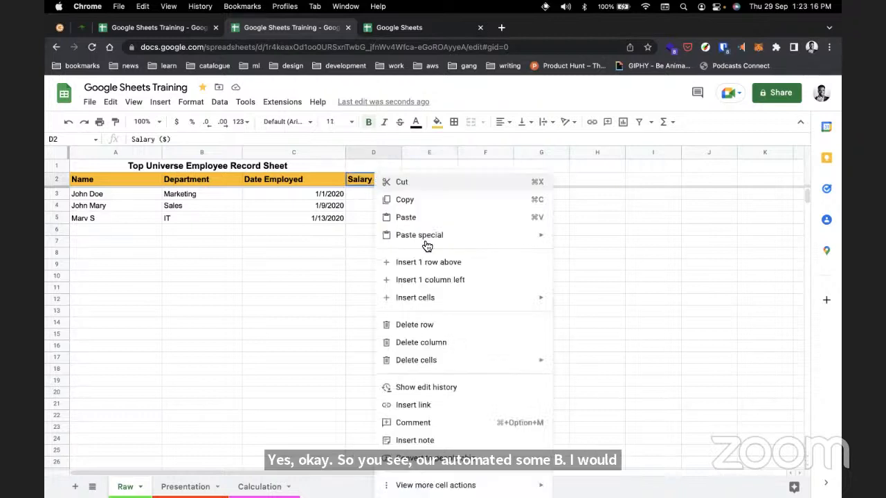
click(434, 201)
click(423, 166)
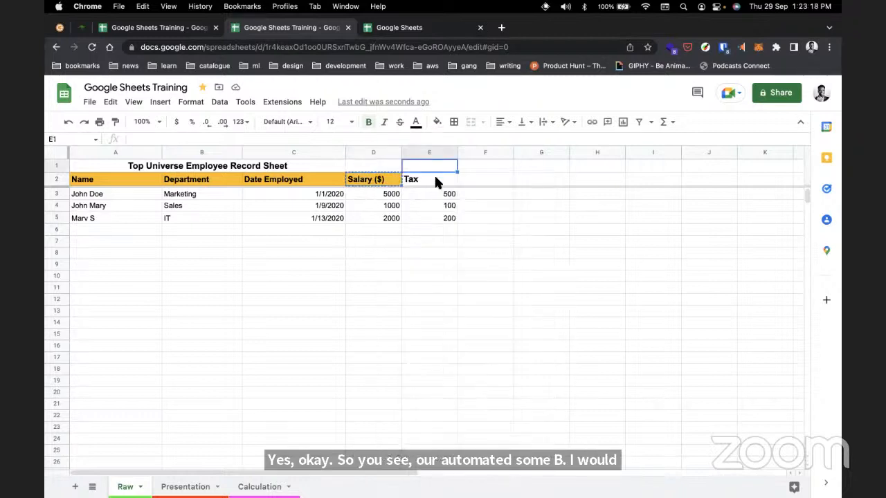
click(434, 180)
right_click(435, 180)
mouse_move(516, 243)
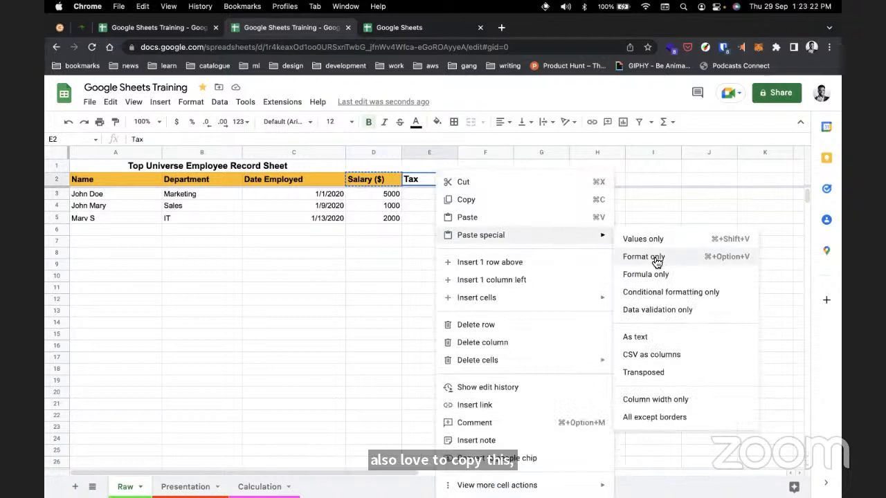
click(655, 260)
click(508, 252)
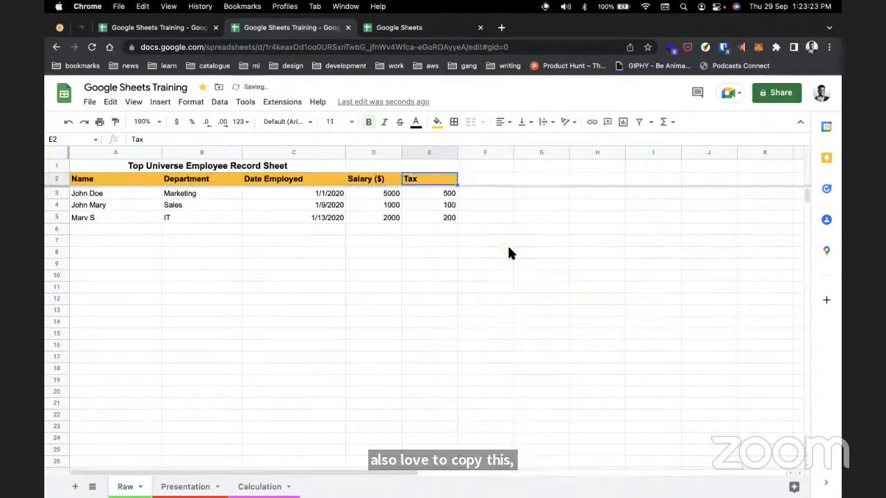
click(360, 274)
text(=)
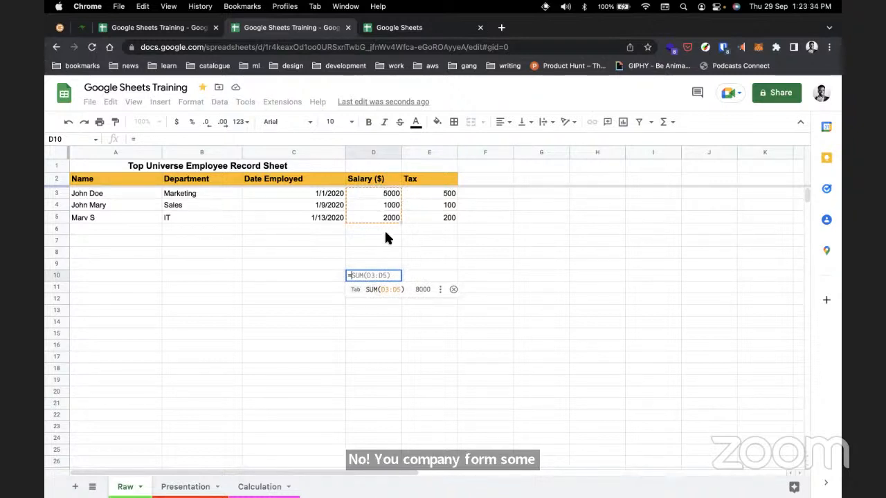
text(S)
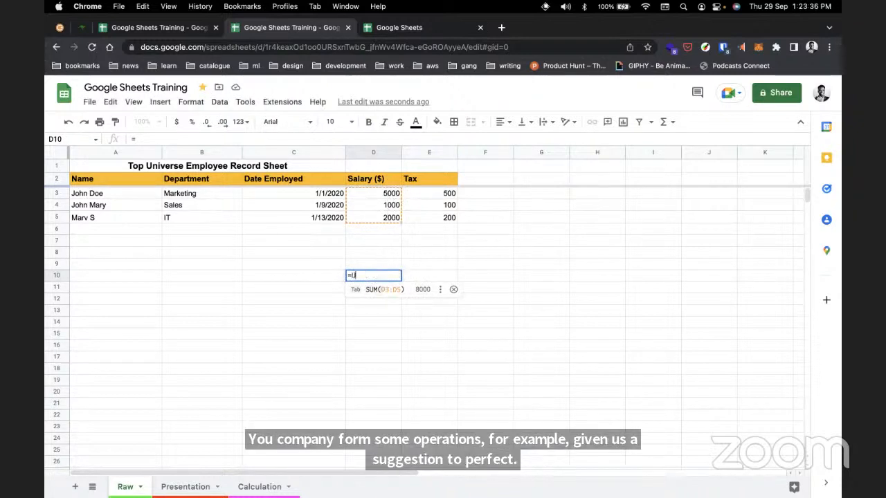
text(UM)
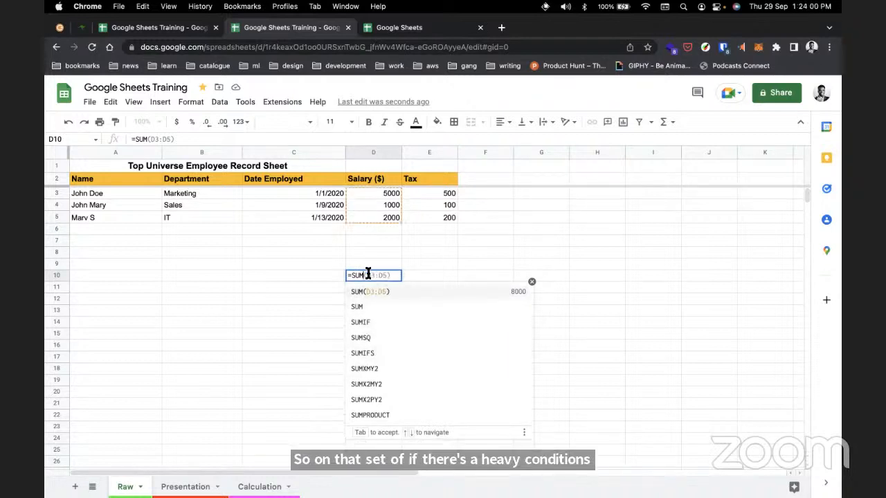
key(BackSpace)
key(BackSpace)
key(BackSpace)
key(BackSpace)
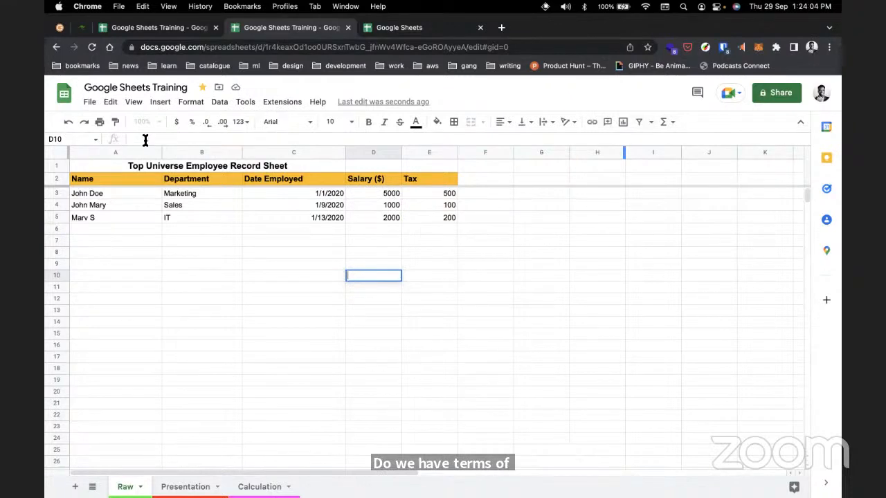
Browse the built-in function list, looking through the Math category and the full alphabetical list of all functions.
click(666, 123)
scroll(713, 321, down, 3)
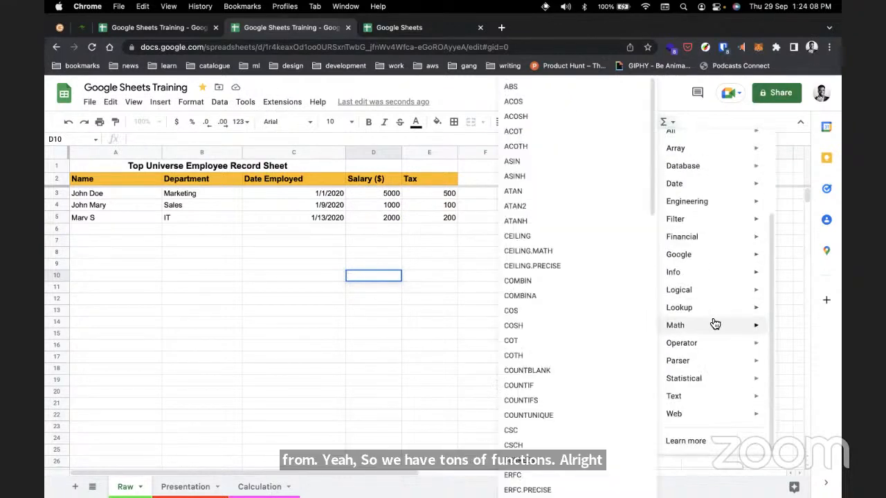
scroll(722, 258, up, 3)
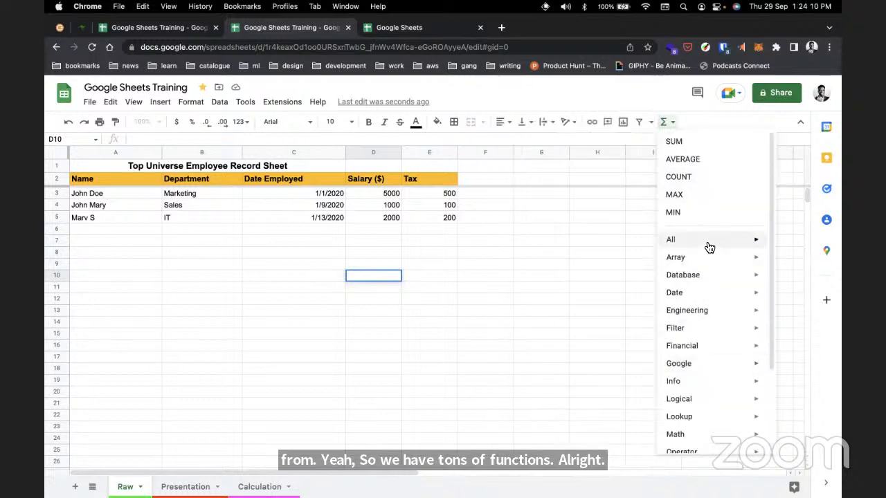
mouse_move(708, 244)
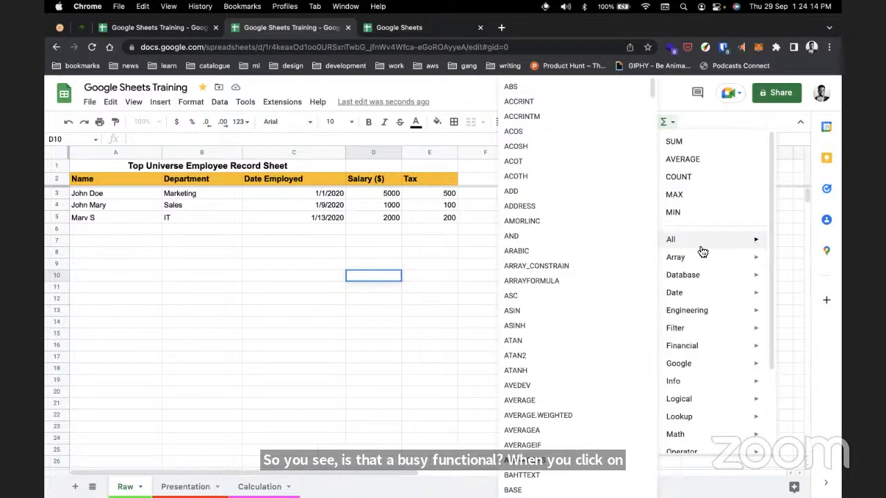
scroll(615, 225, down, 15)
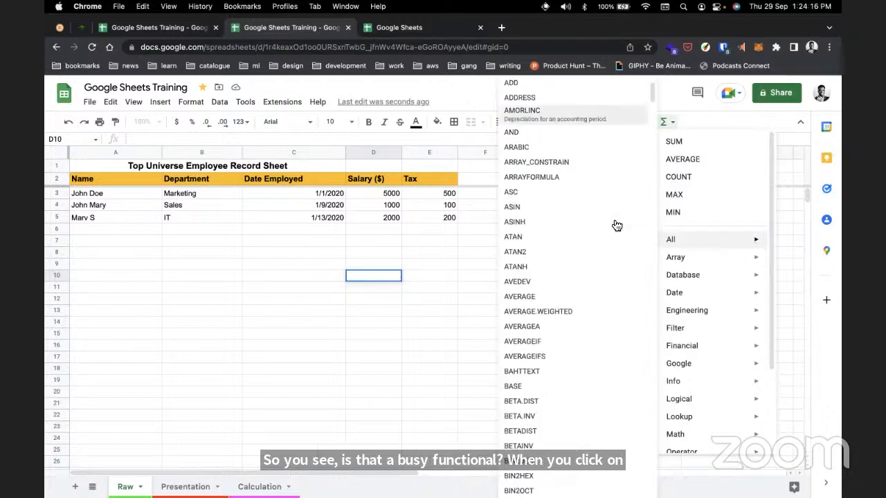
scroll(615, 226, down, 20)
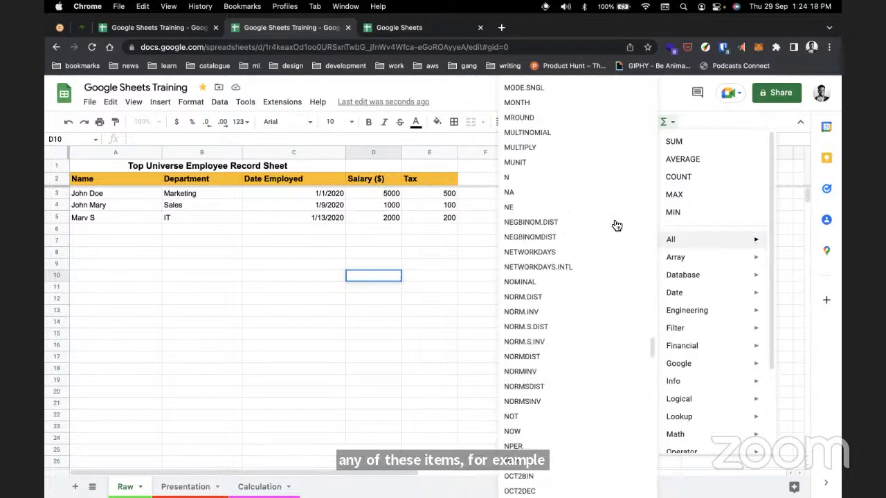
scroll(615, 223, down, 10)
scroll(616, 222, up, 20)
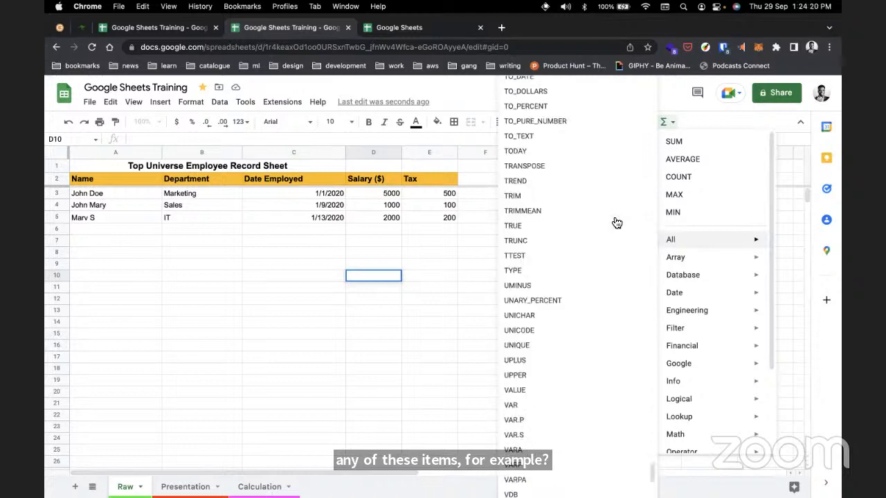
scroll(616, 222, up, 20)
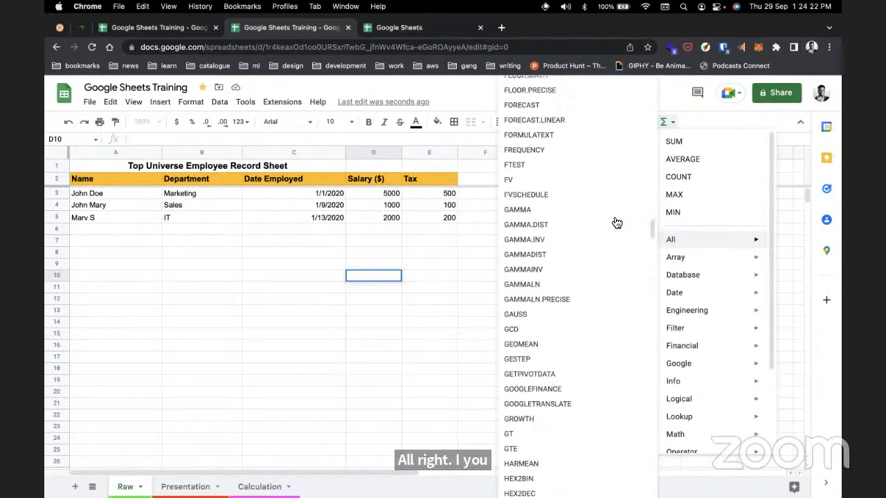
scroll(616, 222, up, 15)
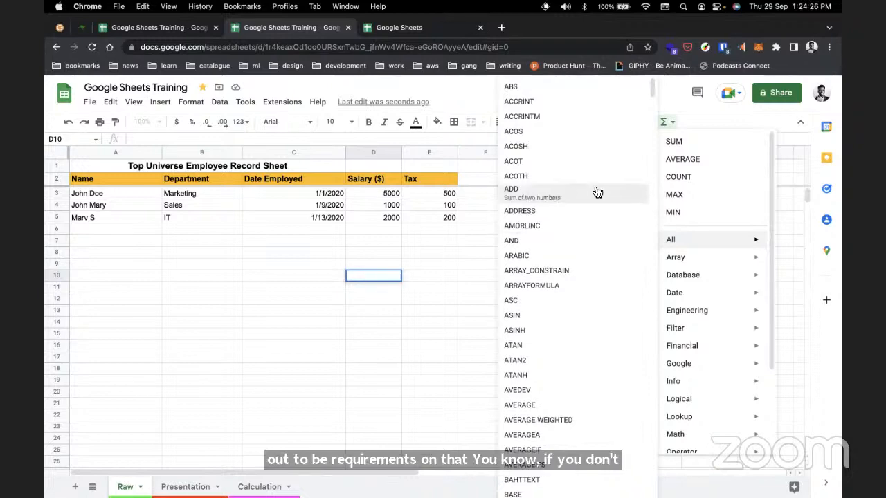
scroll(597, 193, down, 15)
scroll(597, 192, down, 20)
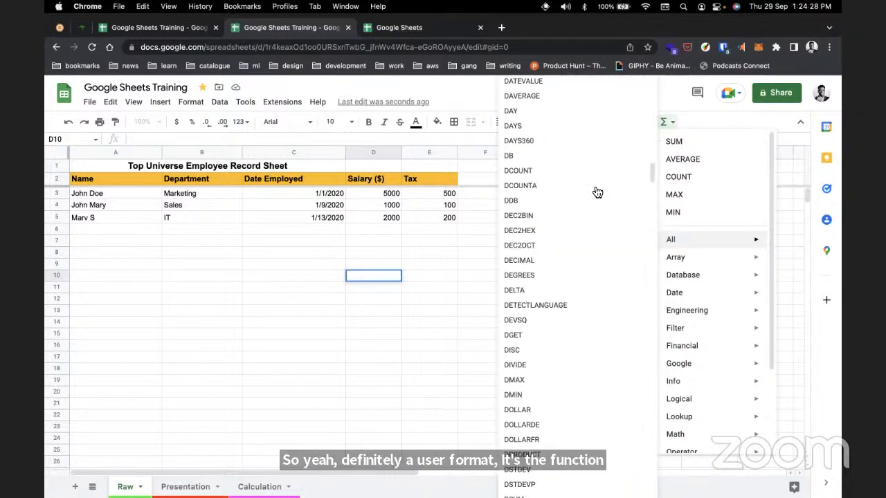
click(383, 276)
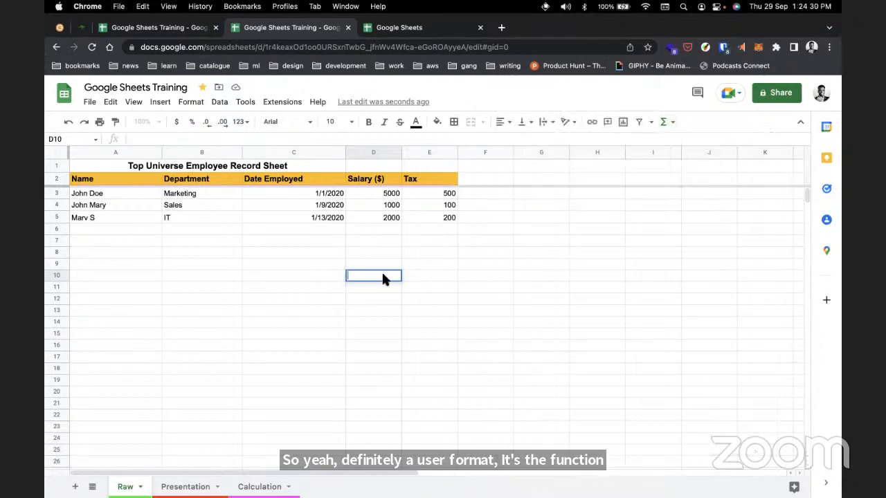
click(486, 197)
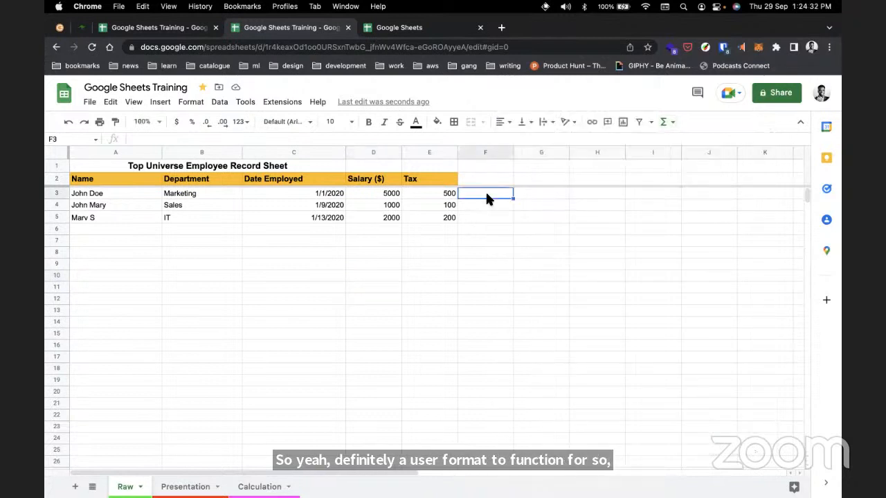
text(=)
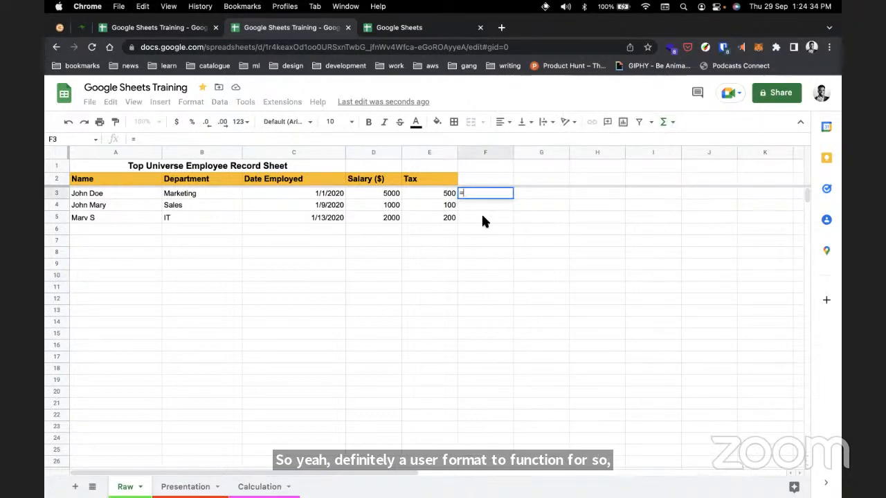
key(Escape)
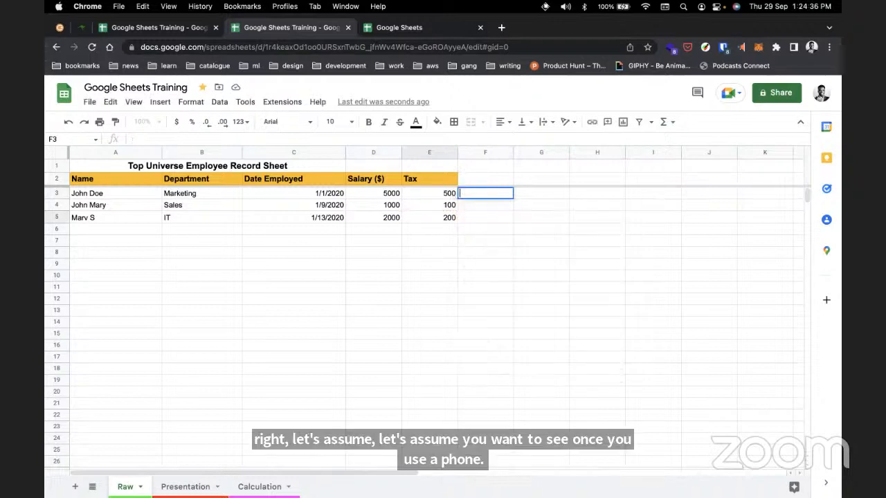
Enter the label "Total" in C7, below the Date Employed column.
click(382, 230)
click(308, 240)
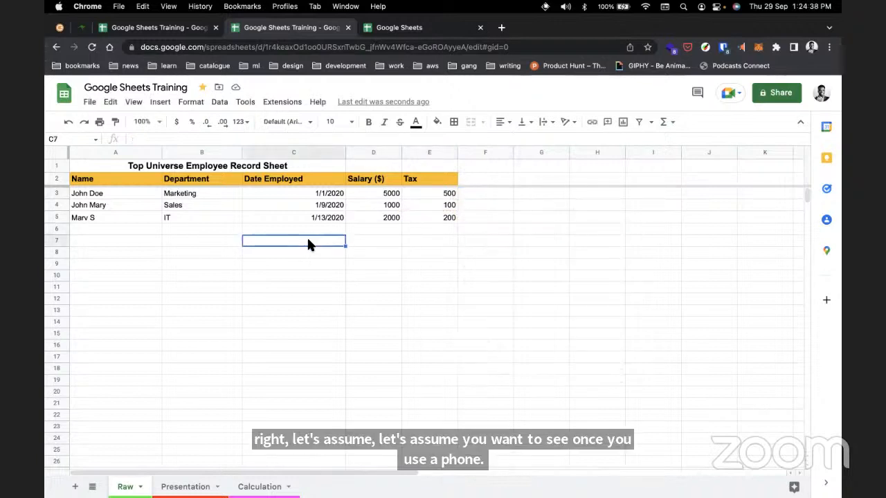
text(Total)
click(386, 244)
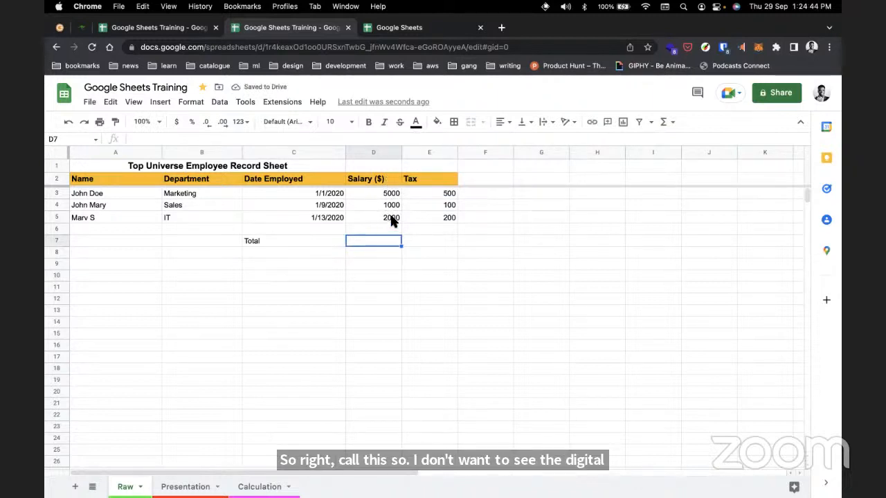
Append "For September 2022" to the sheet title in the merged cell A1:C1.
double_click(306, 166)
text(For th)
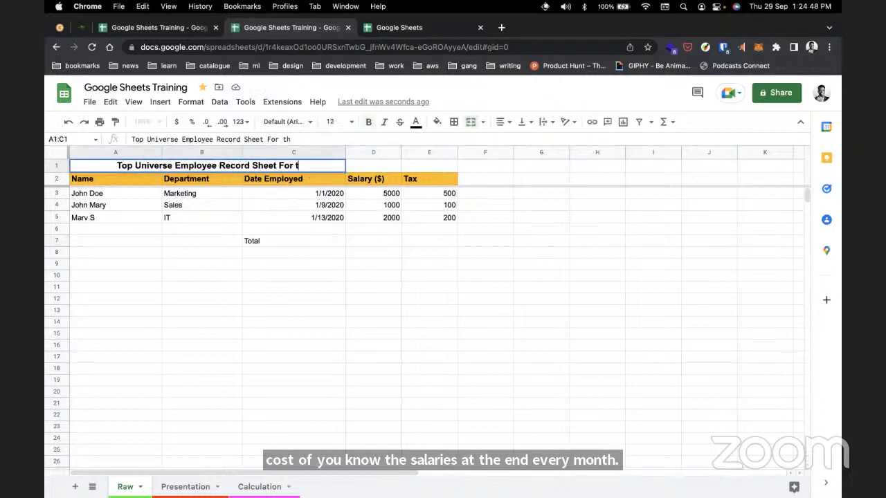
key(BackSpace)
key(BackSpace)
text(September )
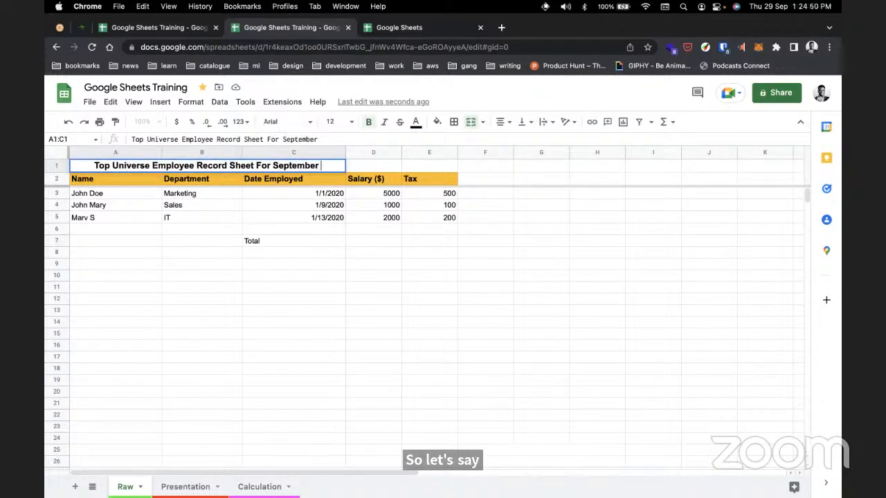
text(2022)
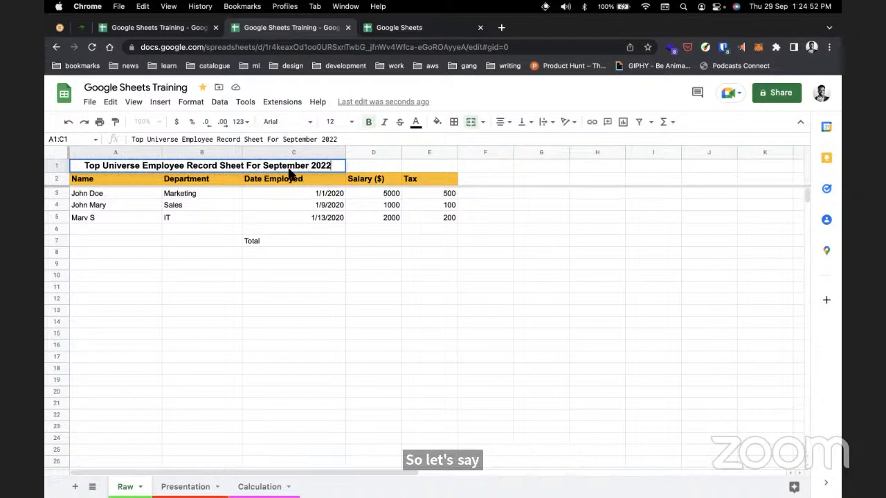
click(392, 240)
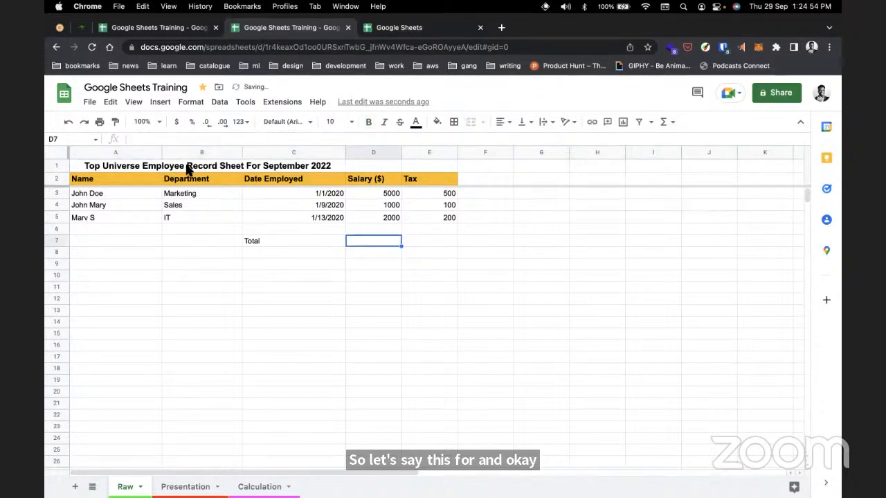
Replace the word "Record" with "Salary" in the sheet title in row 1.
double_click(209, 166)
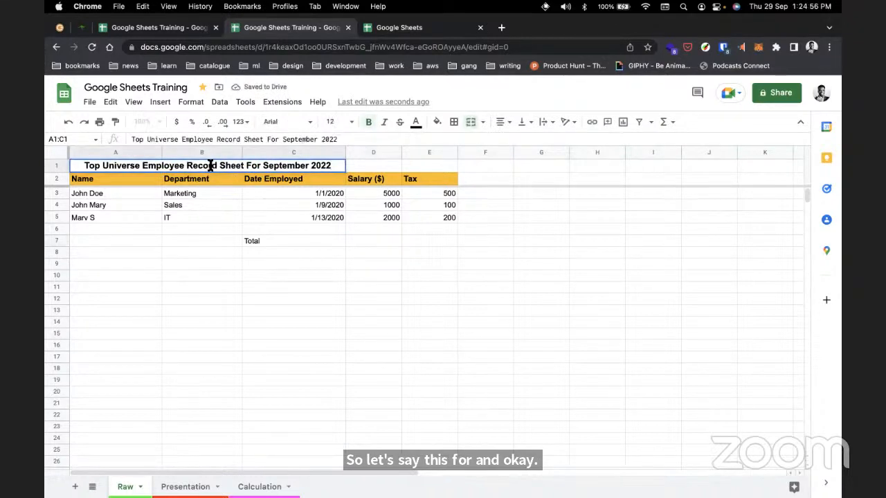
double_click(210, 166)
text(Salary)
click(300, 250)
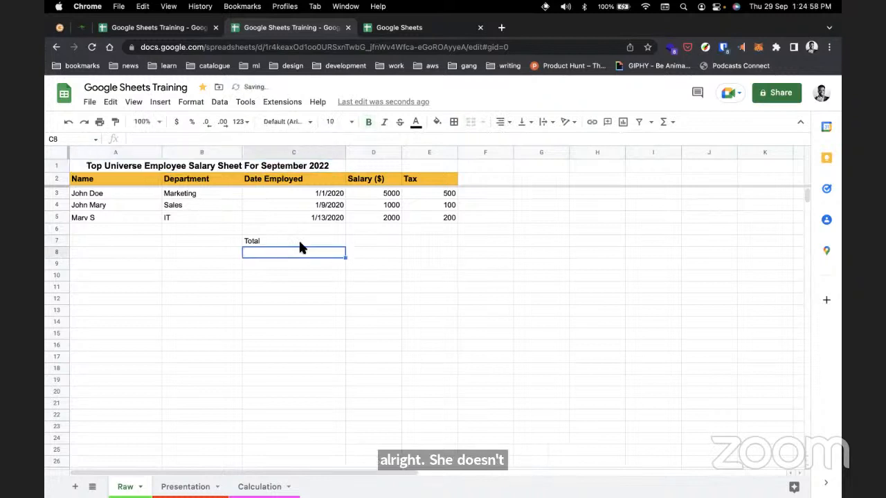
Total the salaries in D7 with the formula =SUM(D3:D5).
click(376, 237)
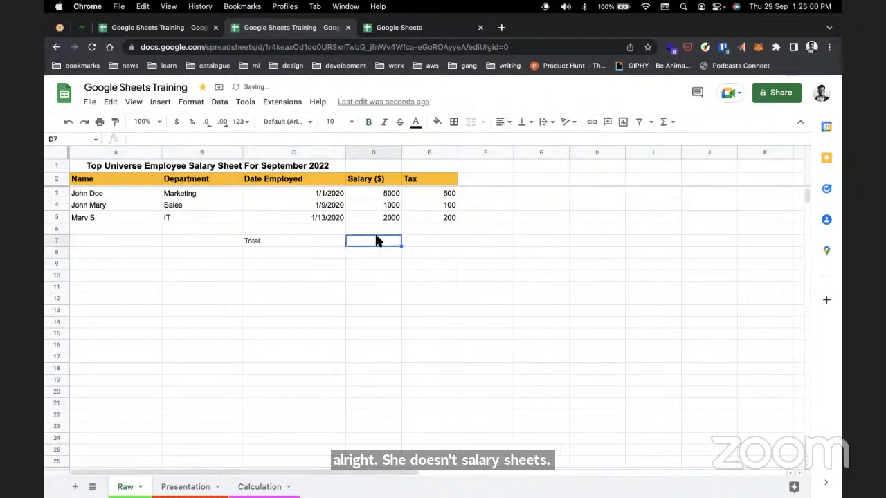
text(=sum()
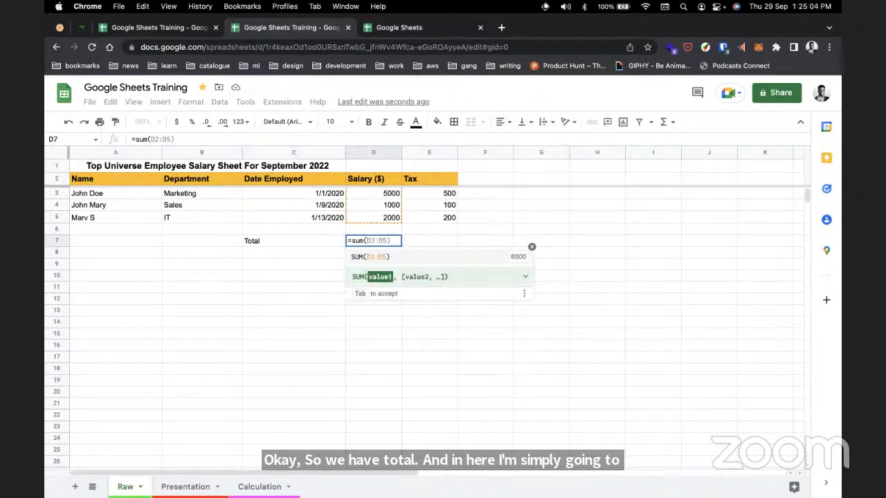
text(d2)
key(BackSpace)
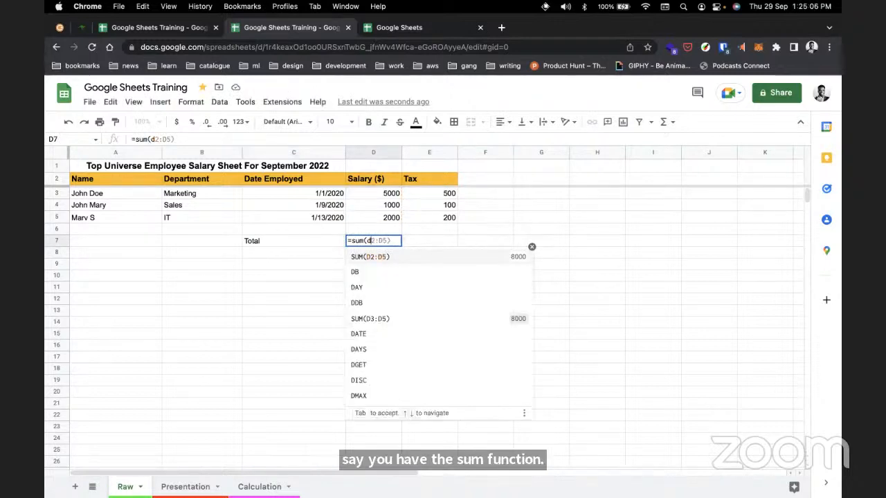
text(3)
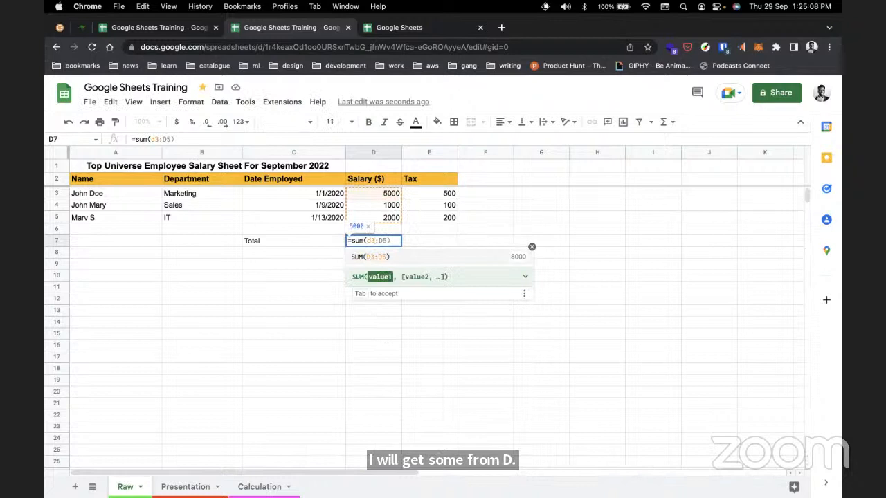
text(:d5)
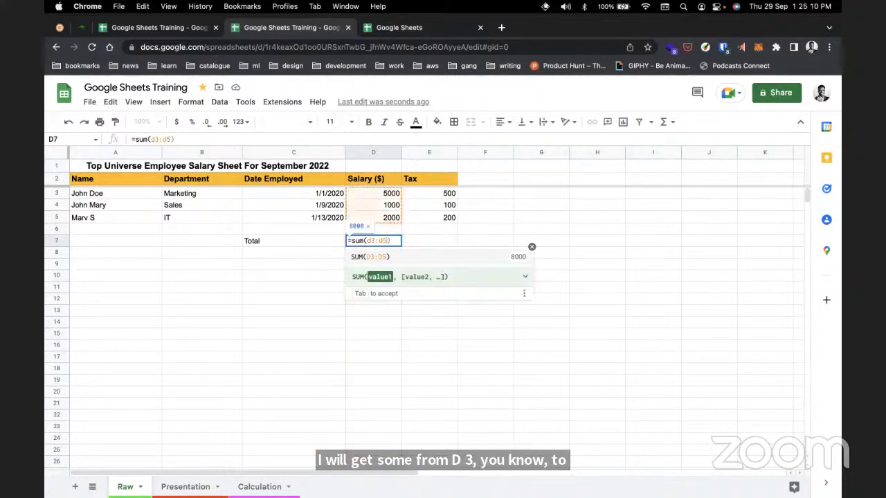
key(Return)
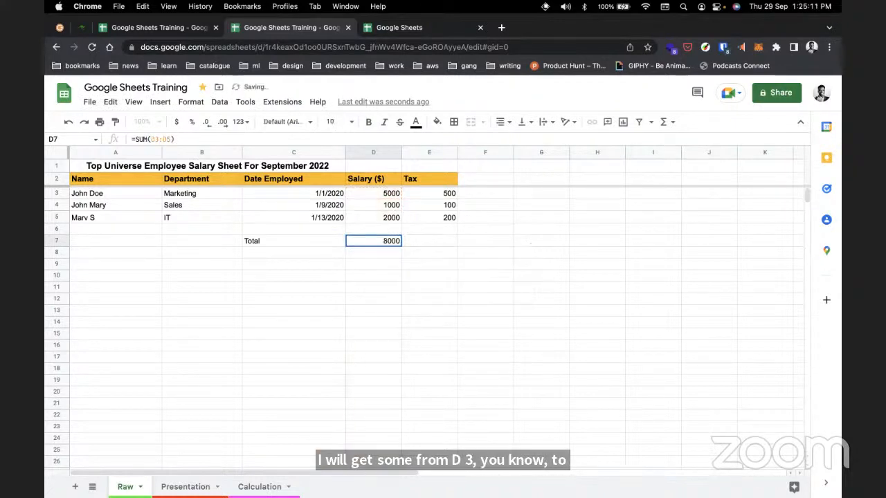
Apply the Currency rounded number format to the salaries in D3:D5 and the total in D7.
click(387, 194)
shift+click(385, 217)
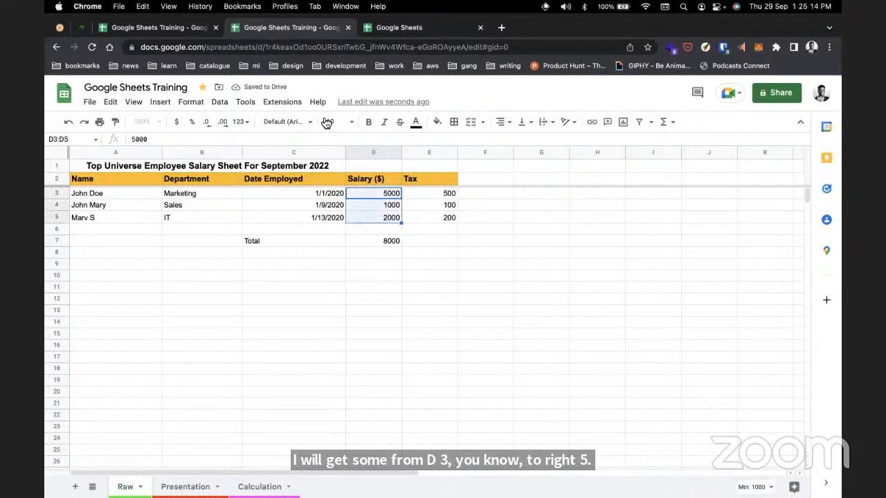
click(363, 239)
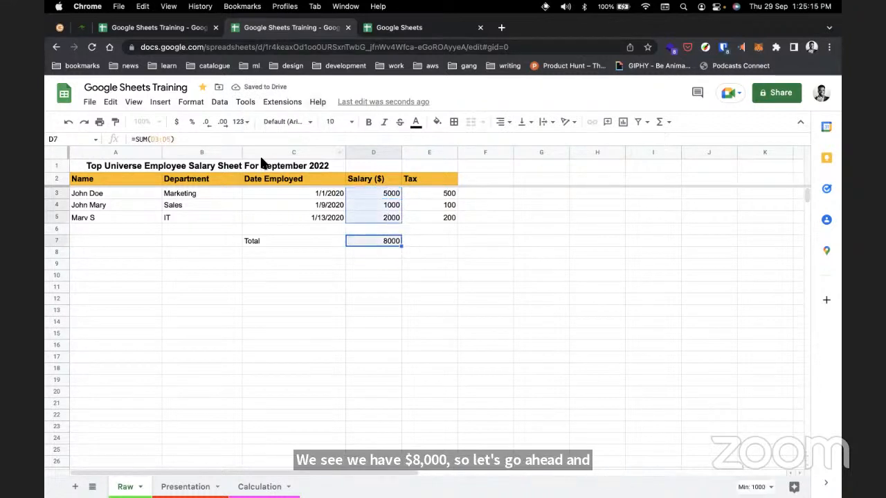
click(219, 101)
click(191, 104)
mouse_move(210, 149)
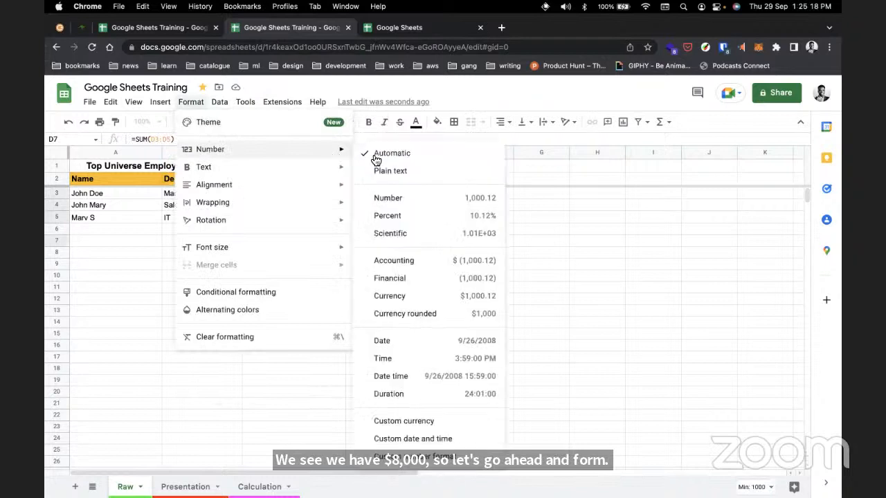
click(408, 314)
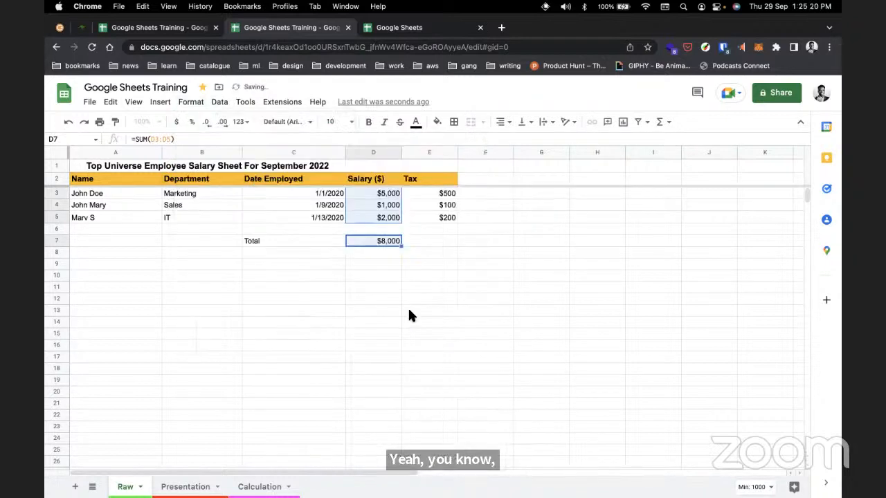
click(414, 285)
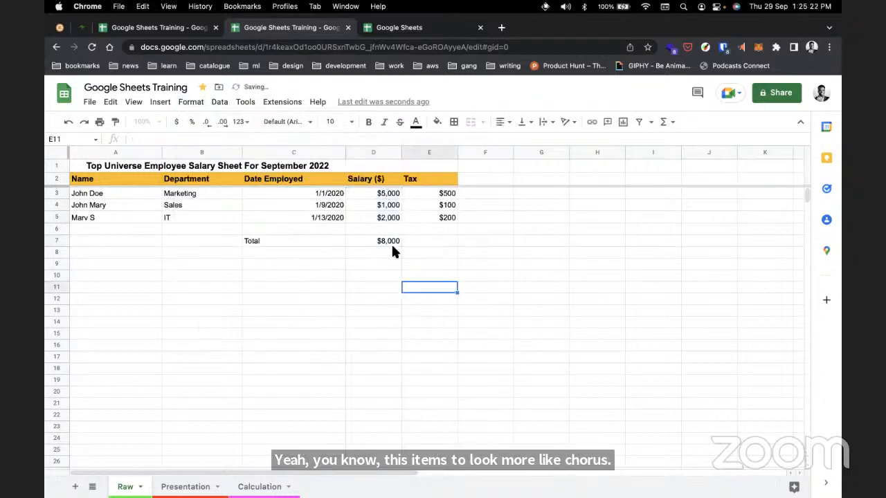
Inspect the formula behind the first tax value in E3 to see how it depends on the salary cell.
click(434, 194)
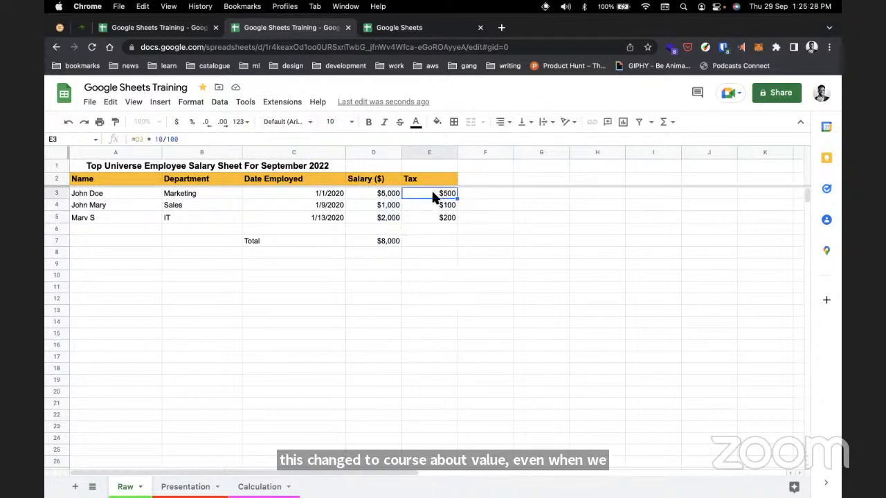
double_click(429, 193)
click(476, 207)
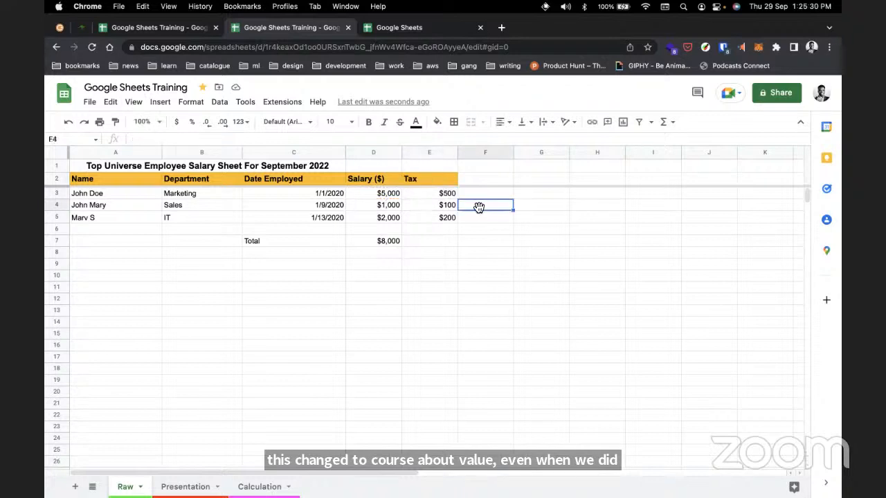
click(451, 196)
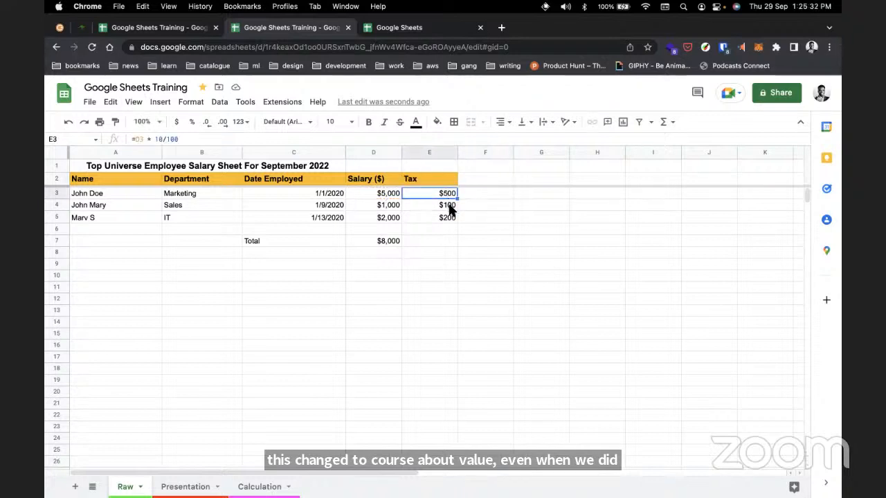
Fill the salary total formula from D7 across into E7 to total the Tax column.
click(429, 240)
click(391, 242)
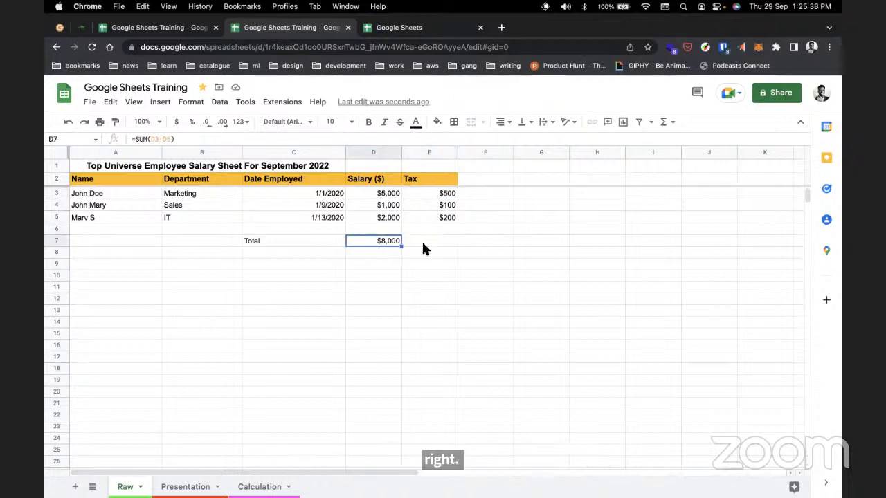
drag(401, 245, 438, 247)
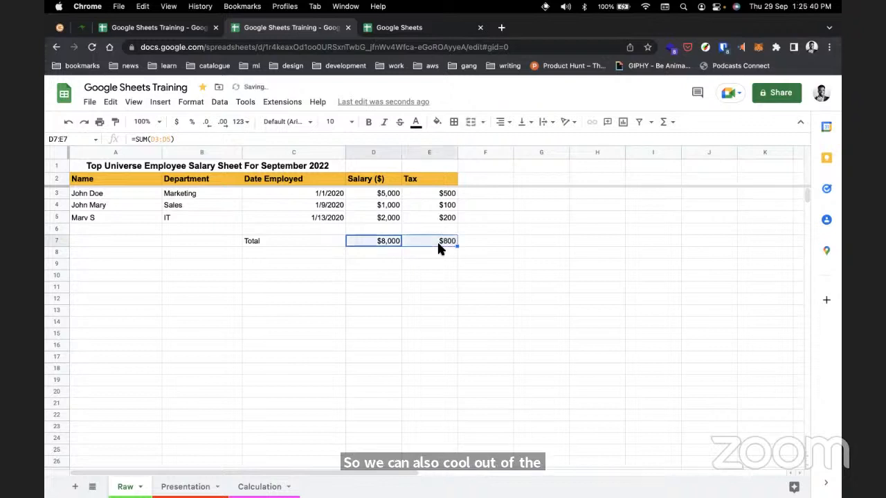
click(474, 242)
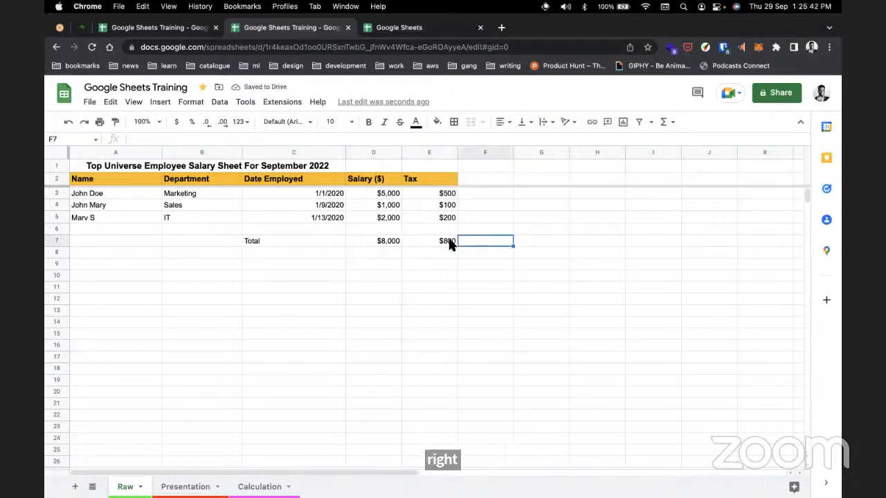
Inspect the total formula in E7 and the tax formula in E5 to see which cells they reference.
double_click(450, 241)
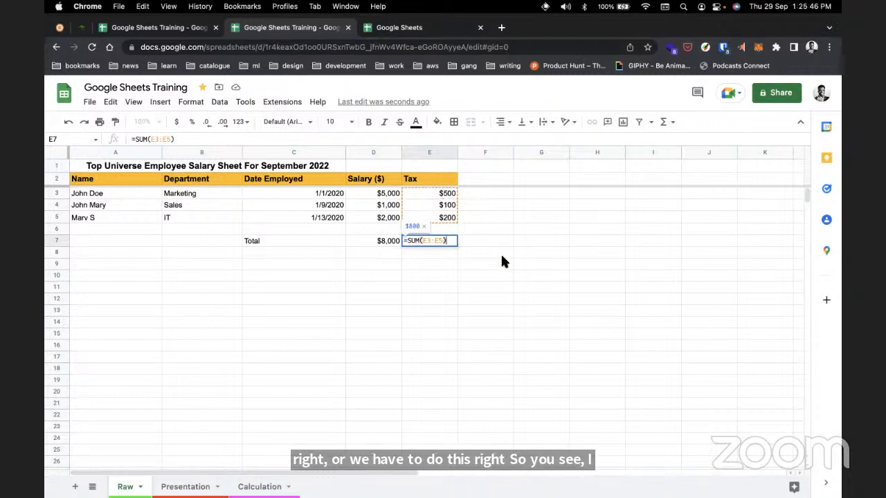
click(471, 254)
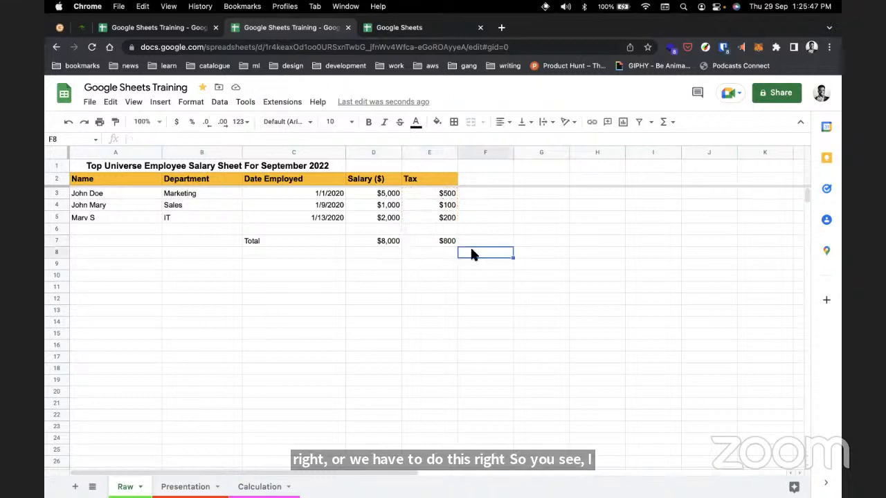
click(418, 218)
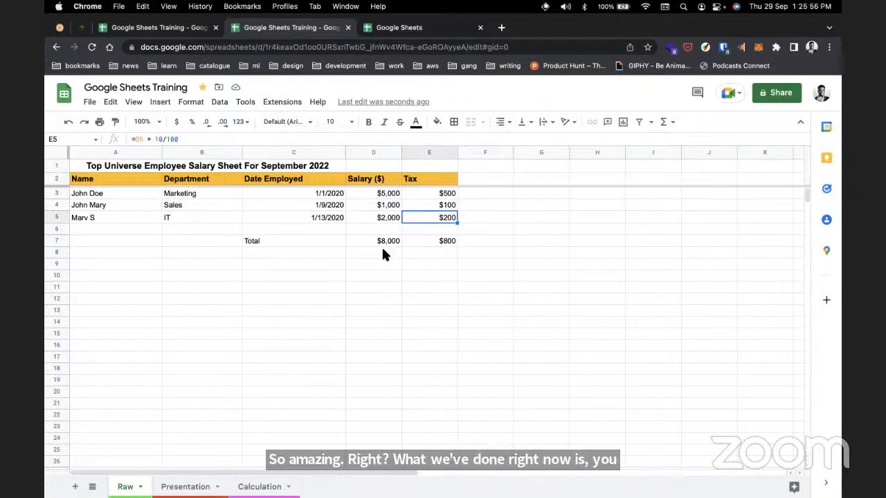
double_click(424, 242)
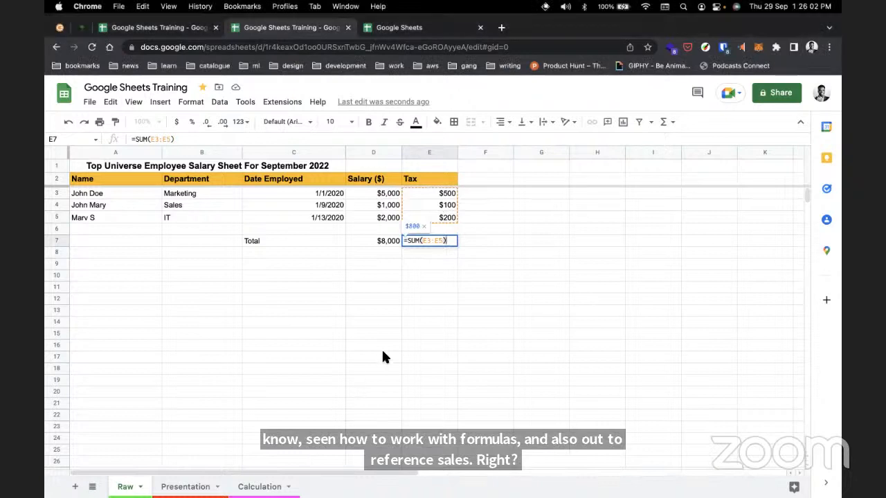
click(446, 276)
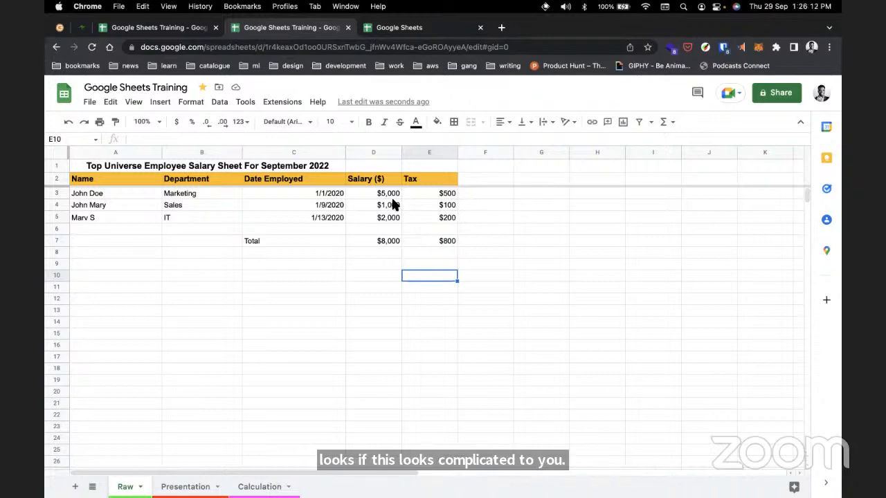
click(174, 28)
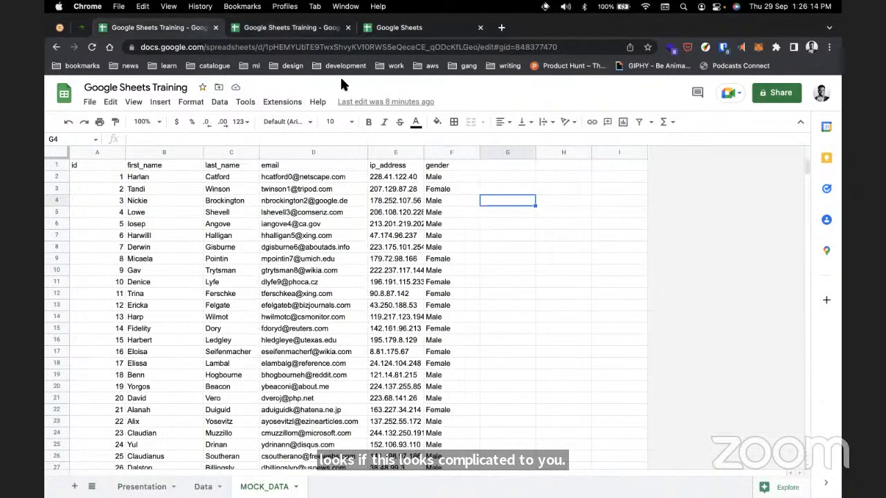
click(328, 30)
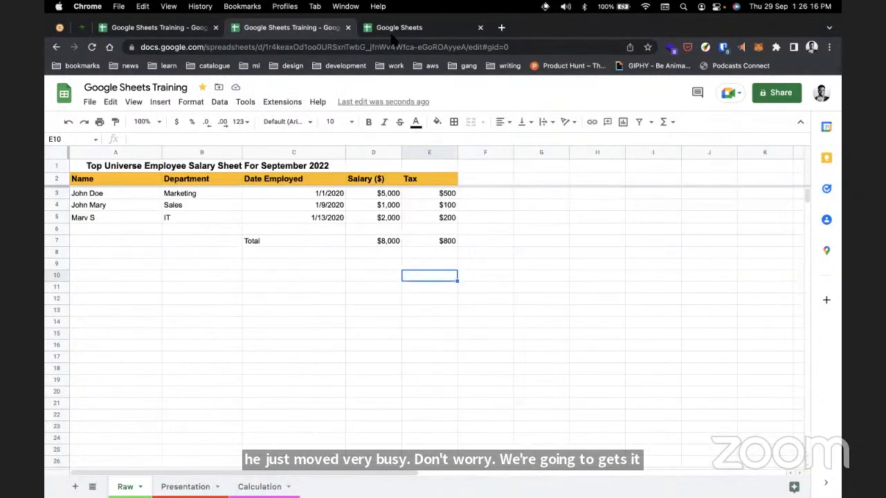
click(447, 242)
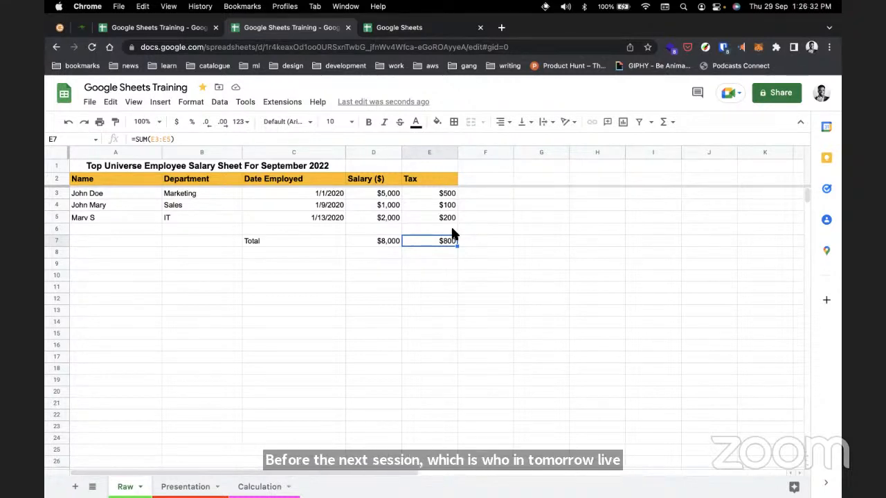
click(384, 240)
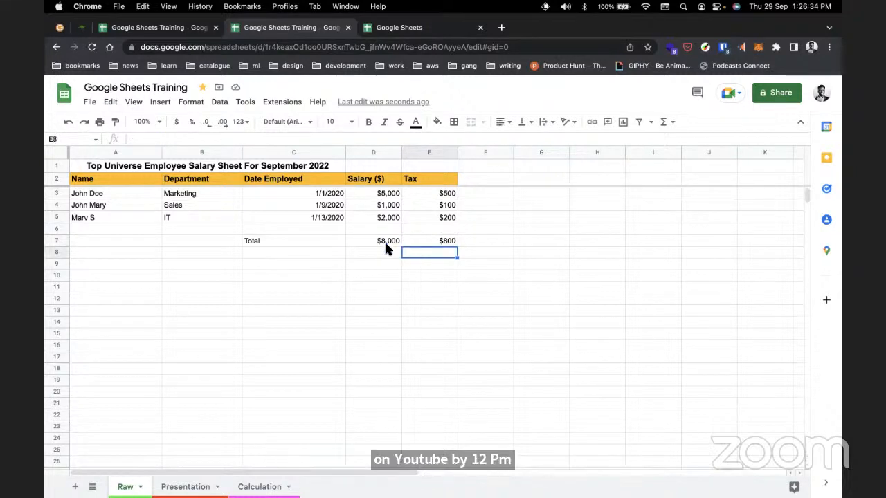
click(254, 244)
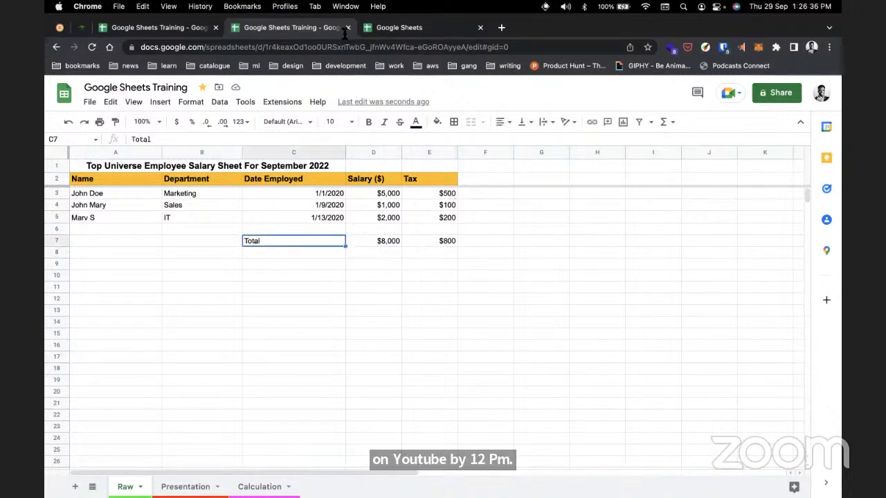
Switch to the Mockaroo website and select its web address.
click(82, 29)
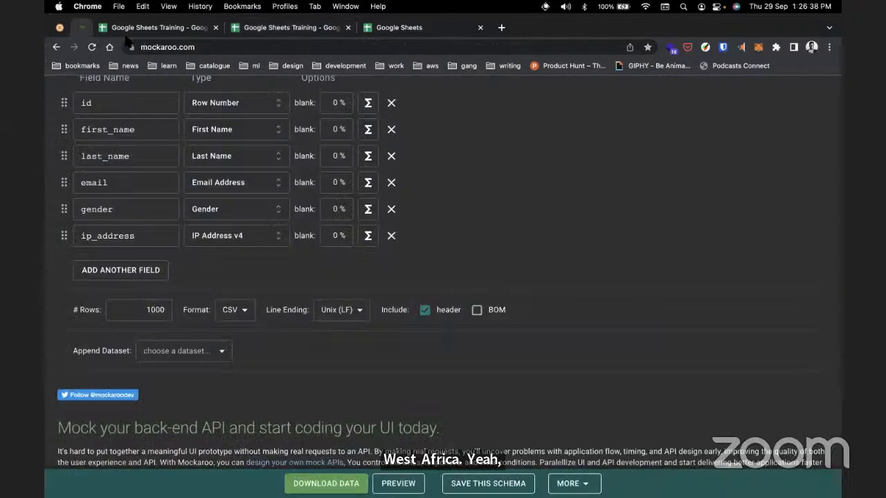
click(205, 47)
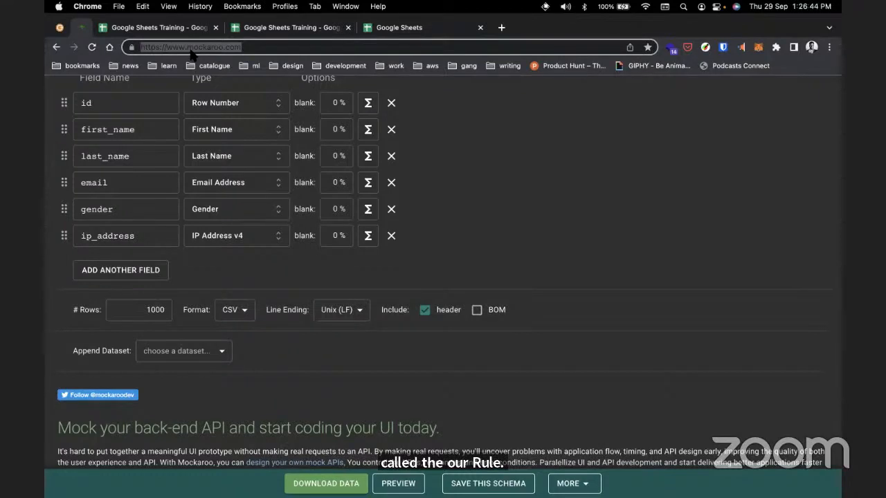
key(super+Tab)
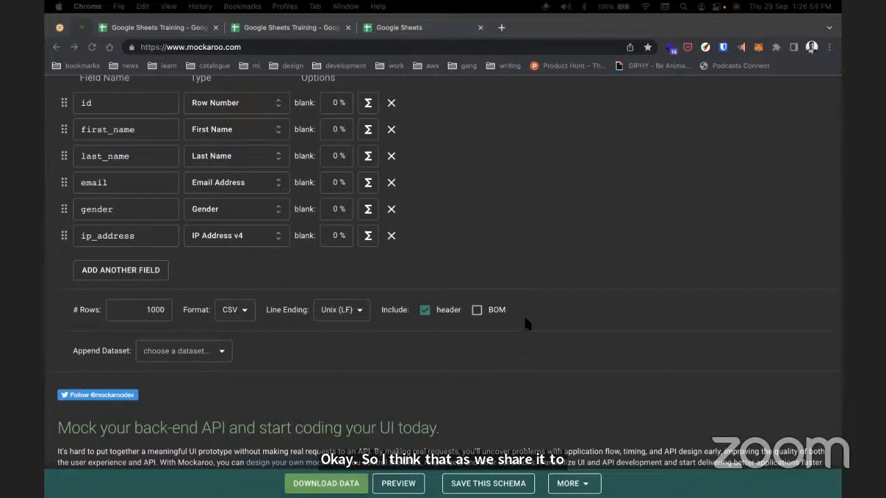
Remove all the existing fields from the Mockaroo schema, from id through ip_address.
scroll(463, 198, up, 3)
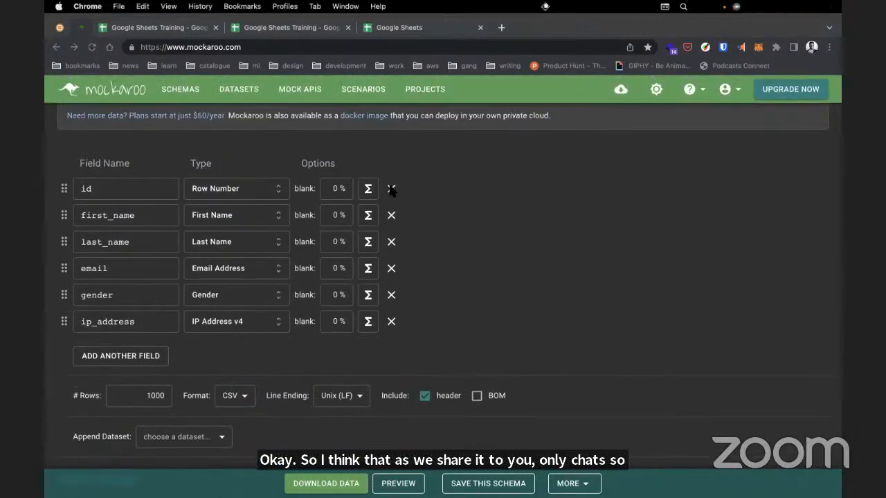
click(390, 189)
click(391, 190)
click(391, 189)
click(391, 190)
click(391, 189)
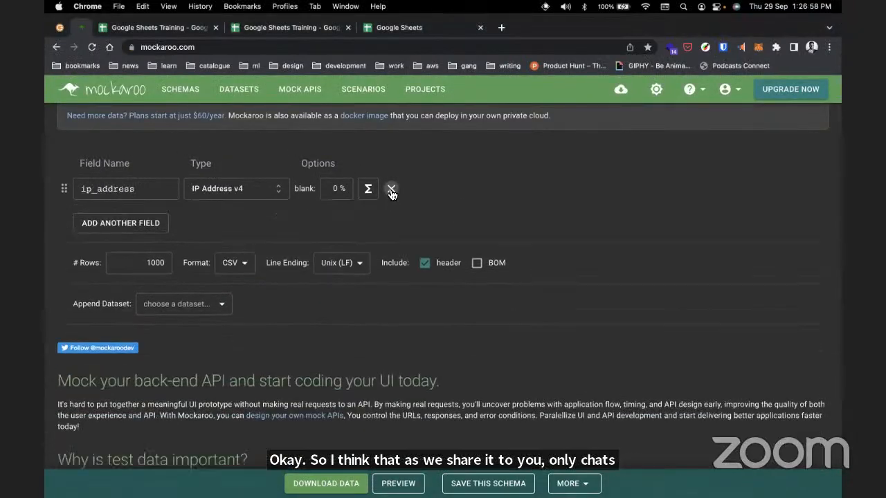
click(391, 190)
scroll(360, 202, up, 2)
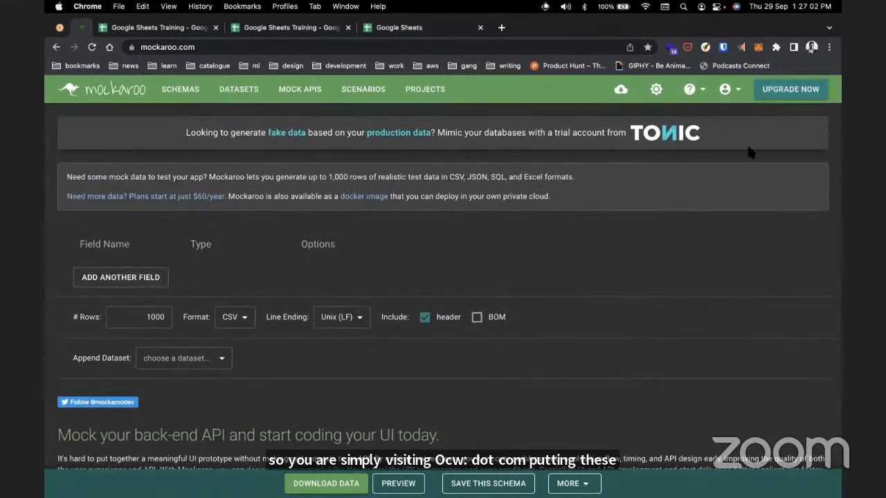
Add one new blank field to the emptied schema.
click(155, 281)
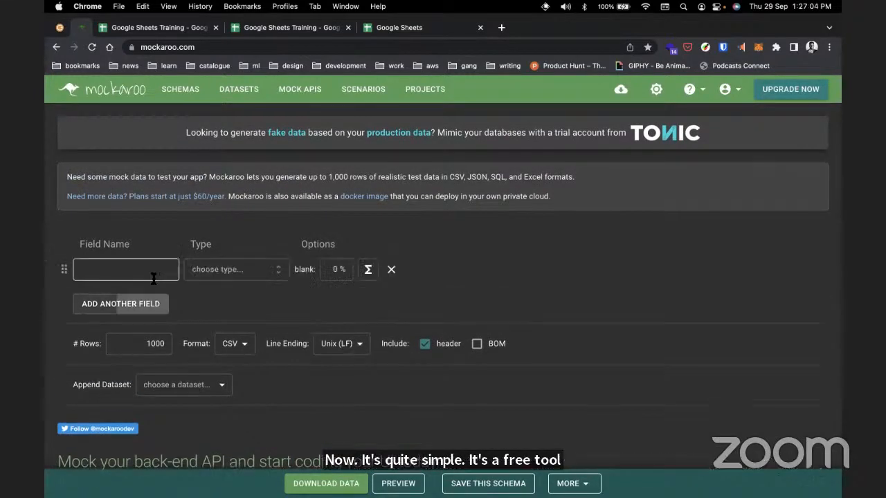
click(159, 268)
click(162, 245)
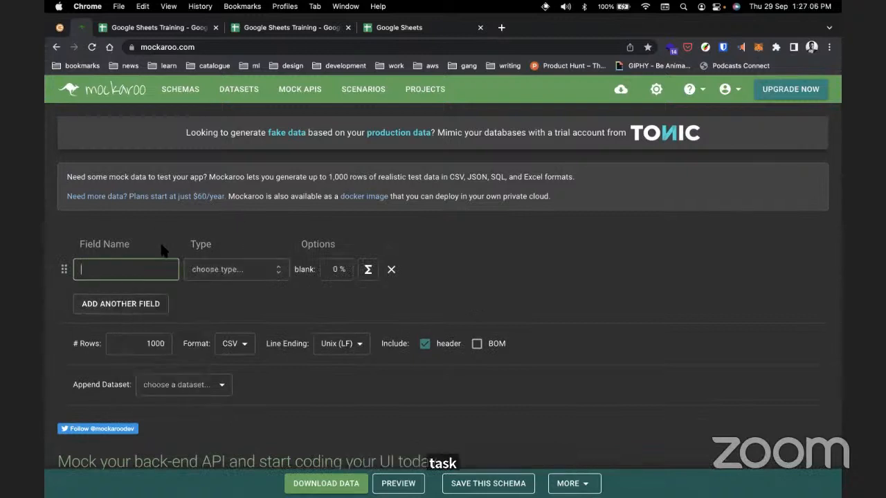
click(166, 268)
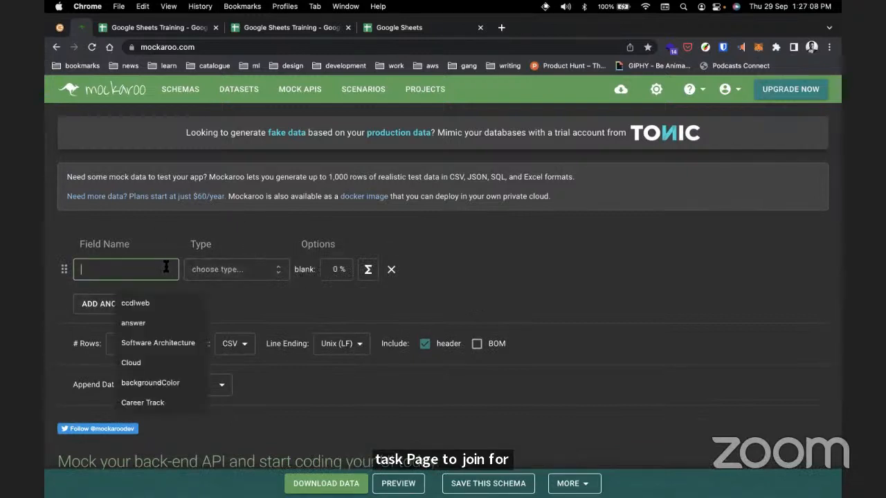
Look through the available output formats and the catalogue of data types for the new field.
click(242, 298)
click(251, 348)
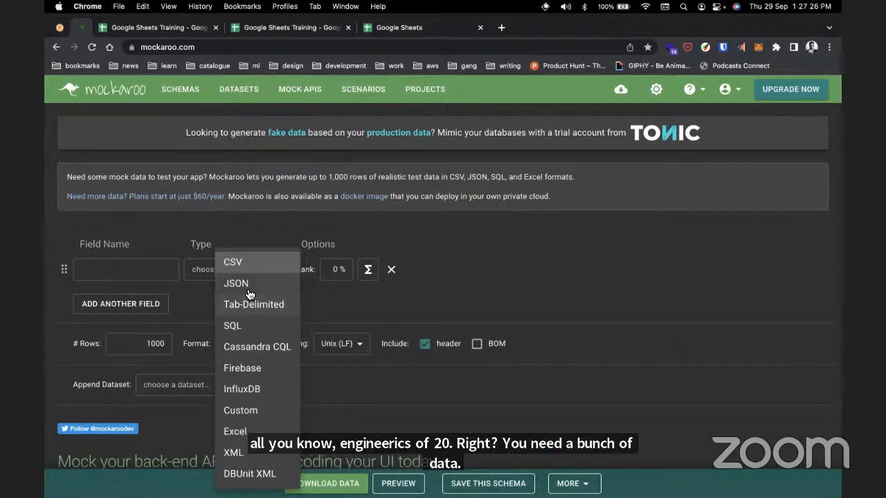
click(142, 262)
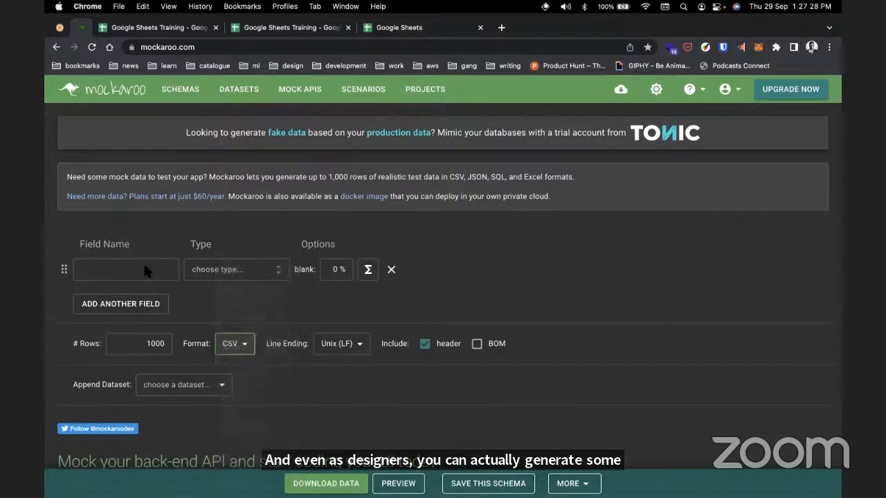
click(145, 269)
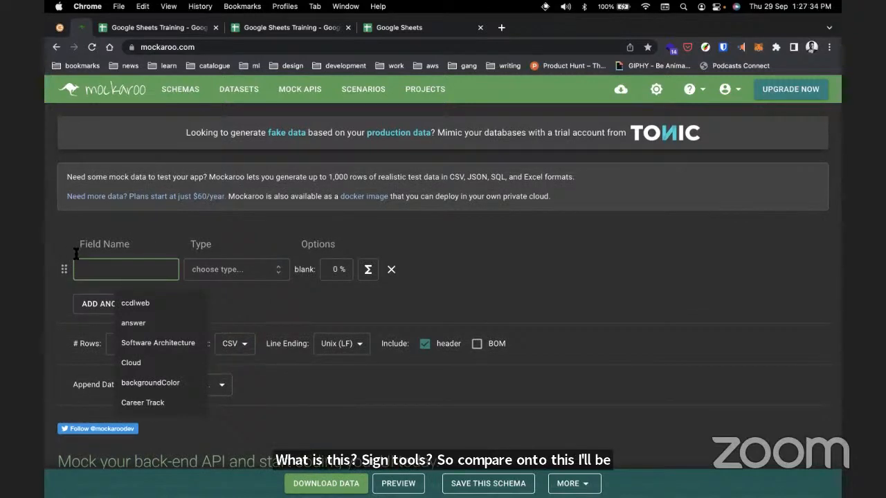
click(232, 269)
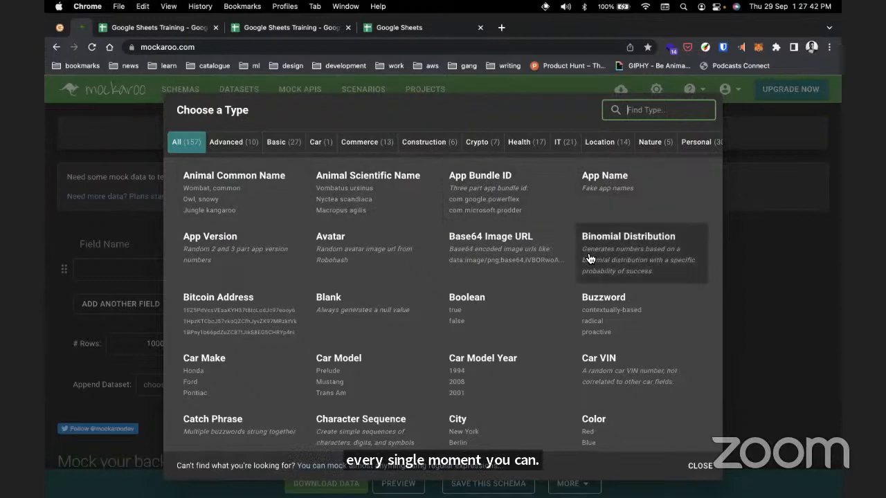
scroll(590, 258, down, 5)
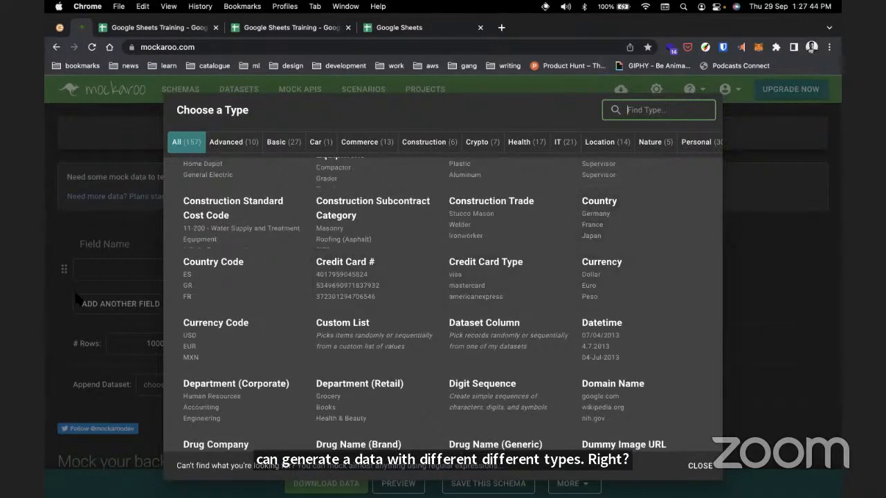
Name the first field "Name" and add a second field named "Department".
click(97, 276)
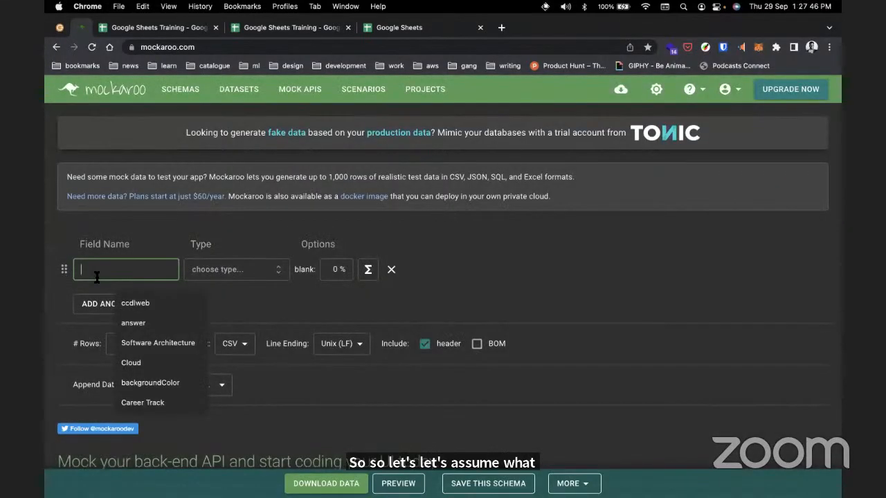
key(Escape)
text(Name)
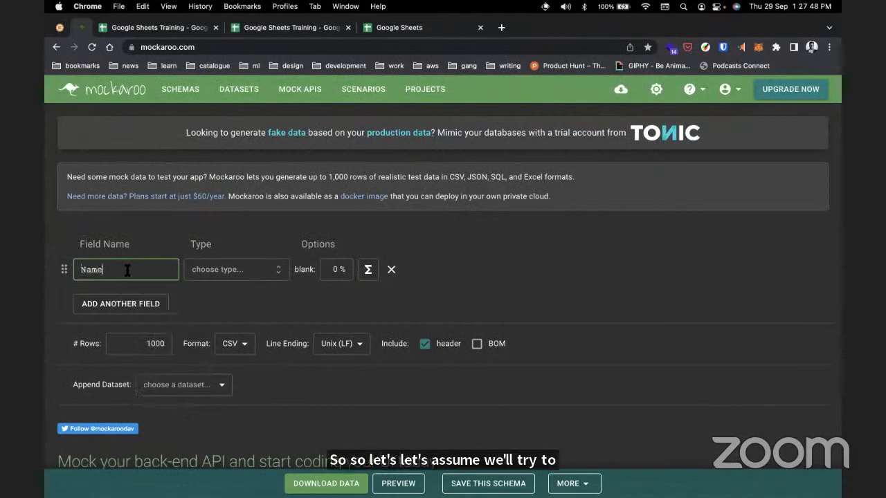
click(125, 305)
text(ep)
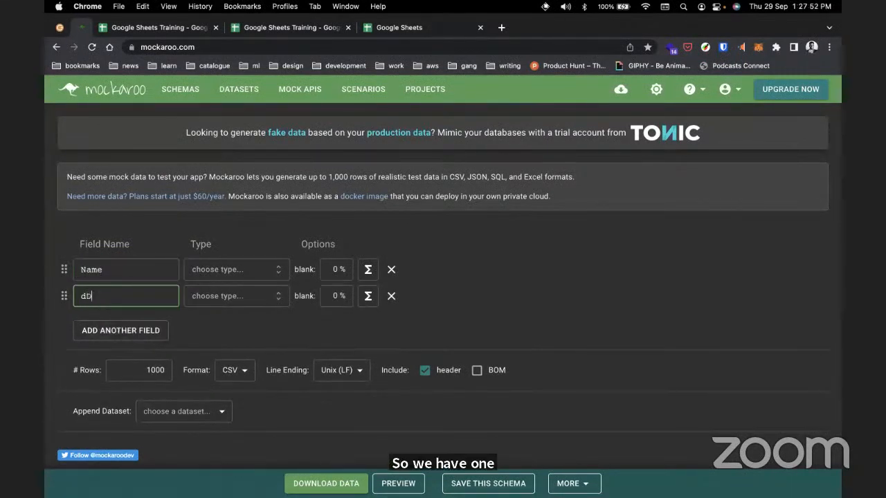
text(Department)
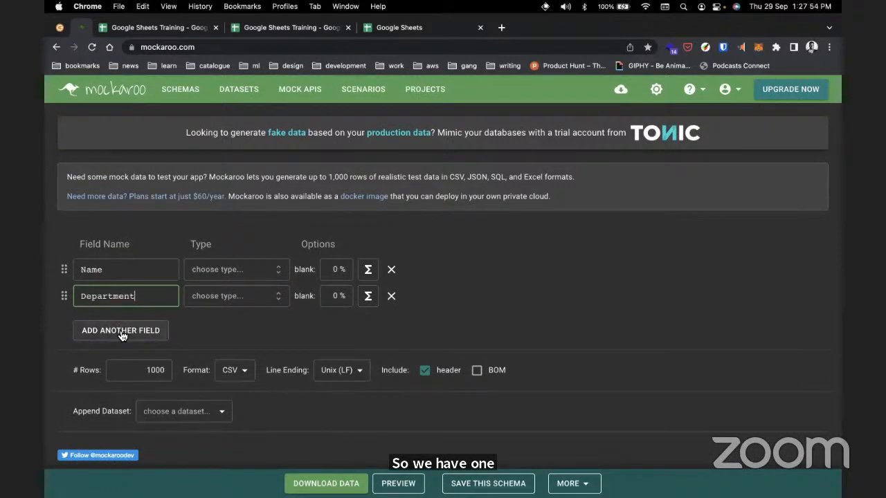
Add two more fields to the schema, named "Date Employed" and "Salary".
click(124, 330)
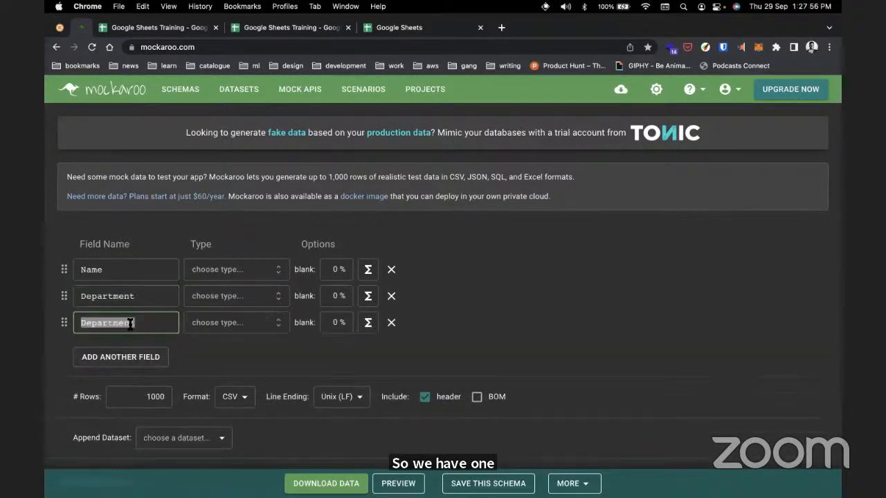
text(Date Emplo)
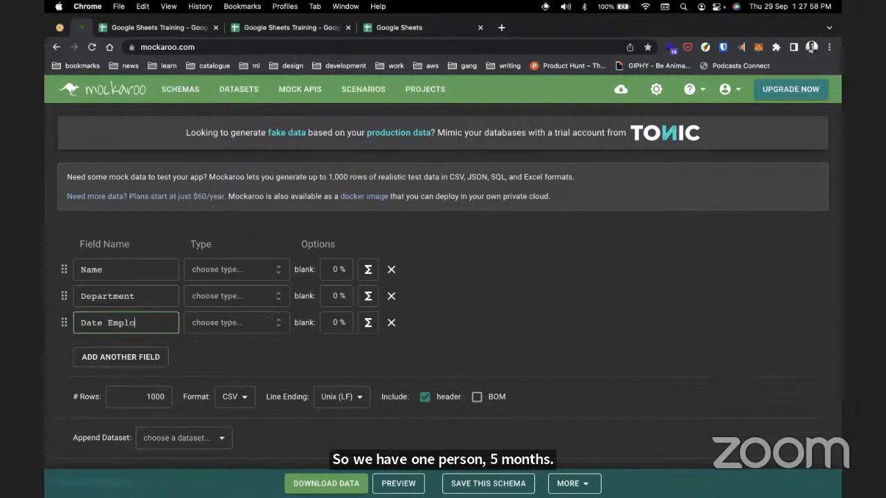
text(yed)
click(121, 356)
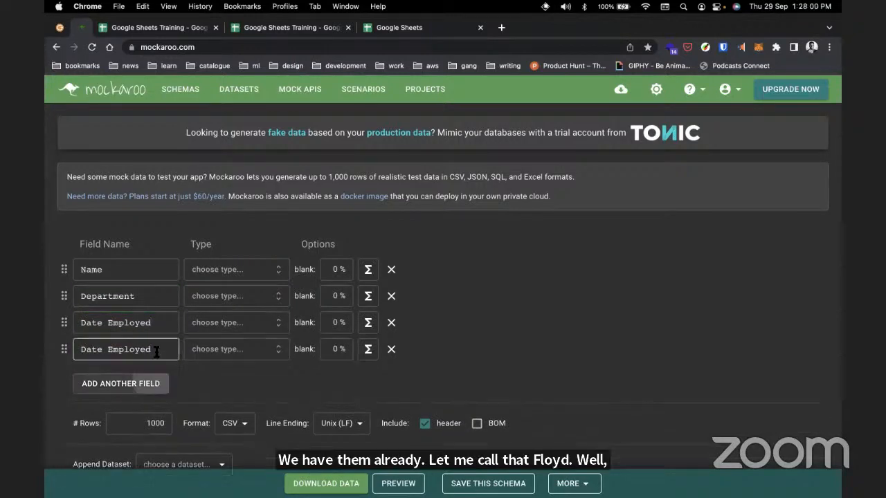
text(Salary)
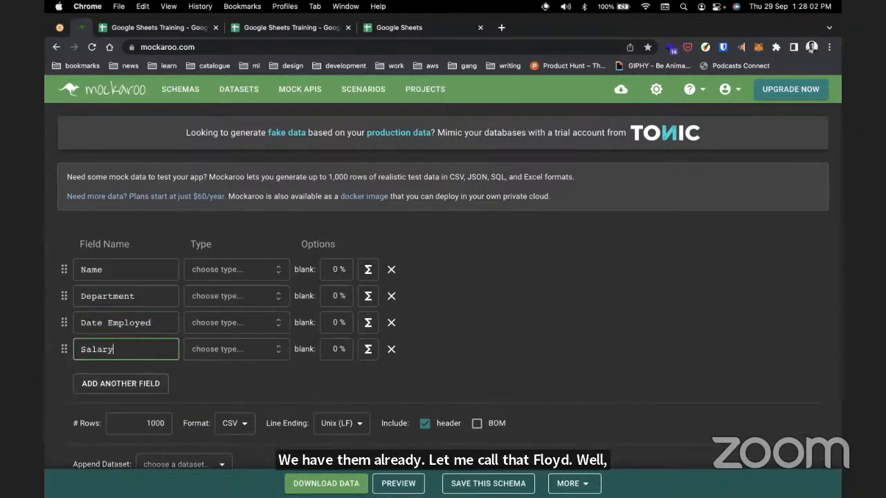
Add a fifth field to the schema and name it "Tax".
click(157, 387)
text(Tax)
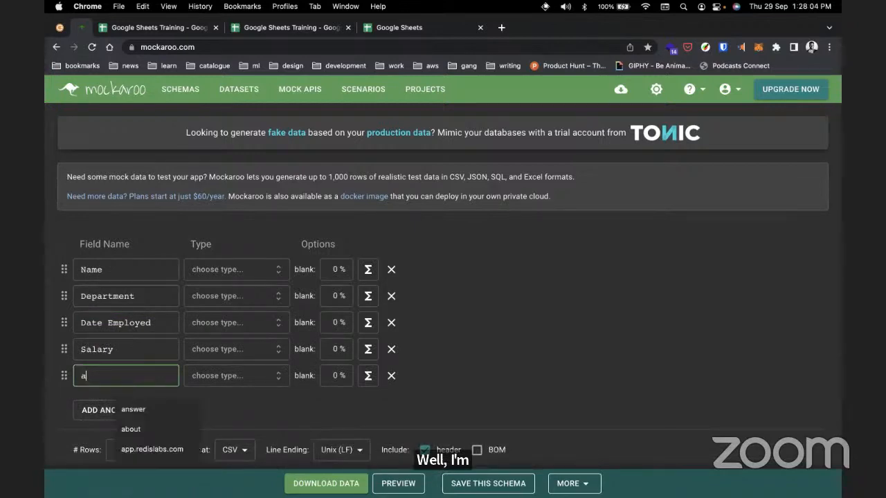
click(243, 392)
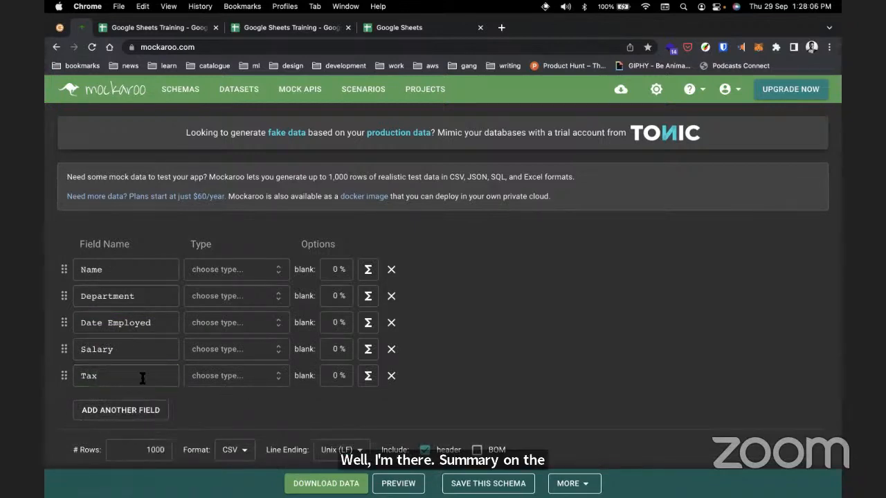
click(119, 376)
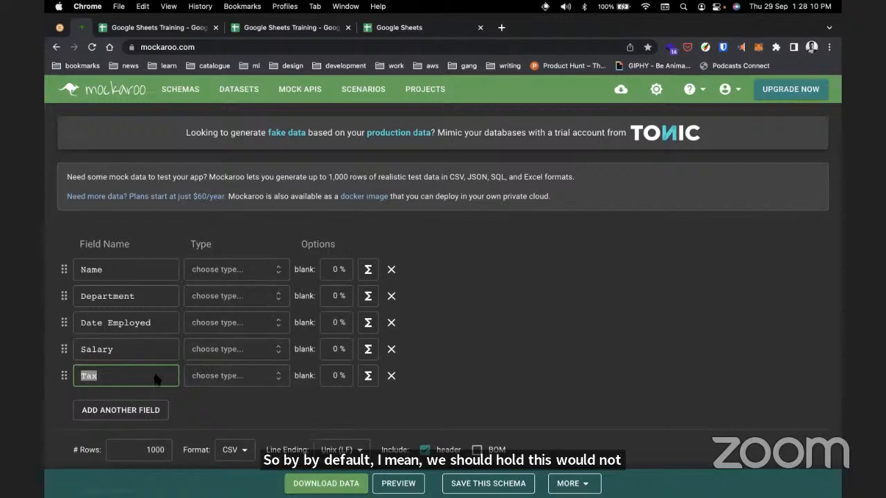
Search the data types for a suitable salary type and set the Salary field's type to Money.
click(228, 358)
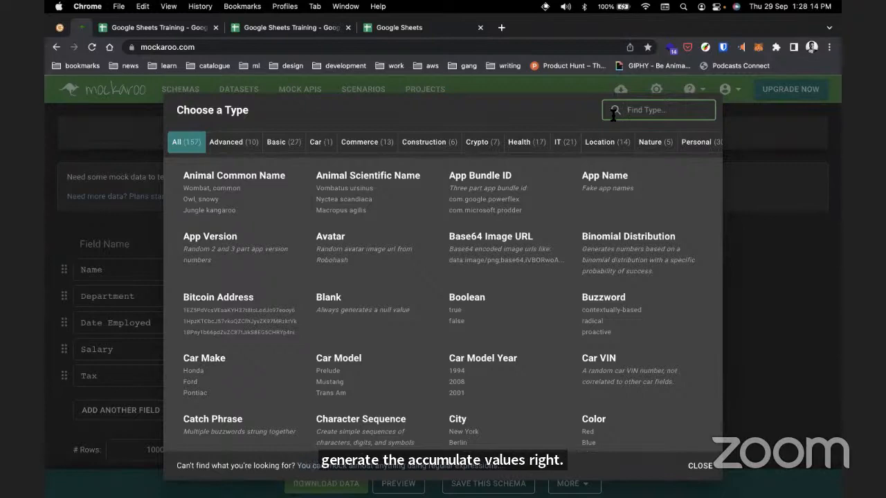
text(numb)
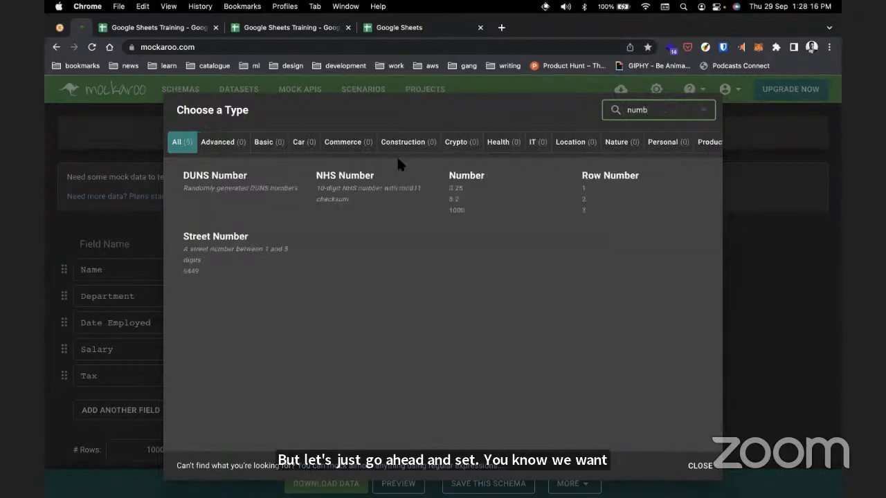
double_click(636, 110)
text(sala)
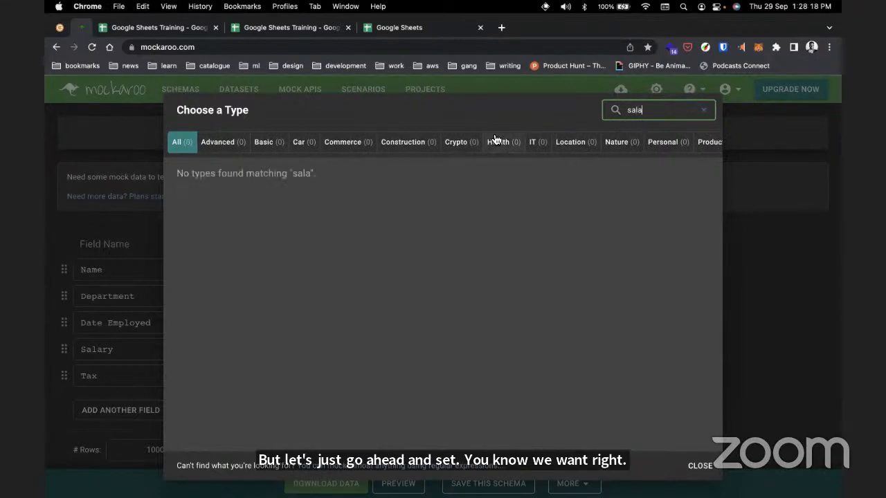
key(BackSpace)
key(BackSpace)
key(BackSpace)
key(BackSpace)
text(pric)
key(BackSpace)
key(BackSpace)
key(BackSpace)
key(BackSpace)
text(mon)
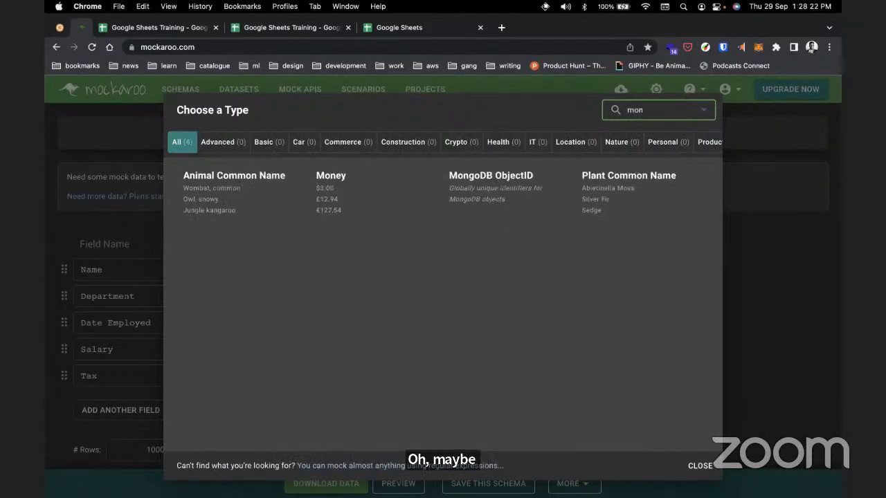
click(351, 195)
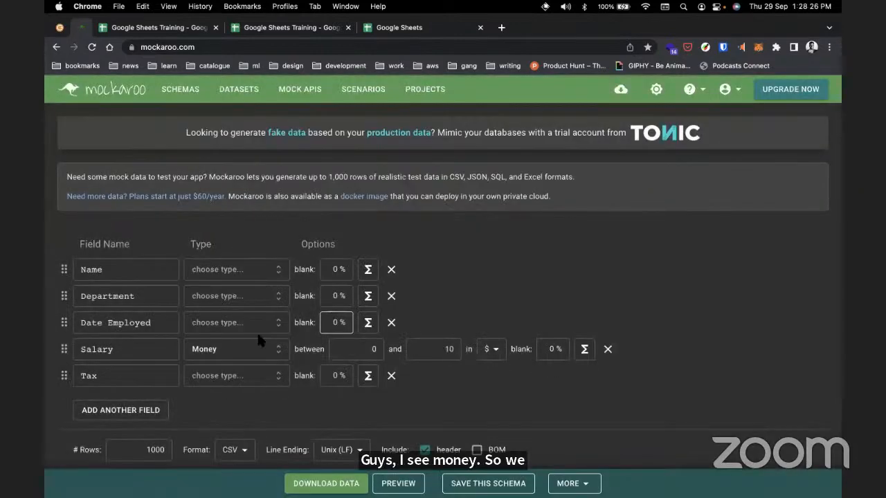
Set the Tax field's type to Money and the Date Employed field's type to Datetime.
click(237, 373)
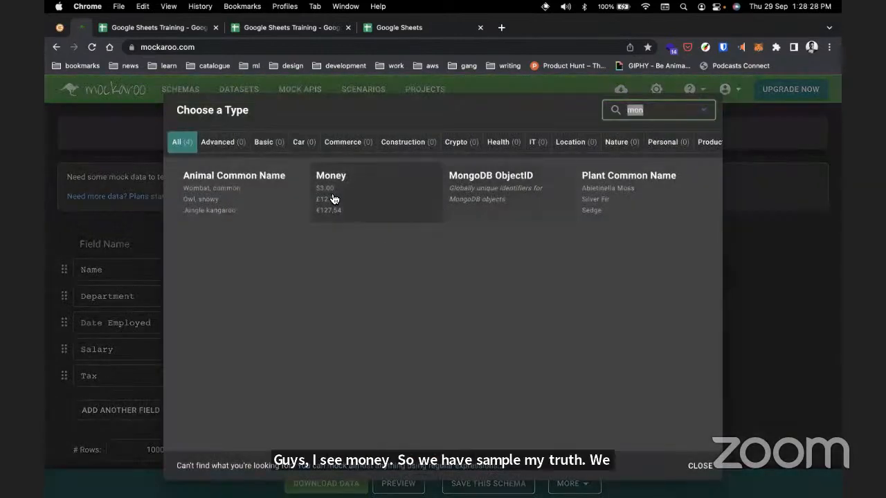
click(332, 199)
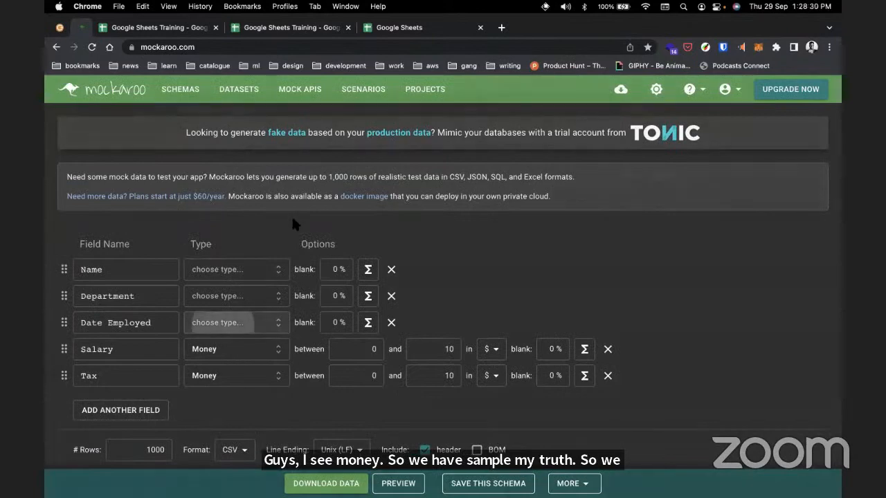
click(235, 323)
key(BackSpace)
key(BackSpace)
key(BackSpace)
text(date)
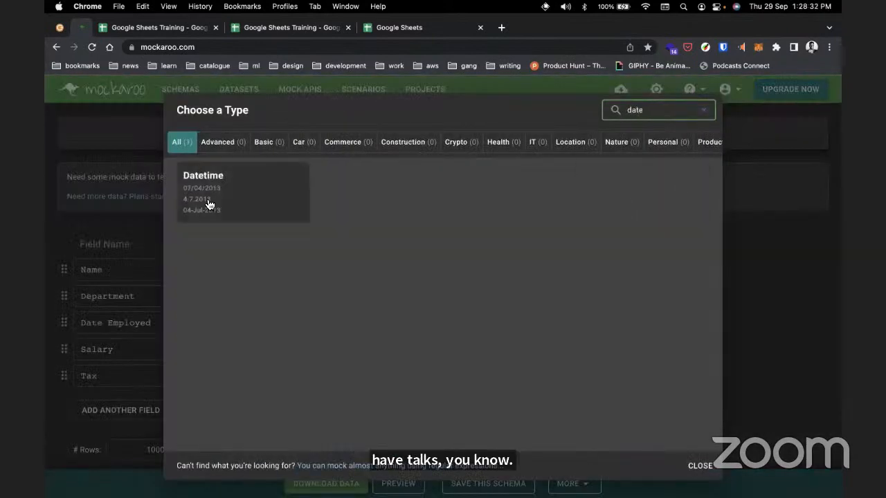
click(208, 203)
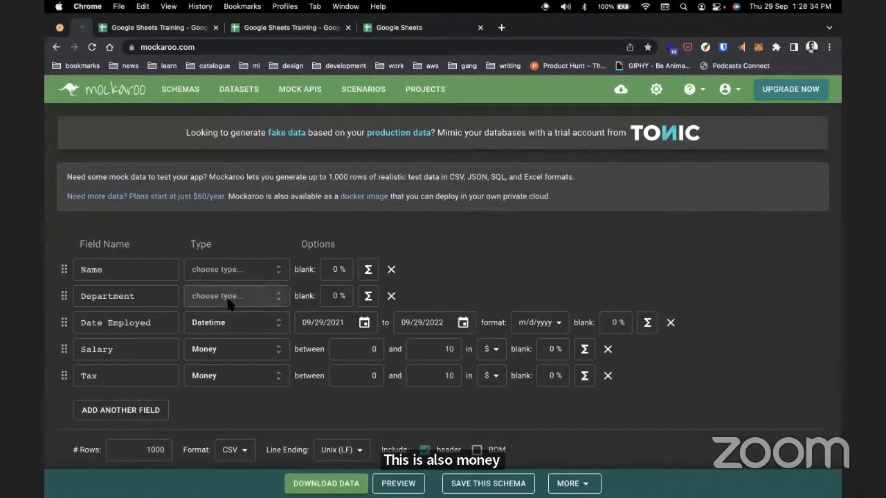
Set the Department field's type to Department (Corporate) and the Name field's type to Animal Common Name.
click(228, 299)
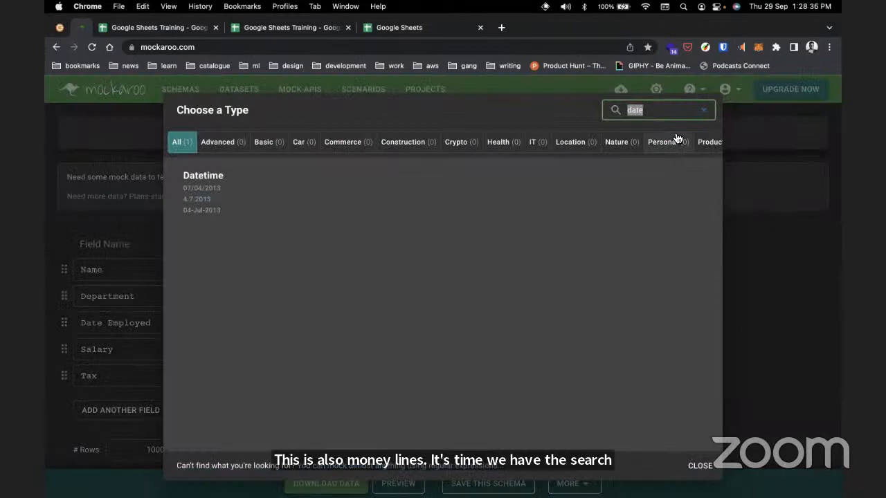
text(depa)
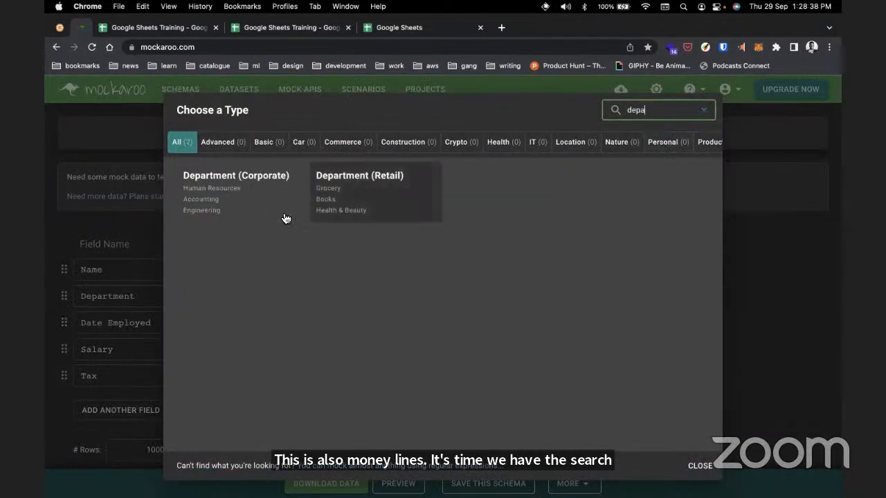
click(253, 216)
click(247, 269)
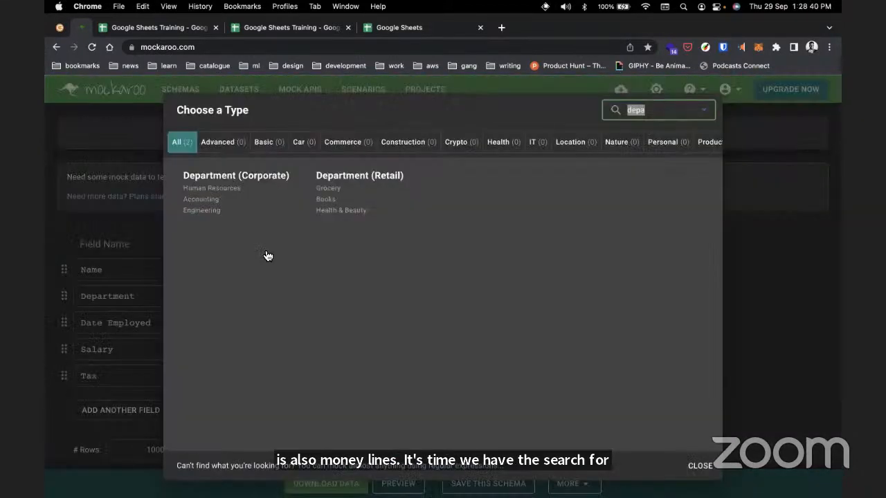
text(name)
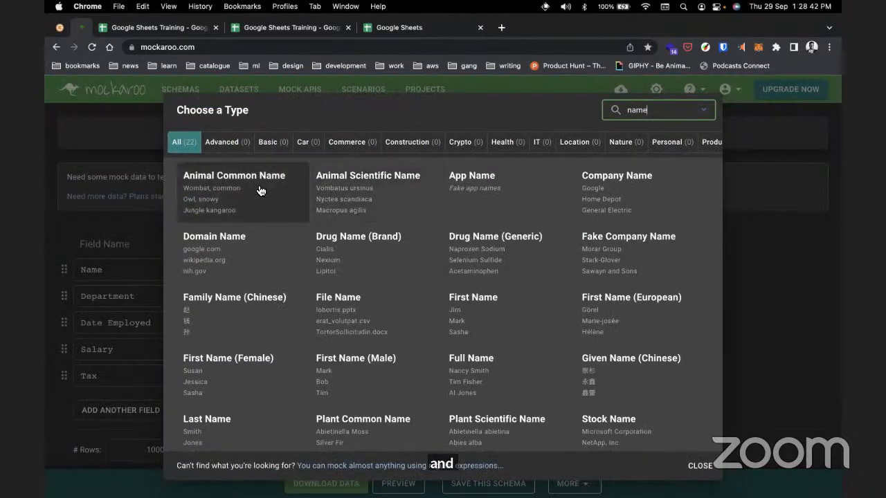
key(Return)
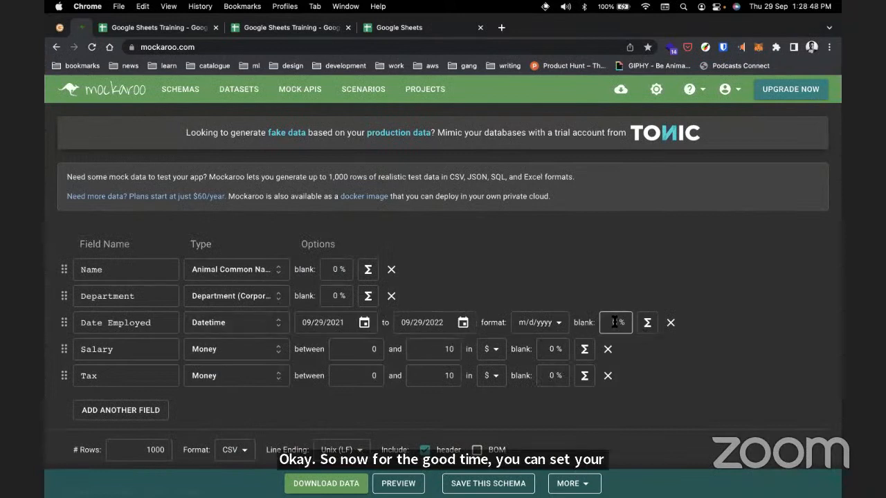
Try blank rates such as 1% and 50% on the Name field and reset it to 0%.
double_click(334, 269)
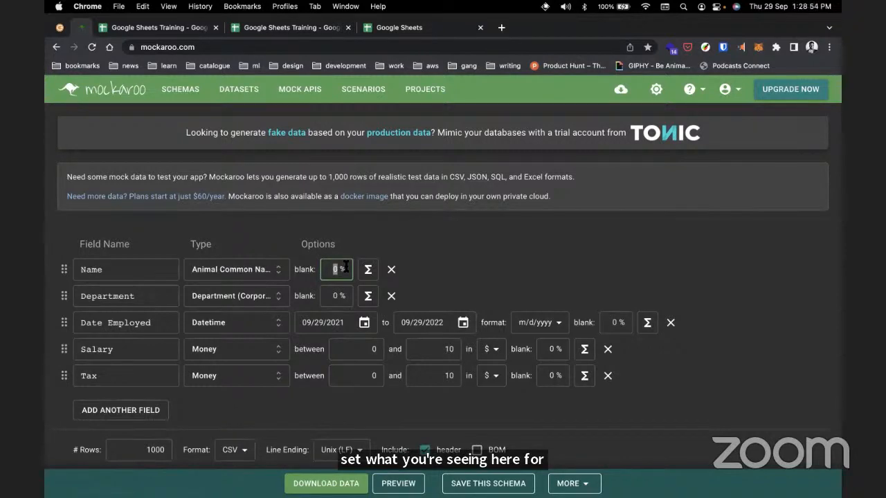
scroll(418, 314, down, 1)
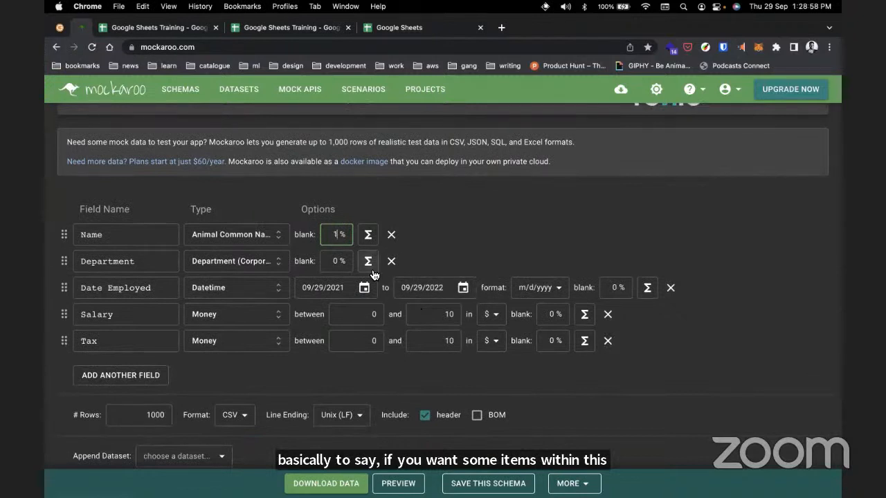
text(2)
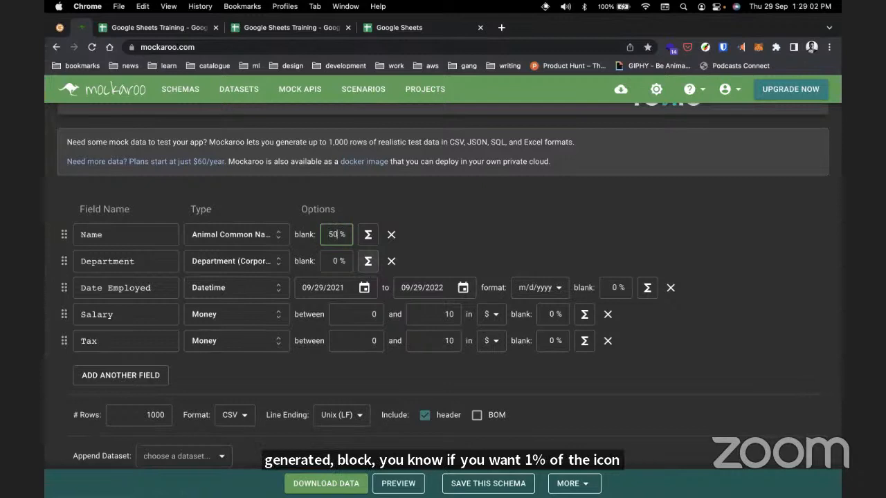
key(BackSpace)
key(BackSpace)
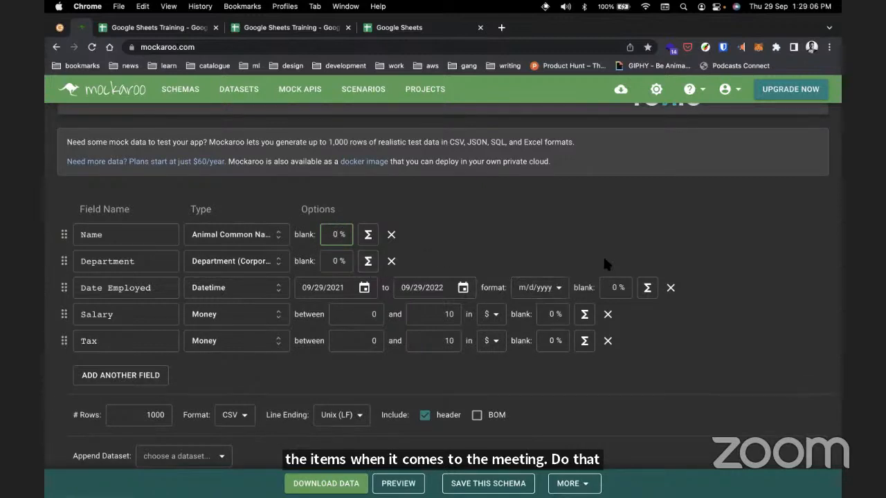
Set the number of rows to generate to 100.
scroll(433, 378, down, 2)
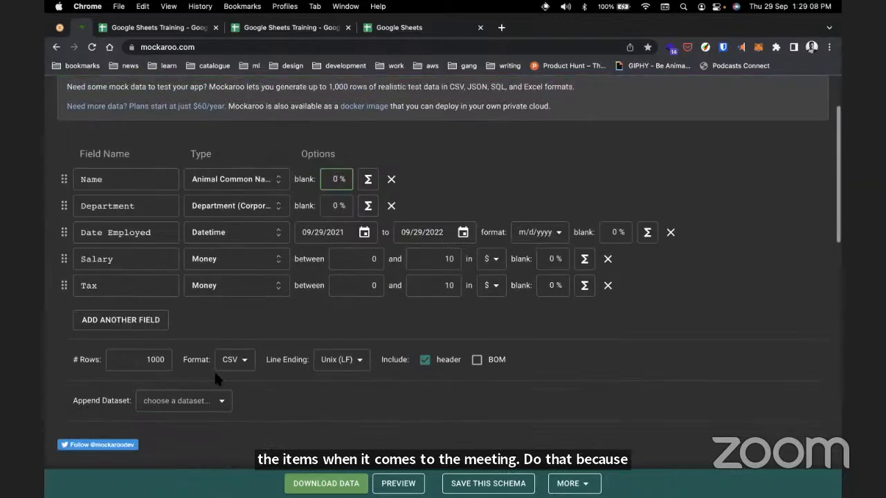
click(158, 359)
double_click(156, 359)
text(100)
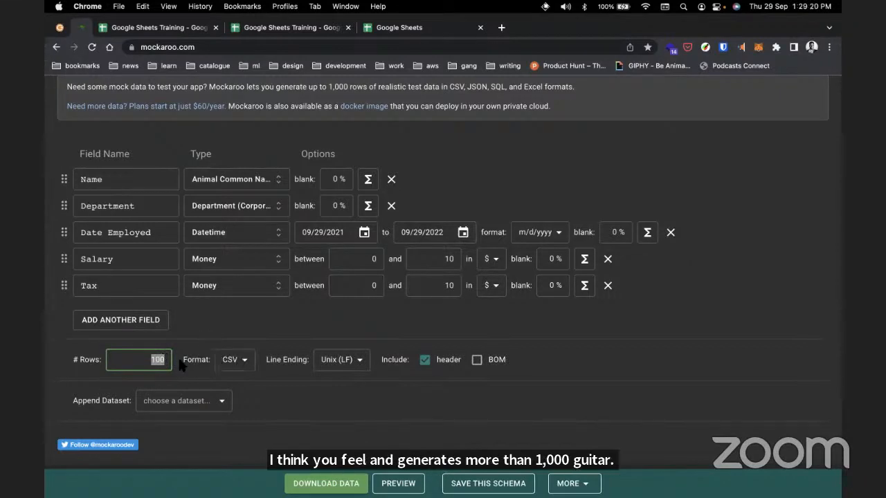
Switch the output format to JSON, preview the generated records, and return the format to CSV.
click(235, 363)
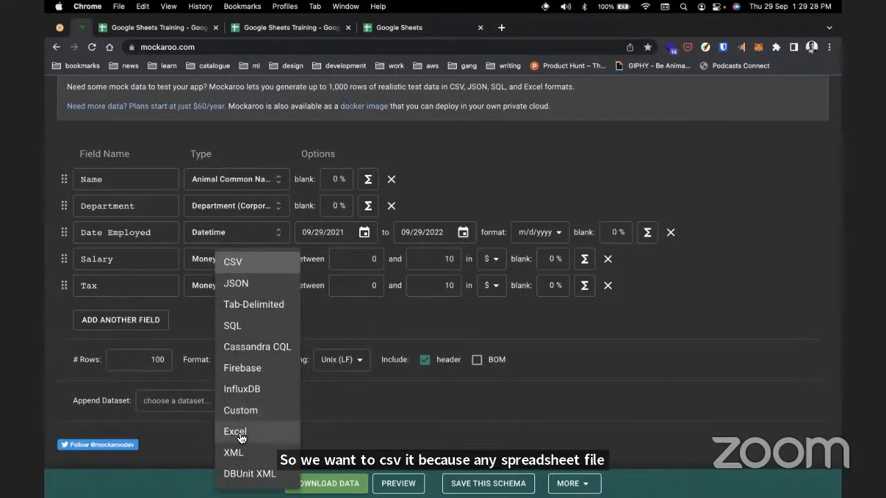
click(256, 285)
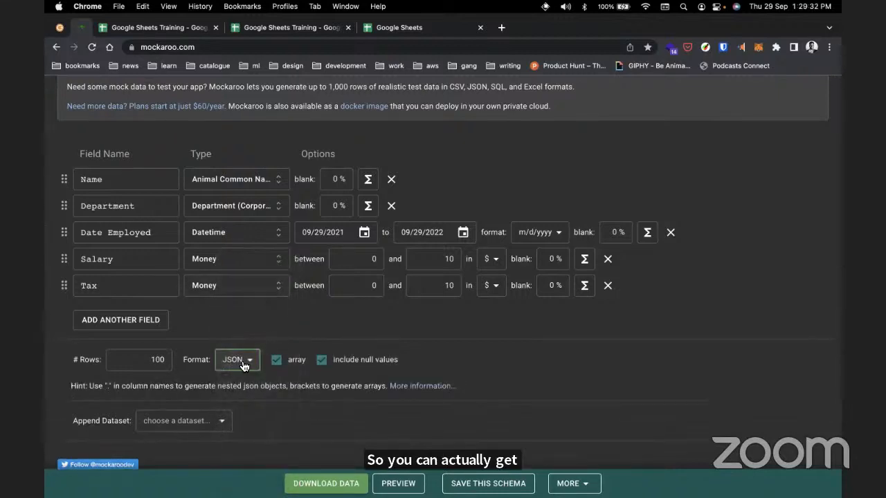
click(398, 483)
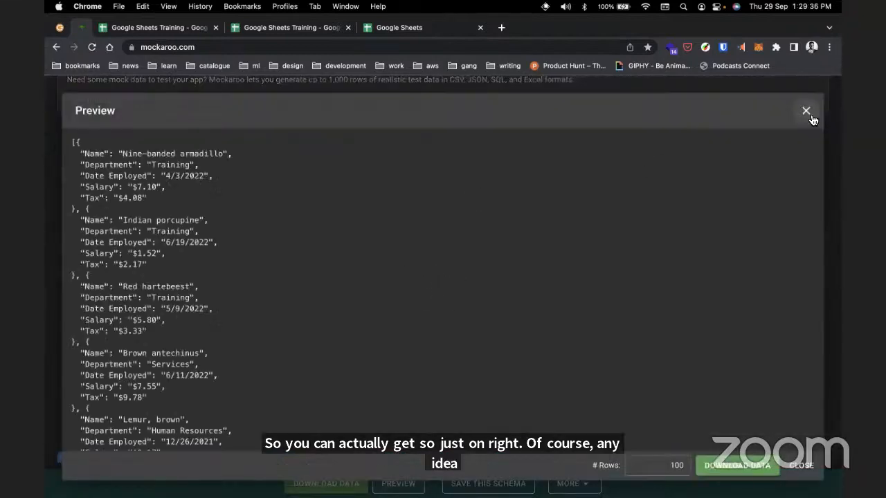
scroll(798, 123, down, 10)
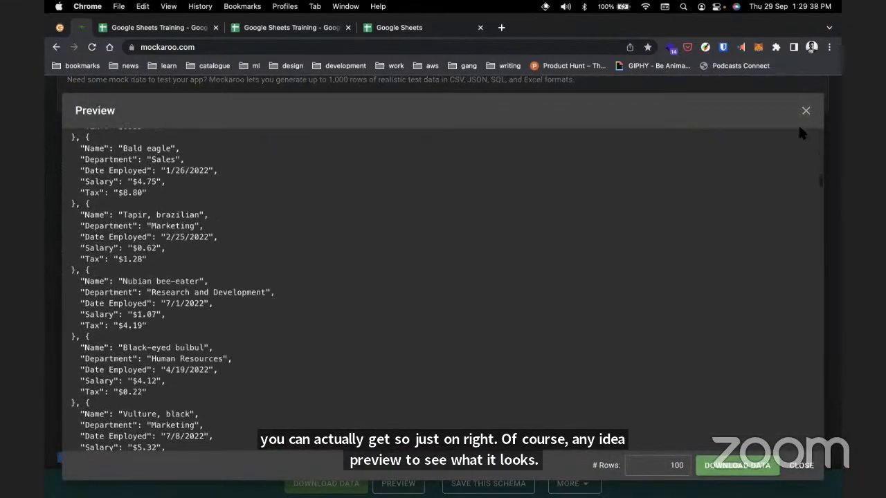
scroll(789, 132, up, 15)
click(806, 111)
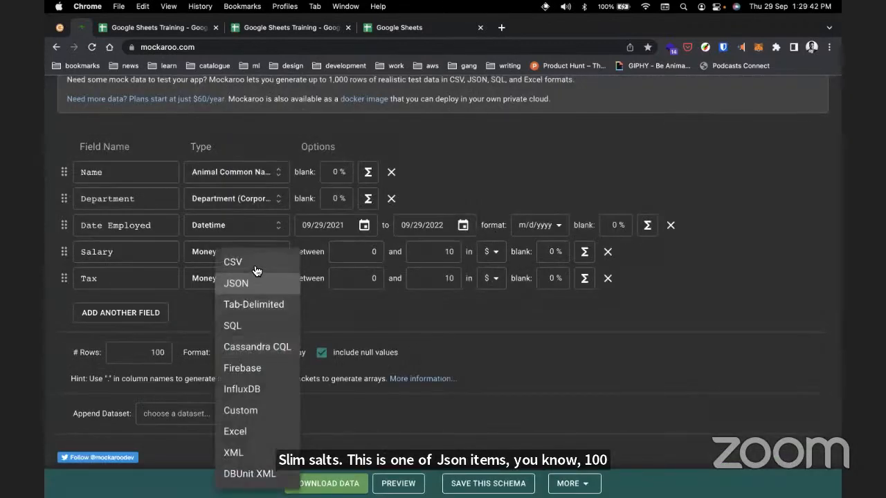
click(255, 263)
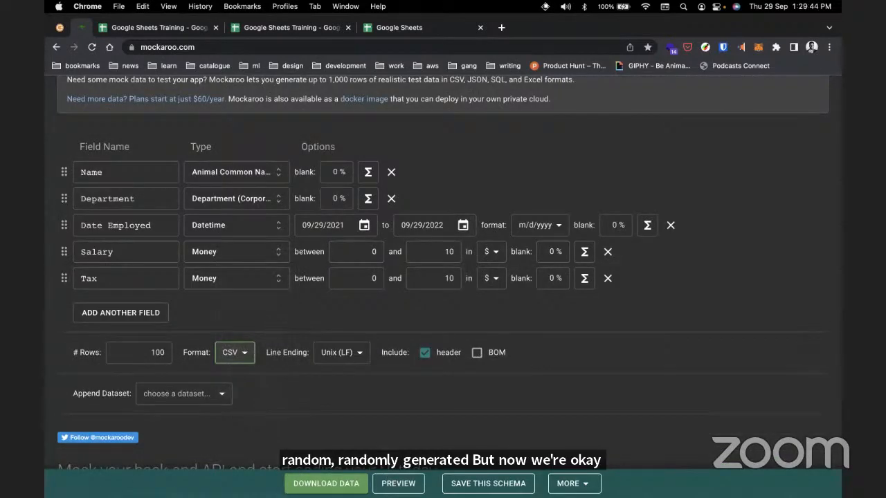
Preview the generated CSV data in both table and raw form, and download it.
click(393, 483)
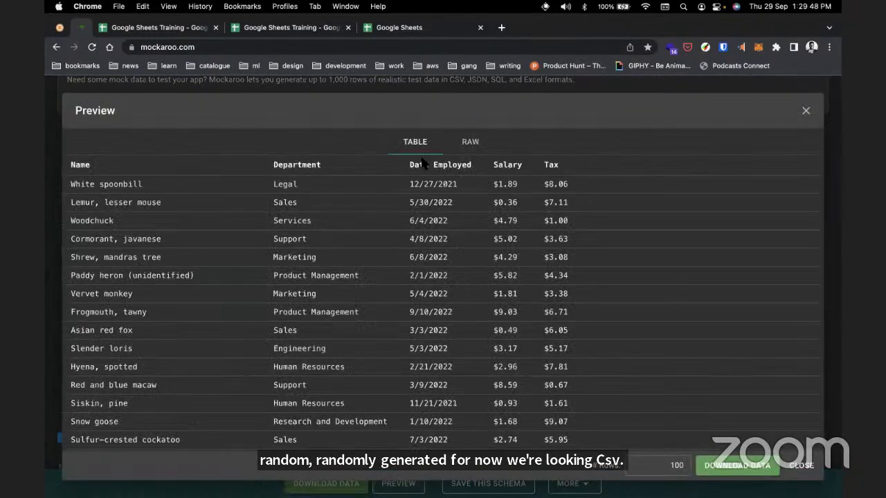
click(466, 144)
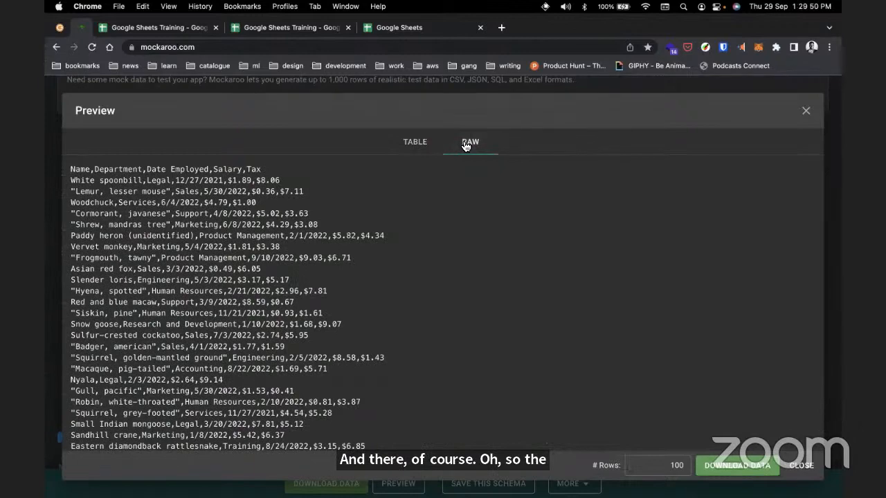
click(421, 145)
scroll(434, 258, down, 5)
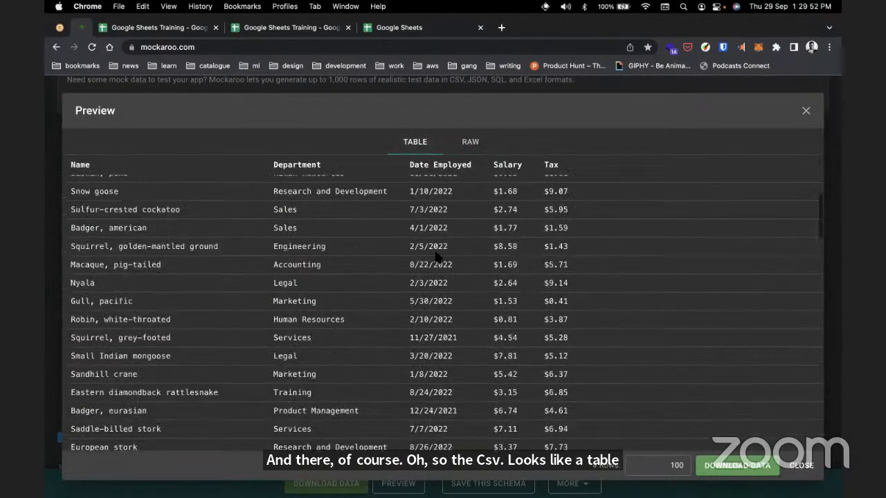
scroll(436, 254, down, 12)
scroll(436, 276, up, 11)
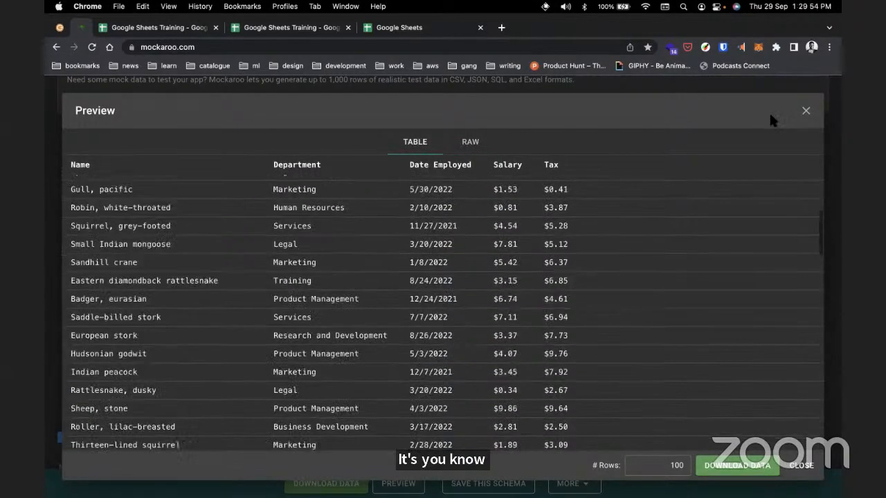
click(804, 112)
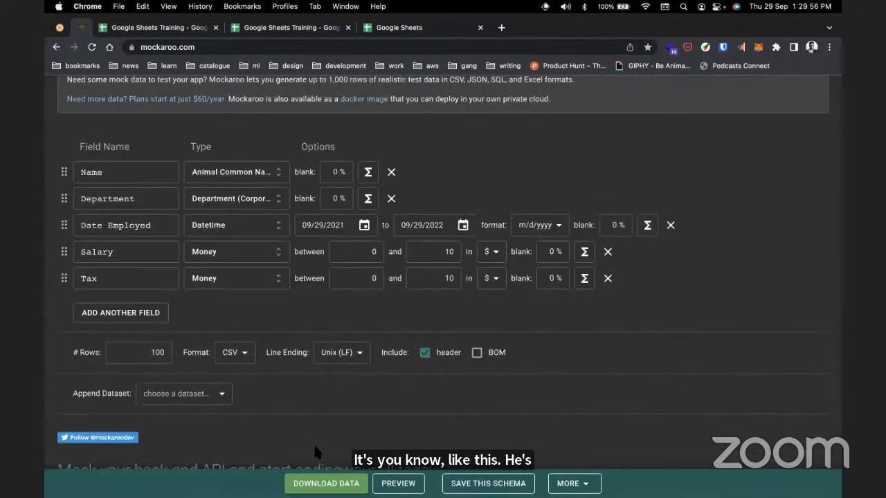
click(316, 483)
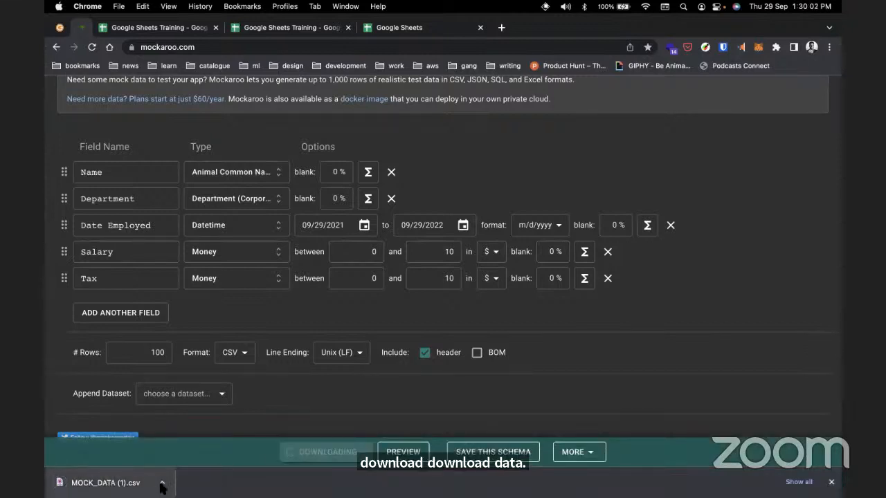
Show the downloaded MOCK_DATA (1).csv in its Downloads folder and move it to the desktop, closing the folder window.
click(162, 484)
click(181, 470)
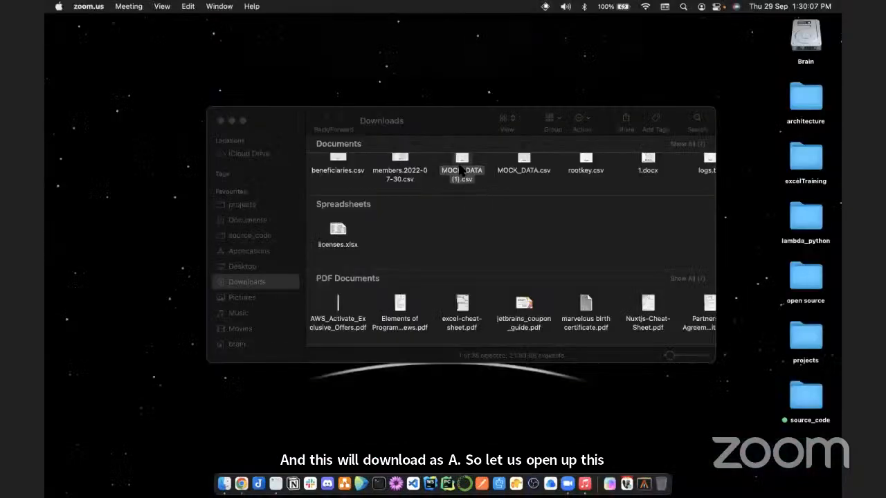
drag(459, 168, 489, 72)
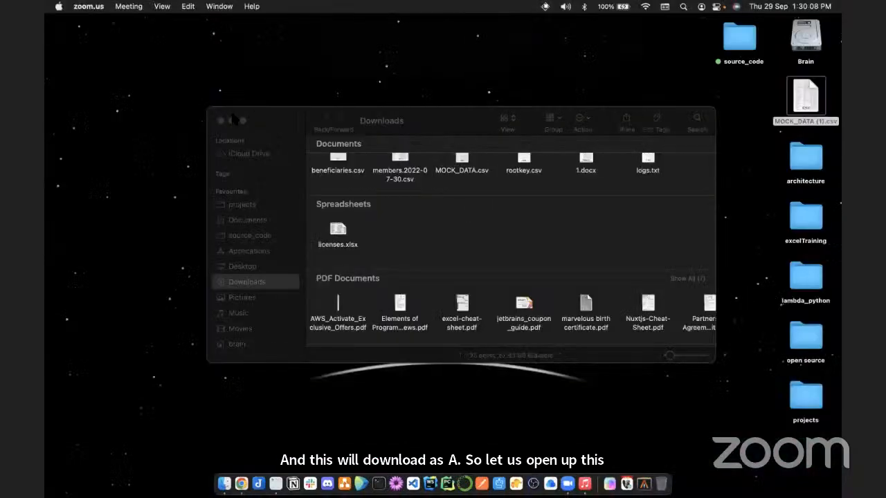
click(221, 120)
Rename the MOCK_DATA (1).csv file on the desktop as employee mock.csv.
click(804, 96)
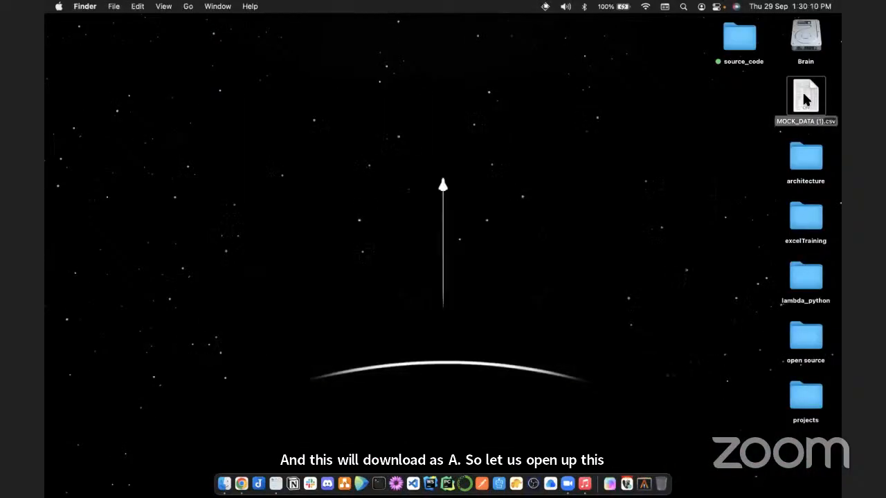
key(Return)
text(employee)
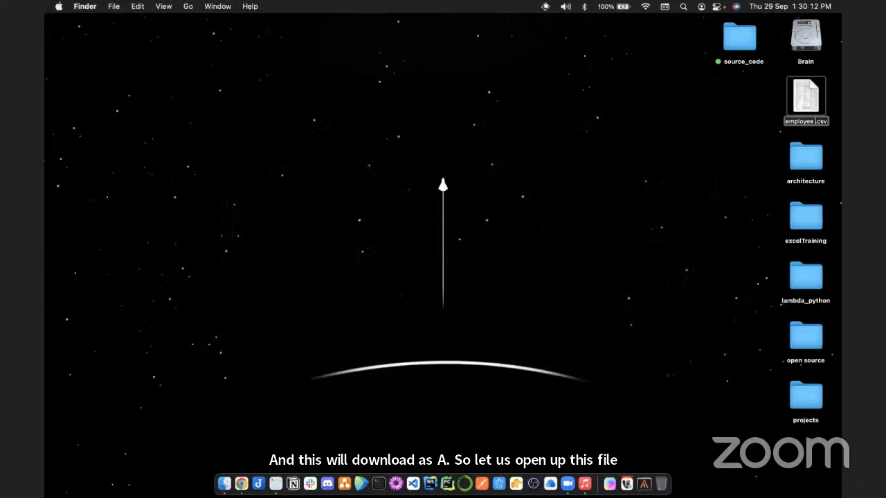
text( mock)
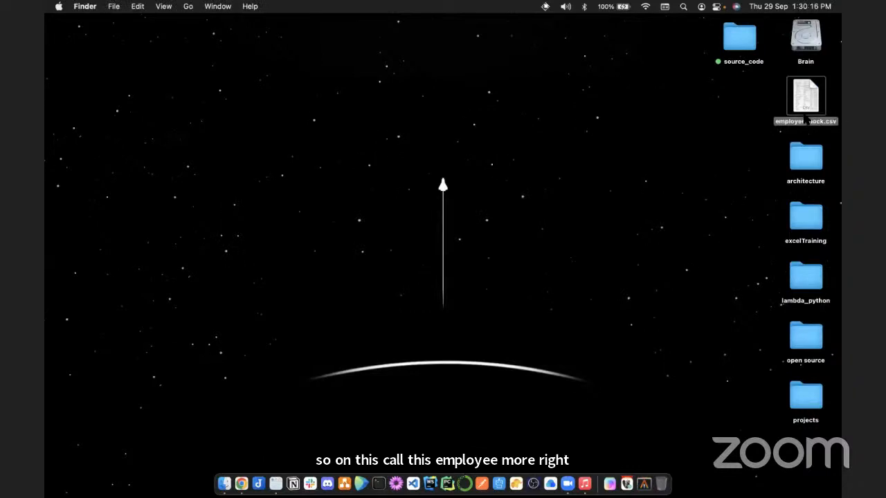
Switch back to Chrome and create a new blank spreadsheet through sheets.new in place of the template gallery.
key(super+Tab)
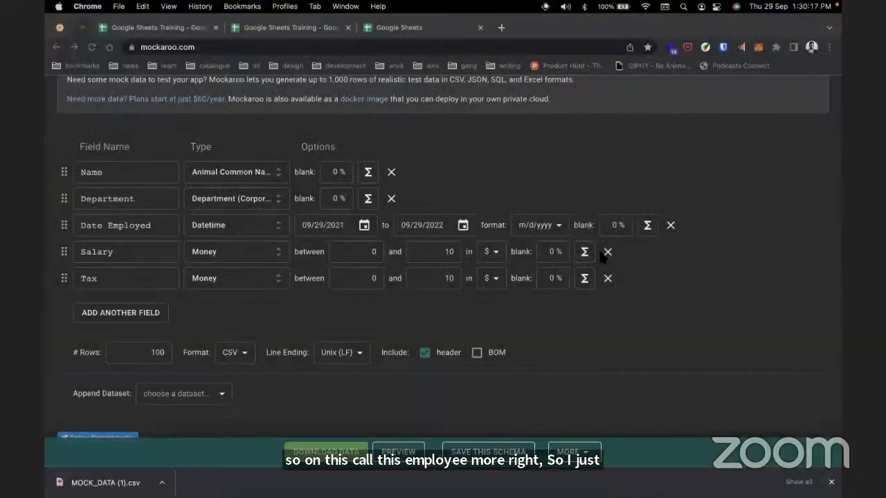
click(130, 29)
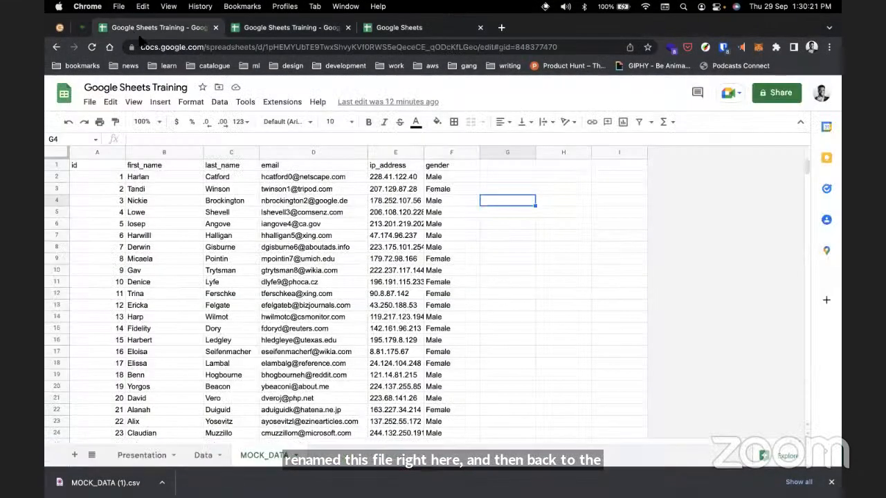
click(289, 29)
click(391, 28)
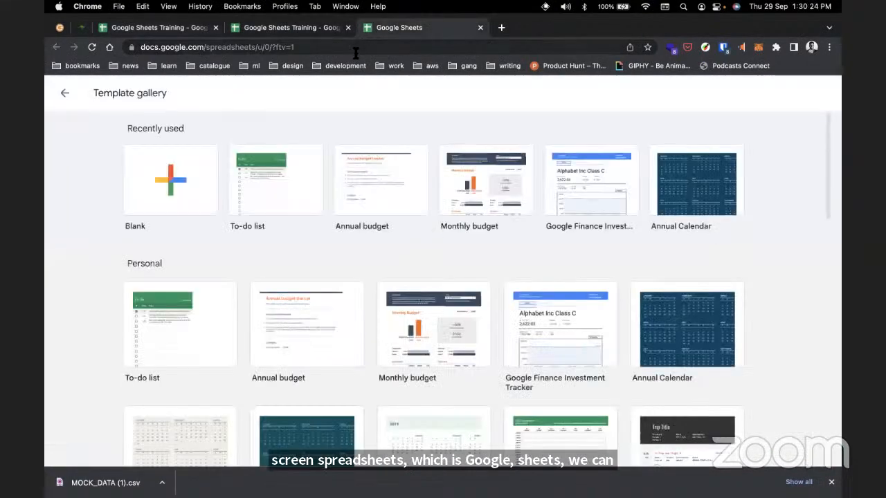
text(sheets.new)
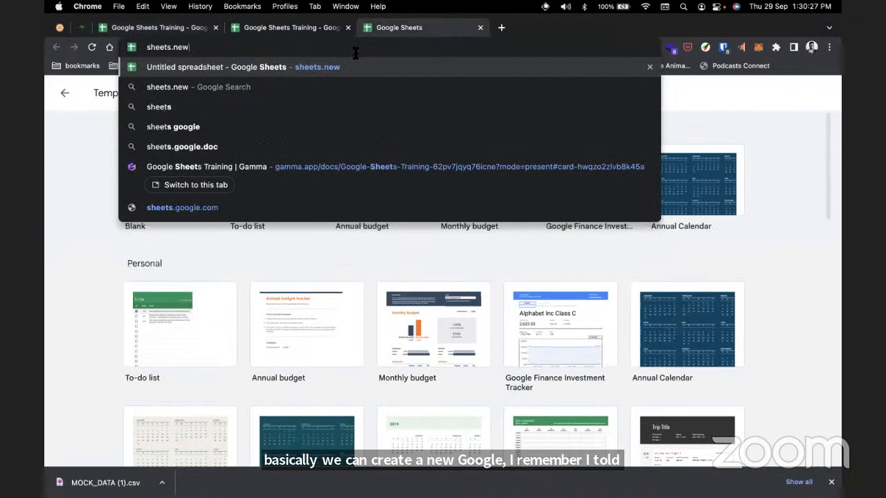
key(Return)
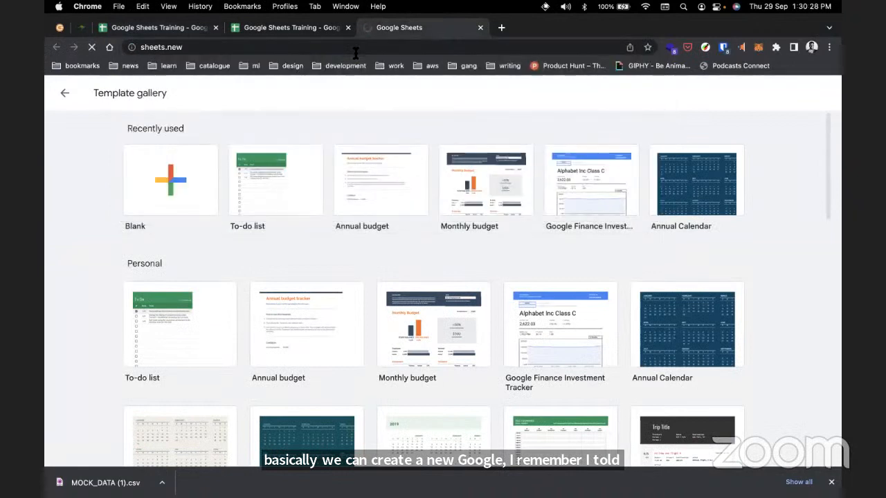
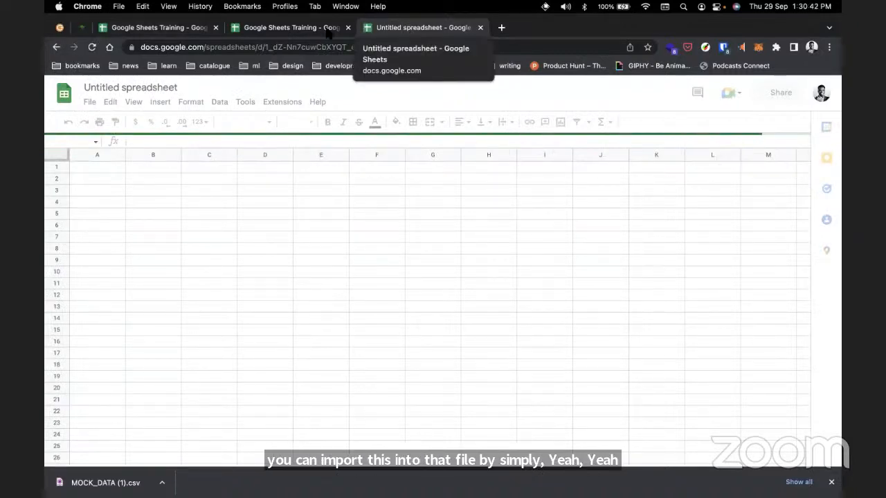
In the Google Sheets Training salary workbook, start a file import and upload employee mock.csv from the Desktop folder.
click(288, 29)
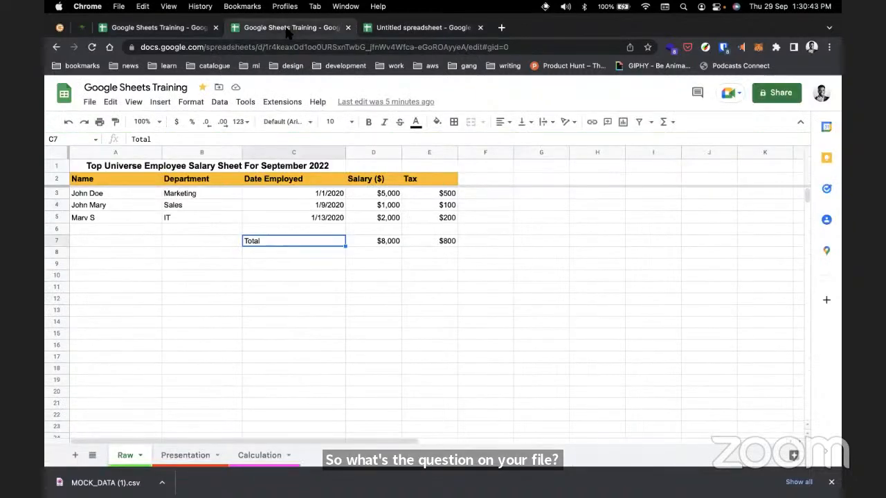
click(89, 103)
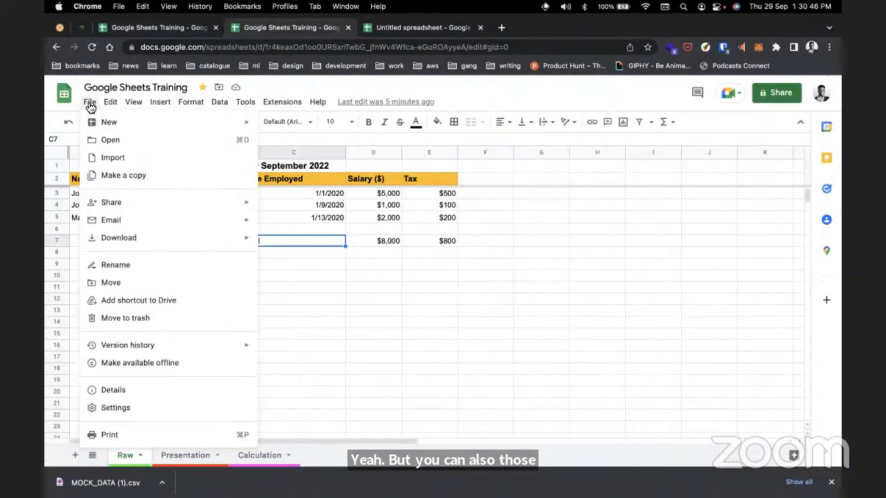
click(89, 103)
click(89, 103)
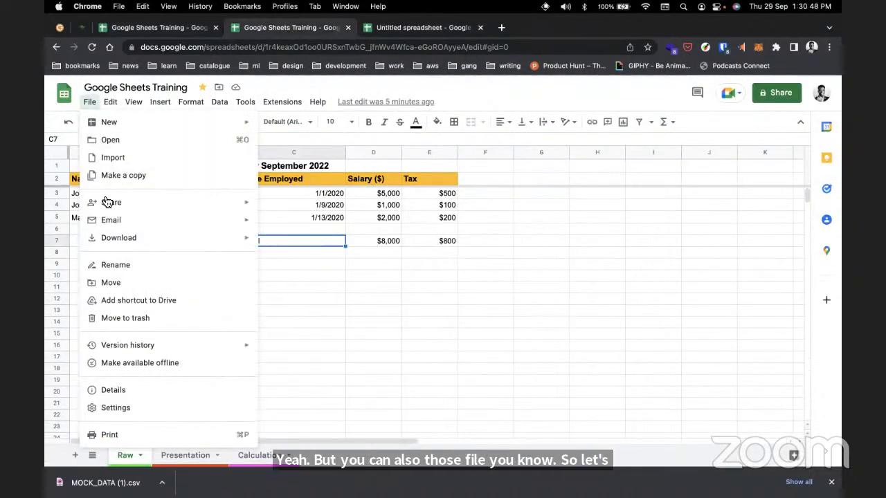
click(124, 158)
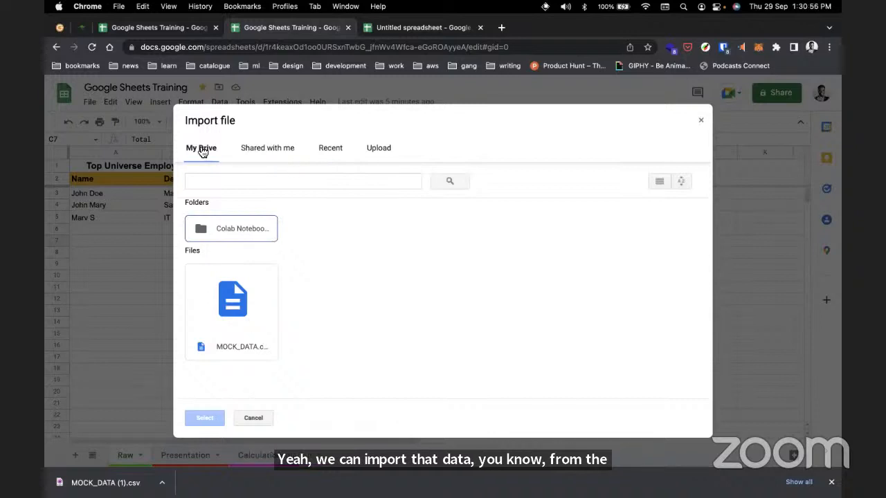
click(256, 148)
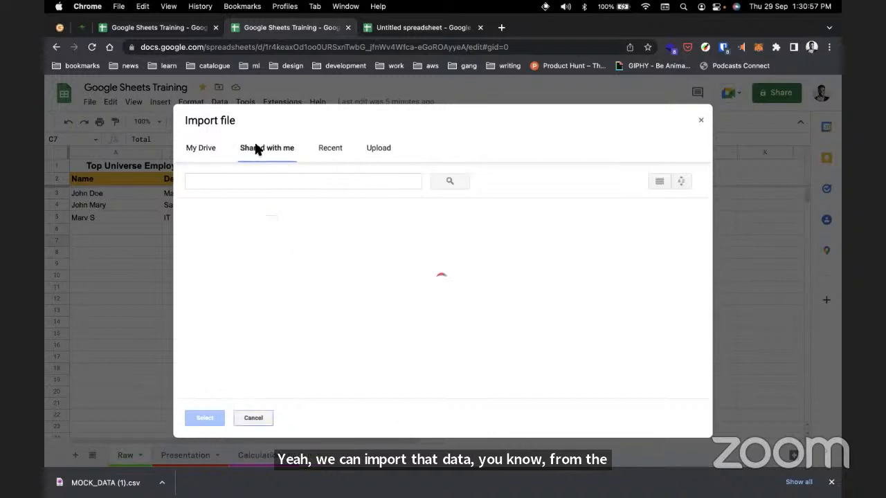
click(375, 149)
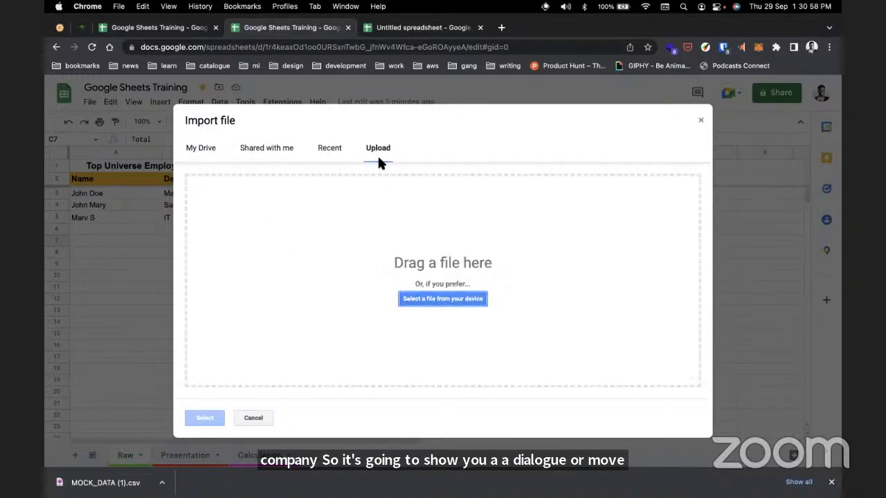
click(464, 299)
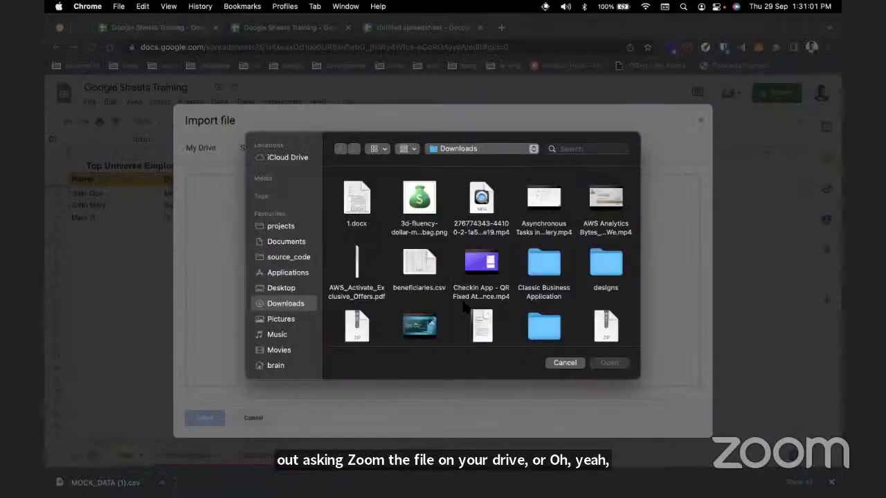
click(284, 279)
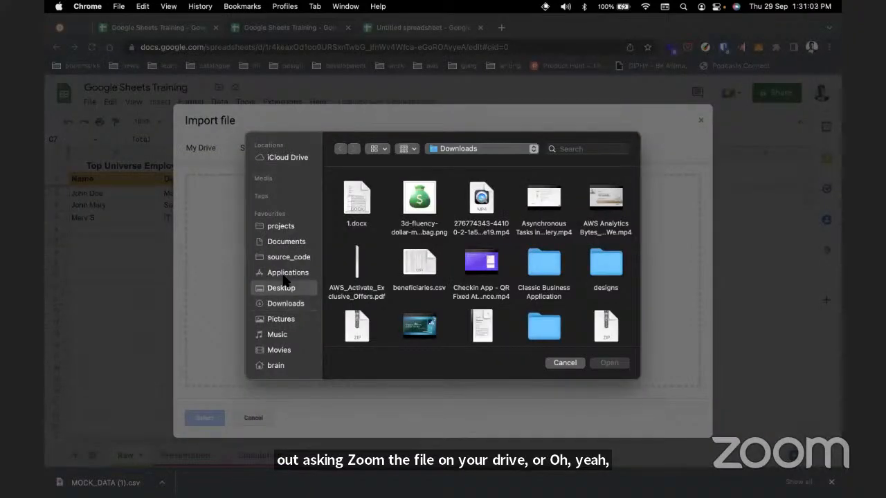
double_click(416, 198)
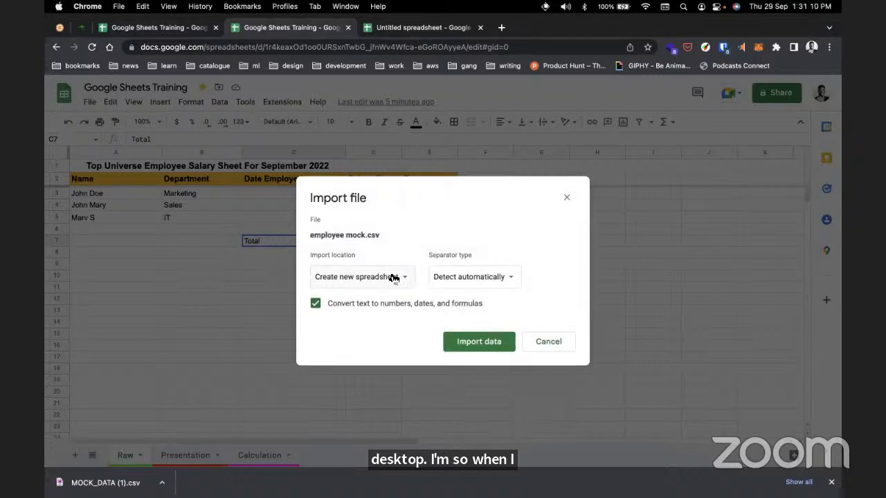
Import the CSV data with the location Insert new sheet(s), keeping the separator on Detect automatically.
click(394, 277)
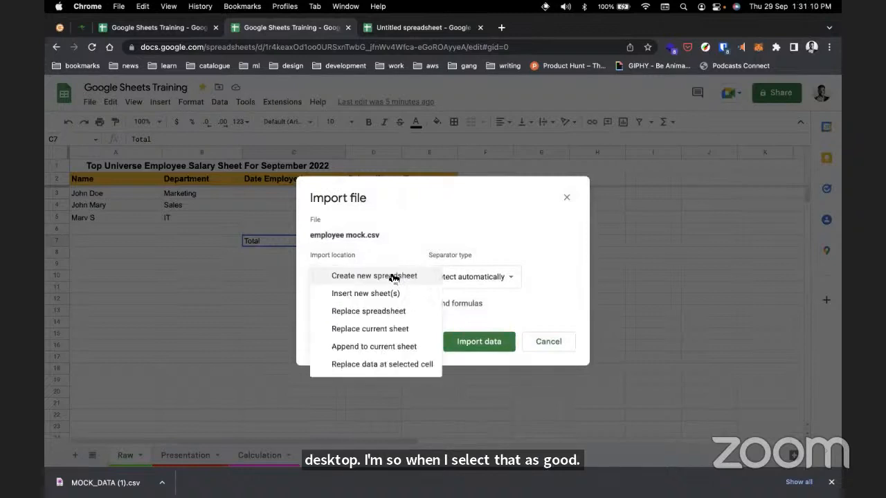
click(357, 299)
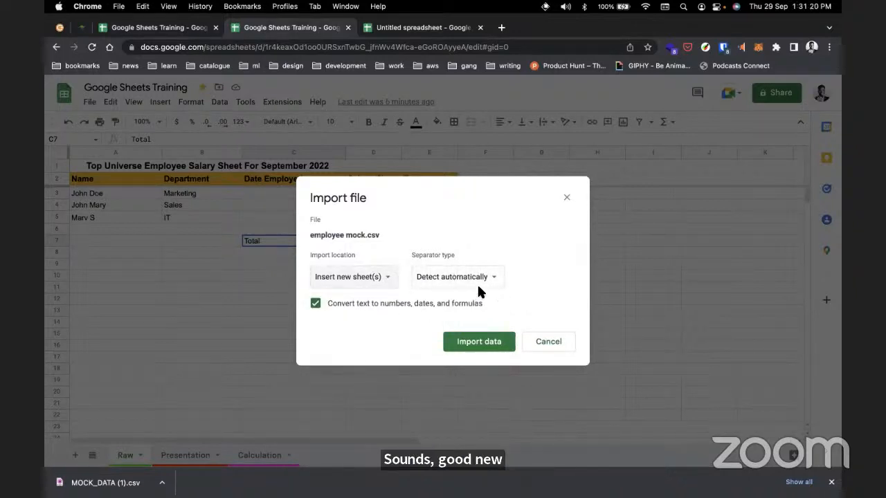
click(478, 285)
click(489, 246)
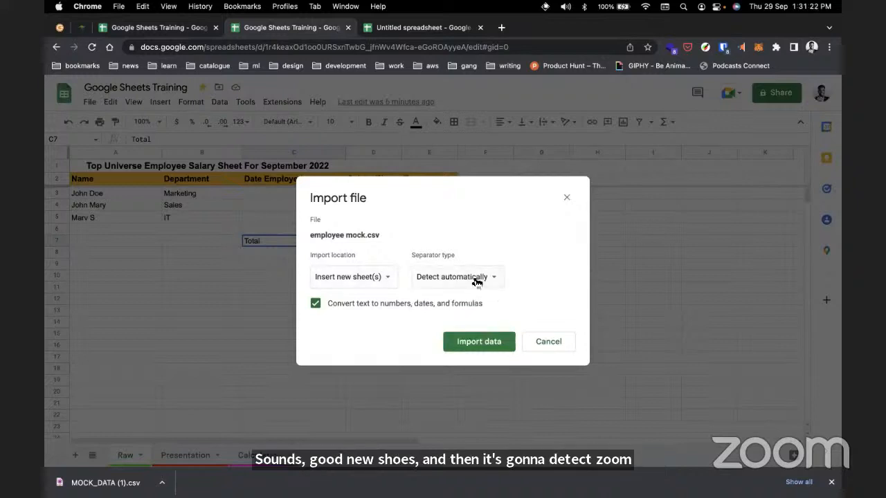
click(477, 282)
click(478, 234)
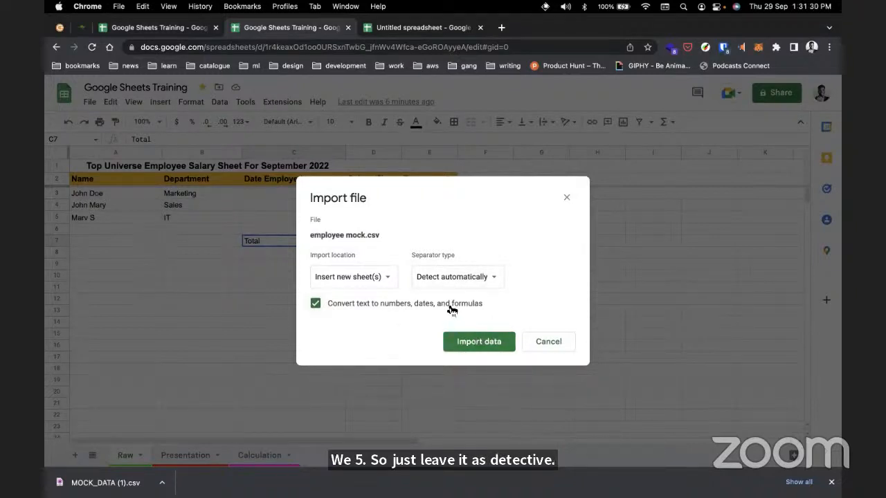
click(483, 339)
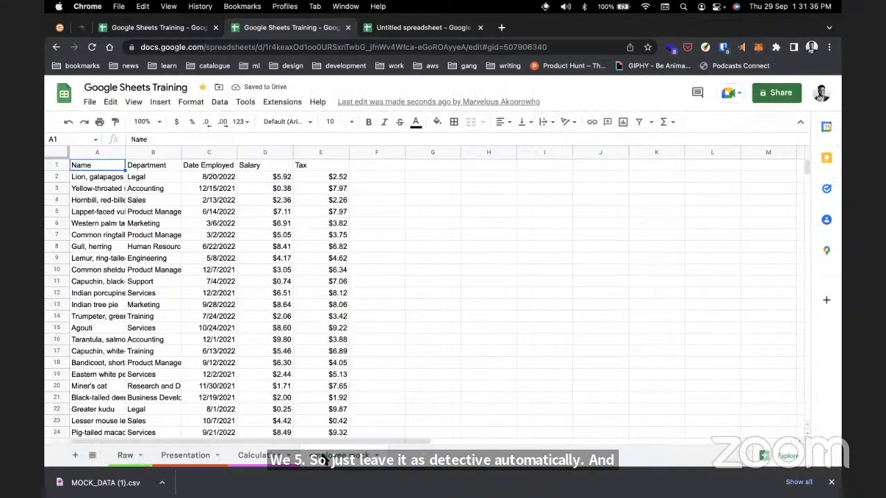
Look through the imported rows and enter the formula =D2 * 10/100 in the first Tax cell, E2.
scroll(306, 290, down, 20)
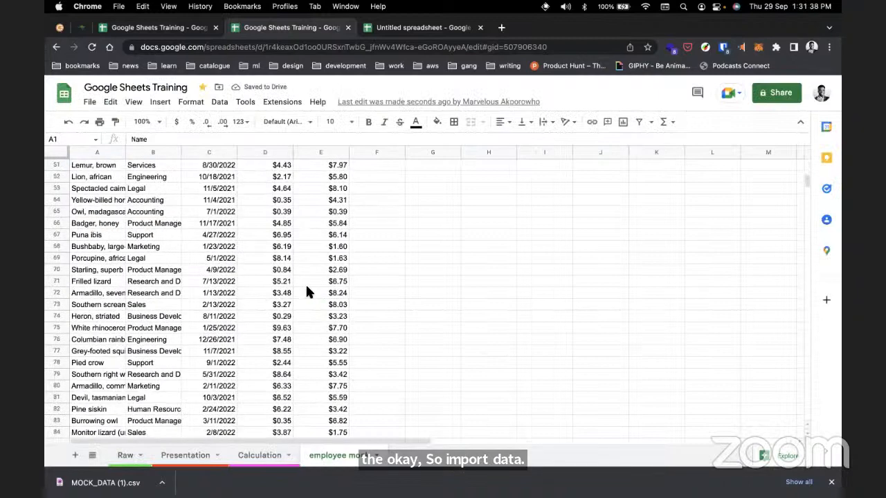
scroll(305, 283, up, 20)
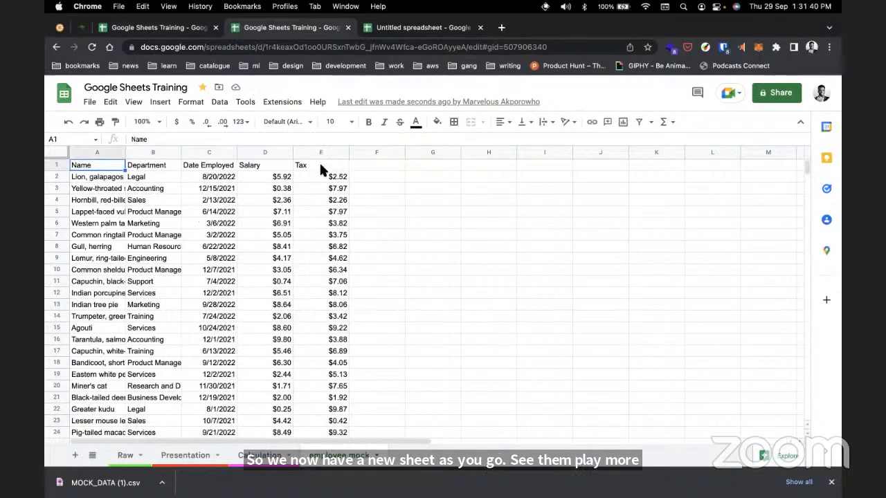
click(316, 176)
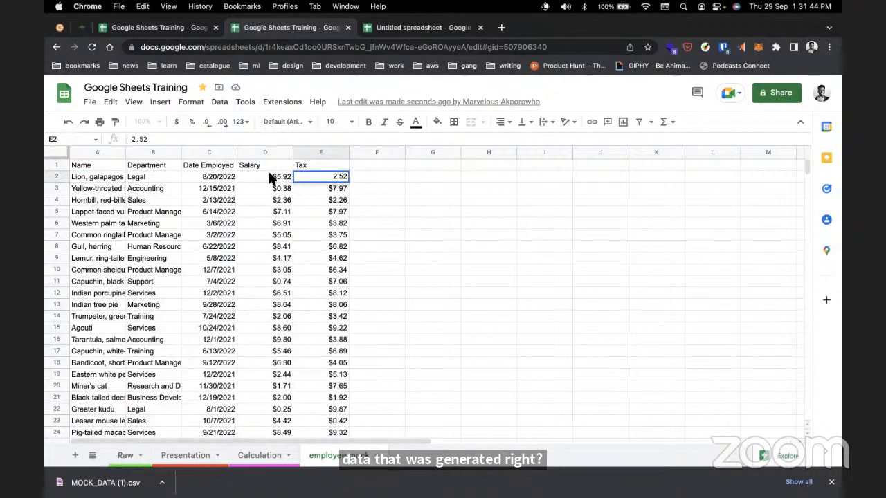
text(=)
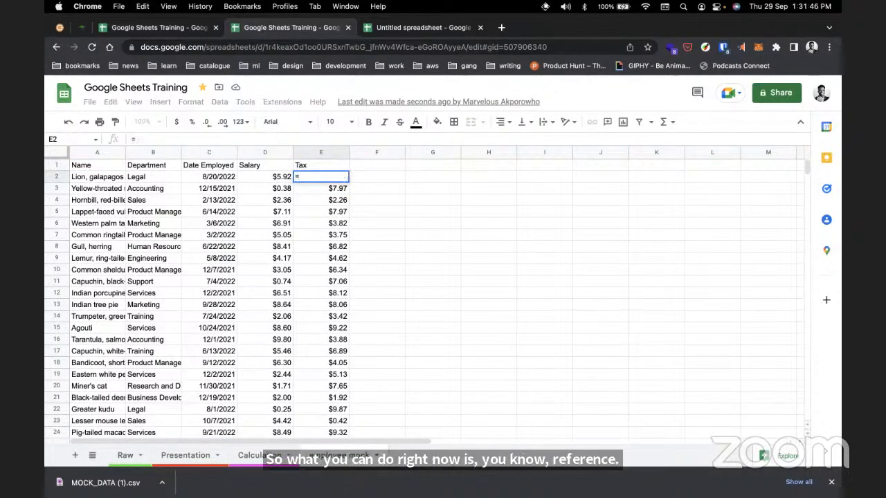
text(d)
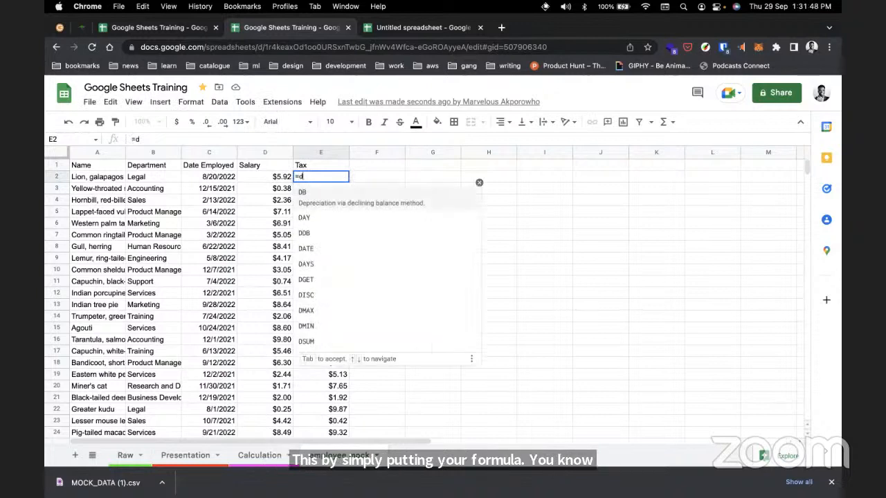
text(2)
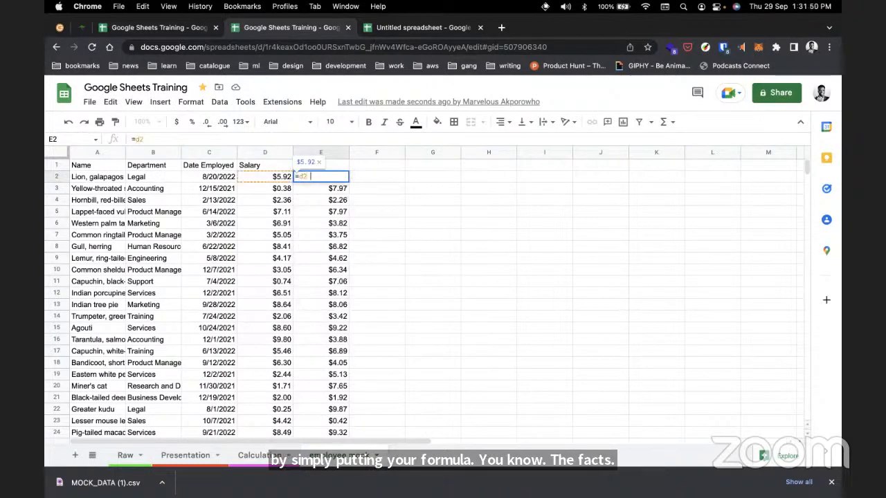
text( * )
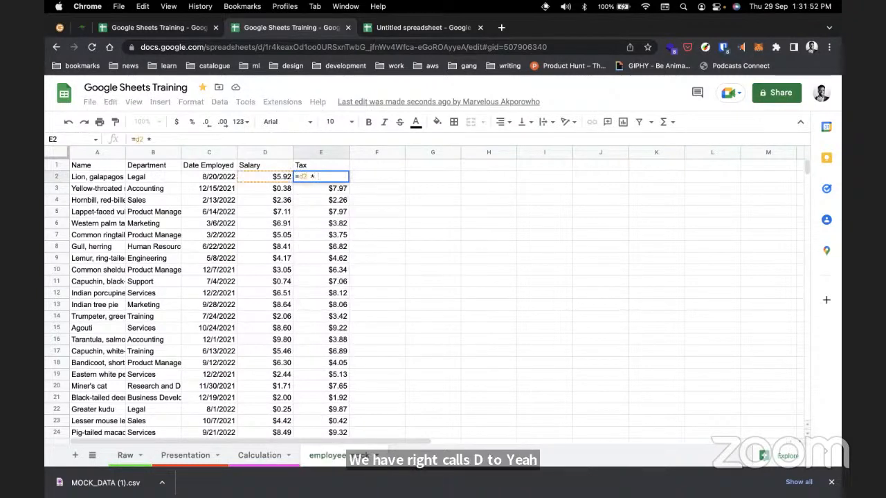
text(10/100)
key(Return)
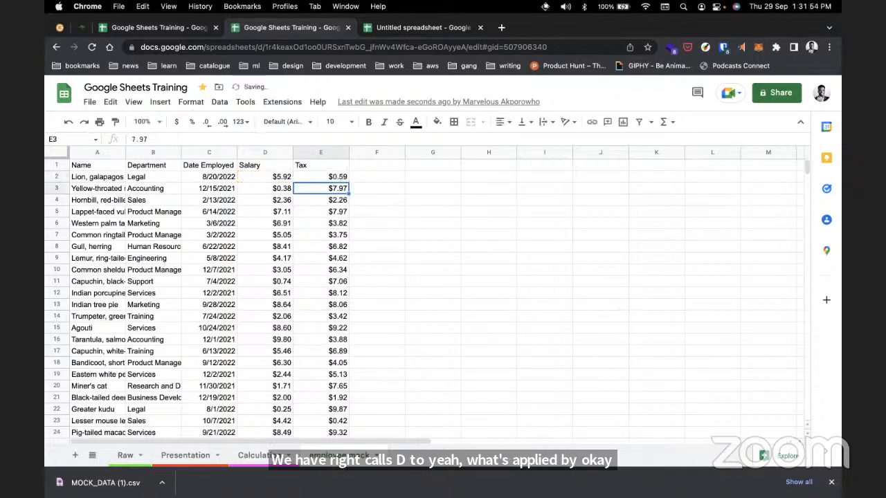
Fill the tax formula from E2 down the Tax column to E101.
click(335, 176)
drag(350, 181, 336, 200)
scroll(333, 192, up, 20)
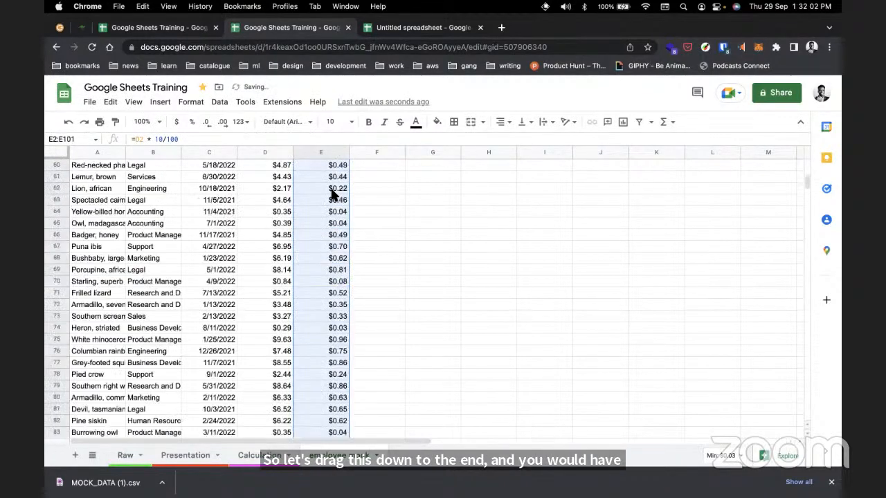
Set the first employee's salary in D2 to 10000 and check the tax calculated in E2.
click(277, 178)
double_click(276, 178)
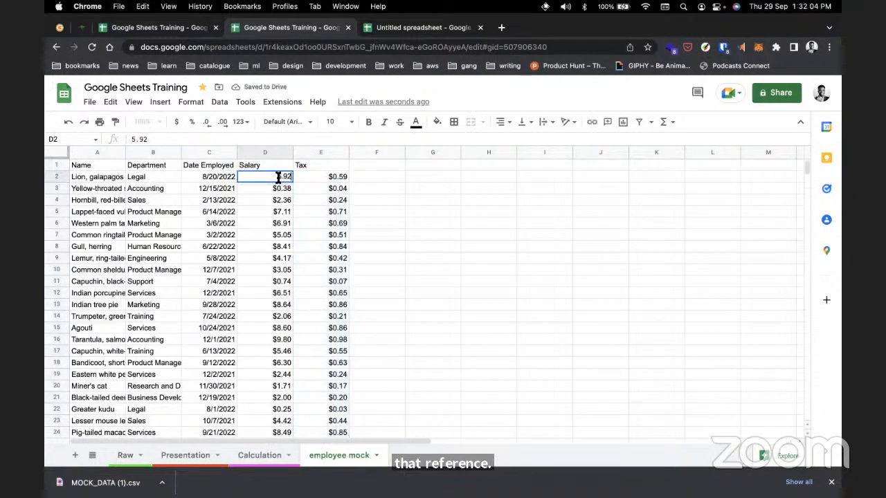
text(10,00)
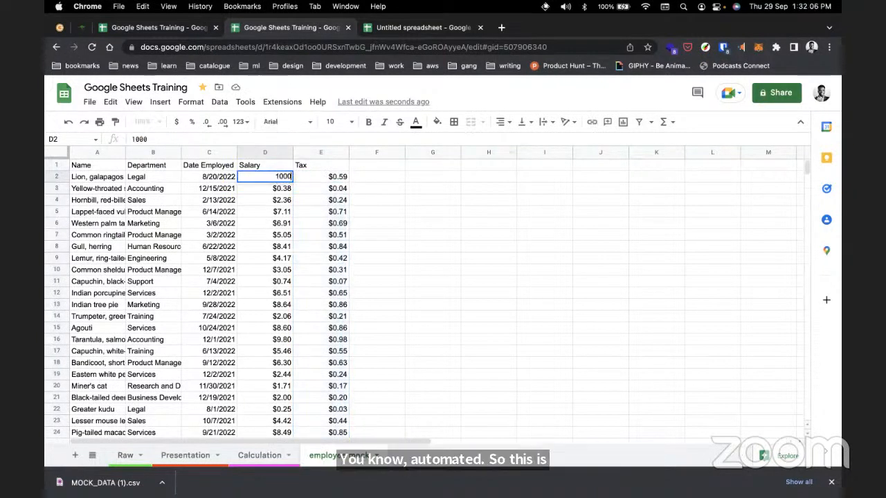
text(0)
key(Return)
click(346, 199)
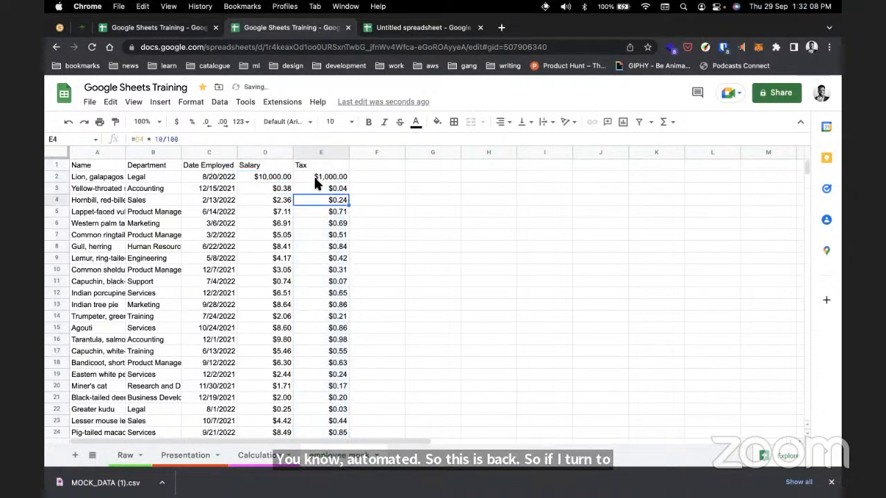
click(312, 176)
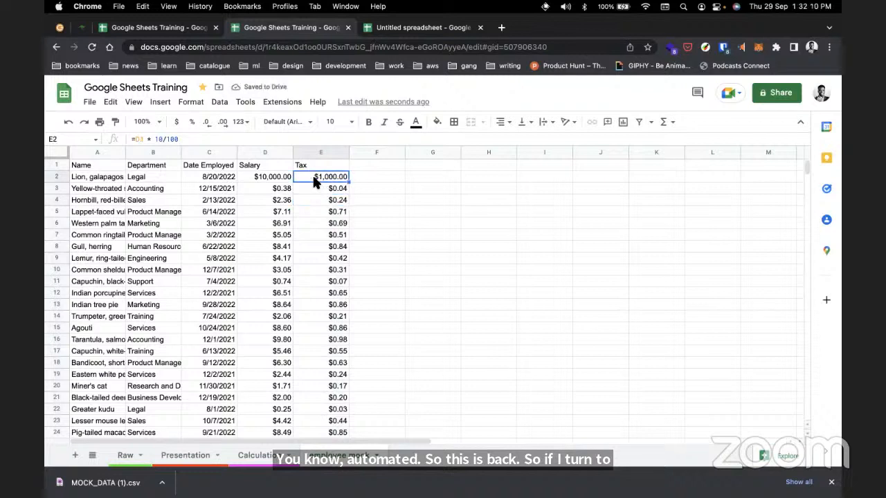
click(275, 189)
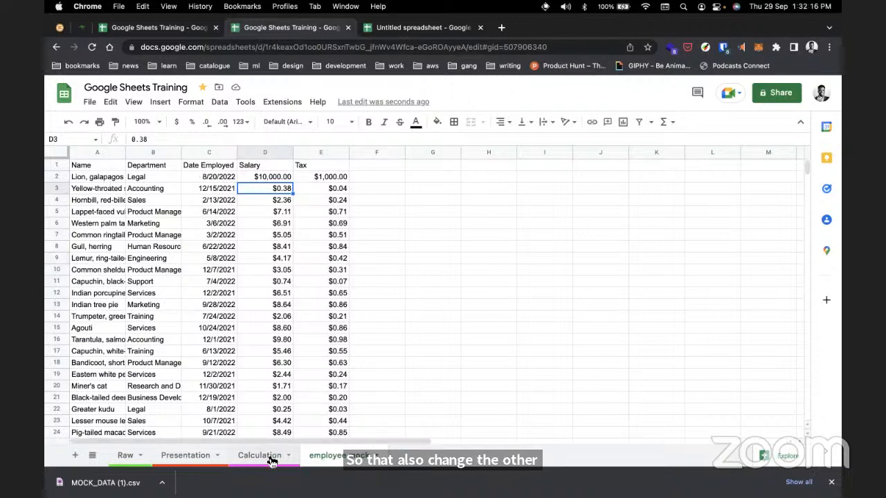
click(224, 179)
click(354, 177)
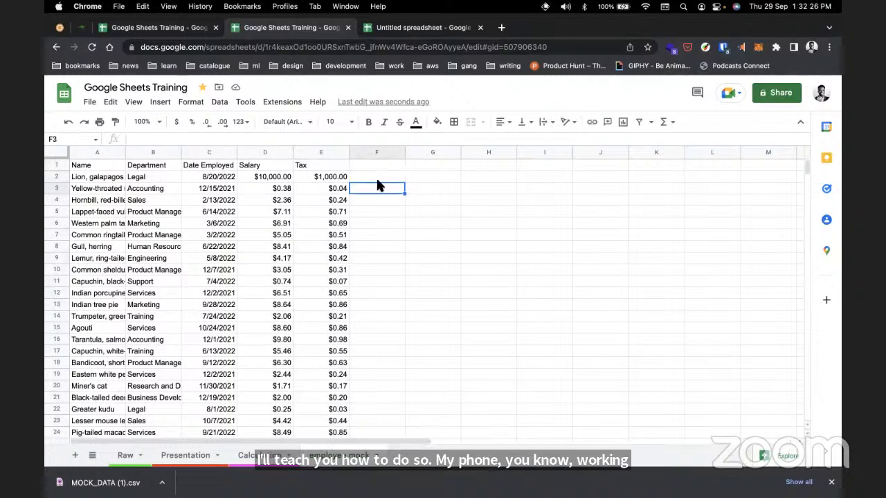
click(437, 177)
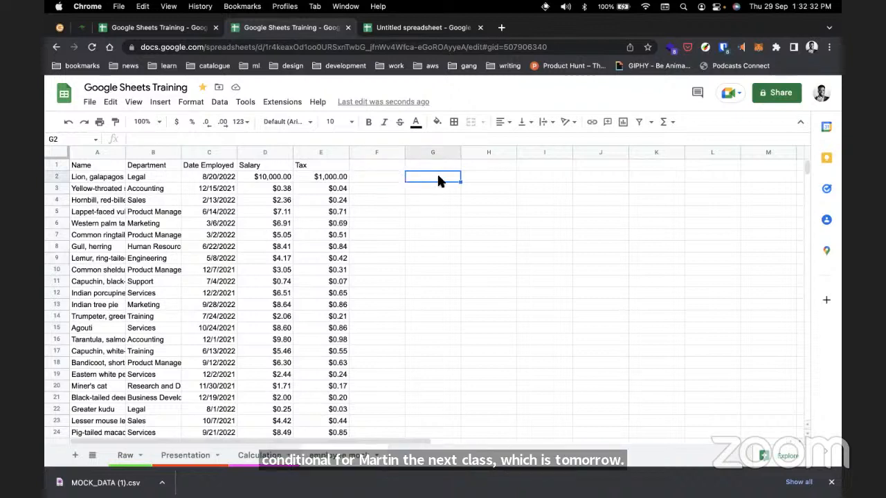
Set the workbook's general access to Anyone with the link and view the available link roles.
click(778, 92)
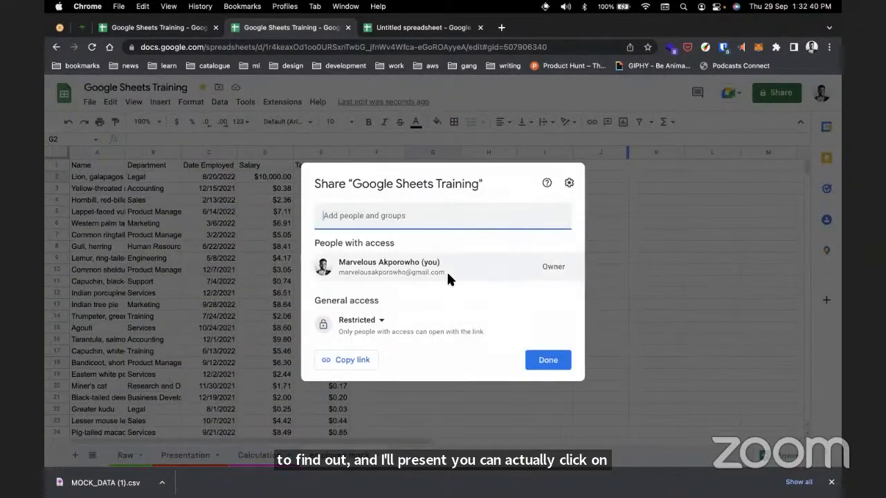
click(371, 321)
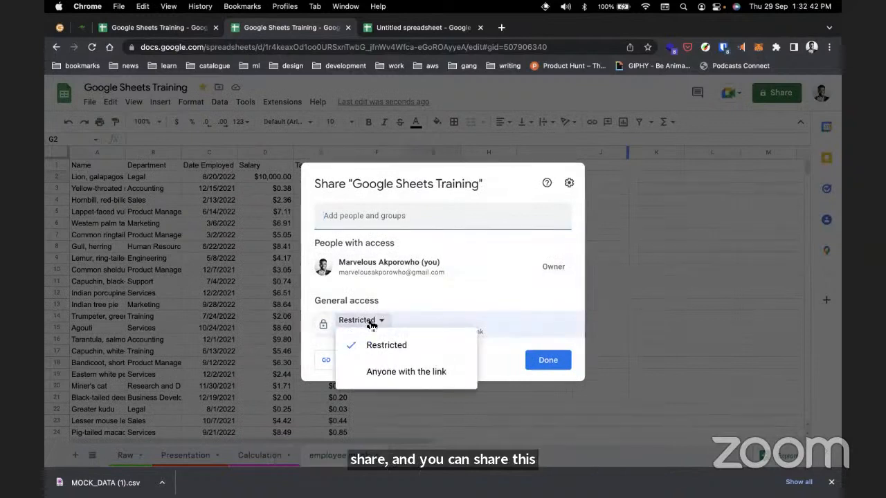
click(376, 368)
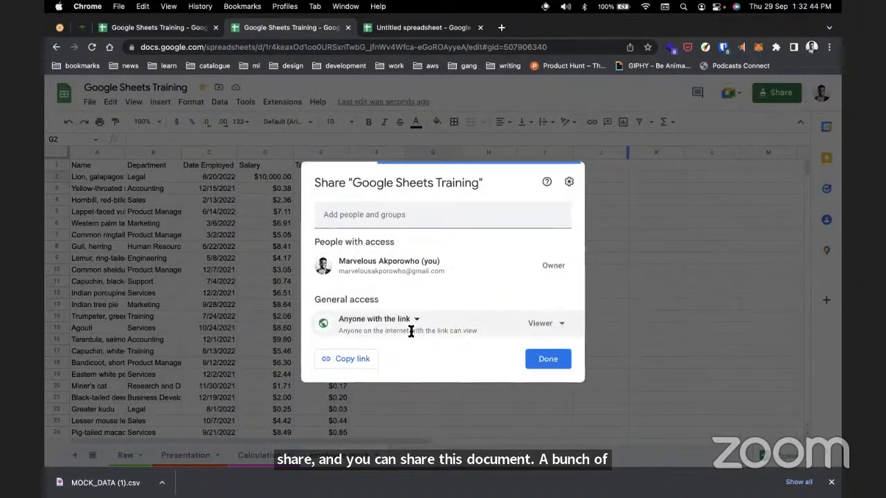
click(551, 327)
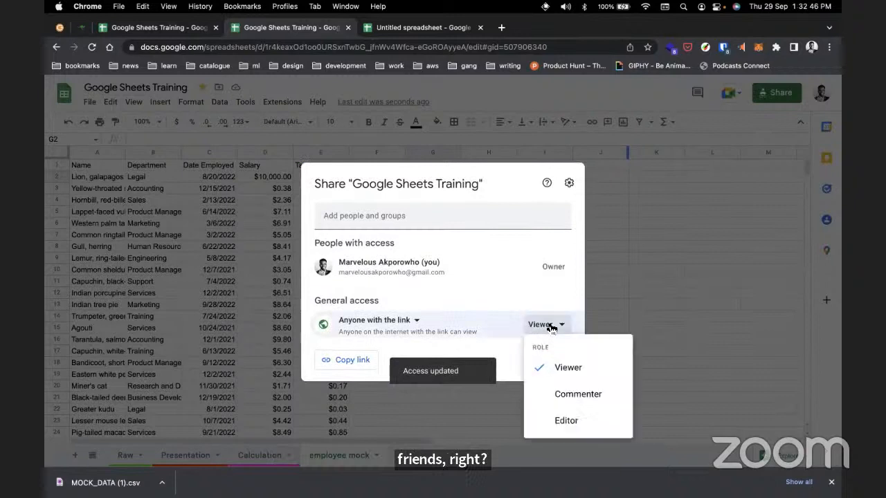
Return the workbook's general access to Restricted, view the suggested people to add, and close the sharing settings.
click(406, 323)
click(402, 322)
click(387, 344)
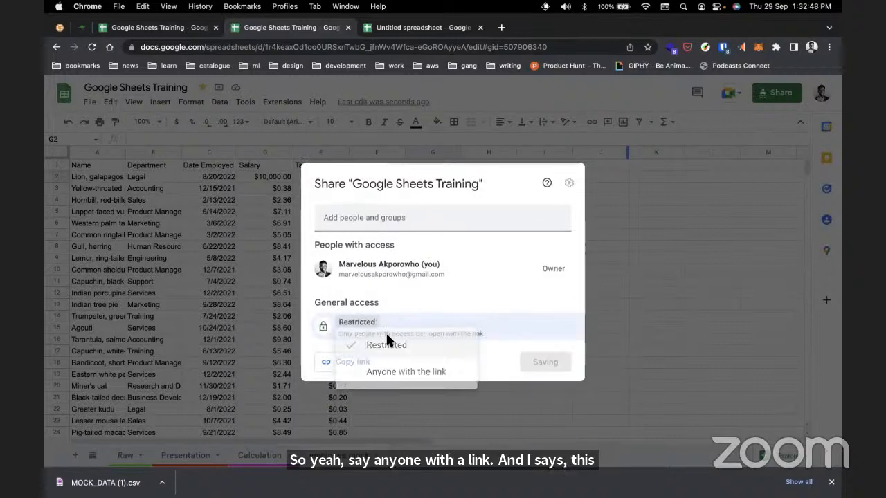
click(416, 216)
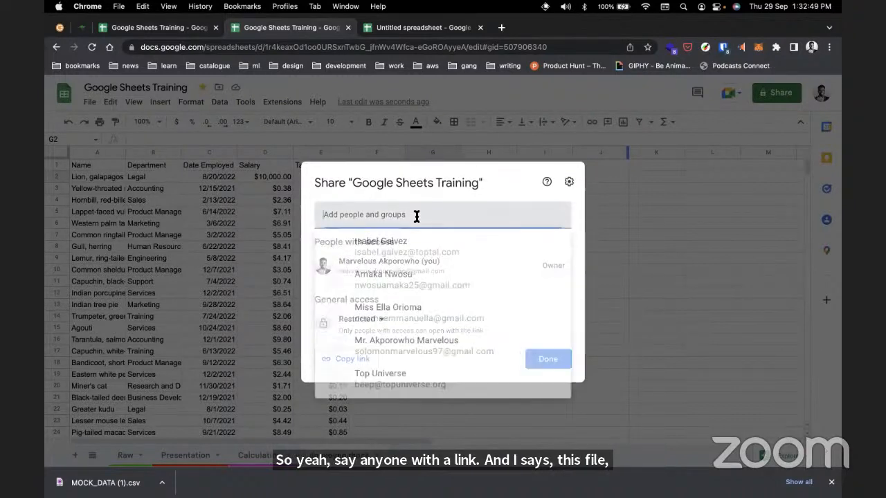
click(460, 167)
click(564, 151)
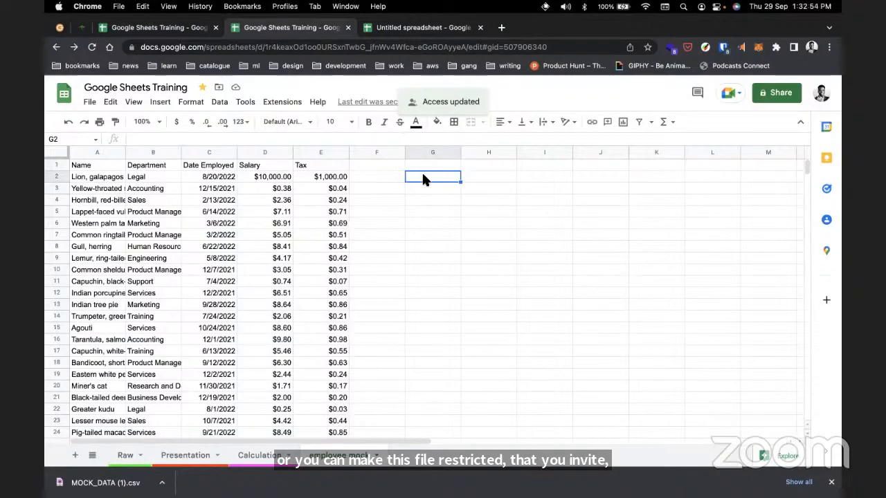
Reopen the workbook's sharing settings to review who has access, and close them without changes.
click(391, 174)
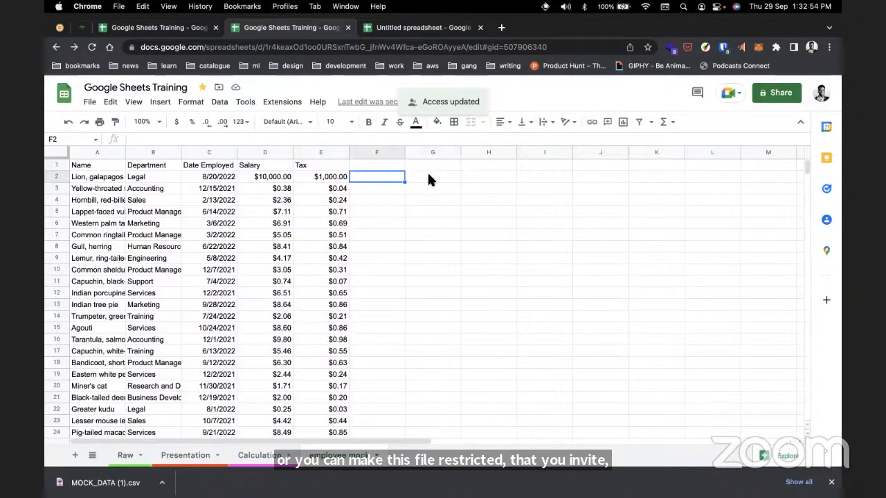
click(768, 95)
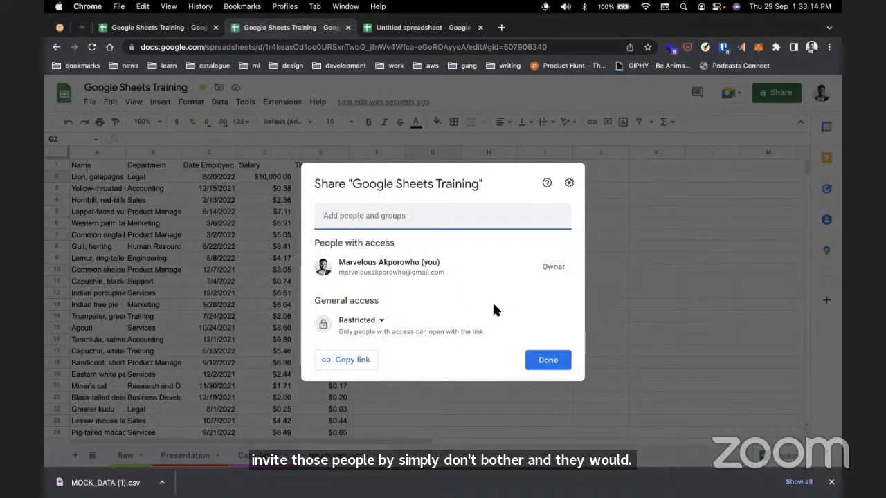
click(632, 217)
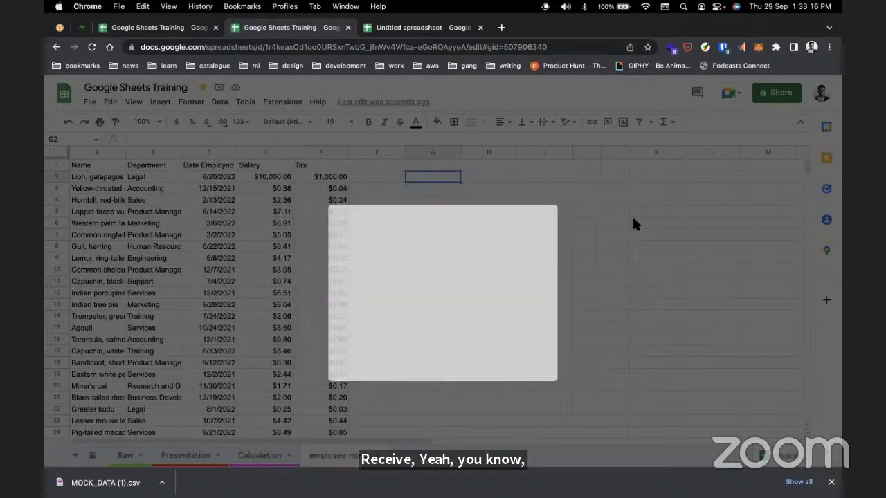
Show the workbook's comments and start a comment on cell G2, leaving it empty.
click(700, 97)
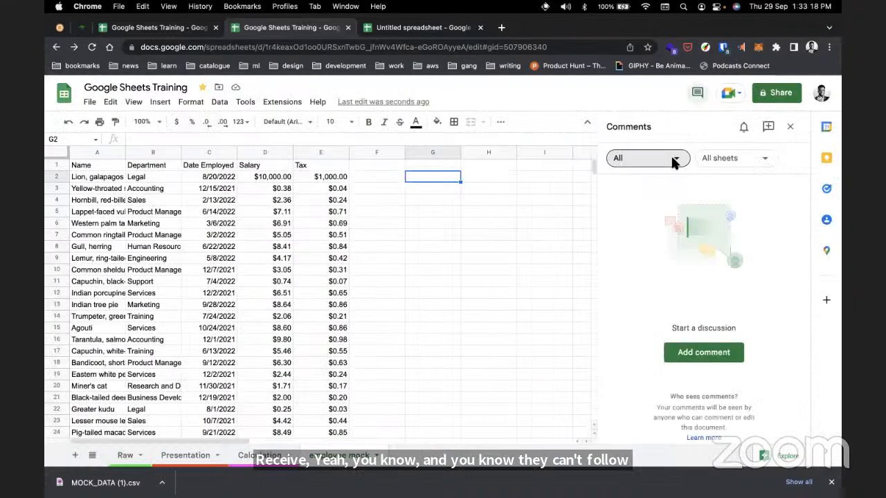
click(695, 353)
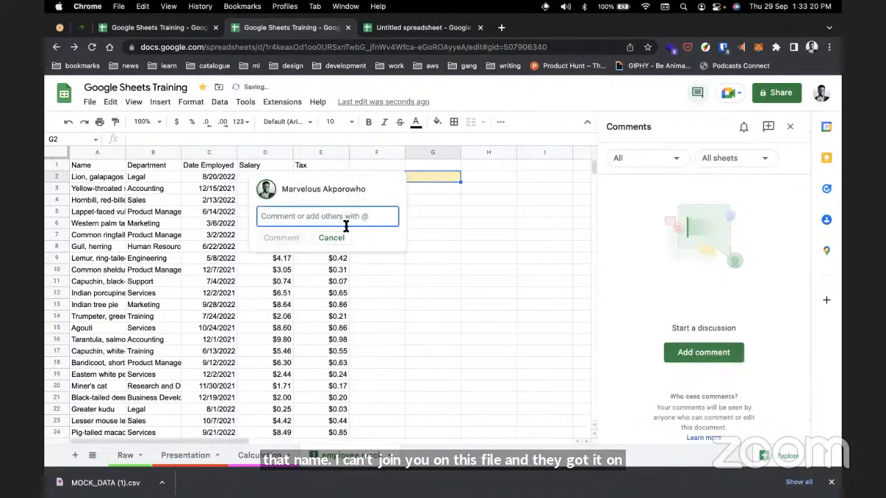
click(474, 218)
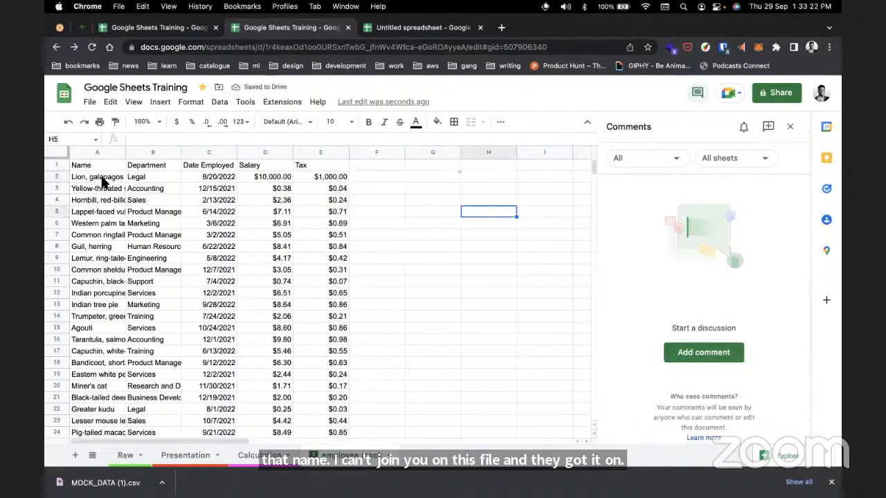
Add the comment "Lion wasn't employed this day. Date is wrong" to the employment date in C2.
click(101, 177)
click(221, 177)
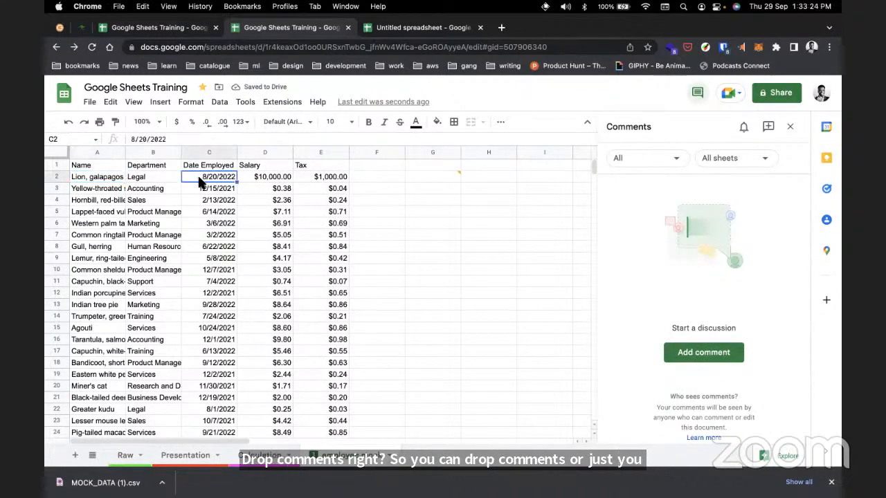
click(727, 354)
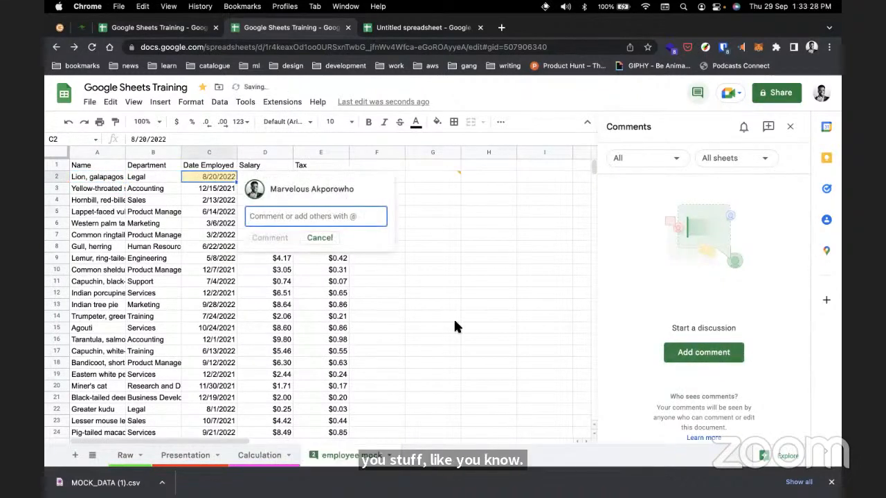
text(Lion)
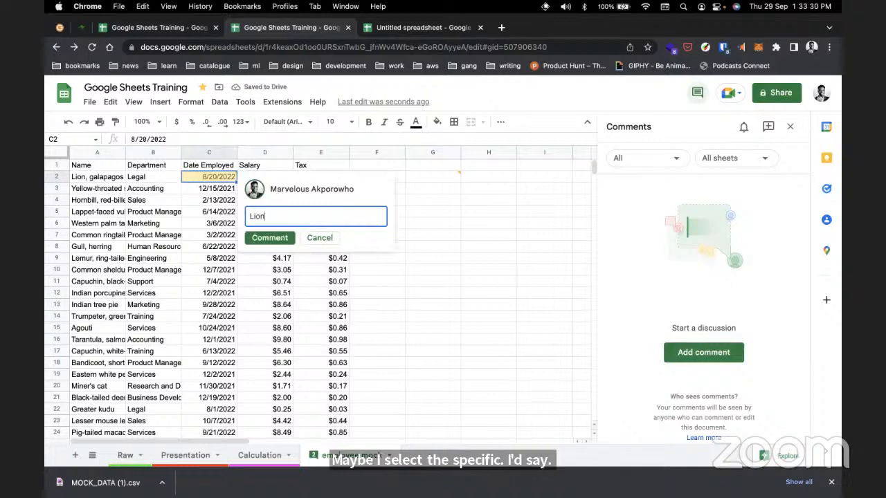
text( wasn't employed )
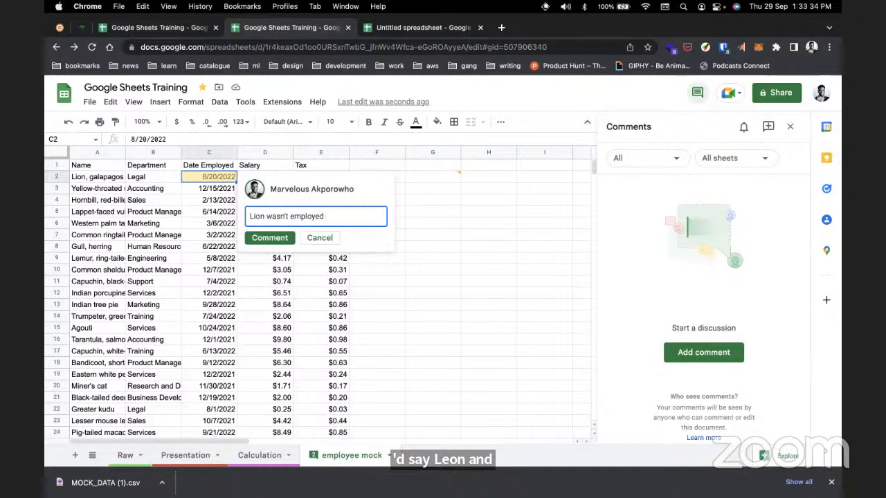
text(this da)
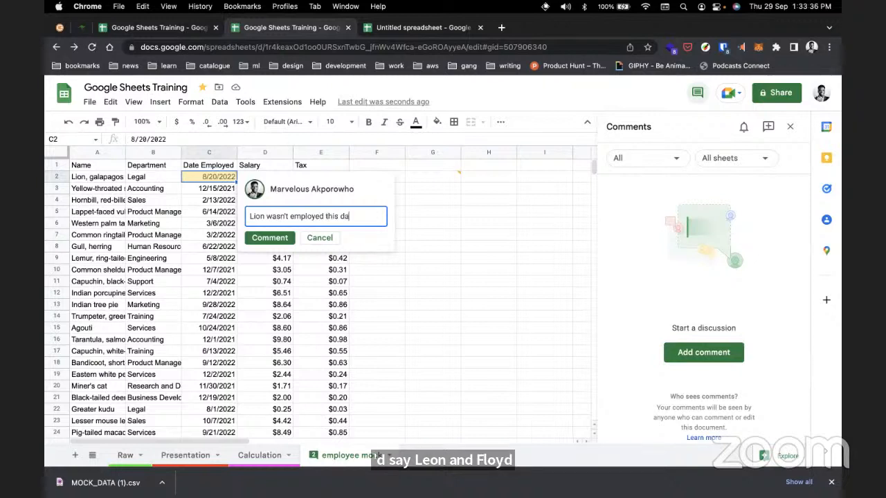
text(y. Date)
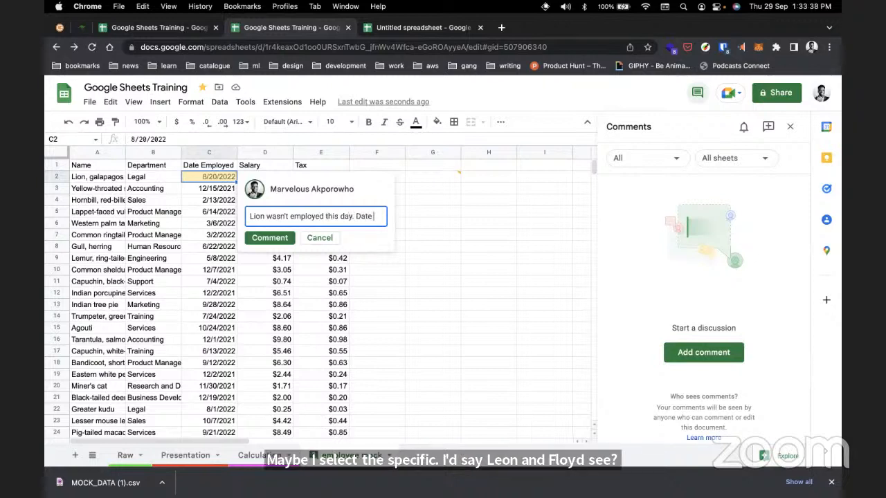
text( is wrong)
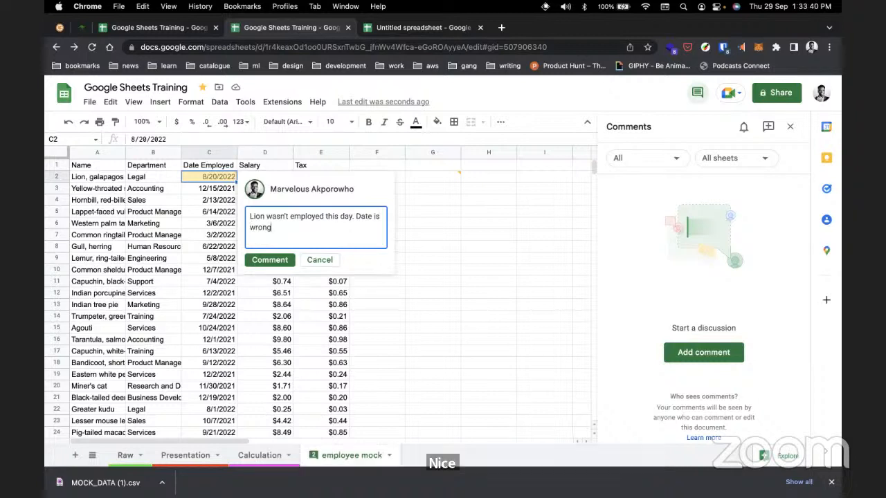
click(270, 259)
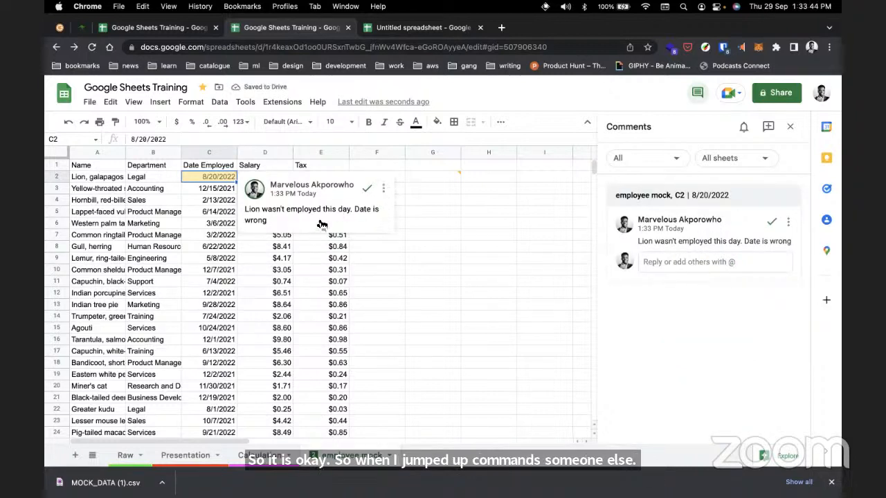
Start a reply to the C2 comment with an @ mention and clear it without posting.
click(675, 261)
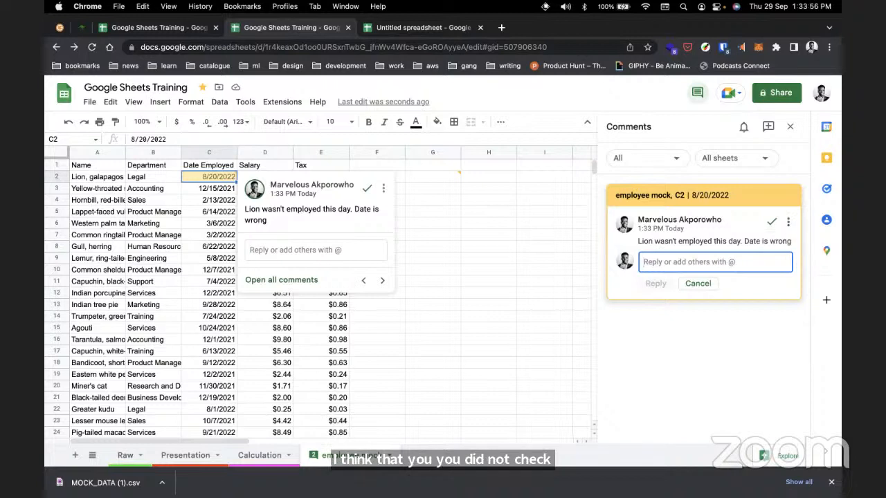
text(@)
key(Escape)
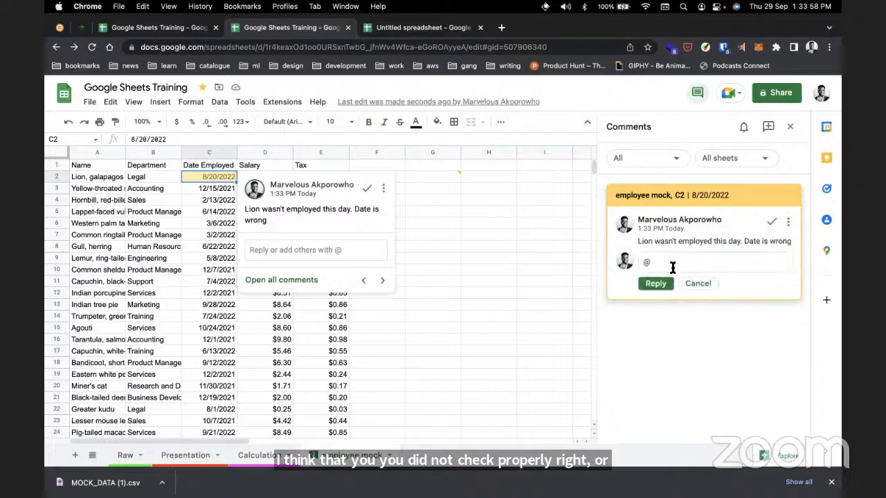
click(669, 263)
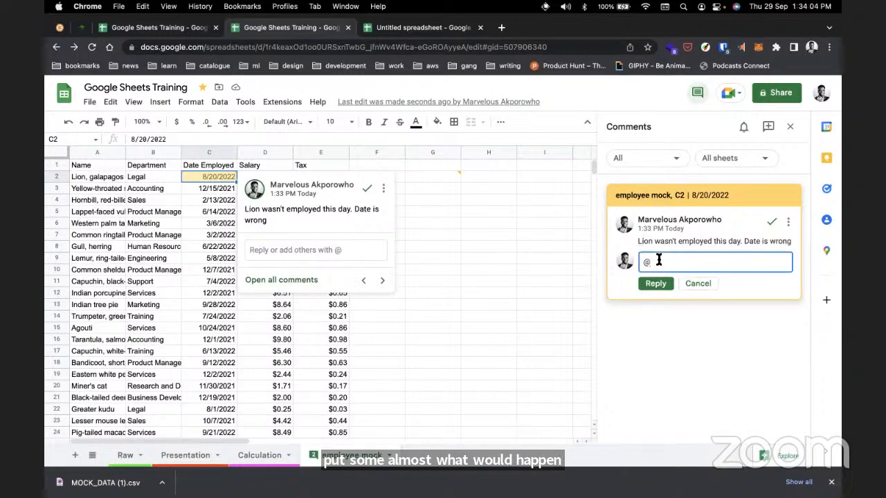
key(BackSpace)
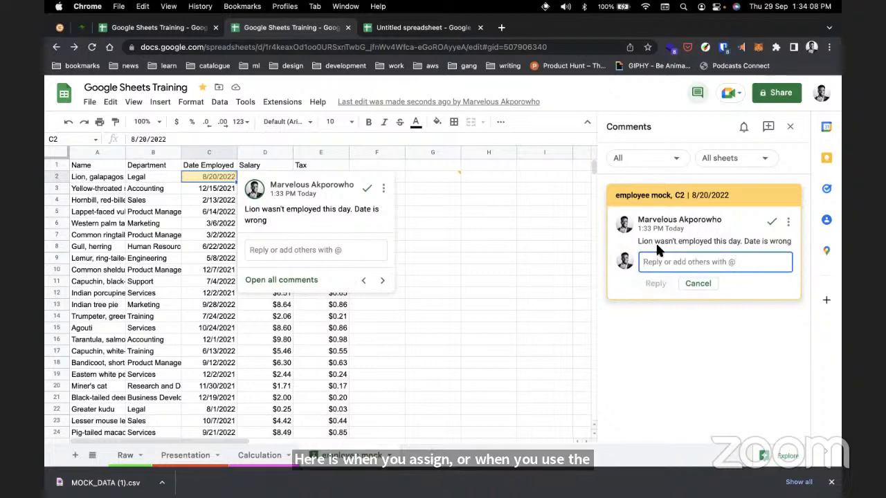
click(759, 290)
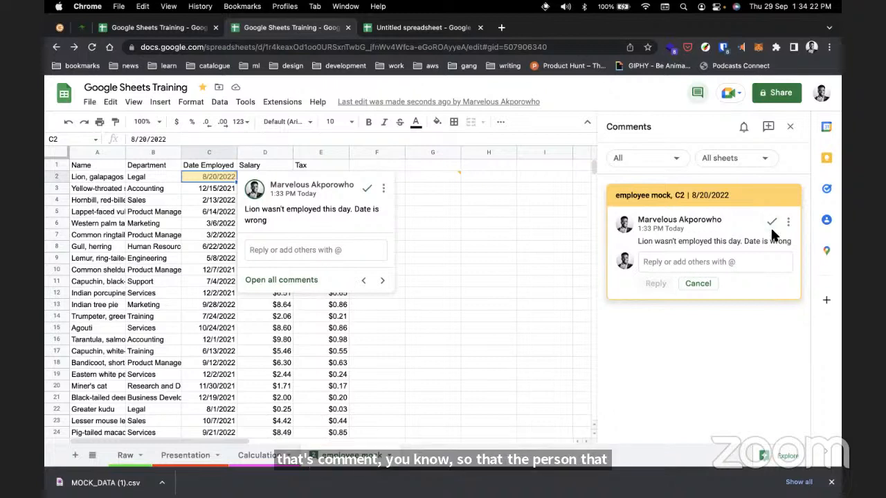
click(721, 262)
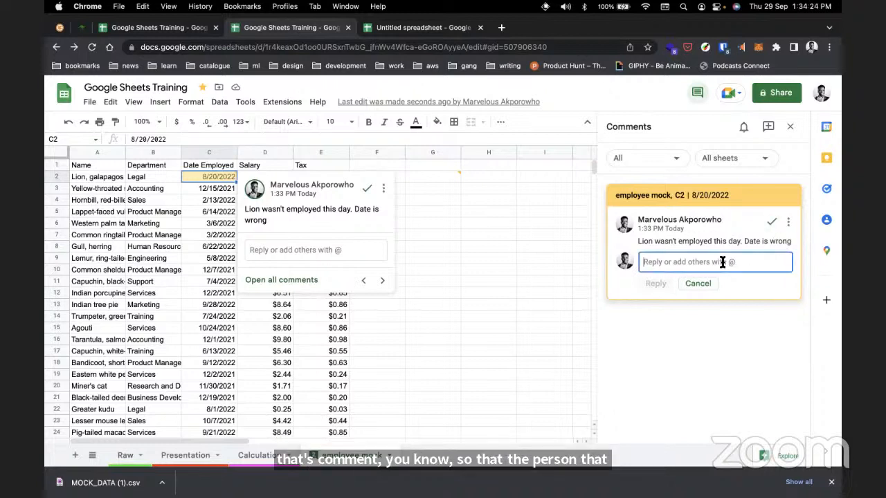
click(734, 292)
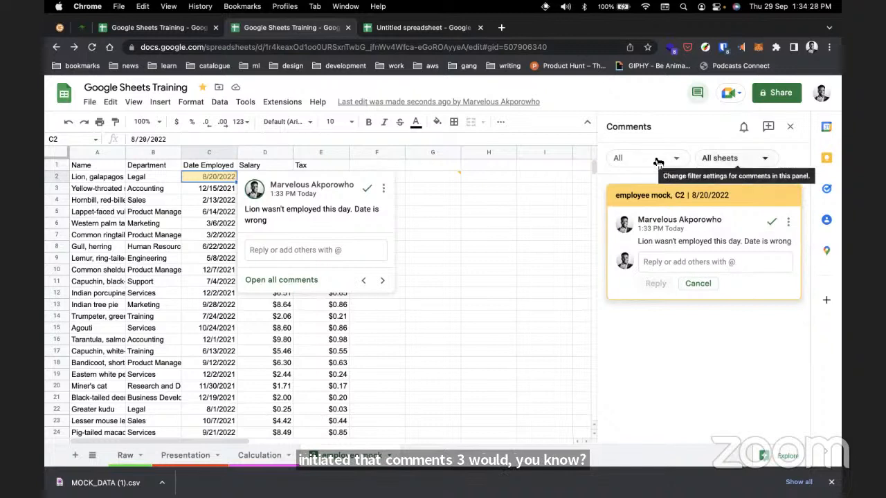
Close the comments panel and dismiss the open comment on cell C2.
click(788, 126)
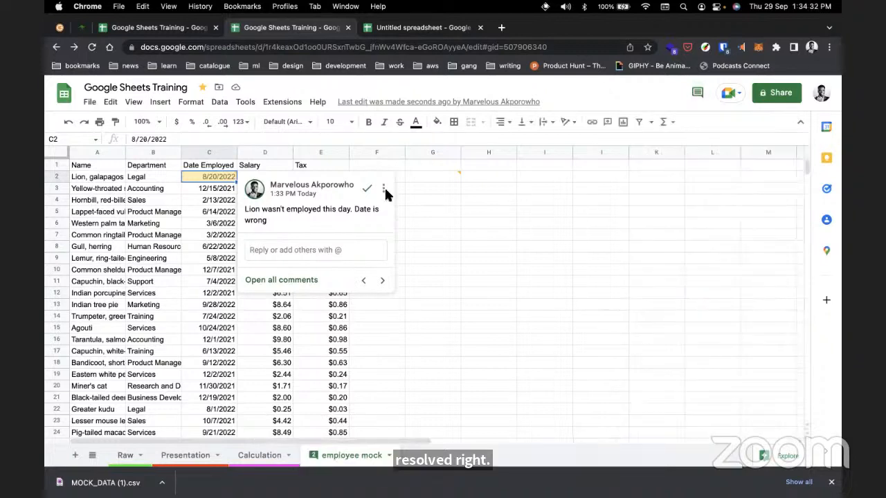
click(398, 201)
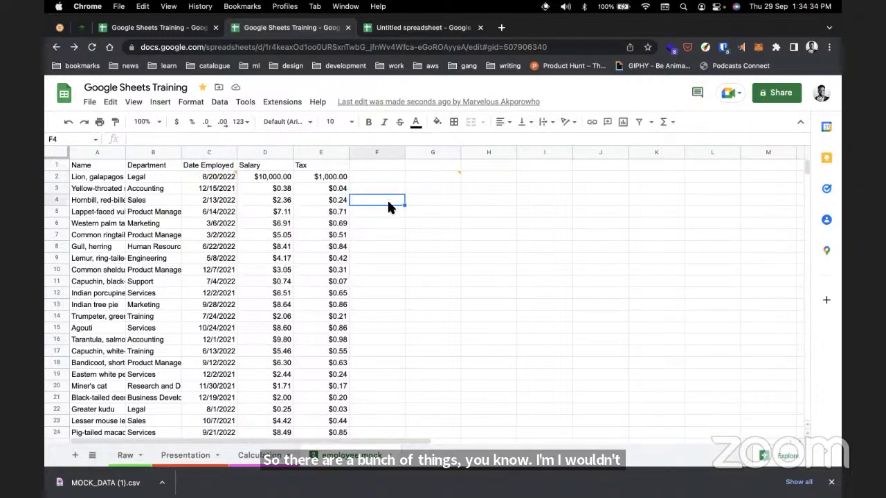
click(413, 210)
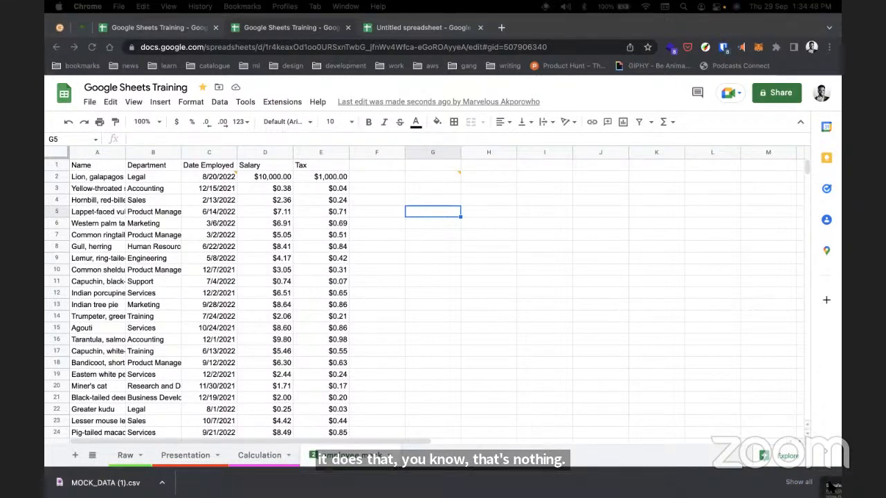
Dismiss the browser's downloads bar below the employee mock sheet.
click(757, 476)
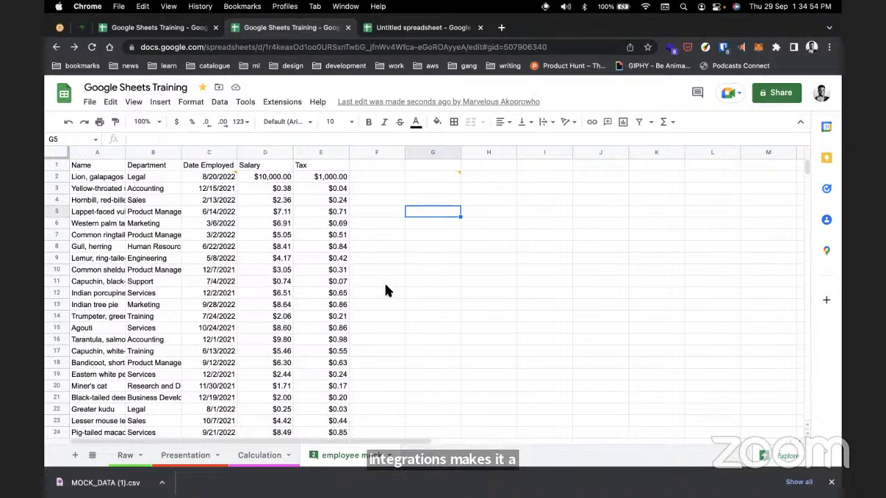
click(830, 482)
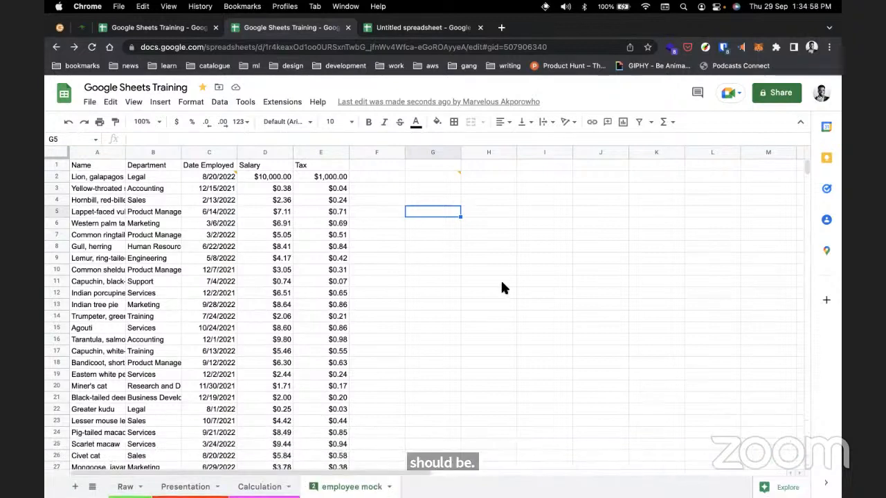
click(616, 361)
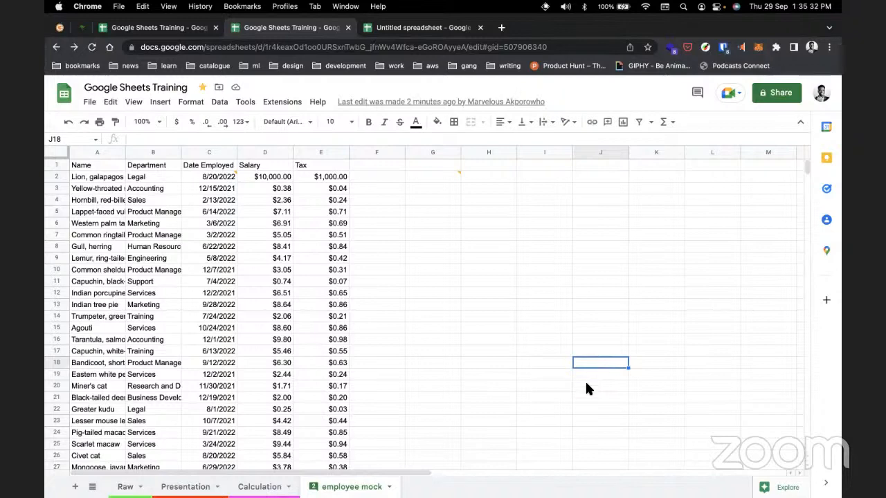
Bring up the empty comment draft on cell G2, leave it blank, and switch to the untitled spreadsheet.
click(594, 220)
key(super+alt+m)
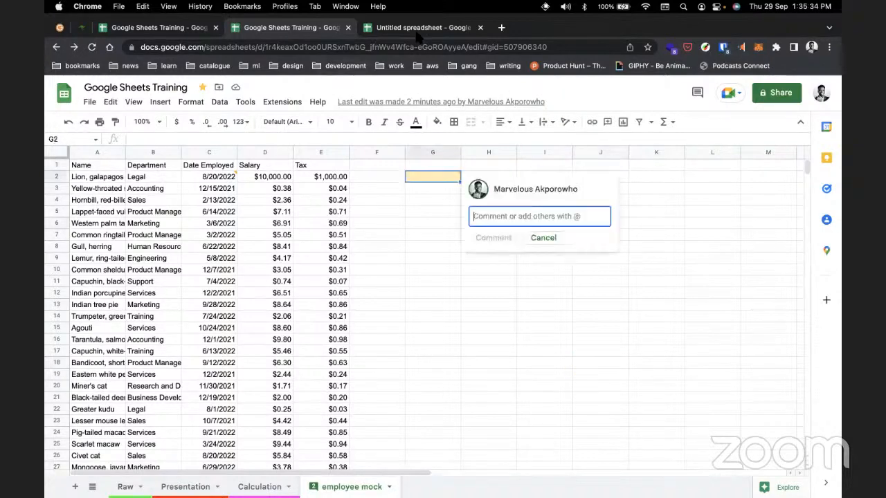
click(418, 29)
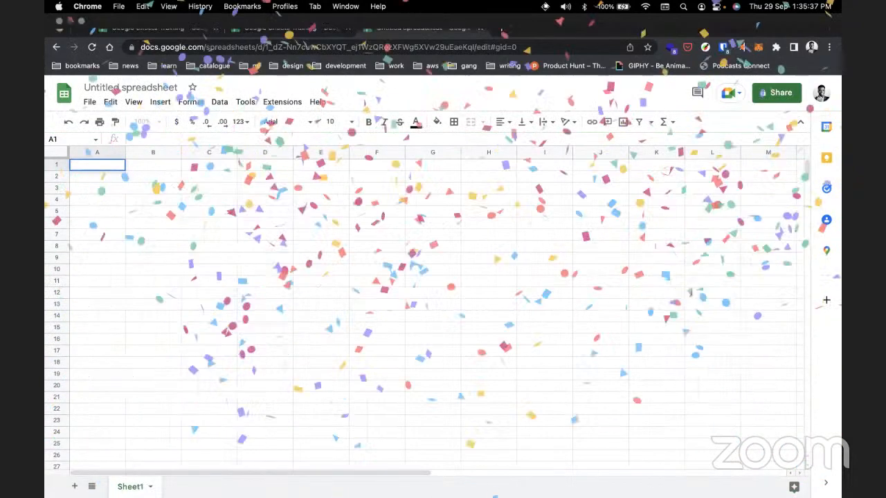
mouse_move(74, 21)
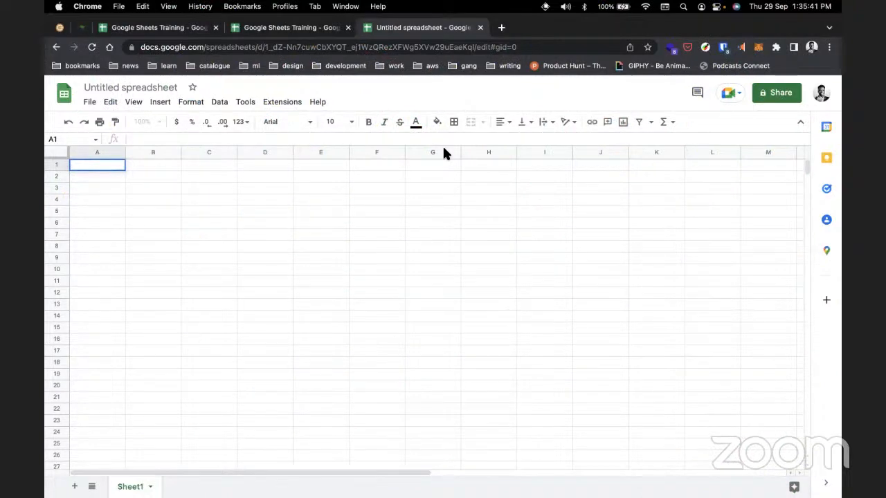
key(ctrl+Left)
key(ctrl+Up)
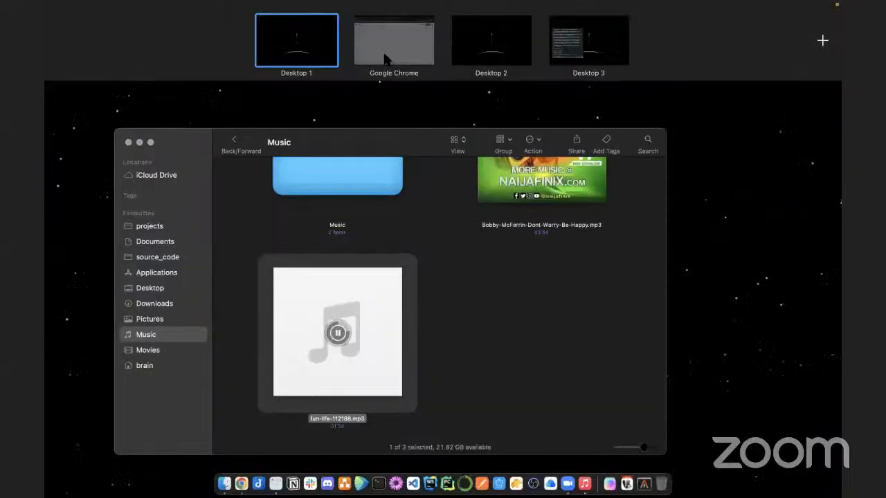
click(384, 59)
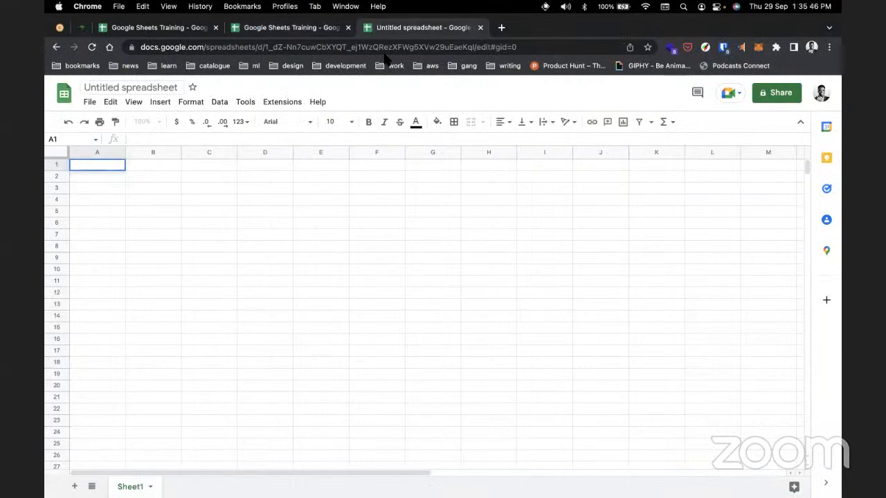